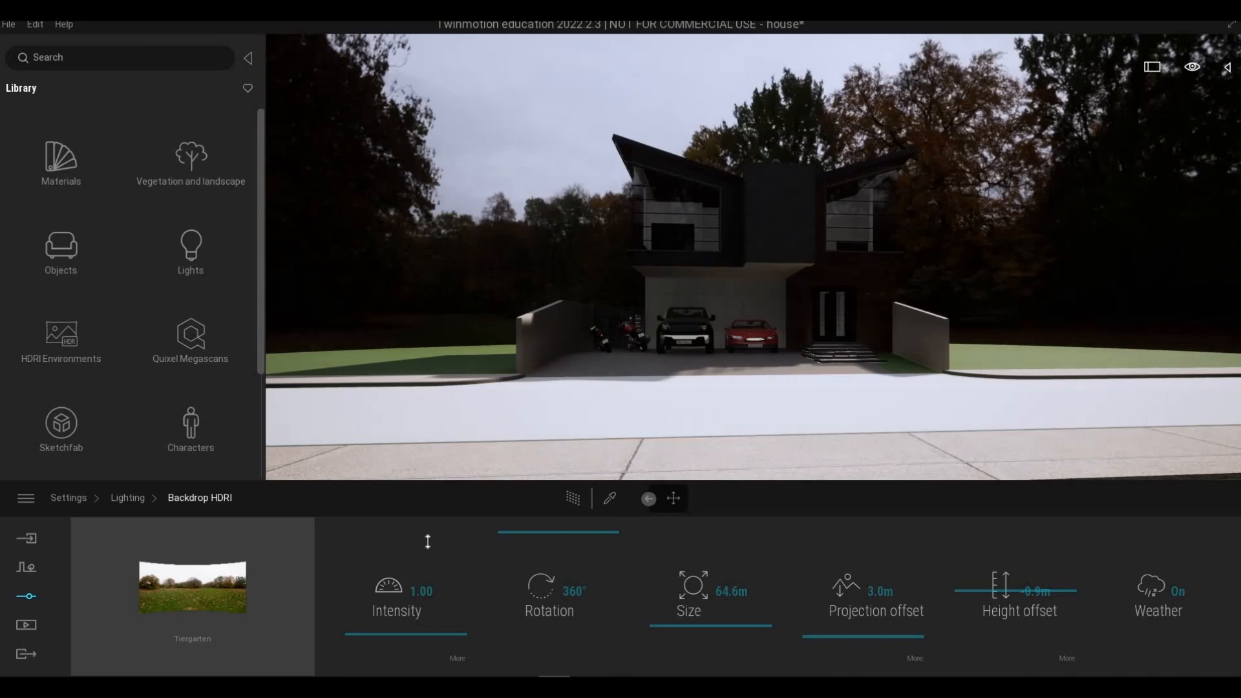
Set the Tiergarten backdrop HDRI rotation to 325°.
drag(427, 542, 427, 527)
drag(522, 636, 479, 544)
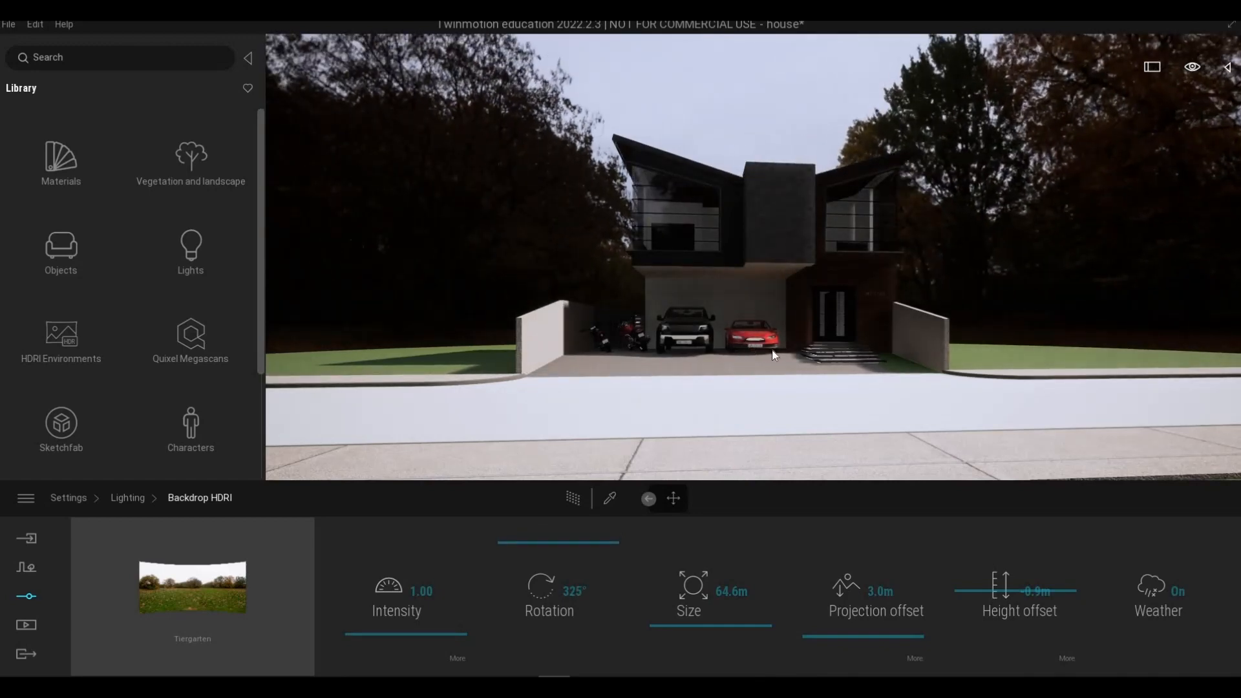
Examine the light and shadows on the house front and driveway from close up and farther back.
key(s)
key(w)
key(w)
key(w)
key(w)
key(w)
key(w)
key(w)
key(w)
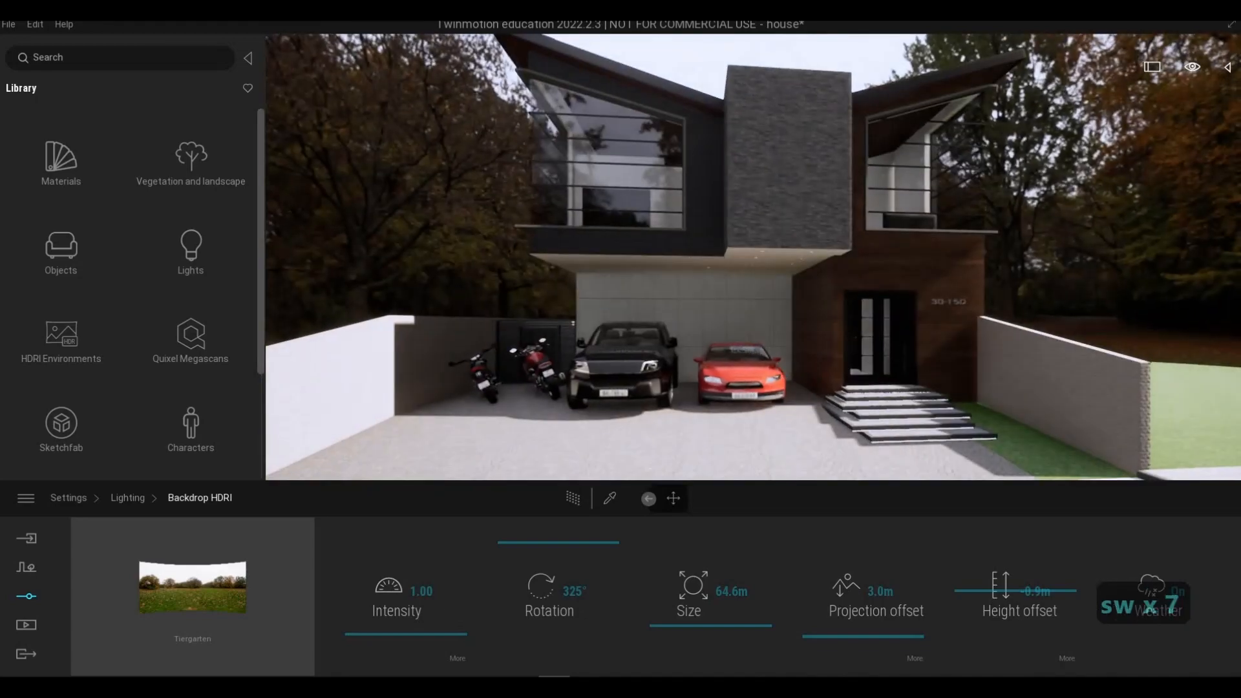
key(s)
key(e)
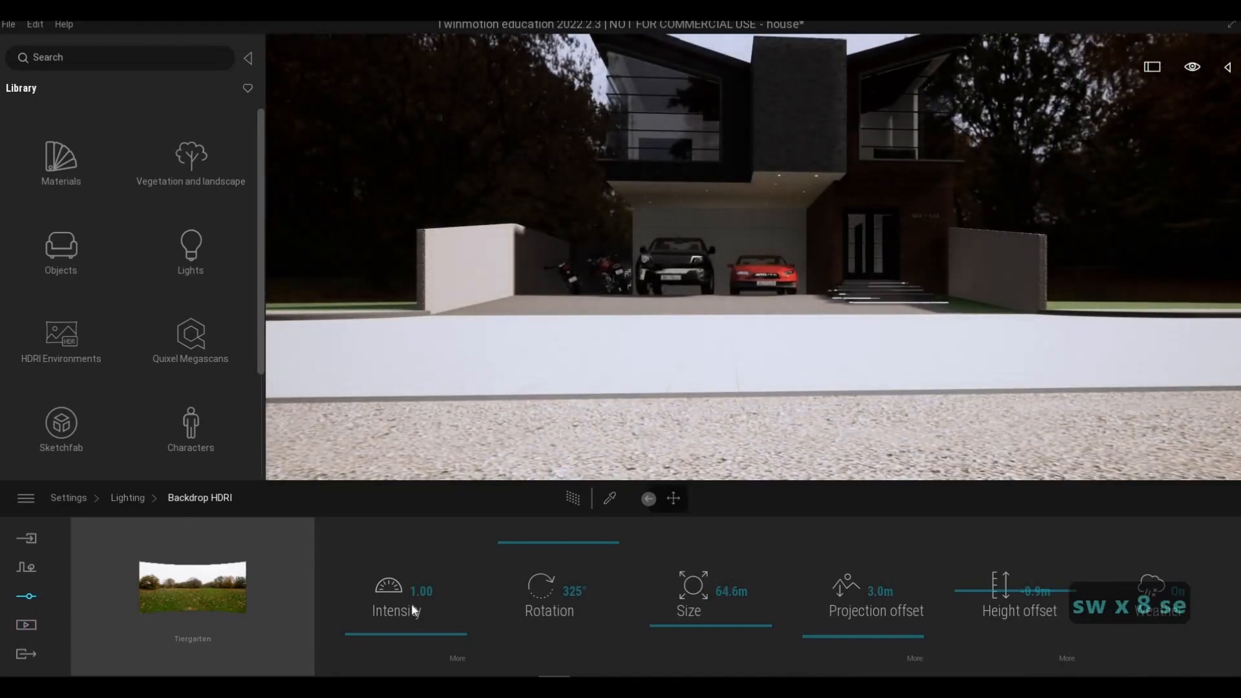
Turn on the Path Tracer in the renderer settings.
click(27, 596)
click(503, 612)
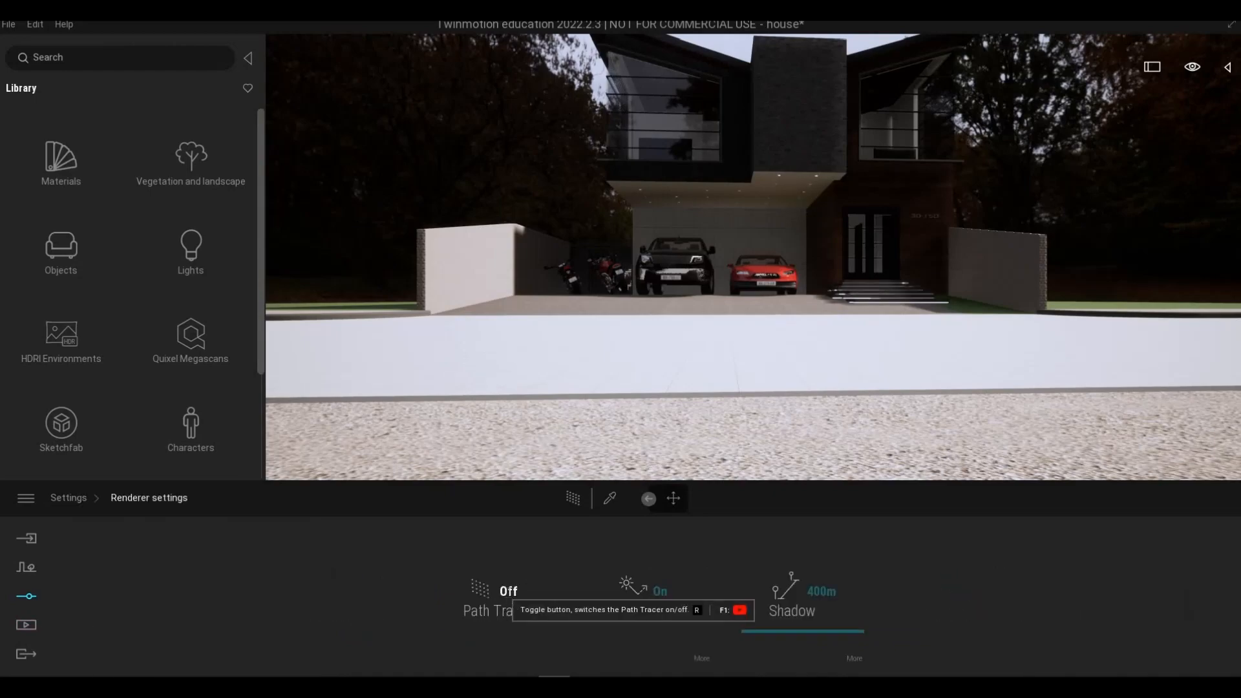
click(503, 611)
Examine the path-traced house front, approaching the carport, parked vehicles, windows and entrance.
key(q)
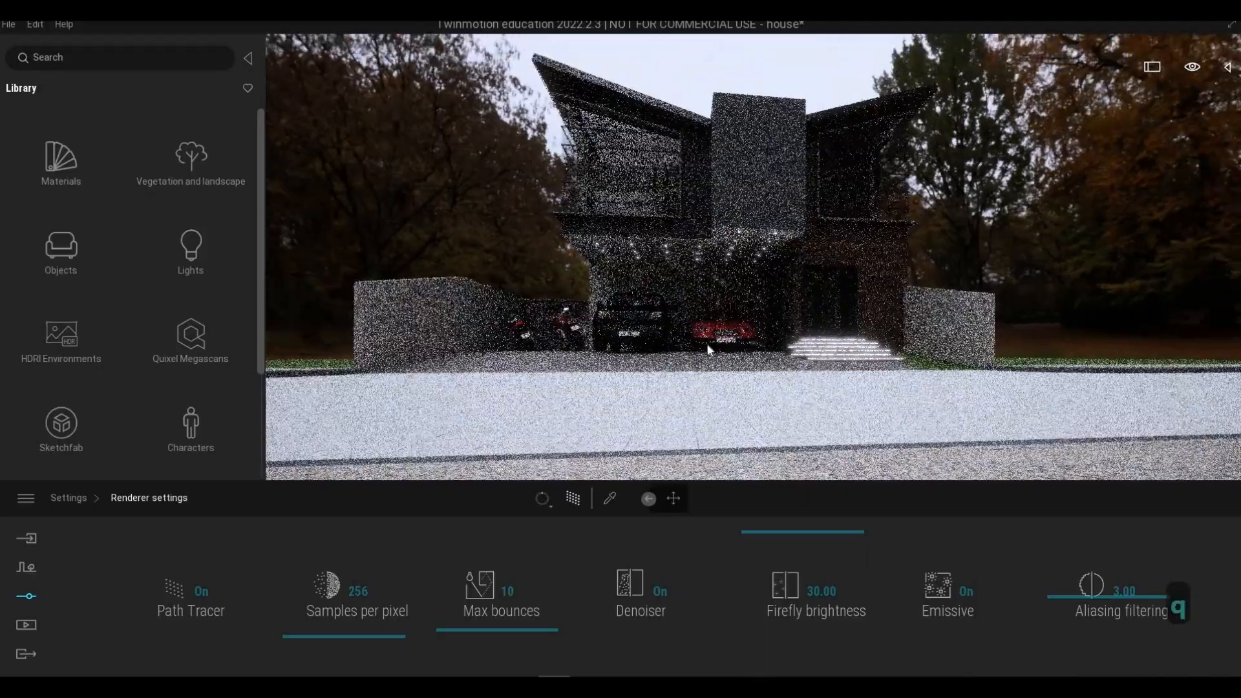
key(w)
key(s)
key(w)
key(w)
key(w)
key(w)
key(w)
key(w)
key(w)
key(w)
key(w)
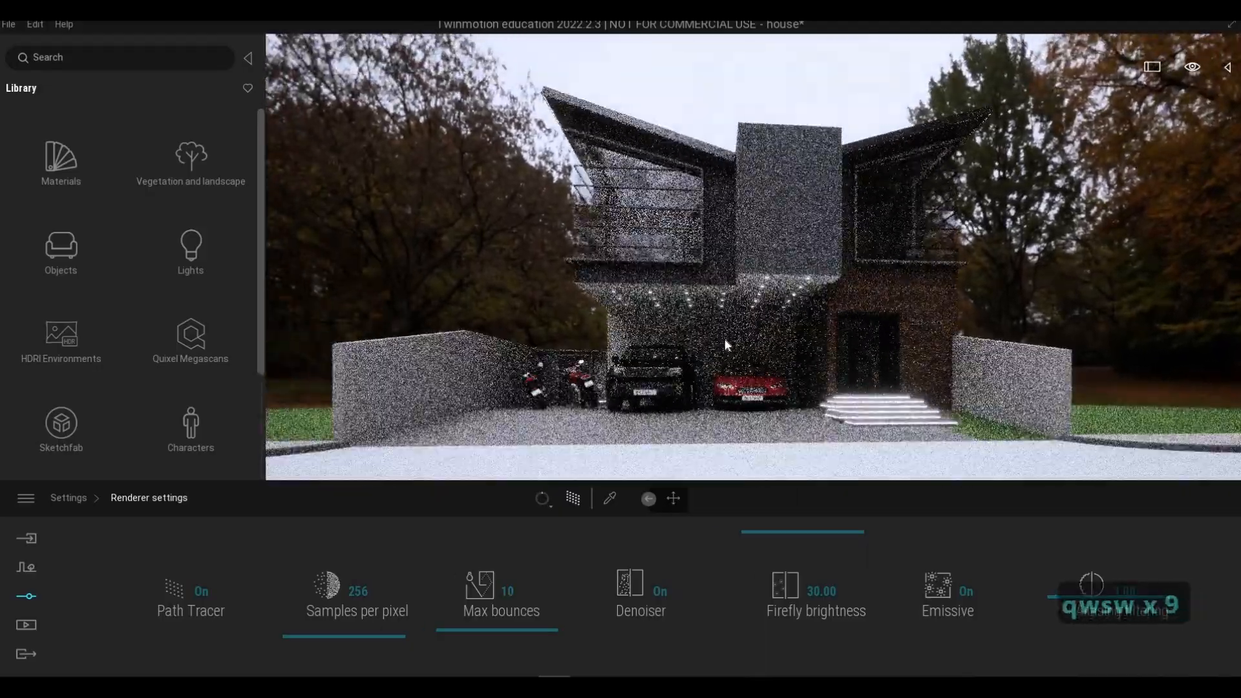
key(w)
key(w)
key(w)
key(w)
key(w)
key(w)
key(w)
key(w)
key(w)
key(w)
key(w)
key(w)
key(w)
key(w)
key(w)
key(w)
key(w)
key(w)
key(w)
key(w)
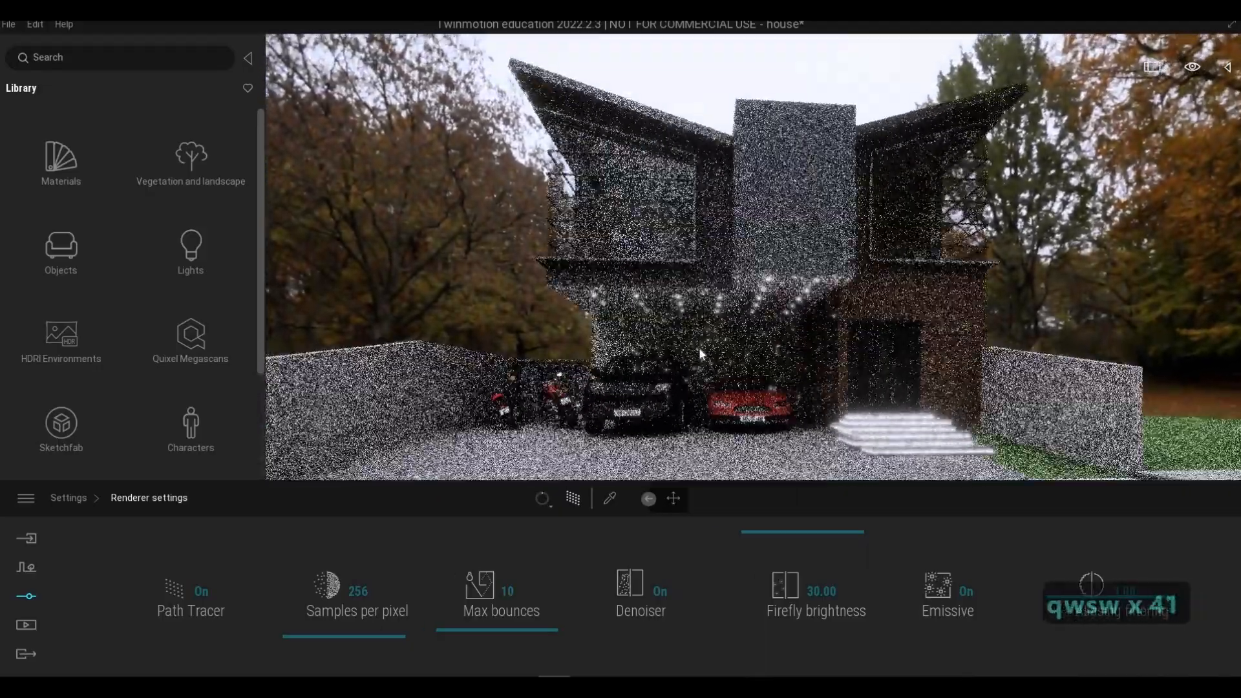
key(w)
key(w)
key(w)
key(w)
key(w)
key(w)
key(w)
key(w)
key(w)
key(w)
key(w)
key(w)
key(w)
key(w)
key(w)
key(w)
key(w)
key(w)
key(w)
key(w)
Sample the two-sided glass of the upper window, darken its grey color and set its opacity to 49%.
click(610, 499)
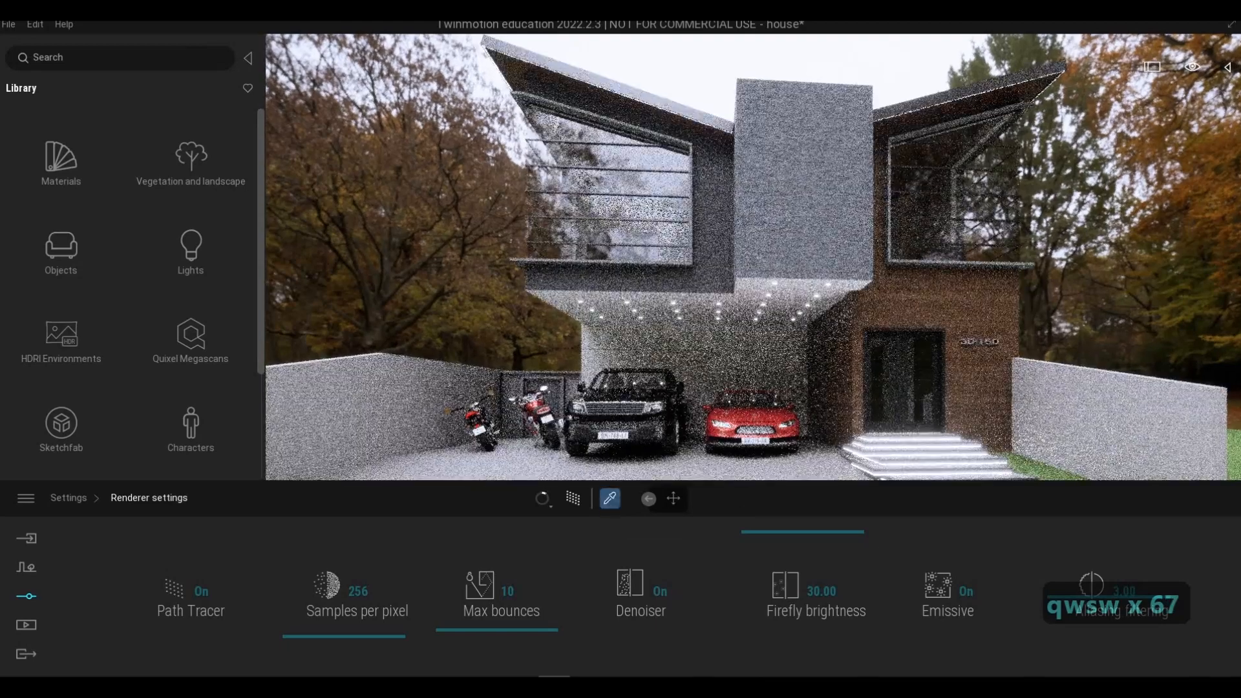
click(653, 214)
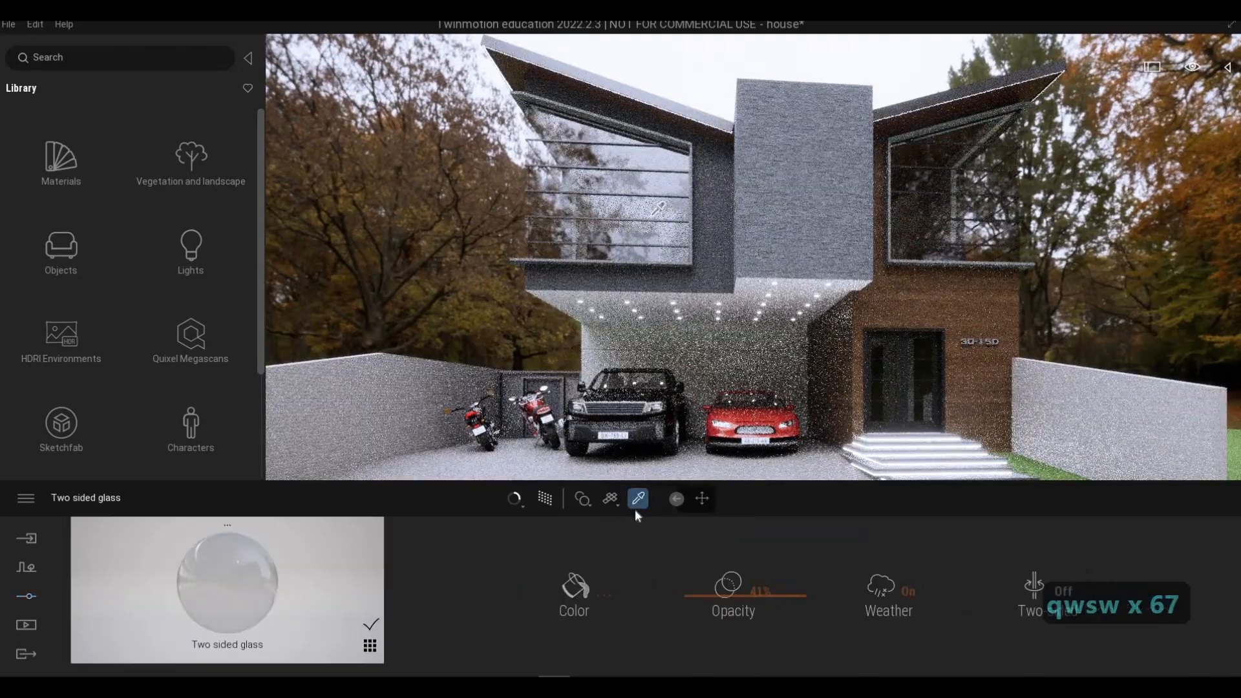
click(574, 585)
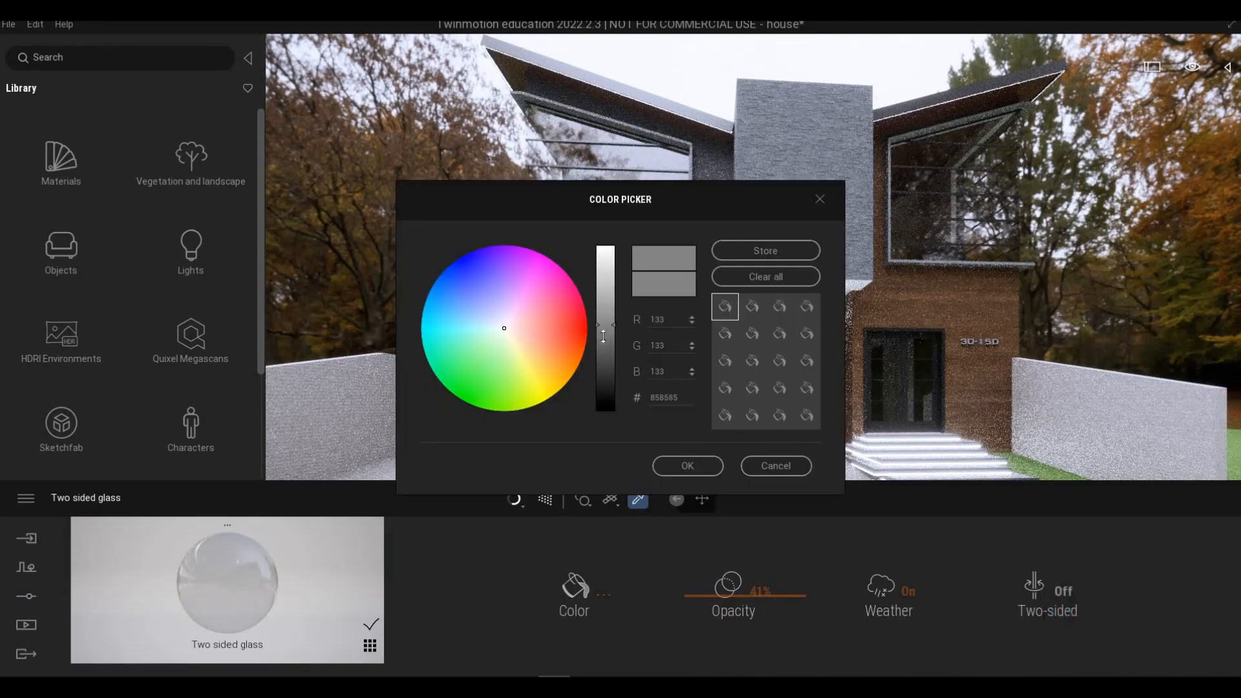
click(685, 468)
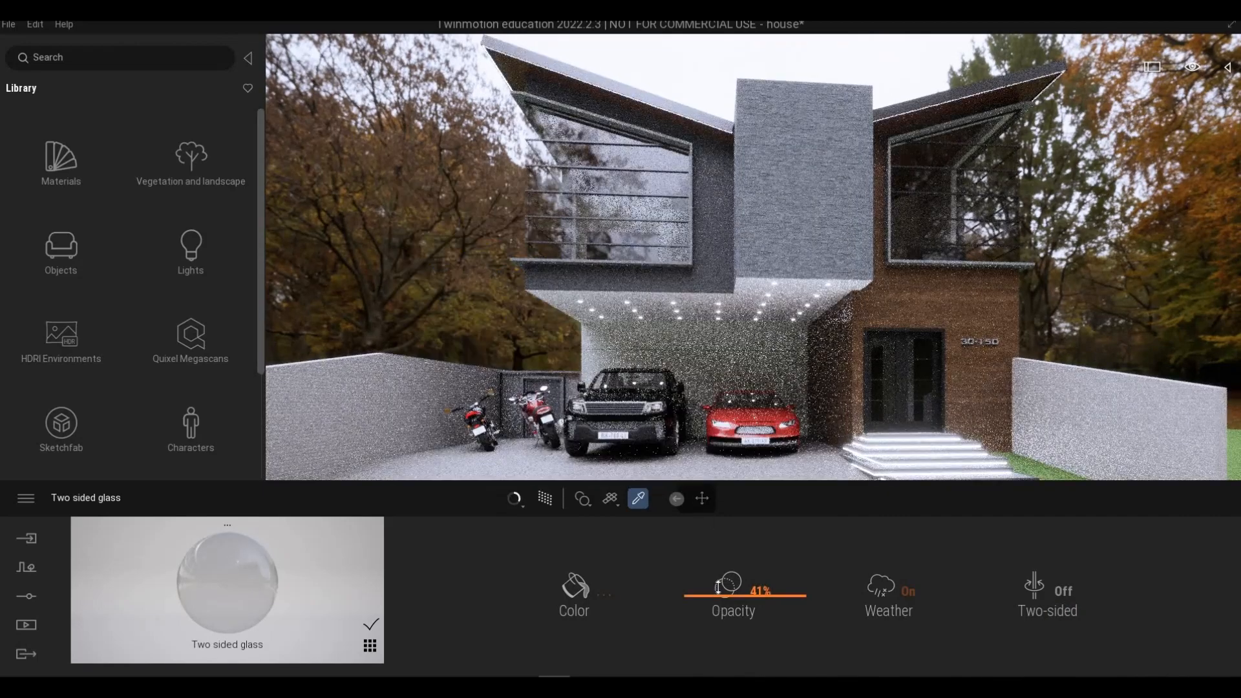
drag(718, 587, 731, 588)
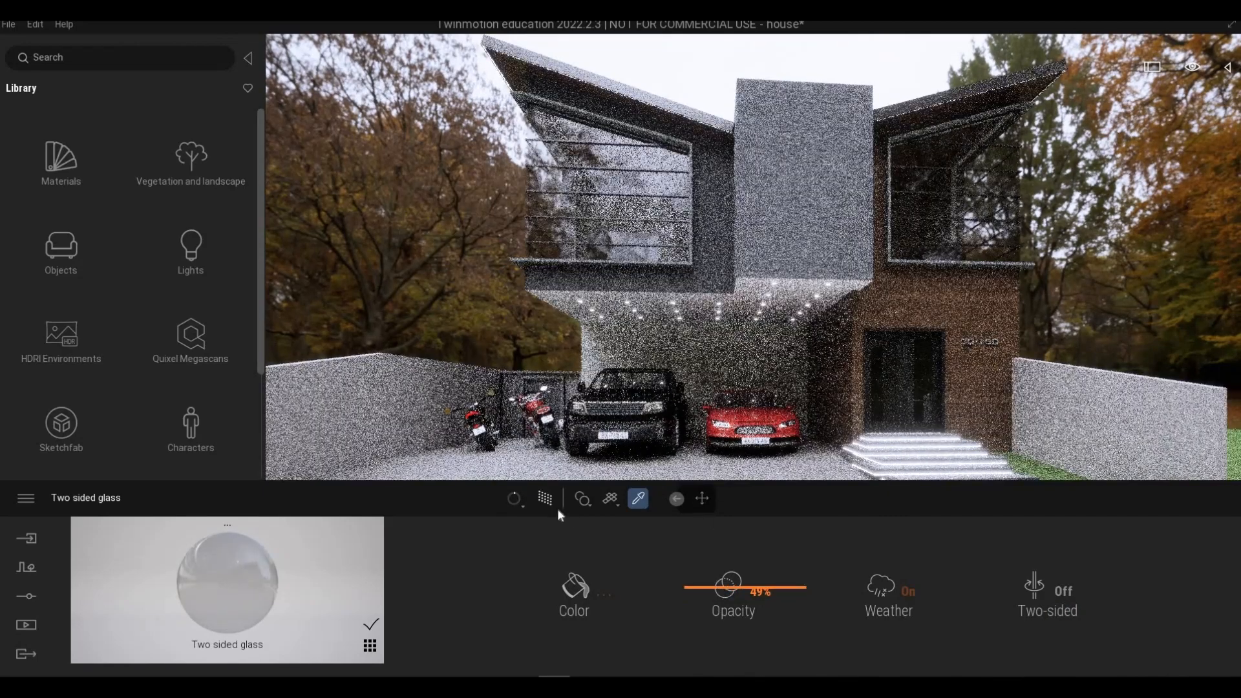
Set the path tracer quality to Low and raise the window glass opacity to 56%.
click(524, 506)
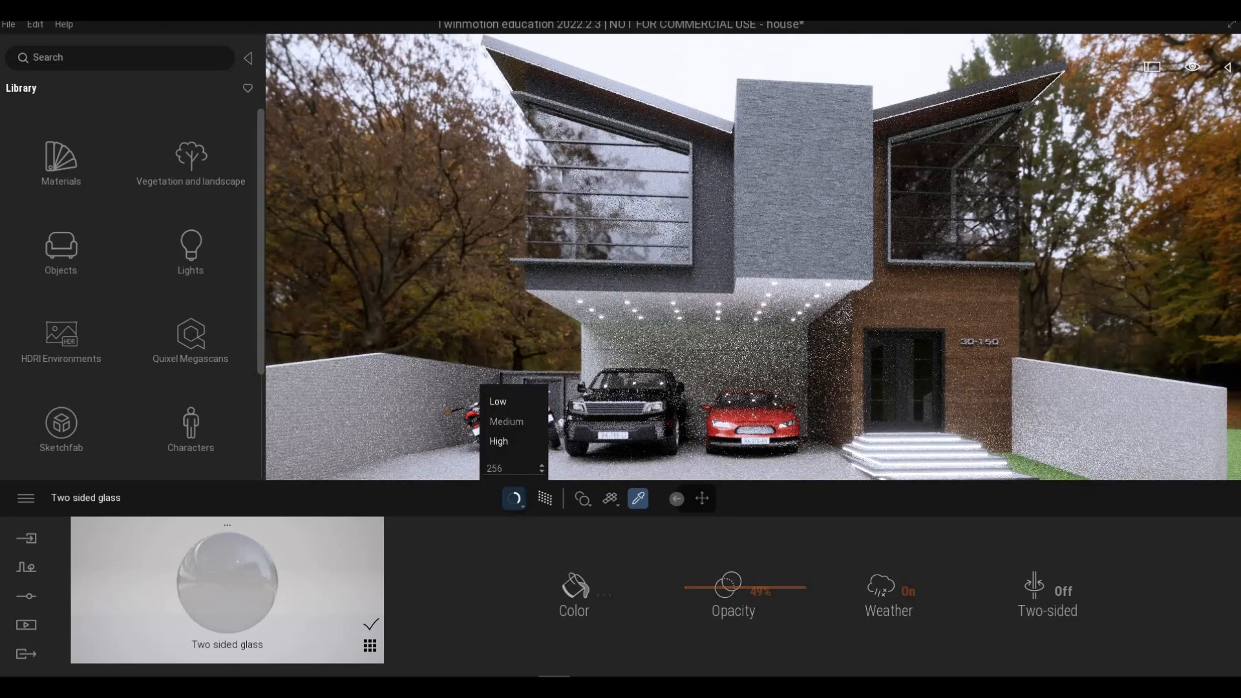
click(499, 400)
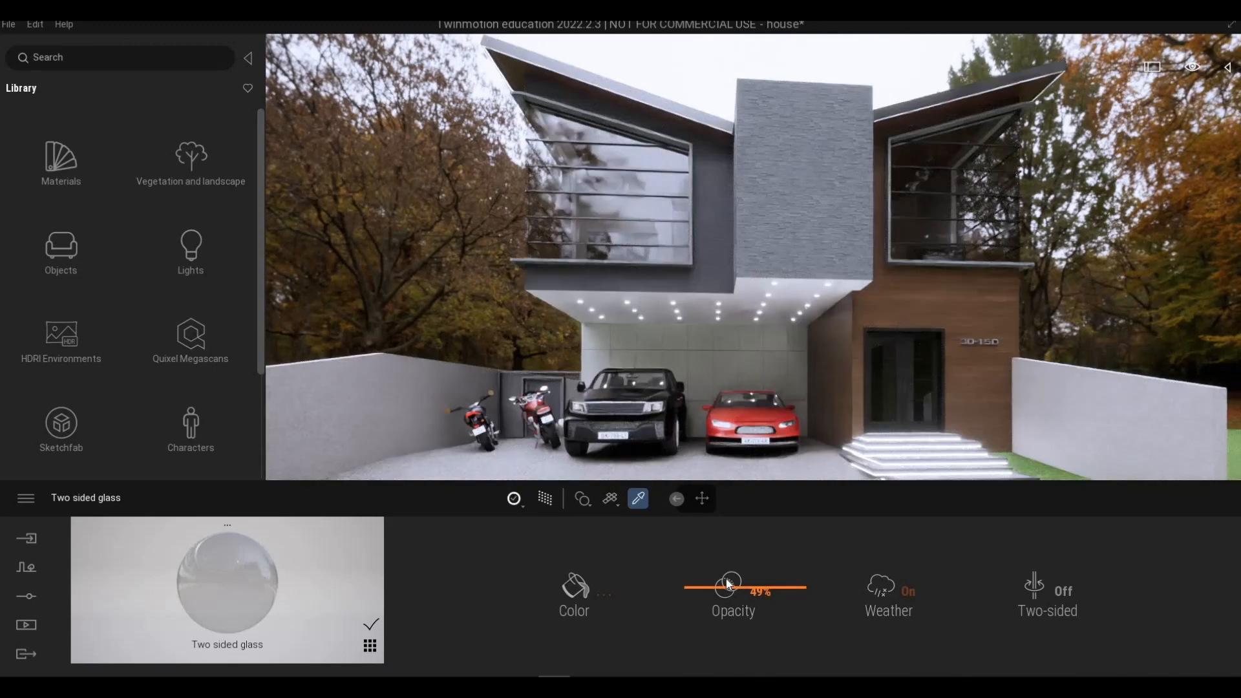
drag(714, 586, 704, 584)
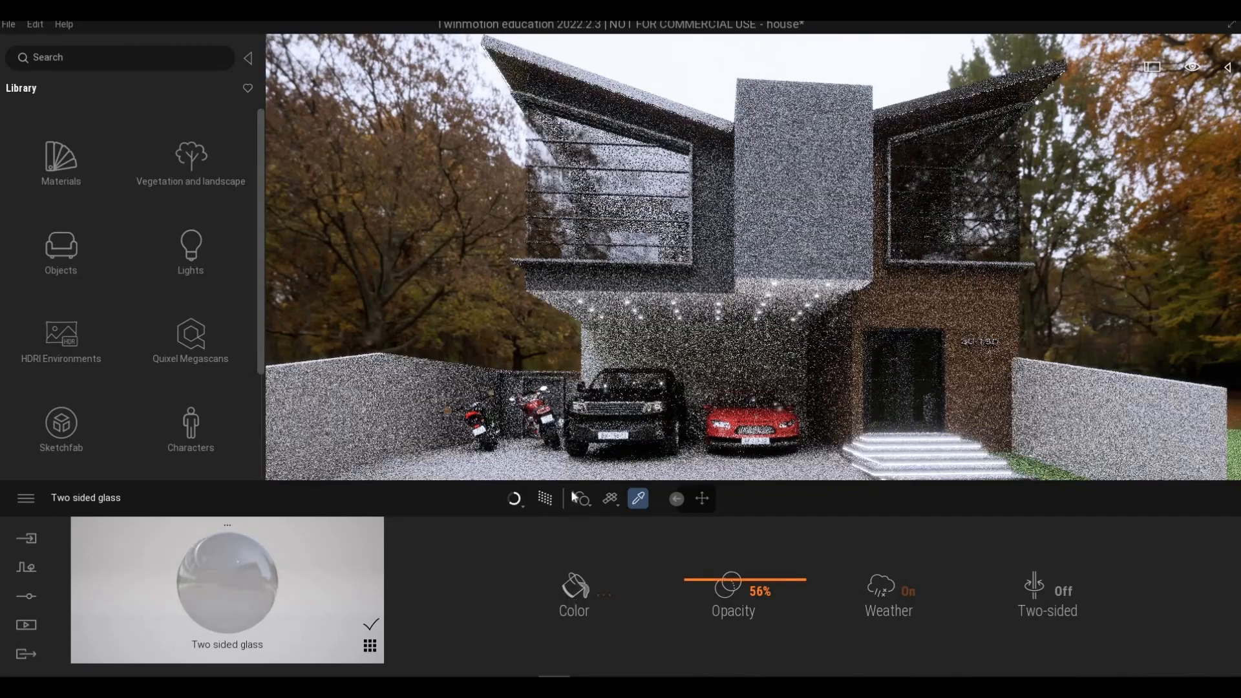
Darken the window glass color to hex 414141.
click(576, 586)
drag(600, 351, 603, 366)
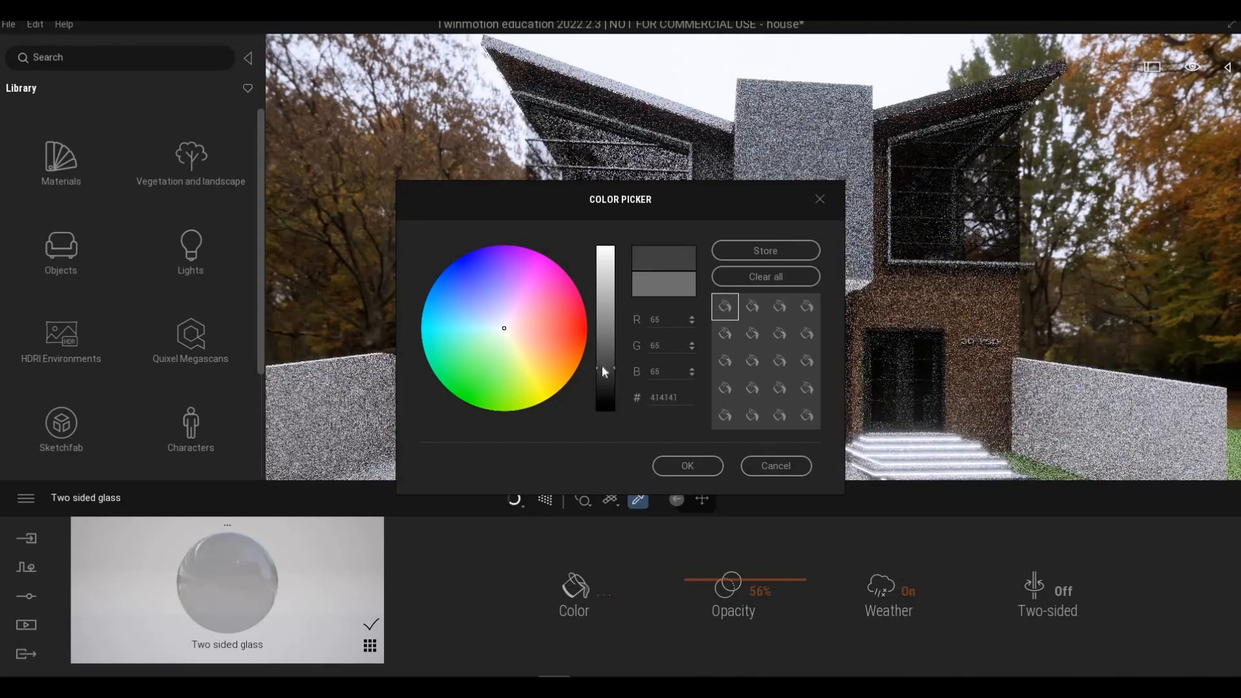
click(695, 466)
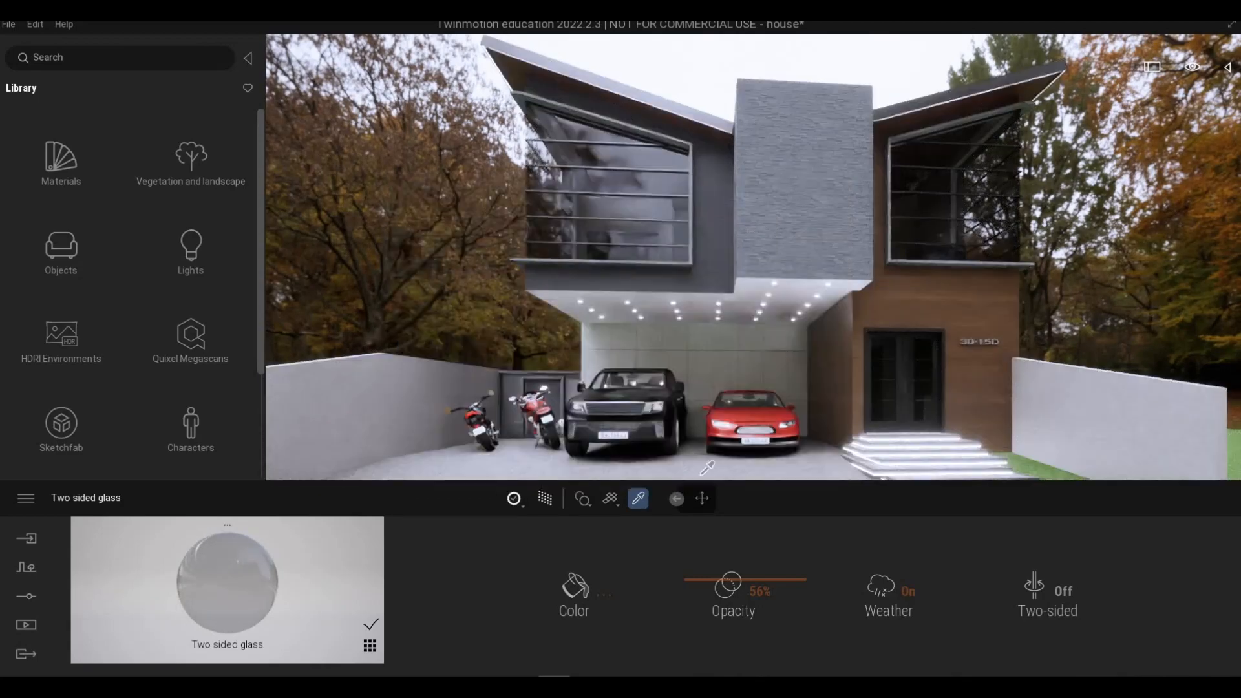
Check the darkened windows from a slightly different viewpoint and set the glass opacity to 49%.
key(d)
key(s)
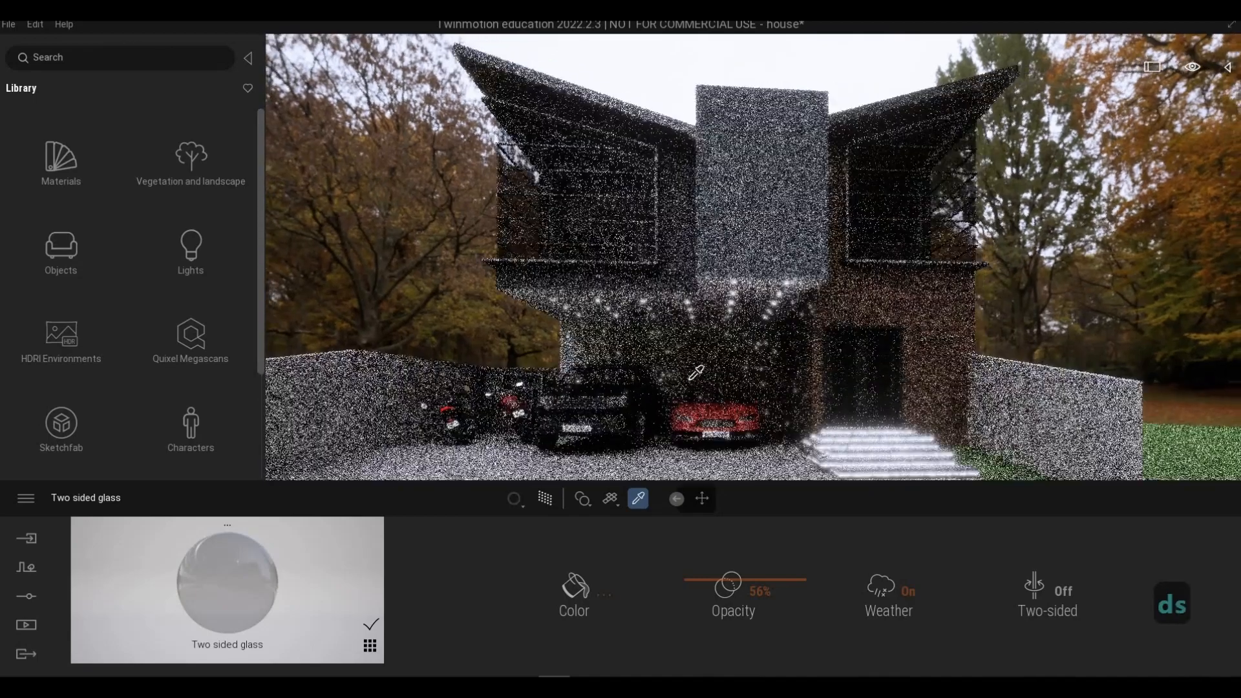
key(e)
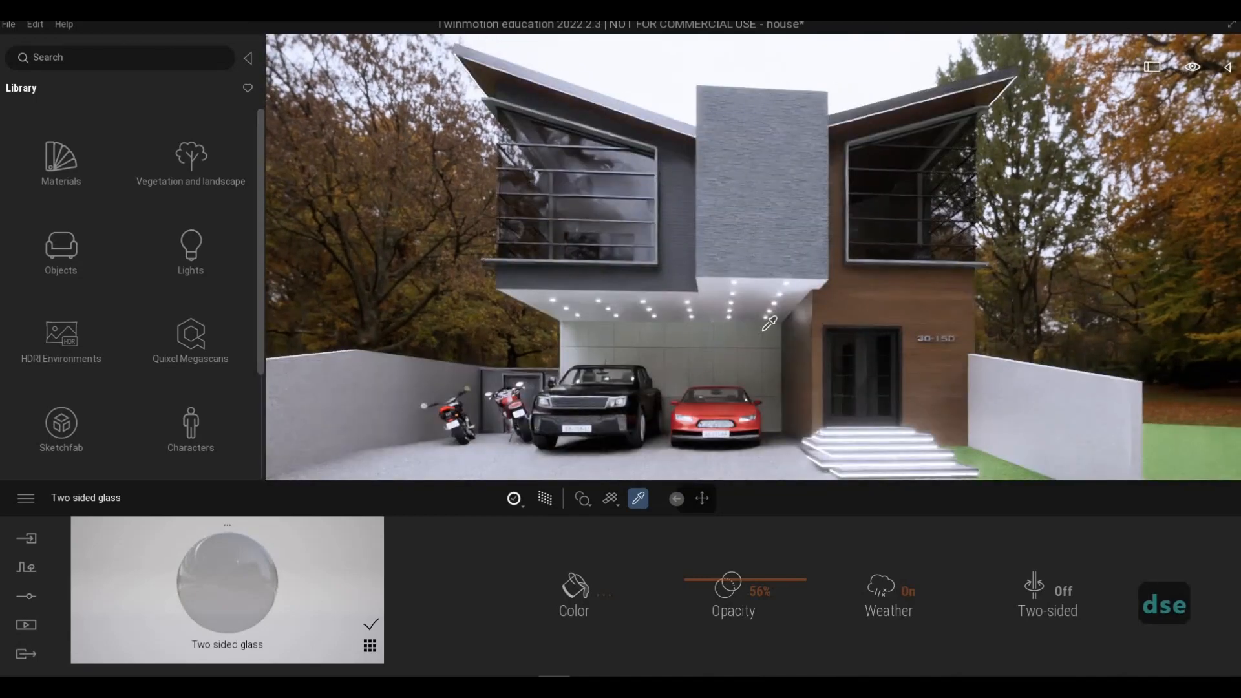
drag(714, 590, 714, 591)
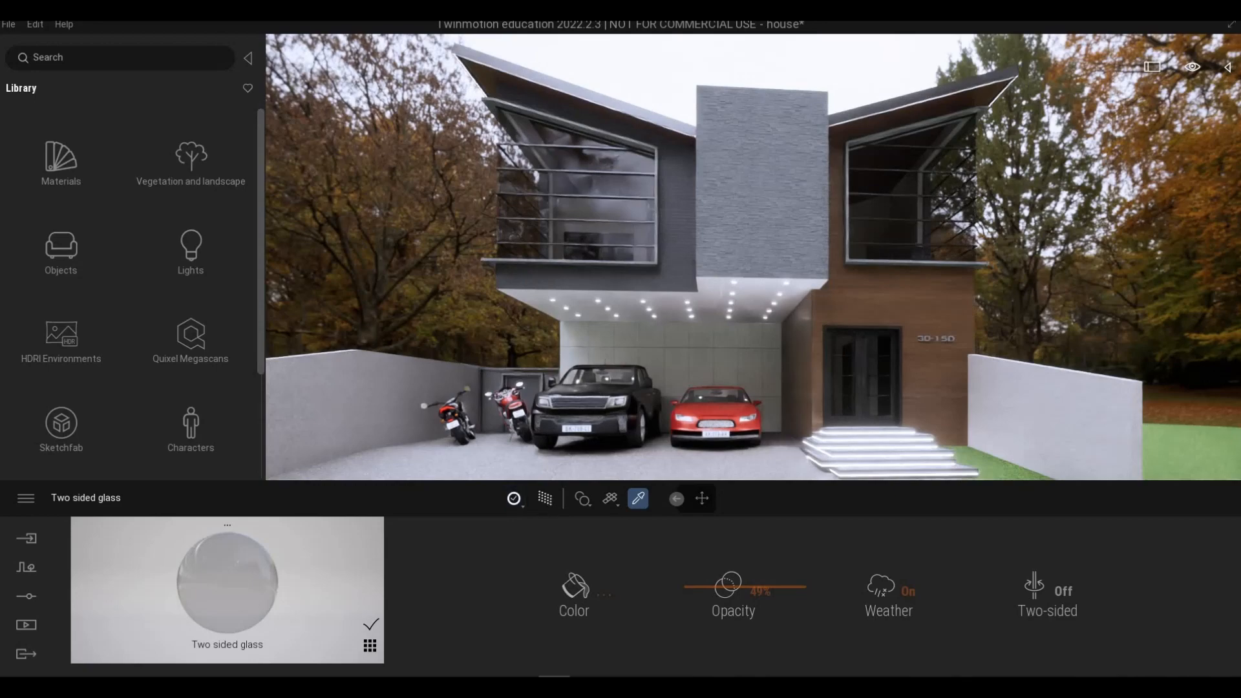
Turn off the path tracer and place a spot light under the carport ceiling beside a front recessed lamp.
right_drag(643, 366, 643, 366)
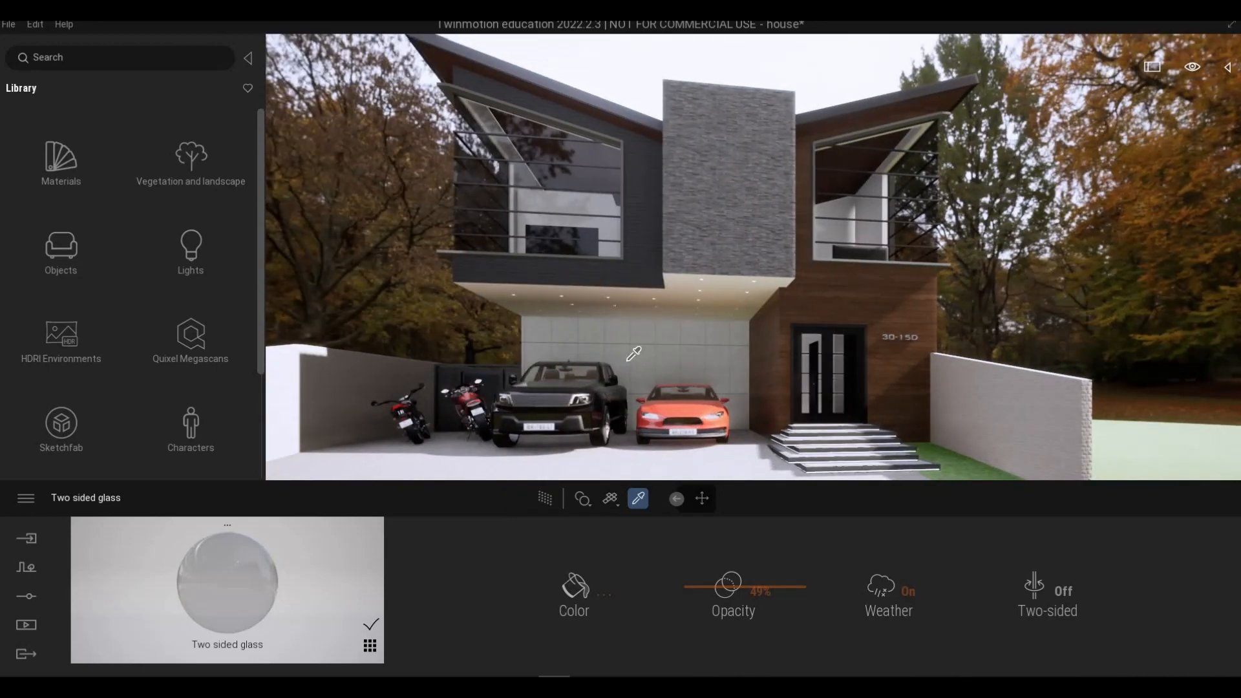
key(a)
key(w)
key(w)
key(w)
key(e)
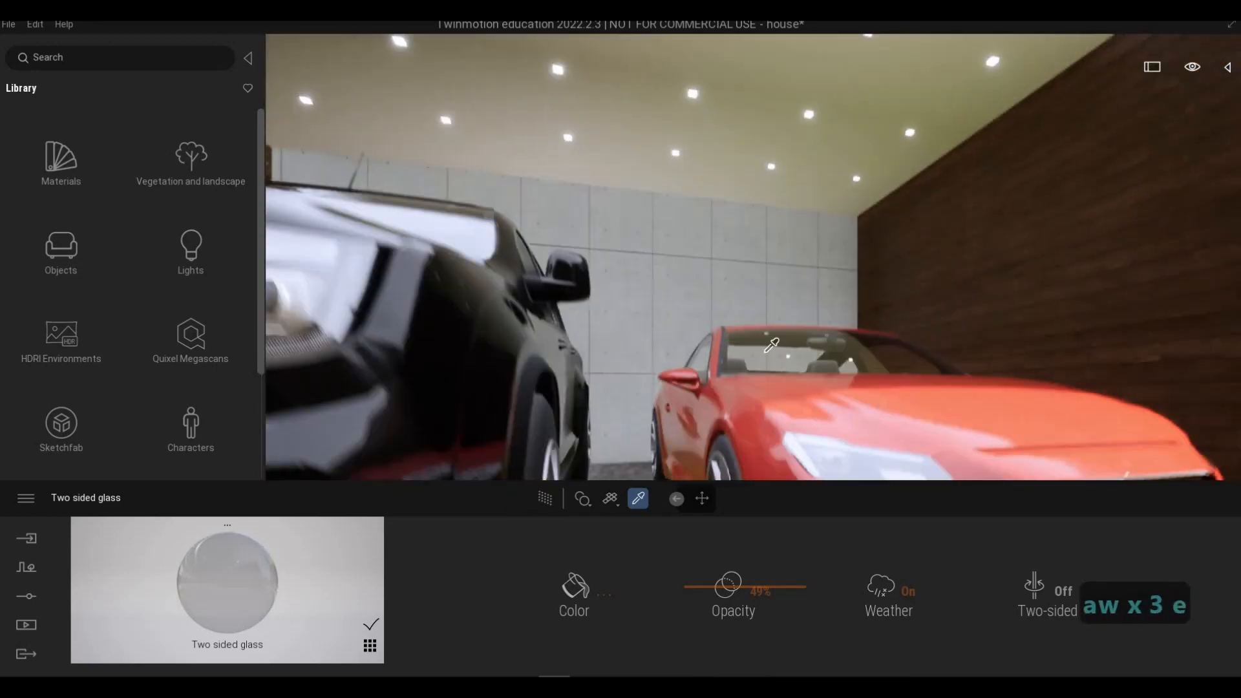
key(s)
key(q)
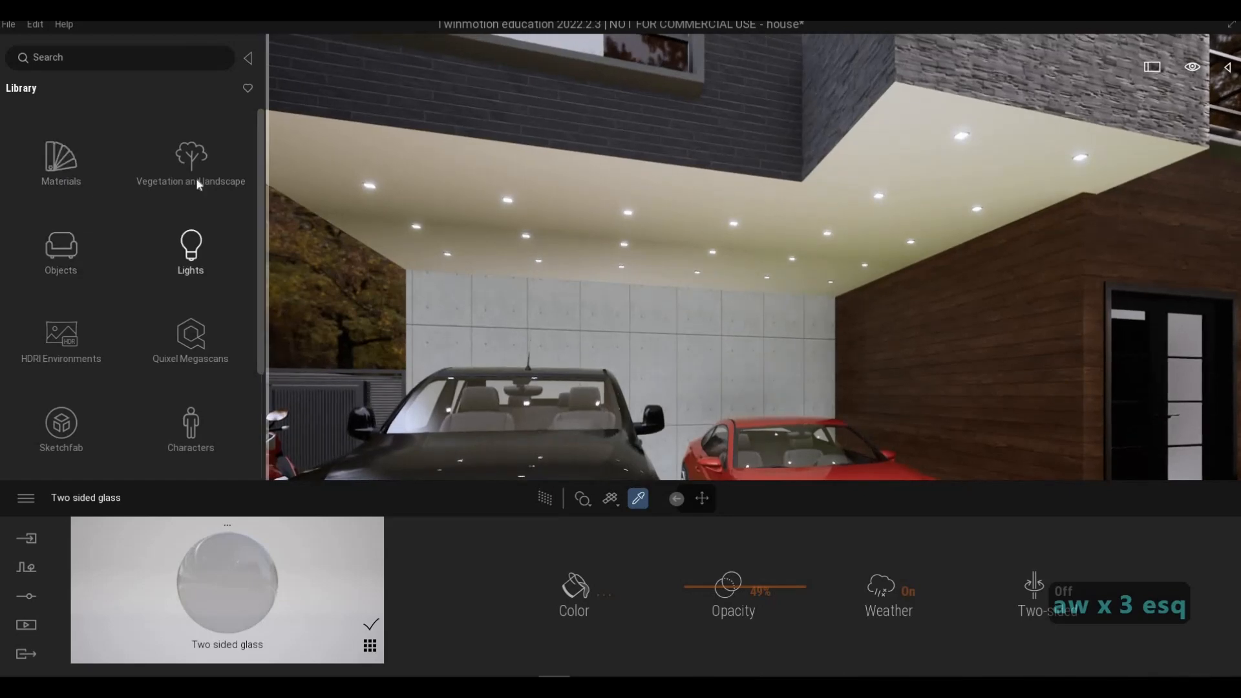
drag(196, 134, 823, 230)
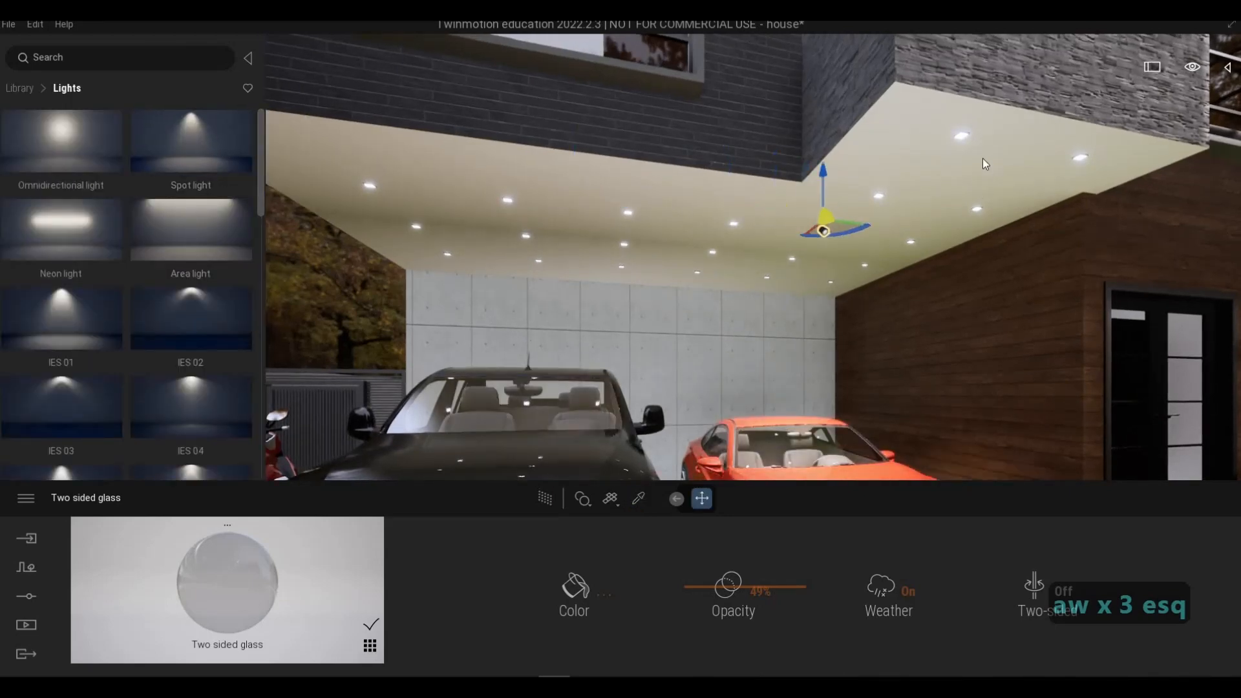
drag(983, 157, 966, 141)
Move the spot light along its axes towards the front recessed lamp and adjust its height below the ceiling.
key(q)
key(w)
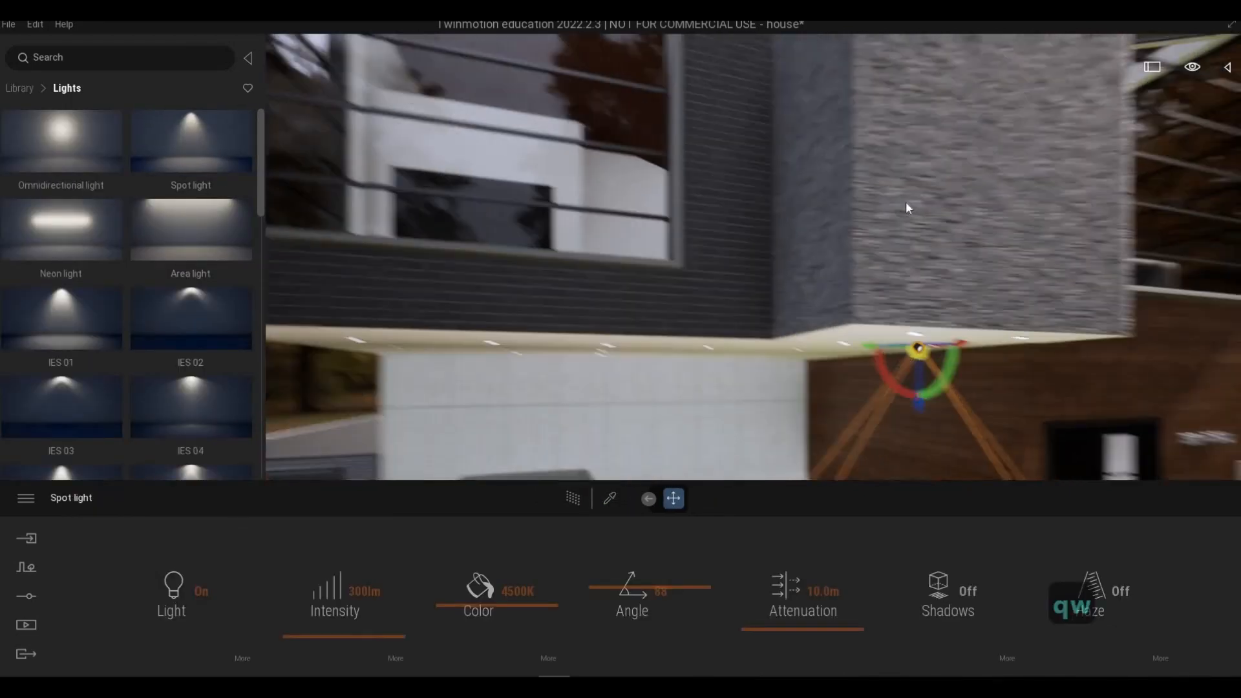
key(e)
key(w)
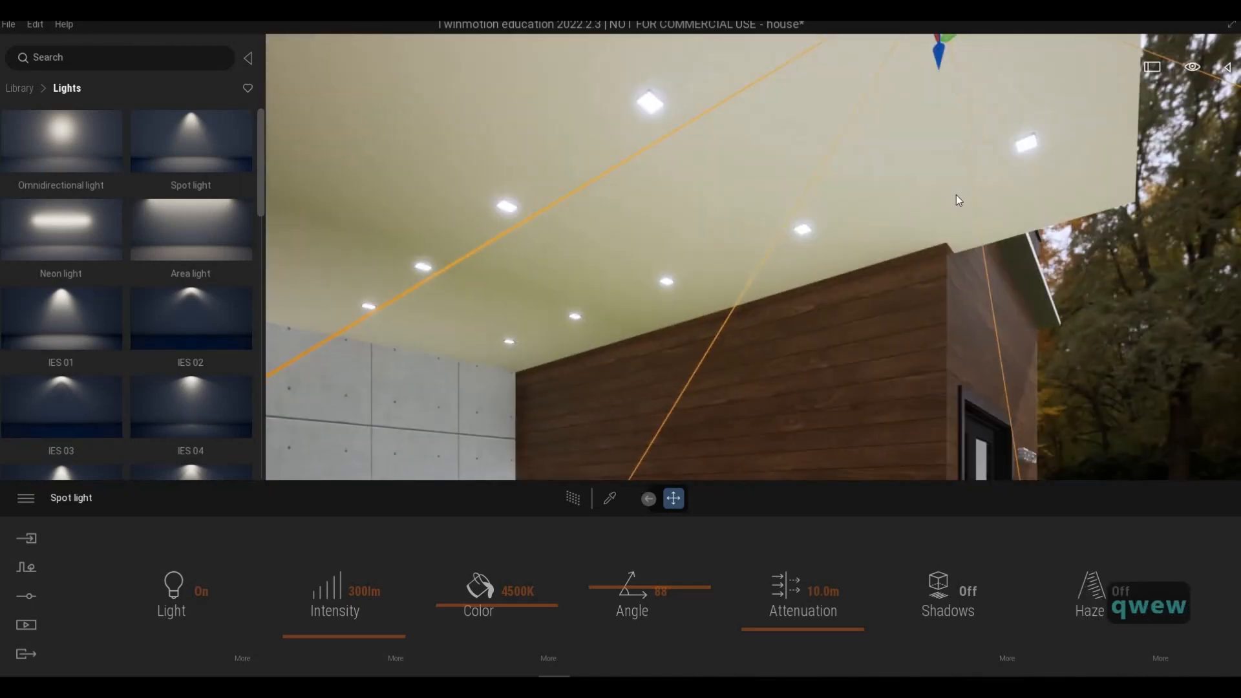
key(q)
key(e)
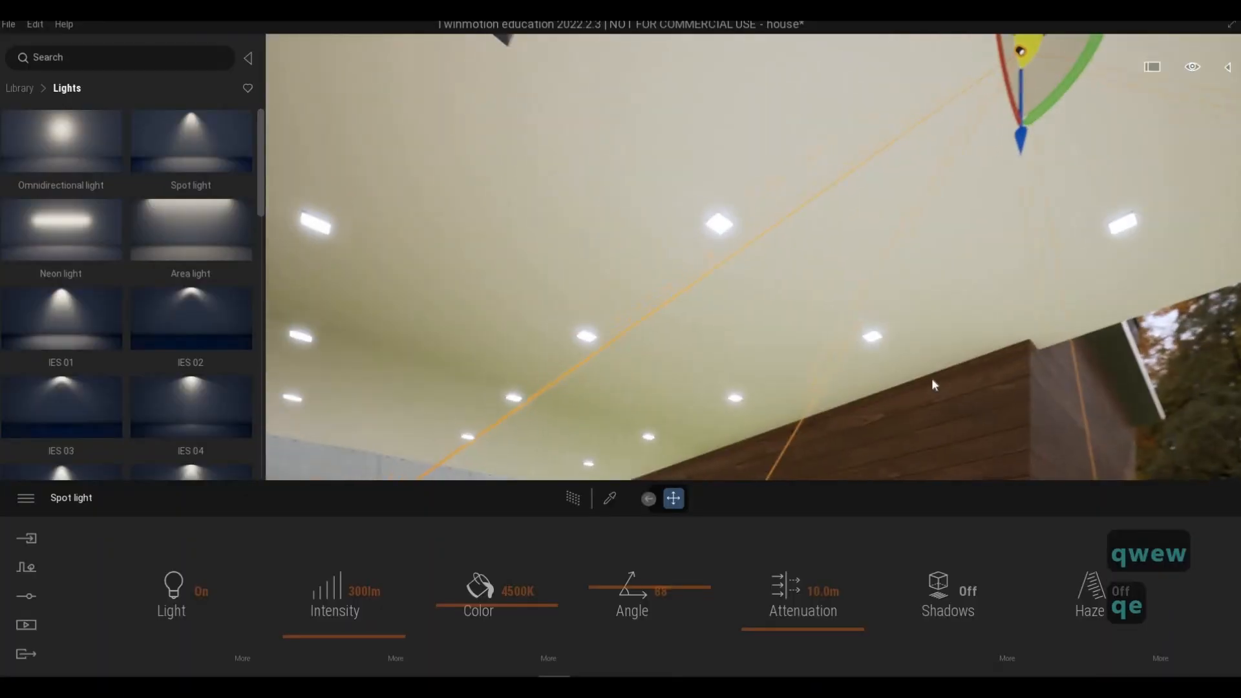
key(d)
key(d)
key(q)
key(d)
key(e)
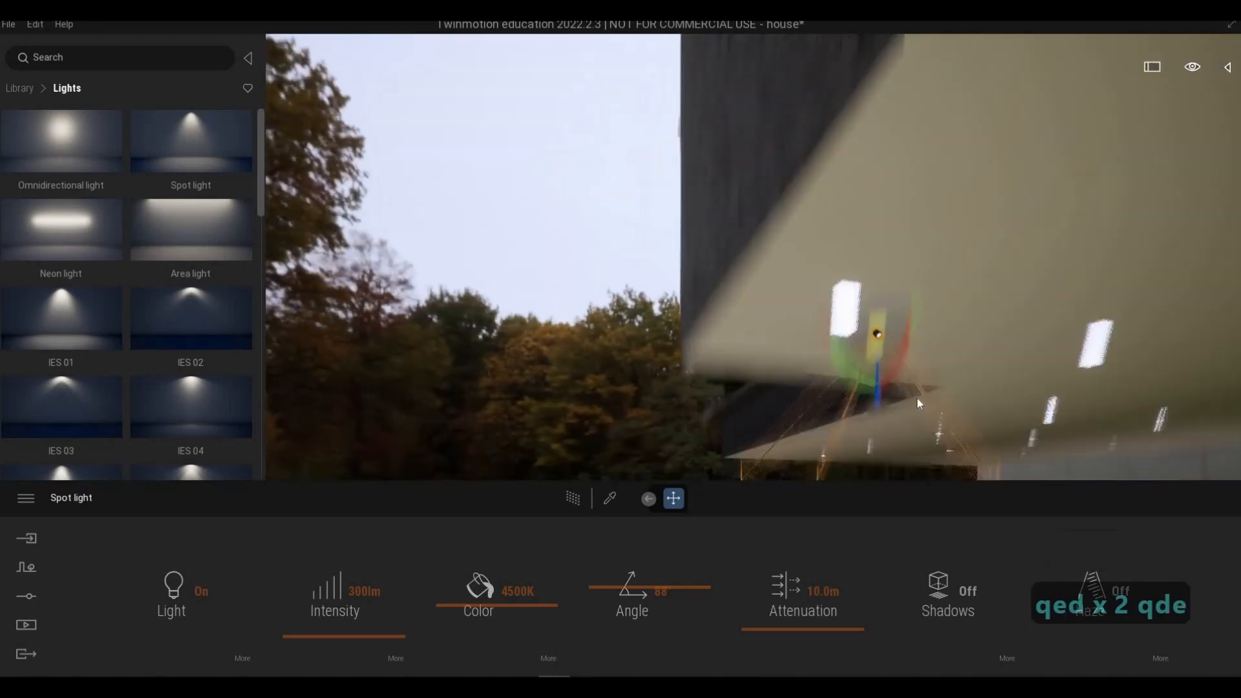
key(s)
key(3)
key(w)
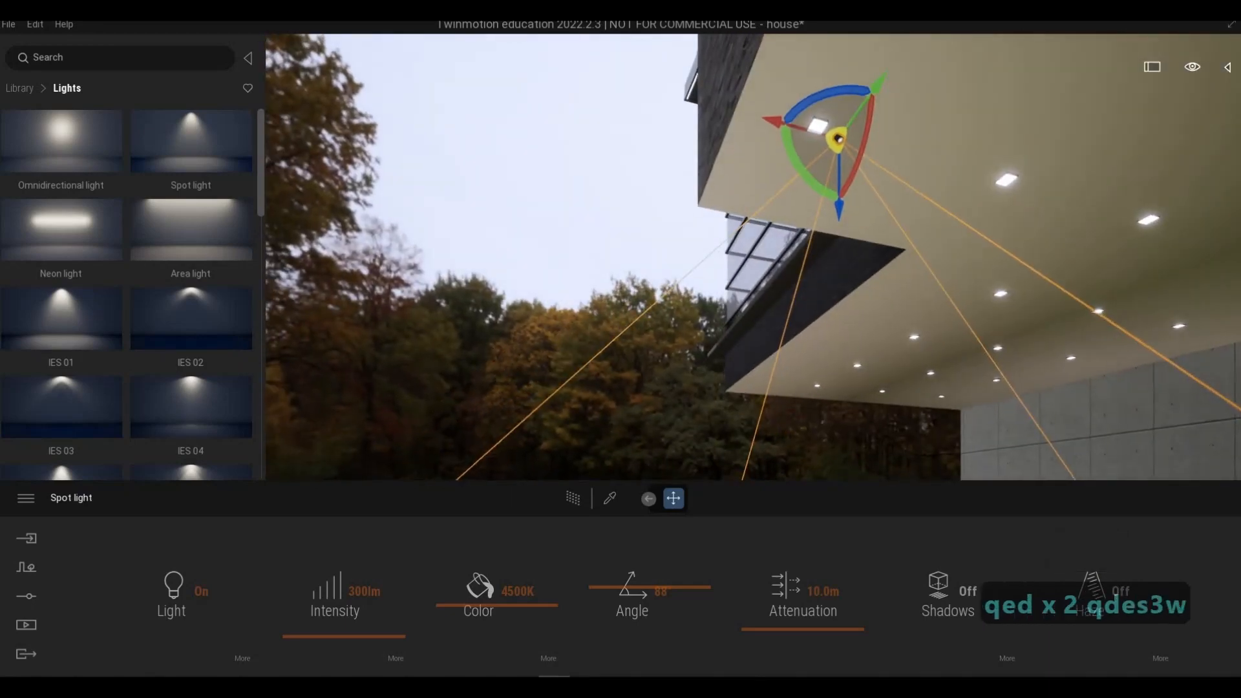
key(q)
key(w)
key(q)
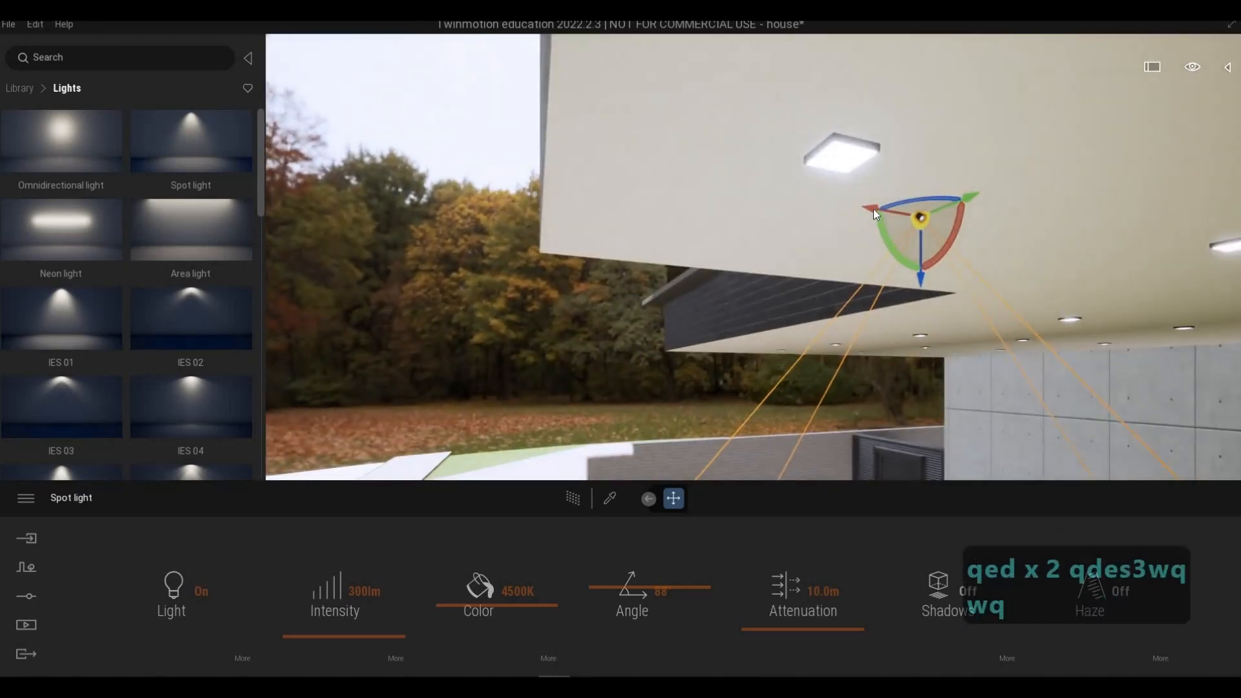
drag(874, 208, 785, 196)
key(d)
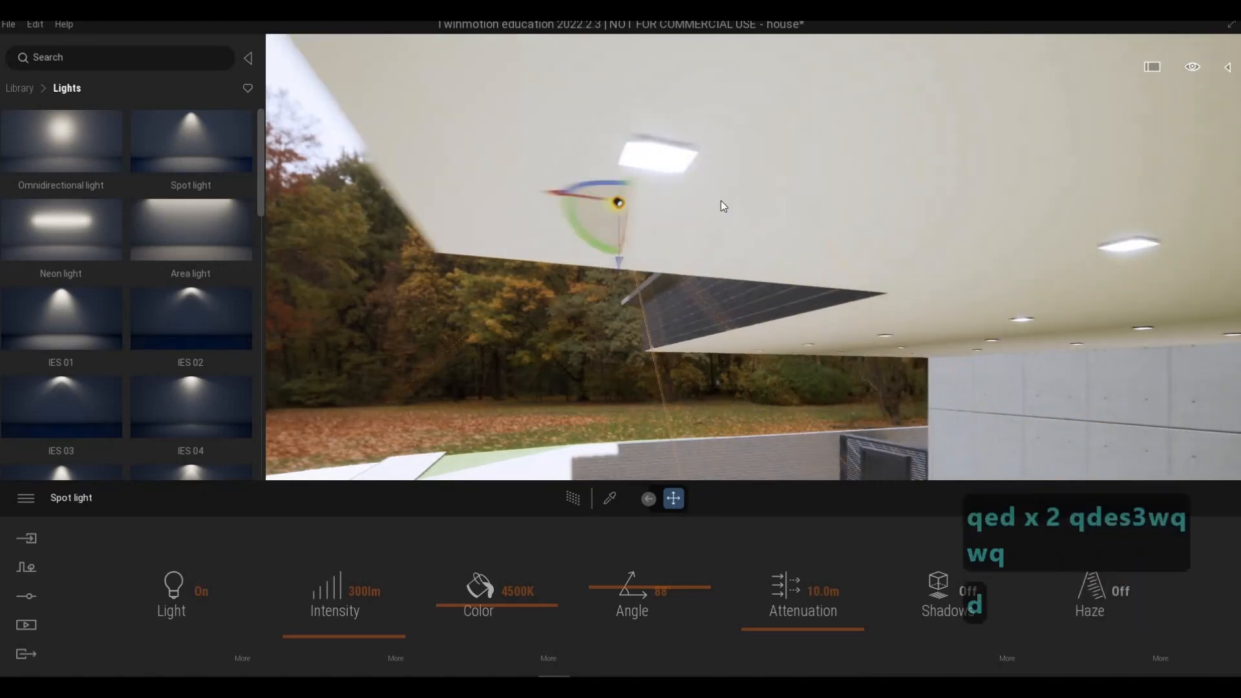
right_drag(720, 201, 692, 204)
drag(781, 227, 827, 231)
drag(773, 264, 769, 253)
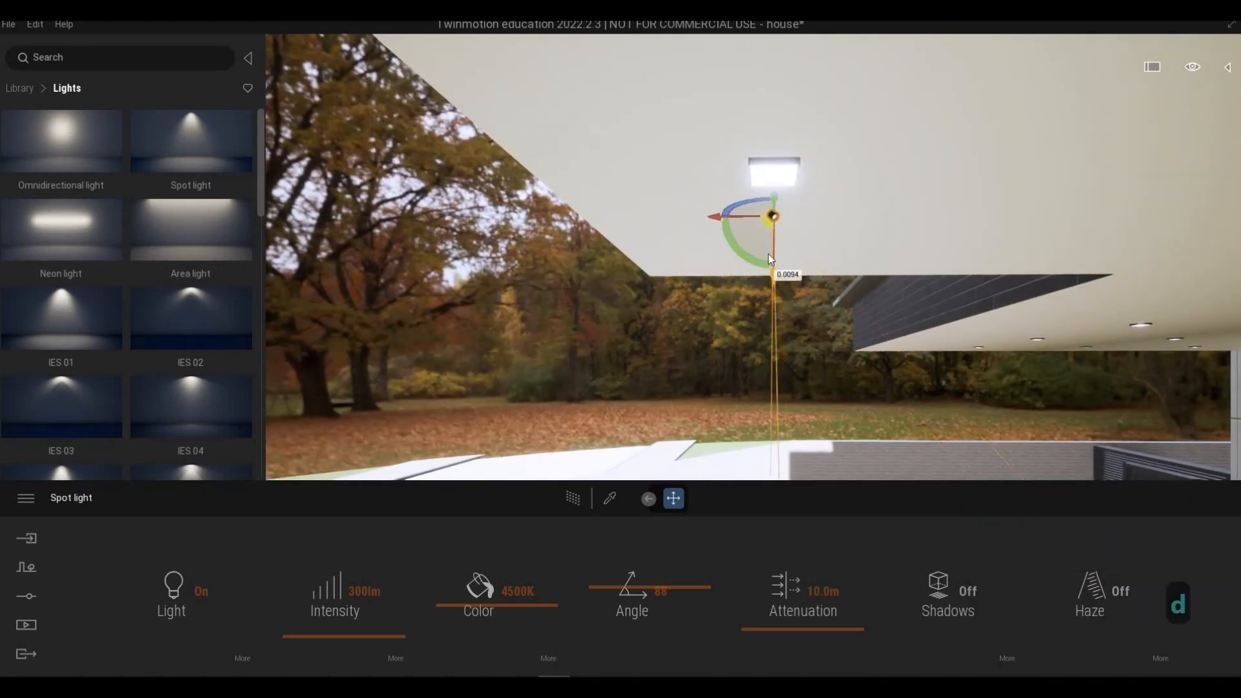
Shift the spot light sideways to line up with the recessed lamp and raise it against the lamp.
key(a)
key(a)
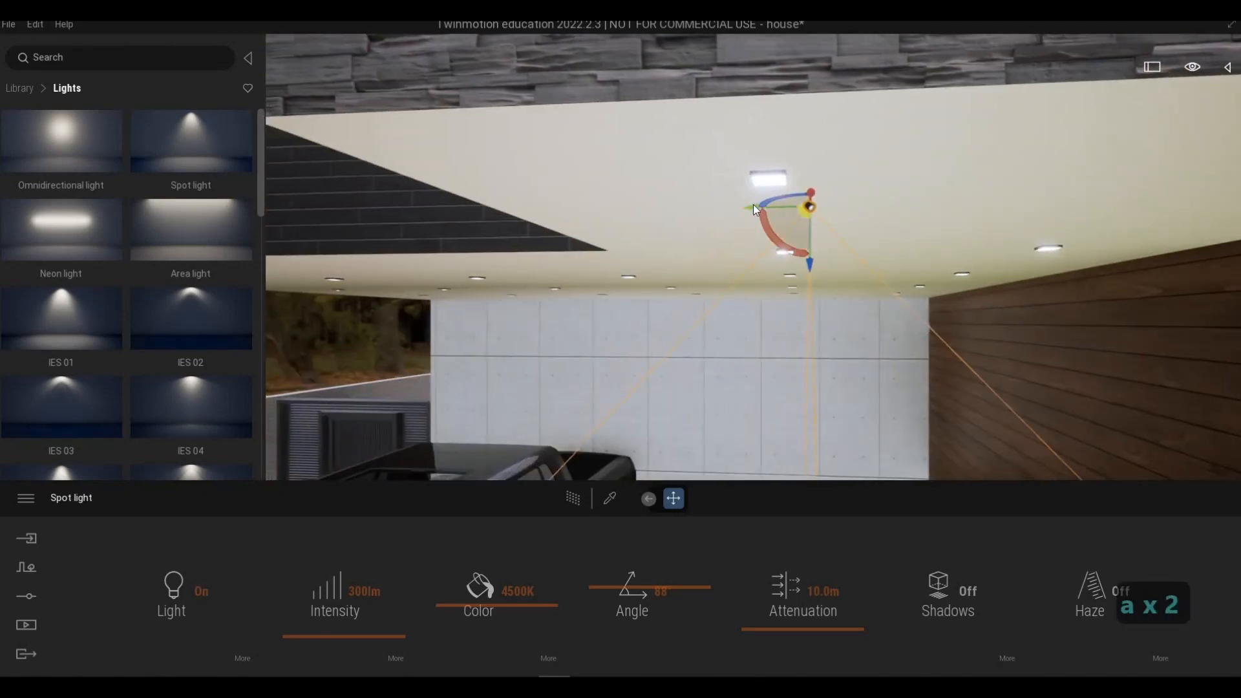
drag(754, 206, 708, 200)
drag(772, 251, 772, 234)
right_drag(755, 234, 764, 224)
key(e)
key(s)
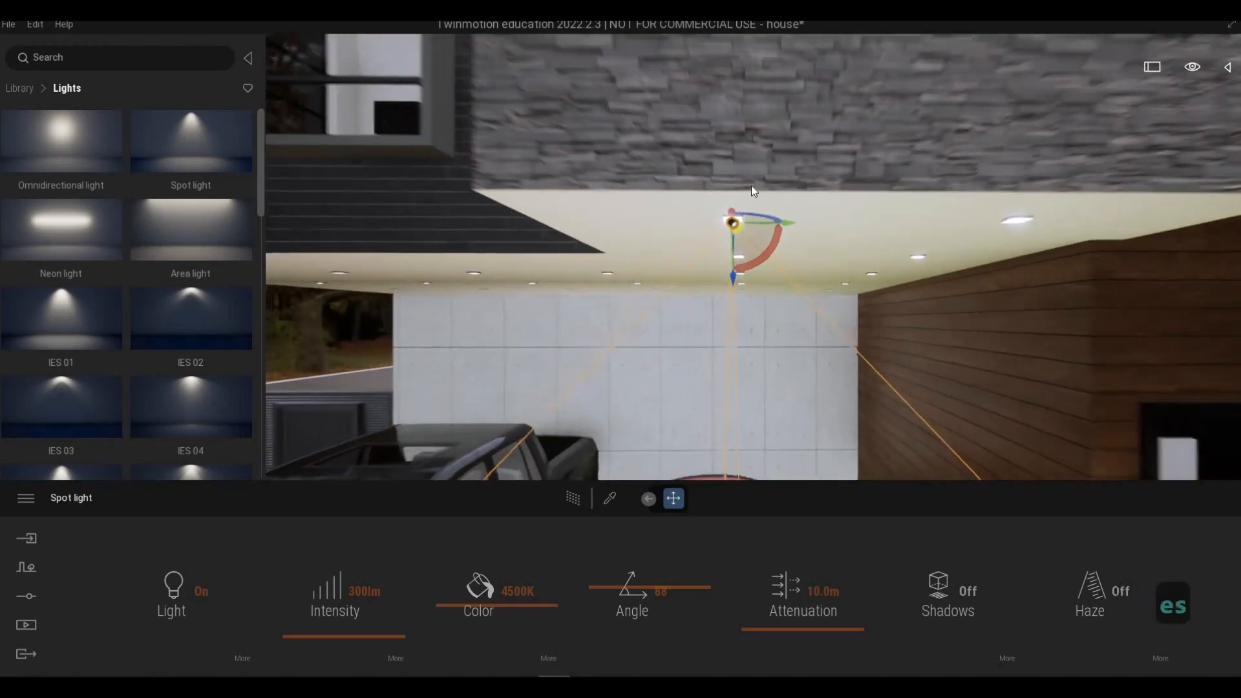
key(e)
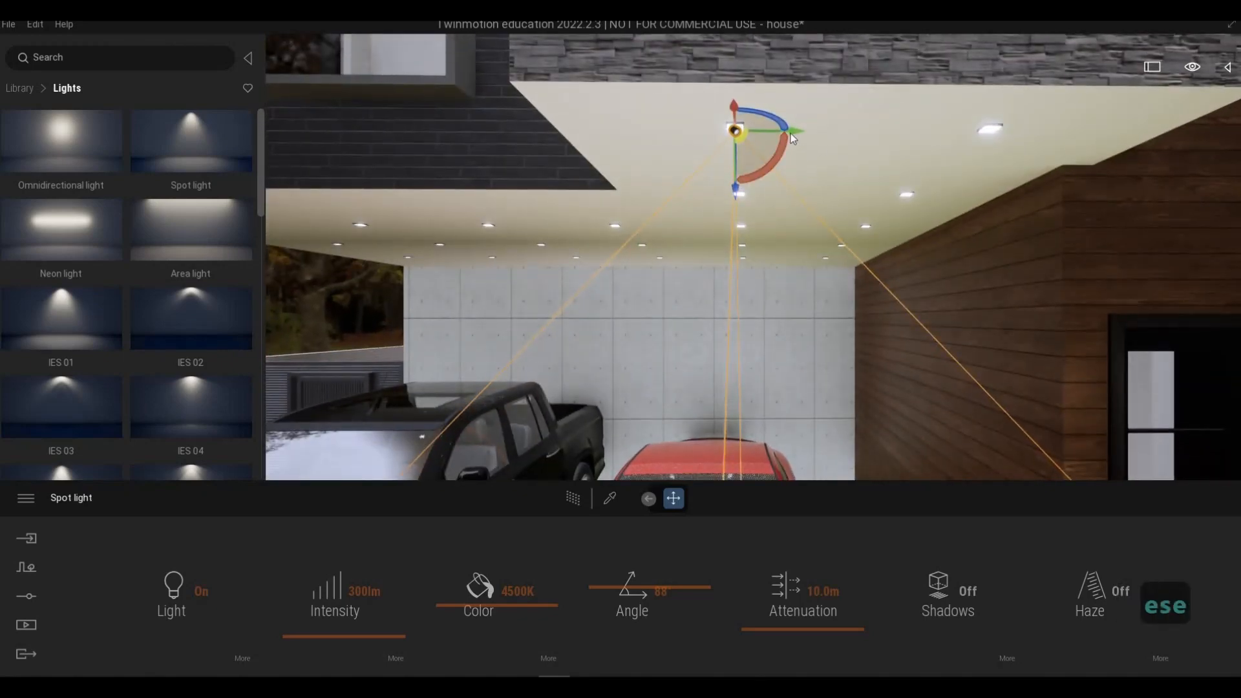
Copy the spot light sideways as one instance with 1 m spacing, onto the neighbouring front recessed lamp.
shift+drag(792, 133, 958, 134)
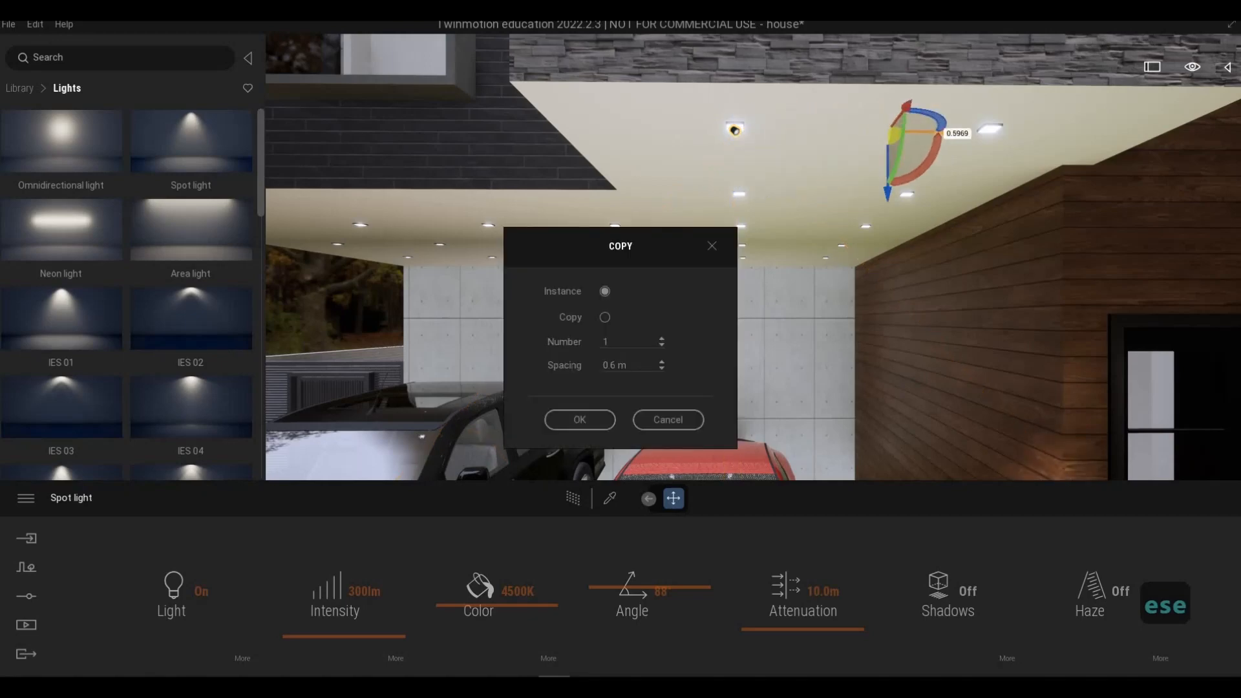
text(1.)
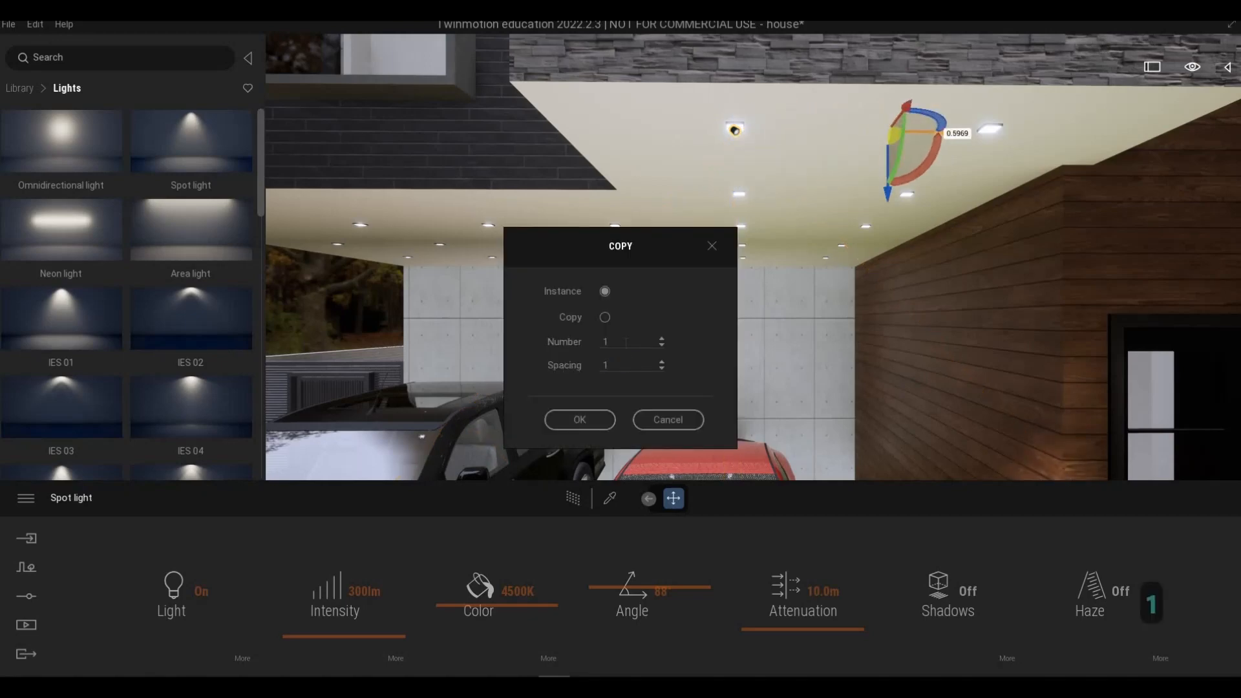
click(602, 415)
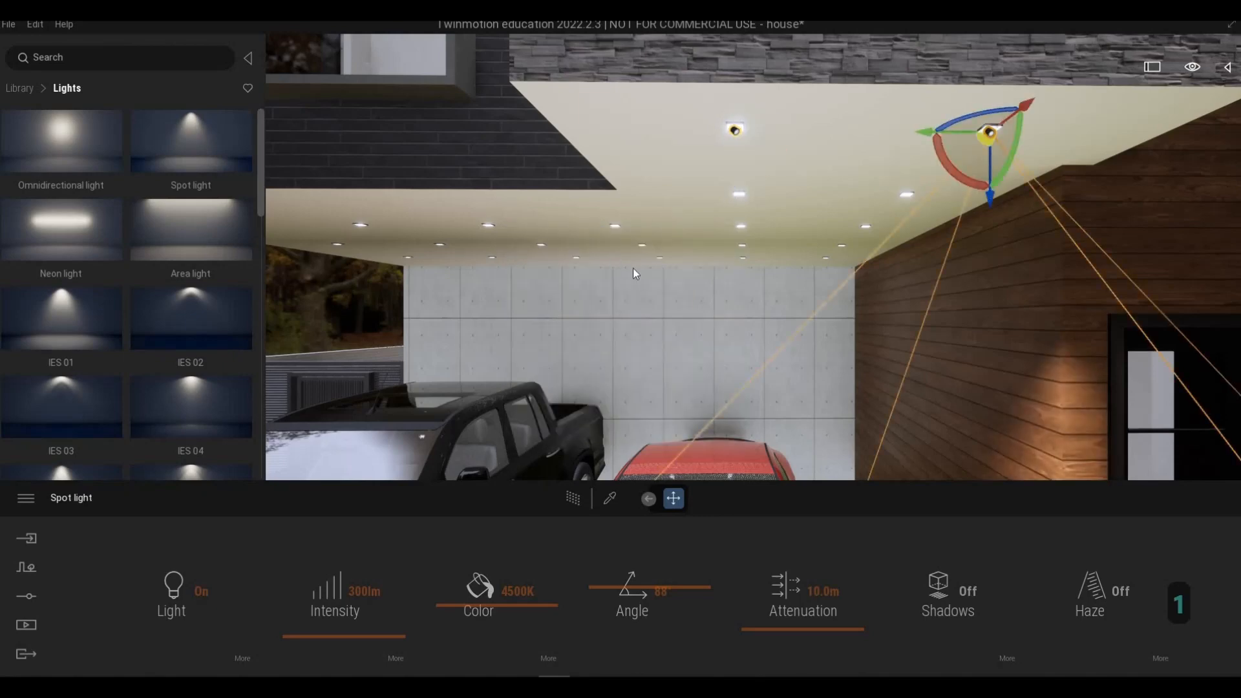
Select both spot lights and copy them as one instance deeper into the carport with 1 m spacing.
key(a)
right_drag(634, 269, 821, 180)
key(w)
key(s)
key(s)
key(a)
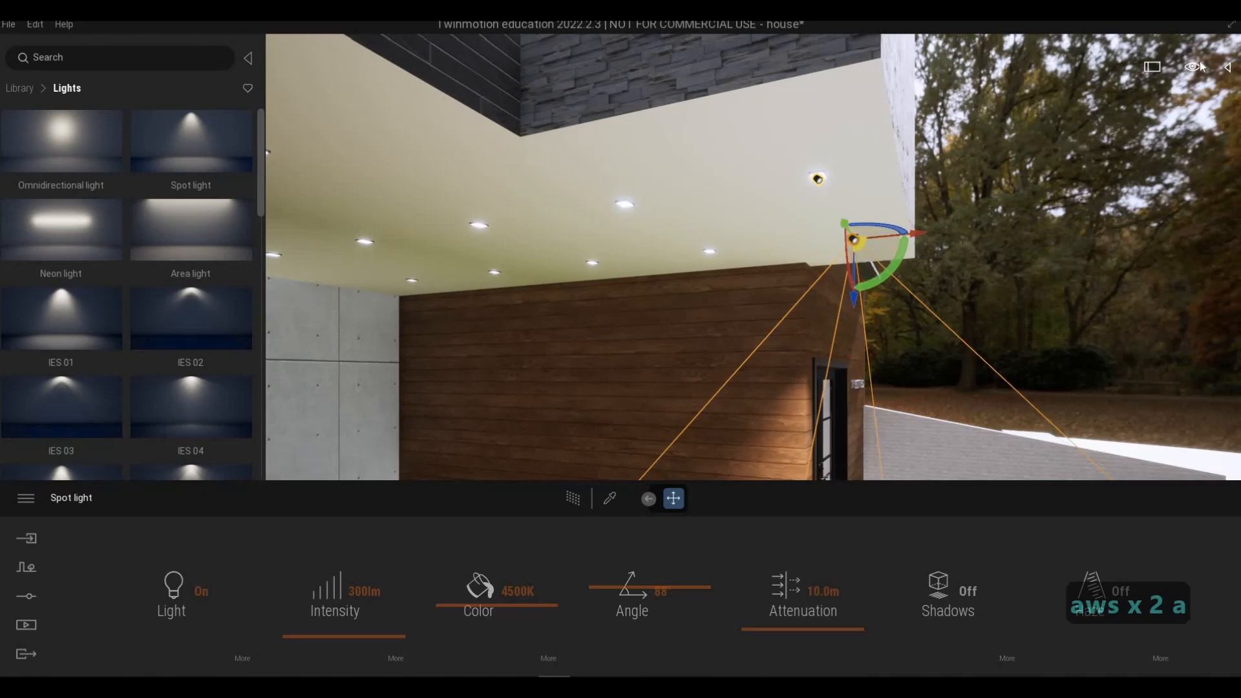
click(1227, 66)
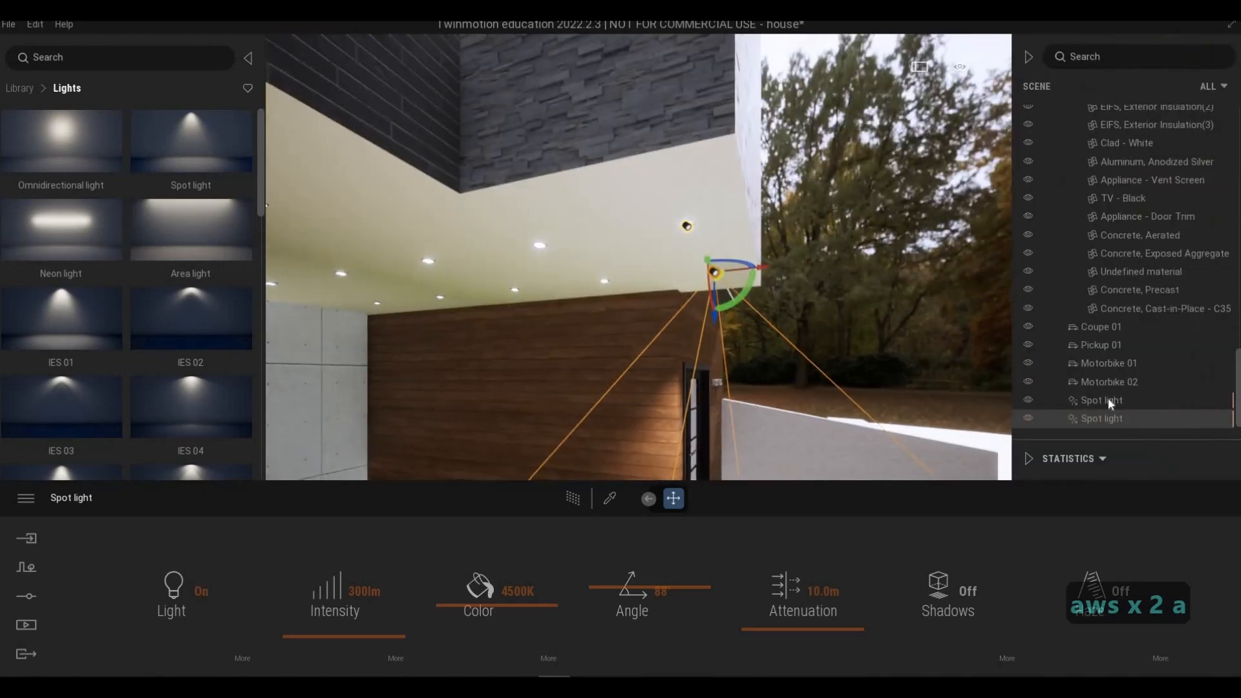
click(1101, 404)
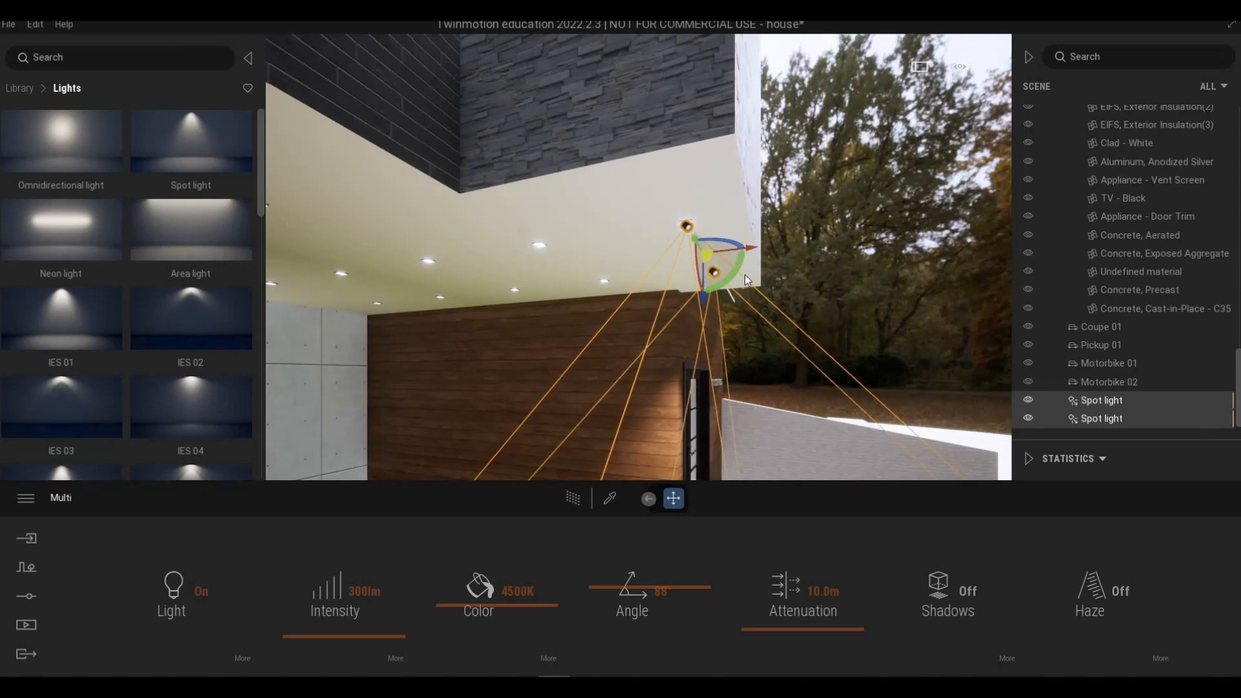
key(a)
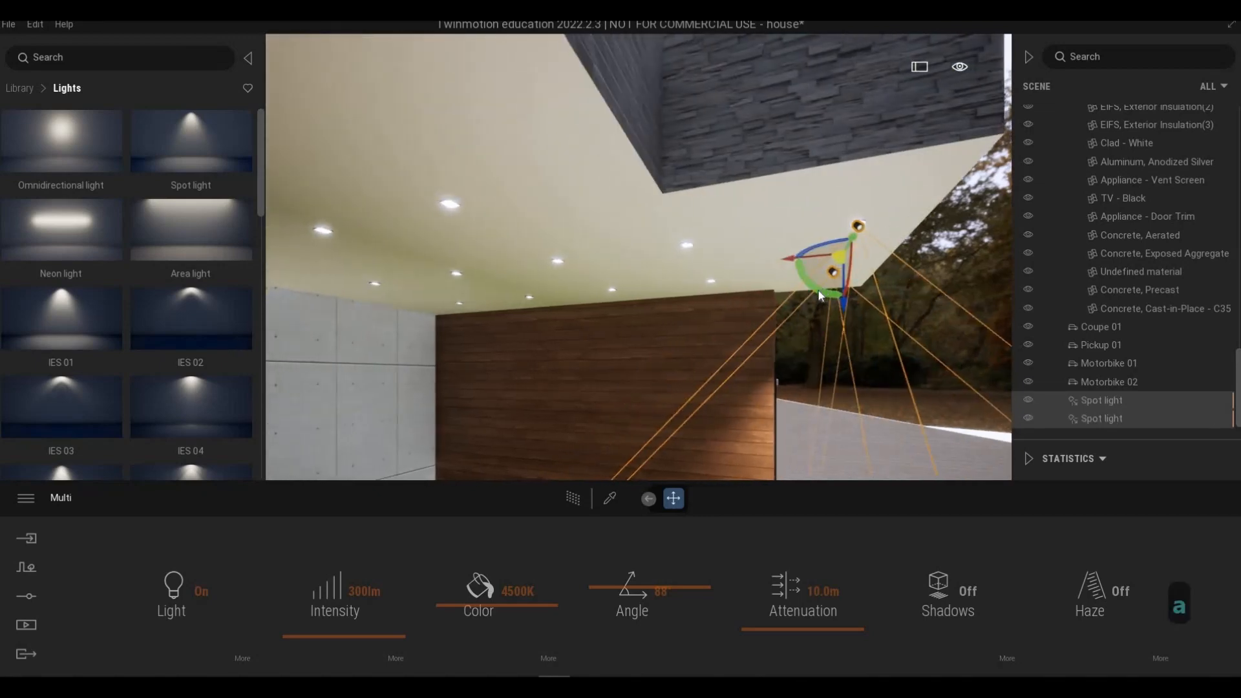
drag(820, 296, 541, 354)
text(1)
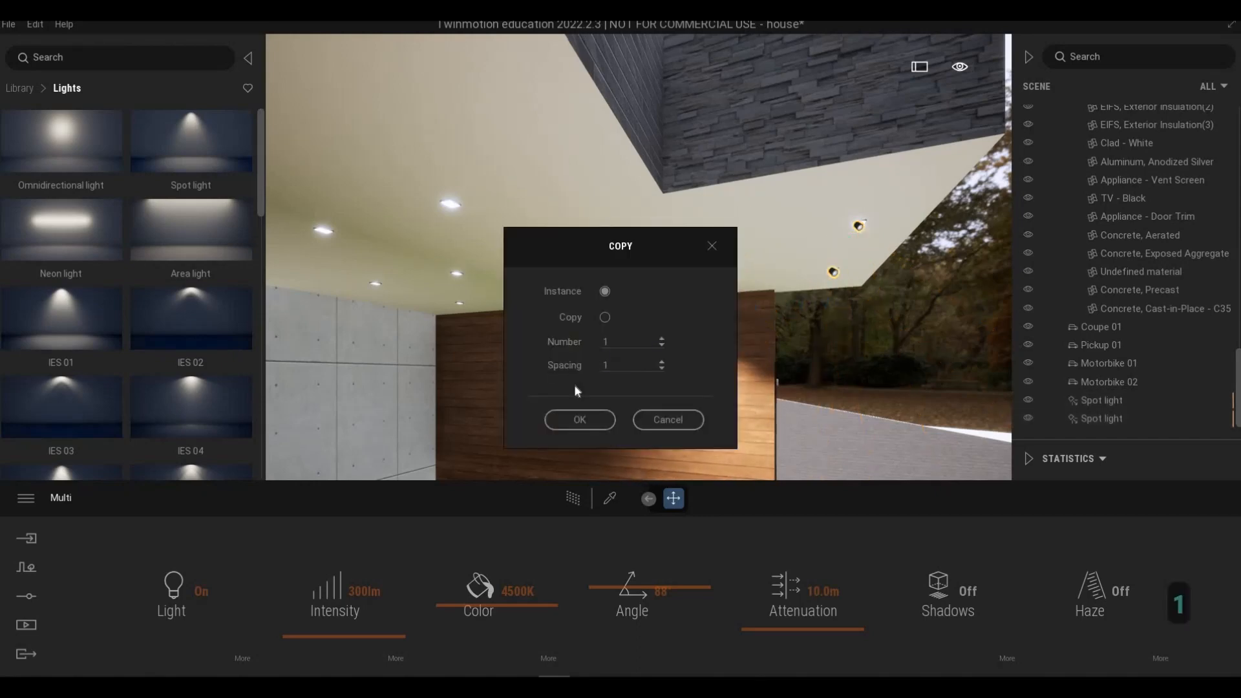
key(Return)
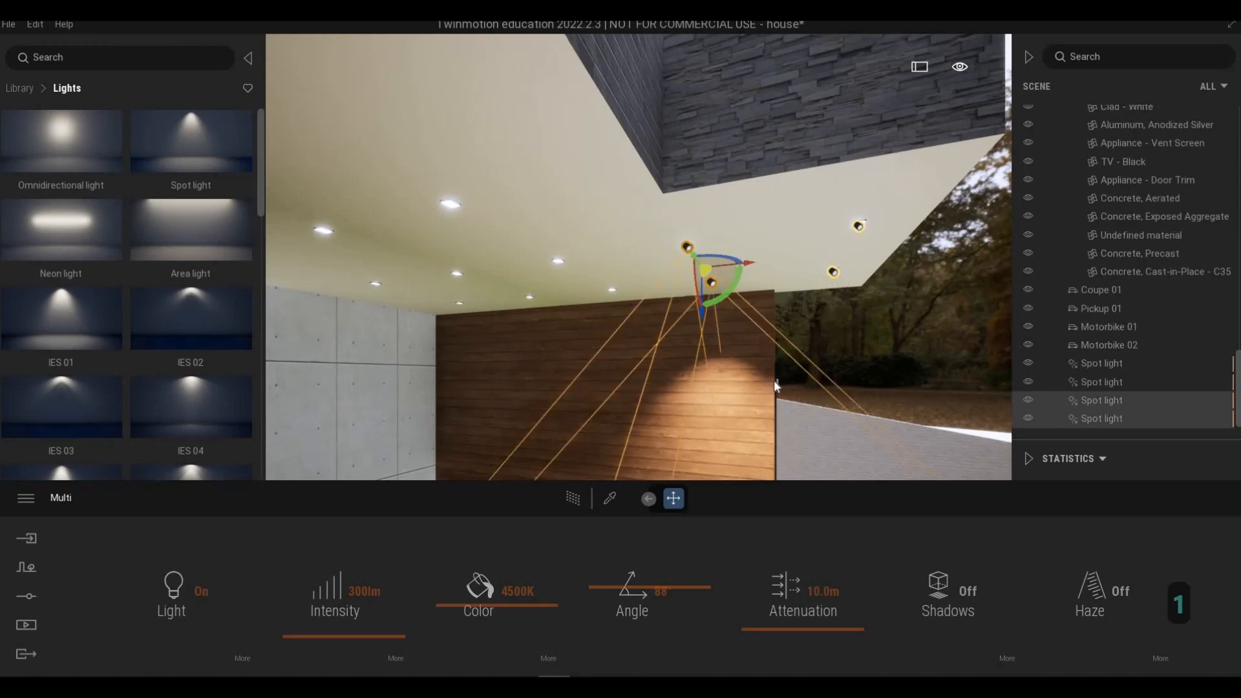
Copy the new pair of spot lights one more row into the carport as an instance with 1 m spacing.
key(a)
key(w)
key(a)
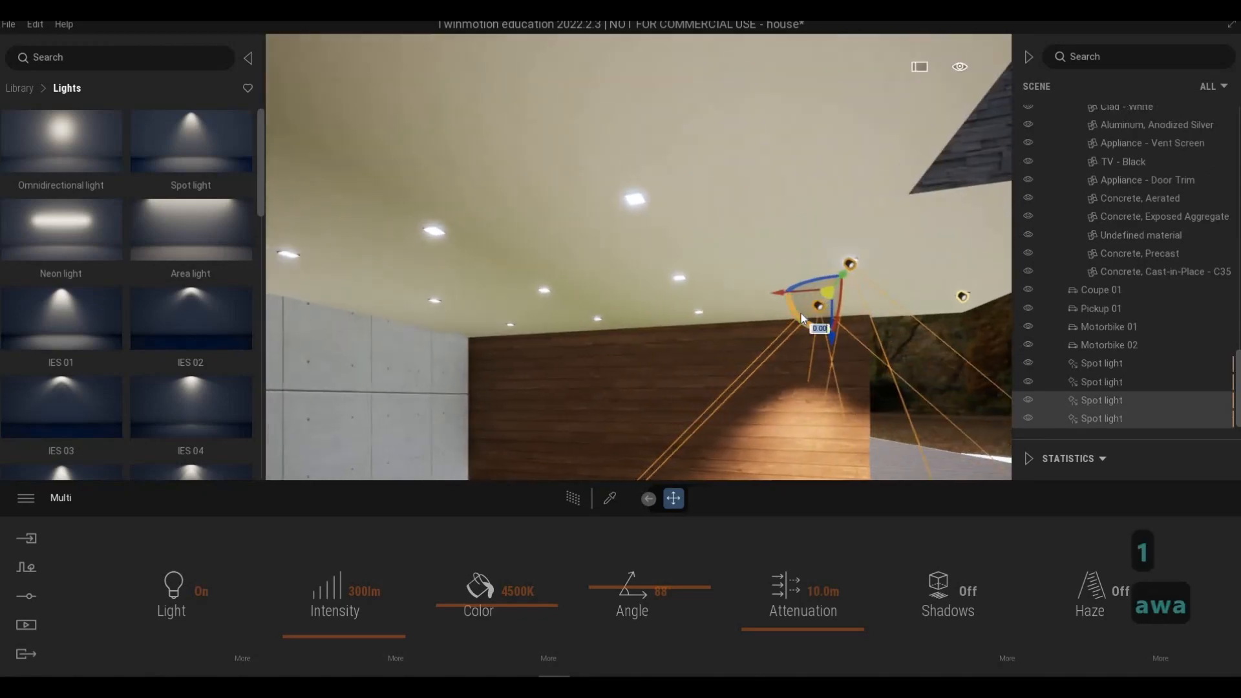
alt+drag(784, 297, 661, 285)
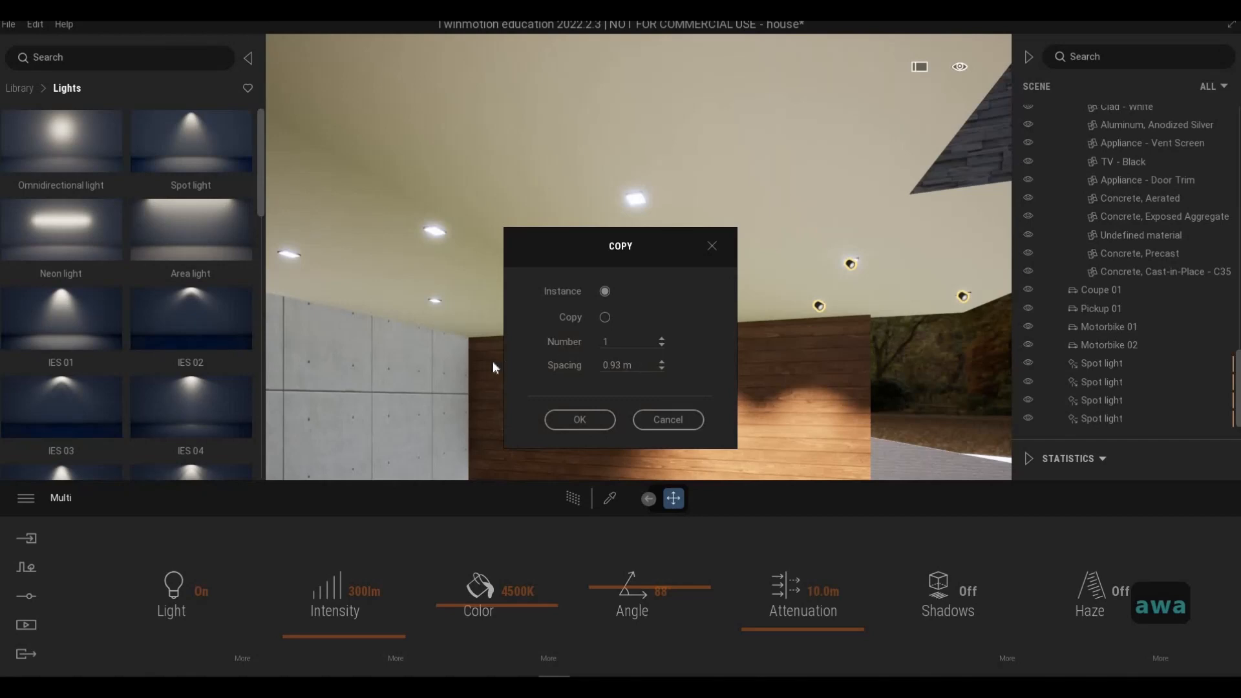
key(Tab)
text(1)
key(Return)
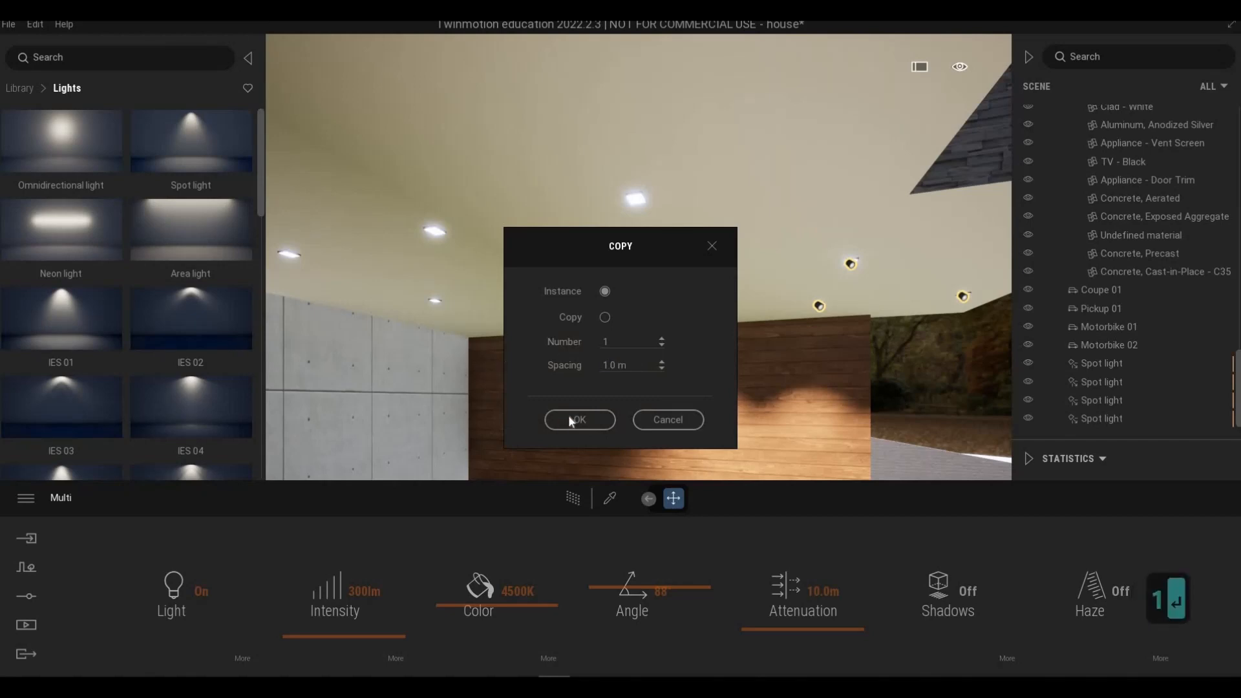
click(578, 420)
Copy the innermost row's spot light farther from the wooden wall as four instances with 1 m spacing, along the row of recessed lamps.
key(d)
key(d)
key(d)
key(d)
key(d)
key(d)
key(d)
key(d)
key(d)
key(d)
key(d)
key(d)
key(d)
key(d)
key(d)
key(d)
key(d)
key(d)
key(d)
key(d)
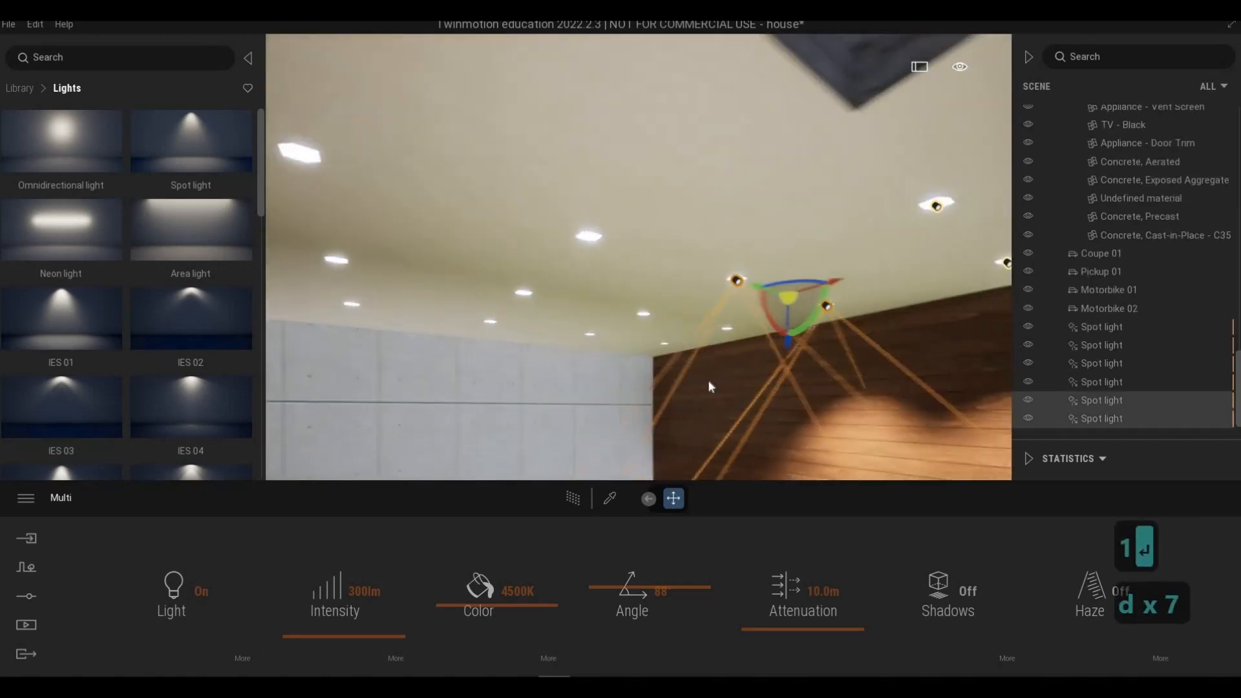
key(d)
key(d)
key(d)
key(d)
key(a)
key(a)
key(s)
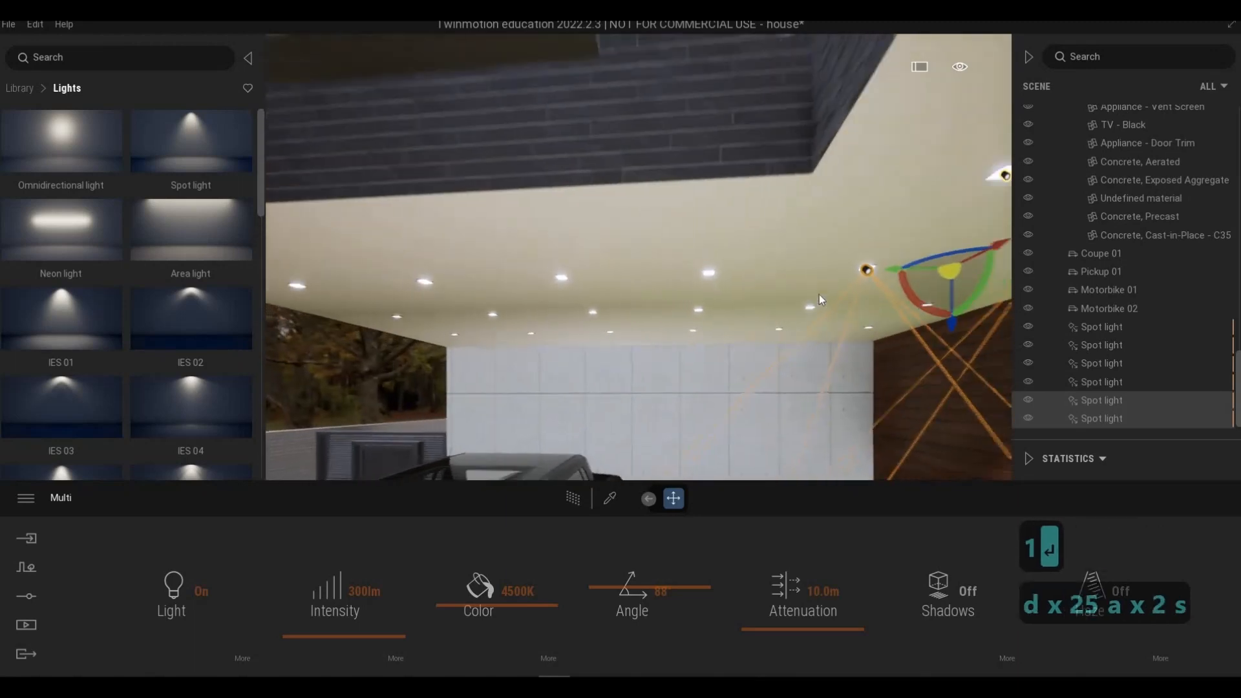
click(815, 284)
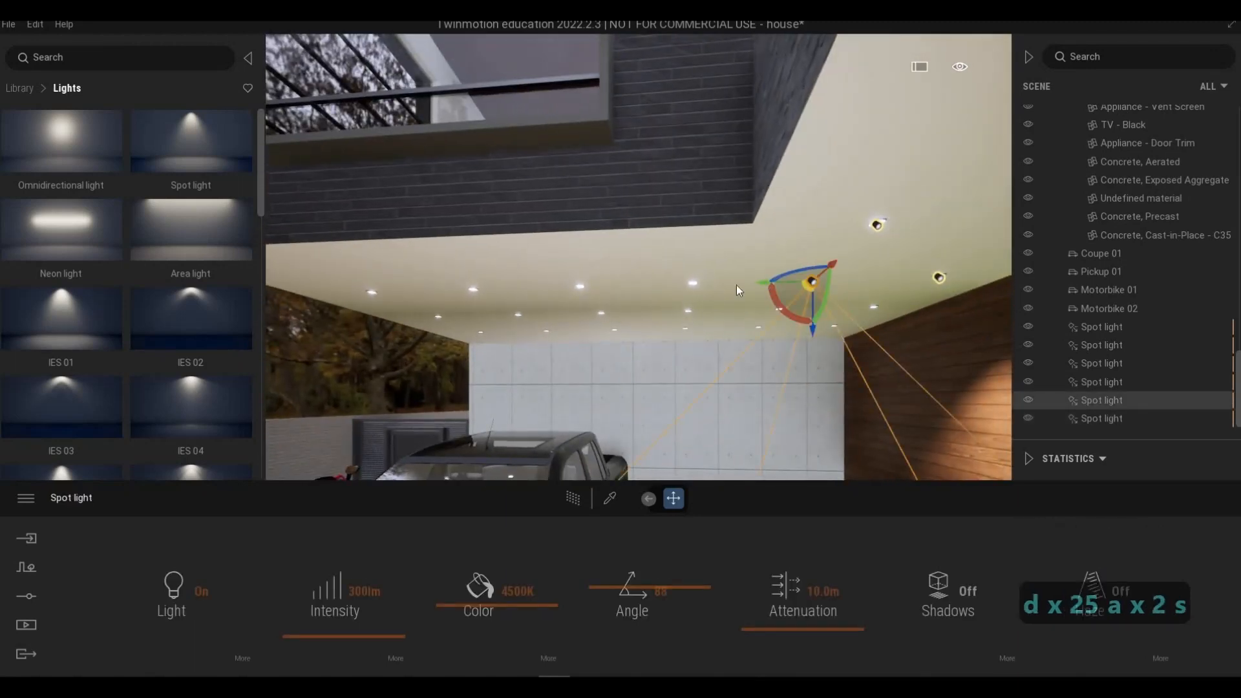
key(a)
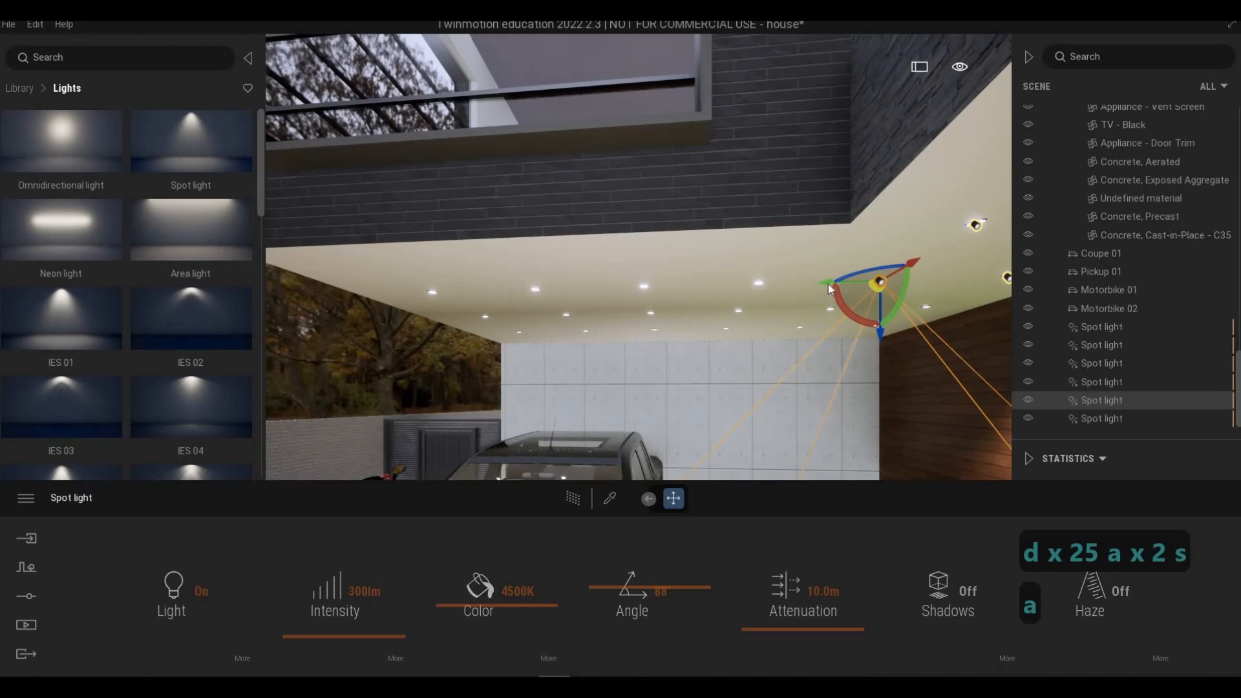
alt+drag(828, 284, 758, 288)
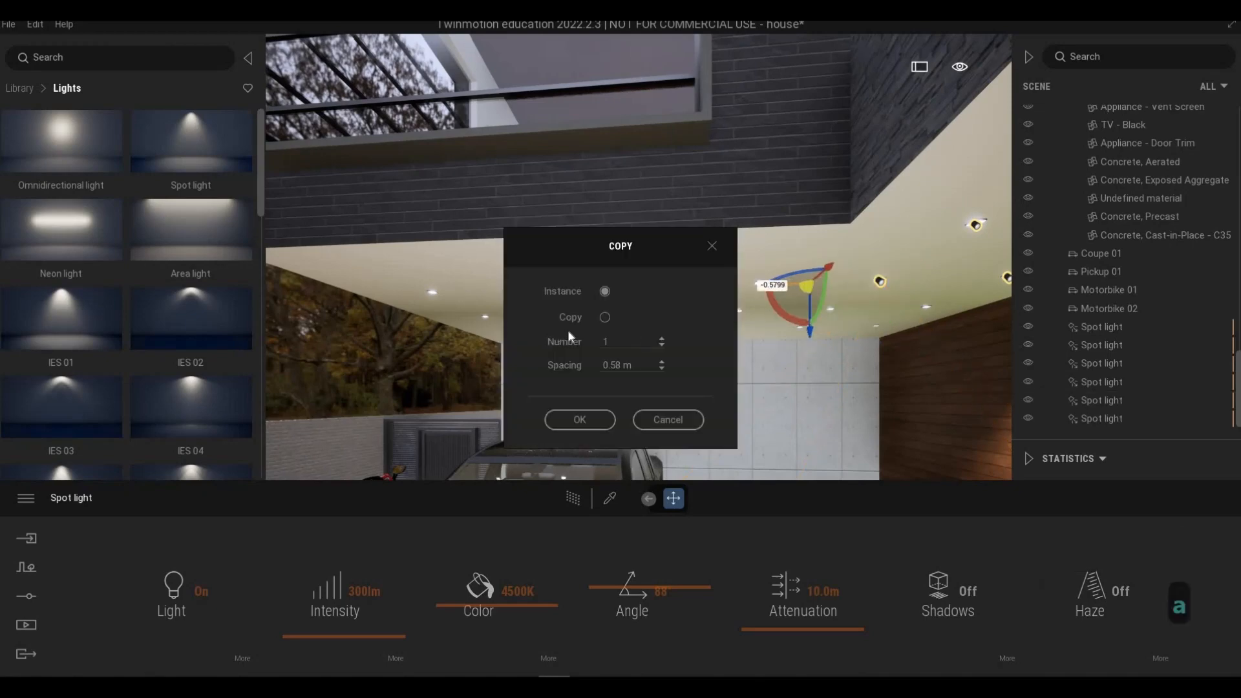
text(4)
text(1)
key(Return)
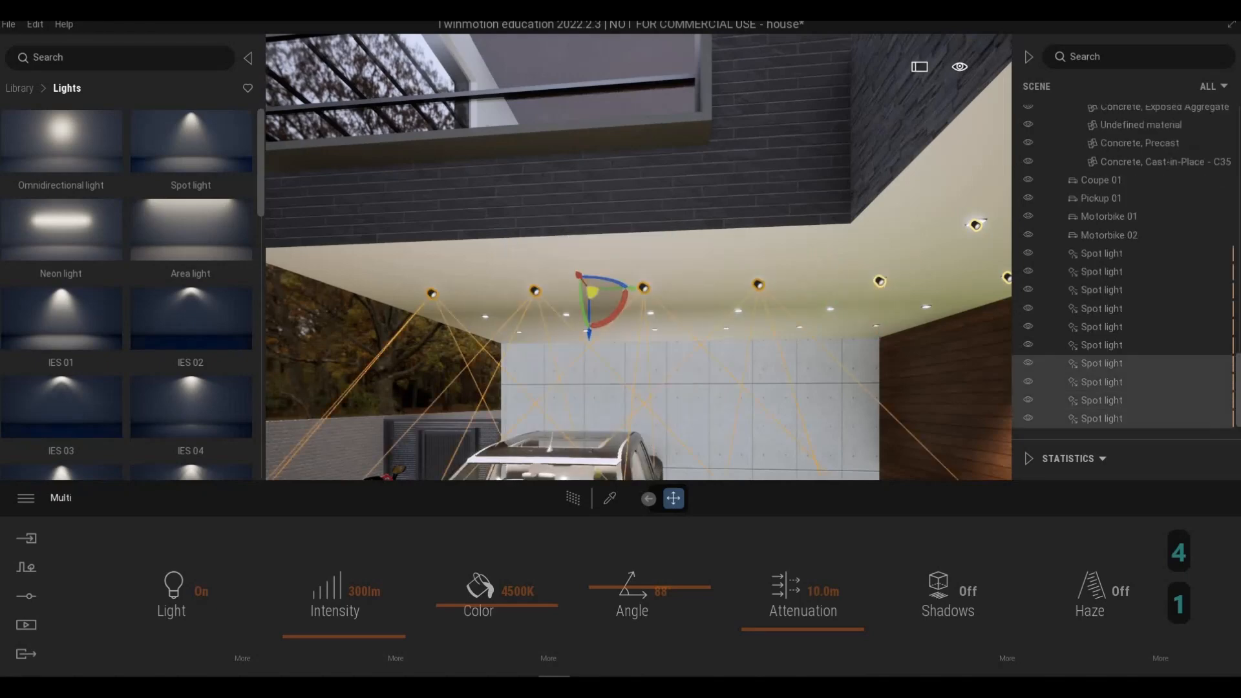
Select all six spot lights of the long row and copy them towards the concrete back wall as two instances with 1 m spacing.
key(a)
key(w)
key(e)
key(s)
key(a)
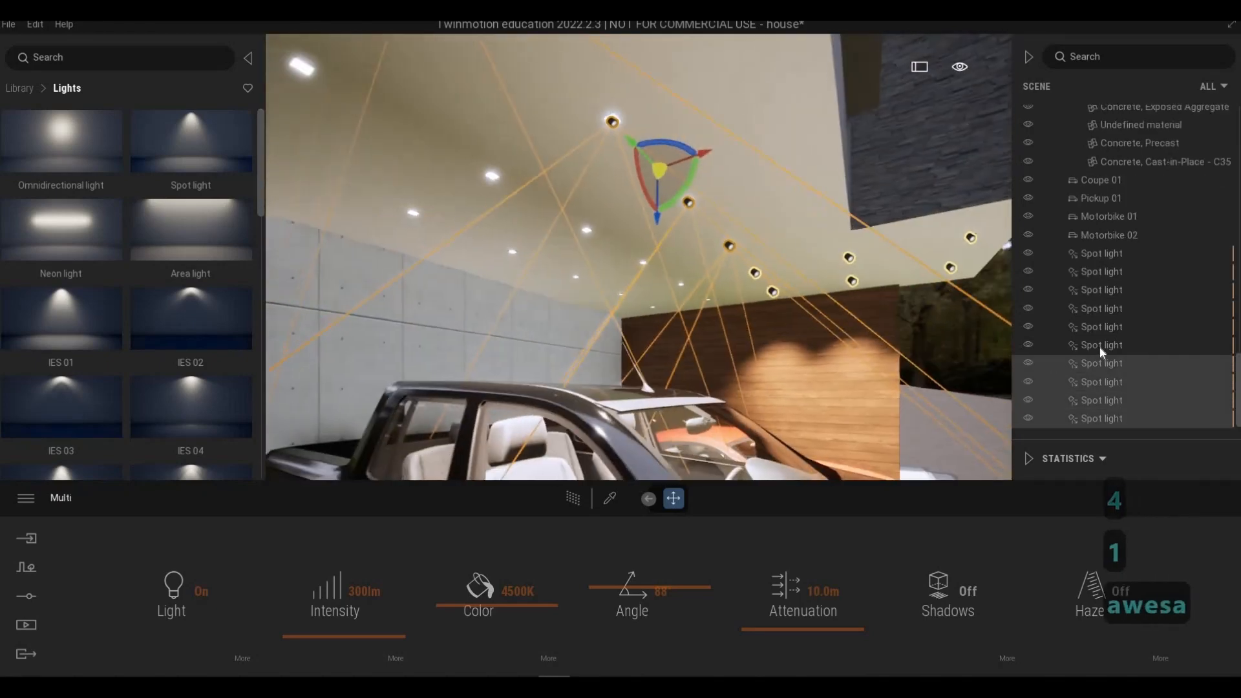
ctrl+click(1102, 329)
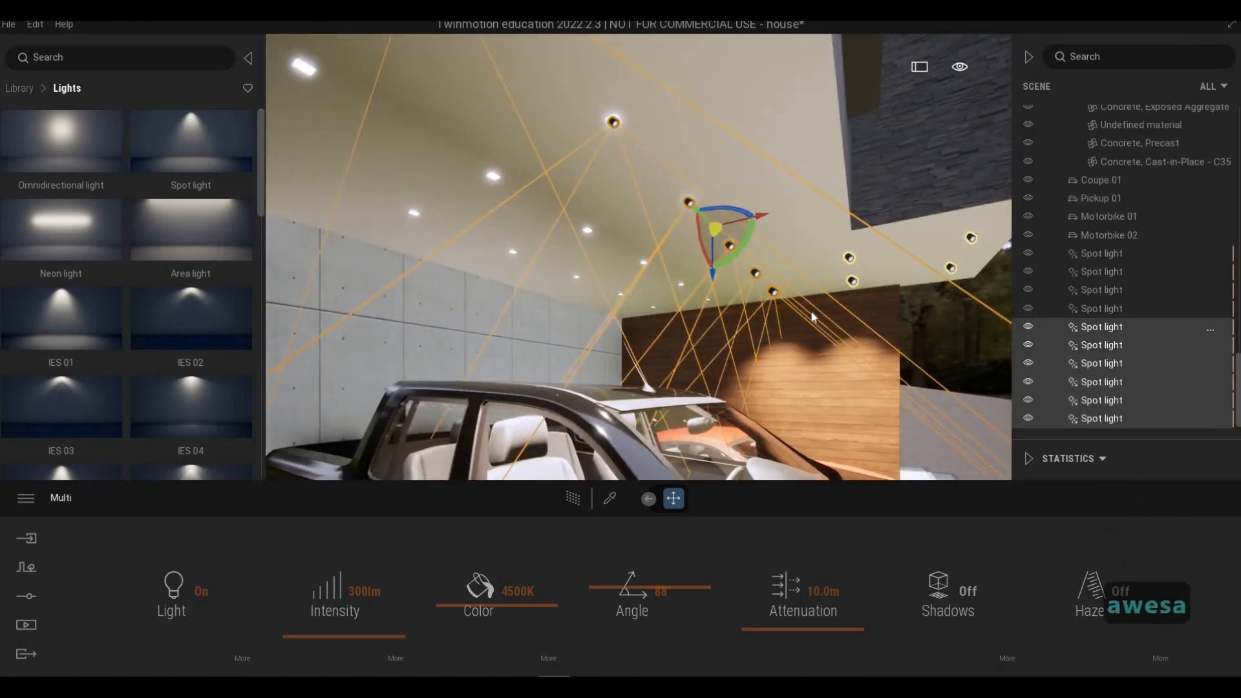
key(s)
key(d)
key(d)
key(d)
key(s)
key(s)
key(a)
key(a)
key(a)
key(a)
key(a)
key(a)
key(a)
key(a)
key(a)
key(a)
key(a)
key(a)
key(a)
key(a)
key(a)
key(a)
key(a)
key(a)
key(a)
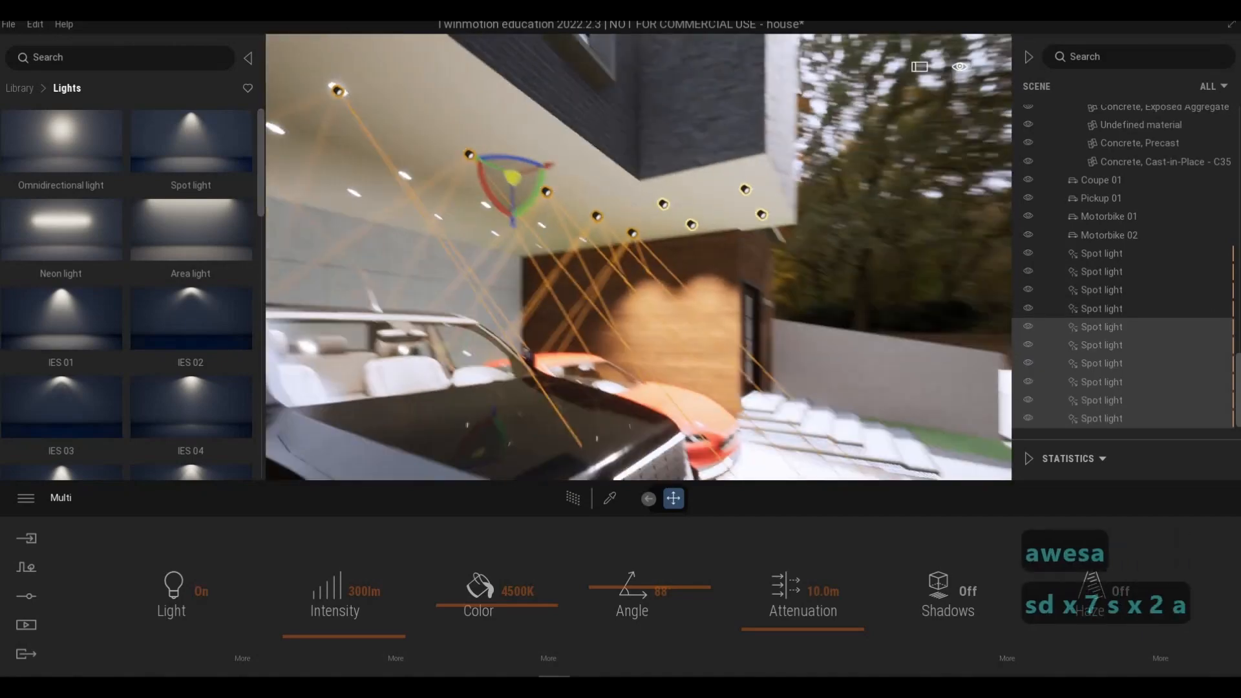
key(q)
key(a)
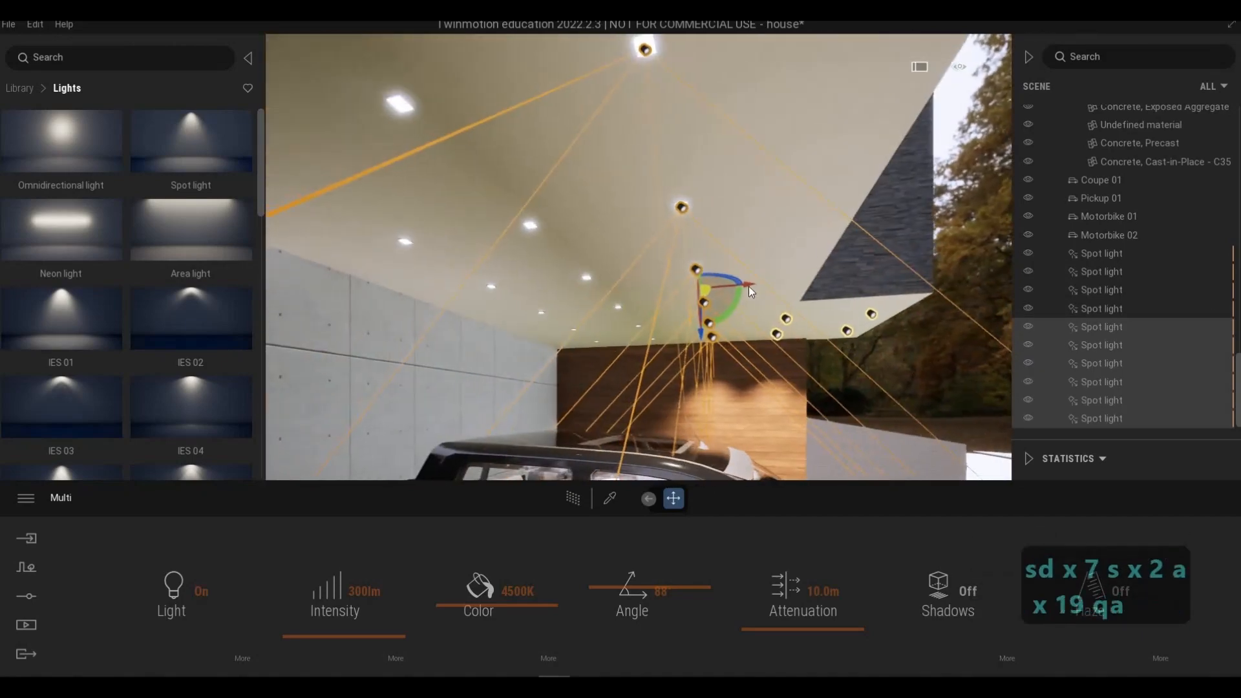
shift+drag(660, 353, 631, 354)
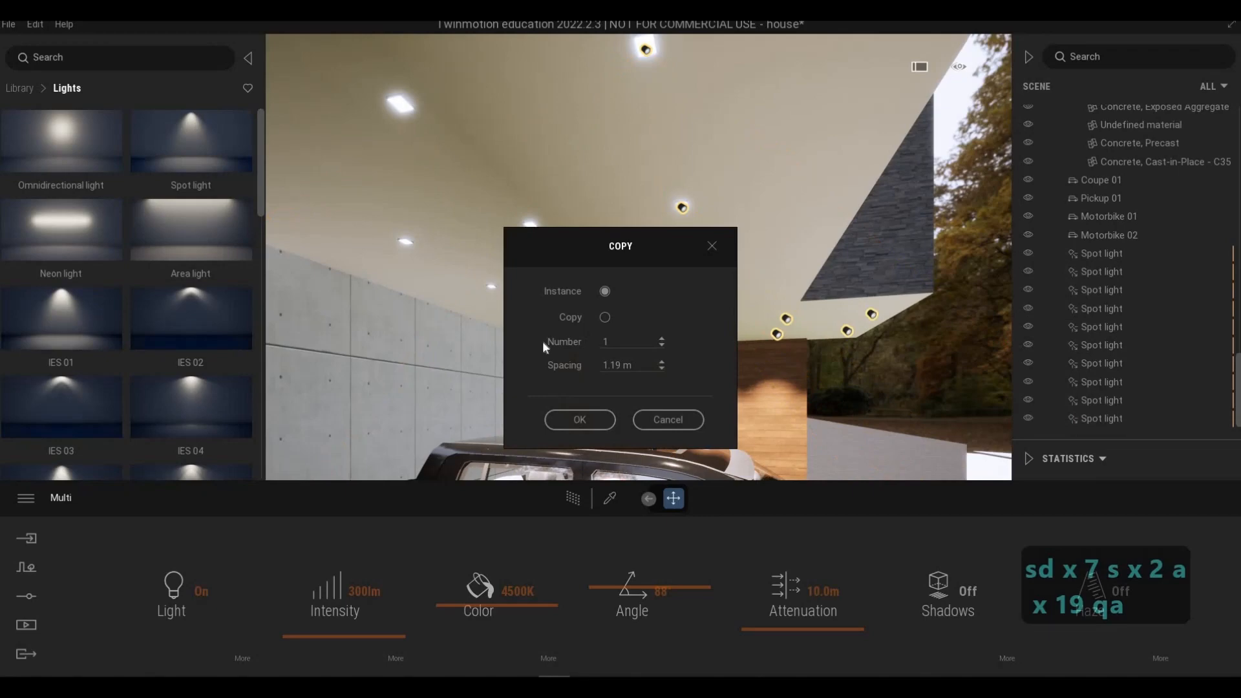
text(2)
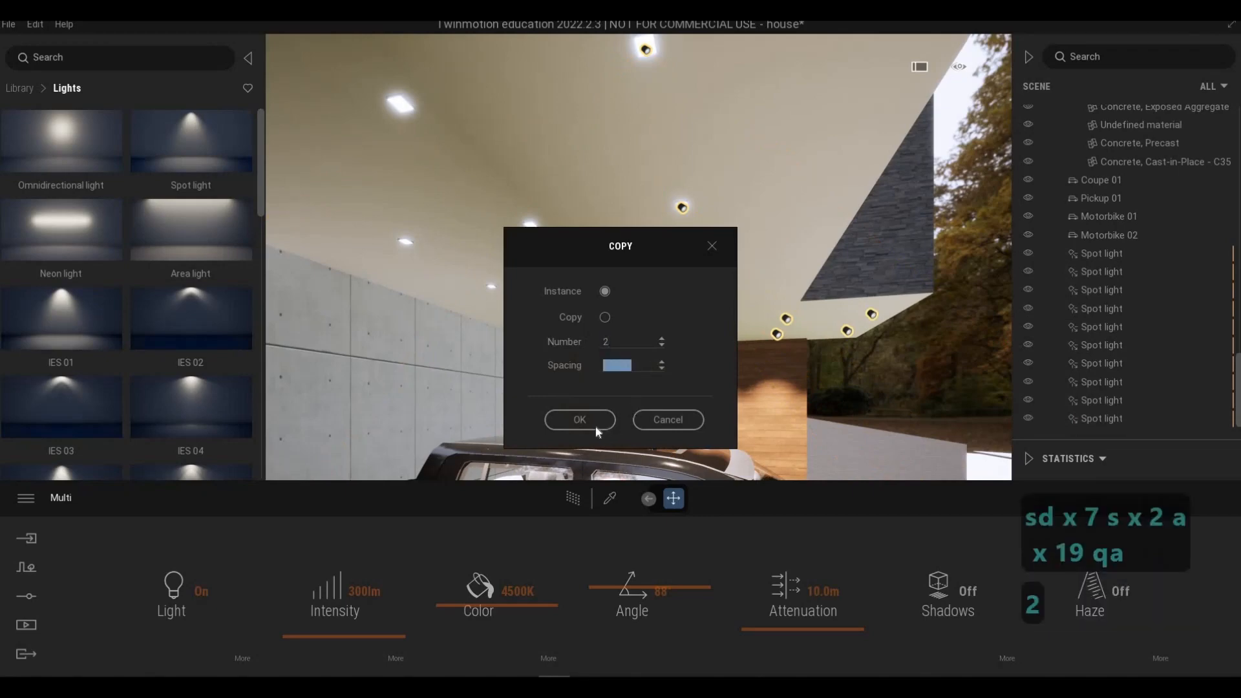
text(1)
key(Return)
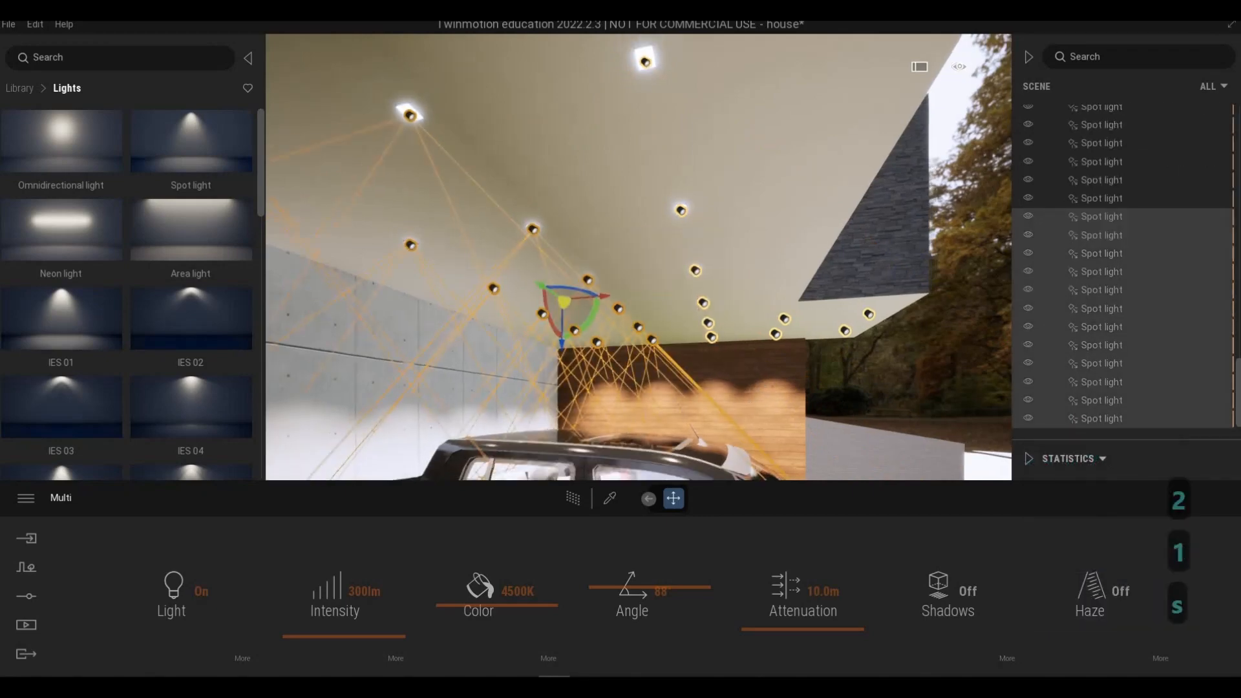
Select all the carport spot lights together and set their intensity to 10 lm.
key(a)
key(a)
key(a)
key(a)
key(a)
key(a)
key(a)
key(a)
key(a)
key(a)
key(a)
key(d)
key(d)
key(d)
key(d)
key(d)
key(d)
key(d)
key(d)
key(d)
key(d)
key(d)
key(d)
key(d)
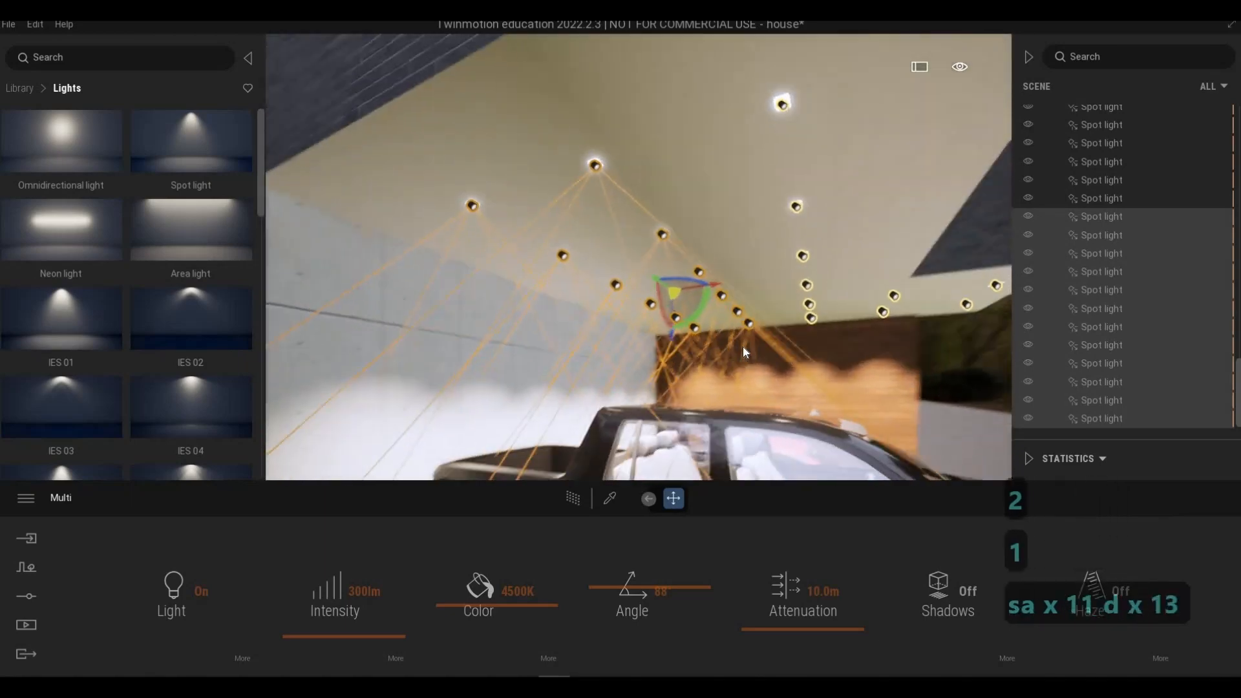
key(d)
key(d)
key(d)
key(d)
key(d)
key(d)
key(d)
key(d)
key(d)
key(d)
key(d)
key(d)
key(d)
key(d)
key(d)
key(d)
key(d)
key(d)
key(d)
key(d)
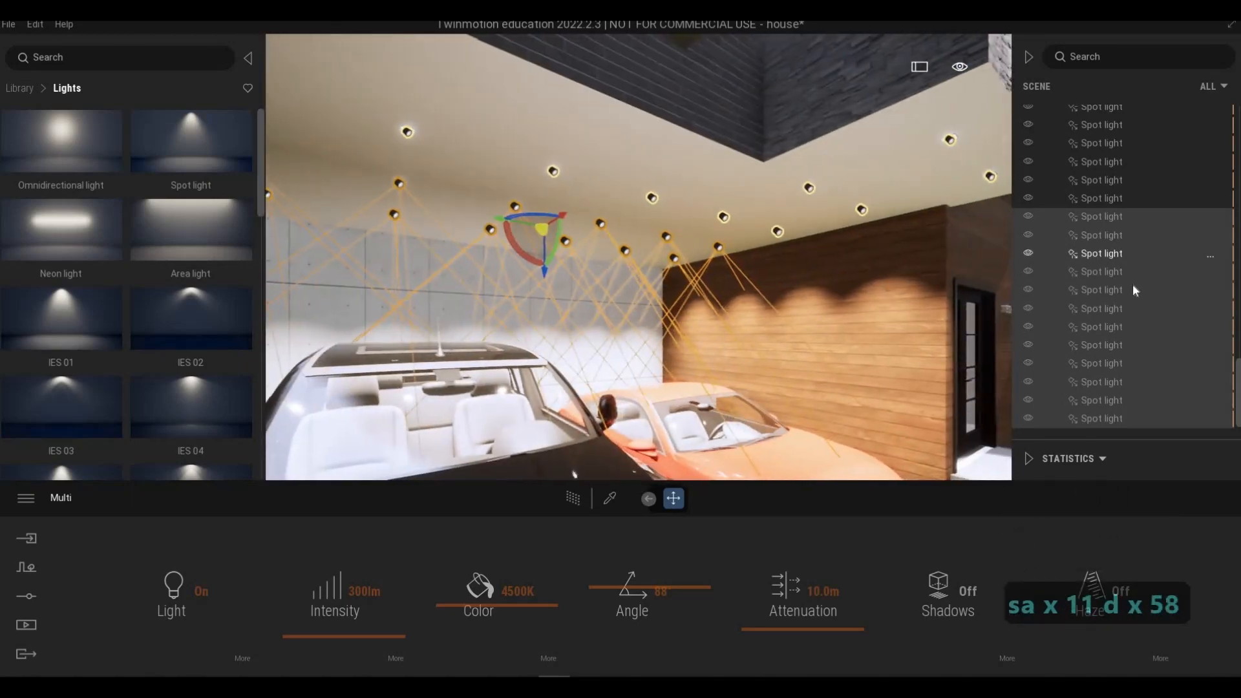
scroll(1128, 294, up, 5)
click(1100, 309)
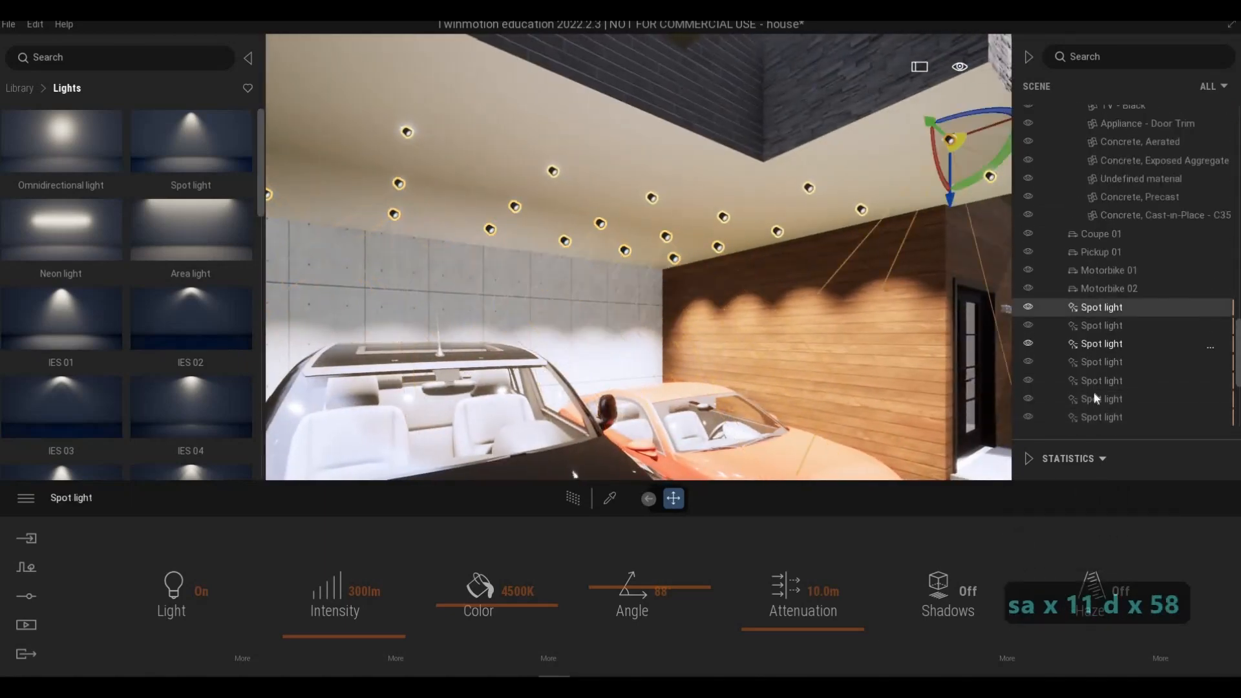
scroll(1101, 411, down, 5)
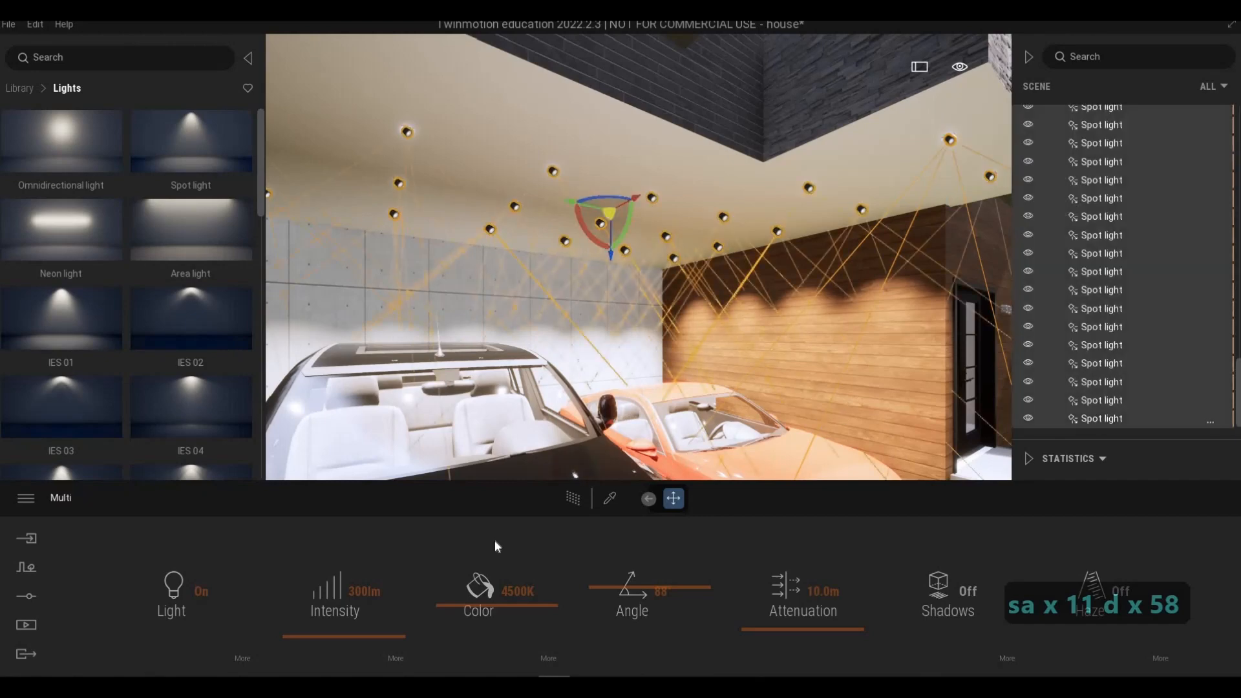
click(287, 592)
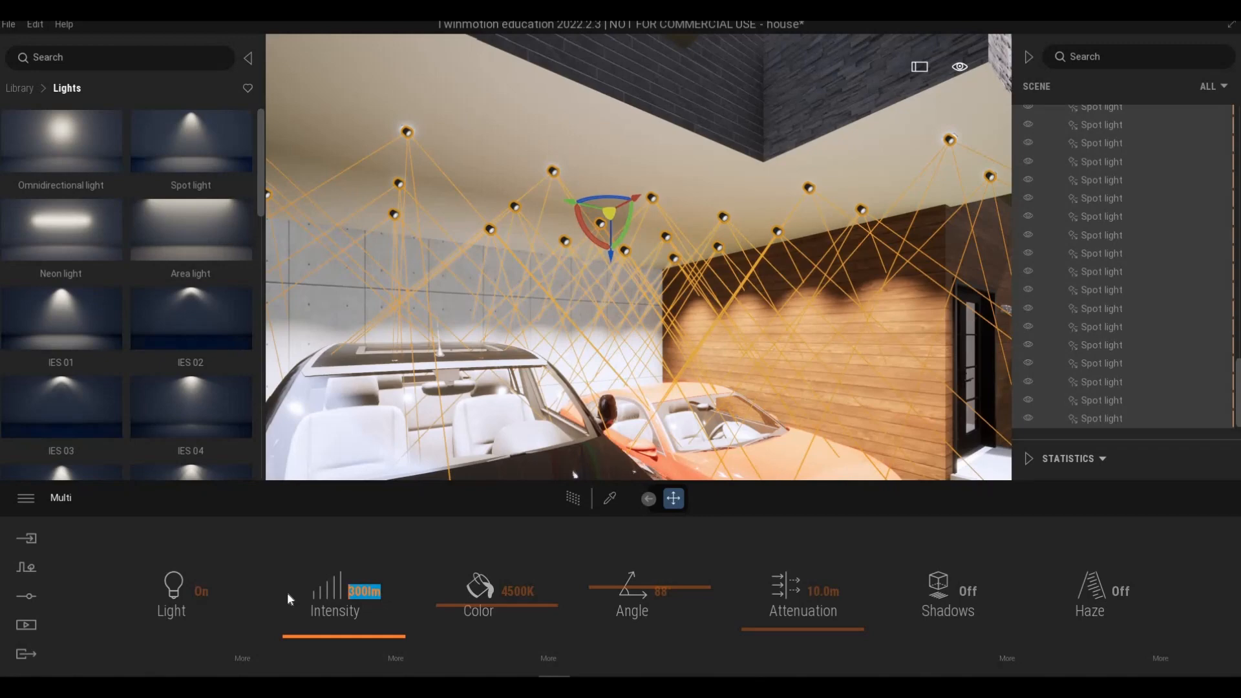
text(10)
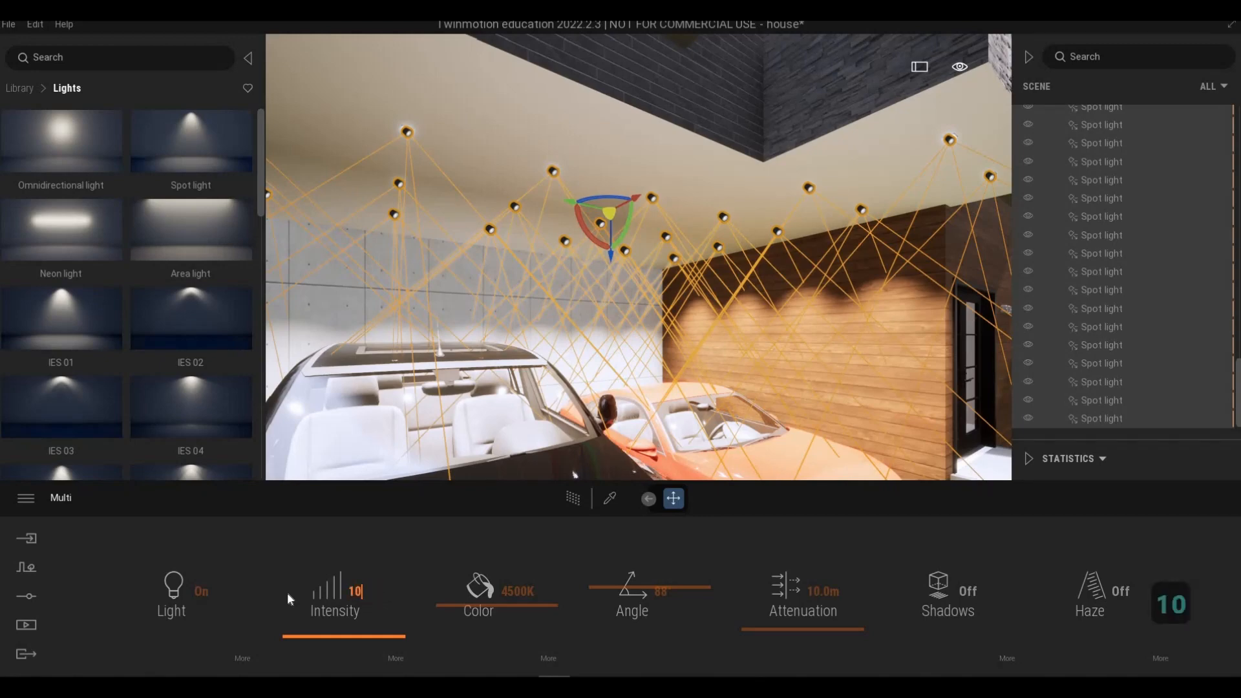
key(Return)
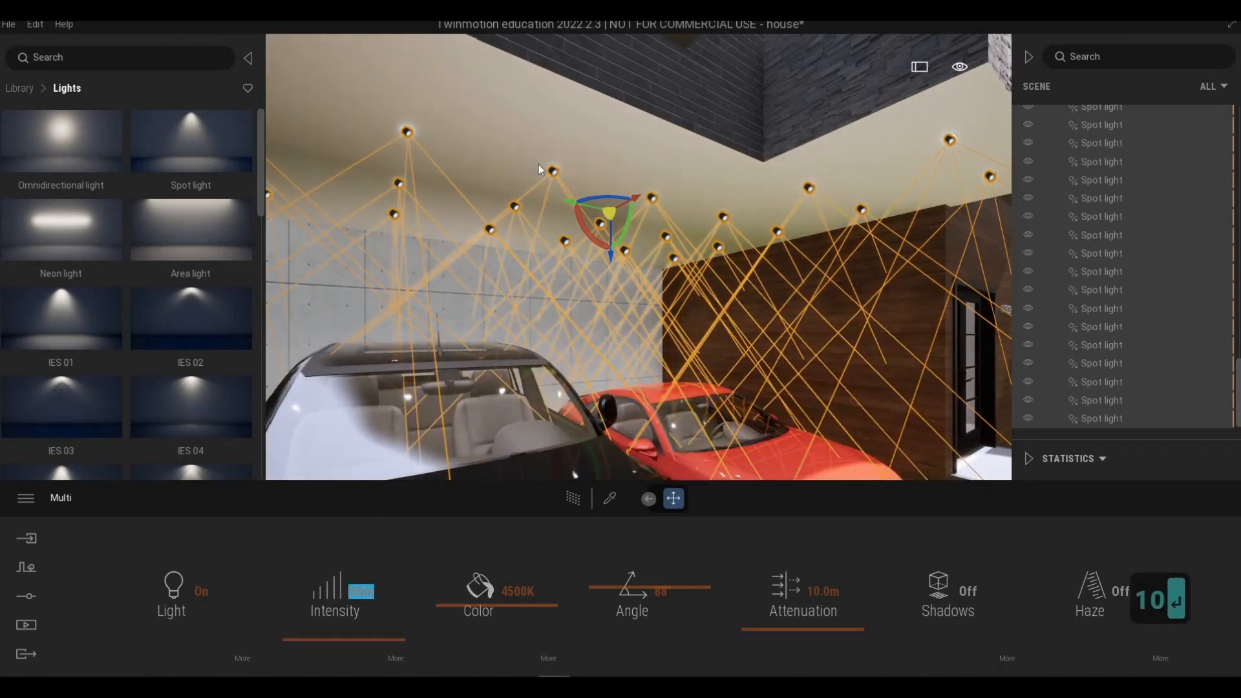
Deselect the spot lights and examine the carport lighting from farther back in front of the house.
key(s)
key(d)
key(Escape)
key(Escape)
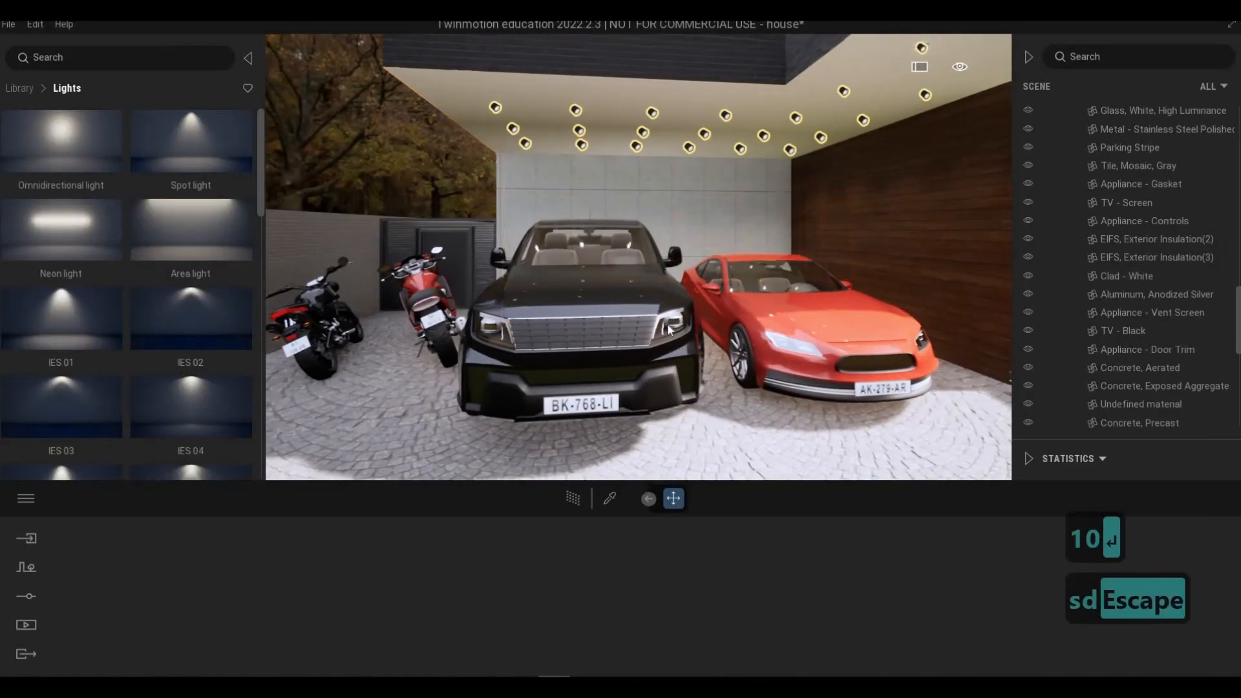
key(s)
key(s)
key(s)
key(s)
key(s)
key(s)
key(s)
key(s)
key(s)
key(s)
key(s)
key(d)
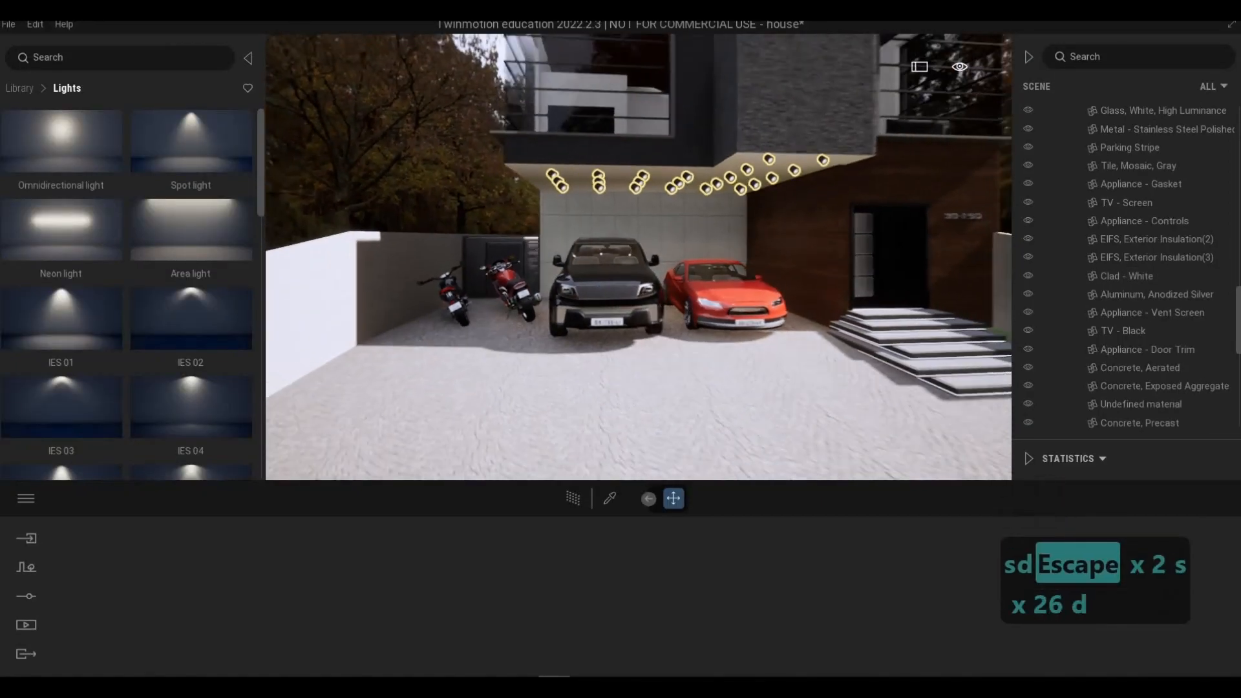
Preview the house front and carport lighting with path tracing from a frontal view, and return to the real-time view.
key(d)
key(s)
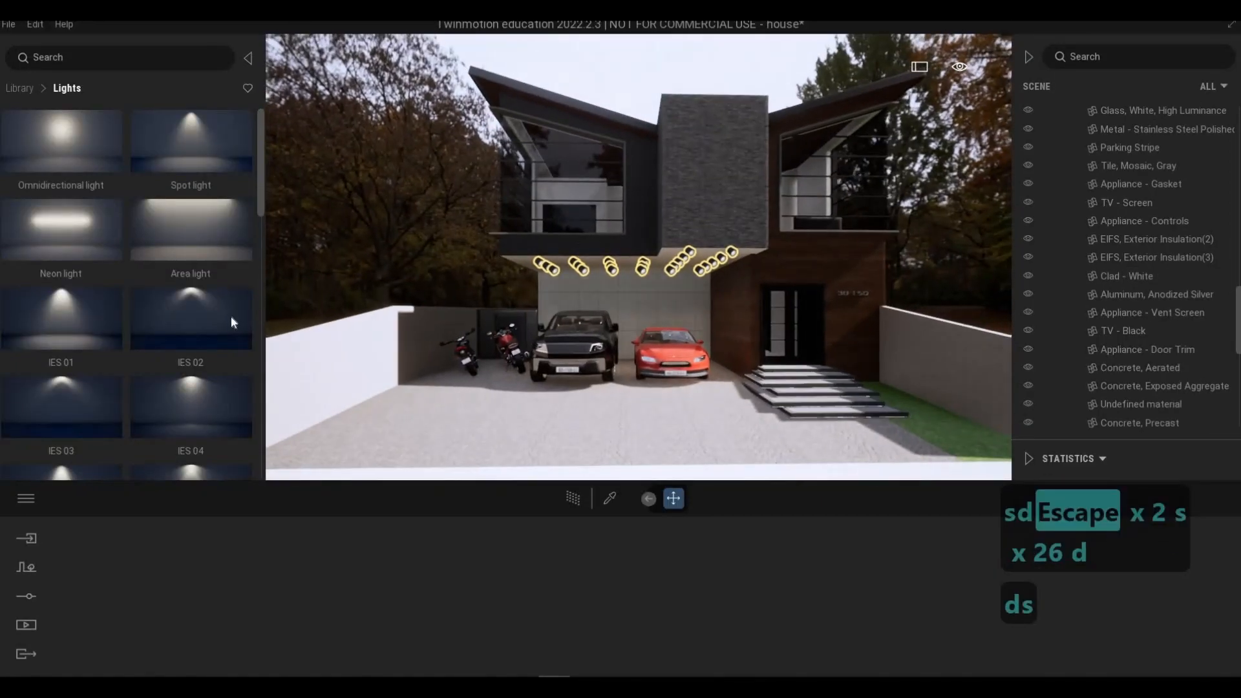
click(576, 502)
key(e)
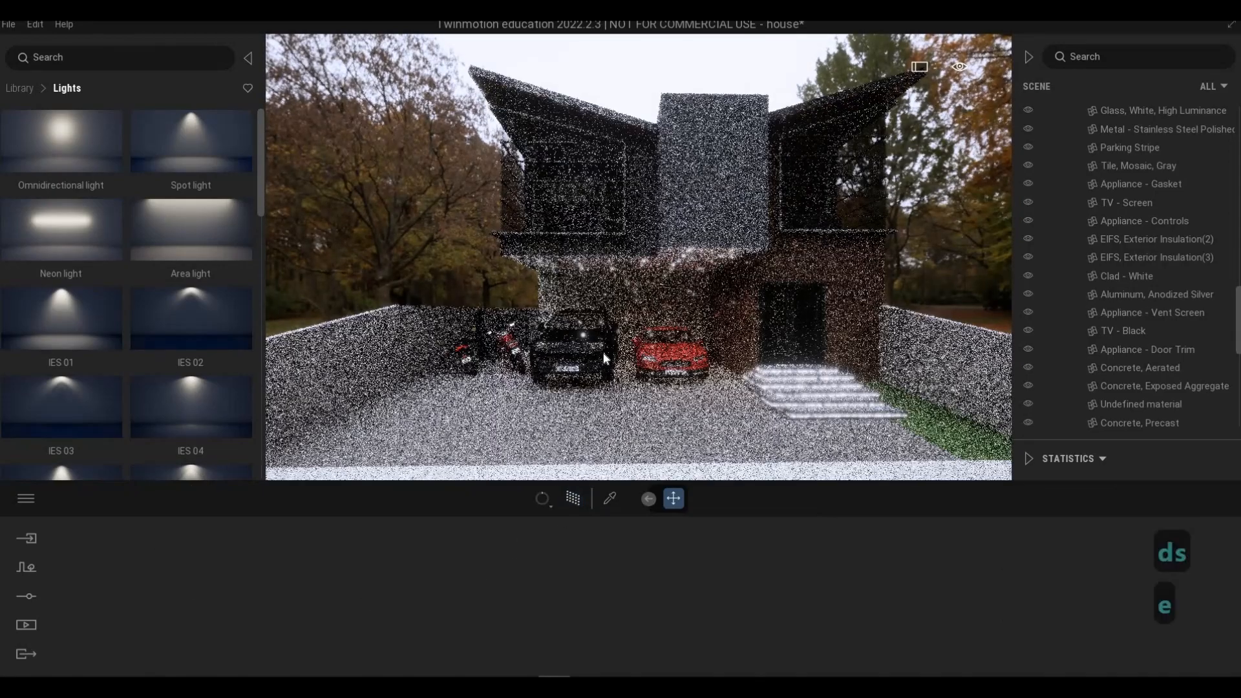
key(e)
key(e)
key(e)
key(e)
key(e)
key(e)
key(e)
key(e)
key(w)
key(w)
key(w)
key(w)
key(w)
key(w)
key(w)
key(w)
key(e)
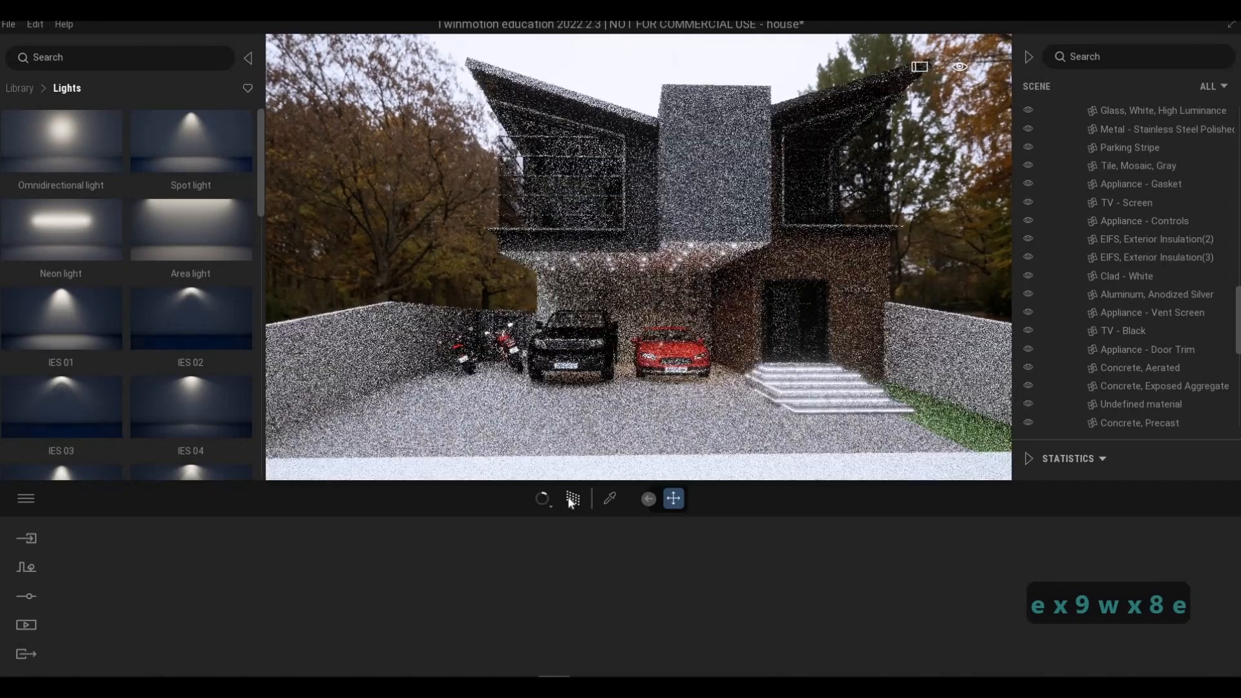
click(572, 501)
Preview the carport spot lights with path tracing from a low angled view beside the driveway wall, and switch path tracing off again.
key(e)
key(w)
key(q)
key(a)
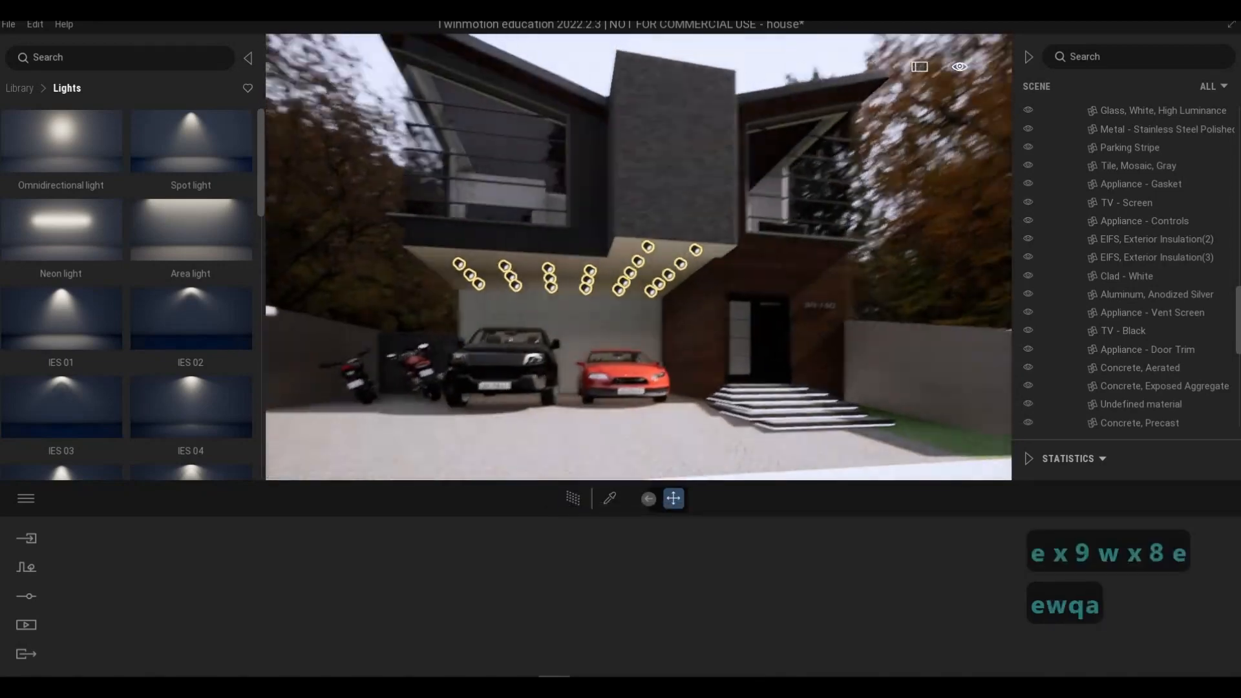
key(a)
key(a)
key(a)
key(a)
key(a)
key(a)
key(a)
key(a)
key(a)
key(a)
key(a)
key(s)
key(e)
key(s)
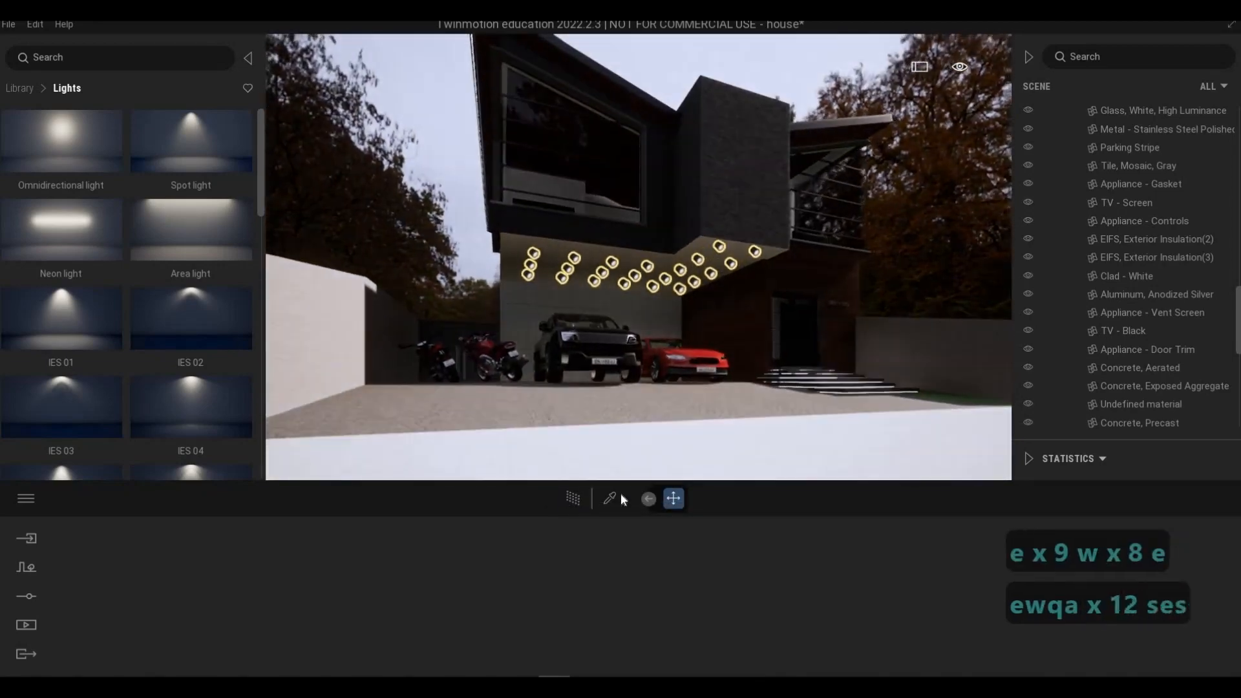
key(q)
key(w)
key(q)
key(s)
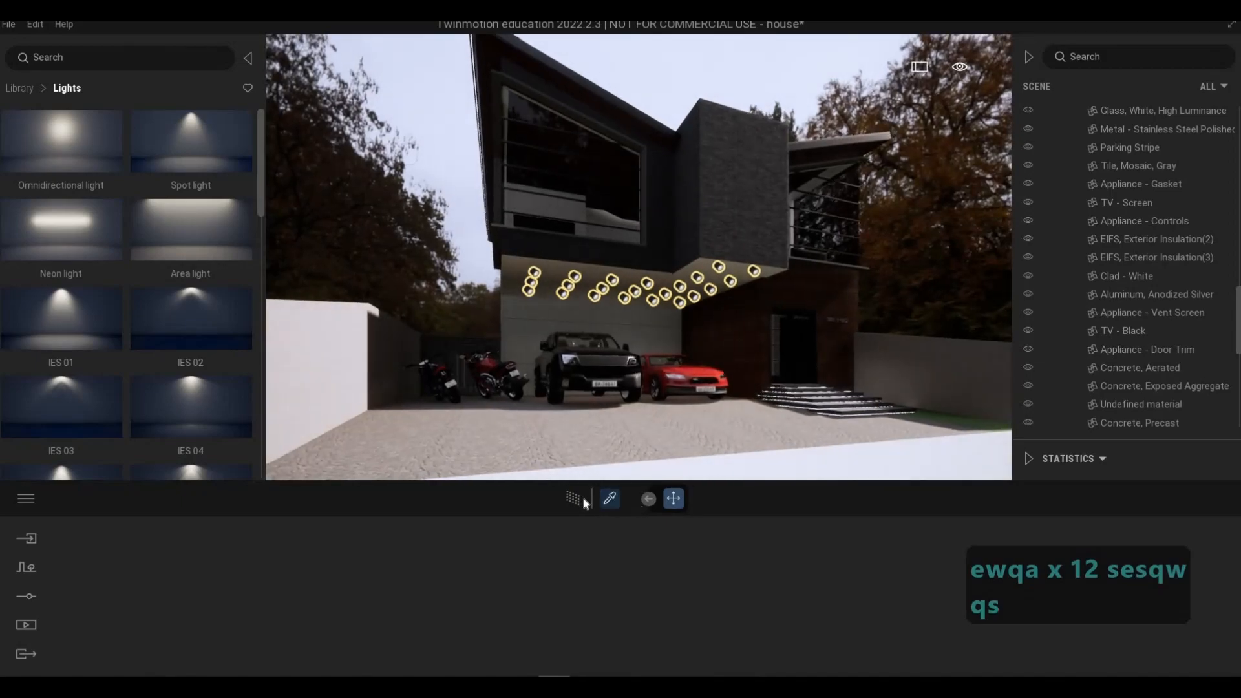
click(574, 498)
key(s)
key(s)
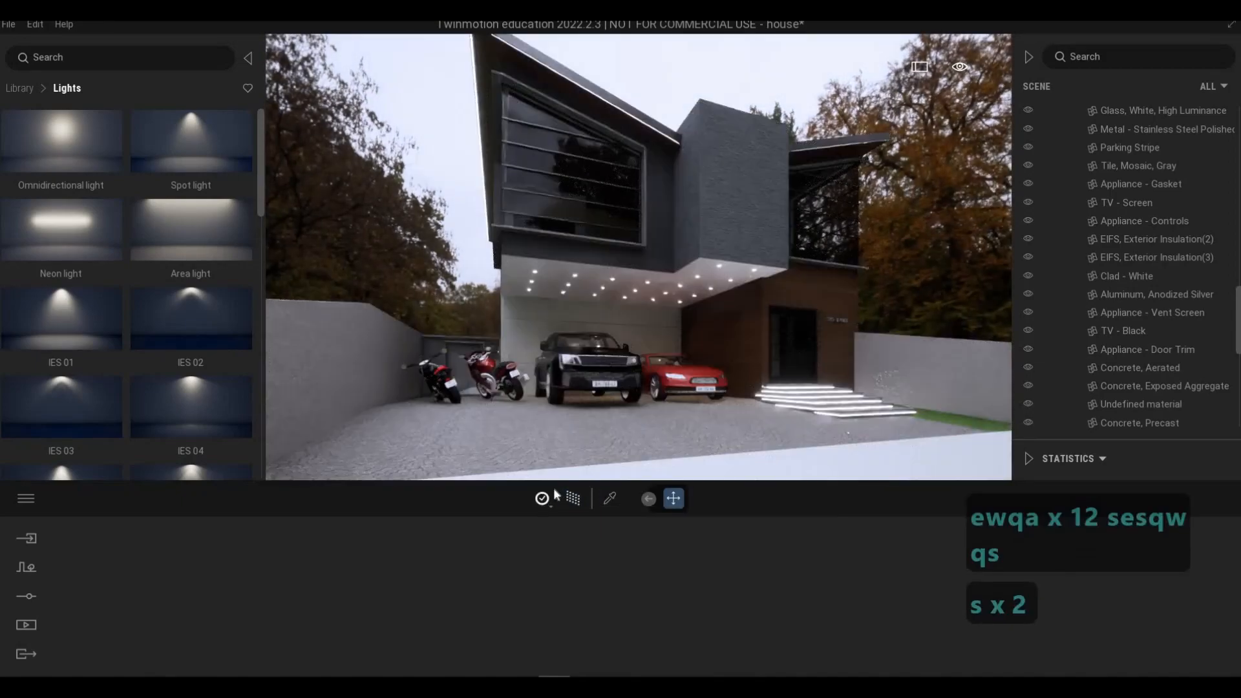
key(s)
click(569, 501)
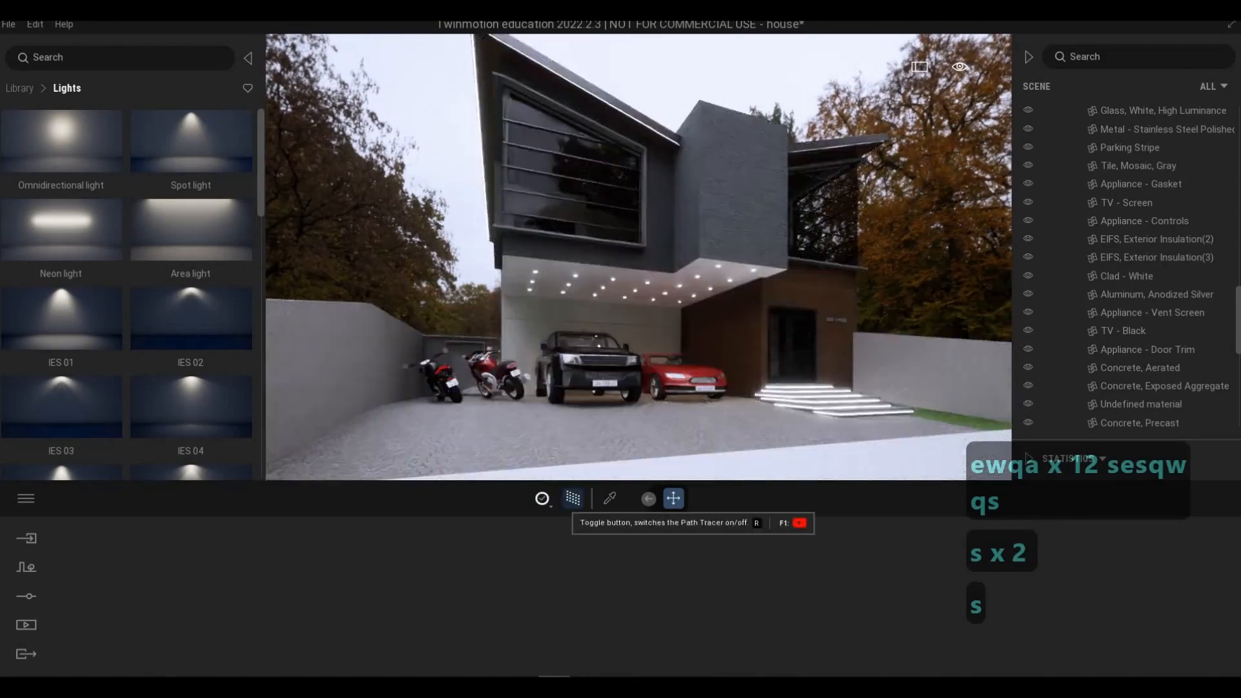
Apply the man-made ground material Concrete road 4 to the white road in front of the house and set its scale to 5.52.
key(s)
key(q)
key(s)
key(a)
key(a)
key(a)
key(a)
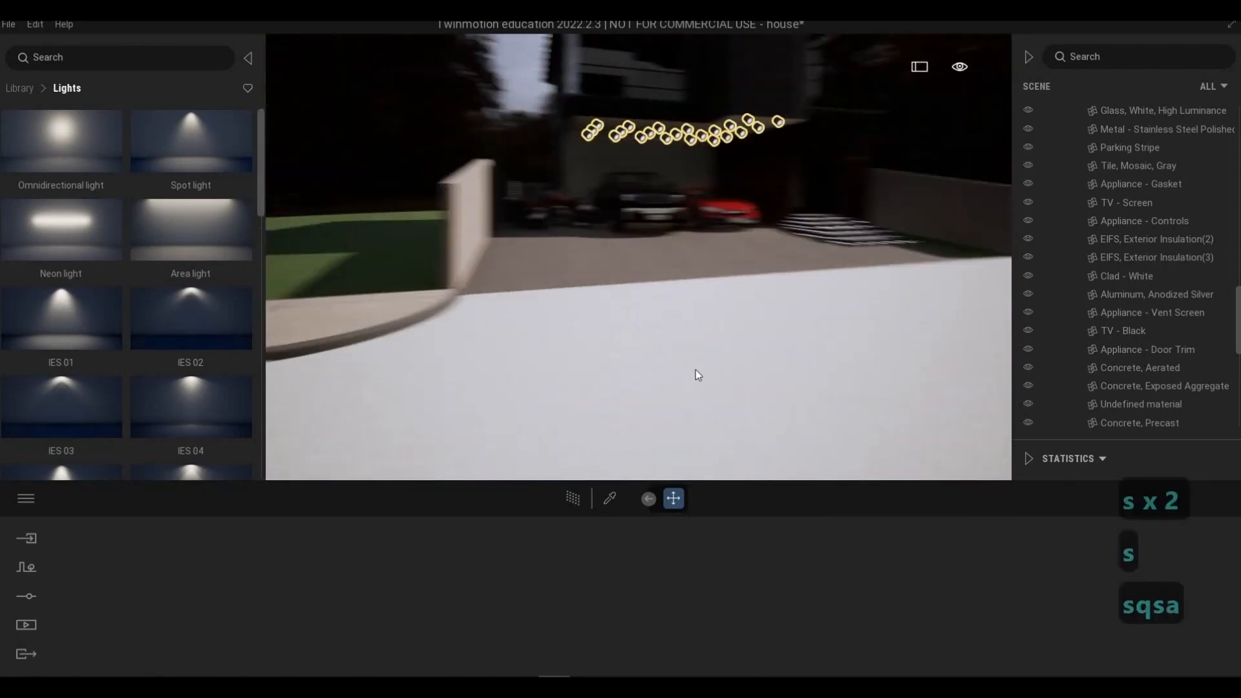
key(a)
key(a)
key(a)
key(a)
key(a)
key(a)
key(a)
key(a)
key(e)
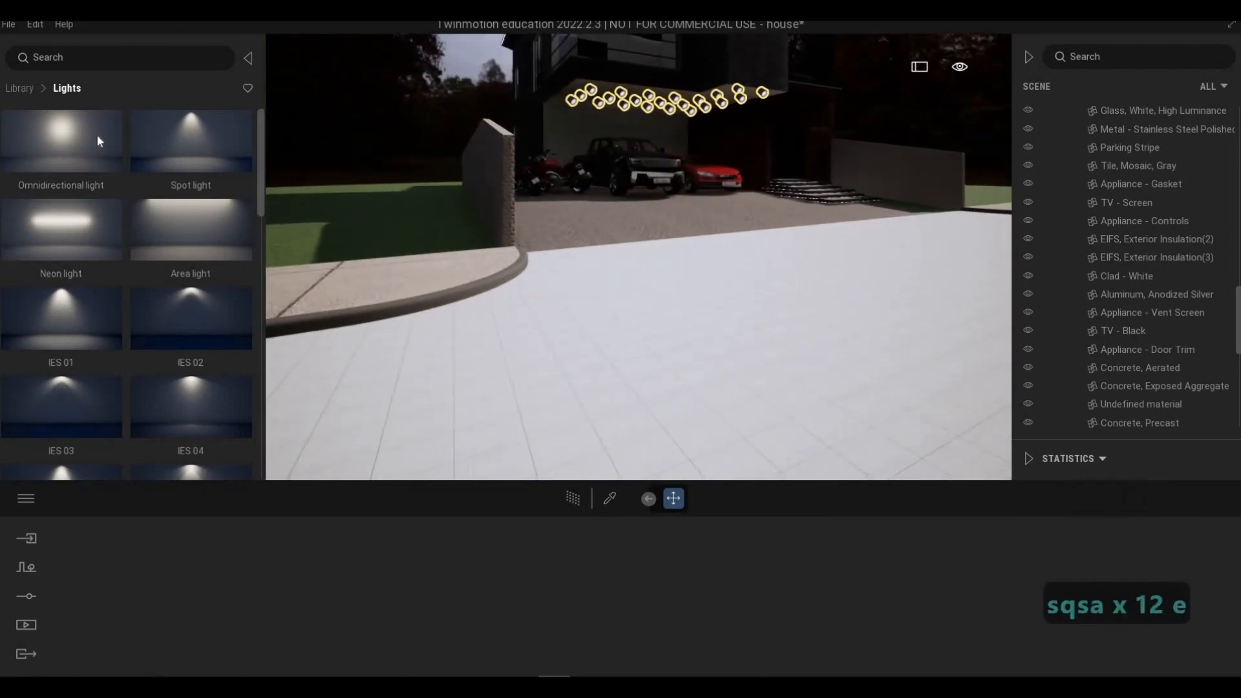
click(24, 88)
click(62, 175)
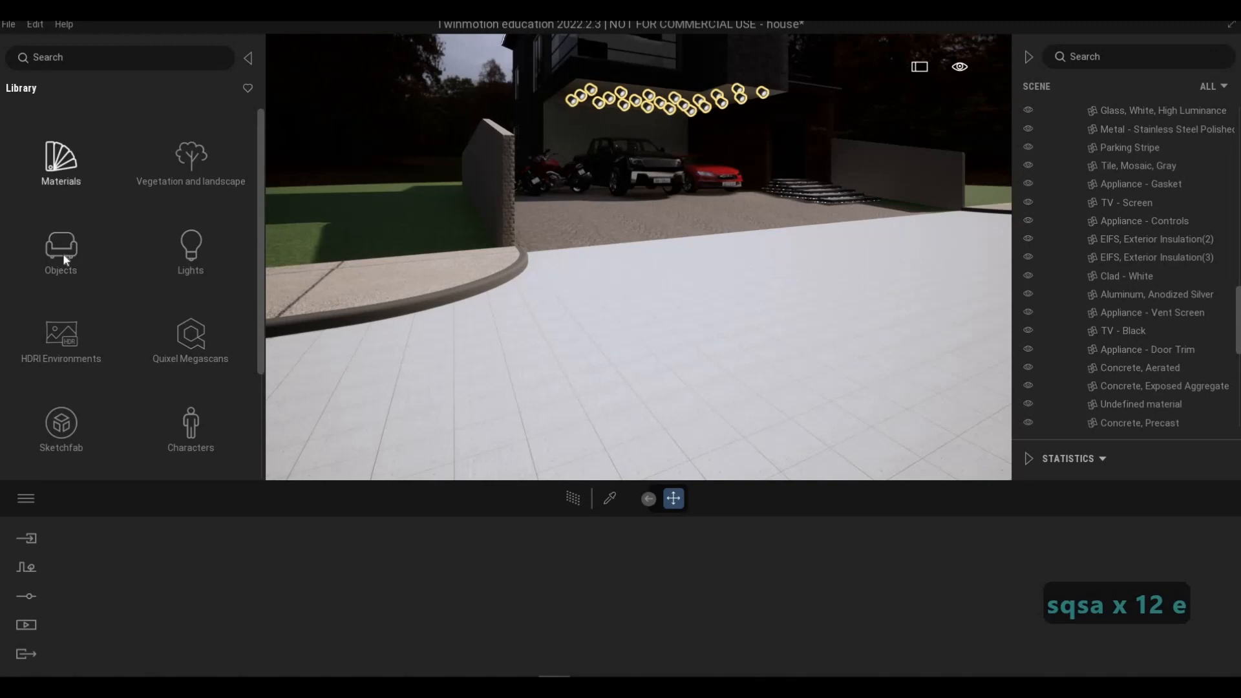
click(68, 255)
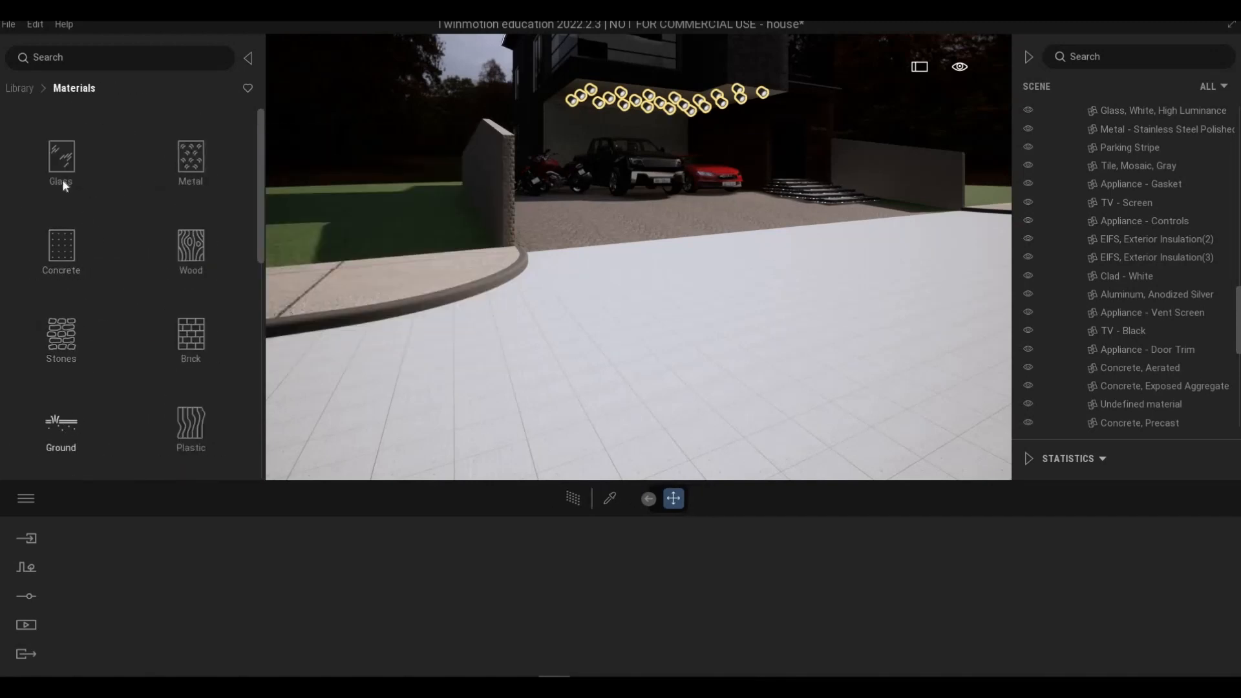
click(61, 183)
scroll(104, 388, down, 2)
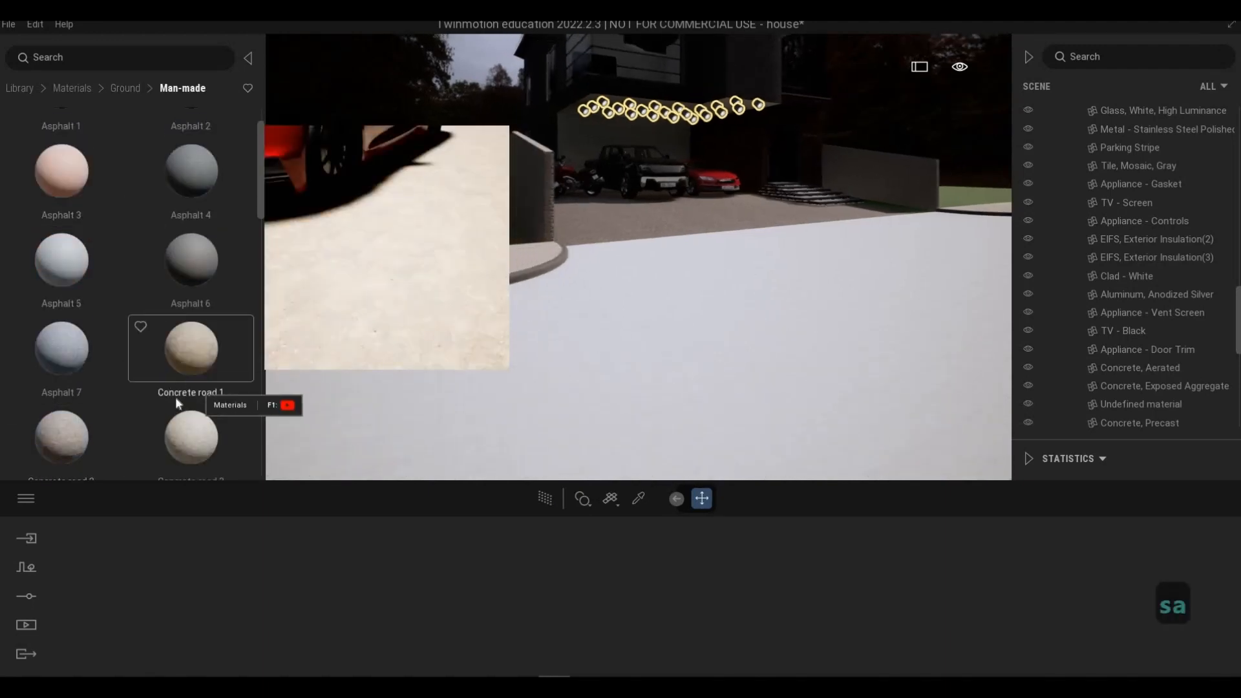
scroll(194, 388, down, 2)
scroll(142, 397, down, 1)
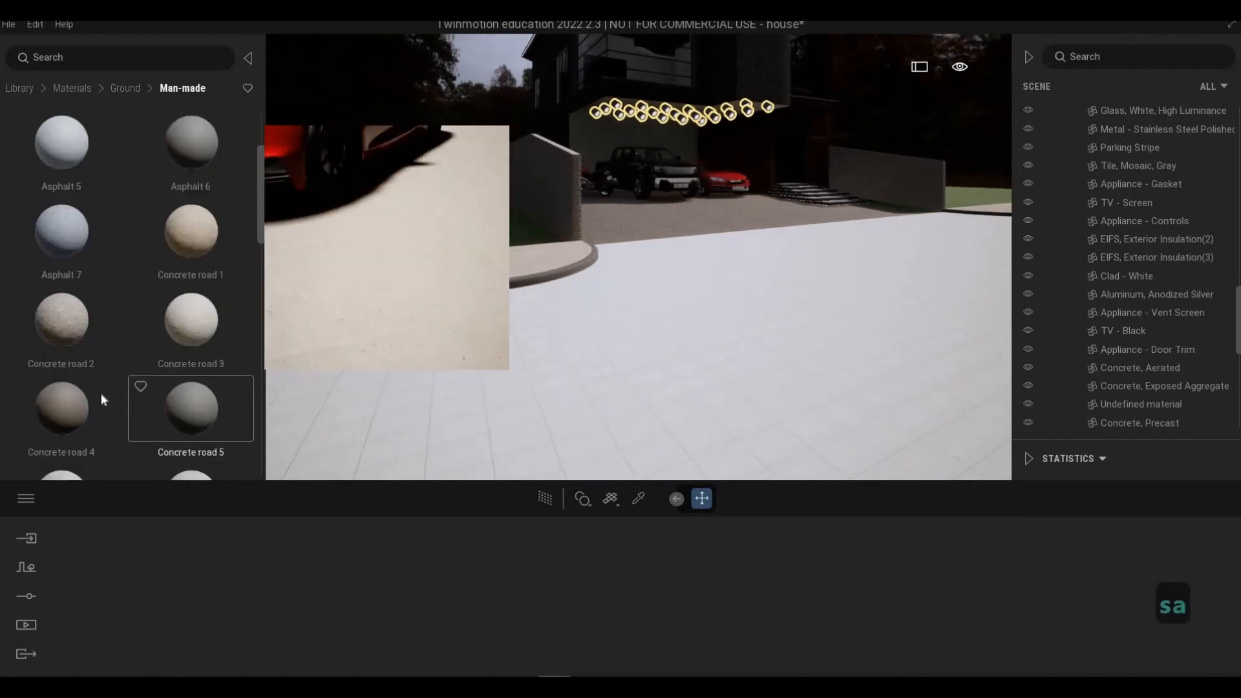
drag(609, 409, 605, 398)
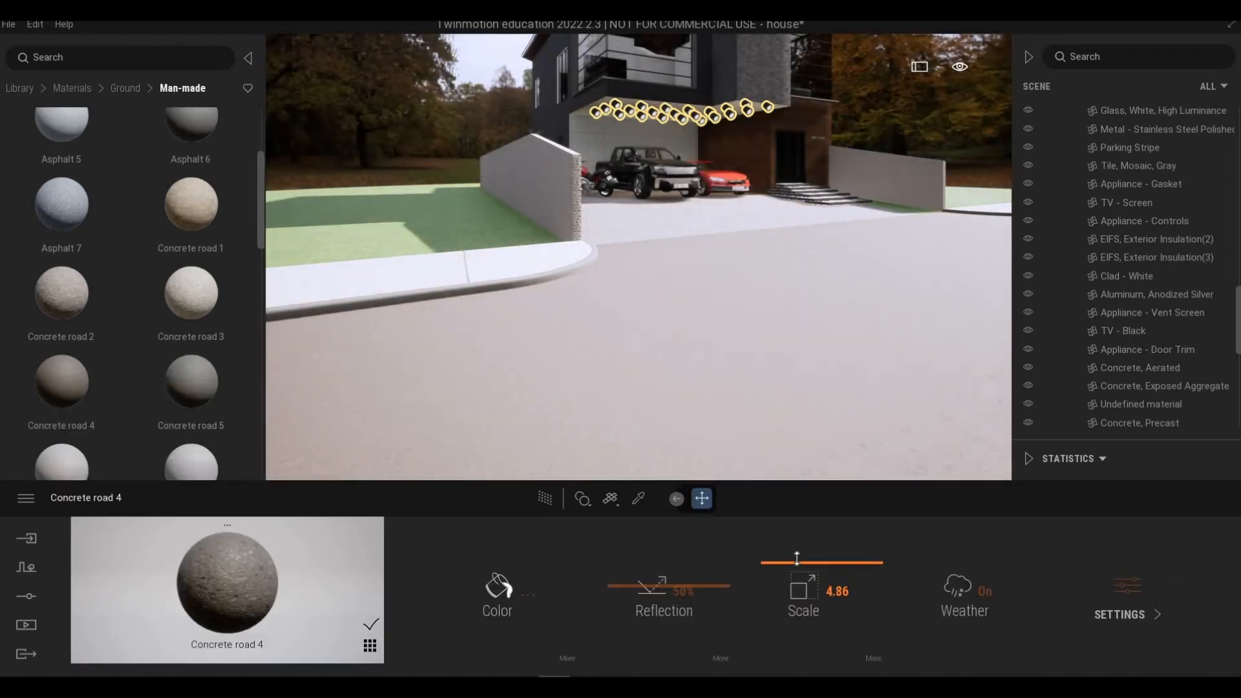
Examine the new road surface in front of the driveway from near and far, and browse further man-made ground materials.
key(d)
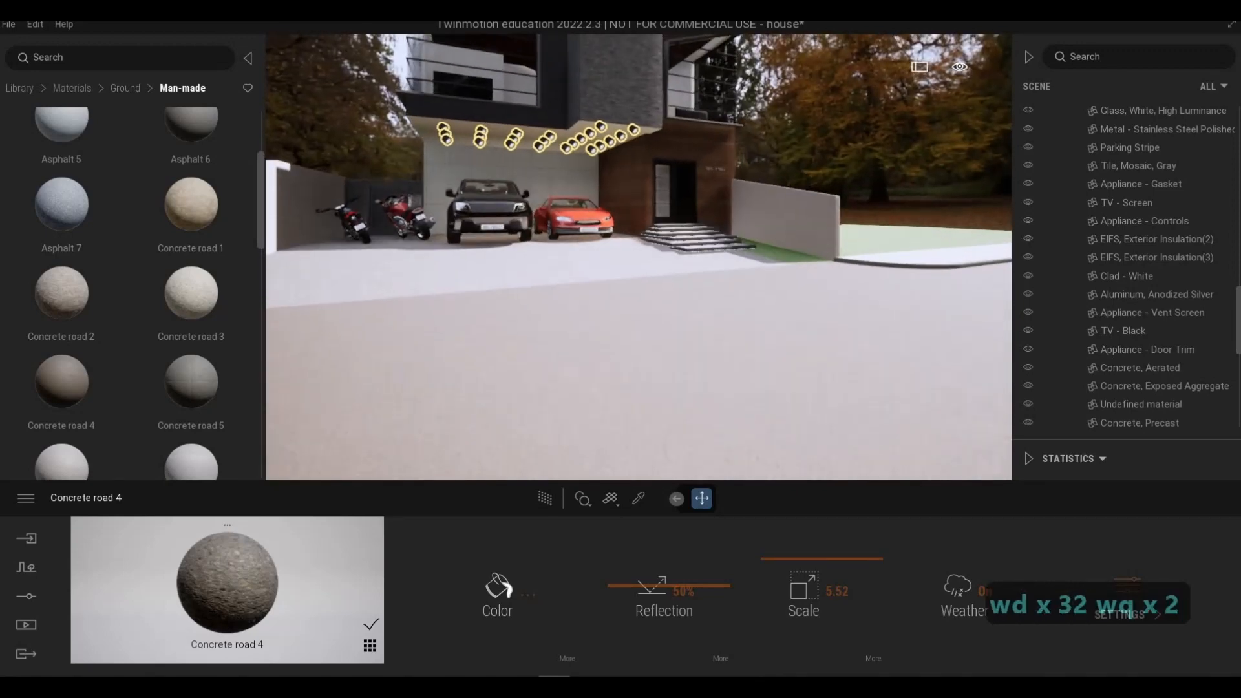
key(w)
key(q)
key(e)
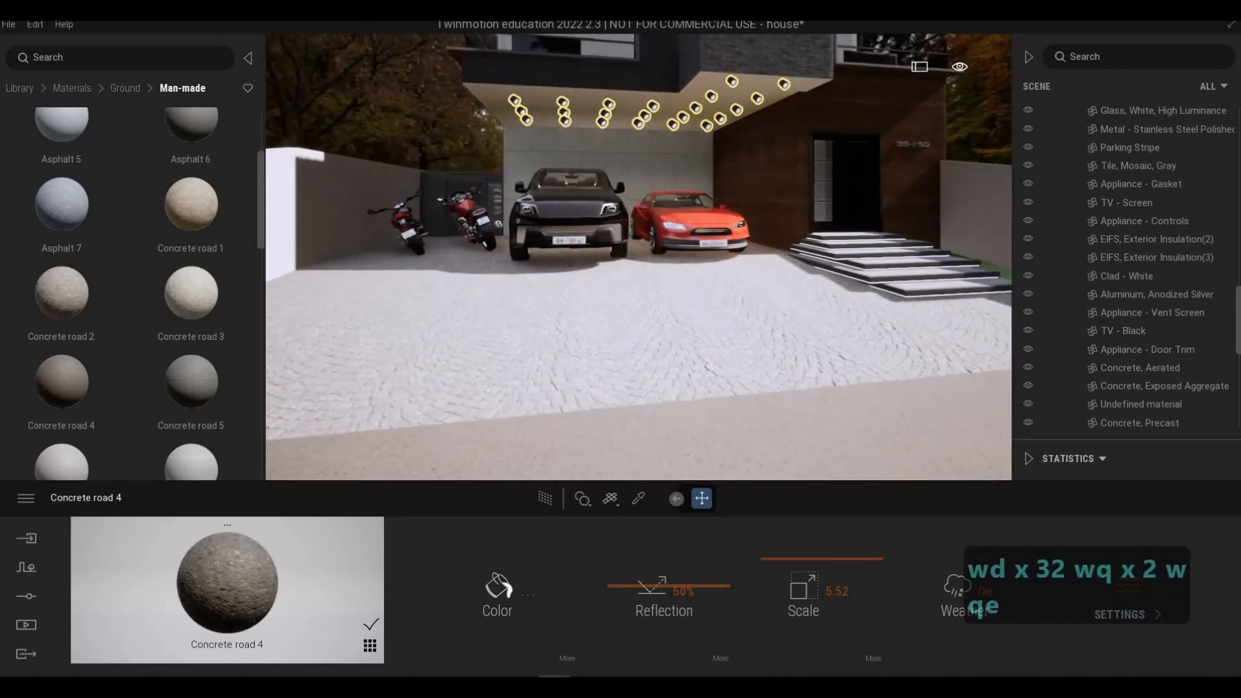
key(e)
key(s)
key(s)
key(s)
key(s)
key(s)
key(q)
key(s)
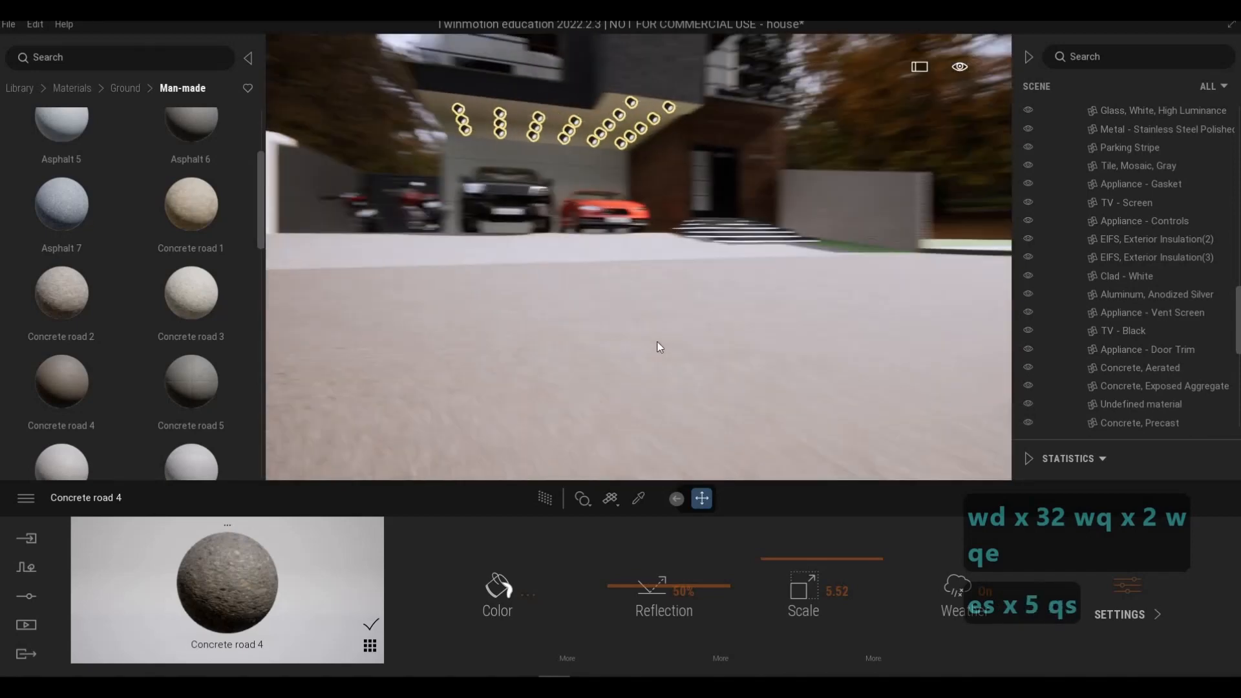
key(q)
key(s)
key(s)
key(s)
key(s)
key(s)
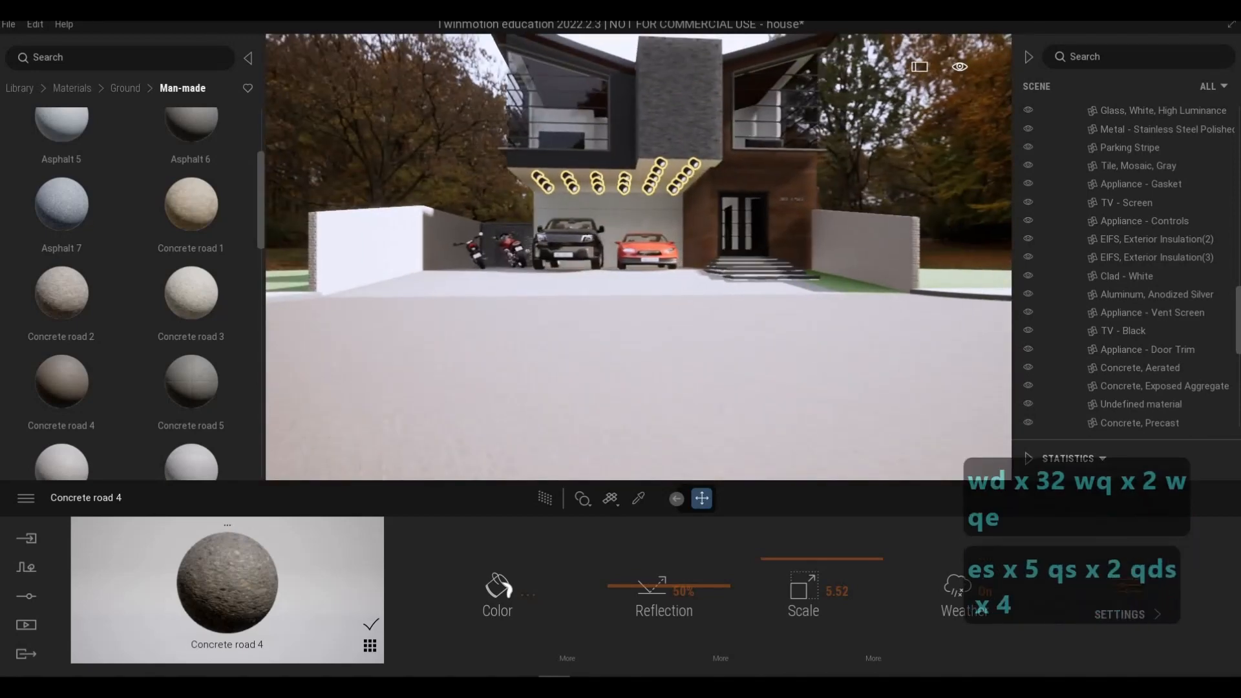
key(a)
key(w)
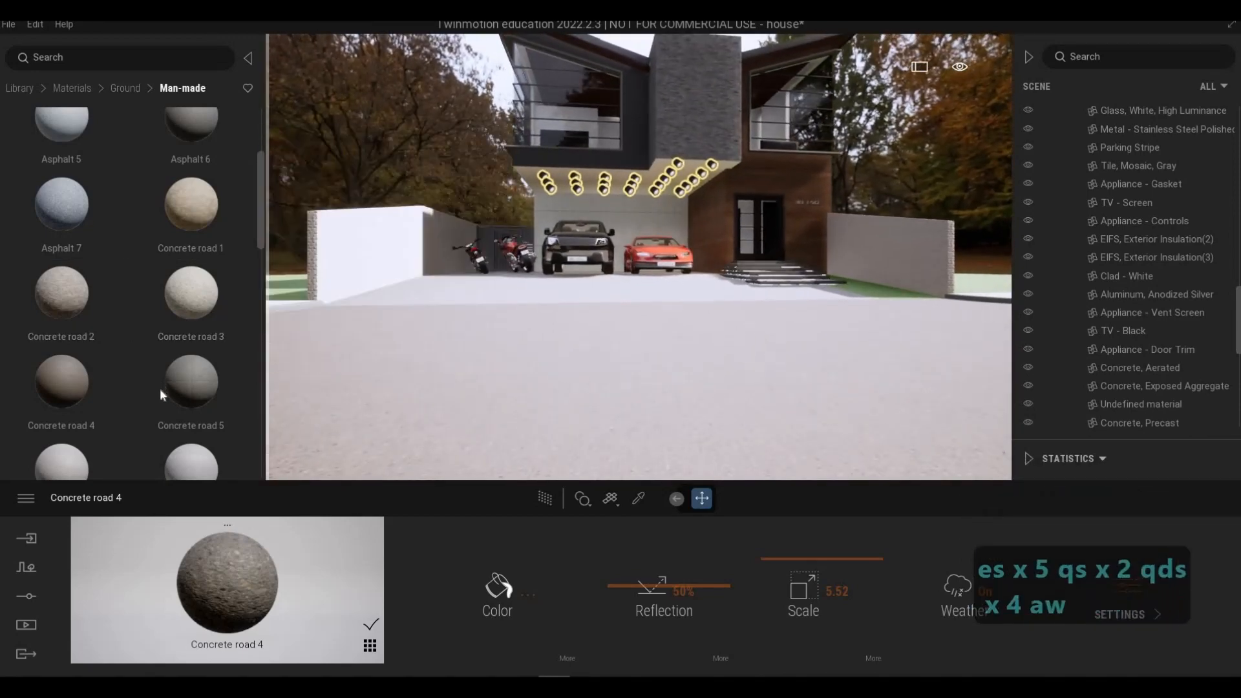
scroll(192, 406, down, 2)
scroll(86, 382, down, 1)
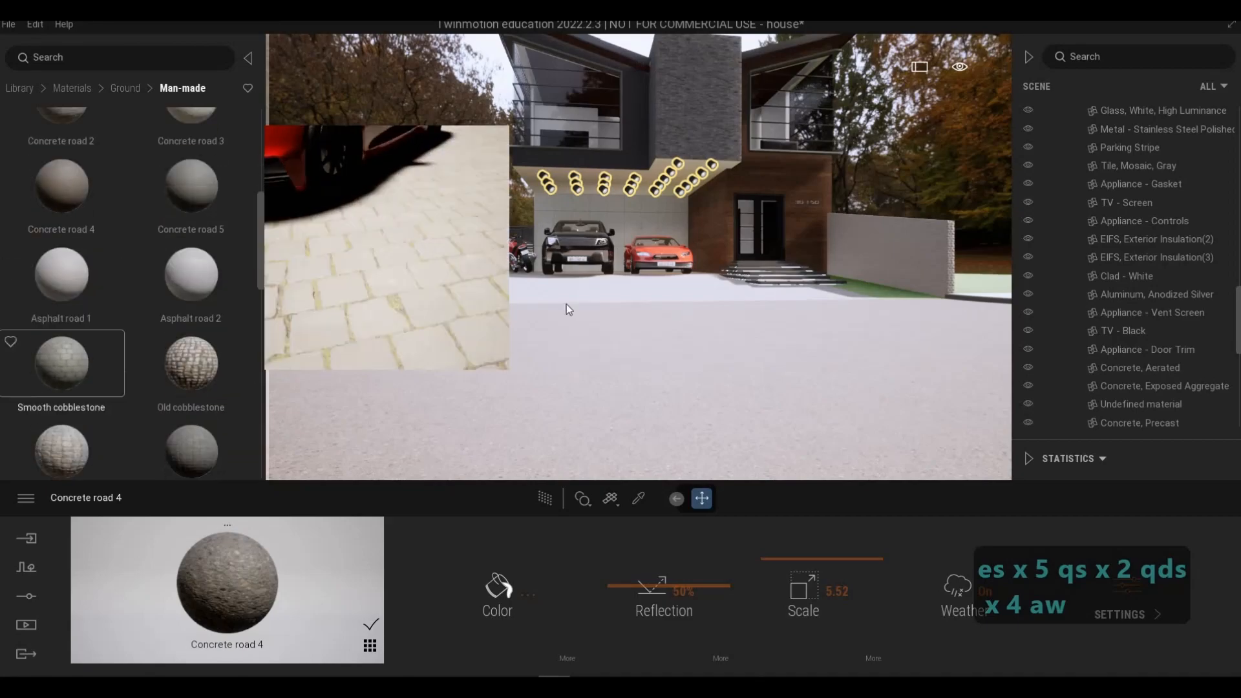
Select the lawn beside the entrance steps and isolate its Grass object so that the other model parts are hidden.
key(w)
key(q)
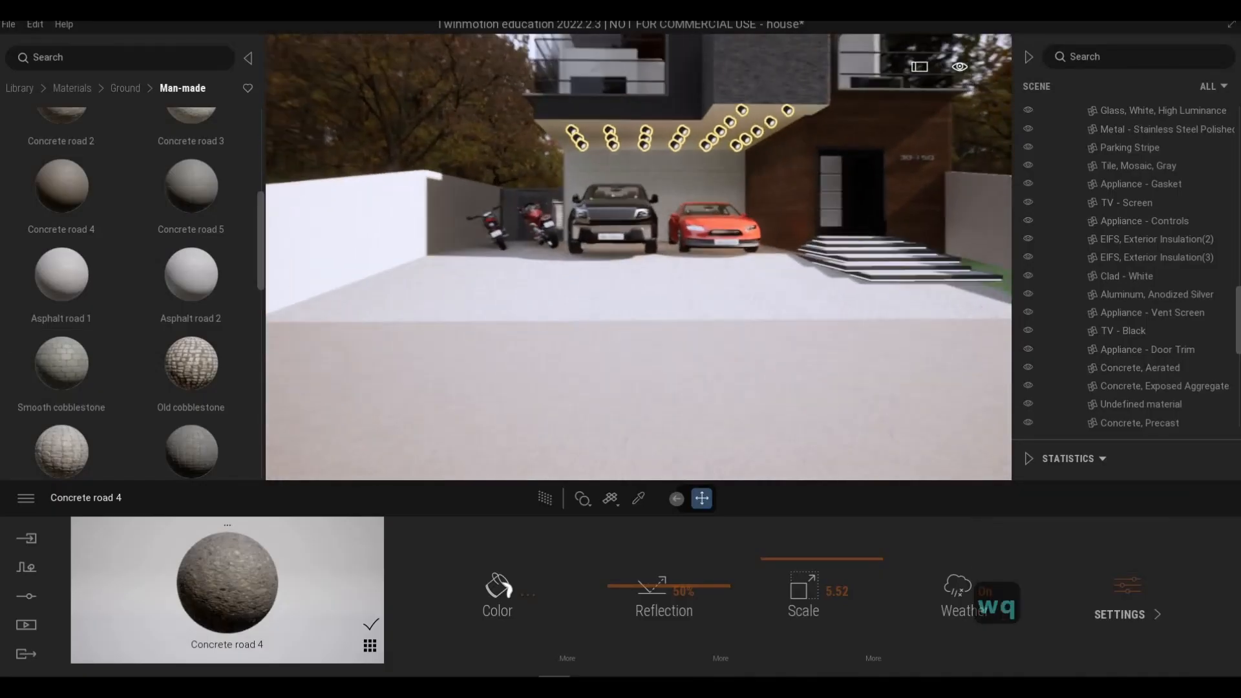
key(d)
key(s)
key(a)
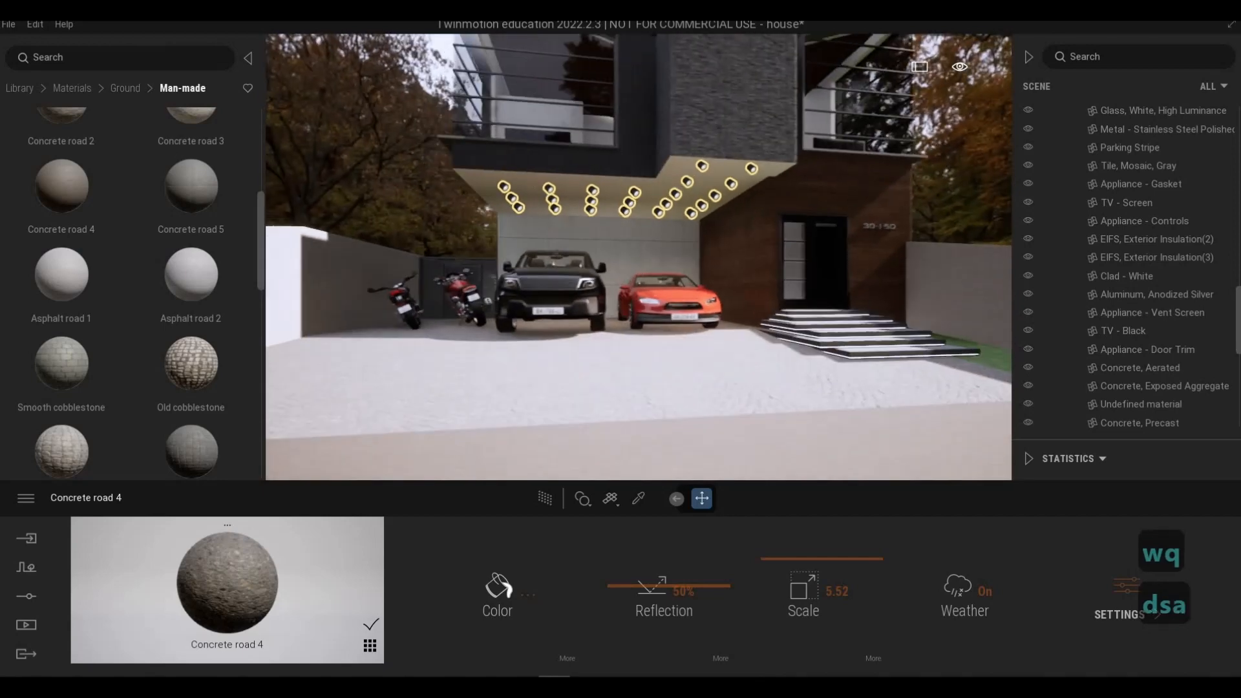
key(d)
key(w)
key(q)
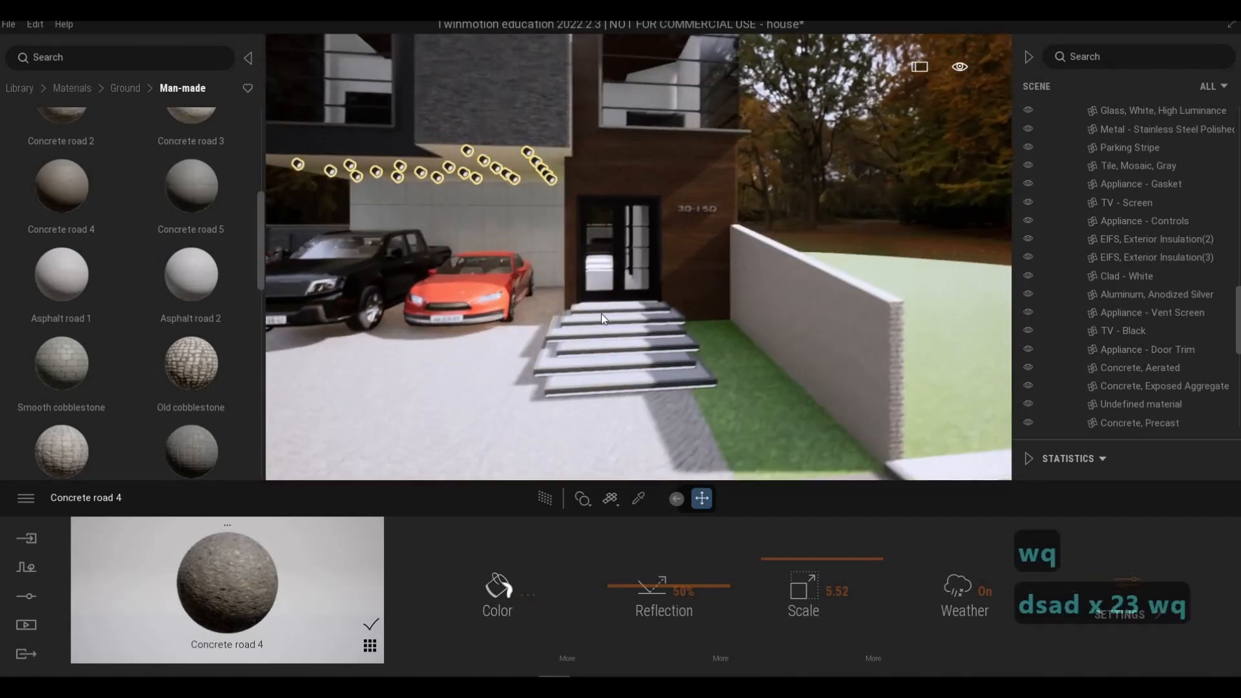
key(s)
click(798, 390)
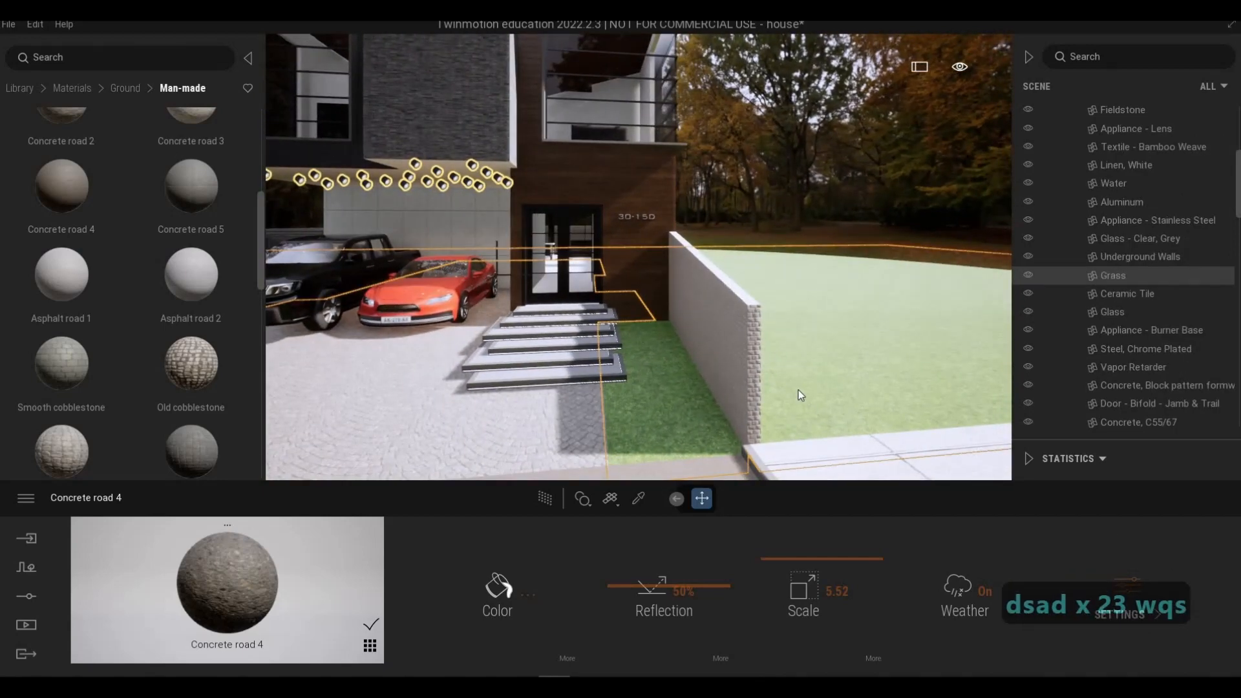
key(s)
key(s)
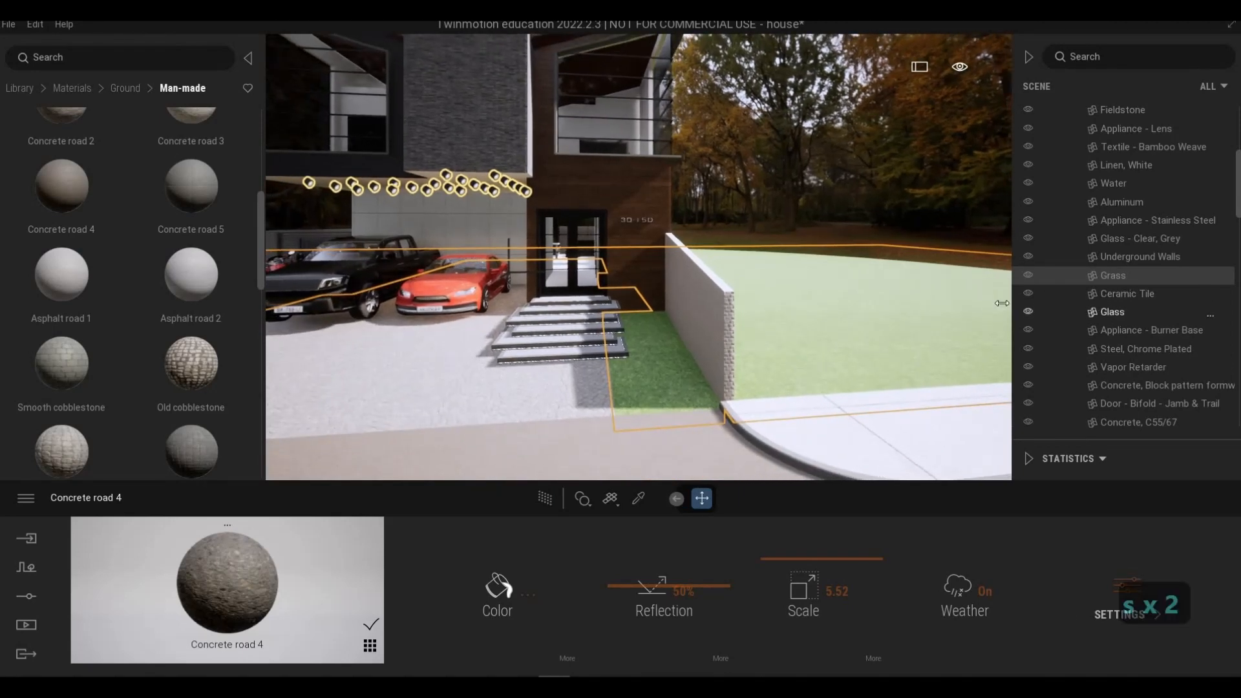
right_drag(776, 324, 820, 302)
key(s)
key(d)
key(w)
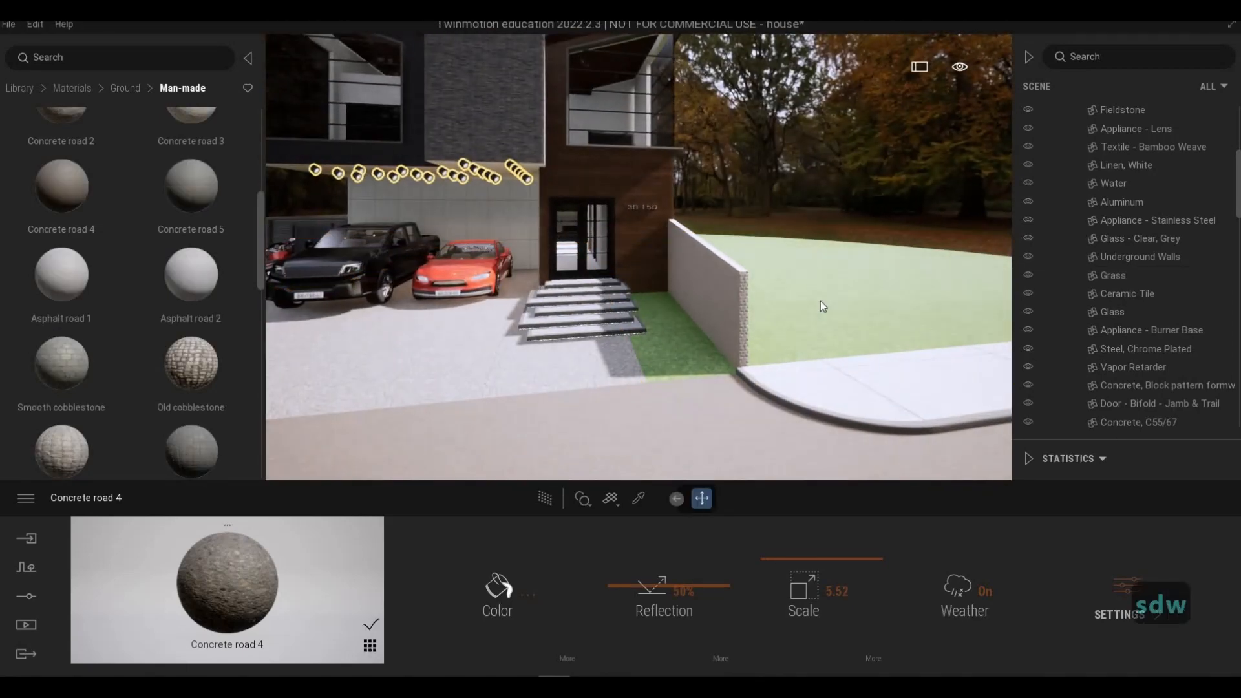
right_click(1116, 279)
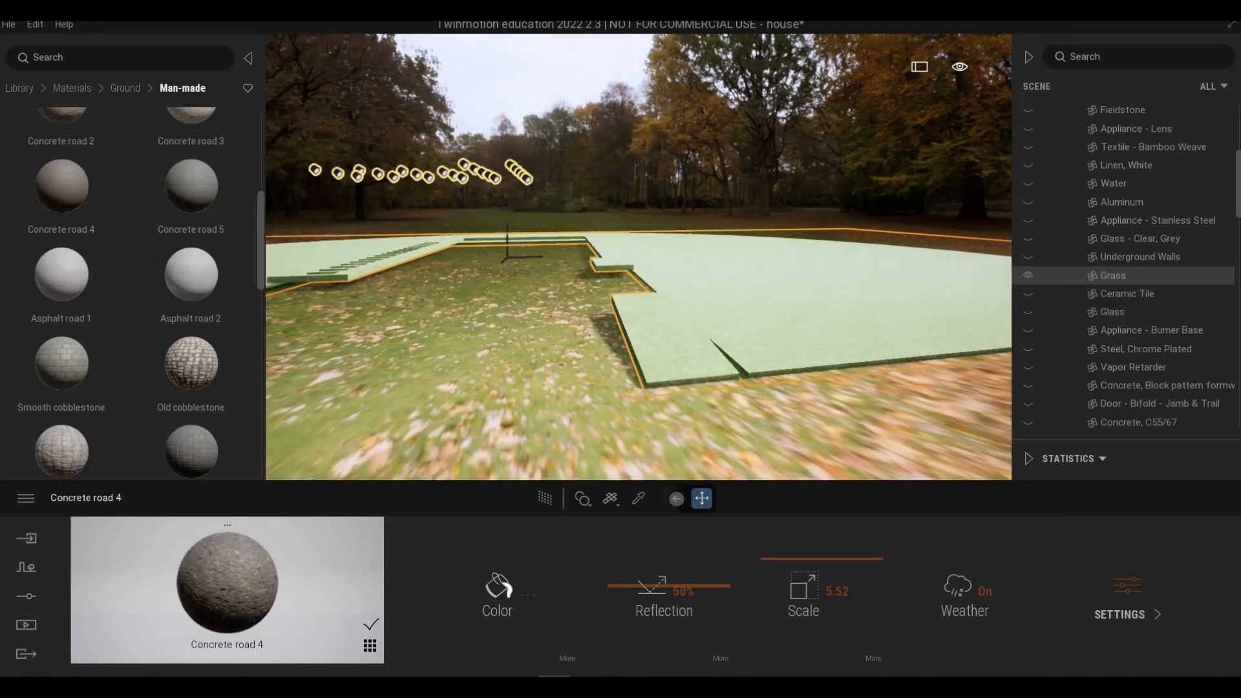
Examine the isolated grass surface from both sides of the plot, including its edges around the house footprint.
key(q)
key(s)
key(q)
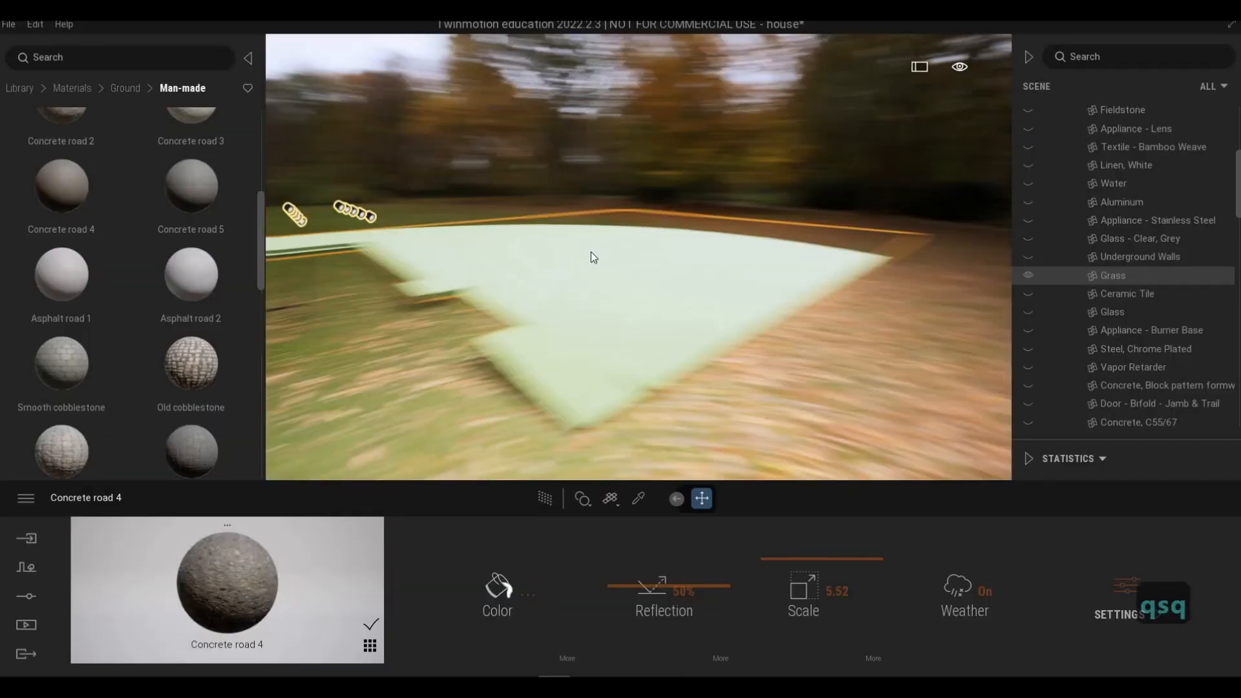
right_drag(590, 258, 578, 263)
key(a)
key(w)
key(q)
key(q)
key(q)
key(q)
key(q)
key(q)
key(q)
key(q)
key(q)
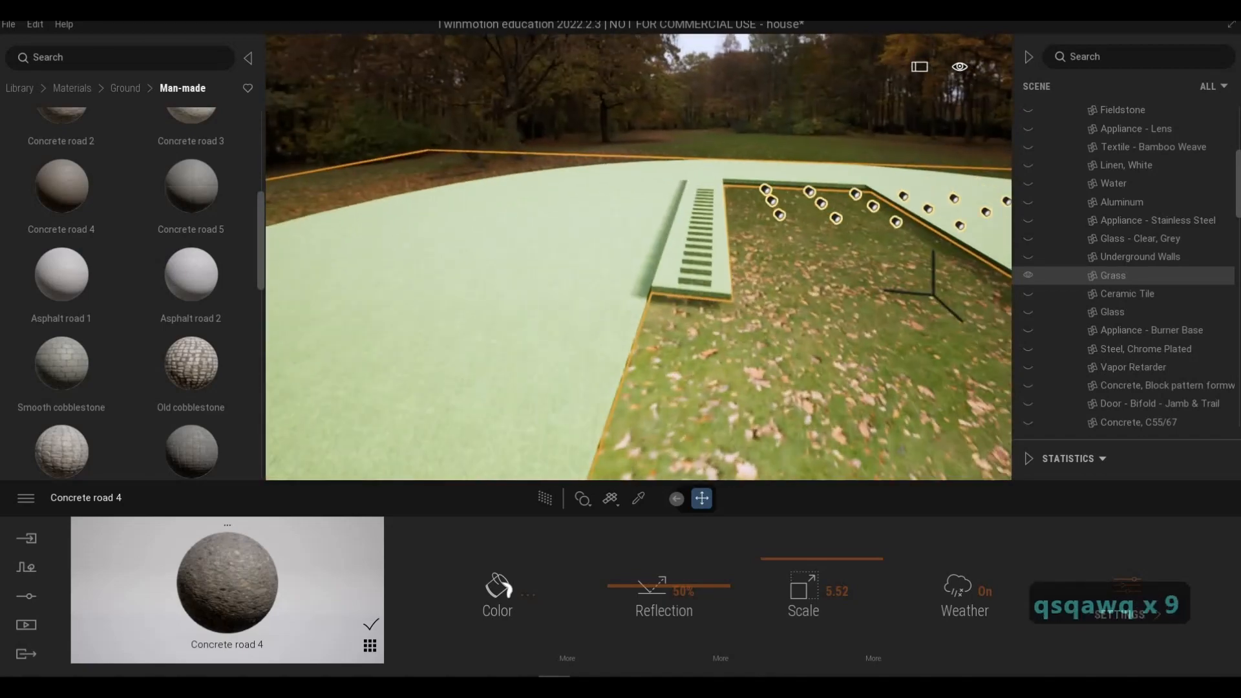
key(a)
key(s)
key(s)
key(s)
key(s)
key(s)
key(s)
key(s)
key(s)
key(s)
key(s)
key(s)
key(s)
key(s)
key(s)
key(s)
key(s)
key(s)
key(s)
key(s)
key(s)
key(s)
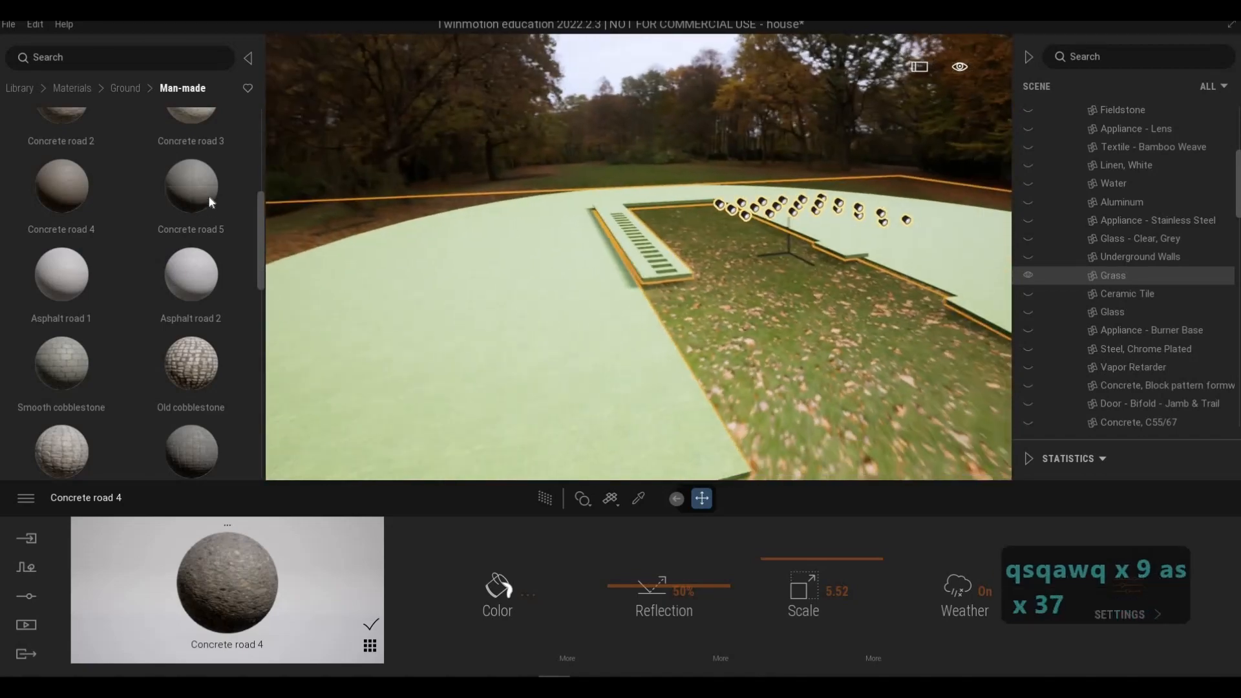
key(d)
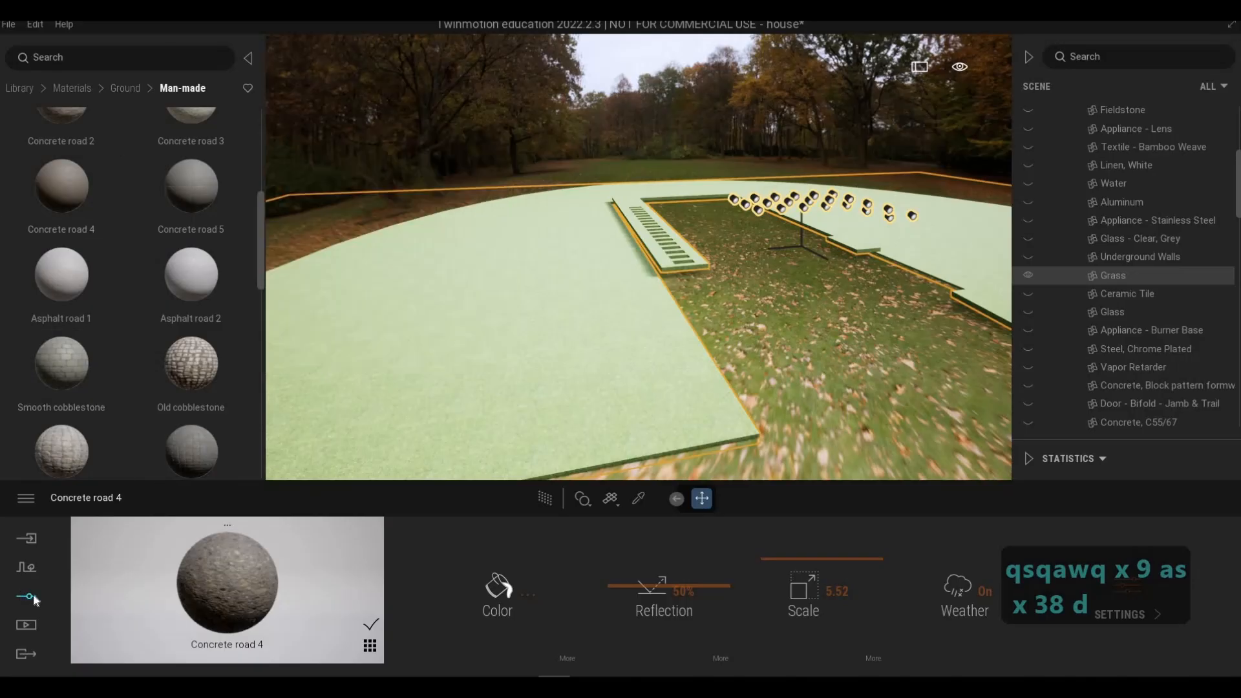
Start vegetation painting and add Long grass 02 and Long grass 04 from the Grass and flowers library to the paint palette.
click(26, 596)
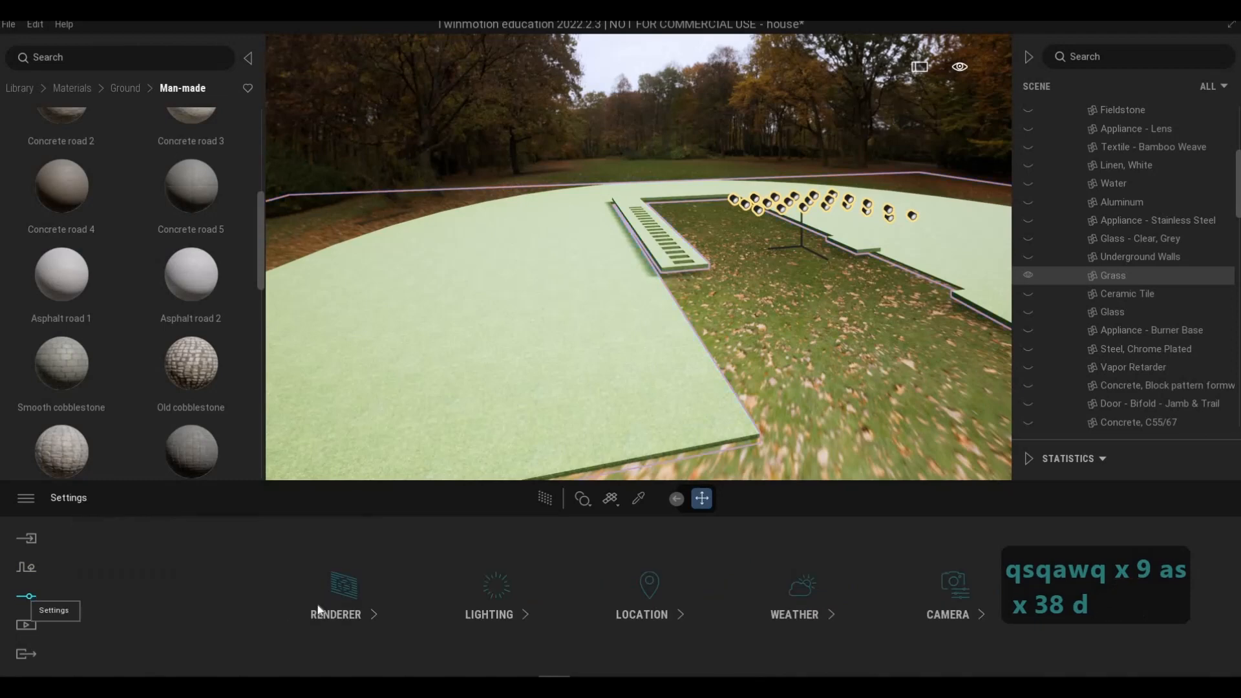
click(34, 569)
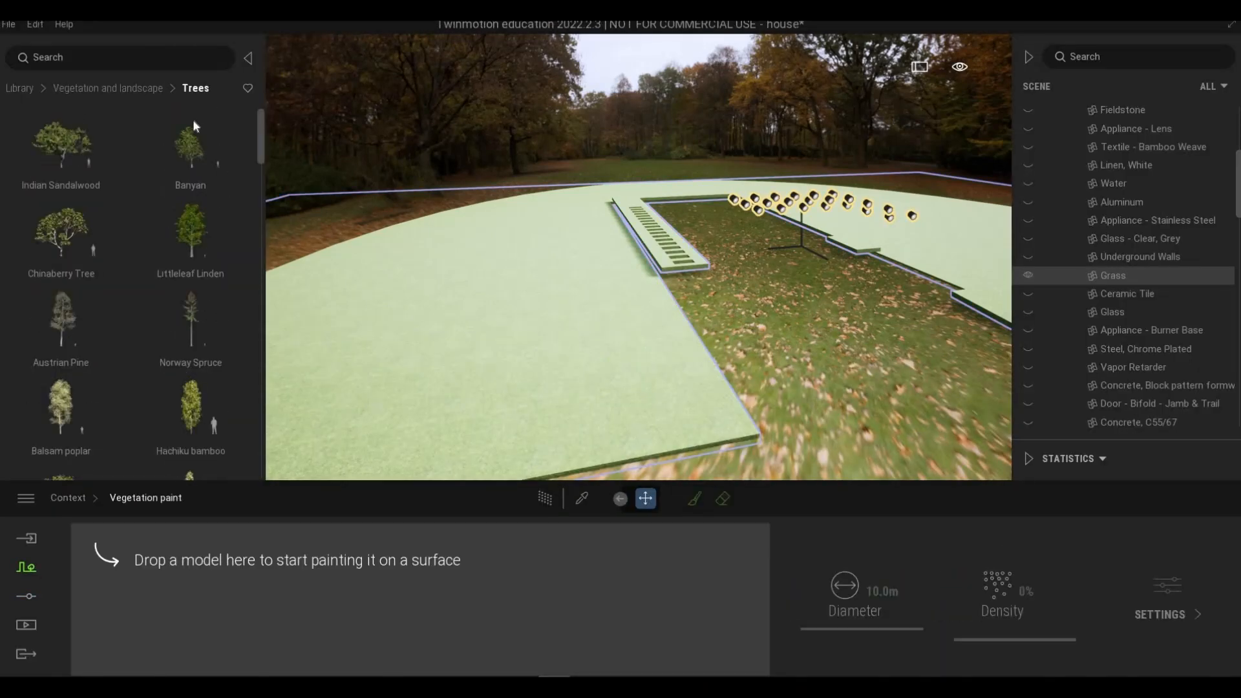
click(111, 90)
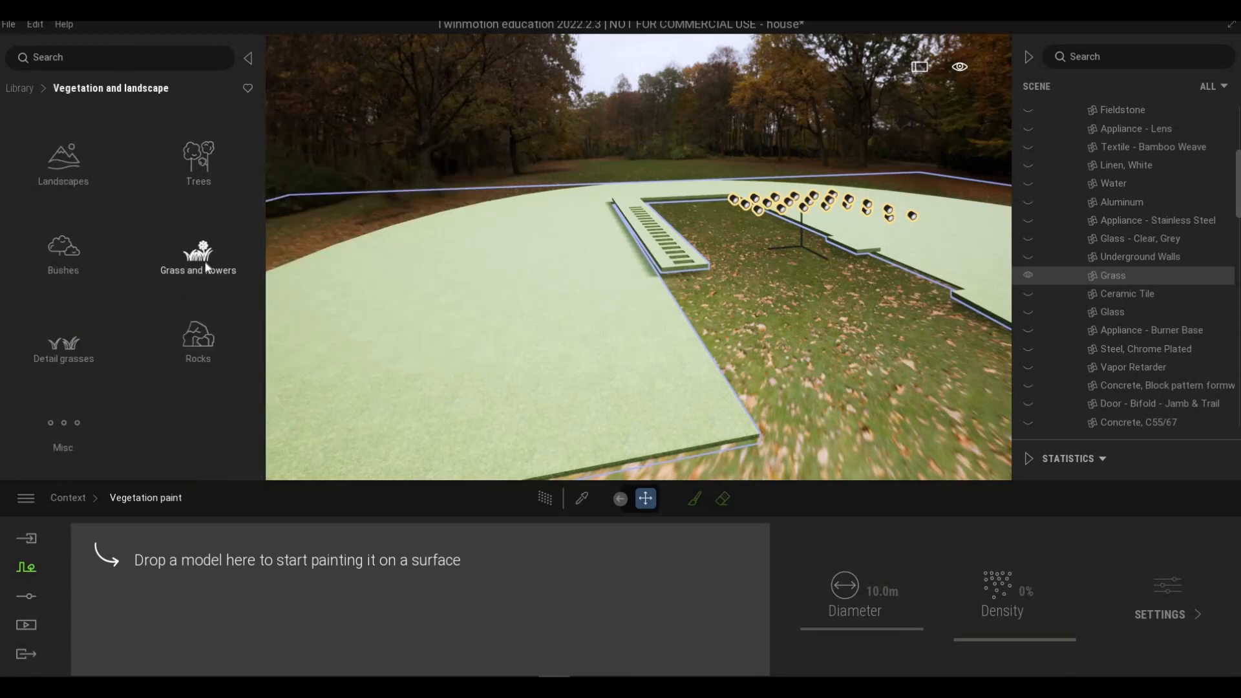
mouse_move(66, 240)
mouse_down()
mouse_move(210, 614)
mouse_move(234, 579)
mouse_up()
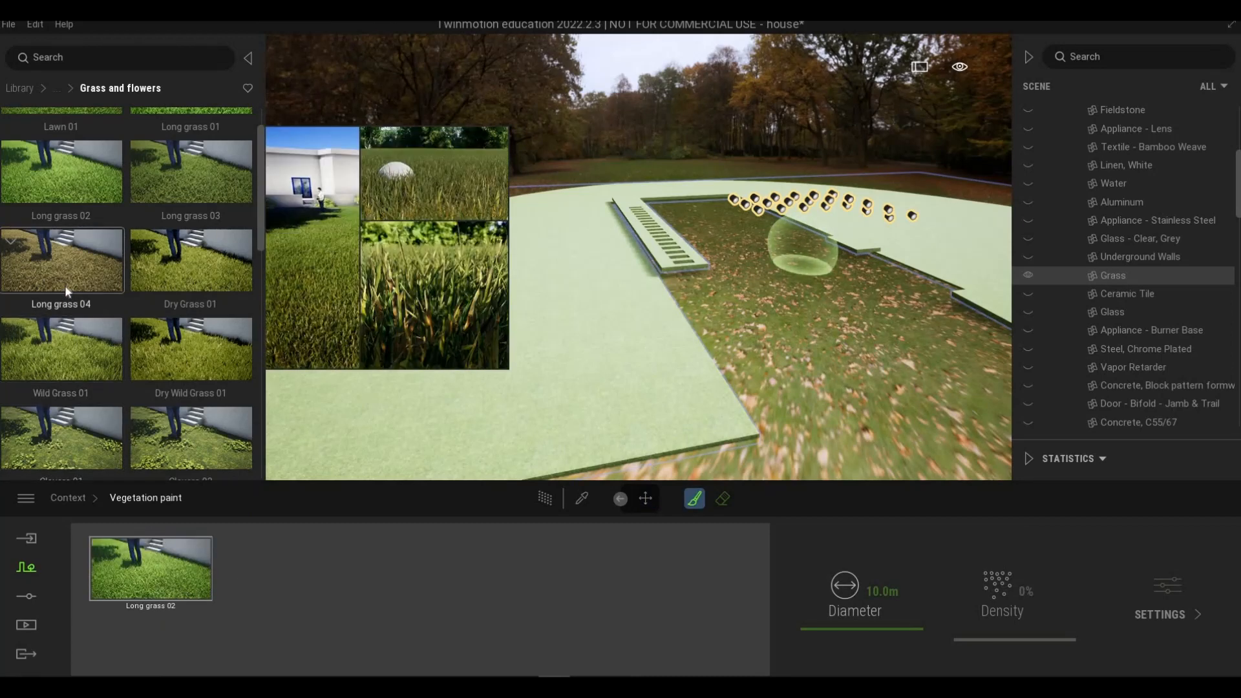
mouse_move(64, 285)
mouse_down()
mouse_move(293, 615)
mouse_move(268, 616)
mouse_up()
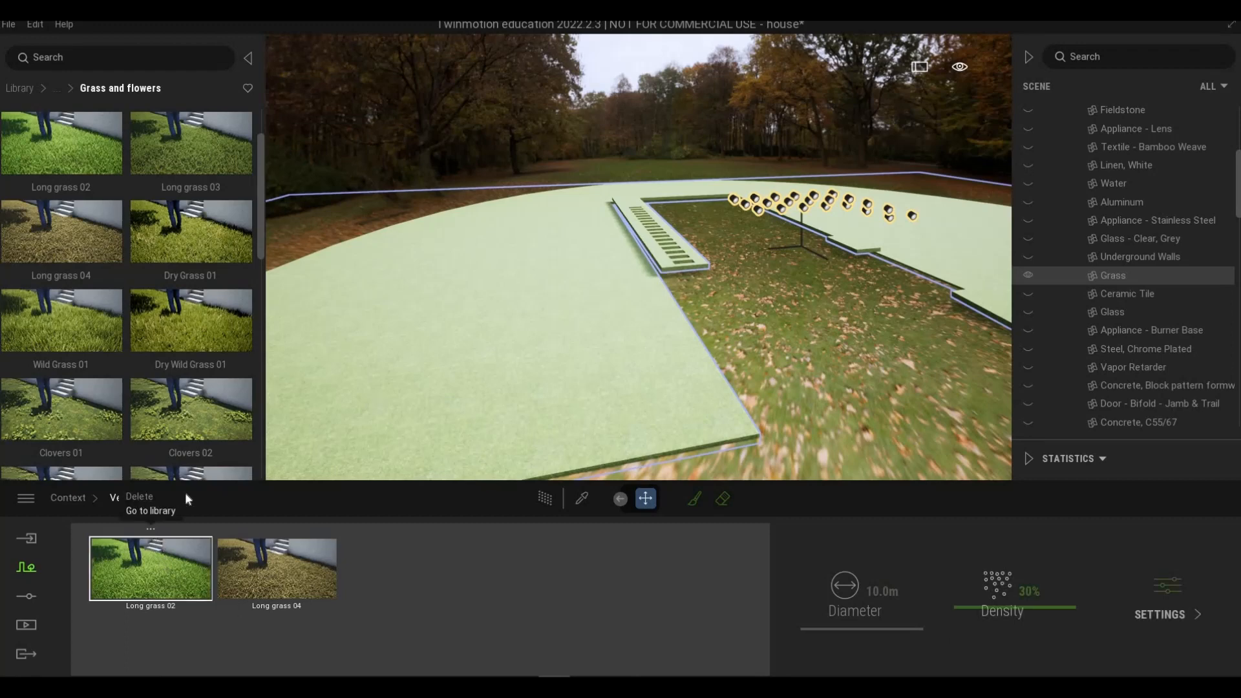
Remove Long grass 02 from the paint palette and set the Long grass 04 brush to 100% density and 9.3 m diameter.
click(145, 497)
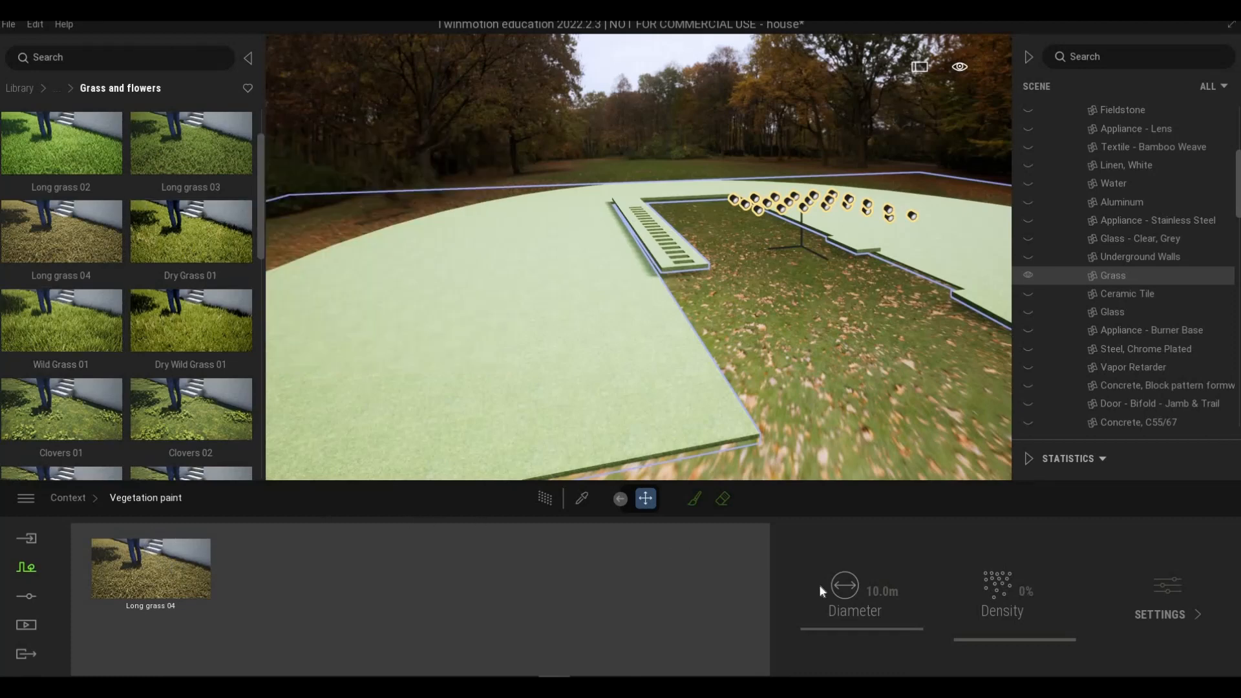
click(155, 560)
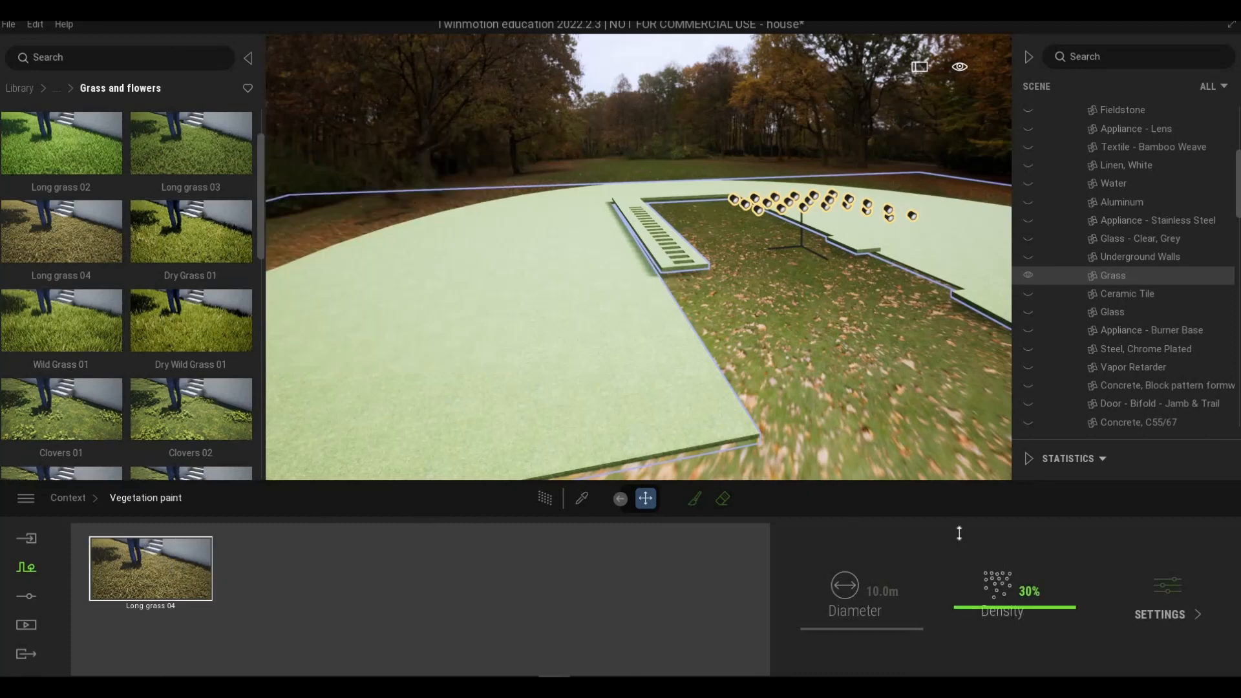
click(694, 499)
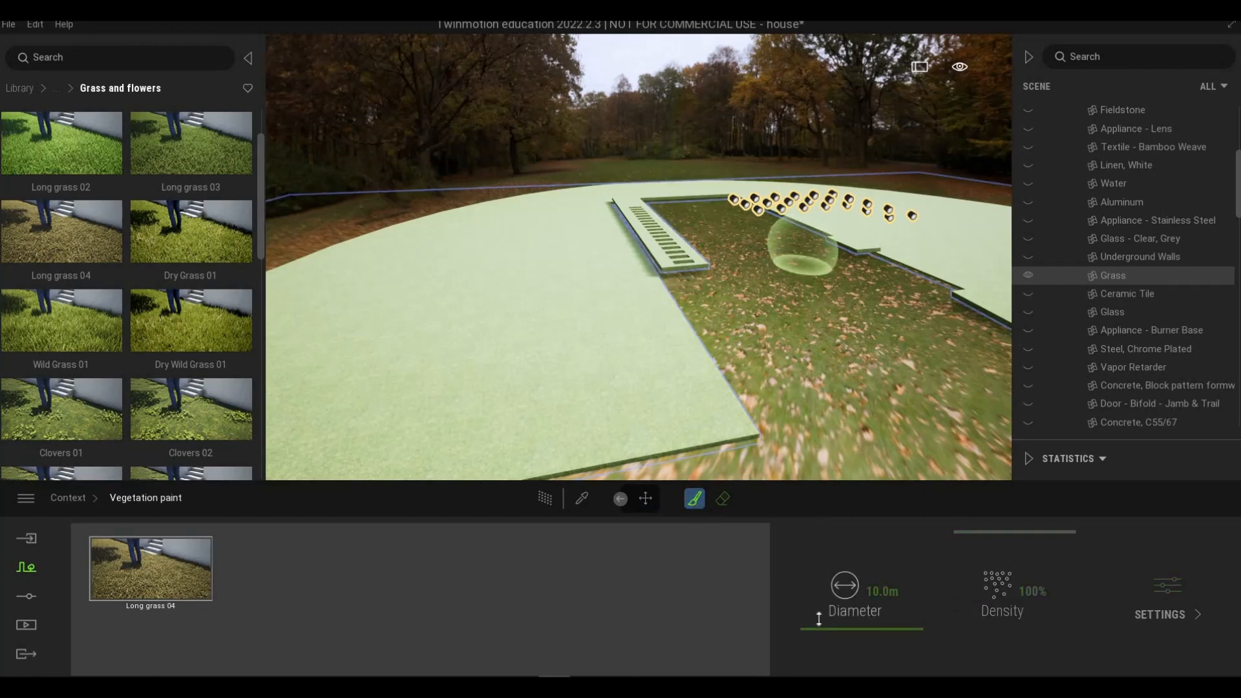
drag(819, 626, 817, 631)
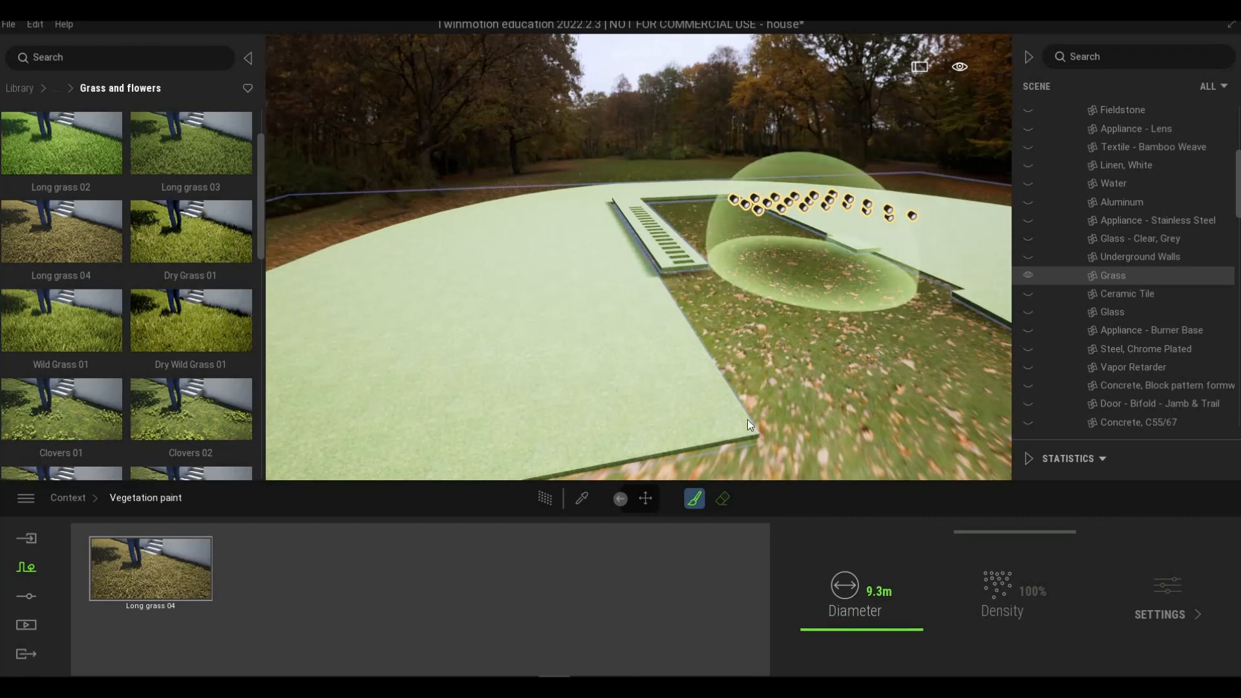
Paint a first patch of Long grass 04 on the large lawn beside the narrow slotted strip.
key(w)
key(q)
key(s)
key(q)
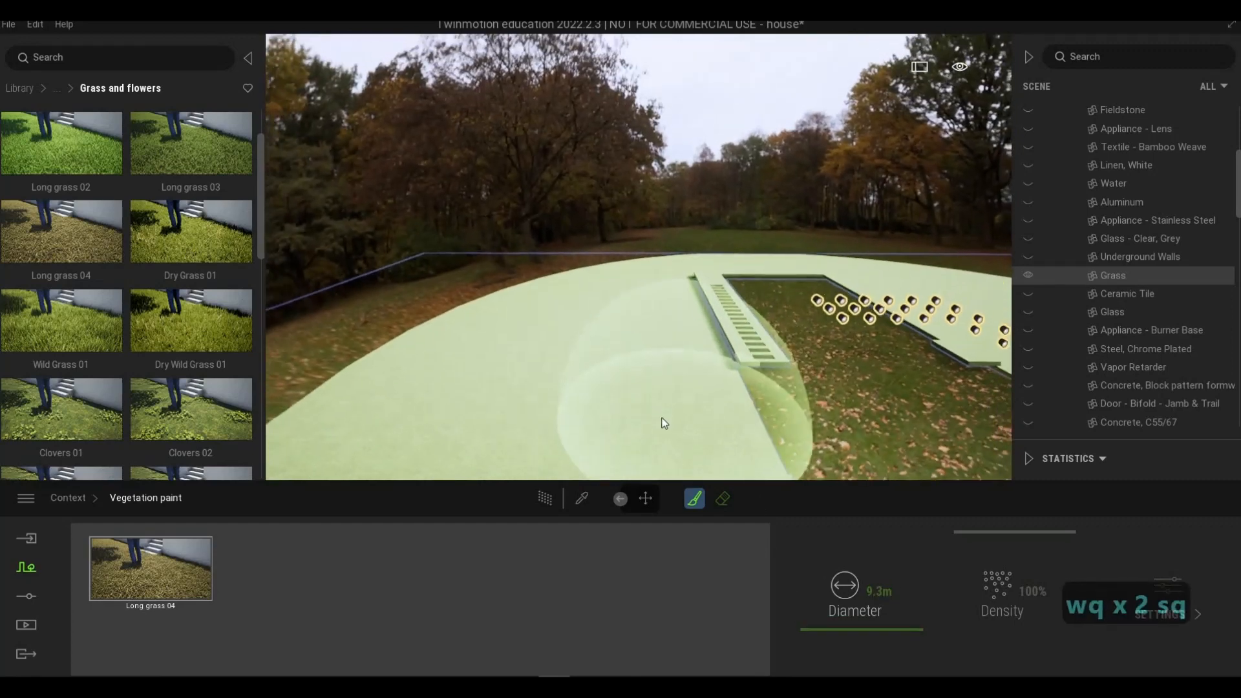
key(e)
key(q)
drag(830, 631, 831, 637)
key(s)
key(s)
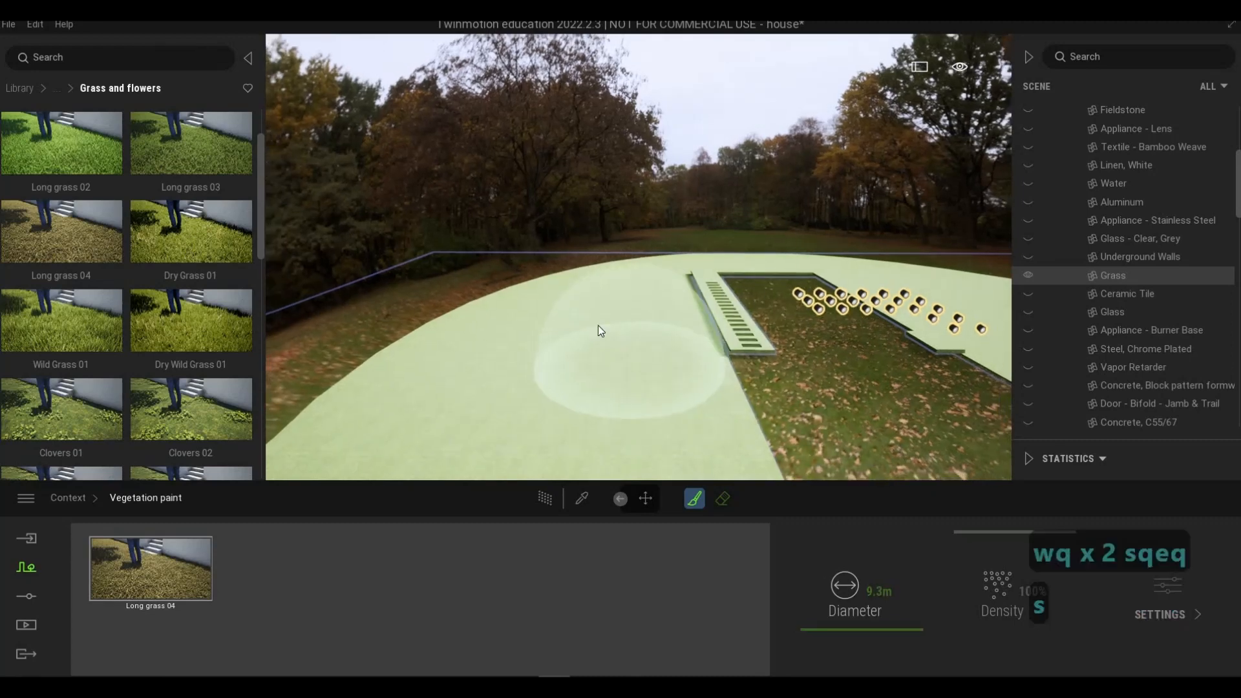
key(q)
key(q)
key(q)
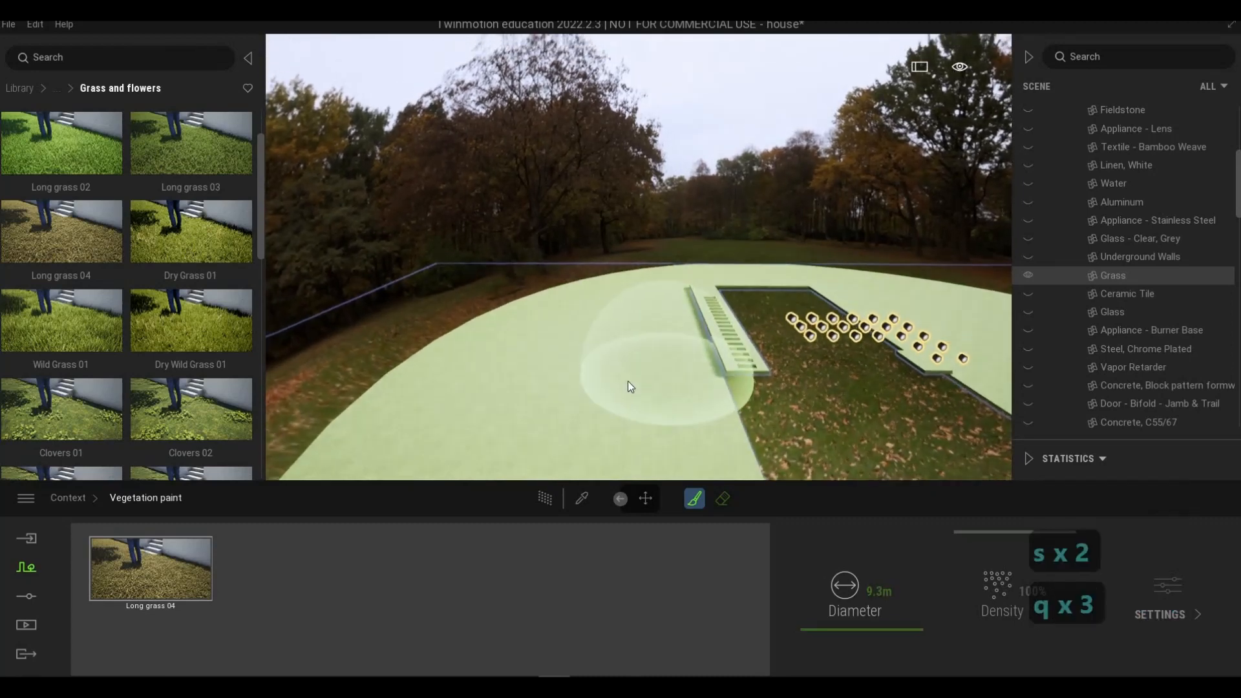
key(s)
key(s)
key(s)
key(s)
key(s)
key(s)
key(s)
key(s)
key(s)
key(s)
key(s)
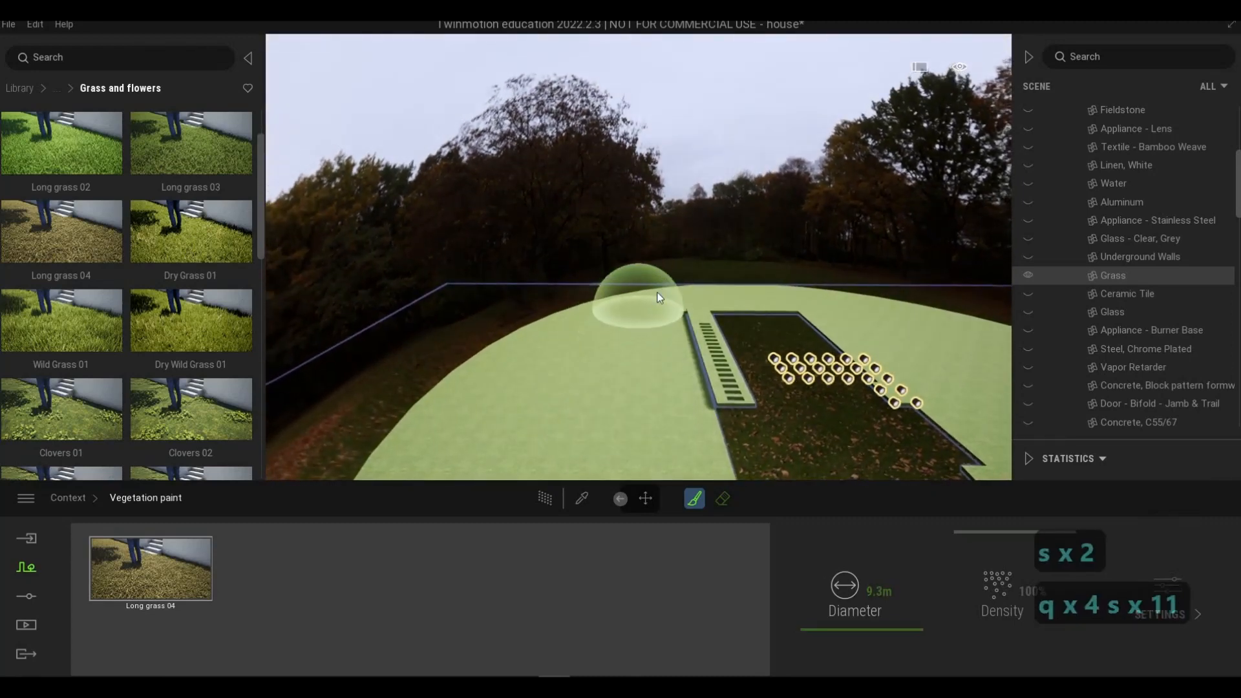
drag(638, 339, 653, 383)
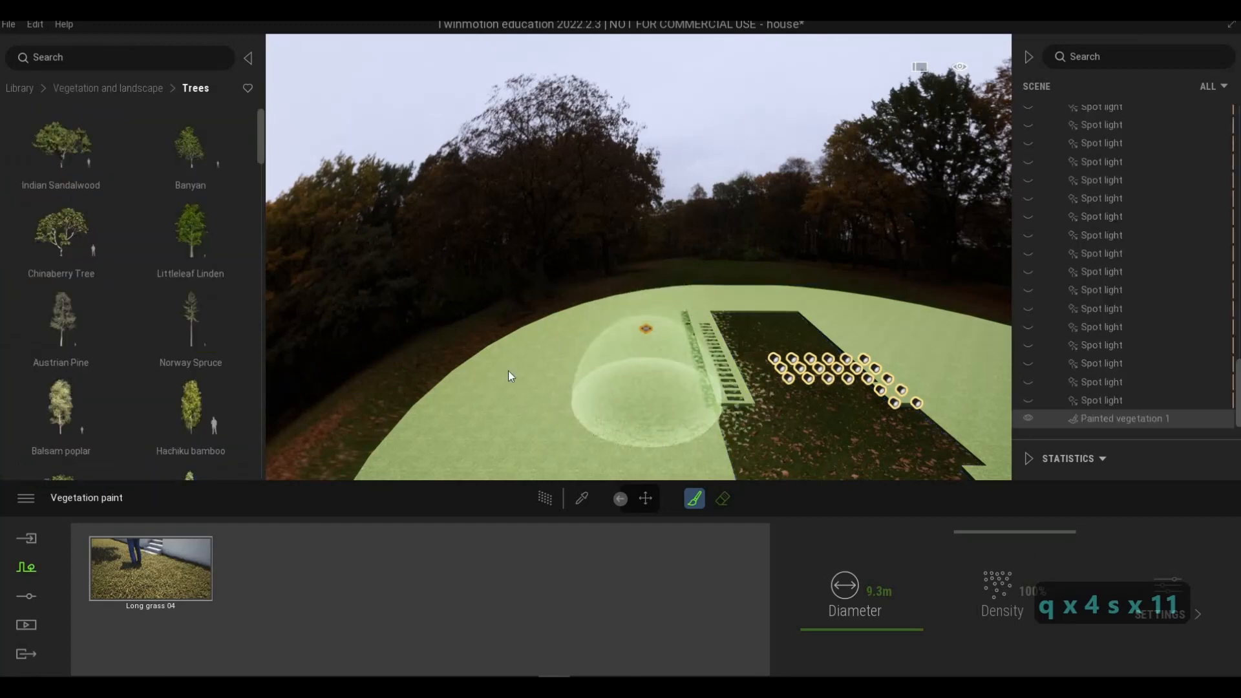
Paint Long grass 04 over the rest of the near part of the large lawn, out to its outer corner and up to the strip.
drag(484, 389, 491, 378)
key(e)
key(w)
key(a)
key(e)
key(e)
key(e)
key(e)
key(e)
key(e)
key(e)
key(e)
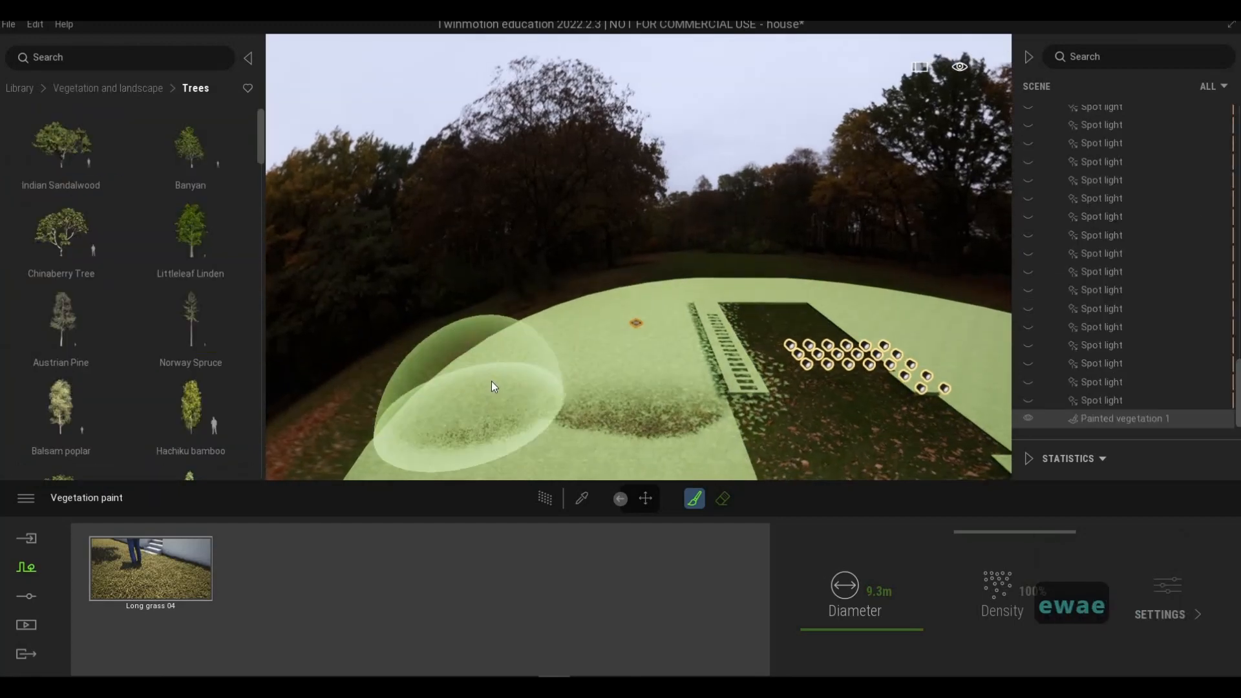
key(e)
key(e)
key(e)
key(e)
key(e)
key(e)
key(e)
key(e)
key(e)
key(e)
key(e)
key(e)
key(e)
key(e)
key(e)
key(e)
key(e)
key(e)
key(e)
key(e)
key(s)
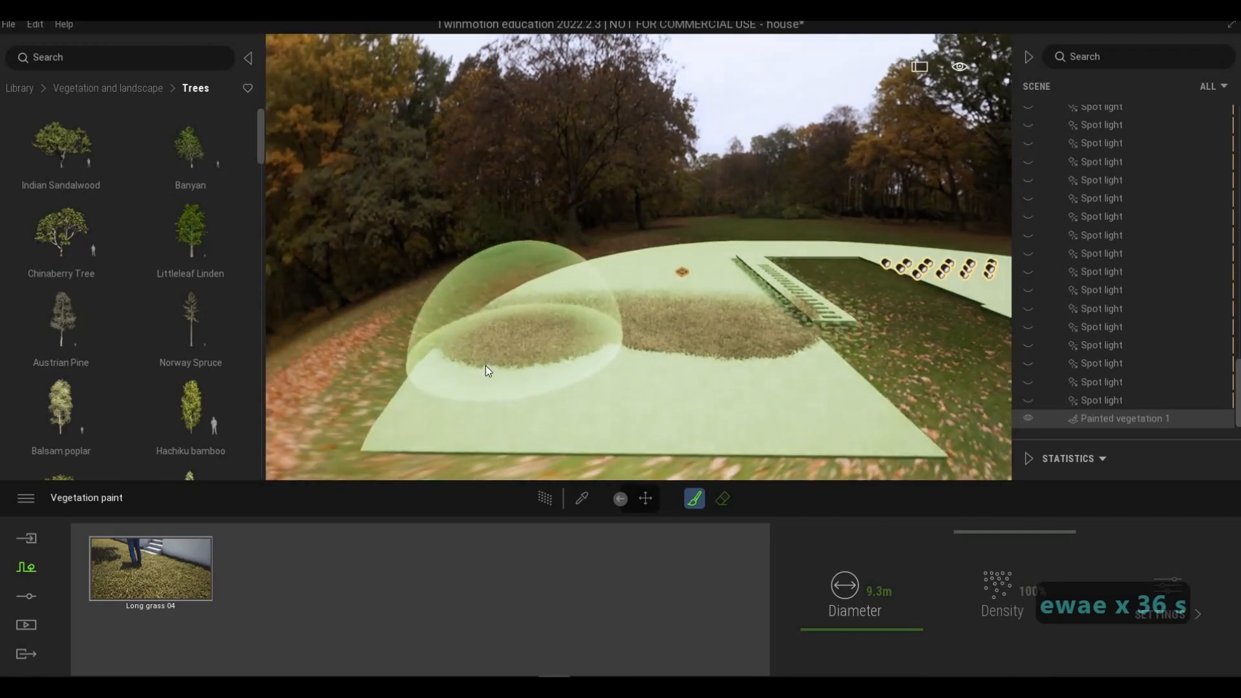
mouse_move(614, 370)
mouse_down()
mouse_move(569, 362)
mouse_move(787, 368)
mouse_move(795, 317)
mouse_move(753, 249)
mouse_up()
Extend the Long grass 04 painting across the large lawn from its near edge toward the rear curve.
key(w)
key(w)
key(q)
key(d)
key(d)
key(d)
key(d)
key(d)
key(d)
key(d)
key(d)
key(d)
key(d)
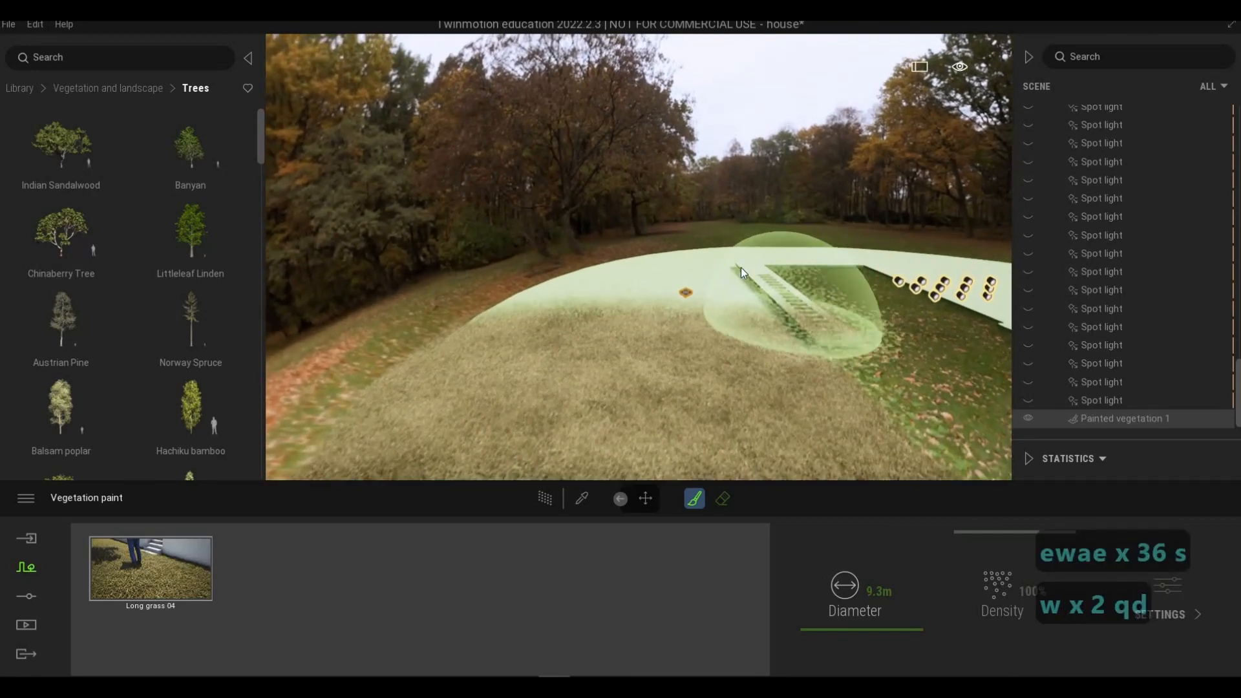
Paint a first patch of Long grass 04 on the second lawn, across the leaf-covered opening from the large lawn.
key(d)
key(d)
key(d)
key(d)
key(d)
key(d)
key(d)
key(d)
key(d)
key(d)
key(d)
key(d)
key(d)
key(d)
key(d)
key(d)
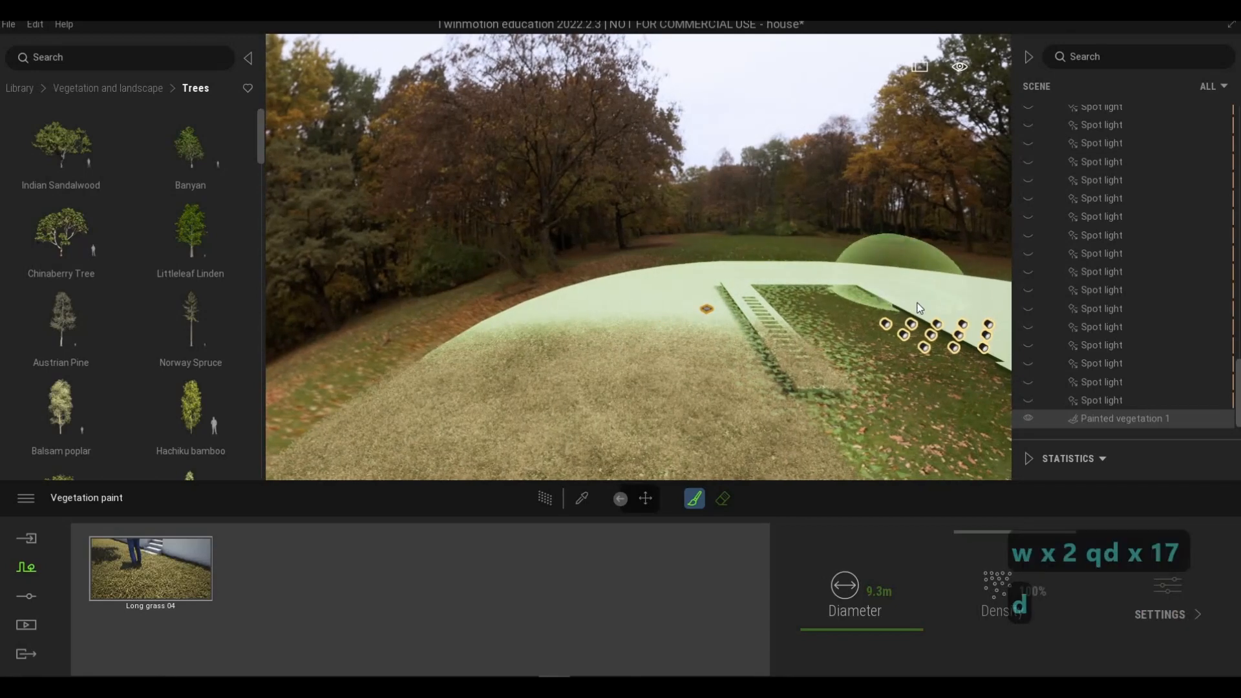
key(s)
key(s)
key(s)
key(s)
key(s)
key(s)
key(s)
key(s)
key(s)
key(s)
key(s)
key(s)
key(s)
key(s)
key(s)
key(s)
key(s)
key(s)
key(s)
key(s)
key(s)
key(s)
key(s)
key(s)
key(s)
key(s)
key(s)
key(s)
key(s)
key(s)
key(s)
key(s)
key(s)
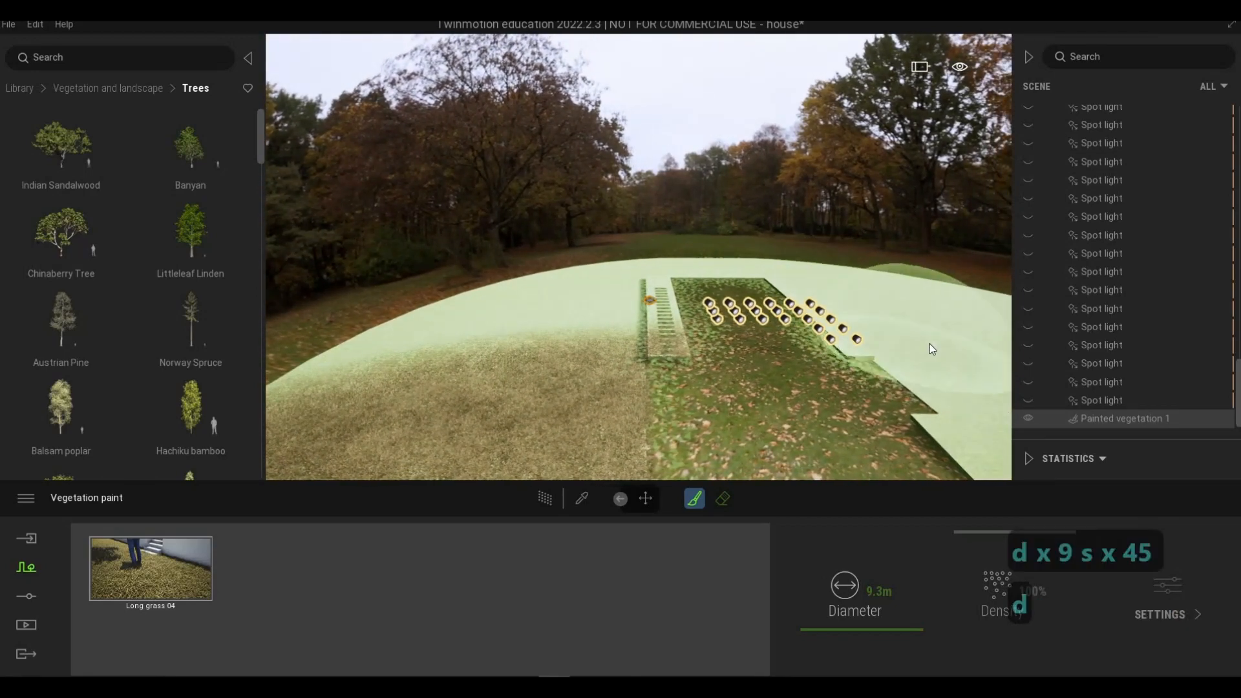
key(d)
key(d)
key(d)
key(d)
key(d)
key(d)
key(d)
key(d)
key(d)
key(d)
key(d)
key(s)
key(d)
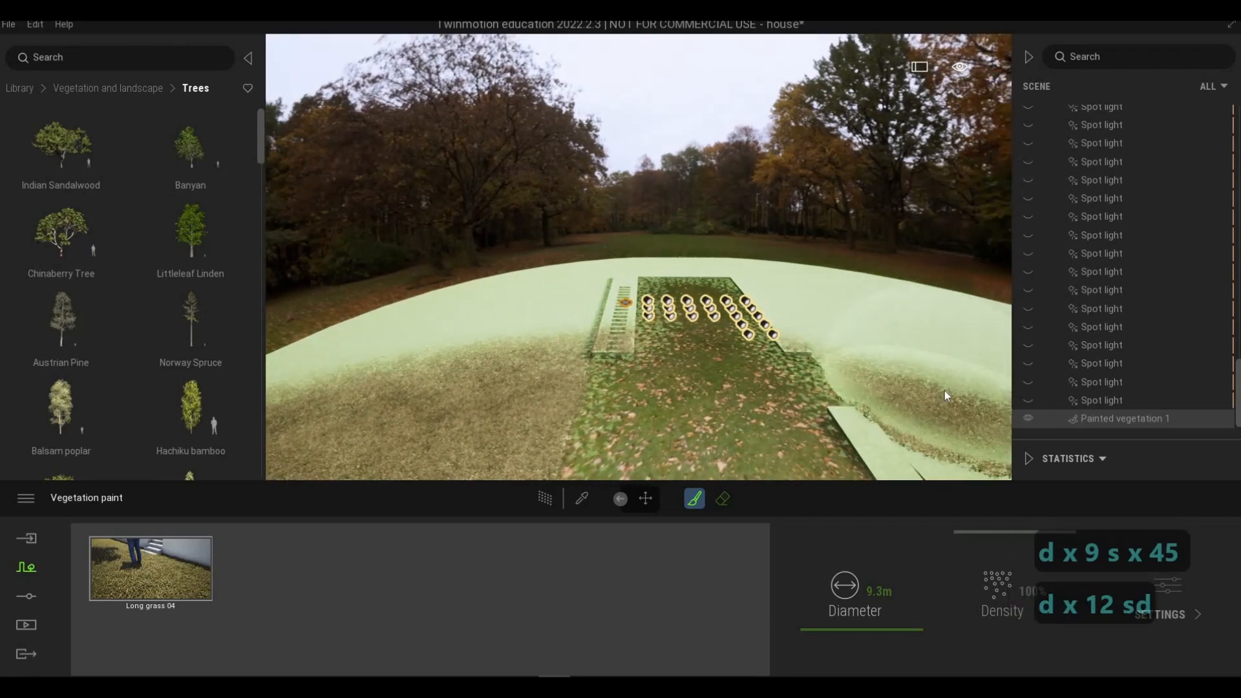
Paint Long grass 04 along the near edge of the second lawn, up to its border with the leaf-covered opening.
key(s)
key(s)
key(s)
key(s)
key(s)
key(s)
key(s)
key(s)
key(s)
key(s)
key(s)
key(s)
key(s)
key(s)
key(s)
key(s)
key(s)
key(s)
key(s)
key(s)
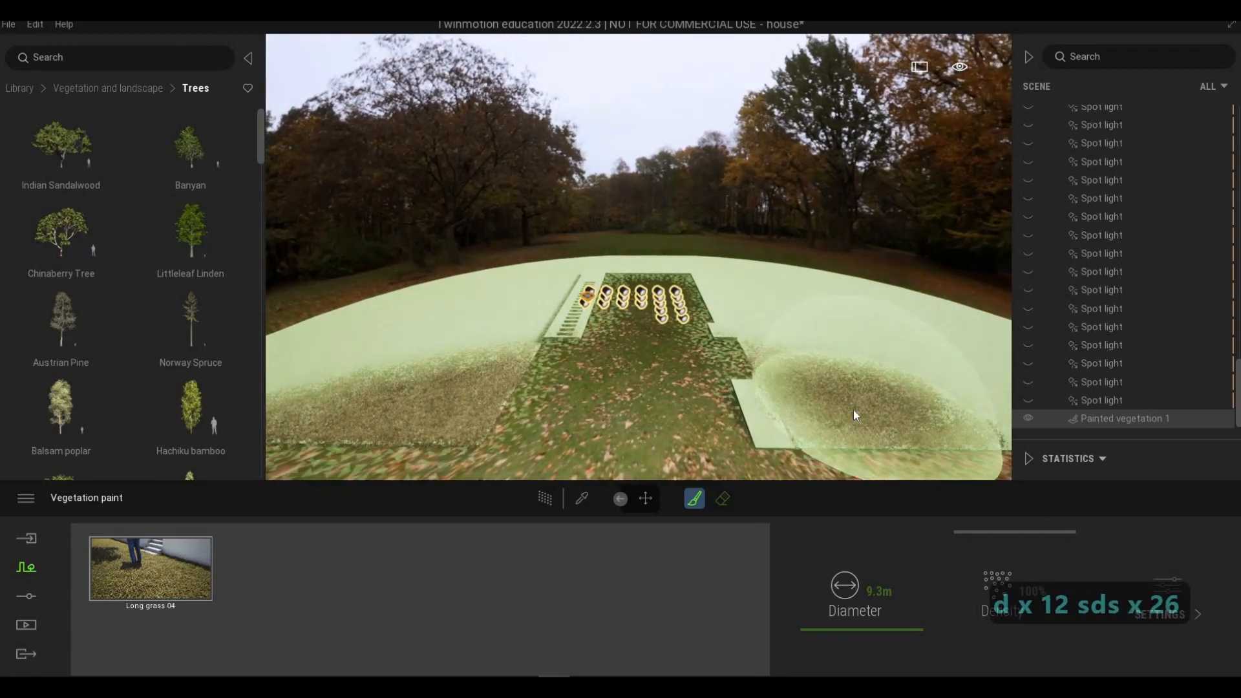
key(d)
key(d)
key(d)
key(d)
key(d)
key(d)
key(d)
key(d)
key(d)
key(d)
key(d)
key(d)
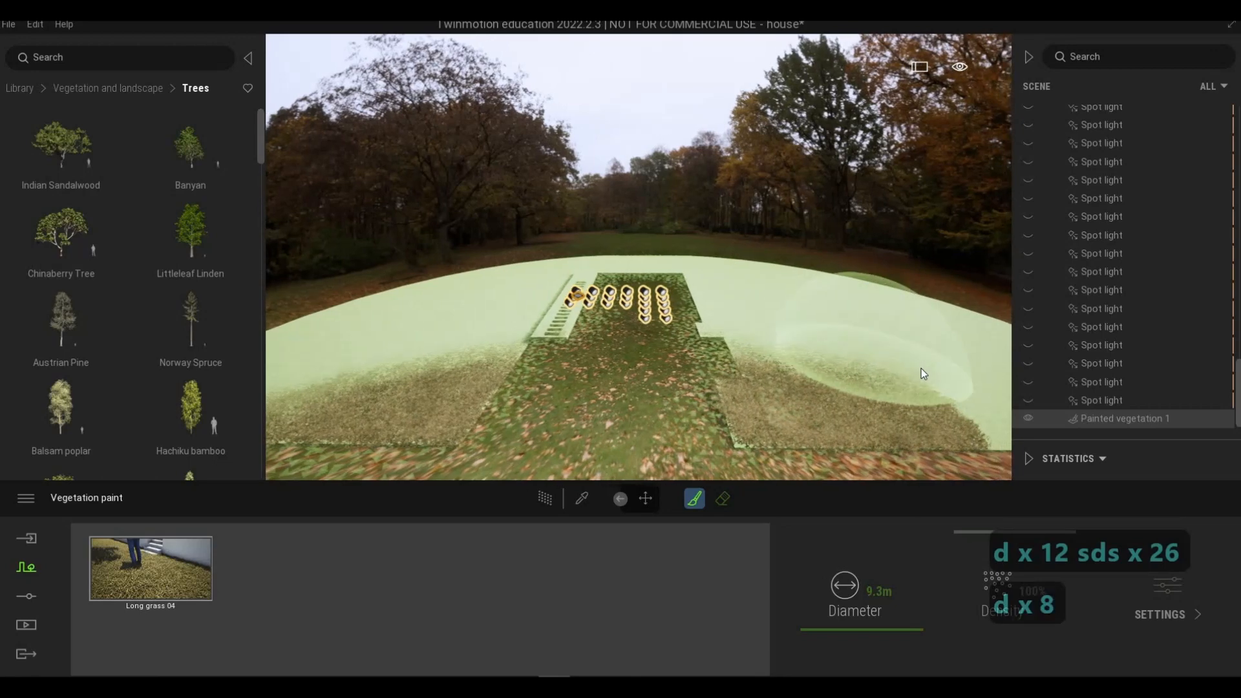
Extend the Long grass 04 painting along the second lawn to its outer corner.
key(w)
key(w)
key(w)
key(w)
key(w)
key(w)
key(w)
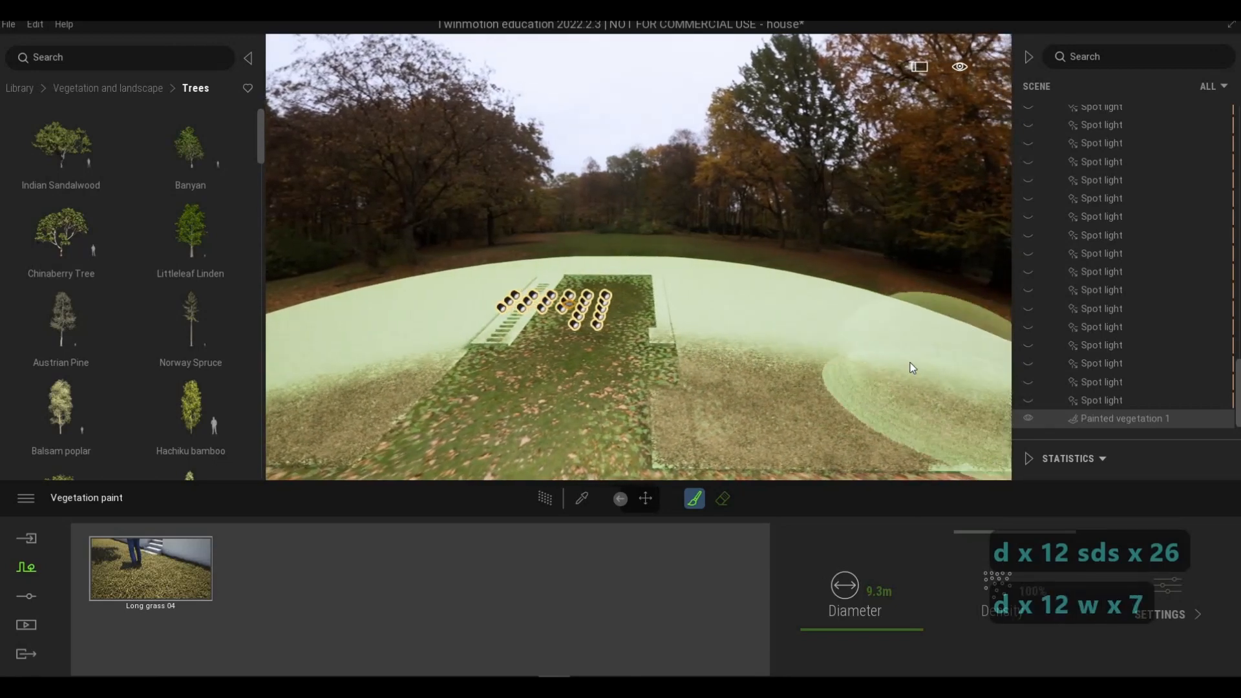
key(s)
key(q)
key(s)
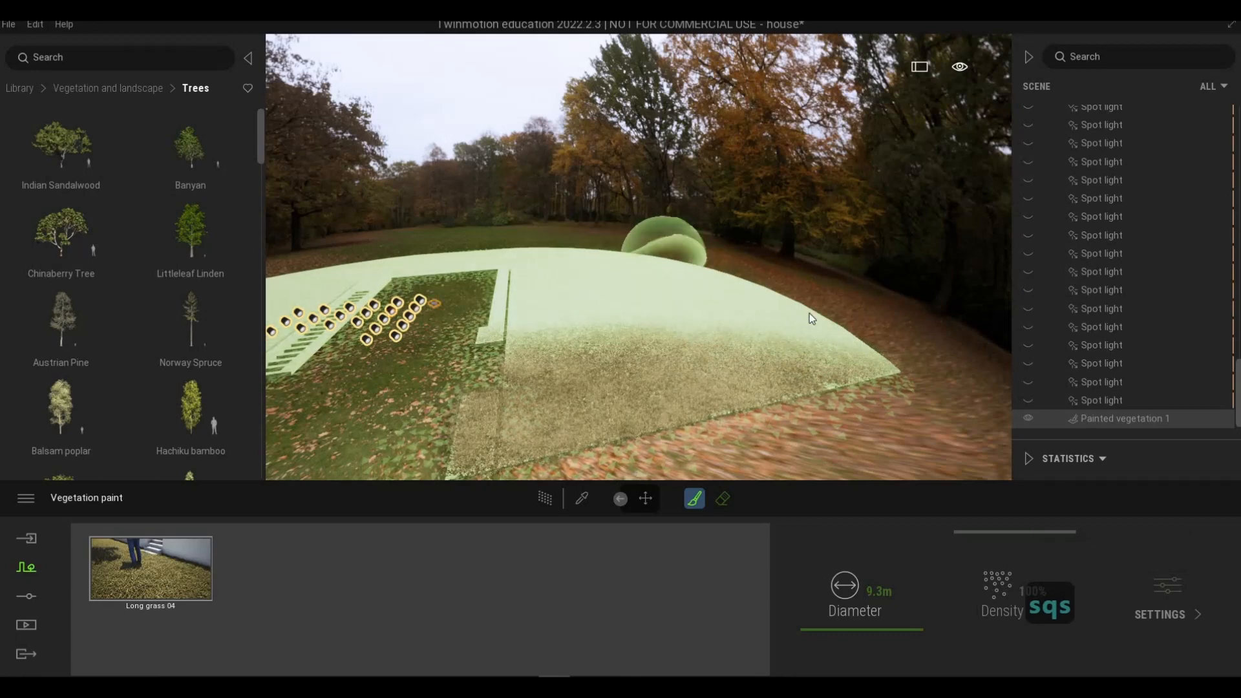
Paint Long grass 04 over the middle of the second lawn, back along the edge of the rectangular opening.
key(w)
key(w)
key(w)
key(w)
key(w)
key(w)
key(w)
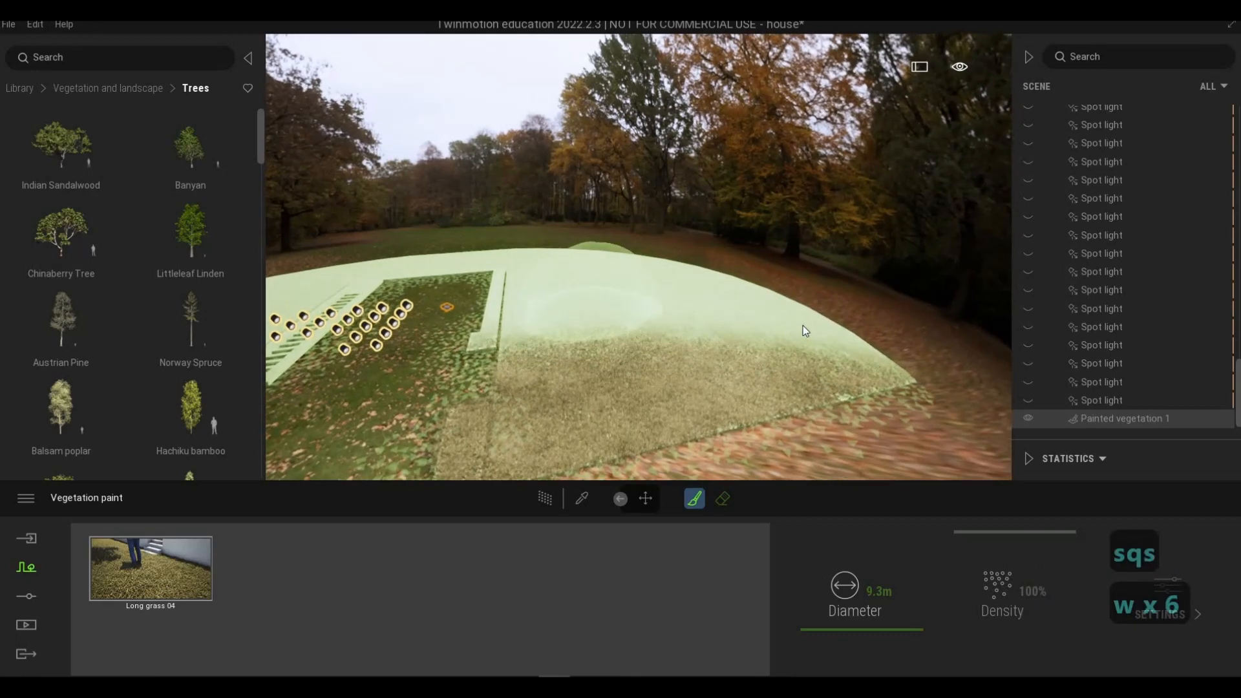
key(a)
key(a)
key(a)
key(a)
key(d)
key(d)
key(d)
key(d)
key(d)
key(d)
key(d)
key(d)
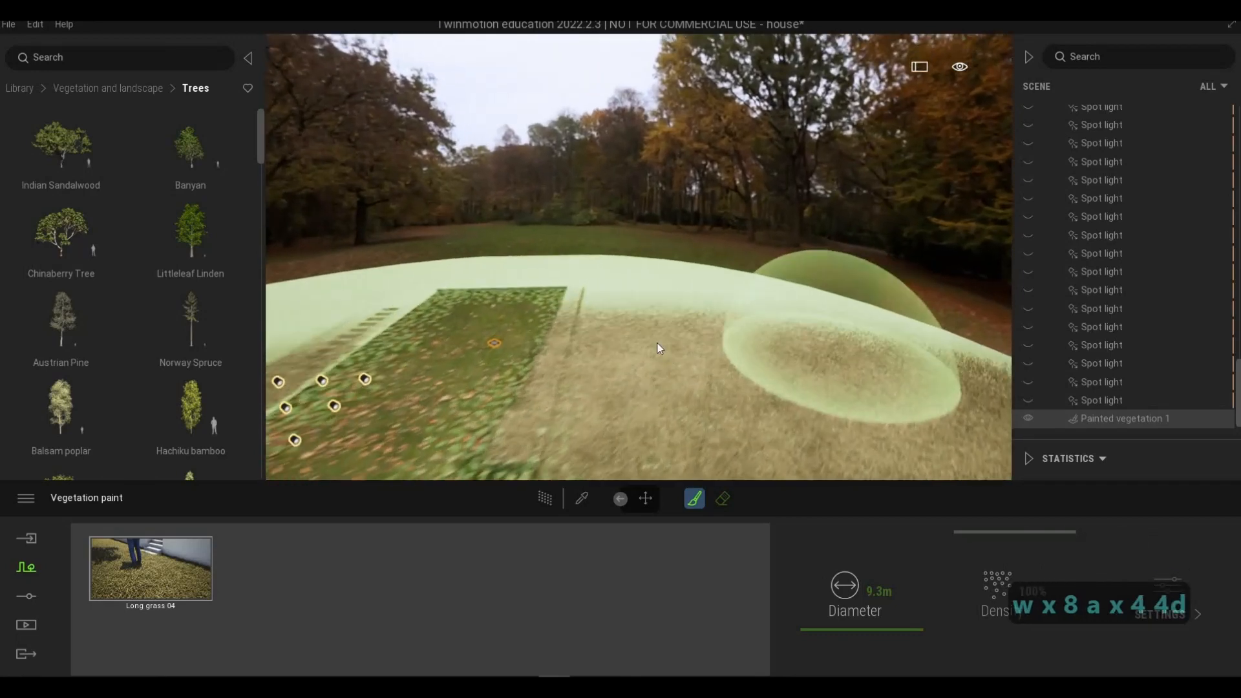
Paint Long grass 04 over the bare band behind the rectangular opening of the second lawn.
key(a)
key(a)
key(a)
key(a)
key(a)
key(a)
key(a)
key(a)
key(a)
key(a)
key(a)
key(a)
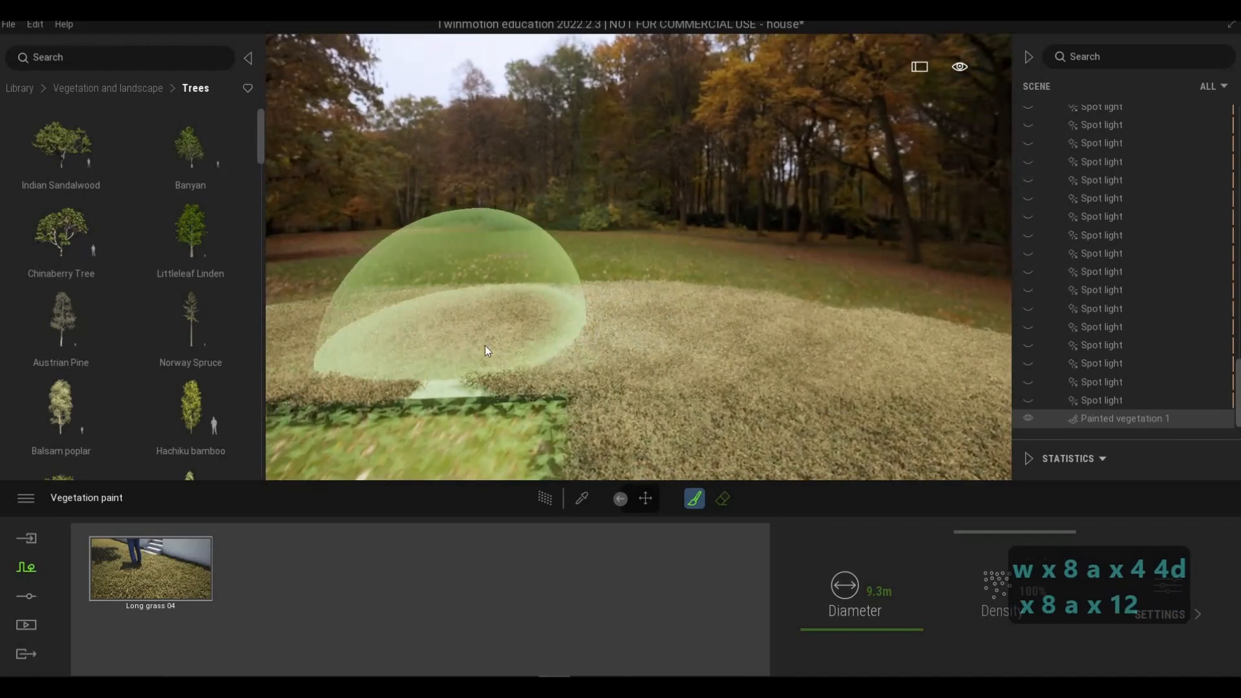
Extend the Long grass 04 painting from the rectangular opening across the lawn toward its far border.
key(a)
key(a)
key(a)
key(a)
key(a)
key(a)
key(a)
key(a)
key(a)
key(a)
key(a)
key(w)
key(q)
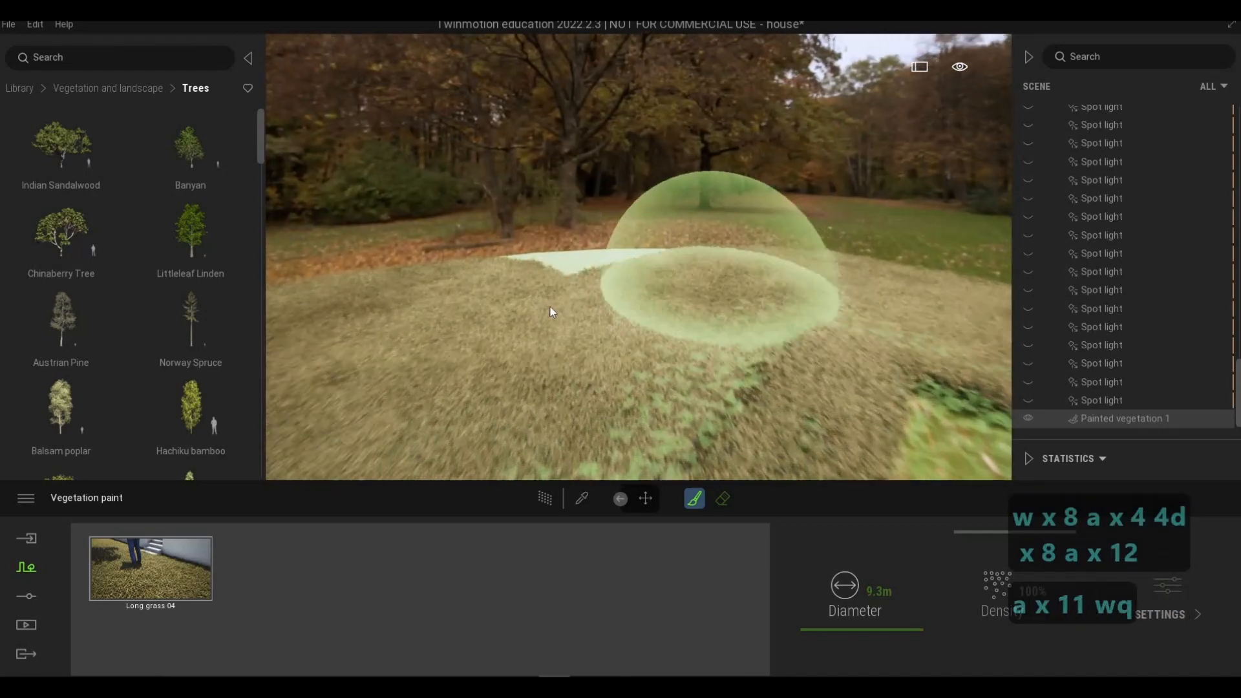
Fill the remaining bare patch at the lawn's far border with Long grass 04, up to the leaf-covered ground.
key(s)
key(a)
key(a)
key(a)
key(a)
key(a)
key(a)
key(a)
key(a)
key(a)
key(a)
key(a)
key(a)
key(a)
key(a)
key(a)
key(a)
key(a)
key(a)
key(a)
key(a)
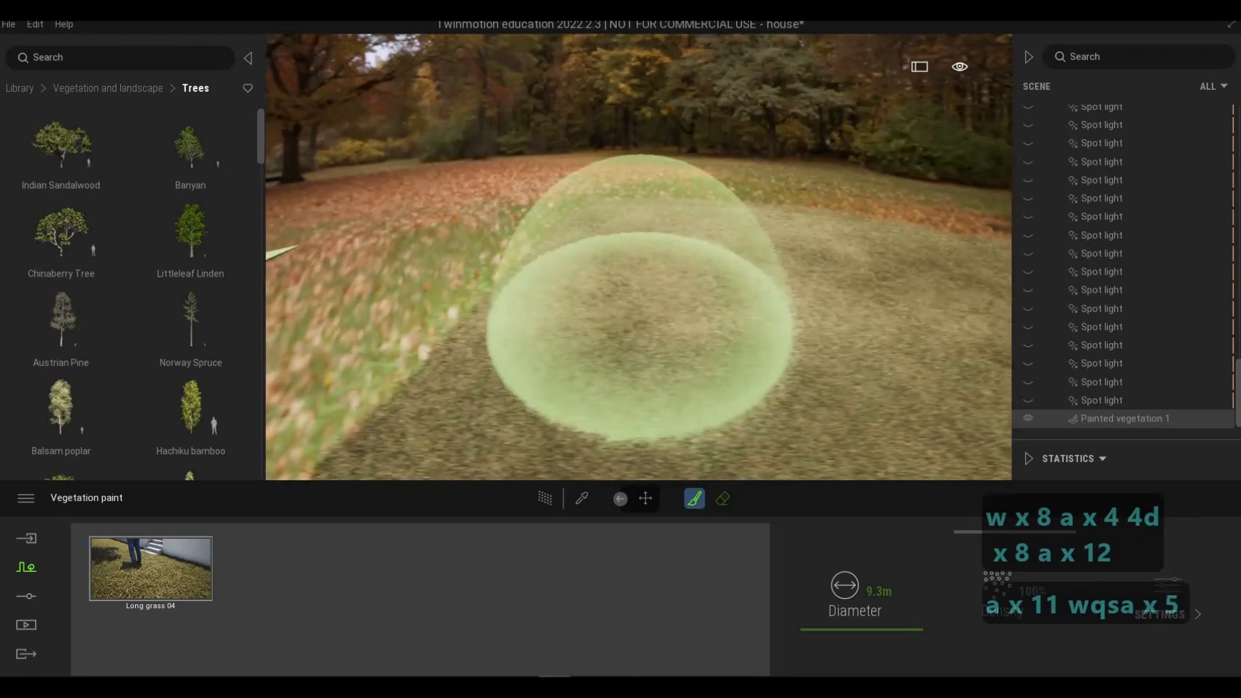
Paint Long grass 04 along the separate bare lawn strip across the leaf-covered ground.
key(a)
key(d)
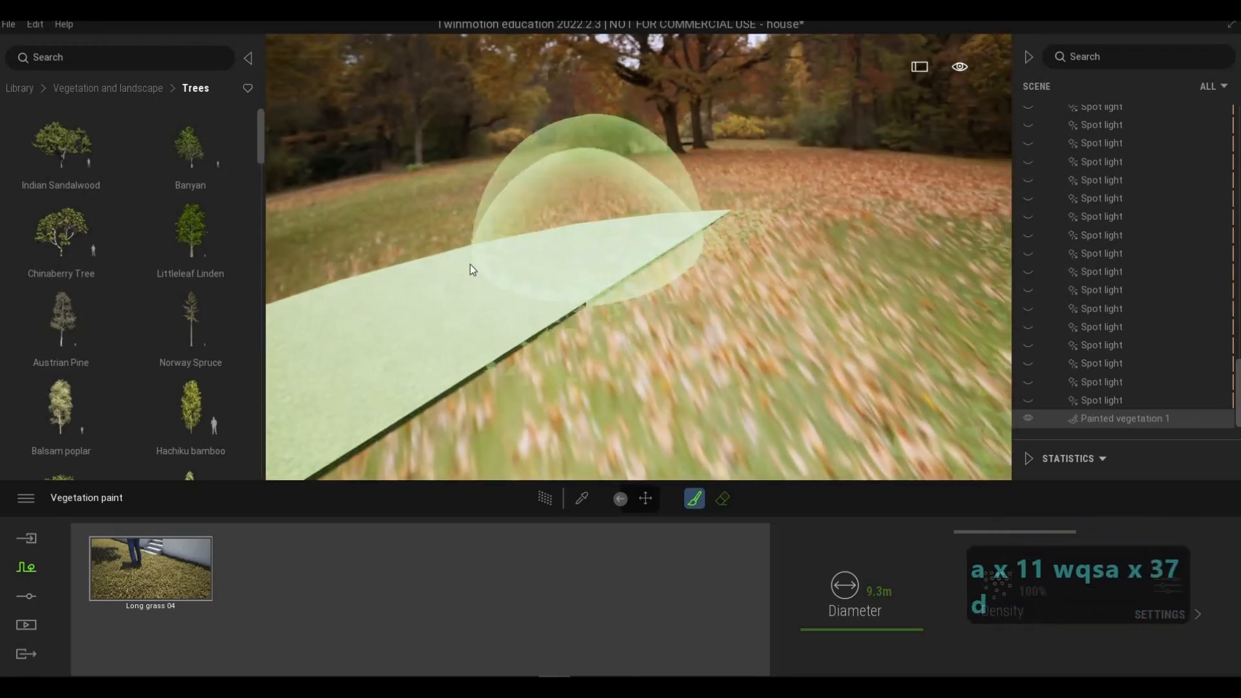
key(s)
key(s)
key(a)
right_drag(670, 223, 748, 216)
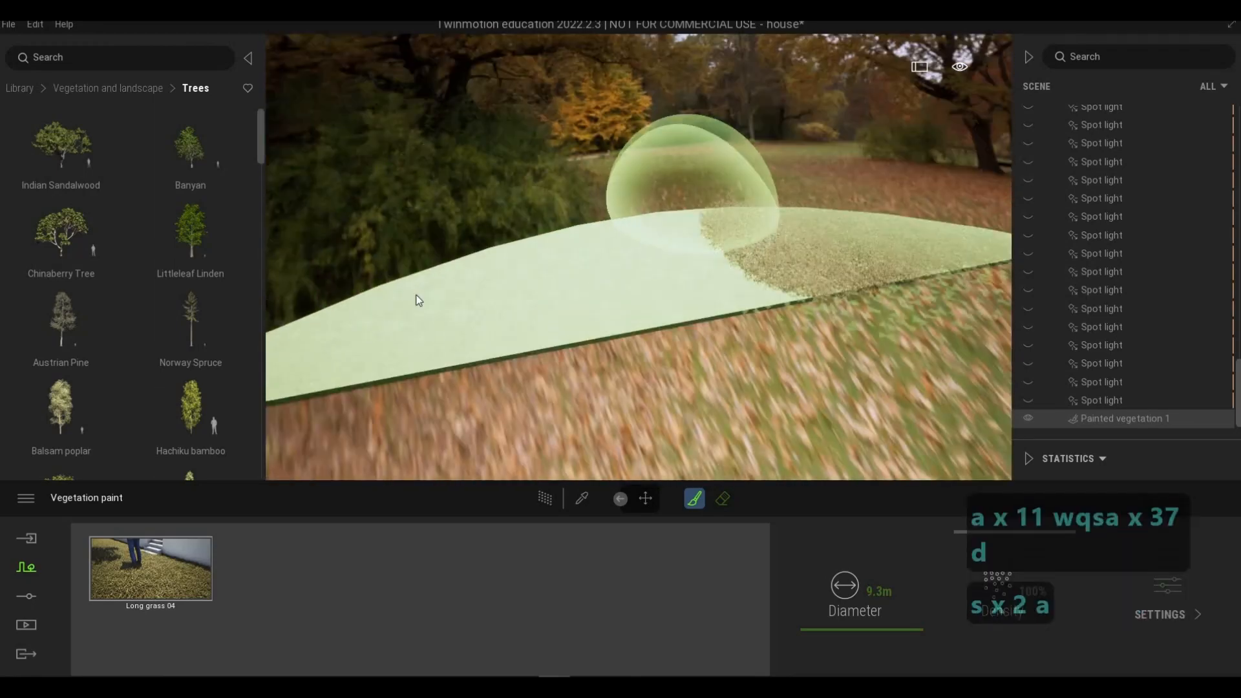
mouse_move(546, 297)
mouse_down()
mouse_move(801, 254)
mouse_move(511, 337)
mouse_move(974, 201)
mouse_up()
right_drag(974, 201, 832, 237)
key(d)
key(w)
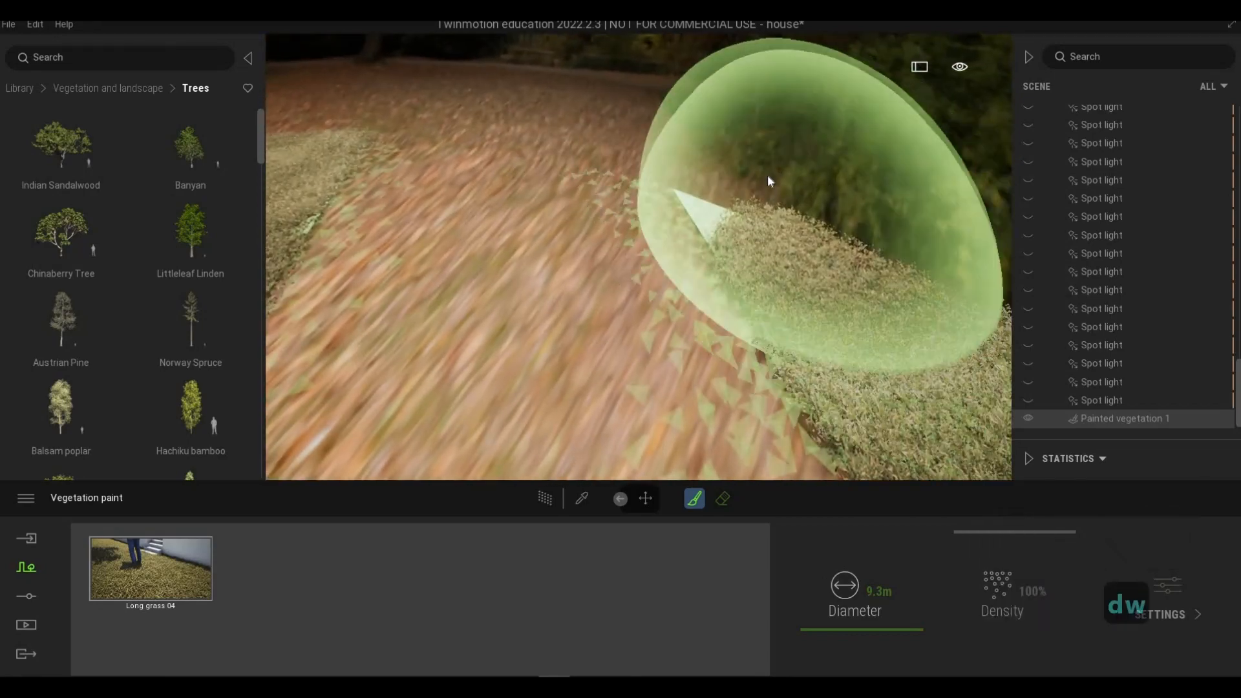
Cover the bare pointed end of the separate lawn strip with Long grass 04.
key(s)
key(d)
key(s)
right_drag(509, 147, 628, 316)
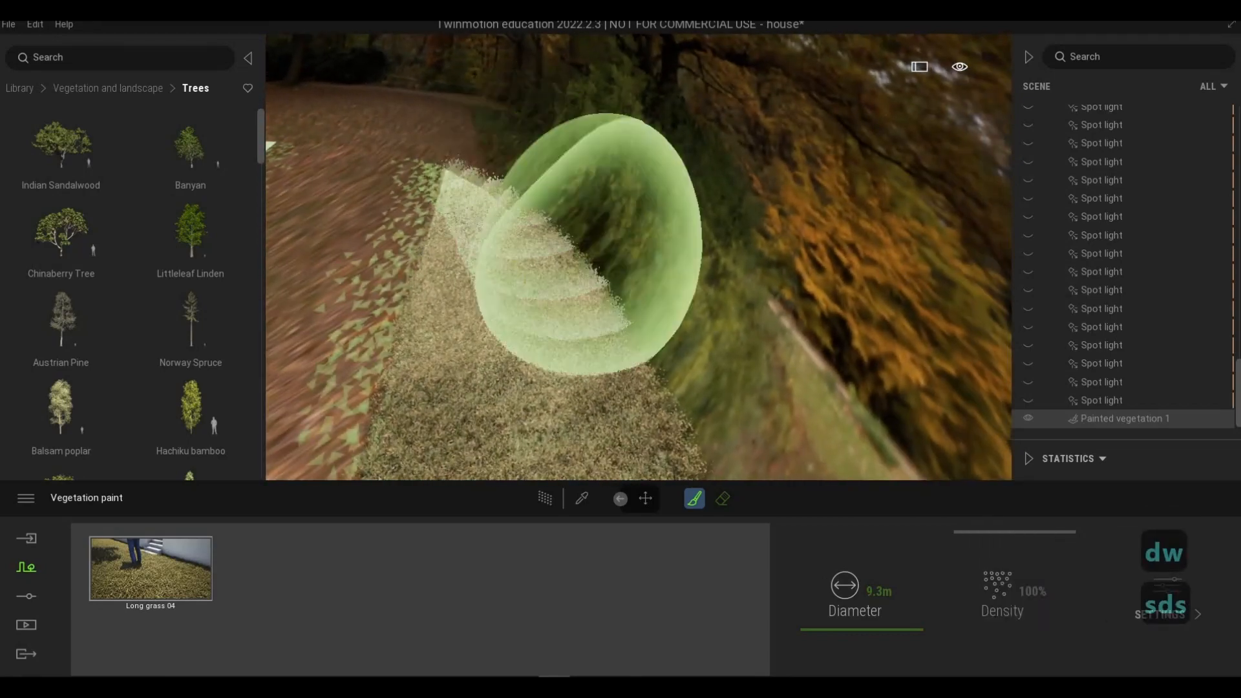
key(s)
key(d)
right_drag(621, 259, 771, 246)
Stop painting and turn off the isolation of the Grass object to show the whole house scene again.
key(a)
key(e)
key(w)
key(d)
key(e)
key(d)
key(Escape)
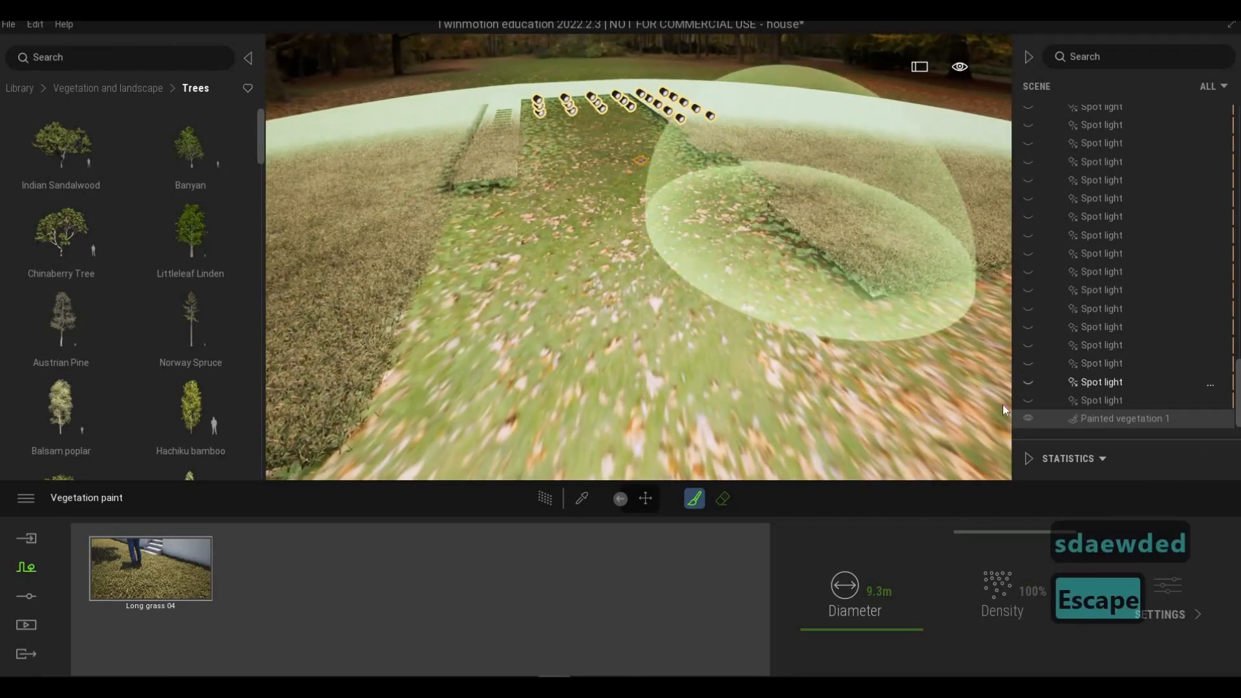
key(w)
right_drag(928, 324, 925, 158)
key(e)
key(d)
key(w)
click(925, 162)
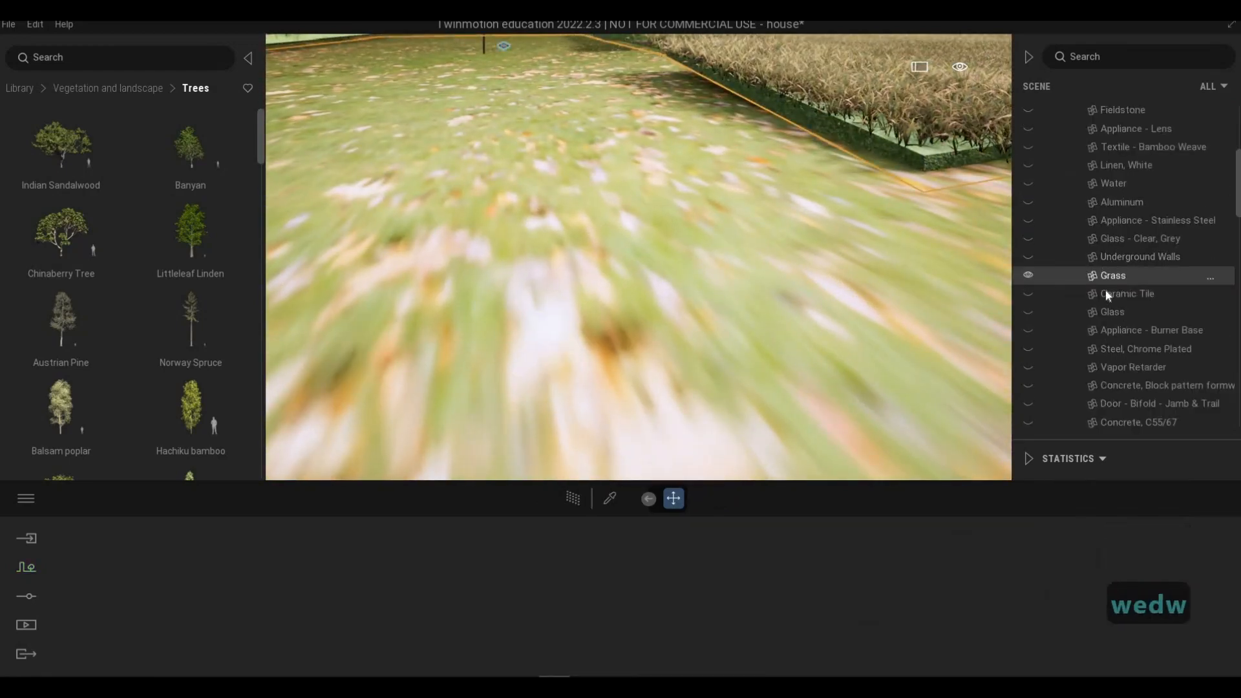
right_click(1105, 277)
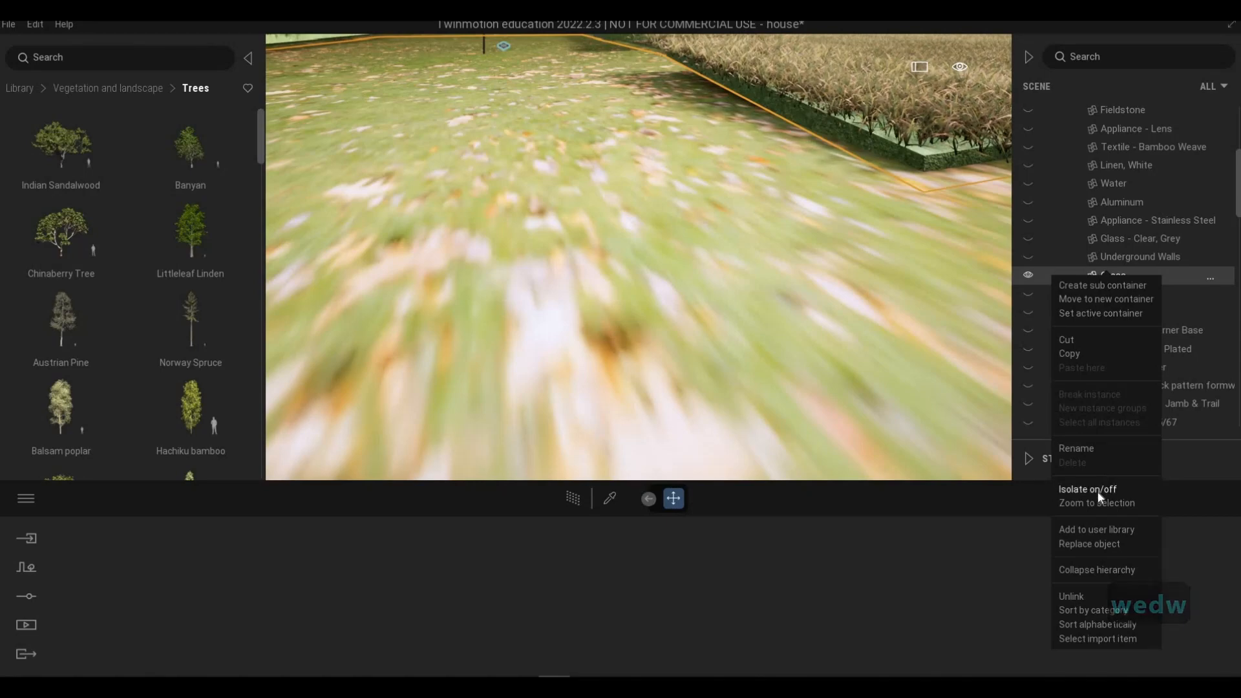
key(s)
right_drag(850, 262, 781, 303)
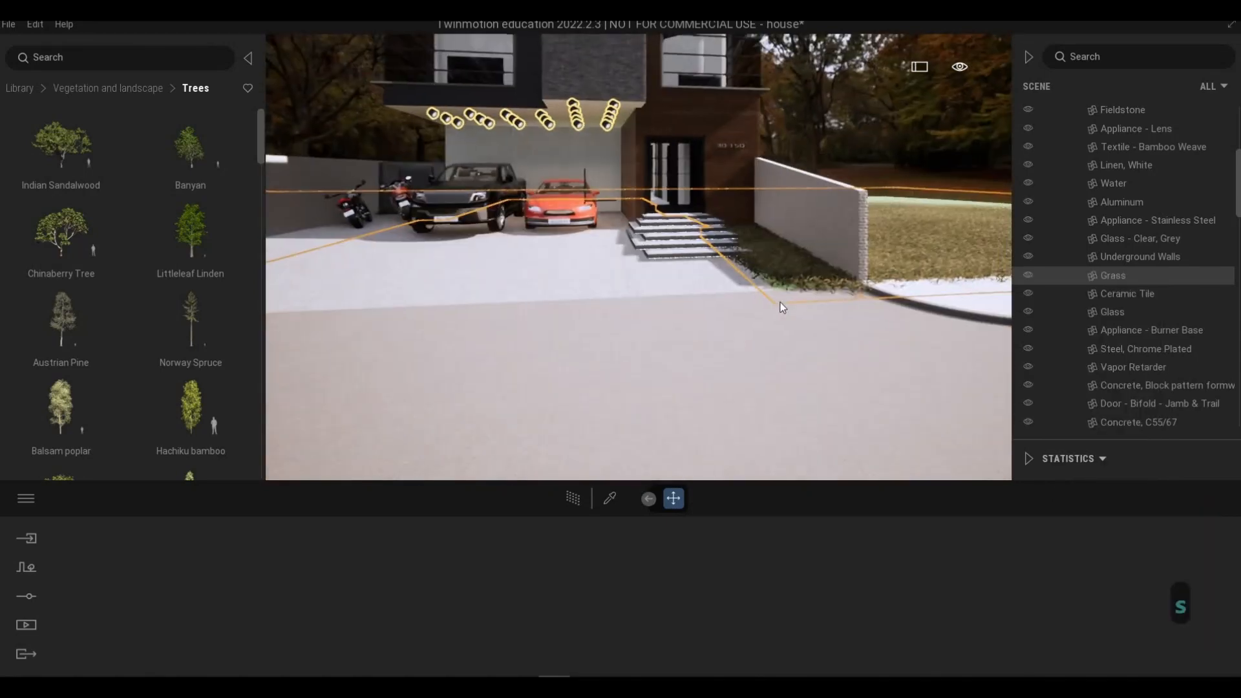
Select the painted grass beside the entrance steps and set its vegetation eraser to a 0.9 m diameter.
key(w)
key(d)
key(q)
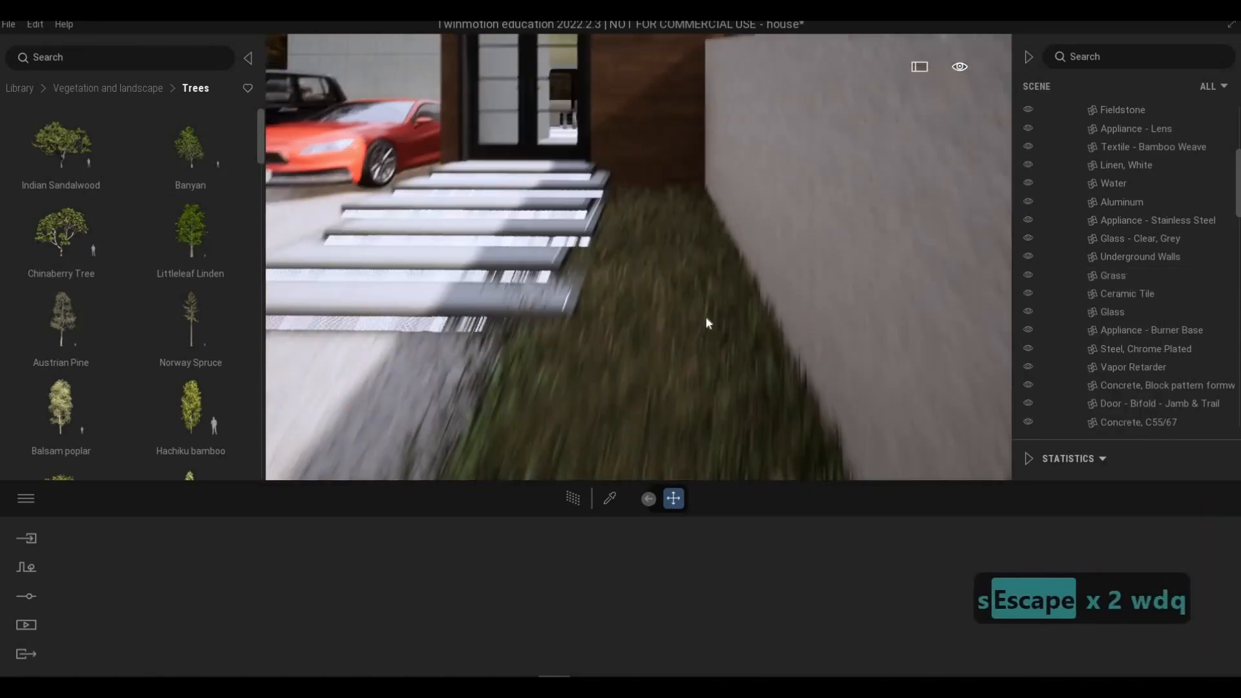
key(a)
key(s)
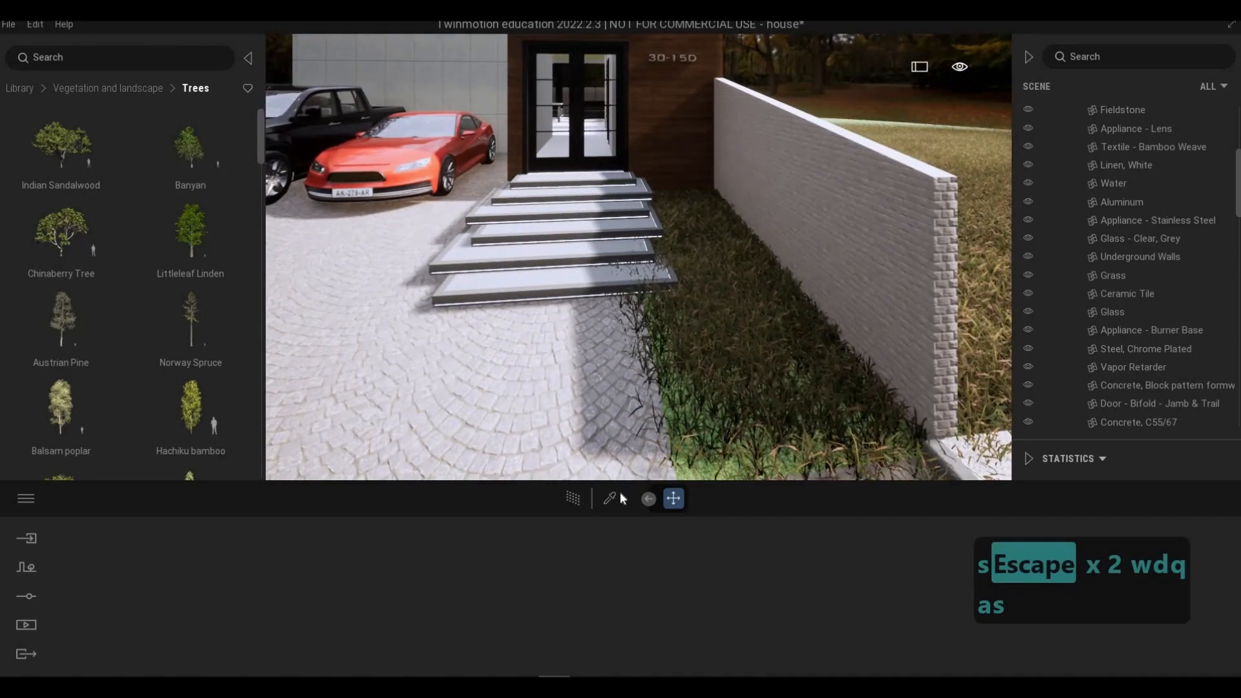
click(705, 479)
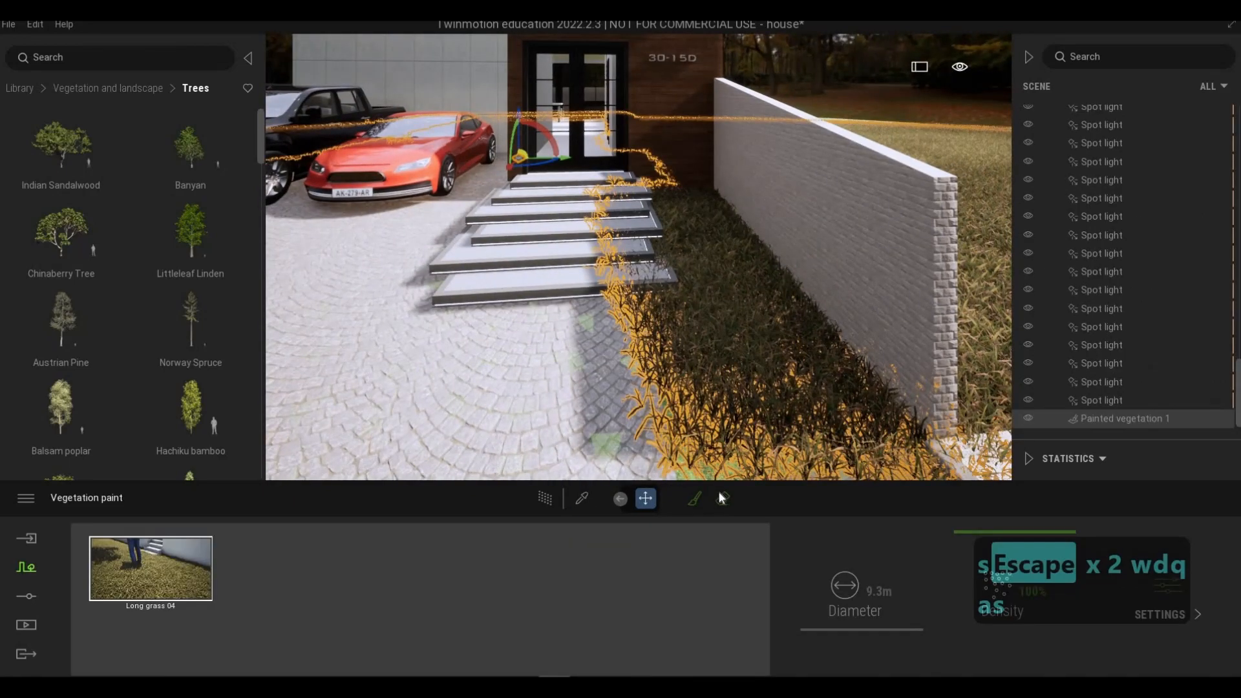
click(721, 497)
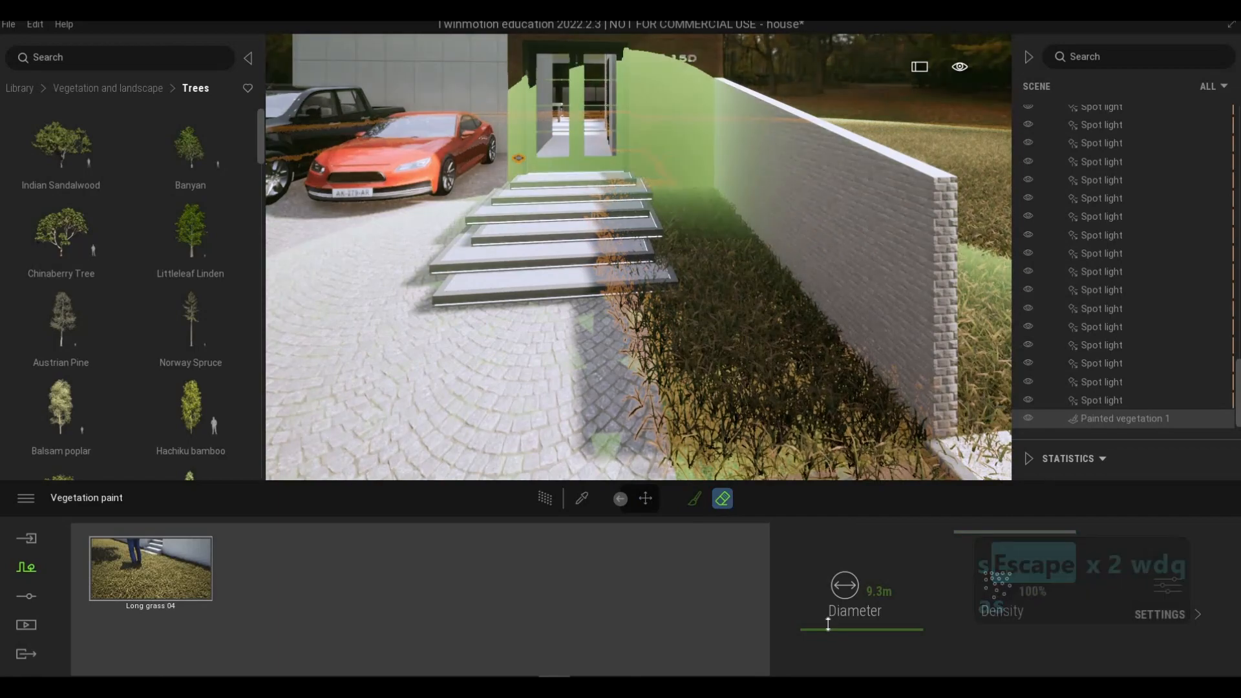
drag(826, 632, 813, 638)
Erase the stray grass at the kerb beside the brick wall and over the entrance steps.
key(s)
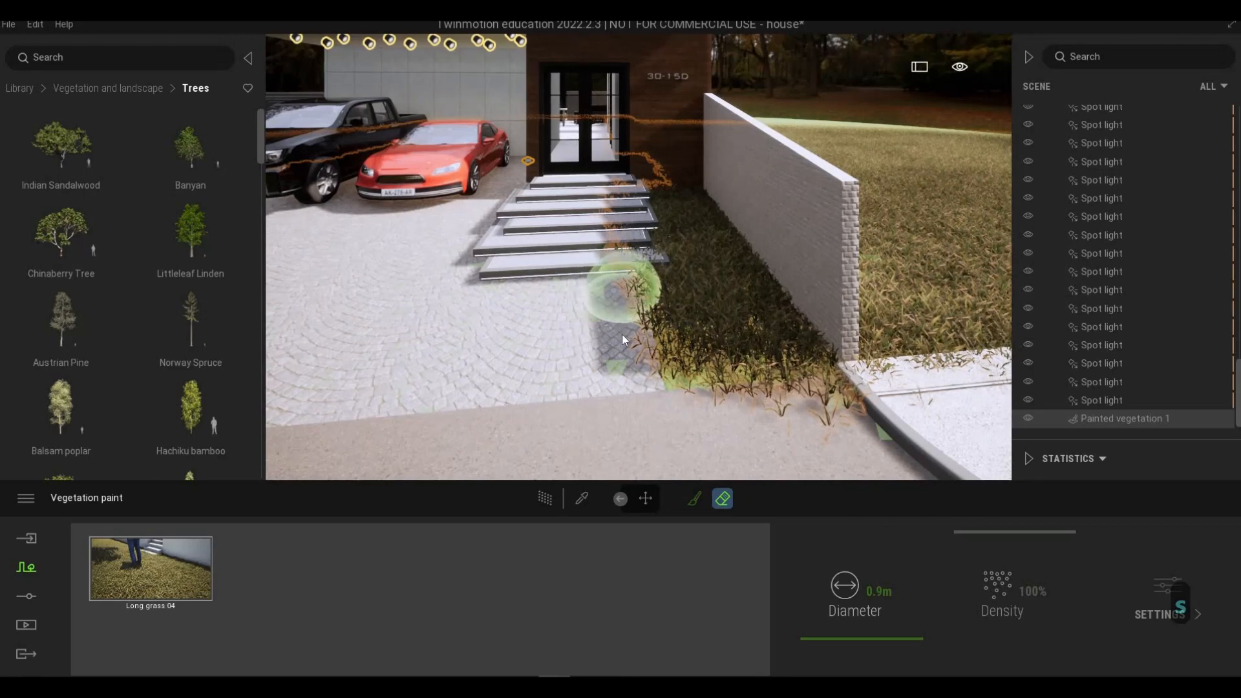
mouse_move(825, 402)
mouse_down()
mouse_move(760, 413)
mouse_move(922, 390)
mouse_up()
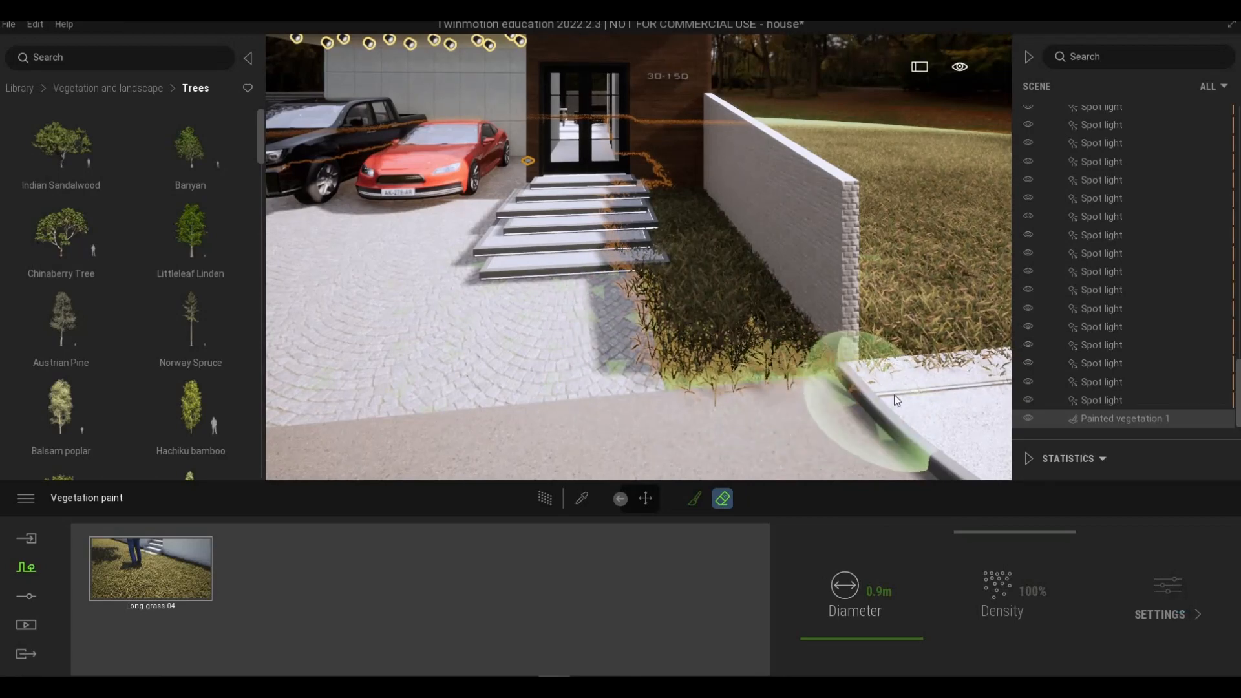
key(a)
key(w)
key(d)
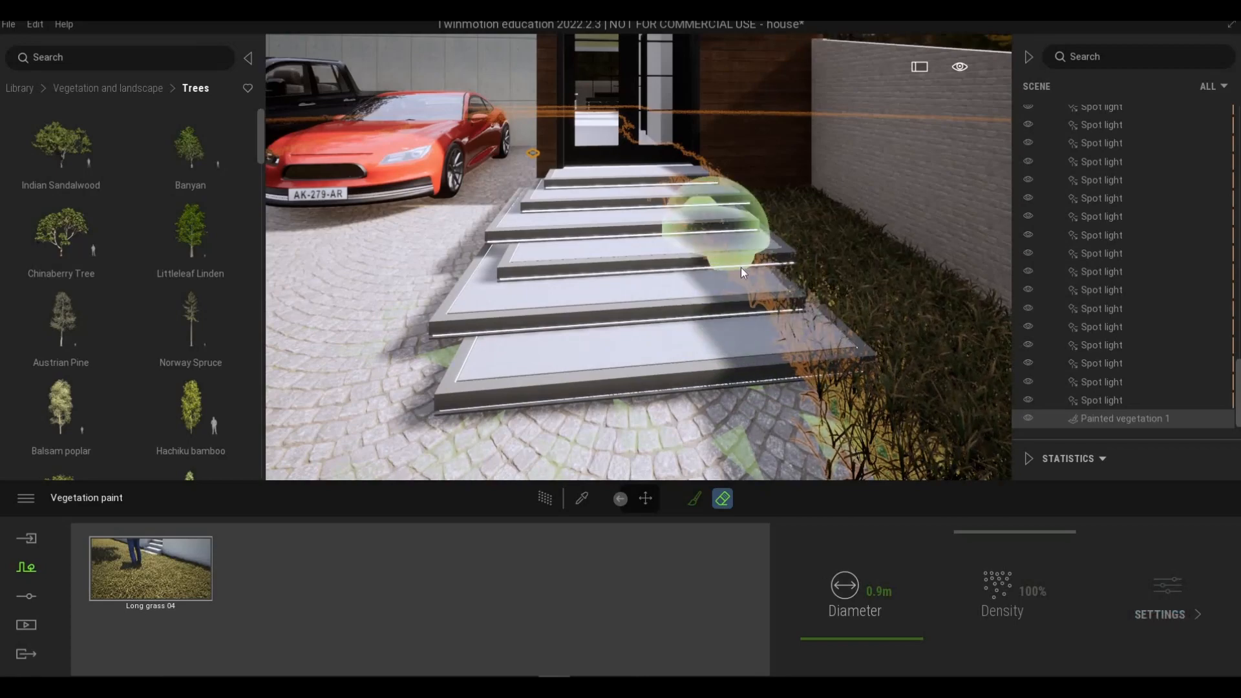
Erase the grass spilling onto the sidewalk in front of the lawn beyond the entrance wall.
key(s+d)
key(s+d)
key(s+d)
key(s+d)
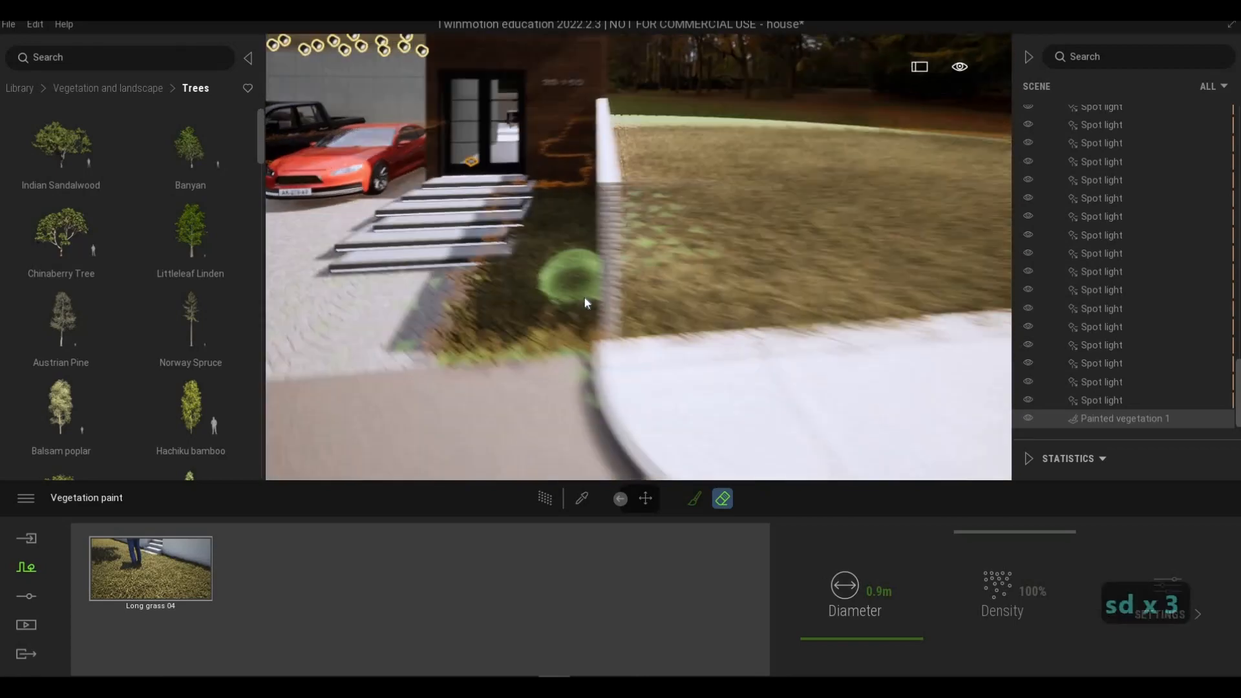
key(d+w)
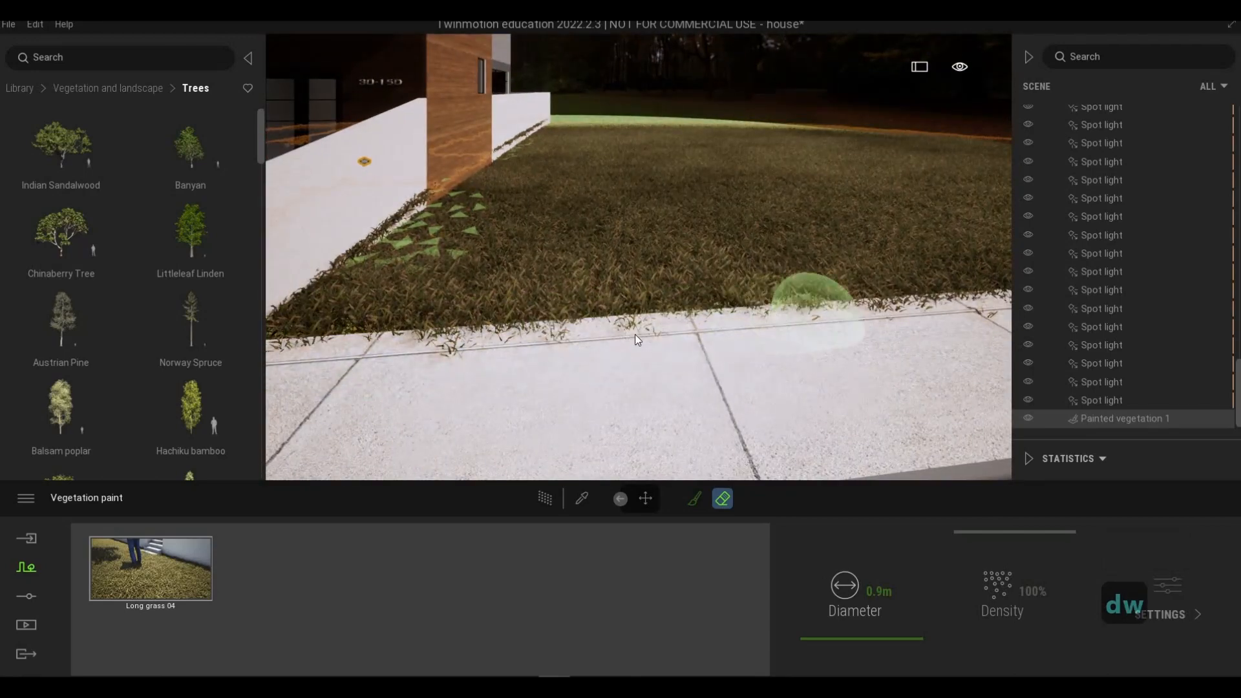
key(d)
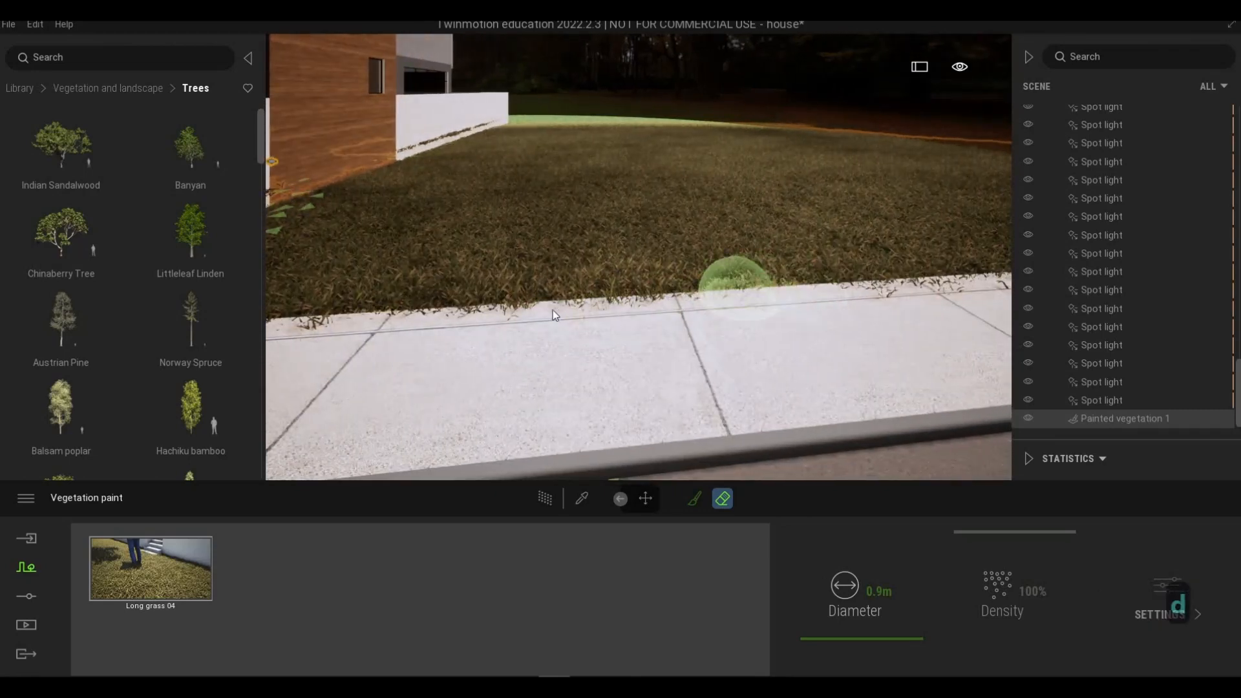
key(d)
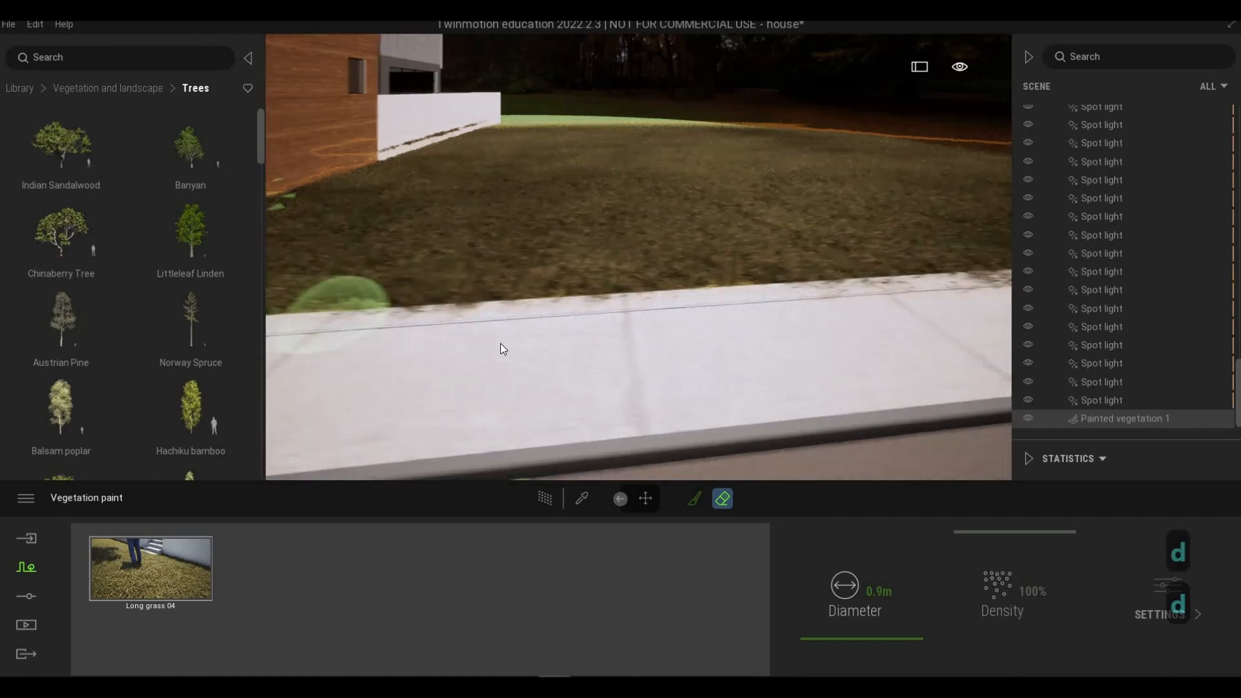
Continue erasing the grass overhanging the same sidewalk toward the lawn's outer corner.
key(w)
key(d)
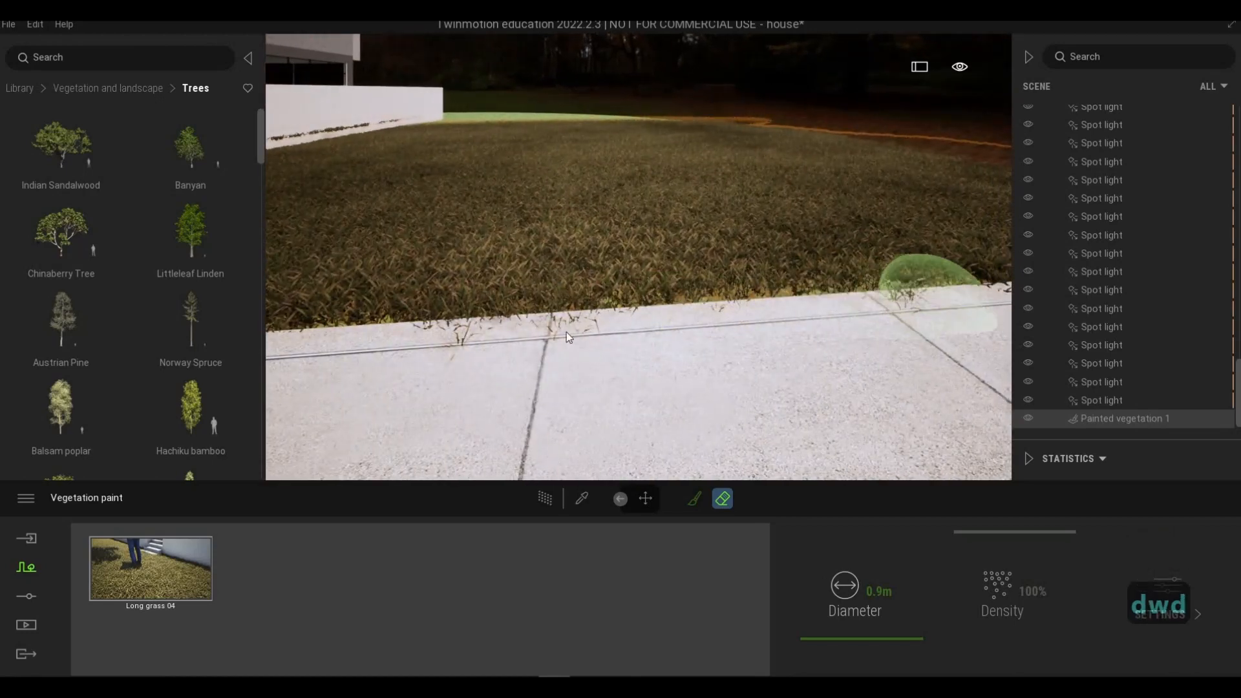
key(s)
key(d)
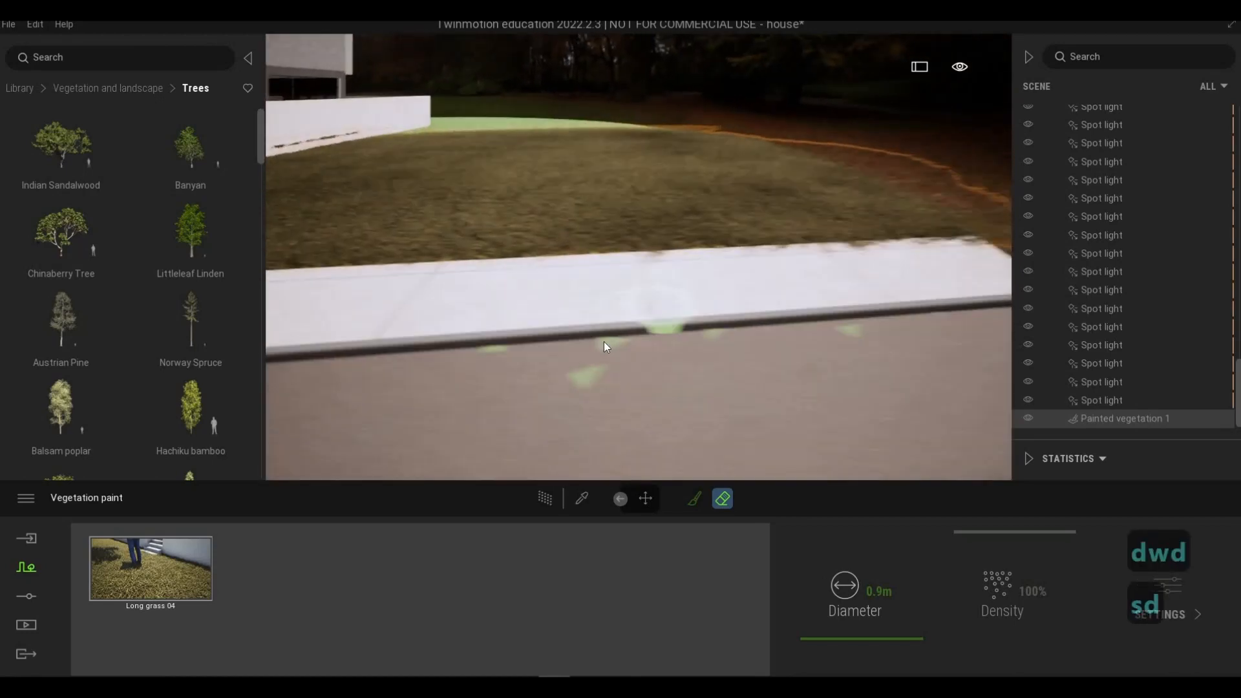
key(q)
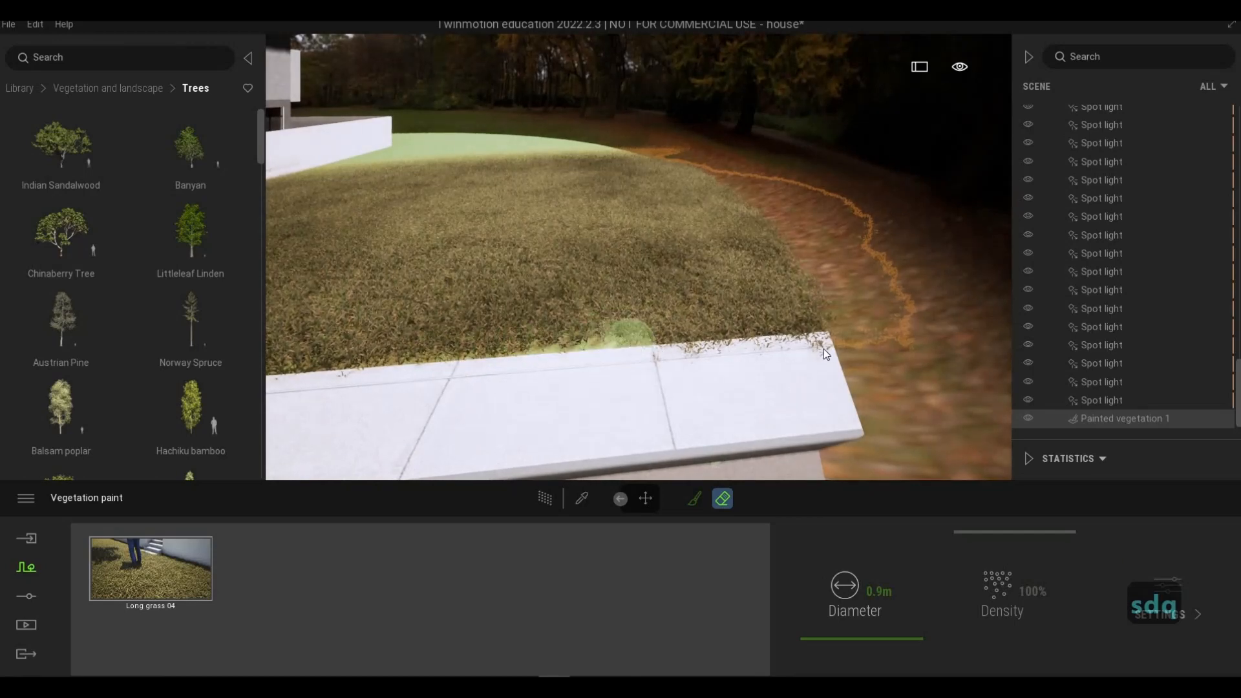
key(a)
key(a)
key(a)
key(s)
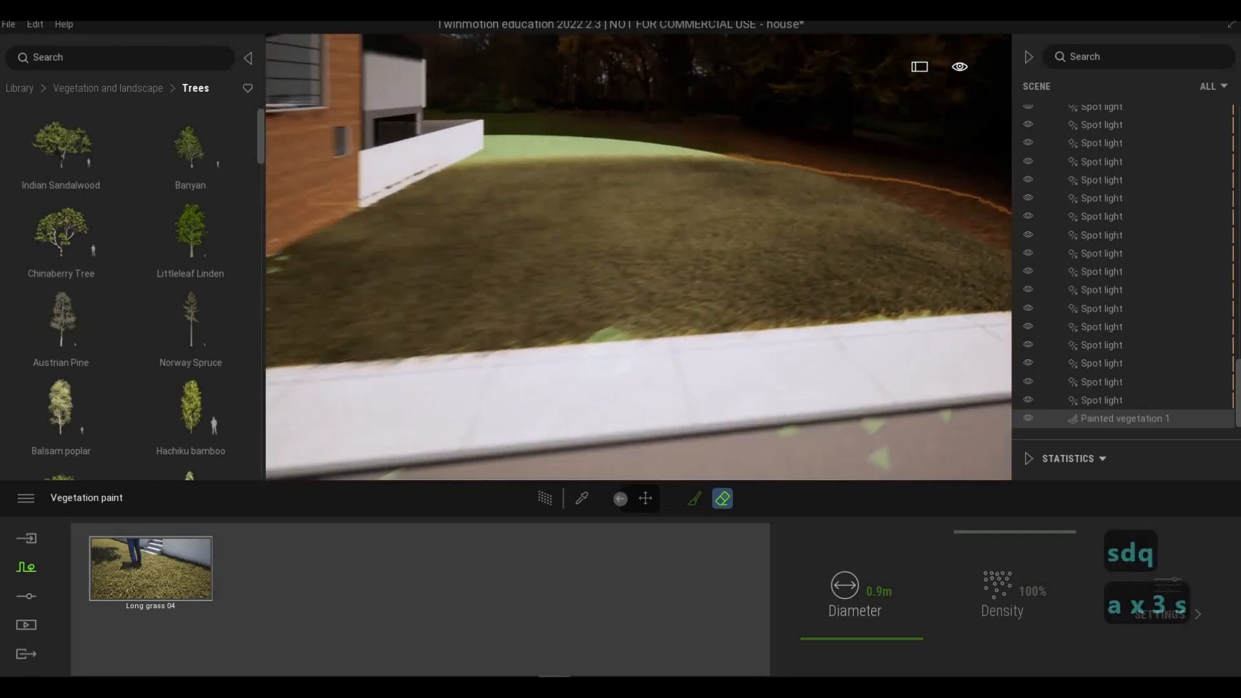
Erase stray grass at the end of the opposite driveway wall and along the adjoining lawn's sidewalk.
right_drag(577, 343, 561, 340)
key(w)
key(w)
key(w)
key(w)
key(w)
key(w)
key(w)
key(w)
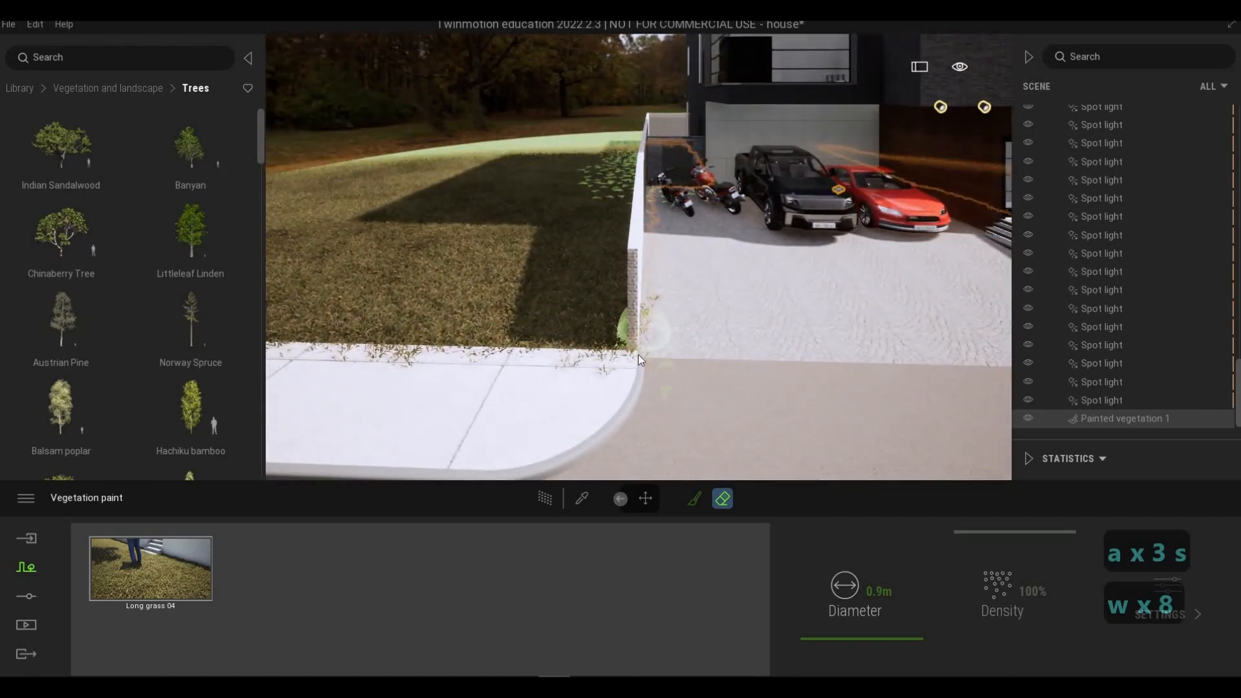
key(a)
key(a)
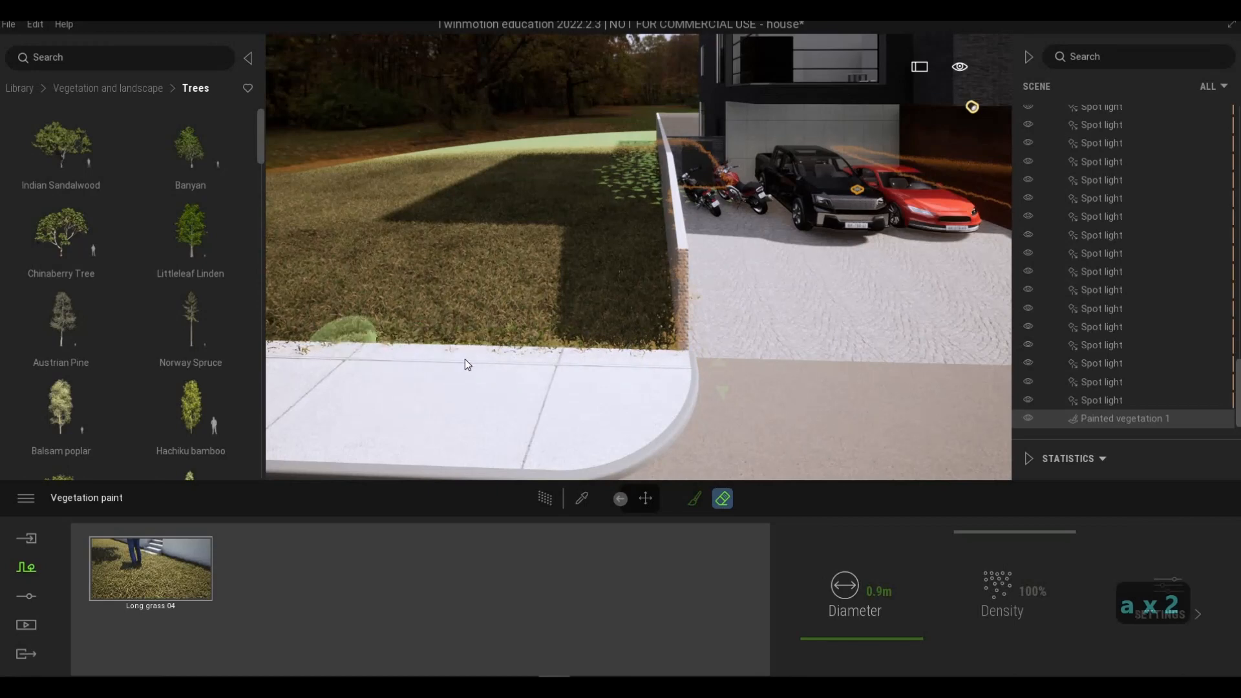
key(a)
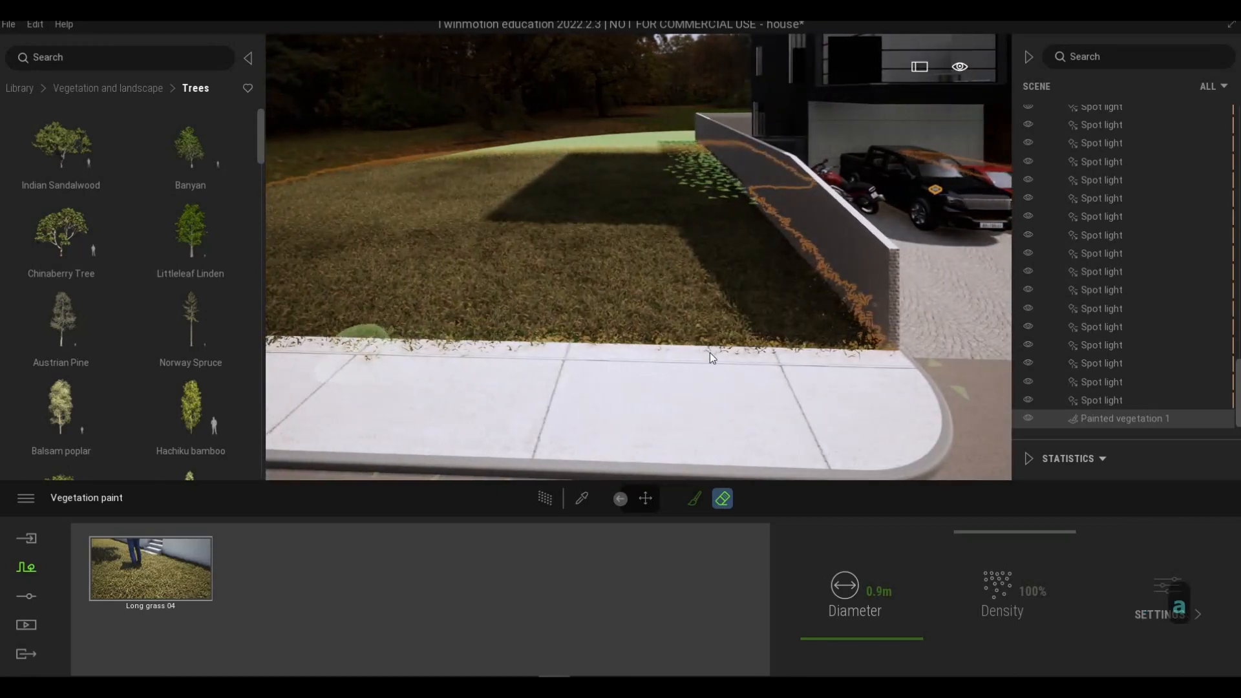
Inspect the carport's side gate and the side yard behind it for stray grass.
key(d)
key(w)
key(w)
key(q)
key(q)
key(q)
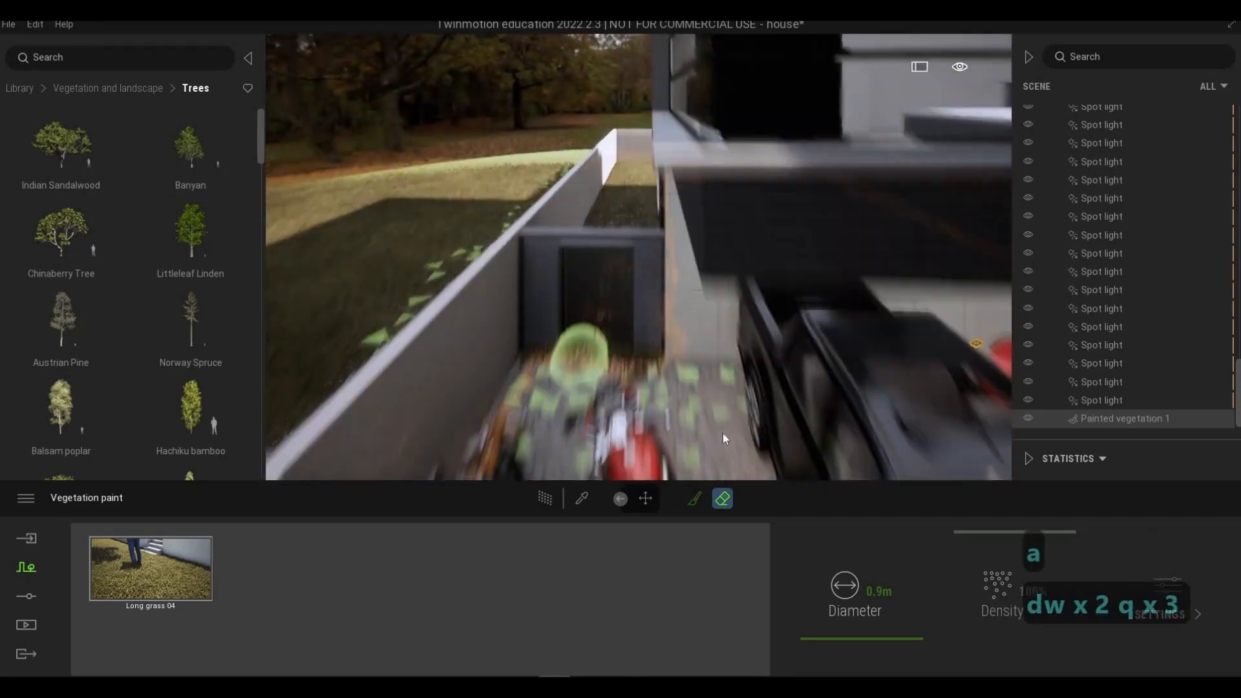
key(a)
key(e)
key(d)
key(s)
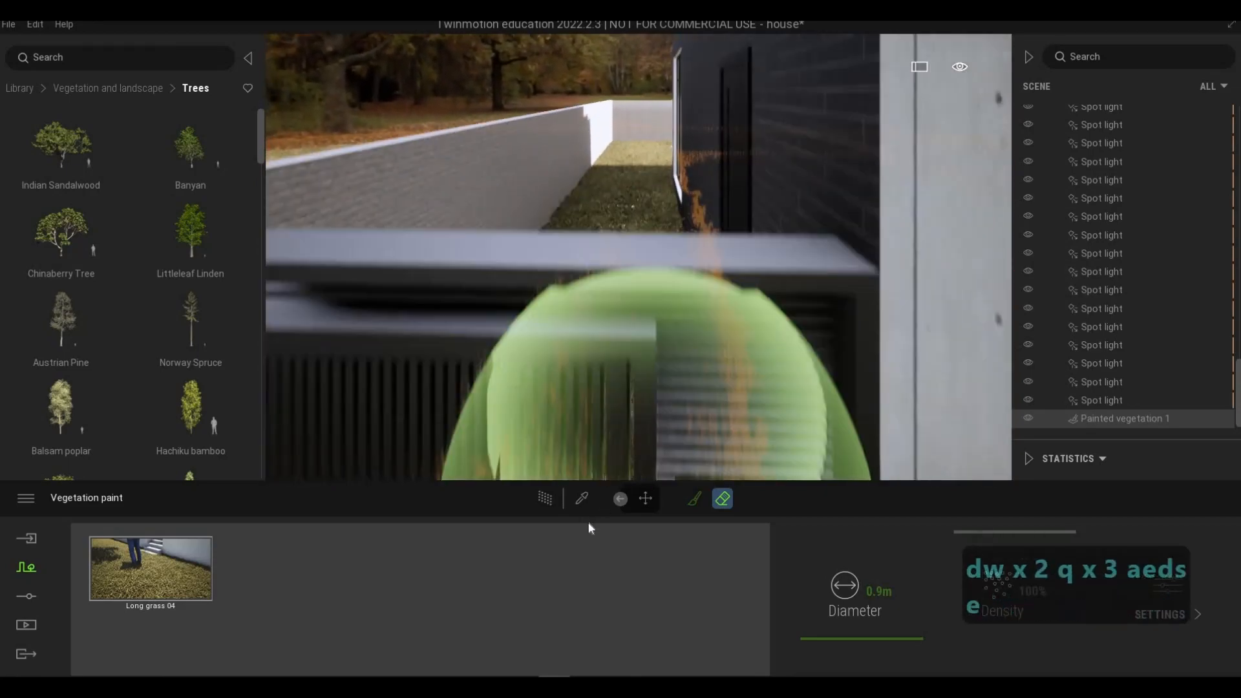
key(e)
key(w)
key(s)
key(s)
key(s)
key(a)
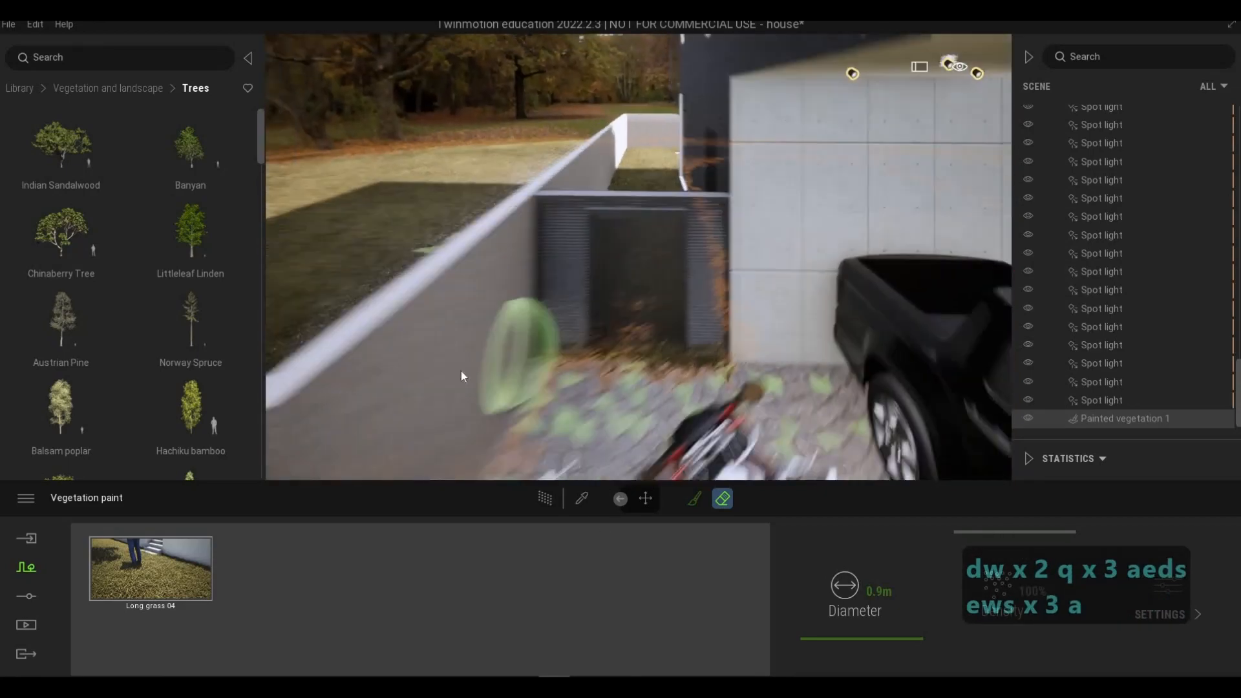
Check the front sidewalk edge of the lawn beside the carport wall for leftover grass.
key(a)
key(s)
key(s)
key(s)
key(s)
key(s)
key(s)
key(s)
key(s)
key(s)
key(s)
key(s)
key(s)
key(s)
key(s)
key(s)
key(s)
key(s)
key(s)
key(s)
key(s)
key(s)
key(s)
key(s)
key(s)
key(s)
key(s)
key(s)
key(s)
key(s)
key(s)
key(s)
key(s)
key(s)
key(s)
key(s)
key(s)
key(s)
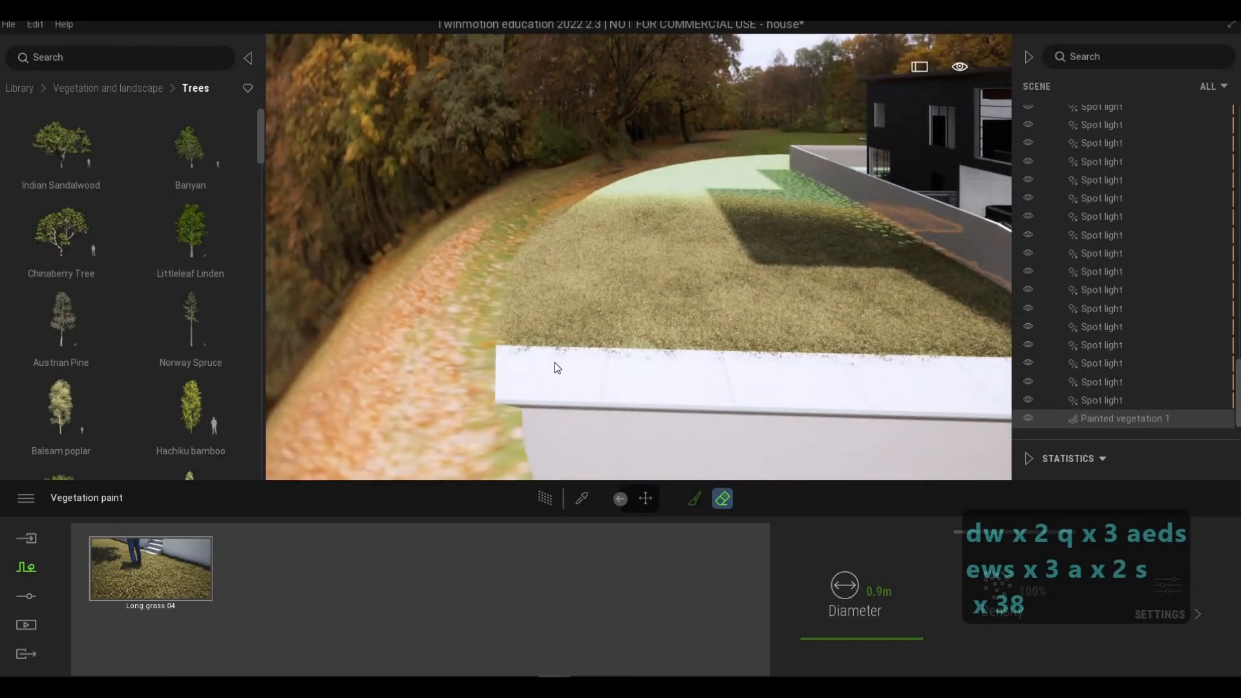
key(d)
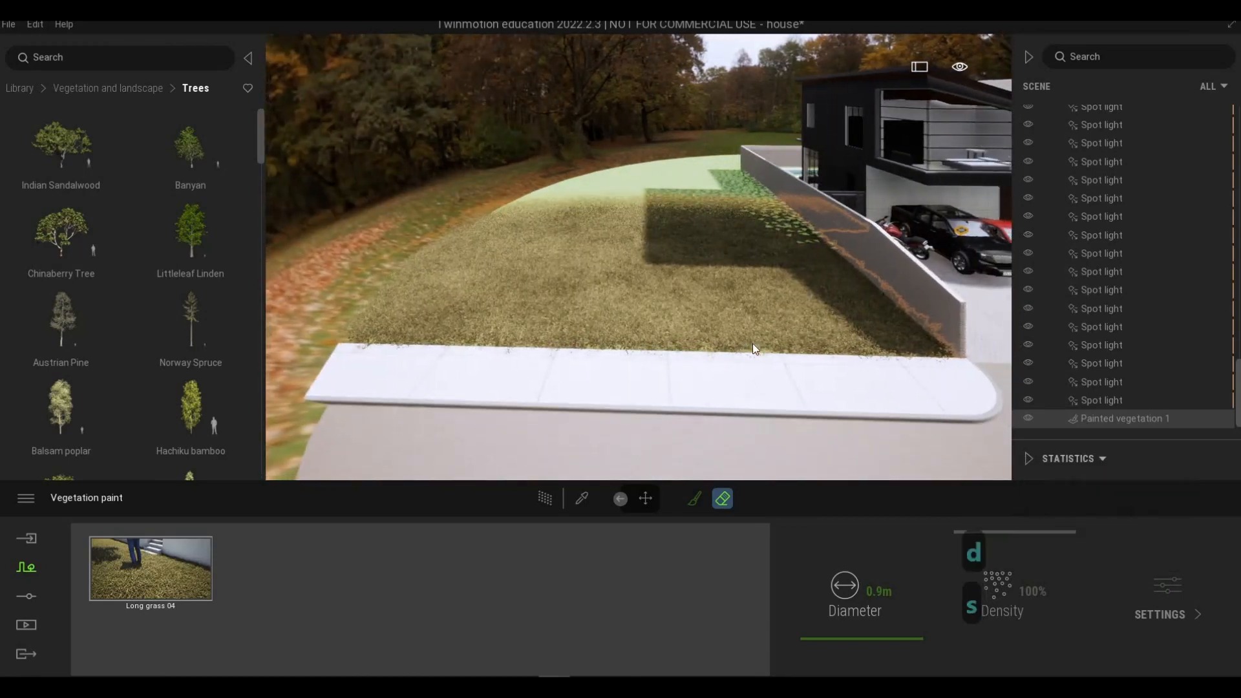
Erase the grass overhanging the sidewalk across the road, beginning at the end nearest the carport-side lawn.
key(s)
key(s)
key(s)
key(s)
key(s)
key(s)
key(s)
key(s)
key(s)
key(s)
key(s)
key(s)
key(a)
key(e)
key(w)
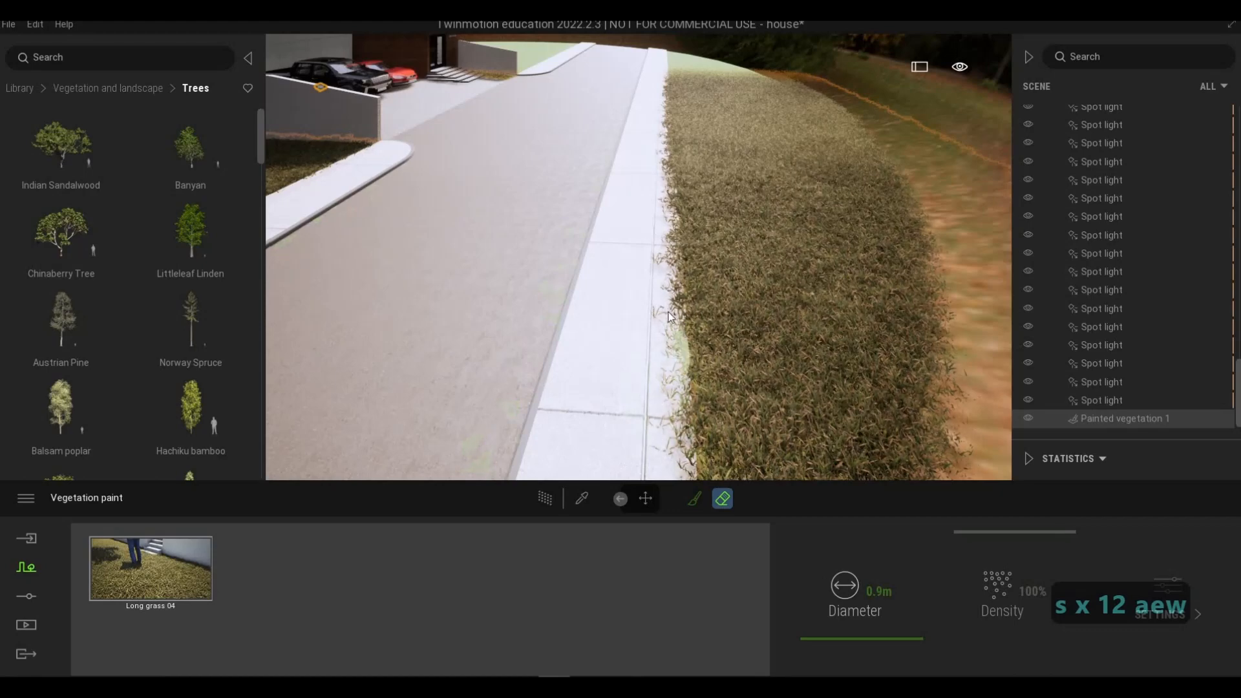
key(s)
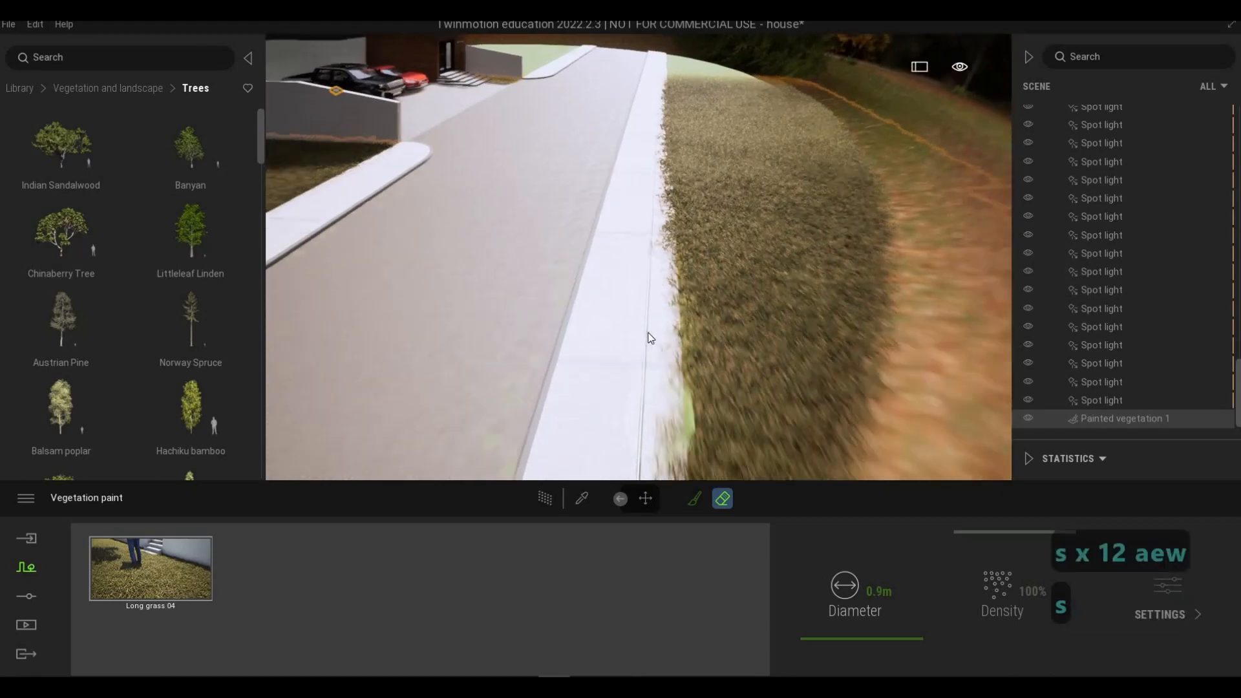
key(s)
key(e)
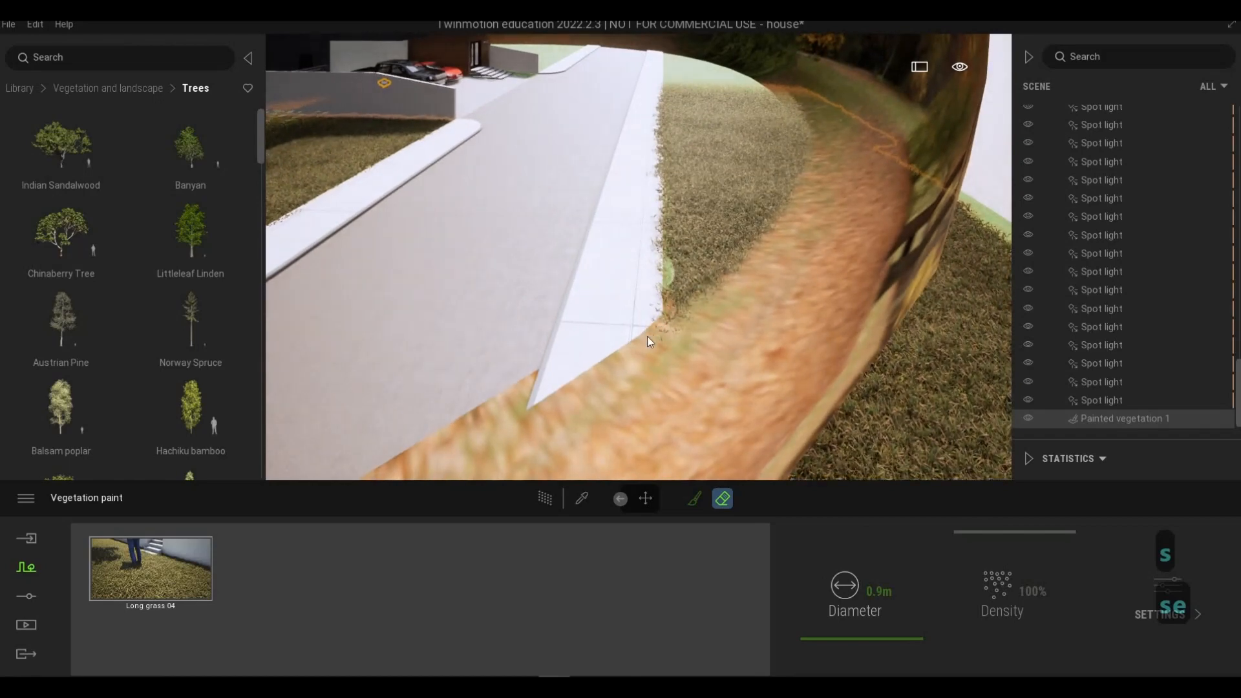
key(w)
key(q)
drag(662, 280, 672, 173)
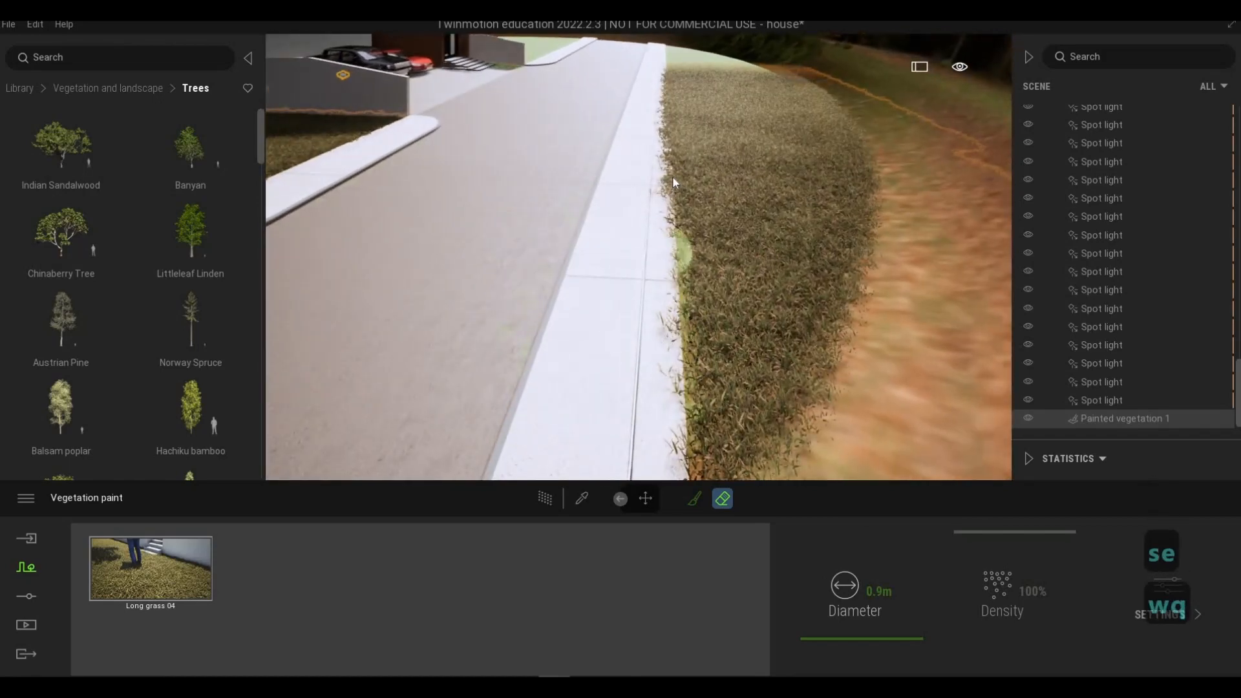
Continue erasing the grass along the middle stretch of the opposite sidewalk, facing the driveway and entrance steps.
key(w)
key(q)
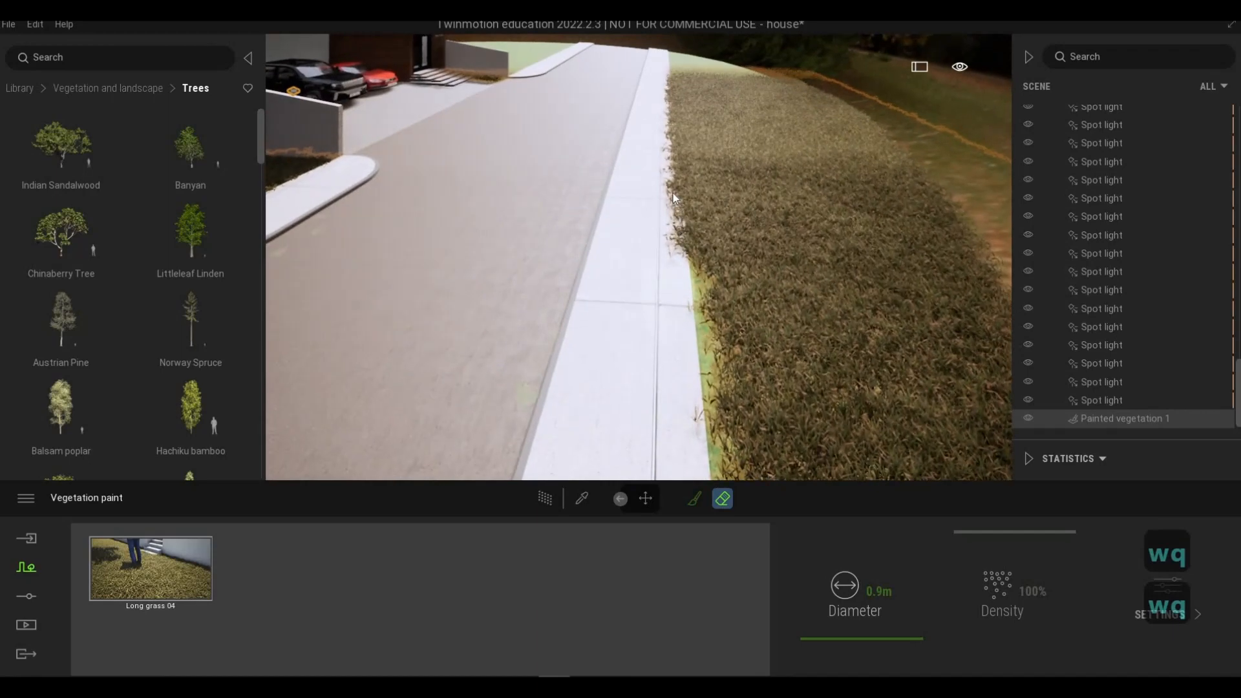
key(w)
key(q)
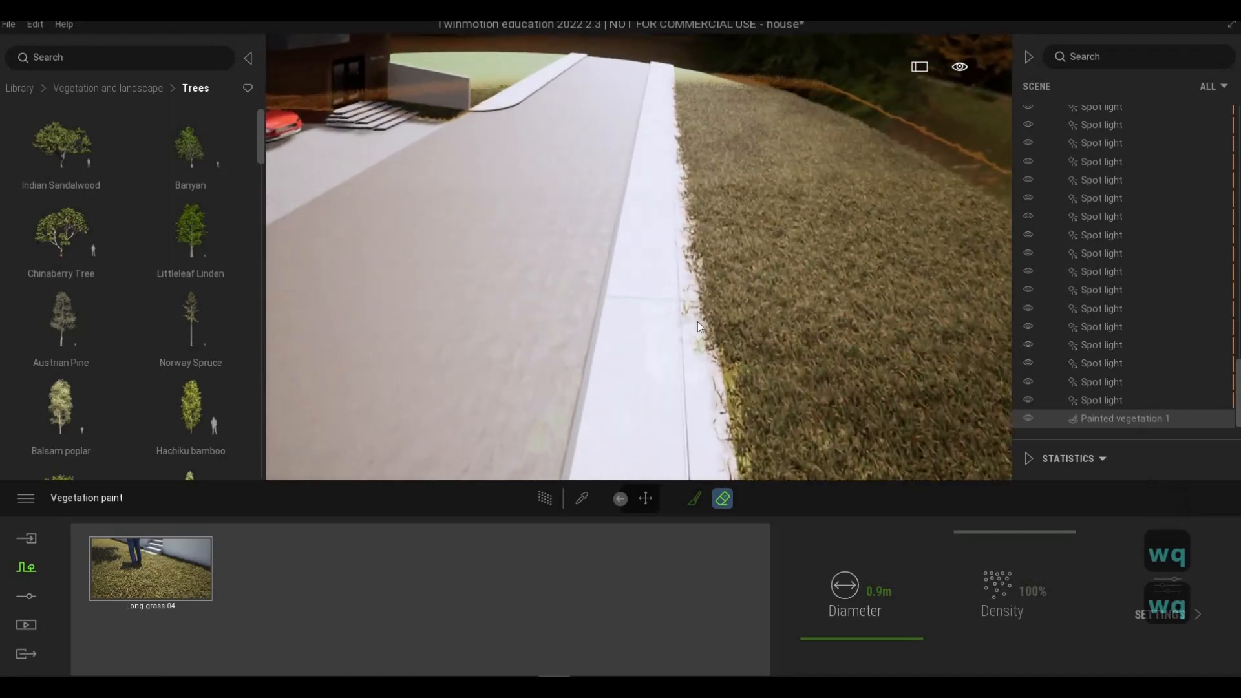
mouse_move(698, 327)
mouse_down()
mouse_move(679, 141)
mouse_move(684, 353)
mouse_move(643, 373)
mouse_up()
key(w)
key(d)
key(q)
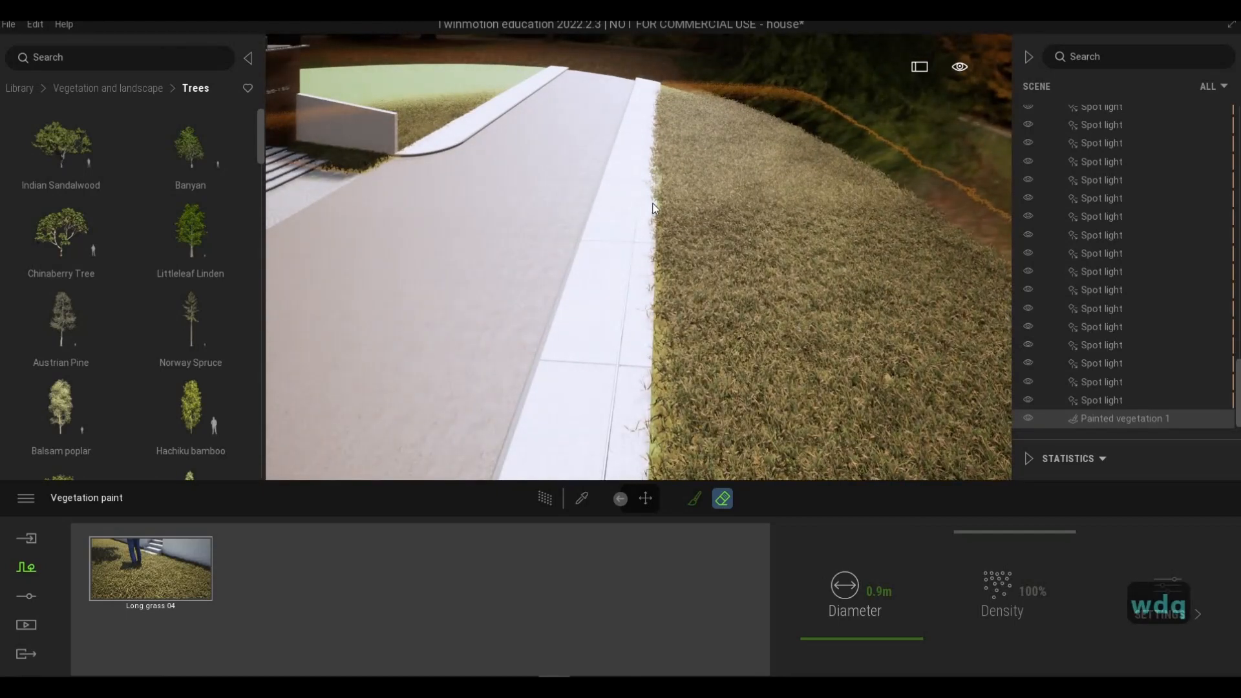
Erase the overhanging grass up to the far end of the opposite sidewalk and finish editing the painted grass.
key(w)
key(q)
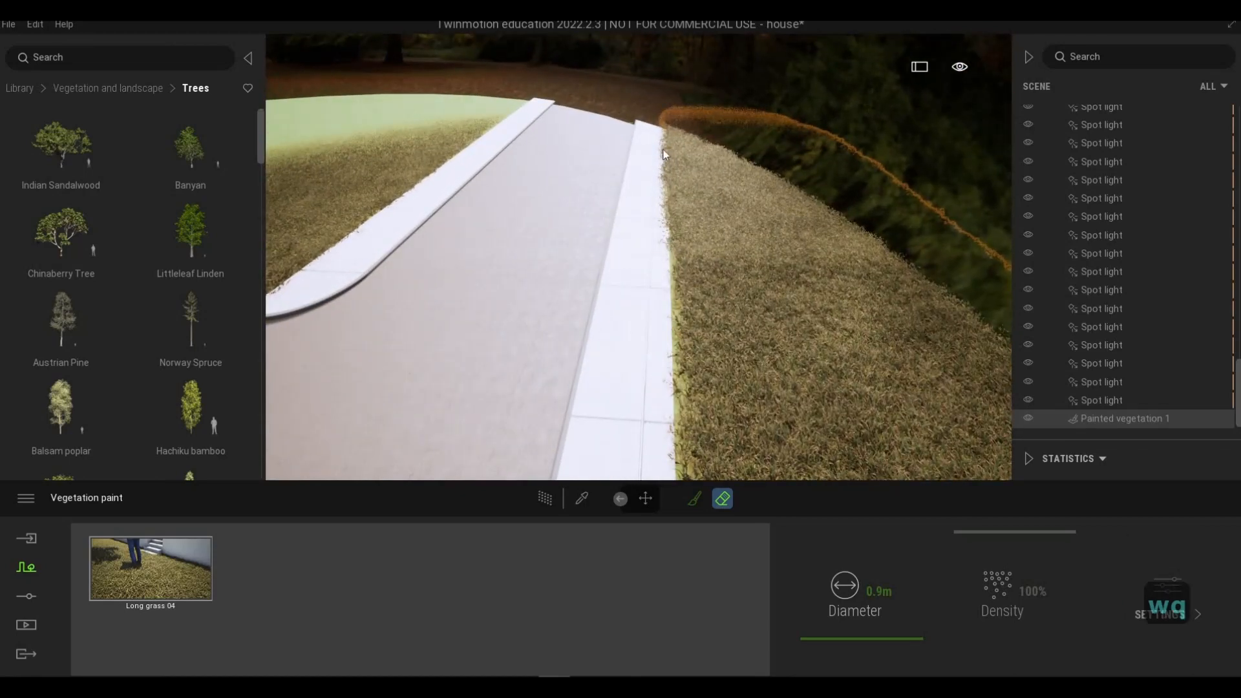
mouse_move(664, 160)
mouse_down()
mouse_move(668, 455)
mouse_move(673, 441)
mouse_move(652, 419)
mouse_up()
key(w)
key(q)
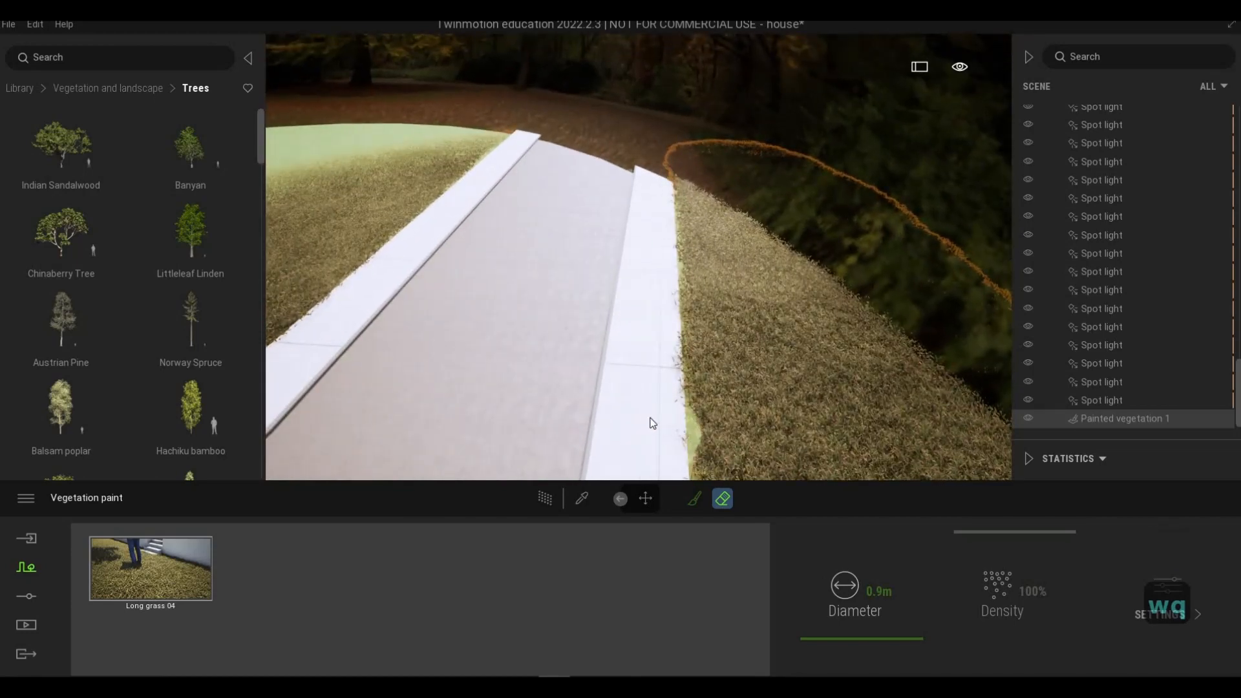
mouse_move(630, 427)
right_down()
mouse_move(683, 416)
mouse_move(561, 358)
mouse_move(626, 349)
right_up()
key(e)
key(Escape)
key(Escape)
Start a new vegetation paint set and add the Indian Sandalwood and Japanese white larch trees to it.
key(w)
key(a)
key(e)
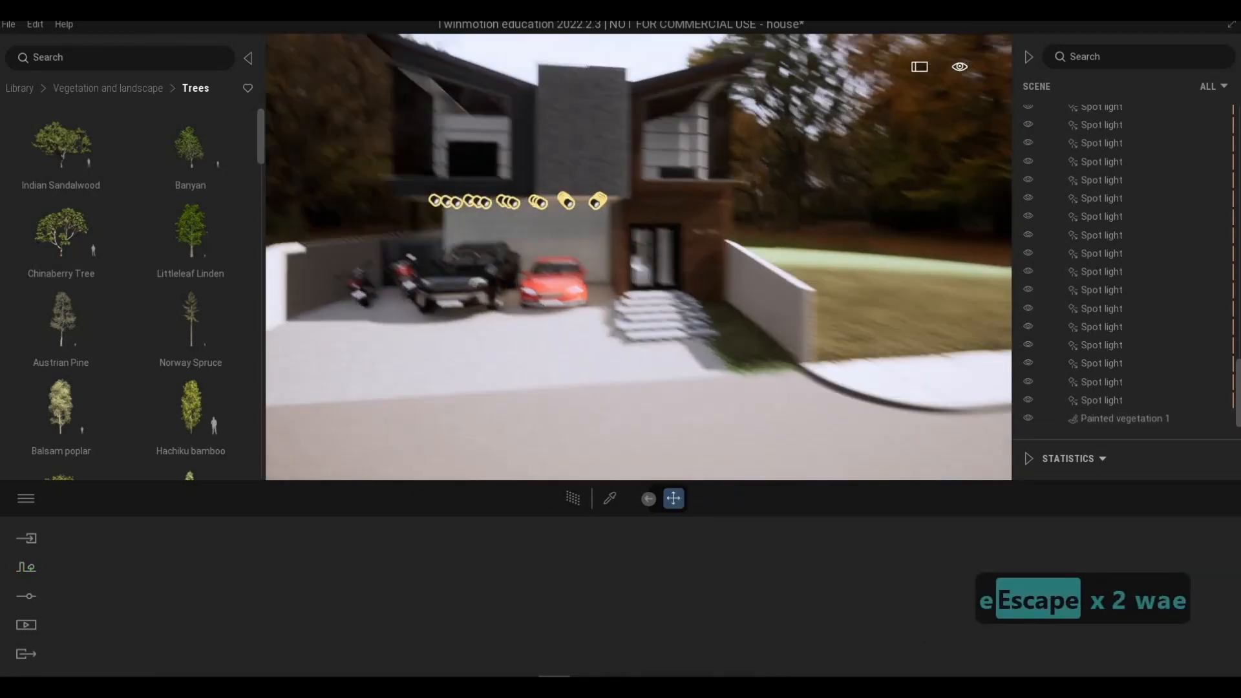
key(s)
key(s)
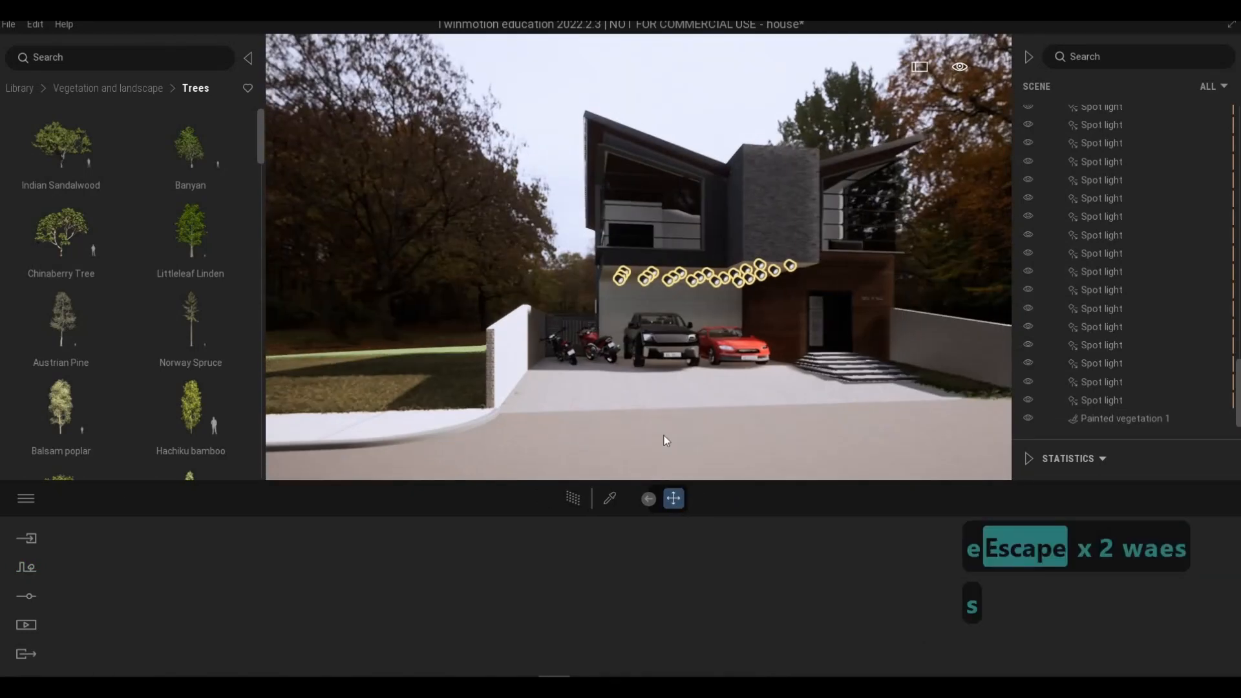
key(d)
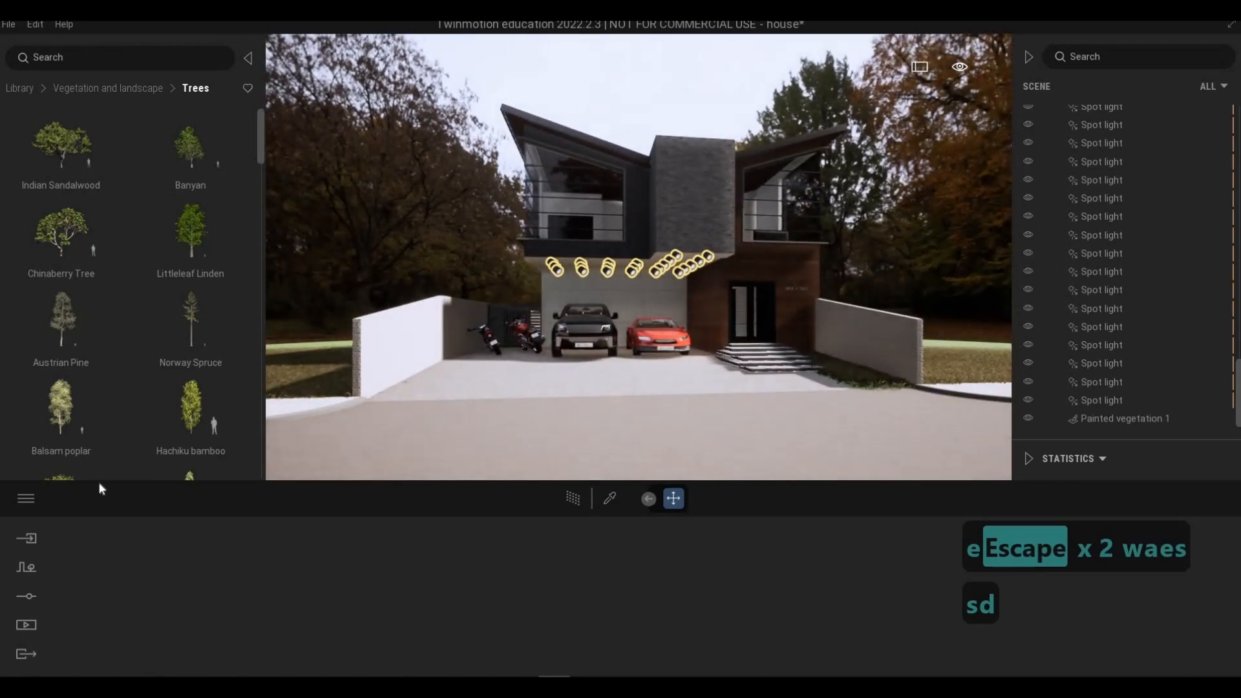
click(26, 567)
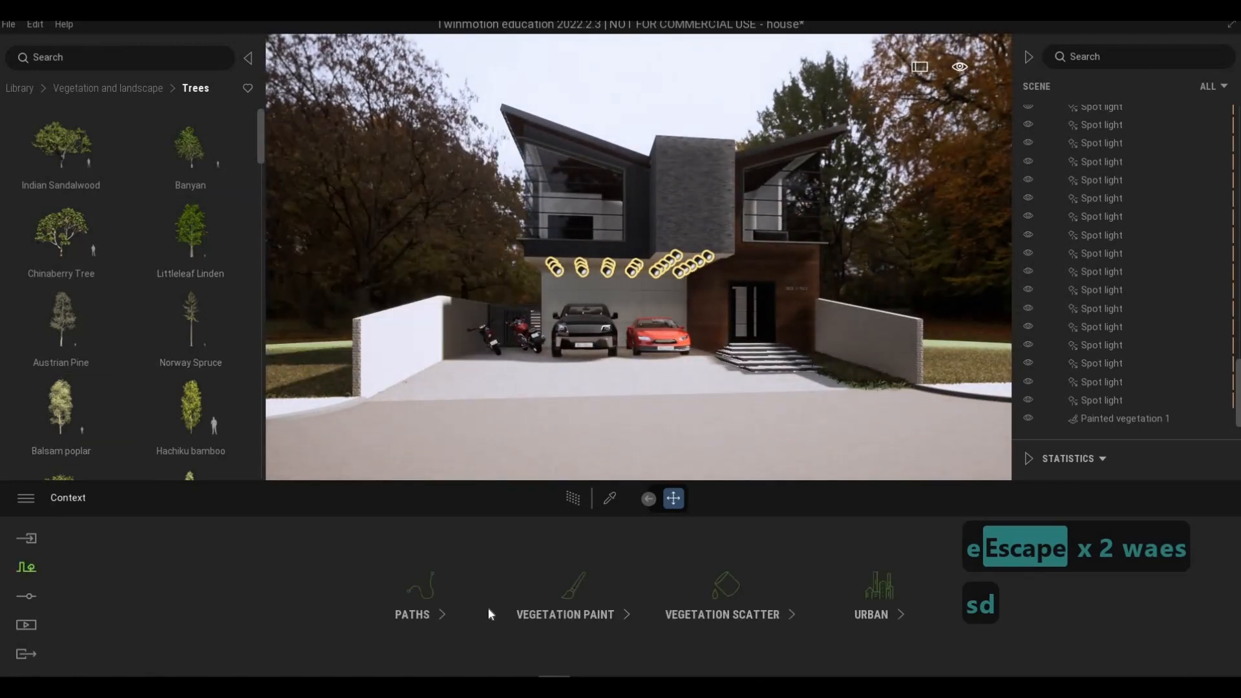
click(560, 615)
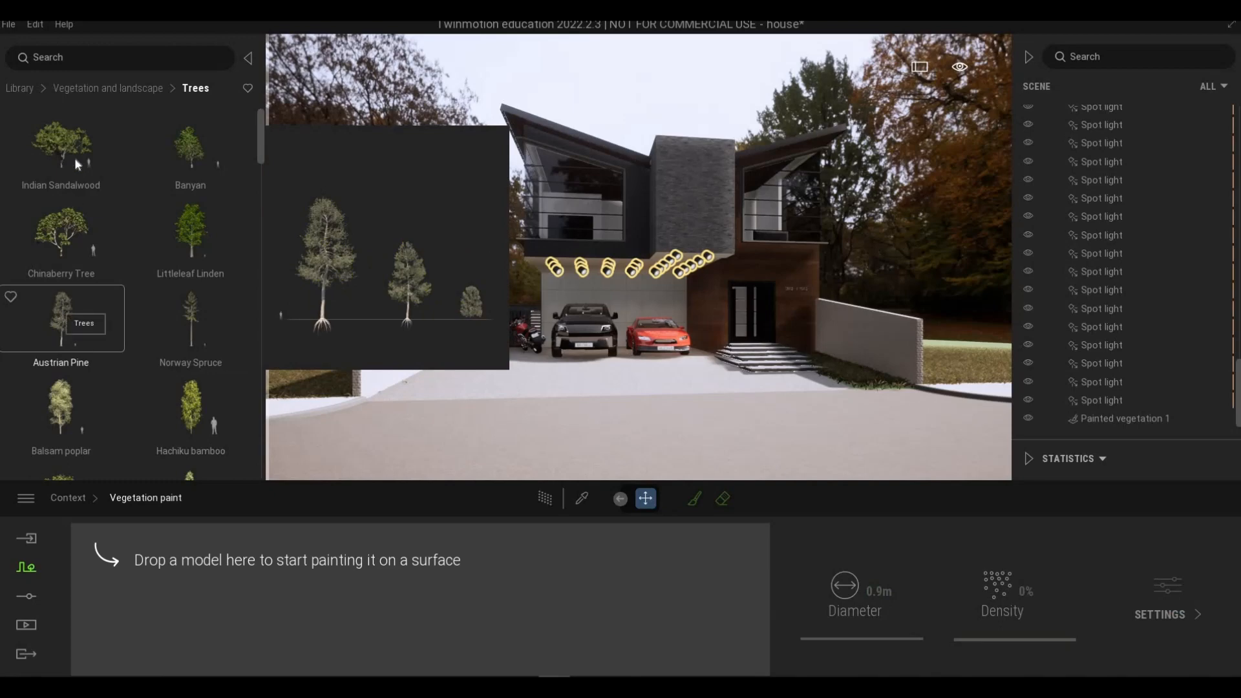
drag(75, 158, 194, 600)
scroll(68, 231, down, 1)
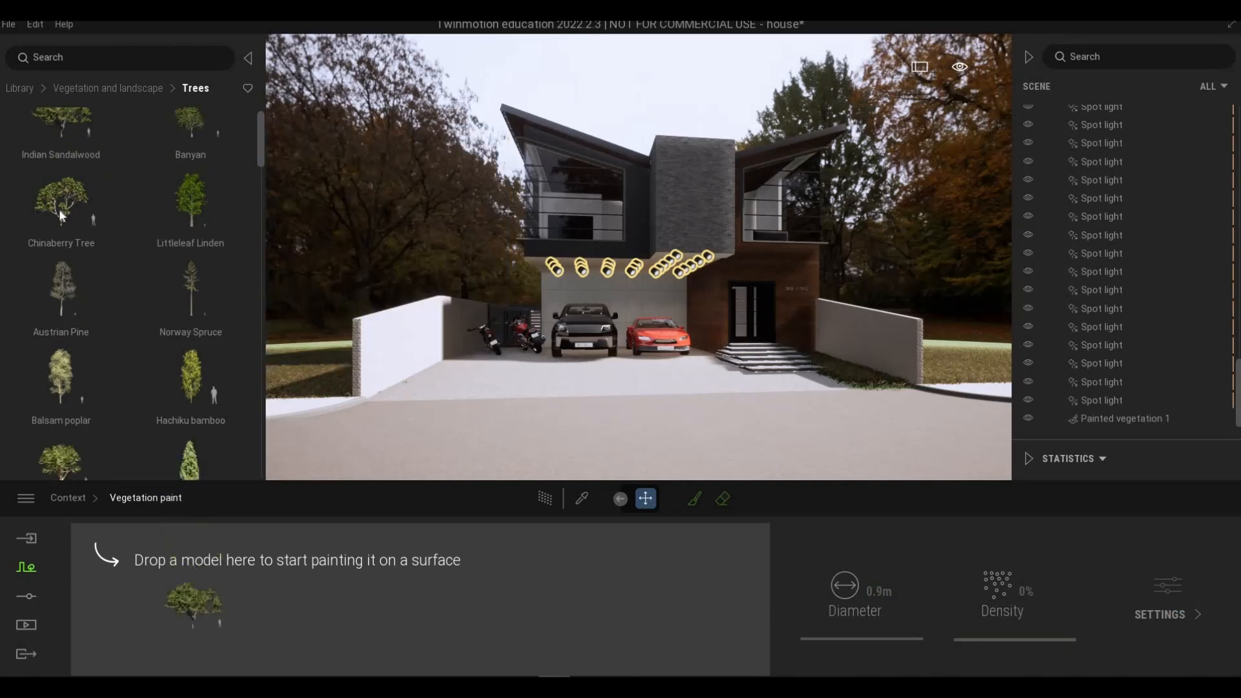
click(257, 224)
scroll(202, 307, up, 4)
mouse_move(202, 309)
mouse_down()
mouse_move(269, 531)
mouse_move(262, 542)
mouse_move(254, 530)
mouse_up()
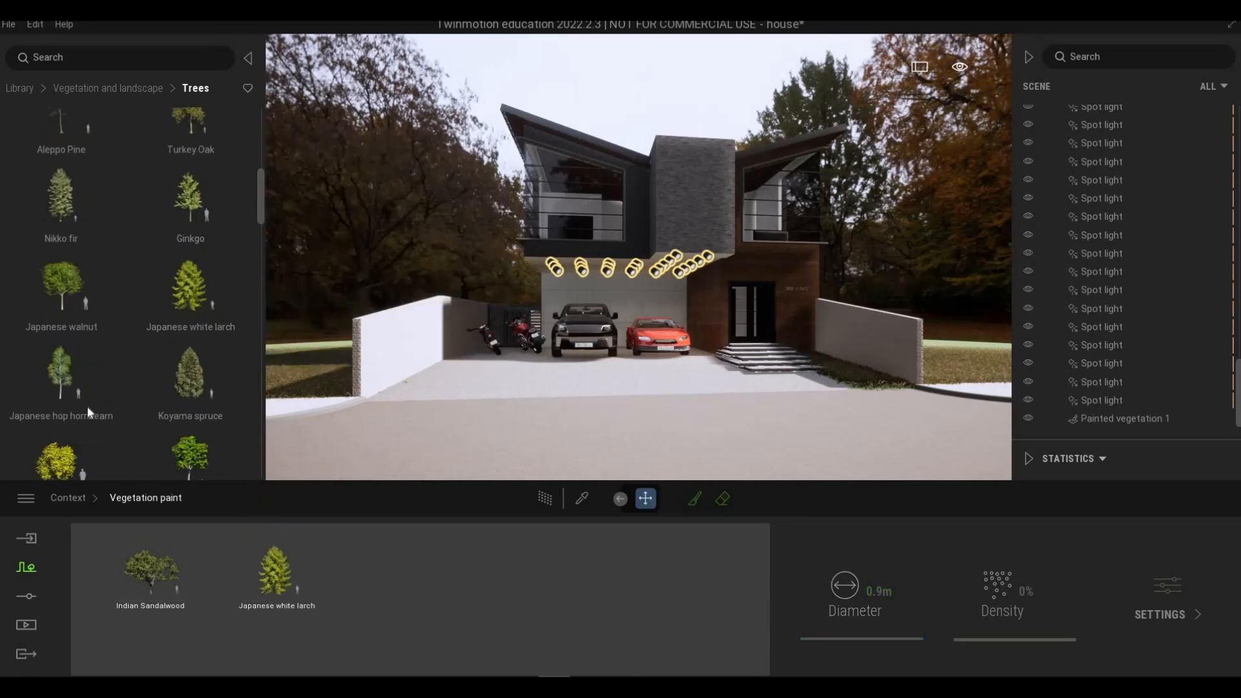
Add the Koyama spruce and Southern catalpa to the vegetation paint set.
scroll(58, 414, down, 3)
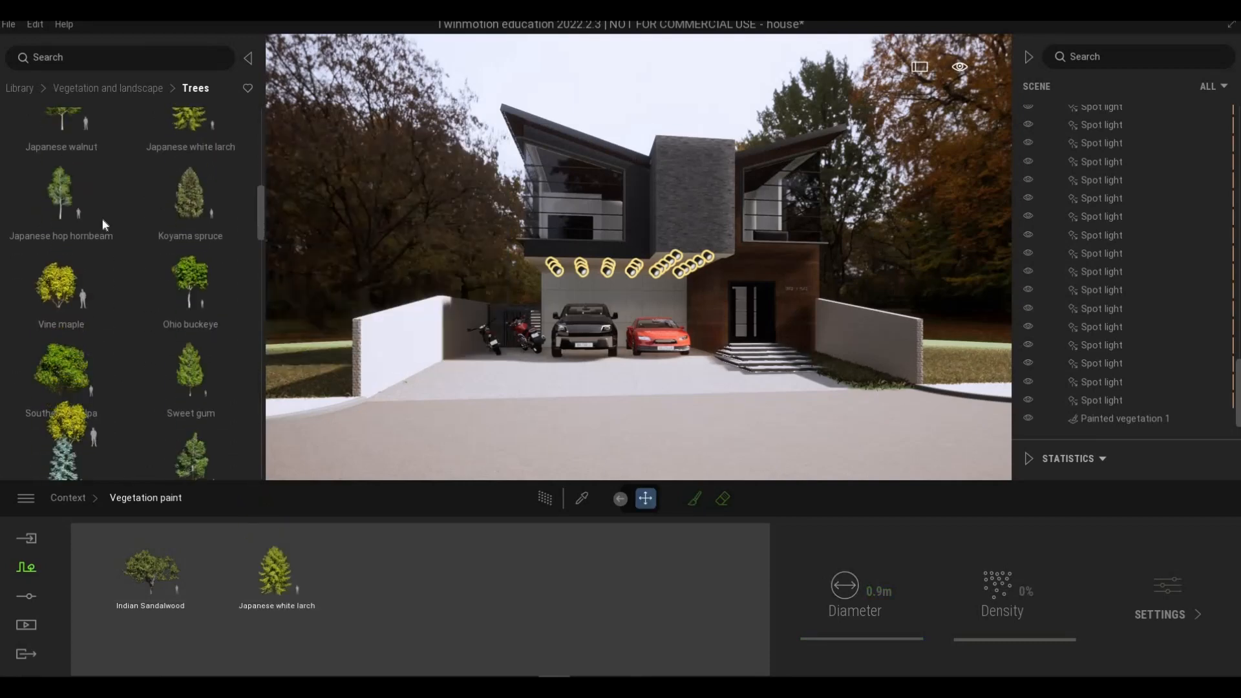
drag(176, 158, 390, 572)
scroll(105, 401, up, 1)
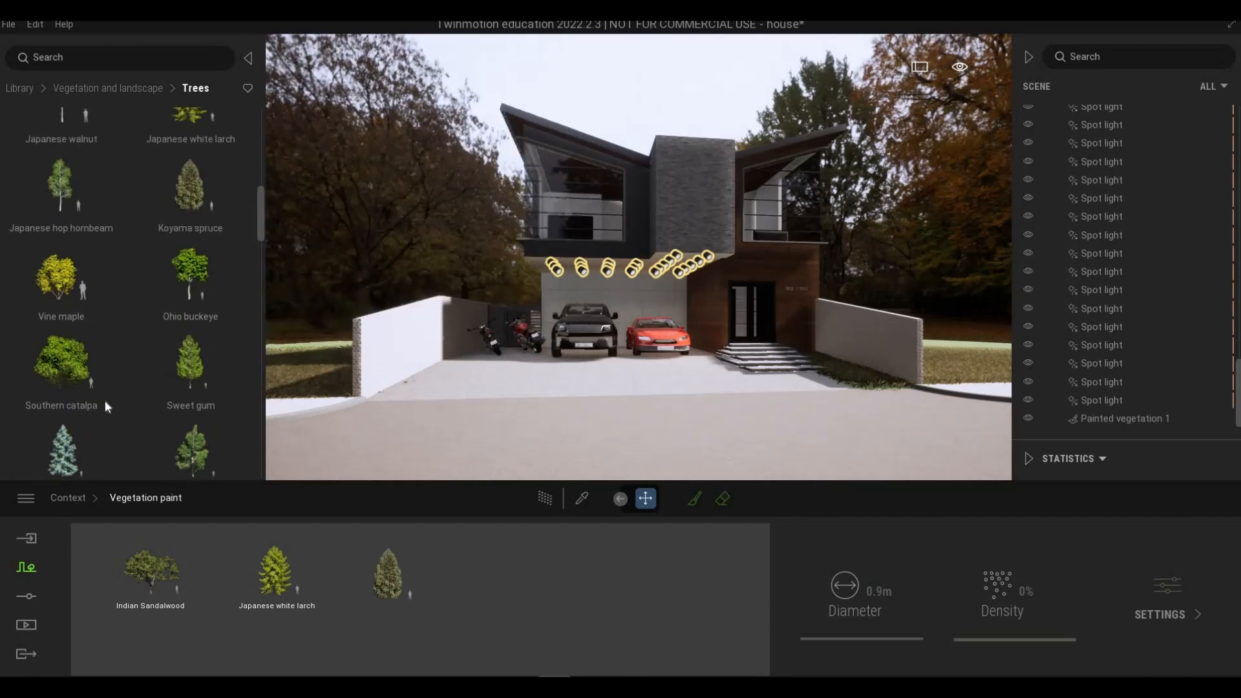
mouse_move(105, 401)
mouse_down()
mouse_move(212, 424)
mouse_move(490, 588)
mouse_up()
Add the American linden and Grey Birch to the vegetation paint set.
scroll(187, 424, down, 1)
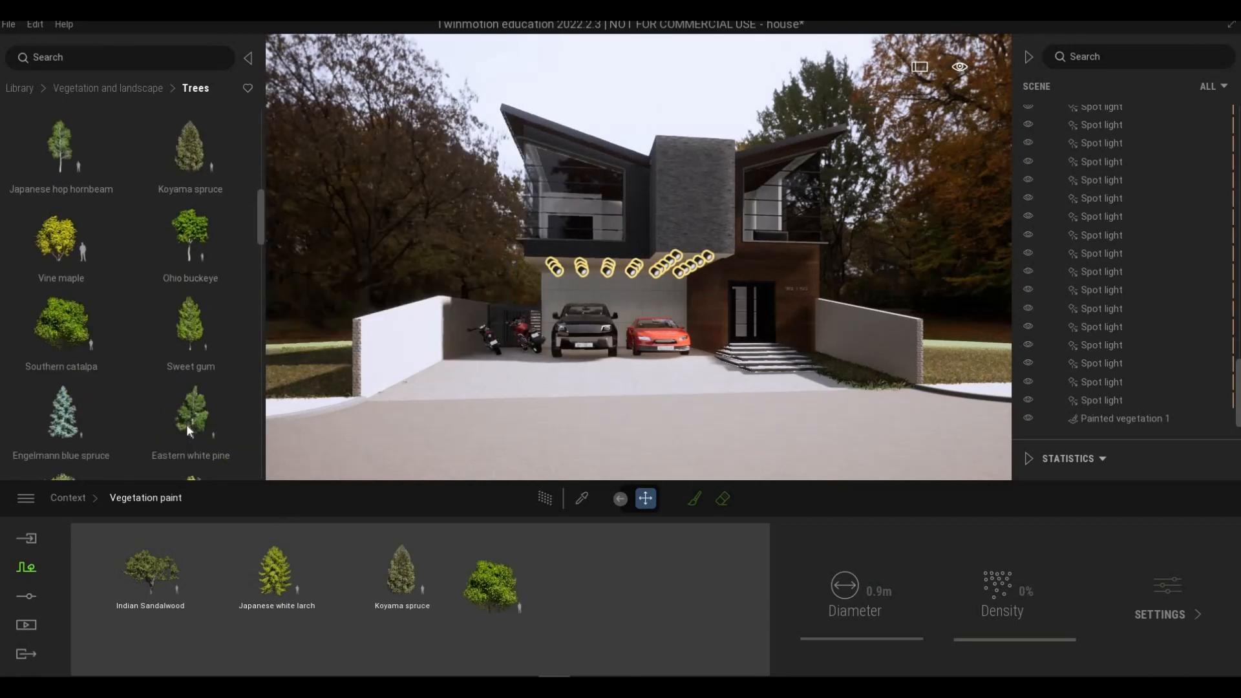
scroll(179, 412, down, 2)
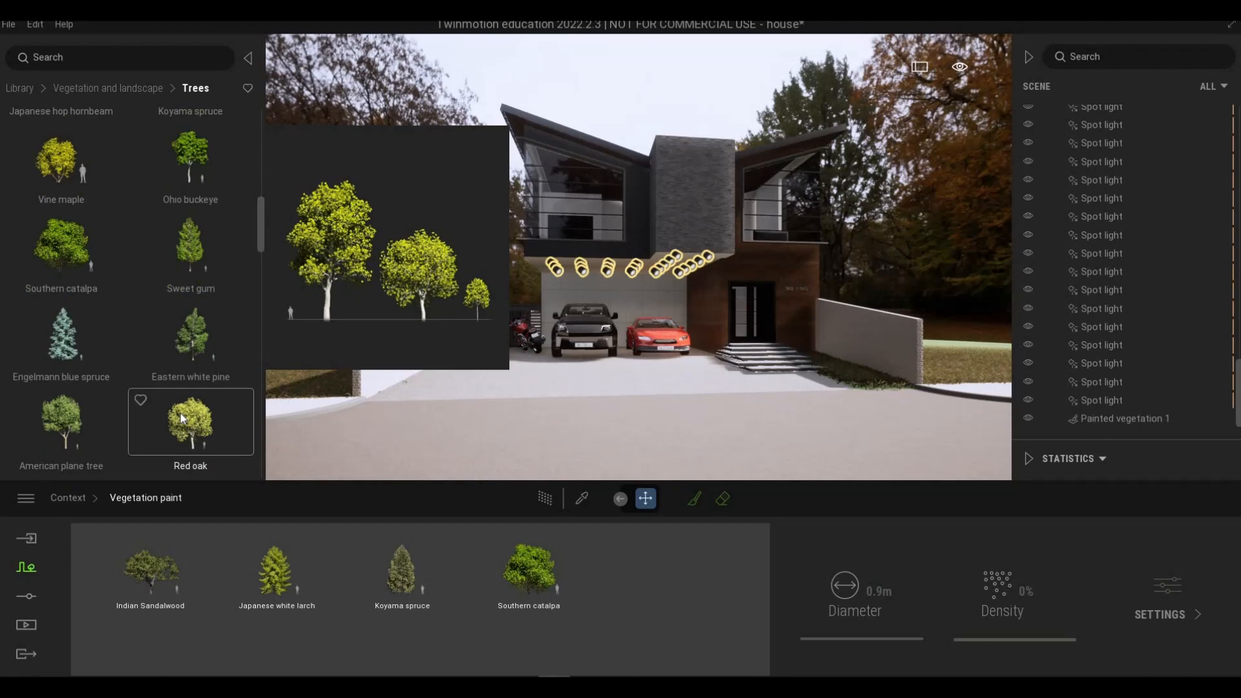
scroll(74, 388, down, 3)
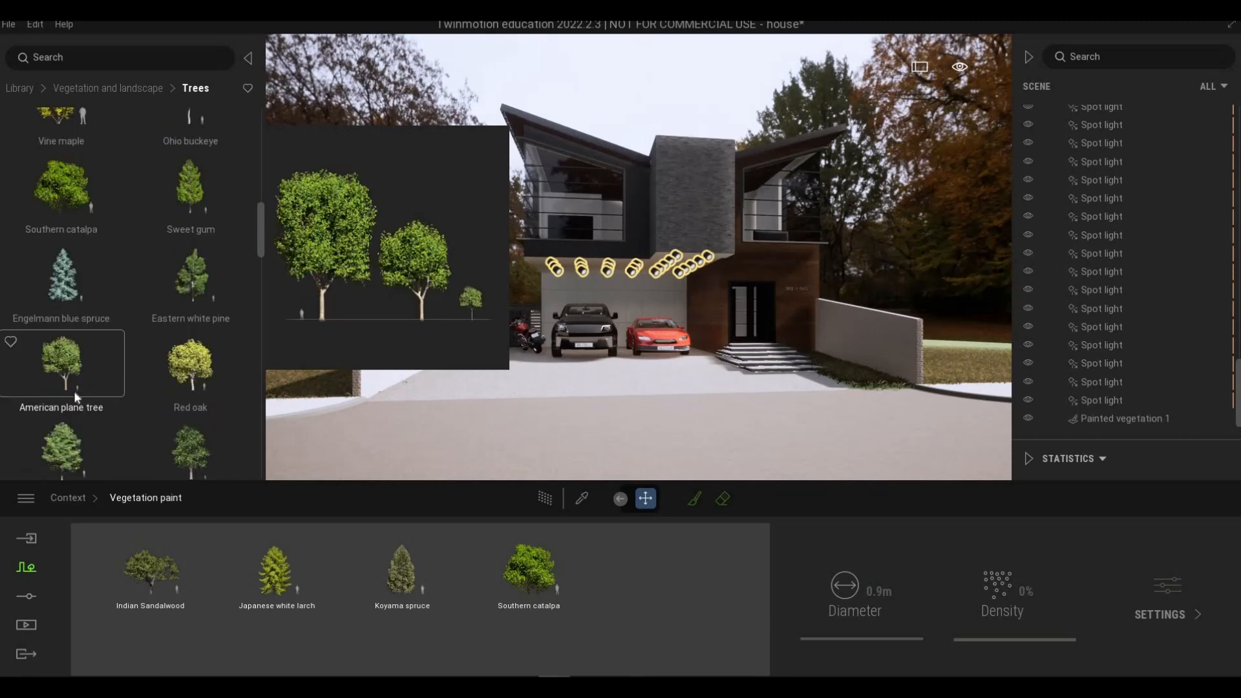
drag(624, 581, 626, 582)
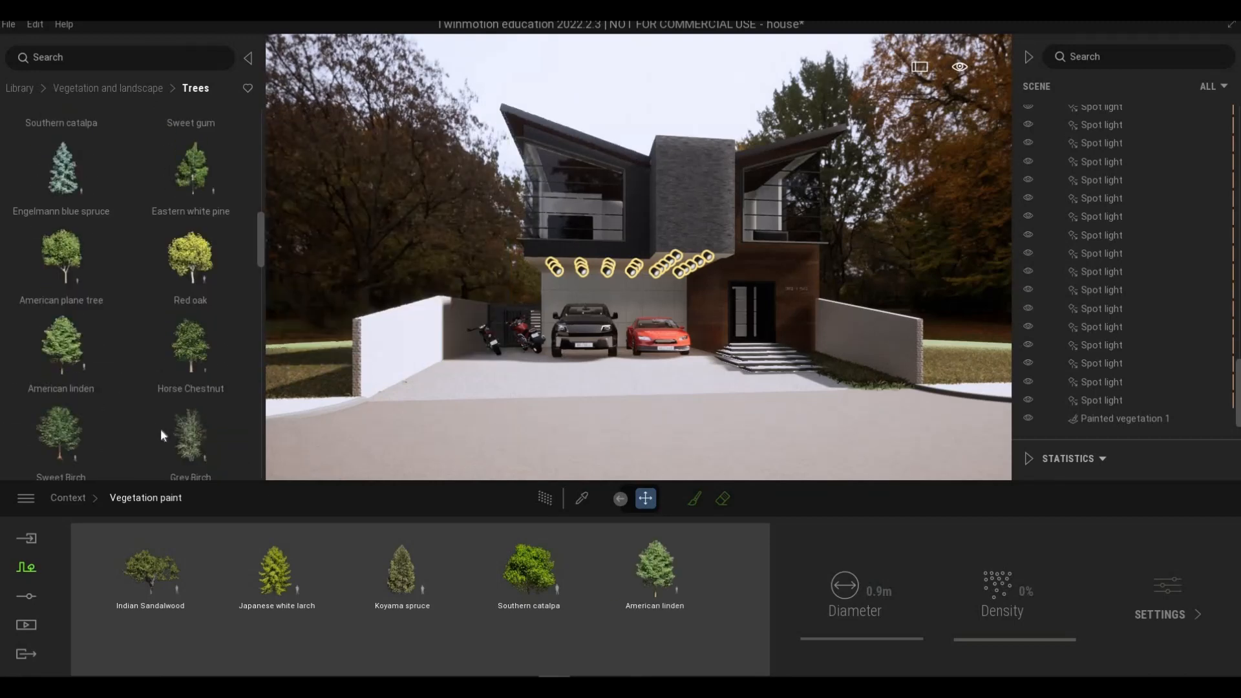
scroll(201, 415, down, 2)
mouse_move(199, 428)
mouse_down()
mouse_move(511, 540)
mouse_move(709, 590)
mouse_move(685, 585)
mouse_up()
Select all six trees in the set, raise their density to 100%, and activate vegetation painting.
click(177, 611)
scroll(156, 636, down, 1)
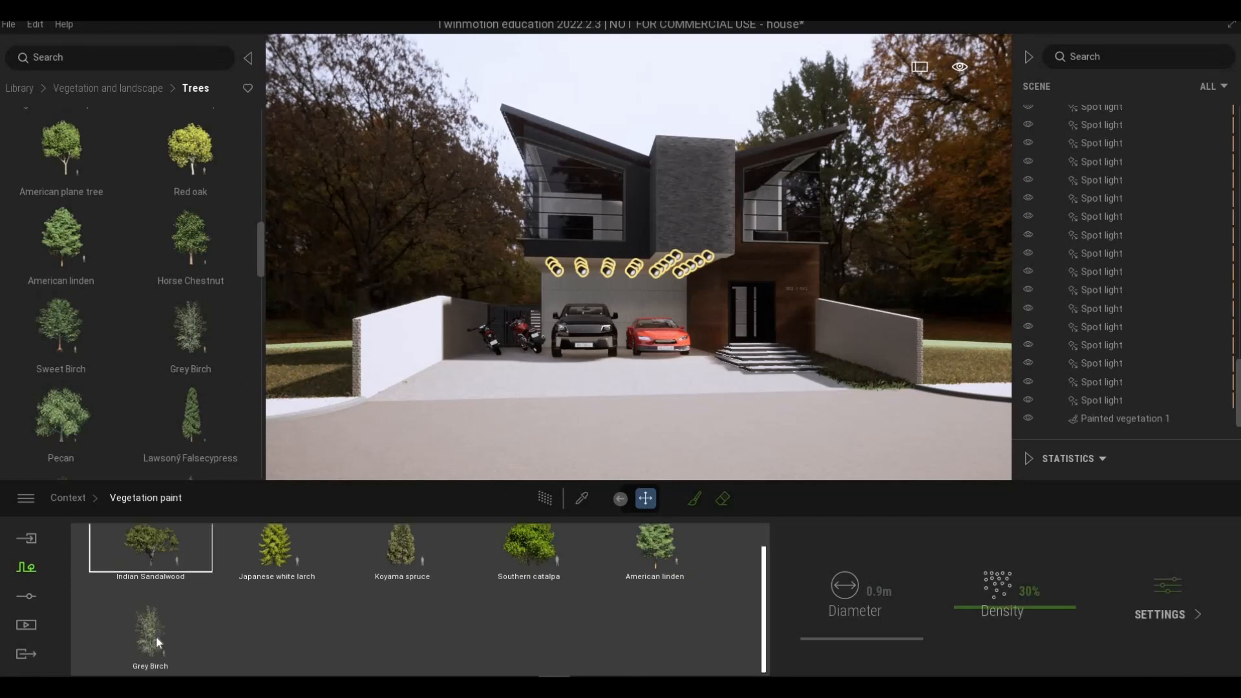
key(ctrl+a)
drag(998, 604, 981, 499)
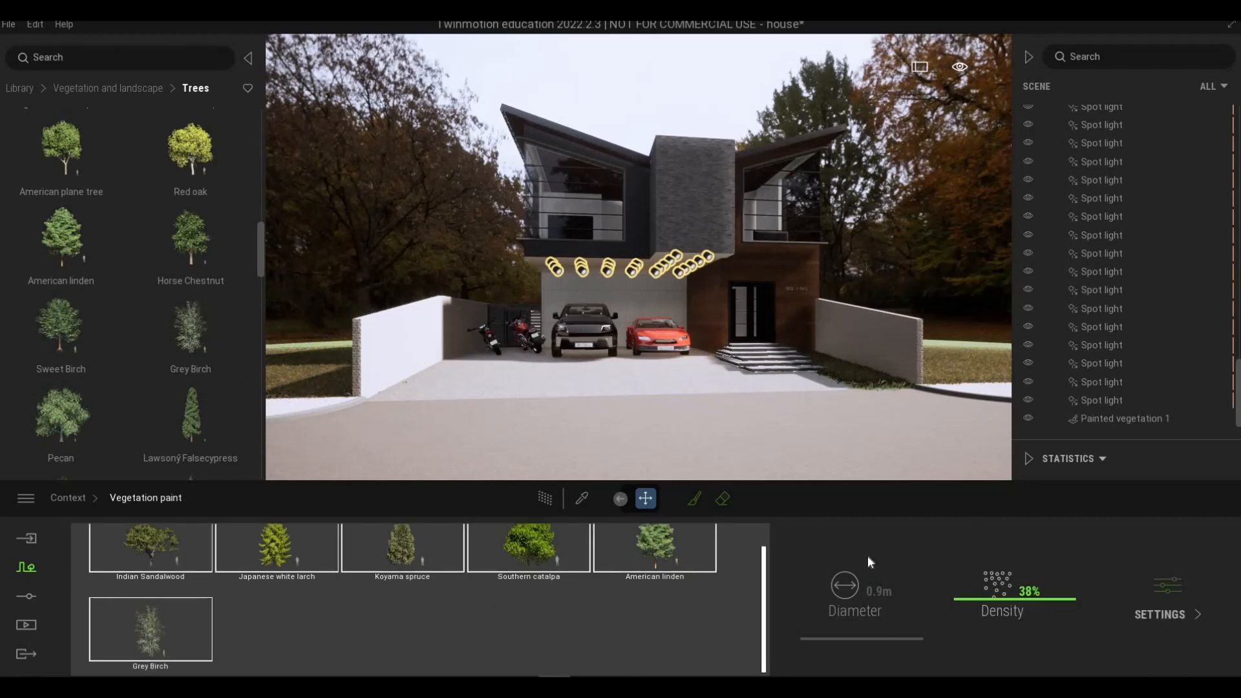
click(695, 499)
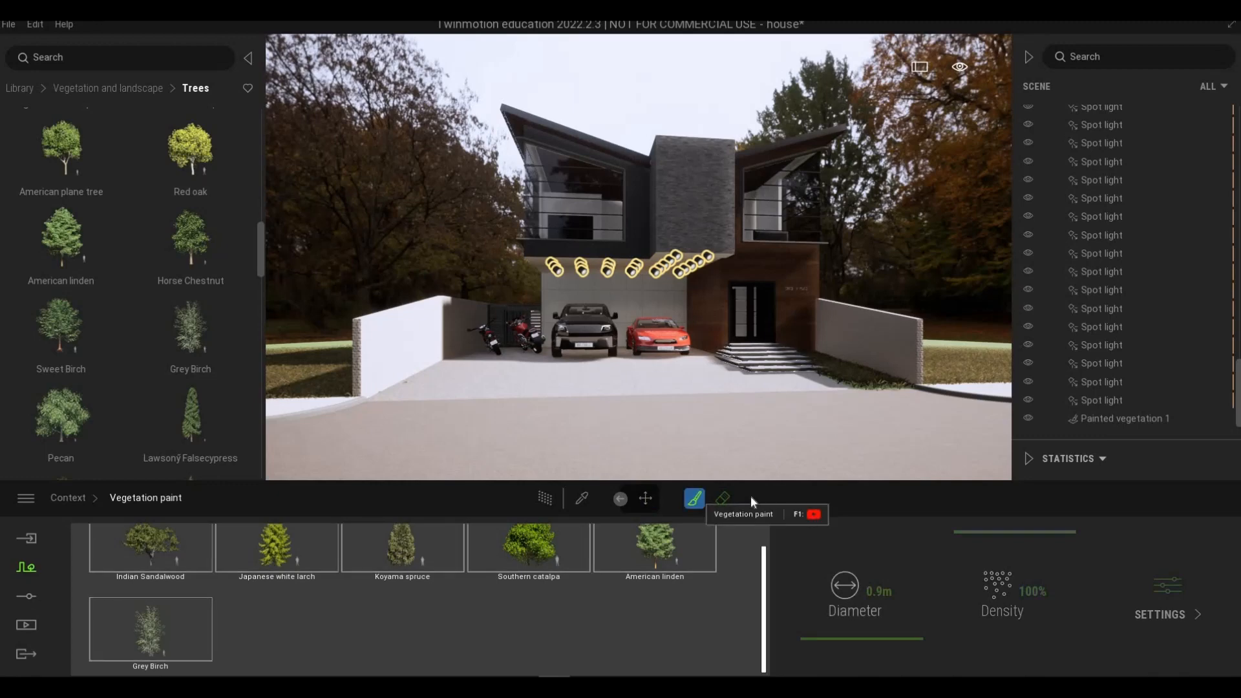
Set the brush diameter to 6.3 m and paint a tree on the lawn beyond the entrance wall.
key(w)
key(q)
key(d)
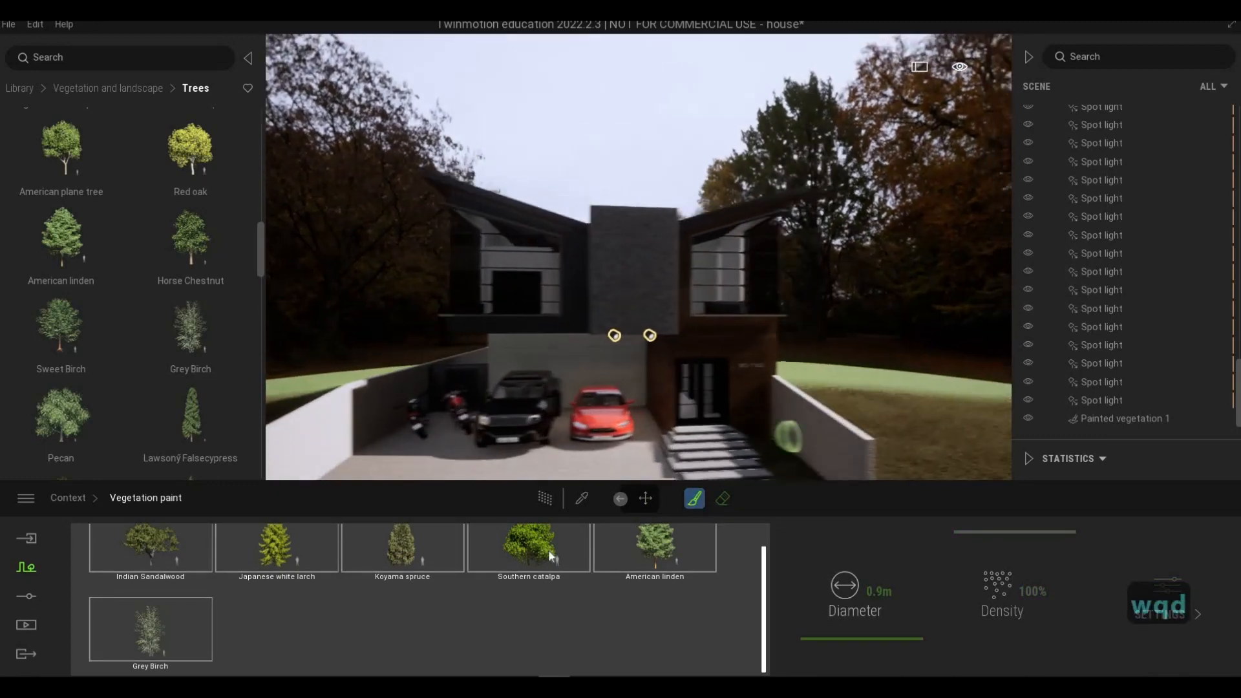
key(w)
key(q)
key(d)
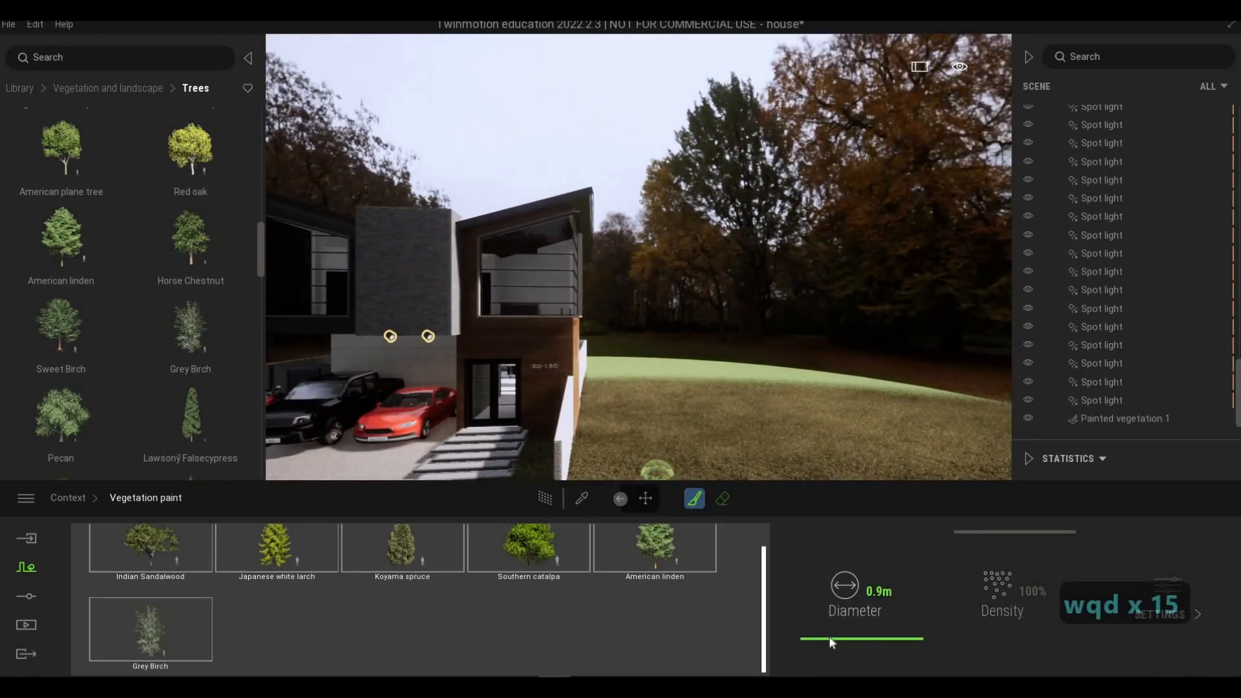
mouse_move(827, 634)
mouse_down()
mouse_move(825, 519)
mouse_move(780, 386)
mouse_up()
key(d)
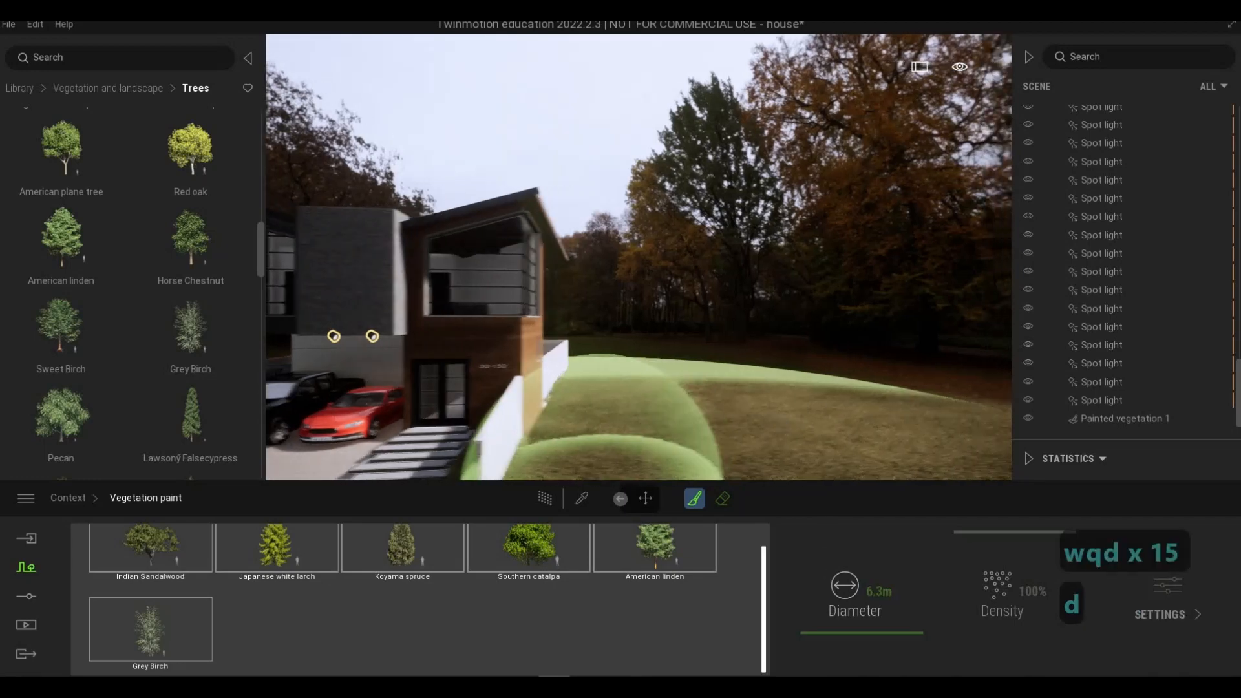
key(w)
key(q)
key(s)
click(782, 408)
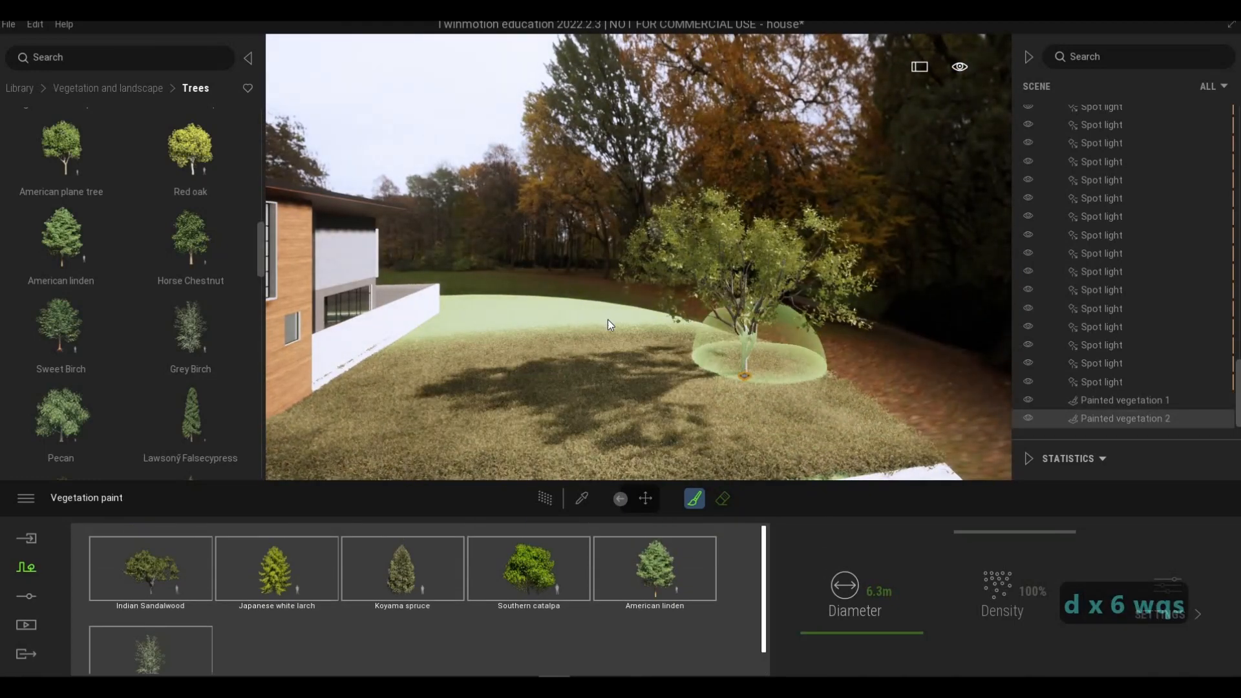
Set the brush diameter to 9.3 m and paint more mixed trees along the lawn beside the house.
drag(848, 630, 743, 369)
key(s)
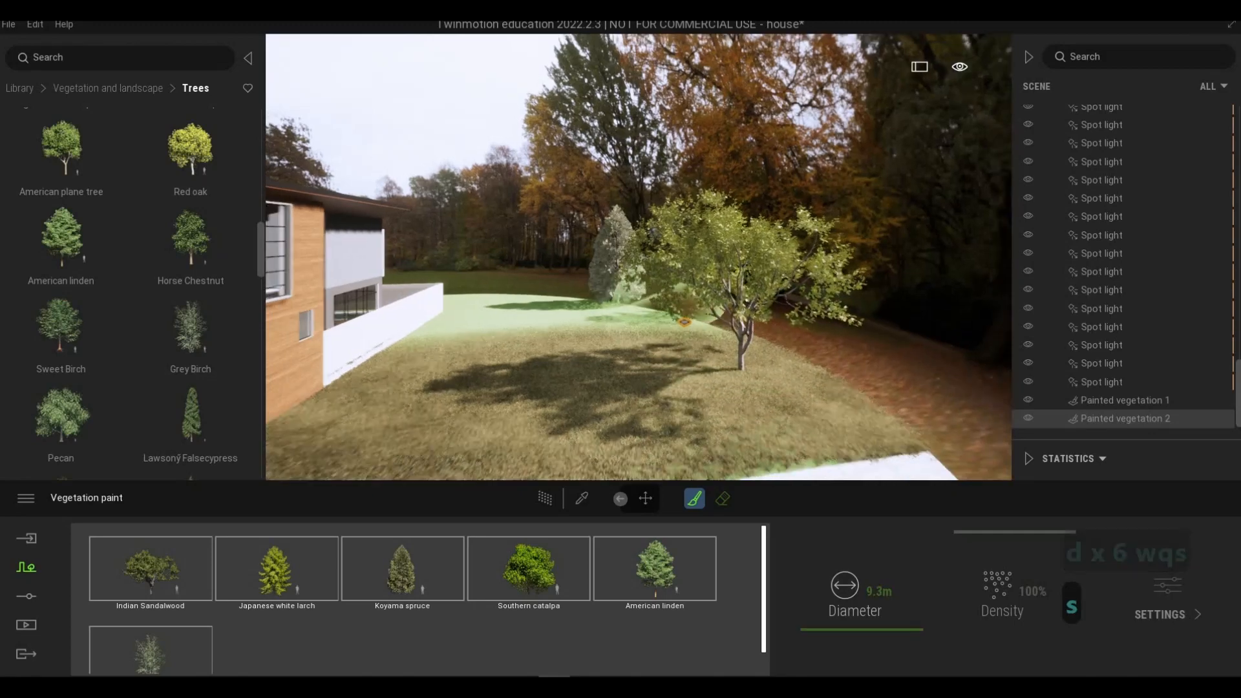
key(a)
key(q)
key(q)
key(q)
key(q)
key(q)
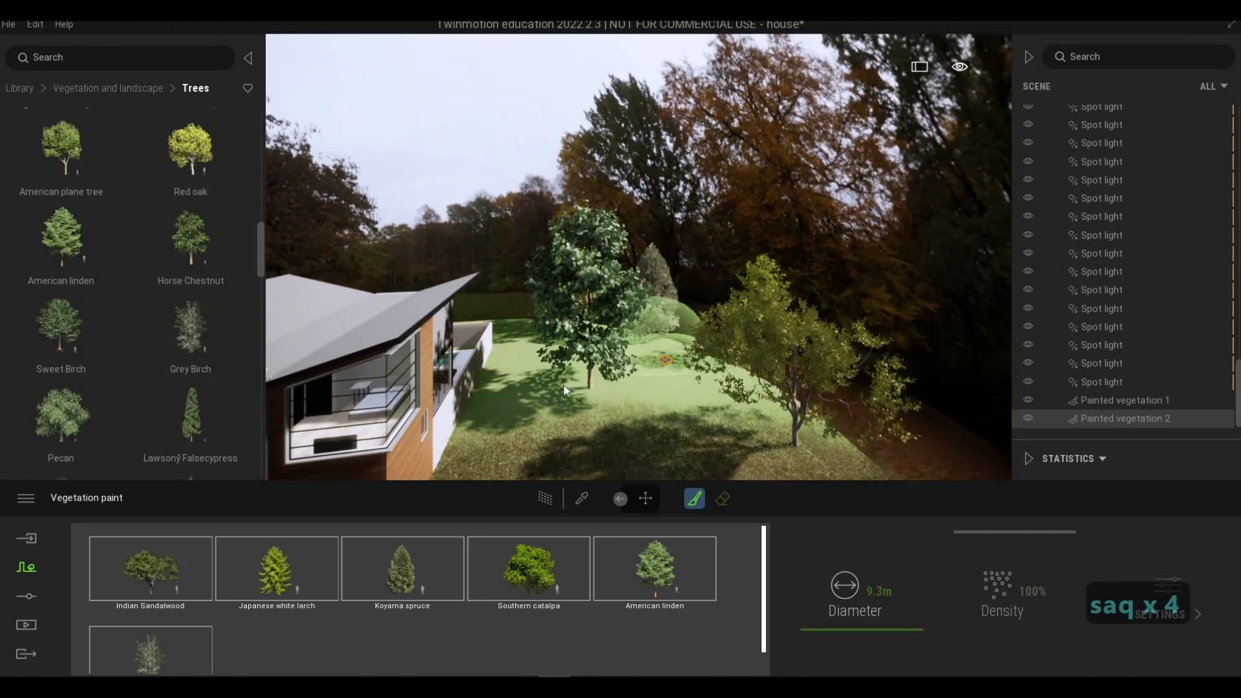
key(q)
key(q)
key(a)
Paint a row of mixed trees around the outer edge of the lawn behind the house.
key(w)
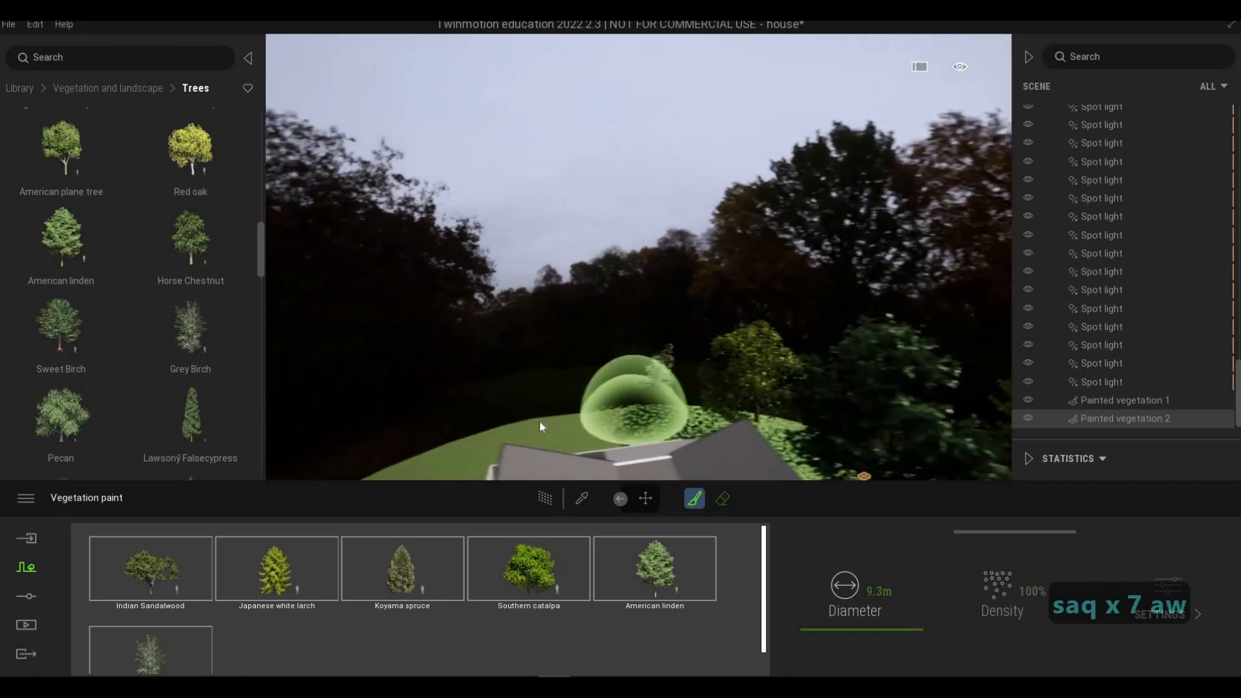
key(d)
key(d)
key(d)
key(d)
key(d)
key(d)
key(d)
key(d)
key(d)
key(d)
key(d)
key(d)
key(d)
key(d)
key(s)
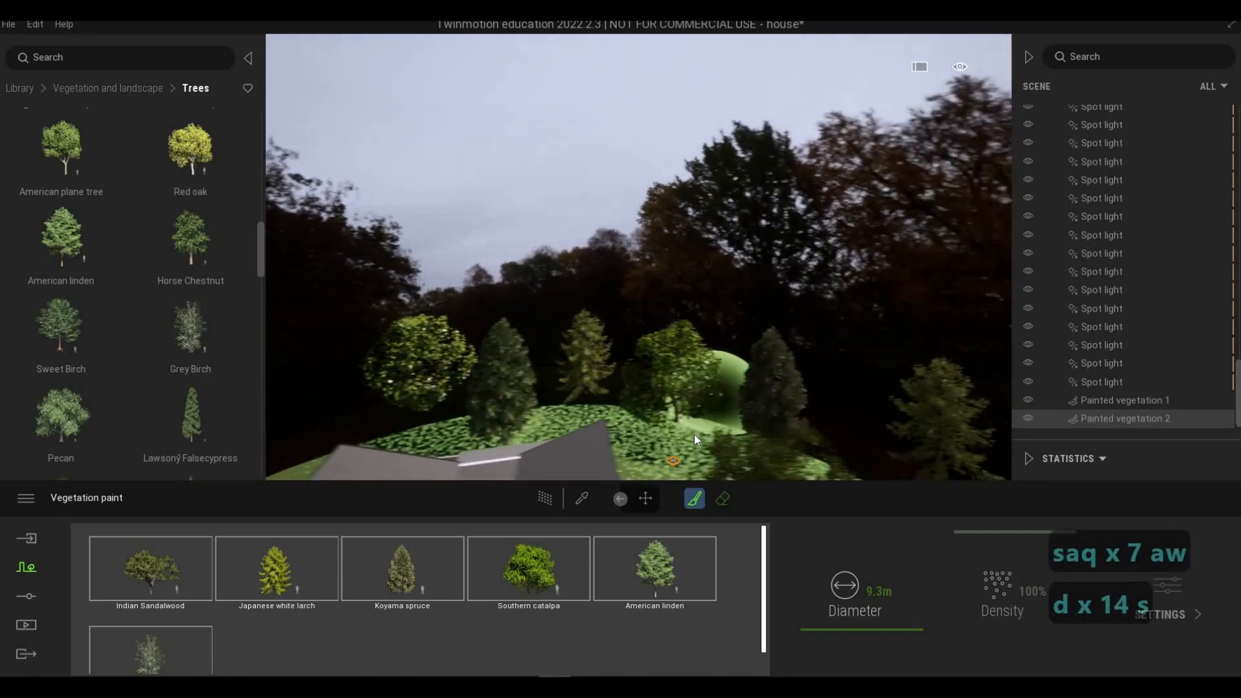
key(s)
key(s)
key(s)
key(s)
key(s)
key(s)
key(s)
key(s)
key(s)
Paint further mixed trees around the lawn's corner on the pool side of the house.
key(a)
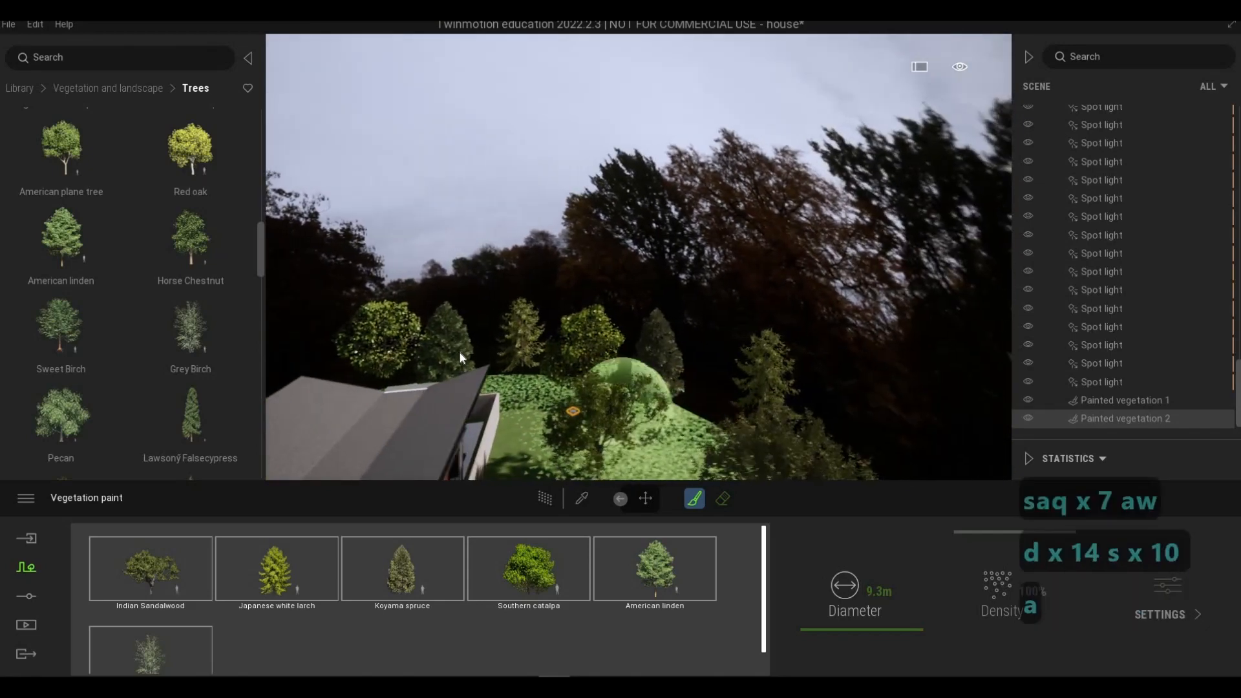
key(a)
key(a)
key(a)
key(a)
key(a)
key(a)
key(a)
key(a)
key(a)
key(a)
key(a)
key(a)
key(a)
key(a)
key(a)
key(a)
key(a)
key(a)
key(a)
key(a)
key(a)
key(a)
key(a)
key(s)
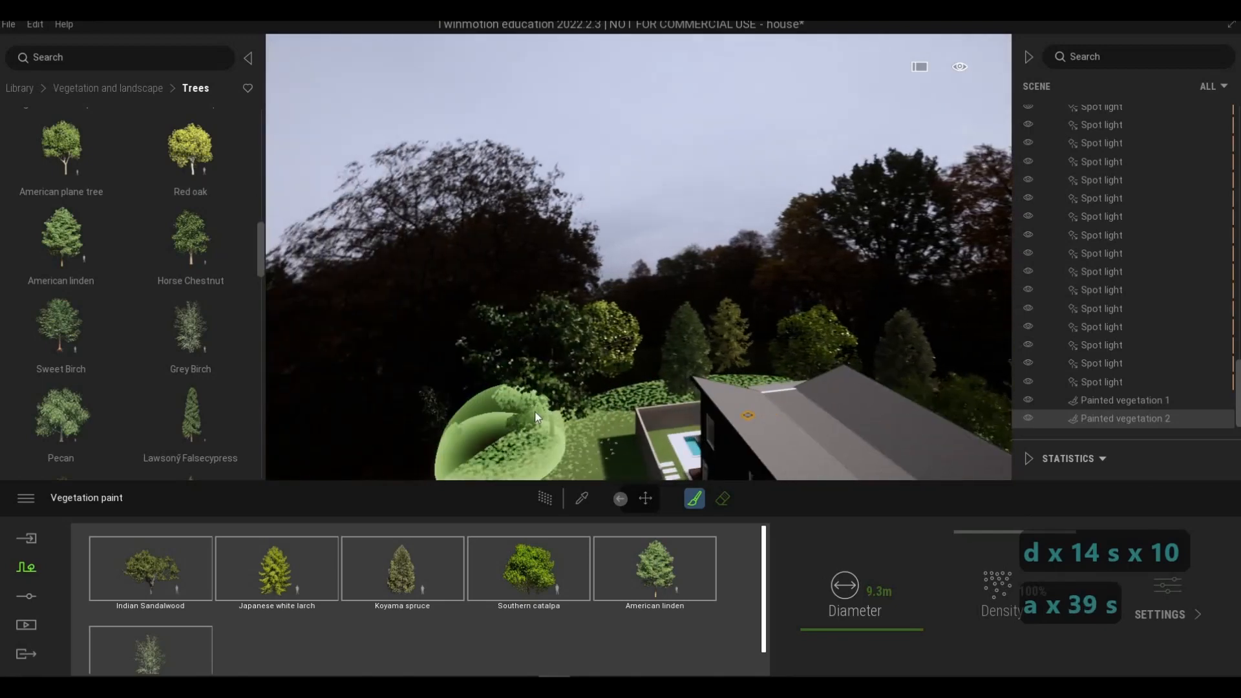
Paint mixed trees down the lawn beside the carport, as far as the roadside paving.
key(a)
key(e)
key(s)
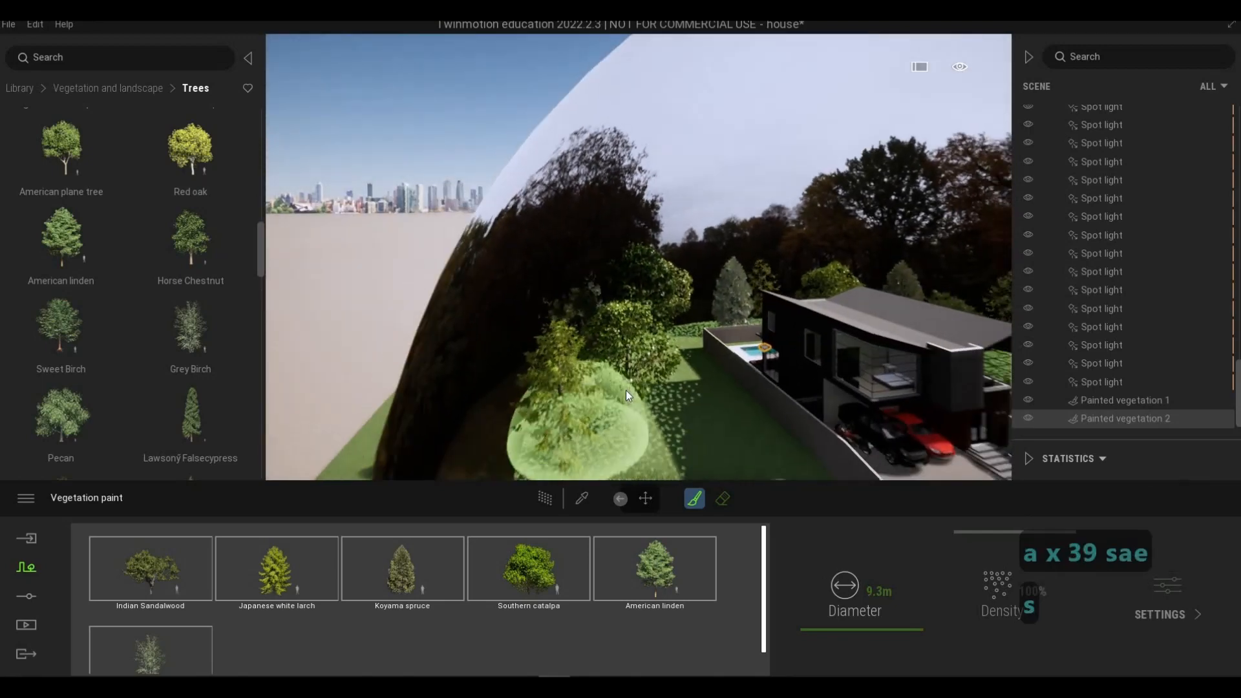
key(e)
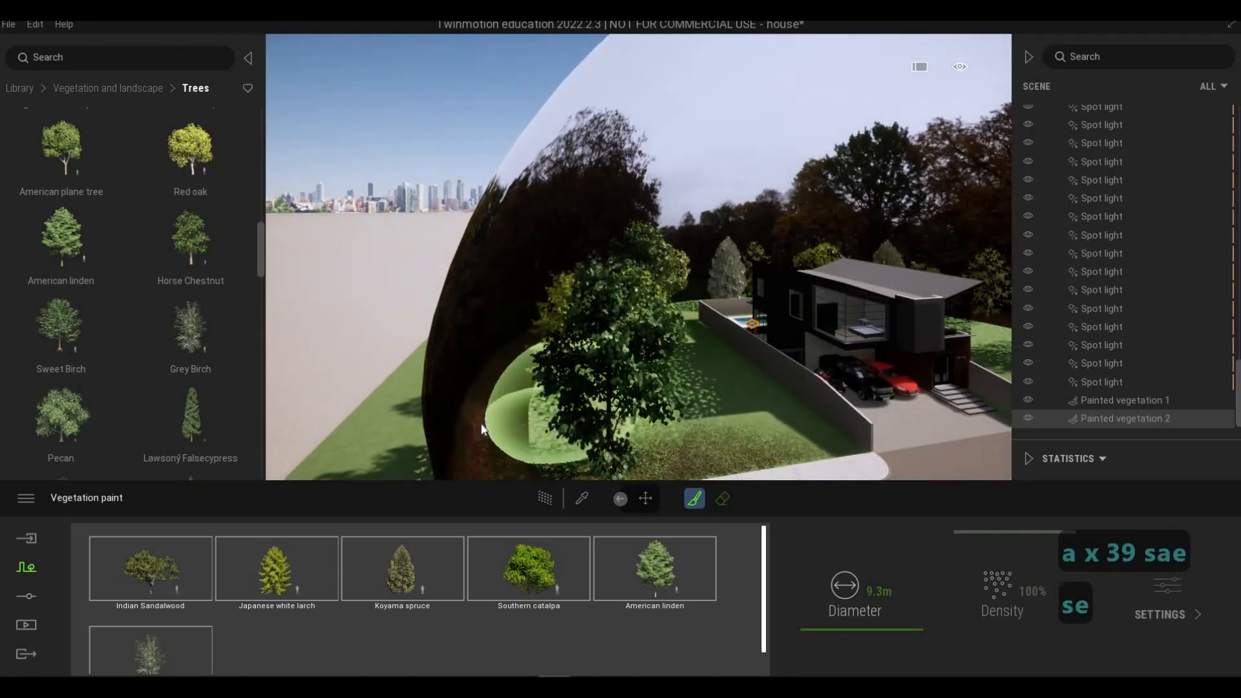
key(d)
key(d)
key(d)
key(d)
key(d)
key(d)
key(d)
key(d)
key(d)
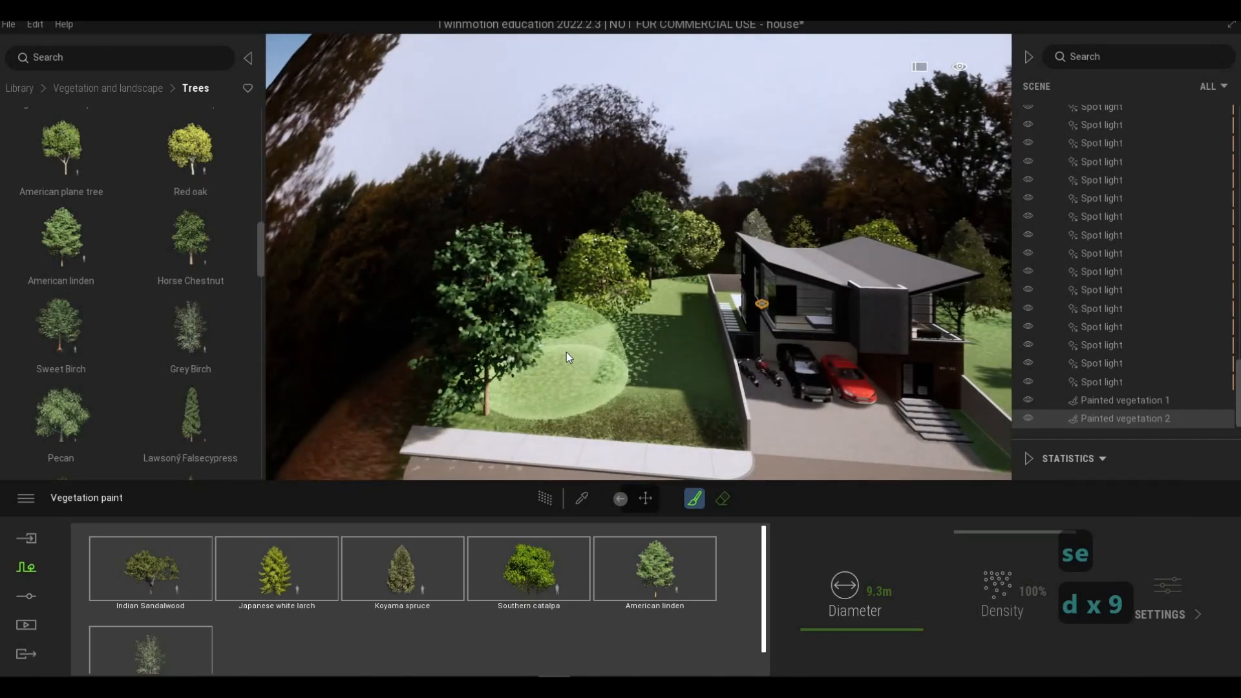
key(s)
key(e)
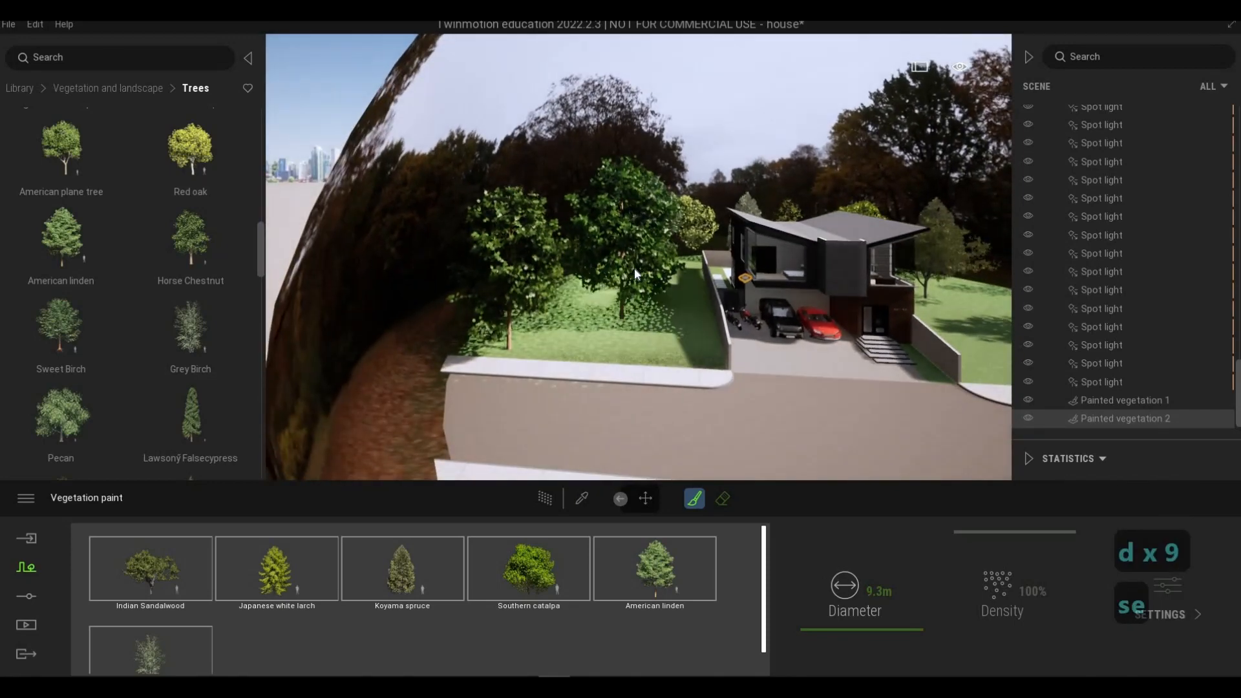
Try to undo the last painted tree and switch to erasing vegetation on the lawn beside the carport.
key(Escape)
key(ctrl+z)
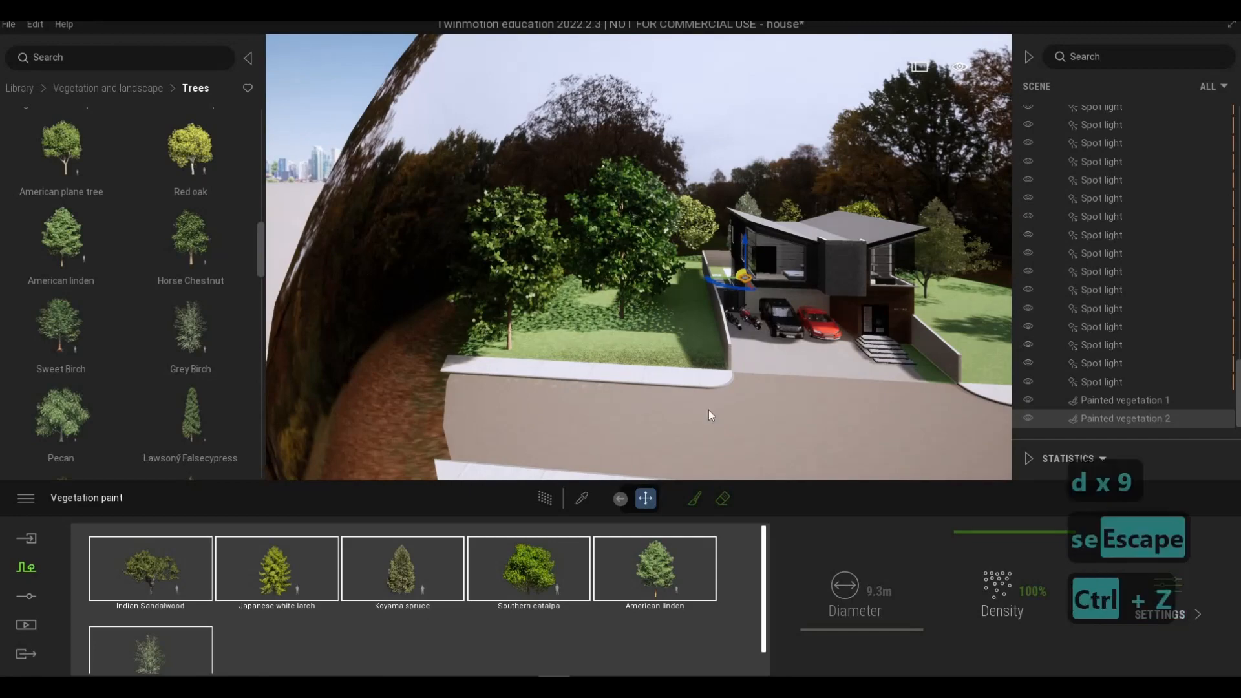
click(724, 502)
key(w)
key(w)
key(w)
key(w)
key(w)
key(w)
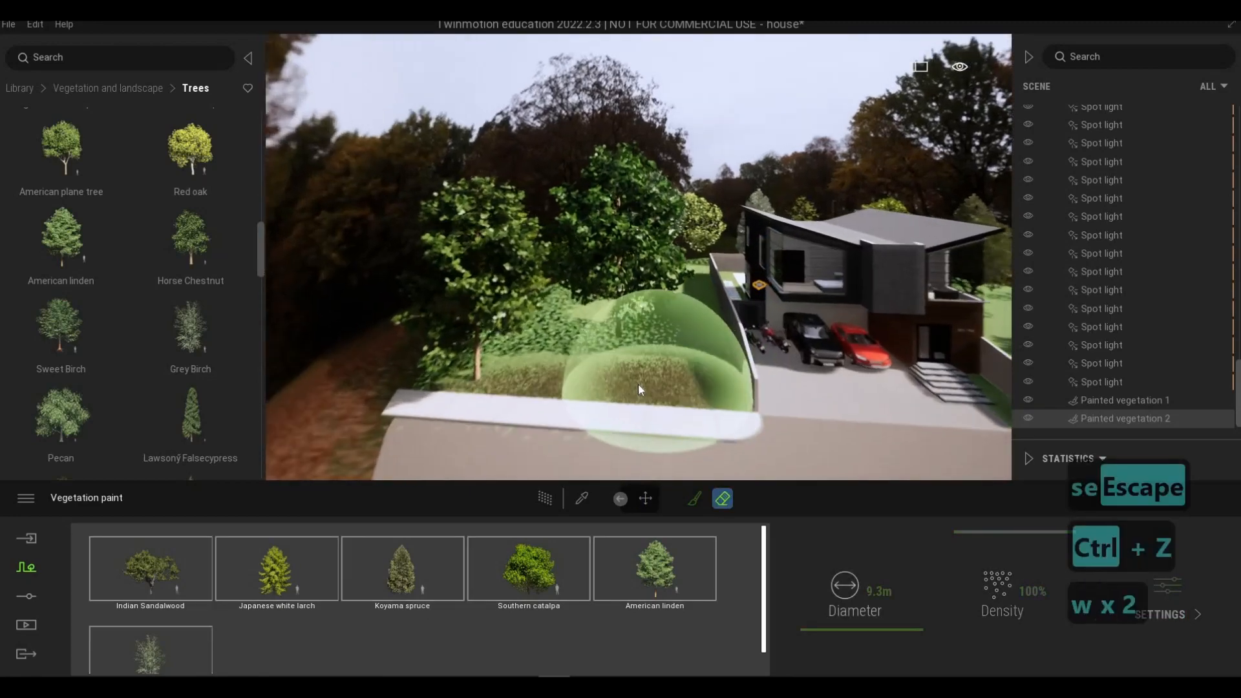
Reactivate vegetation painting and paint mixed trees, including Grey Birch, on the grass across the road.
key(s)
key(d)
right_drag(561, 363, 443, 407)
key(s)
key(d)
key(d)
key(d)
key(d)
key(s)
key(d)
key(s)
key(d)
key(s)
key(d)
key(s)
key(d)
key(s)
key(d)
key(s)
key(d)
key(s)
key(d)
key(s)
key(d)
key(s)
key(d)
key(s)
key(d)
key(s)
key(d)
click(694, 498)
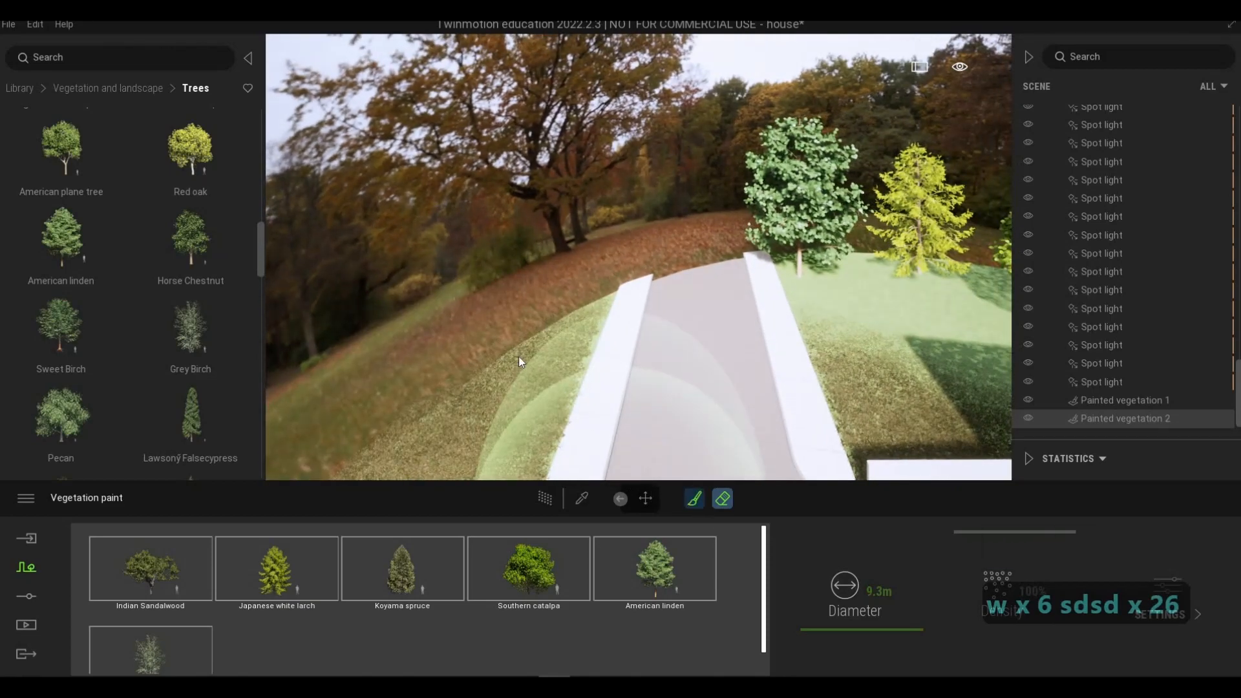
mouse_move(417, 405)
mouse_down()
mouse_move(374, 371)
mouse_move(401, 330)
mouse_up()
key(s)
key(d)
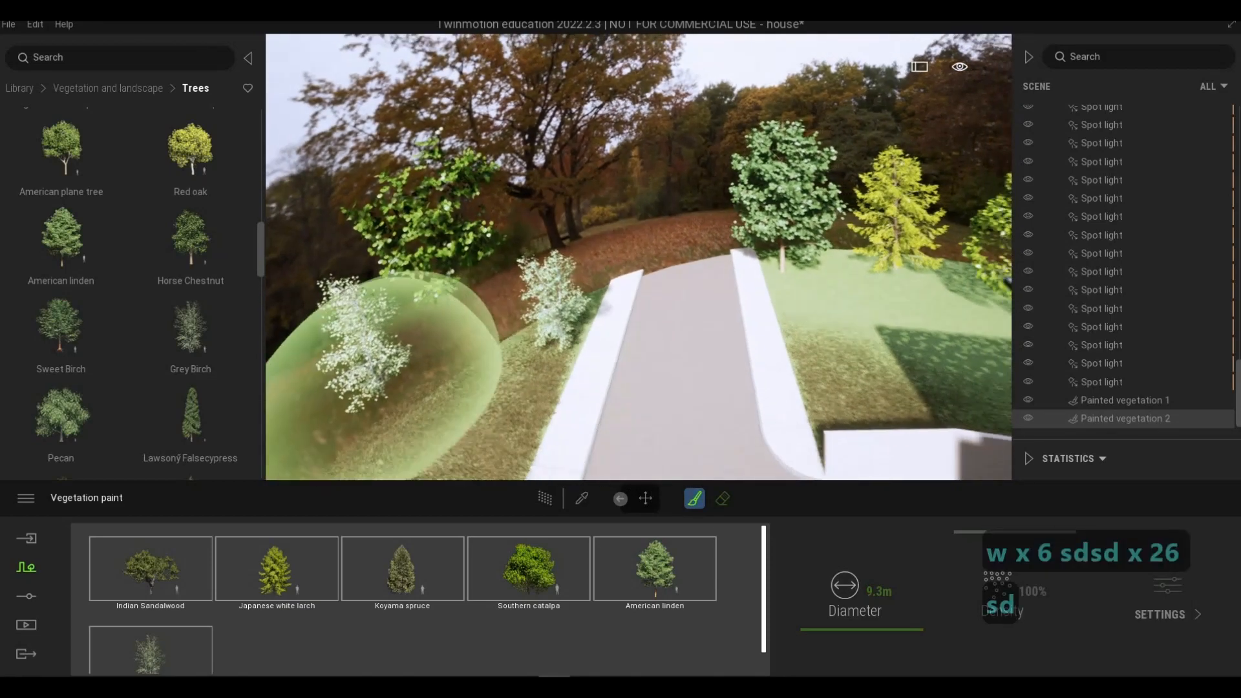
Extend the mixed tree planting along the rest of the grass strip across the road.
key(s)
key(d)
right_drag(644, 303, 590, 257)
key(s)
key(d)
key(s)
key(d)
mouse_move(758, 243)
mouse_down()
mouse_move(578, 242)
mouse_move(414, 298)
mouse_up()
key(s)
key(d)
right_drag(405, 304, 793, 284)
key(d)
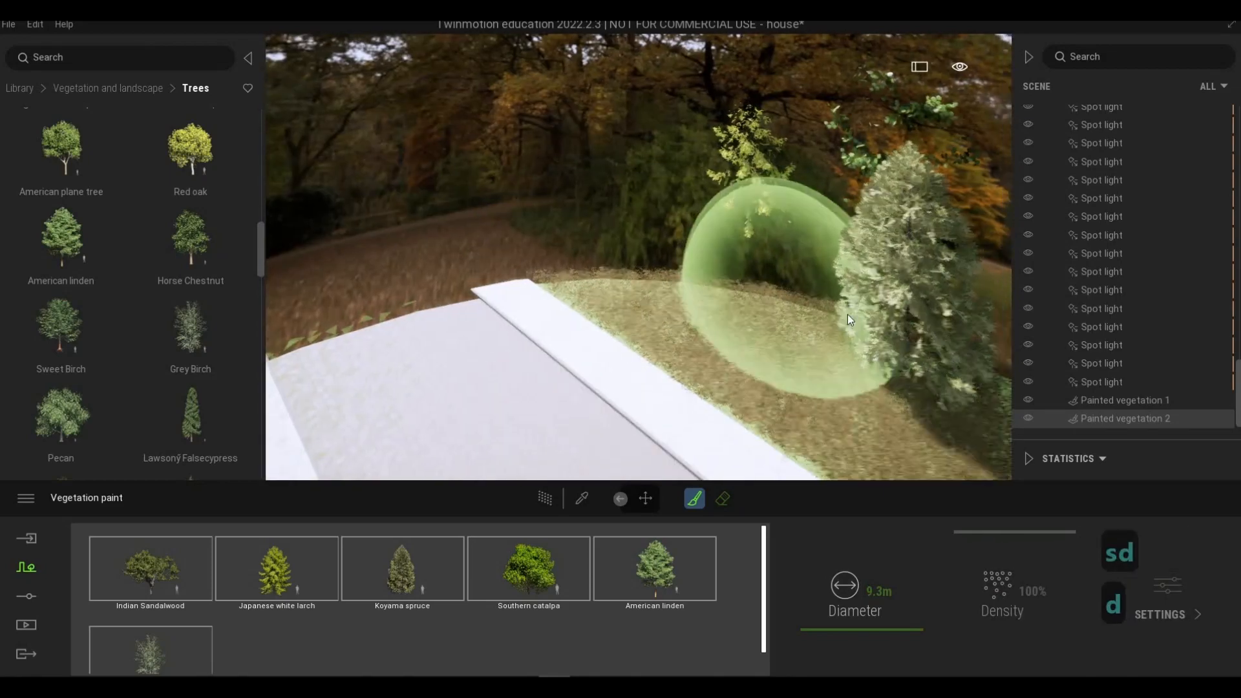
Examine the tree coverage along both sides of the road and on the lawn beyond the entrance wall.
key(e)
key(d)
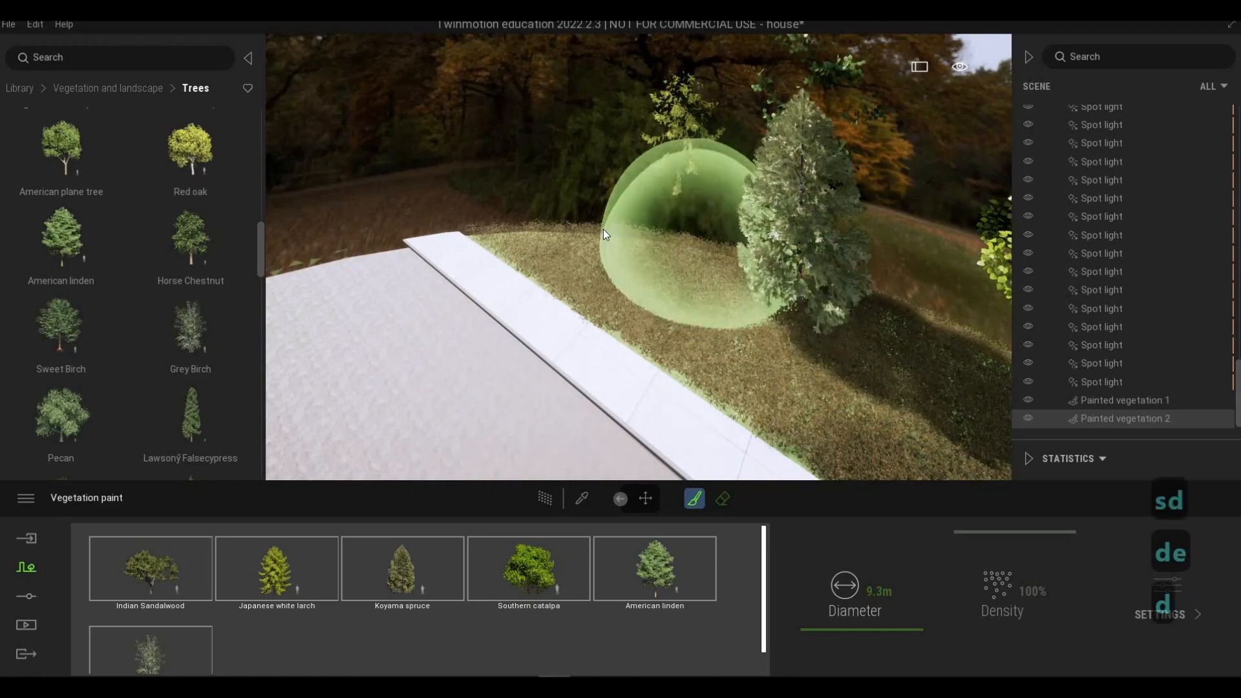
key(d)
key(d)
key(d)
key(d)
key(d)
key(d)
key(d)
key(d)
key(d)
key(d)
key(d)
key(d)
key(d)
key(d)
key(d)
key(s)
key(w)
key(e)
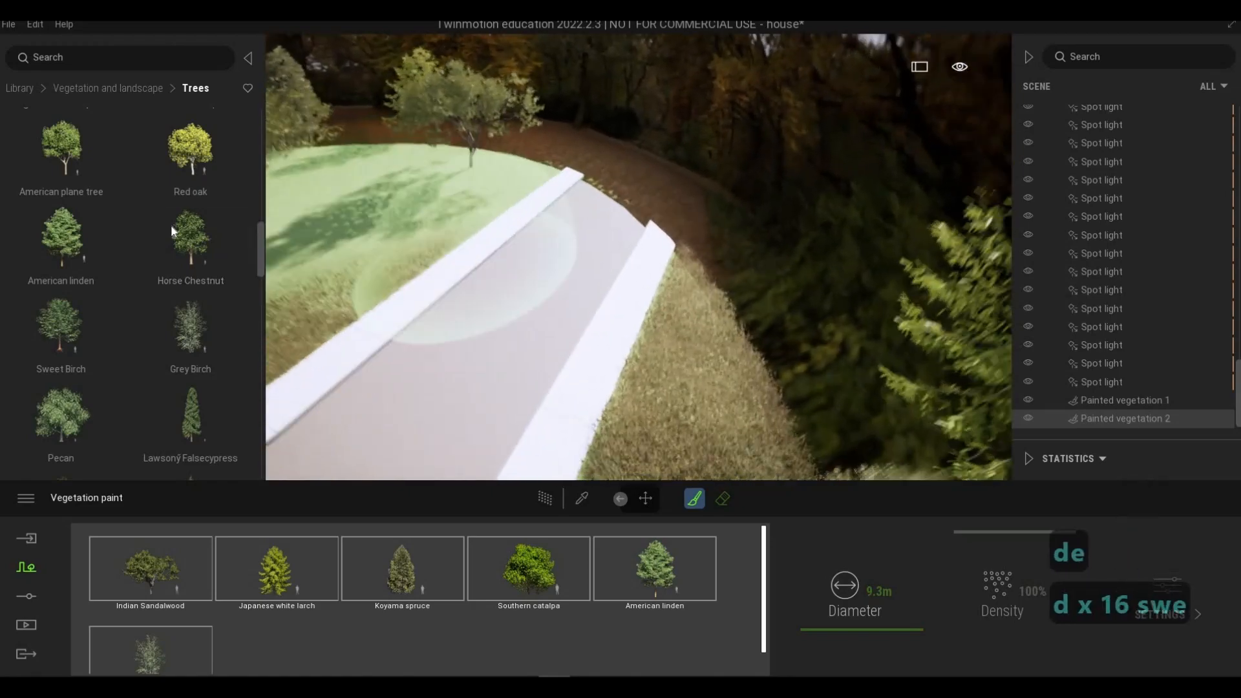
Stop painting vegetation and place a single Amur cork tree on the lawn beside the entrance wall.
key(Escape)
scroll(104, 257, up, 5)
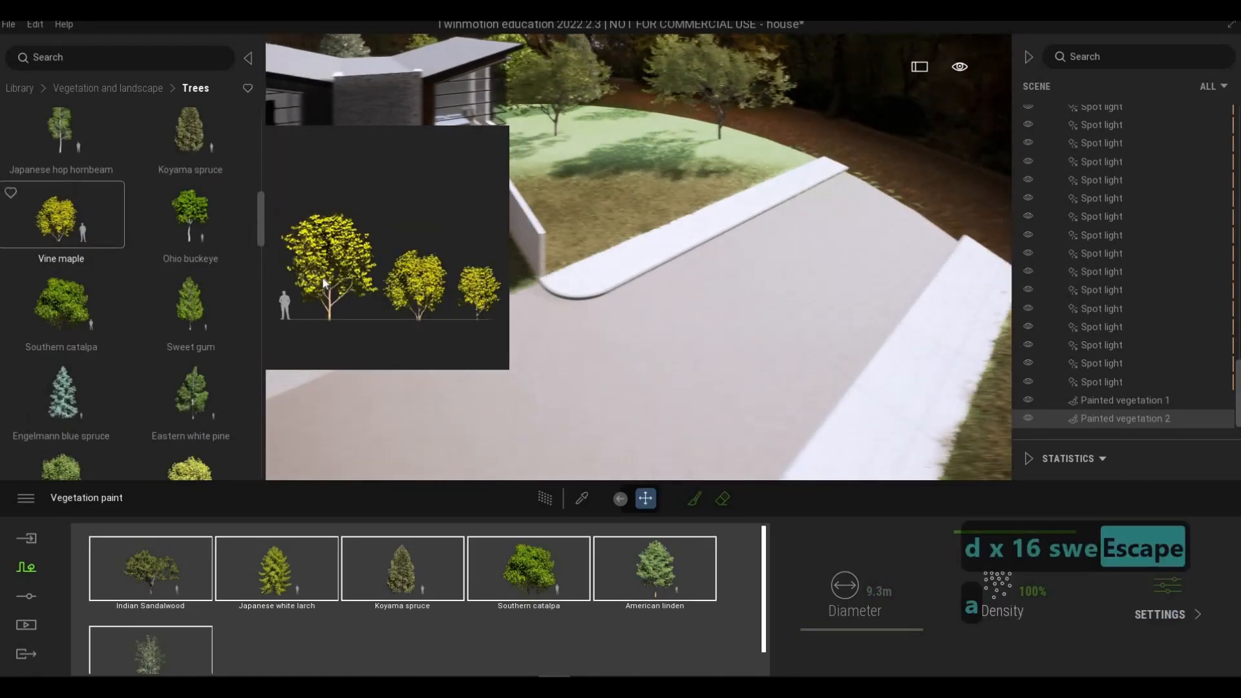
key(a)
key(d)
key(w)
key(e)
key(a)
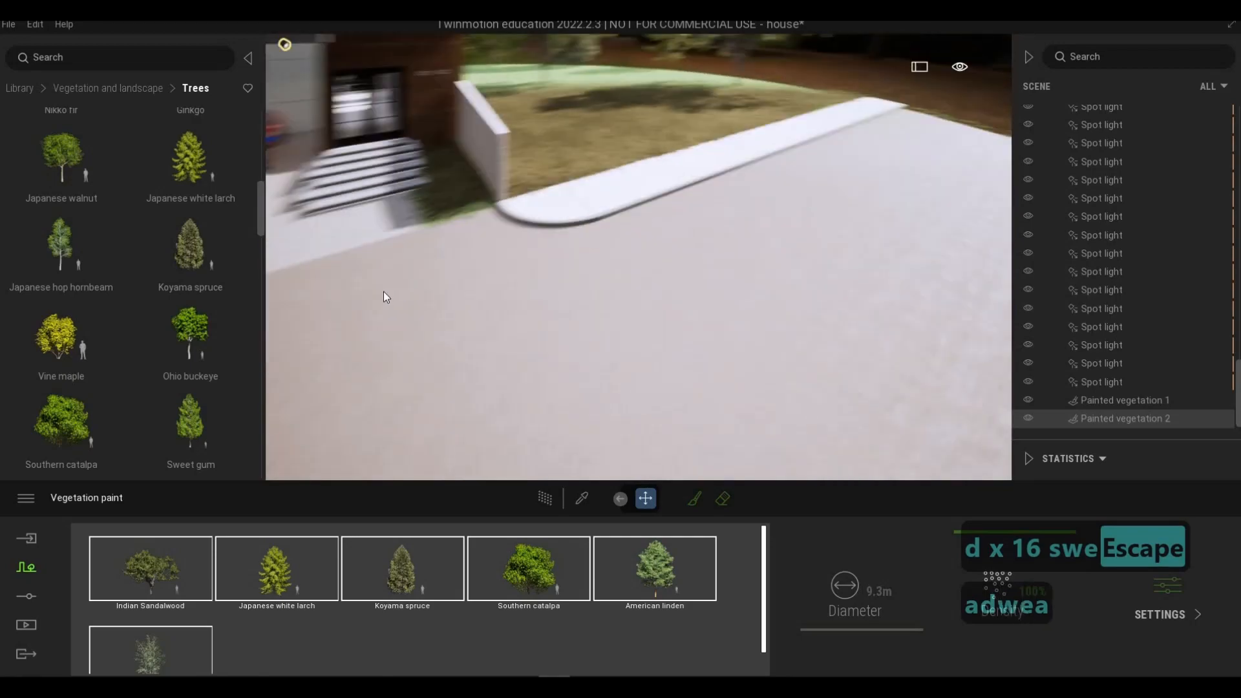
key(q)
key(a)
key(d)
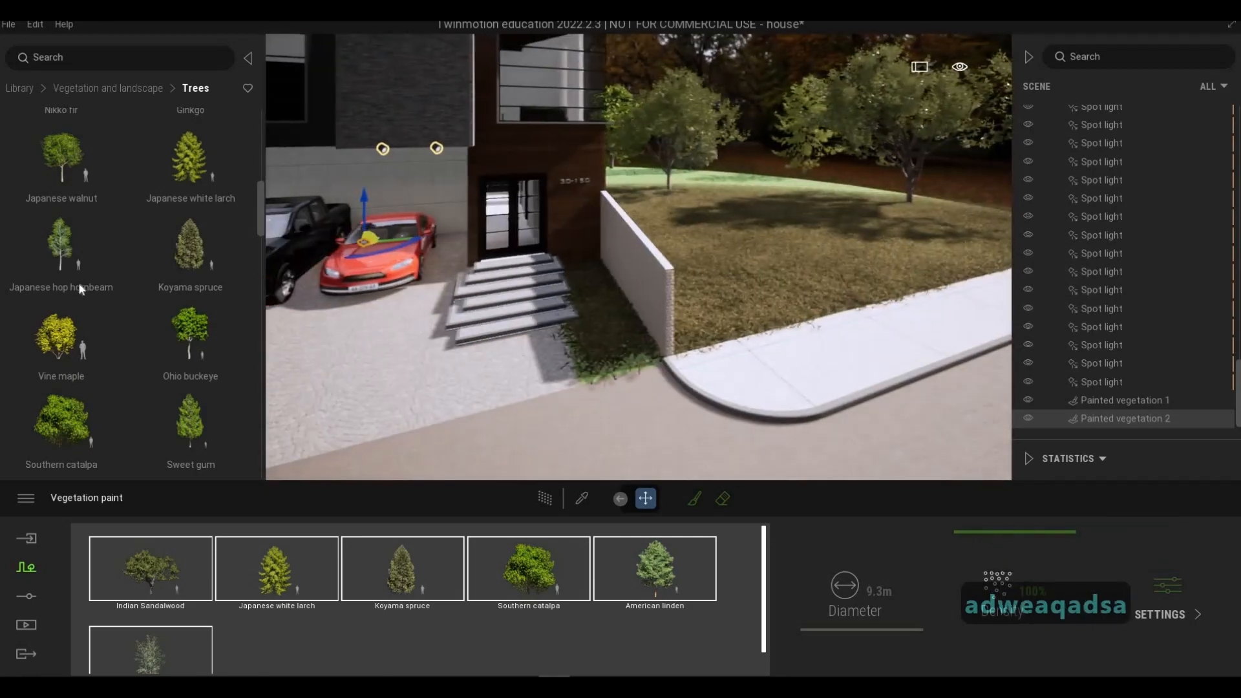
mouse_move(79, 282)
scroll(79, 280, up, 3)
scroll(72, 285, up, 4)
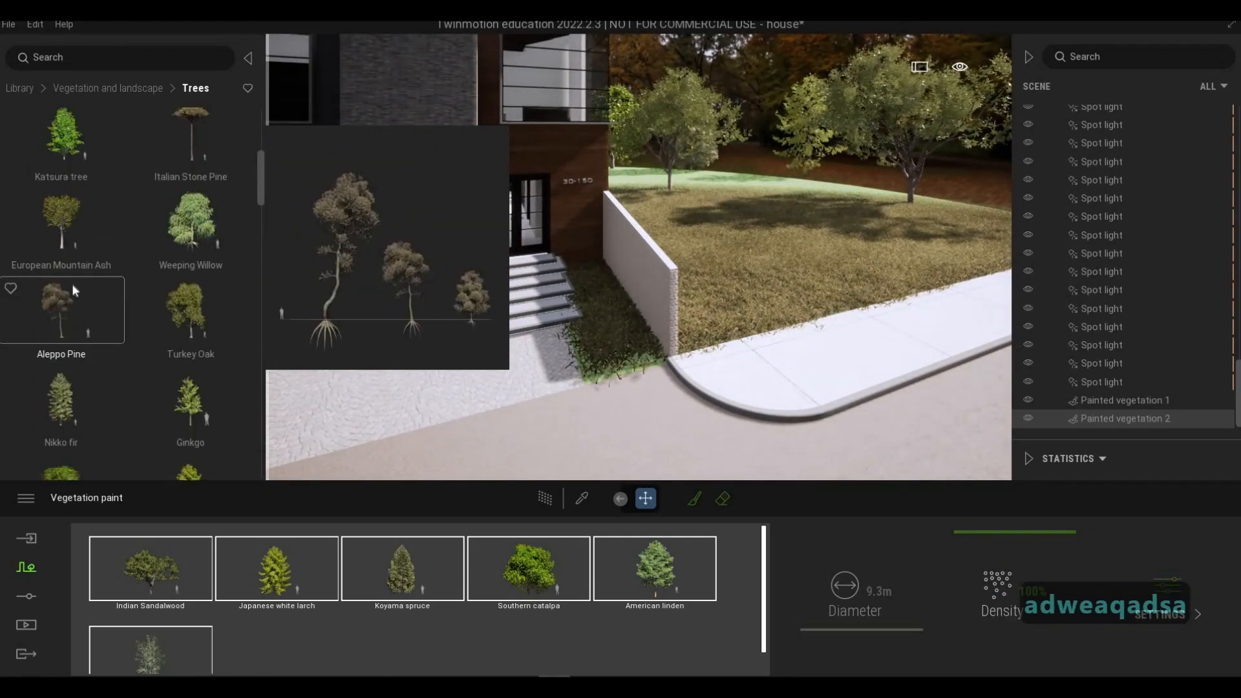
drag(696, 246, 693, 242)
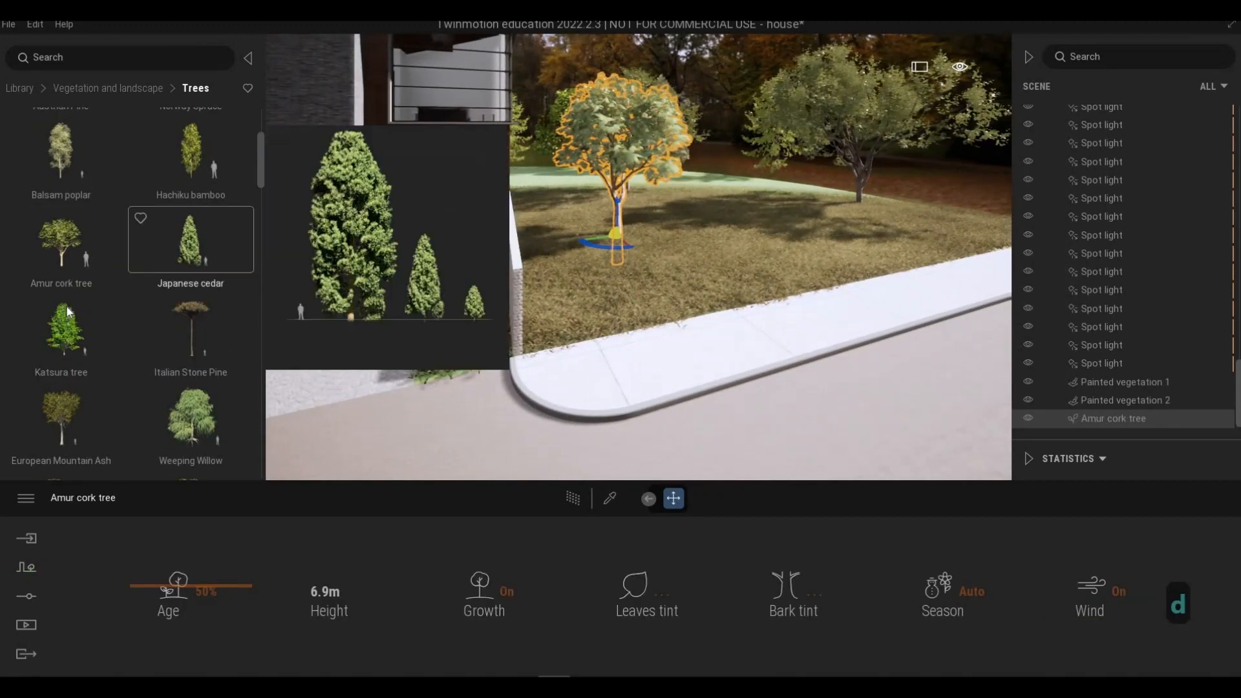
Place a Chinaberry Tree on the entrance lawn and move the Amur cork tree farther back along the wall.
scroll(68, 307, up, 3)
drag(591, 289, 577, 222)
drag(729, 247, 731, 234)
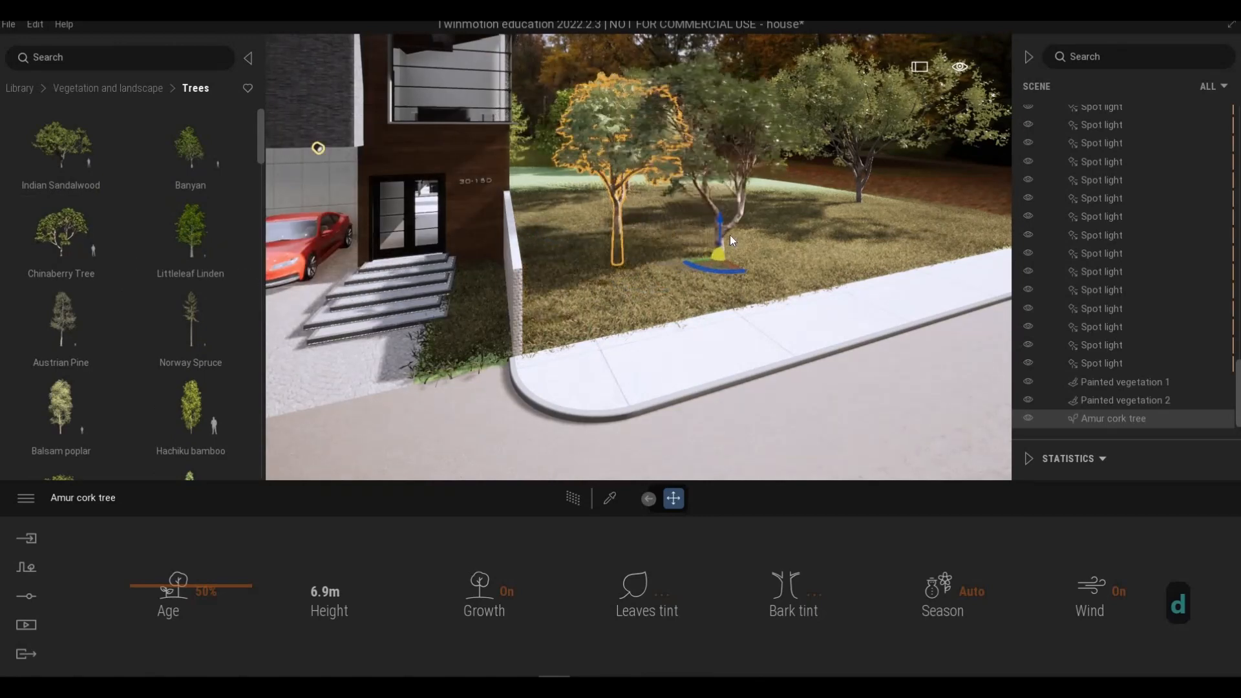
click(619, 215)
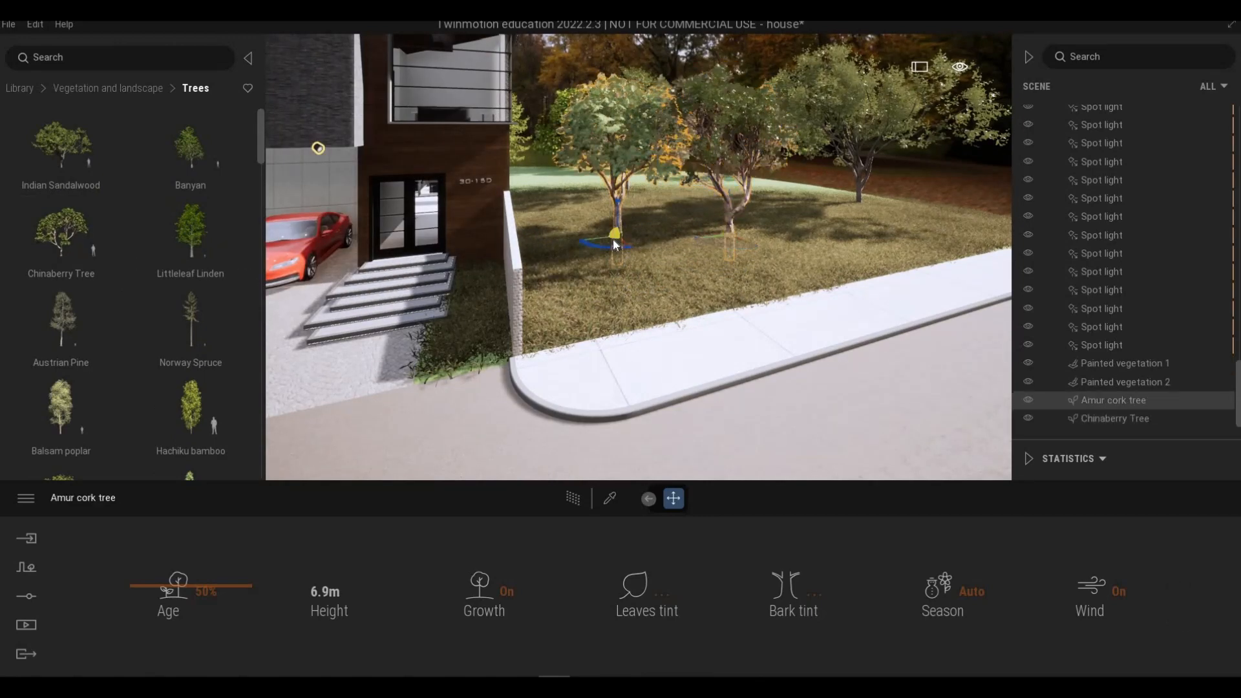
drag(595, 230, 580, 225)
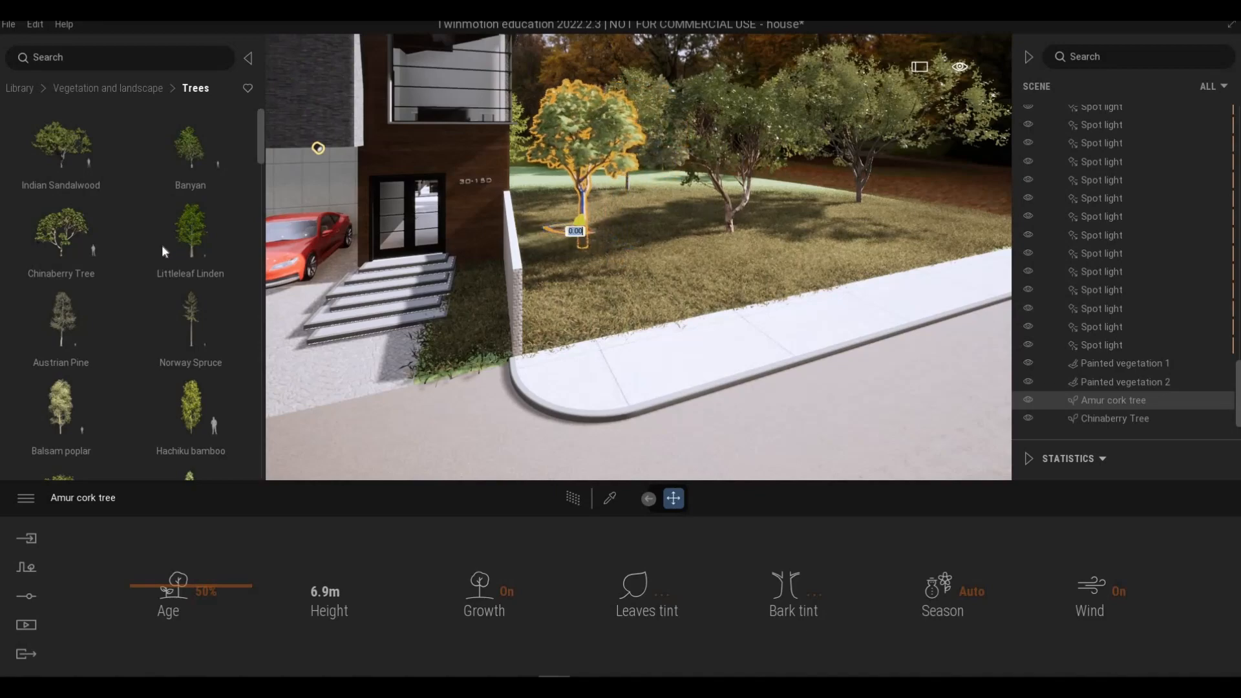
Place an Indian Sandalwood tree on the lawn beside the carport's boundary wall.
key(a)
key(a)
key(a)
key(a)
key(a)
key(a)
key(a)
key(a)
key(a)
key(a)
key(a)
key(a)
key(a)
key(a)
key(a)
key(a)
key(a)
key(a)
key(a)
key(a)
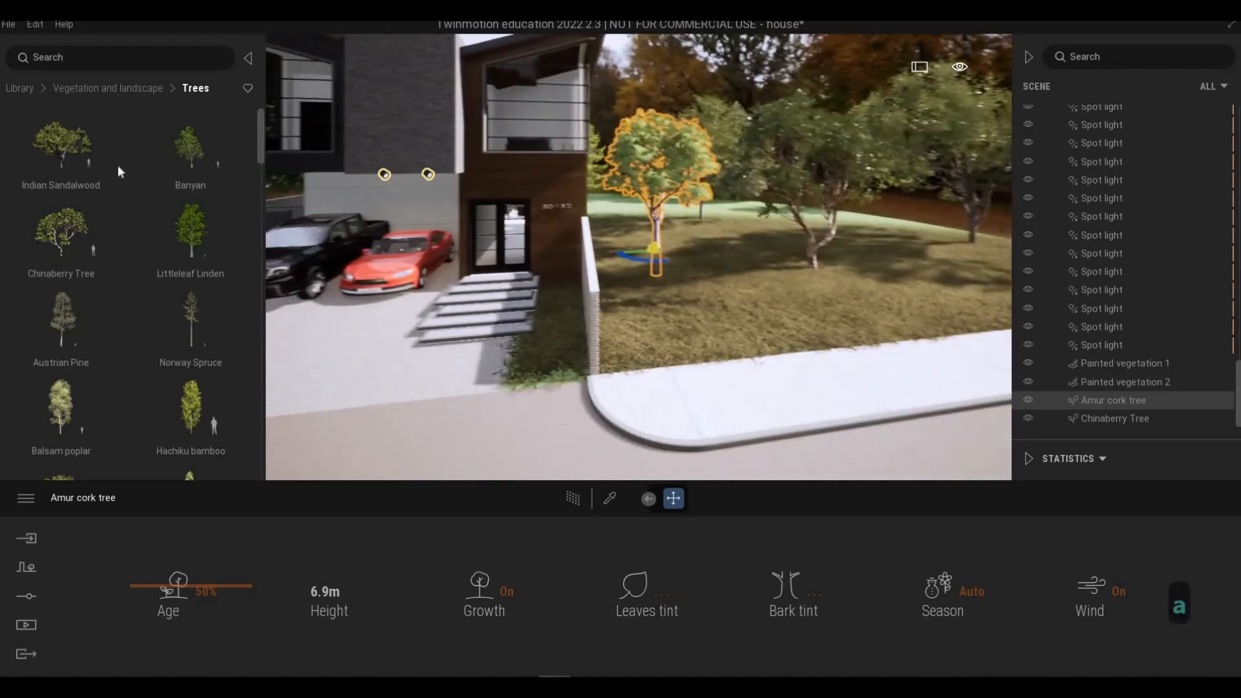
key(a)
key(a)
key(a)
key(a)
key(a)
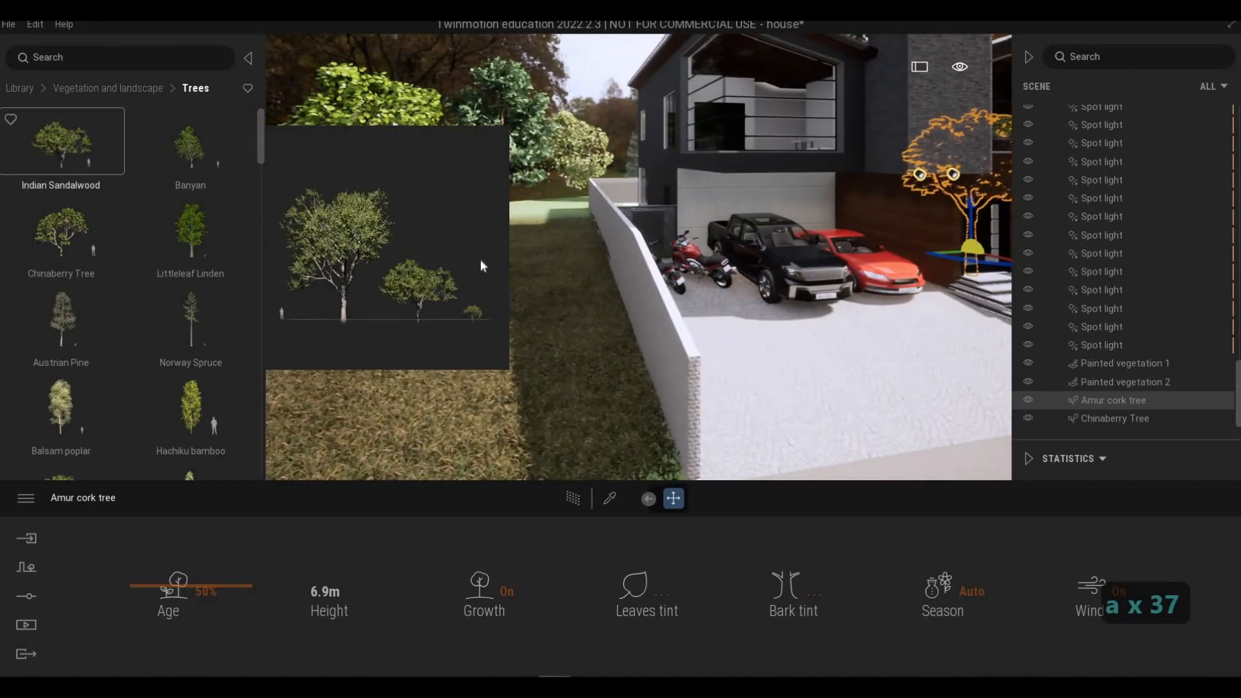
mouse_move(91, 162)
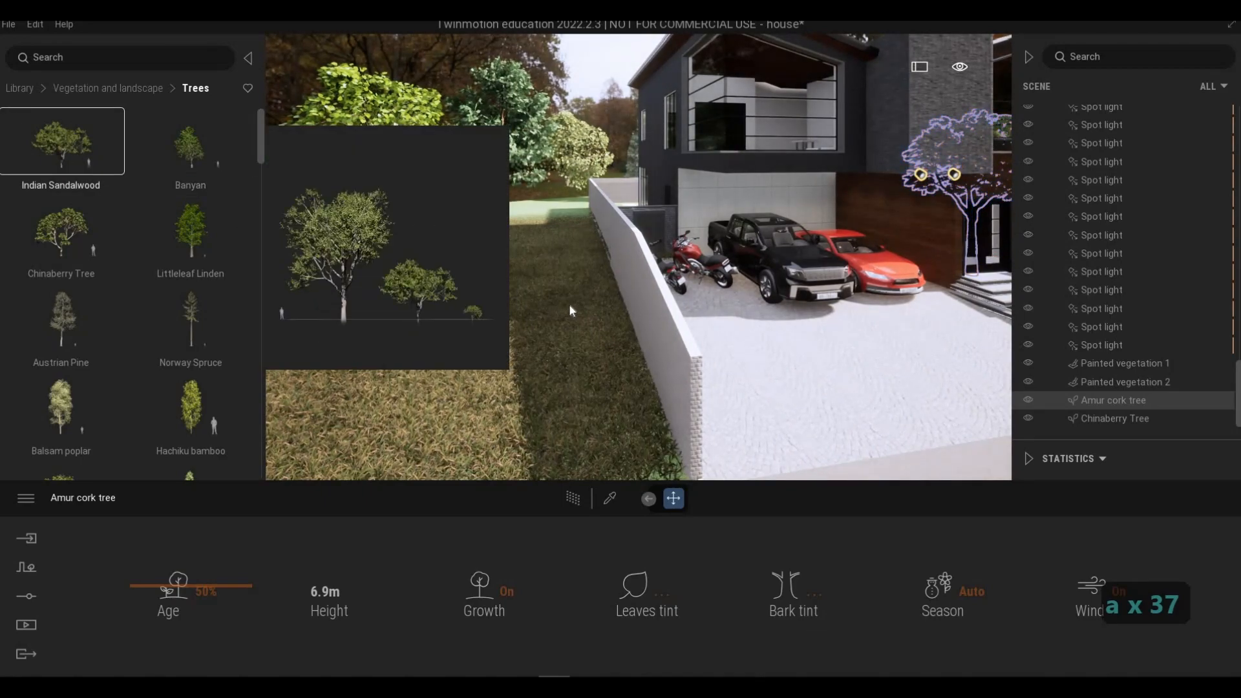
key(s)
key(a)
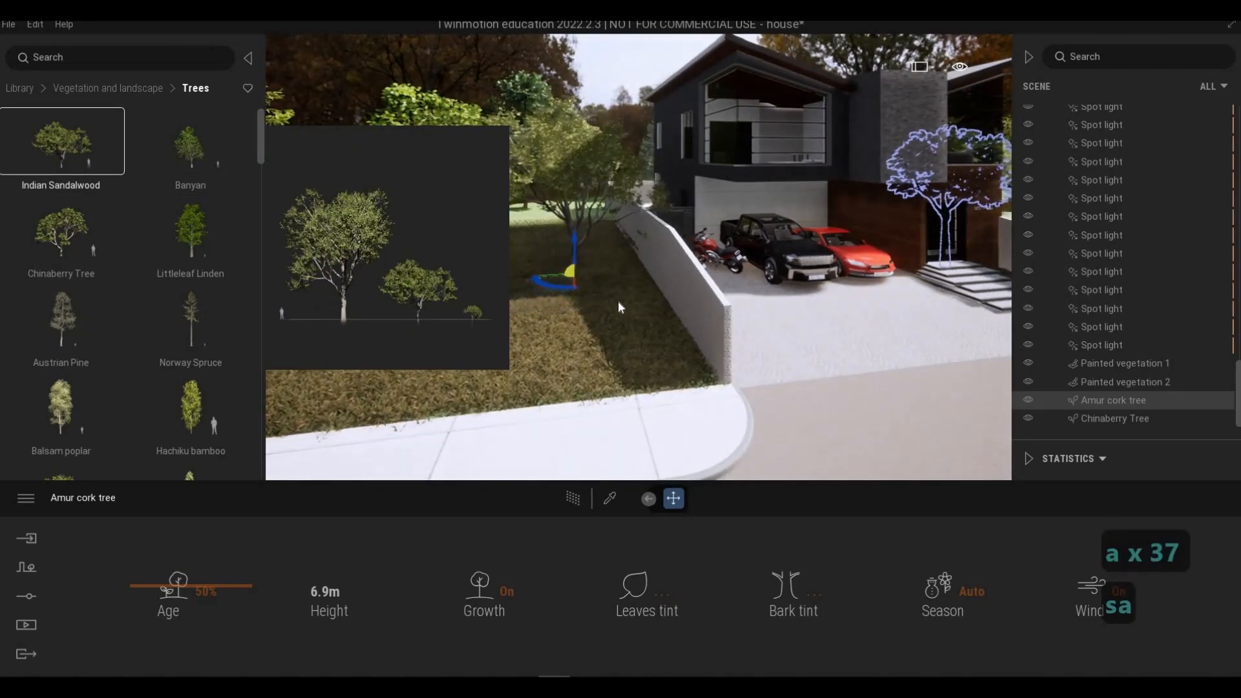
key(s)
key(d)
key(w)
key(Escape)
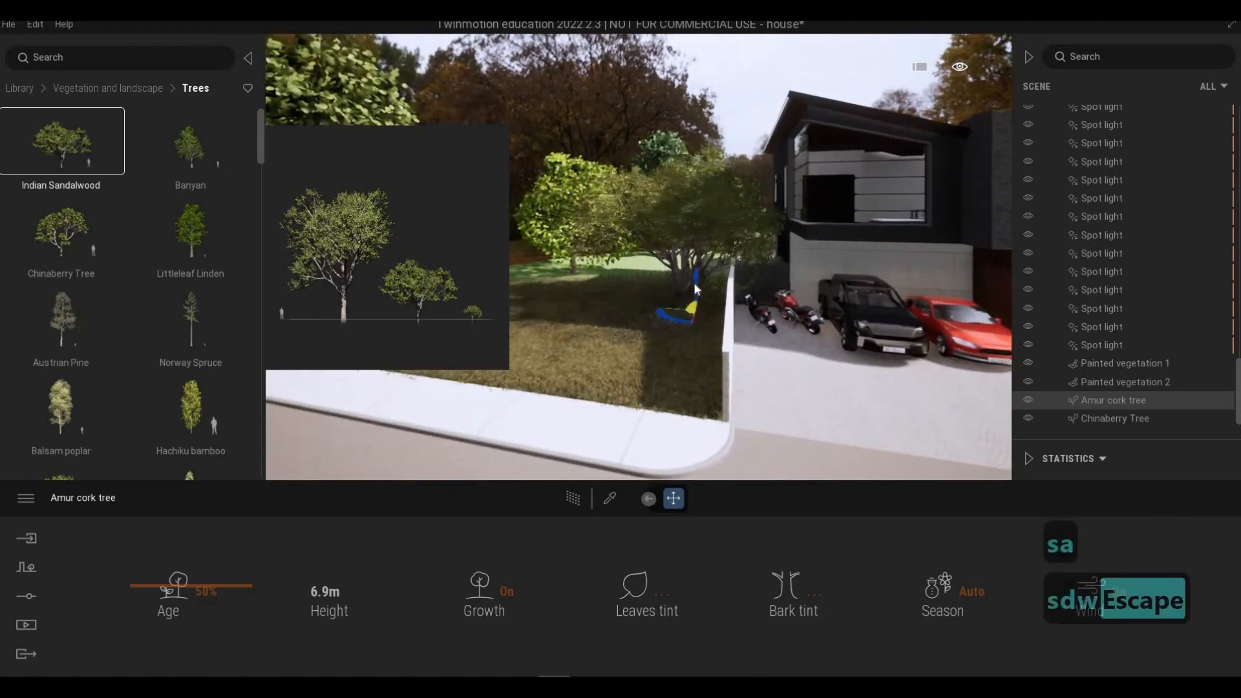
key(Escape)
Reposition the new Indian Sandalwood slightly on the grass next to the carport wall.
click(693, 311)
click(685, 315)
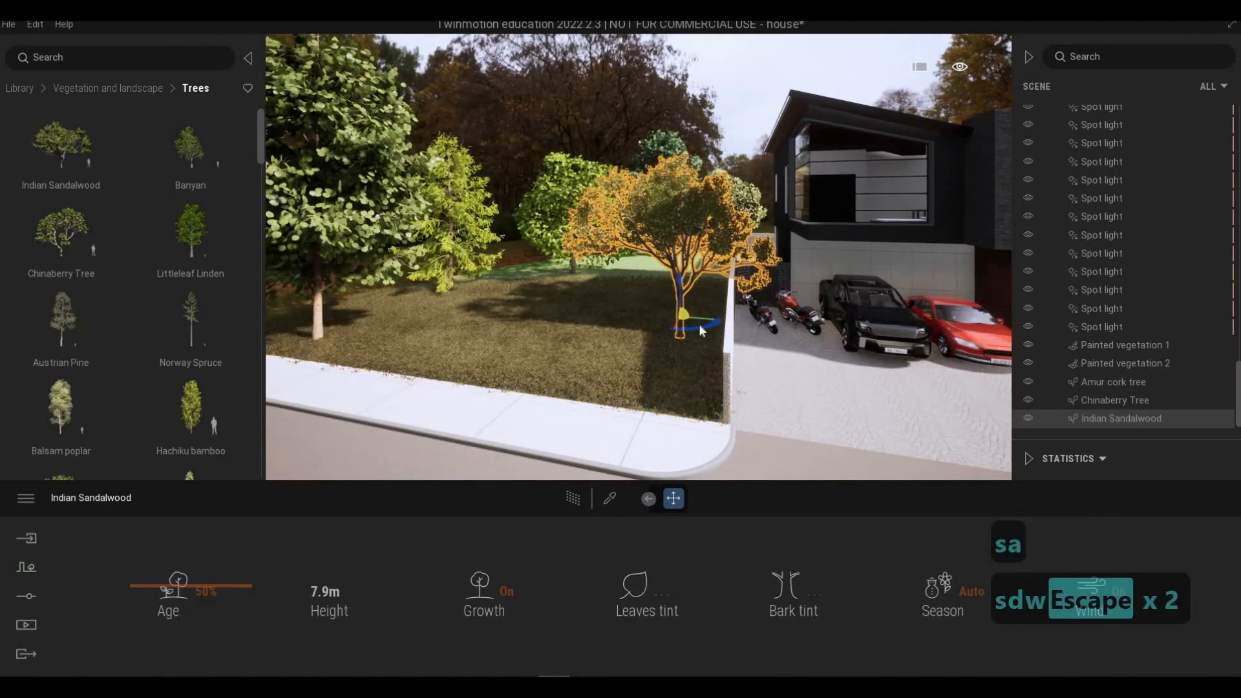
drag(700, 329, 698, 337)
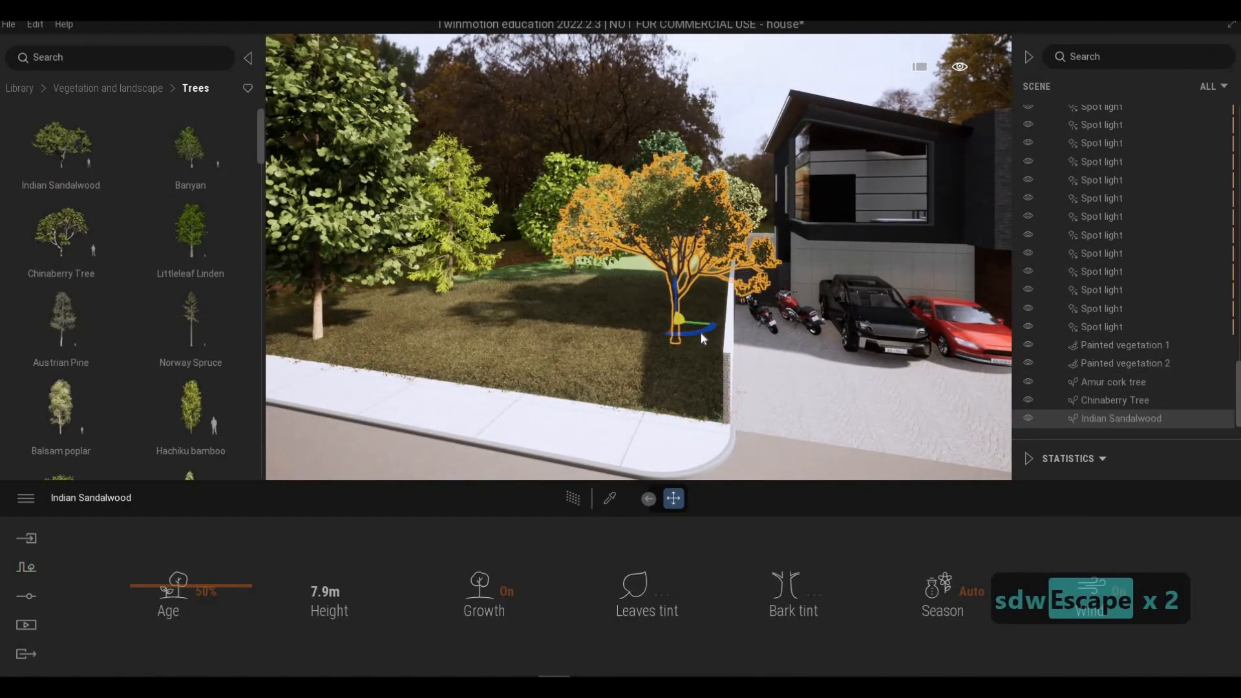
Add more Indian Sandalwood farther back on the lawn beside the carport.
key(a)
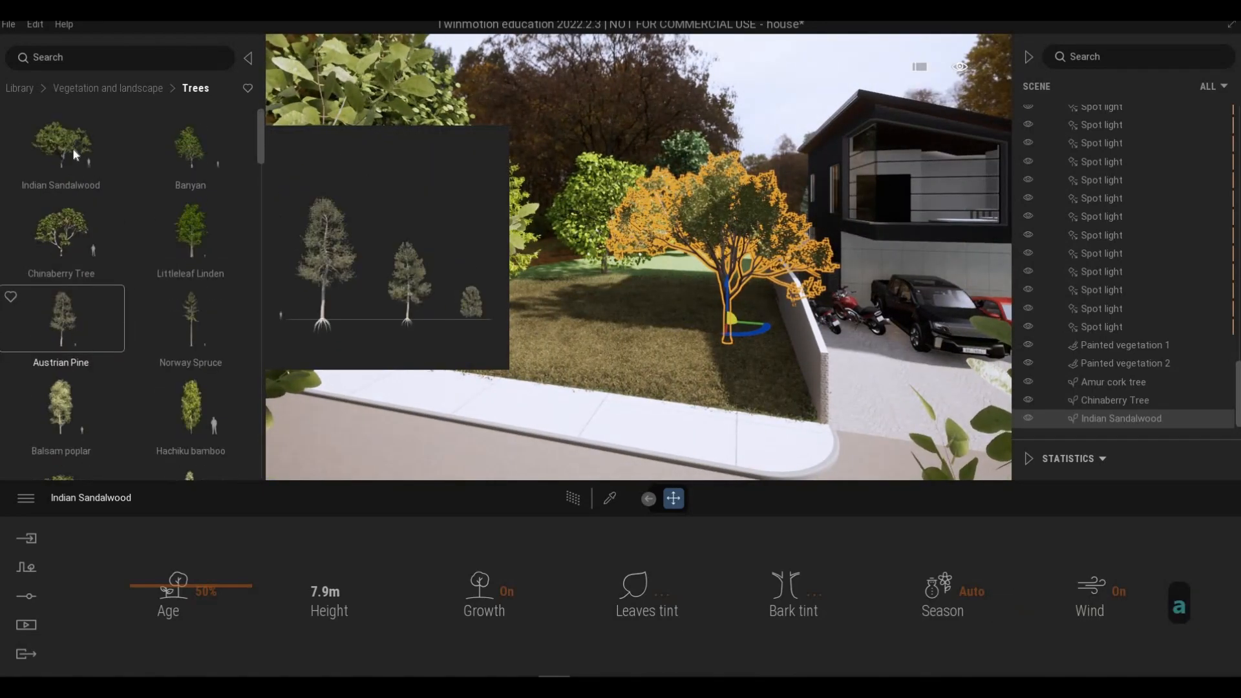
drag(72, 154, 574, 304)
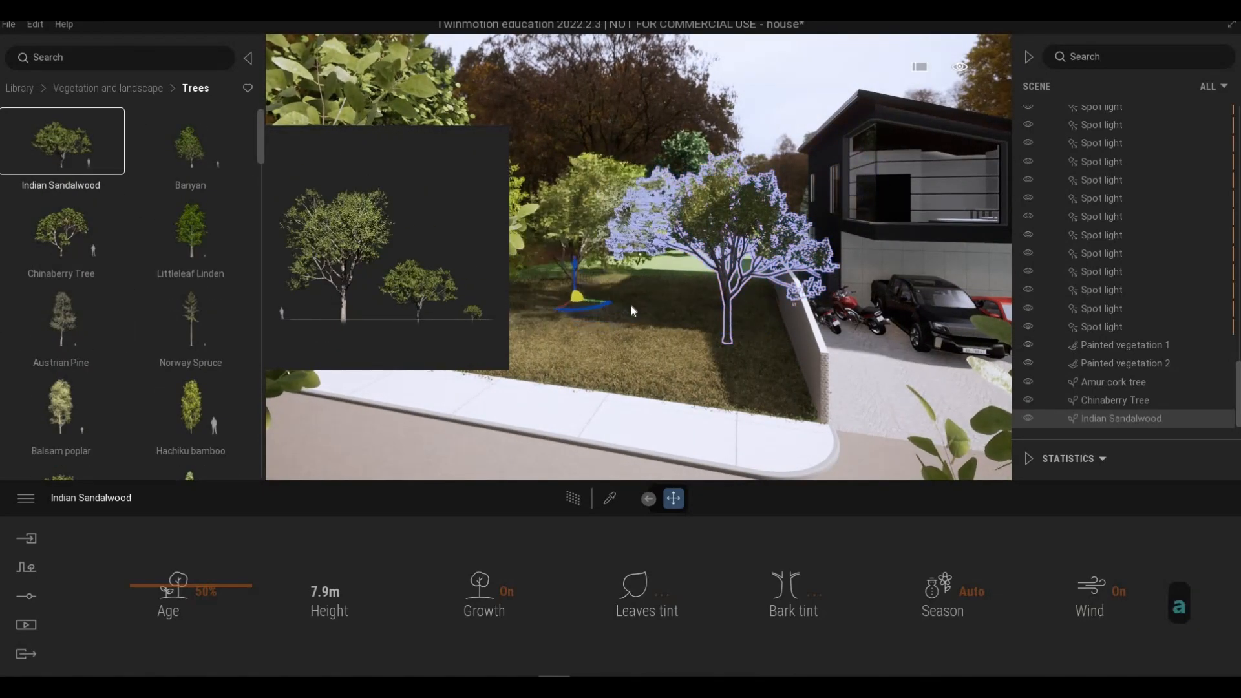
key(s)
key(s)
key(d)
key(d)
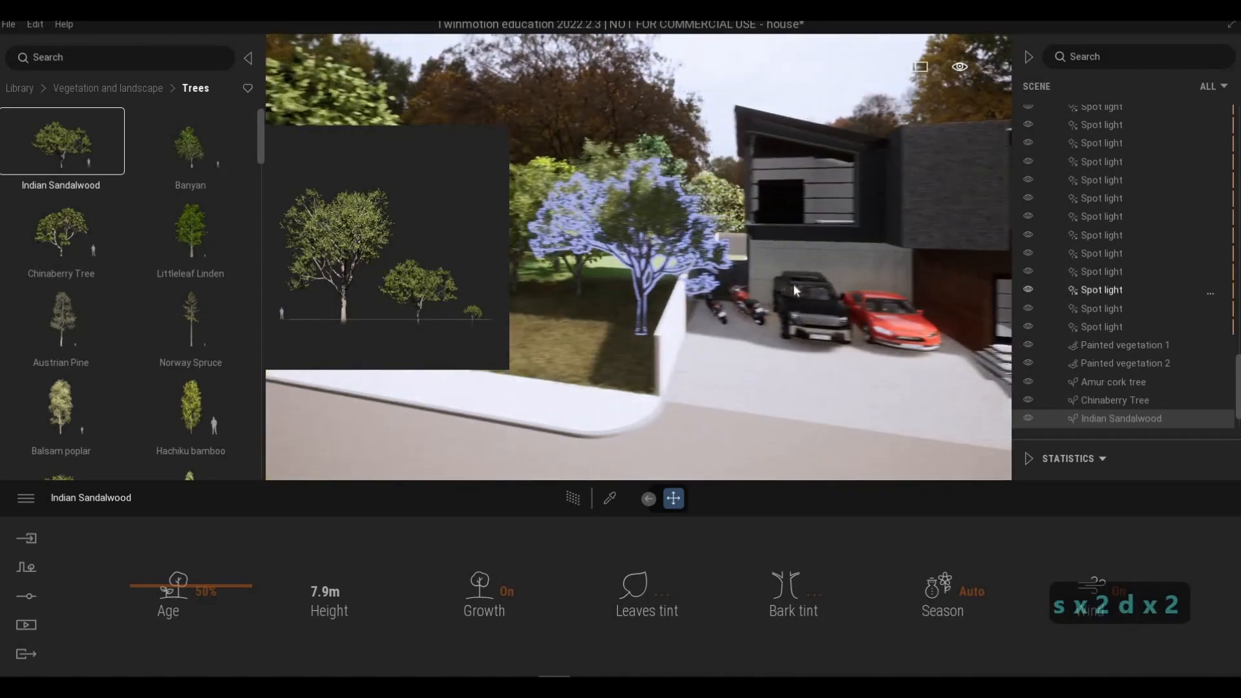
Place Banyan trees among the existing trees on the lawn beyond the entrance wall.
key(d)
key(d)
key(d)
key(d)
key(d)
key(d)
key(d)
key(d)
key(d)
key(d)
key(s)
key(w)
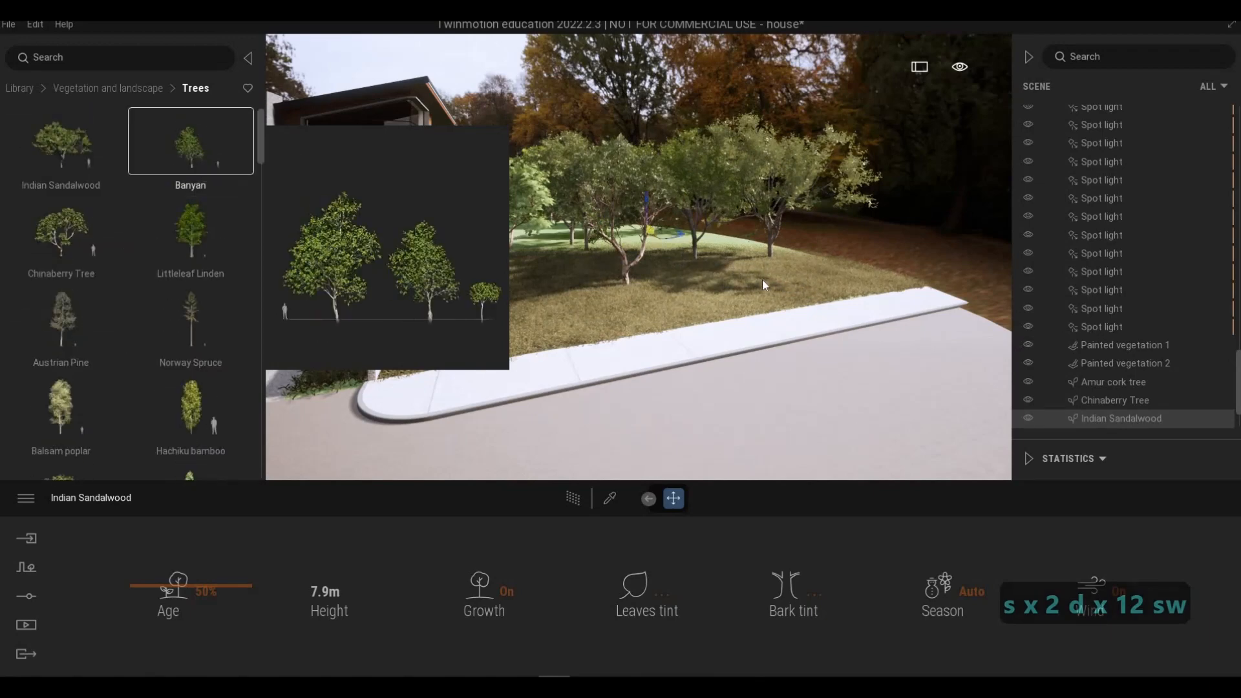
key(a)
key(a)
key(a)
key(a)
key(a)
key(a)
key(a)
key(a)
key(a)
key(a)
key(a)
key(a)
key(a)
key(a)
key(a)
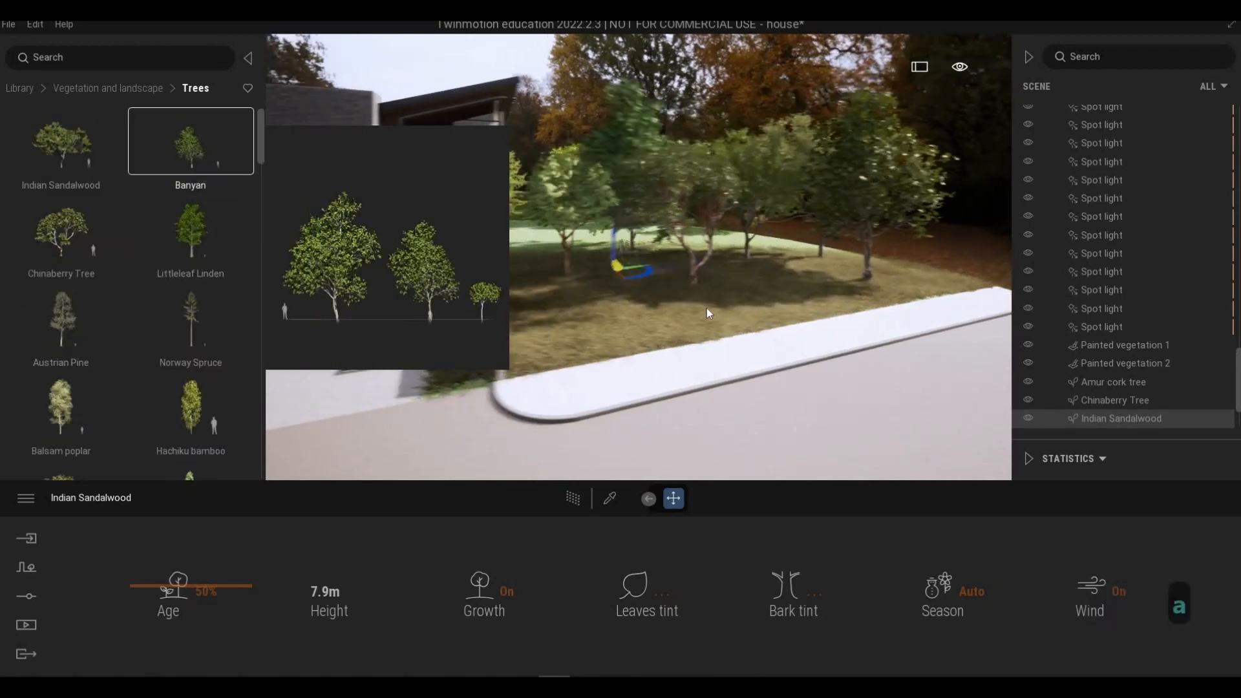
Place Banyan trees behind the Indian Sandalwood on the lawn on the carport side.
key(a)
key(a)
key(a)
key(a)
key(a)
key(a)
key(a)
key(a)
key(a)
key(a)
key(a)
key(a)
key(a)
key(a)
key(a)
key(a)
key(a)
key(a)
key(a)
key(a)
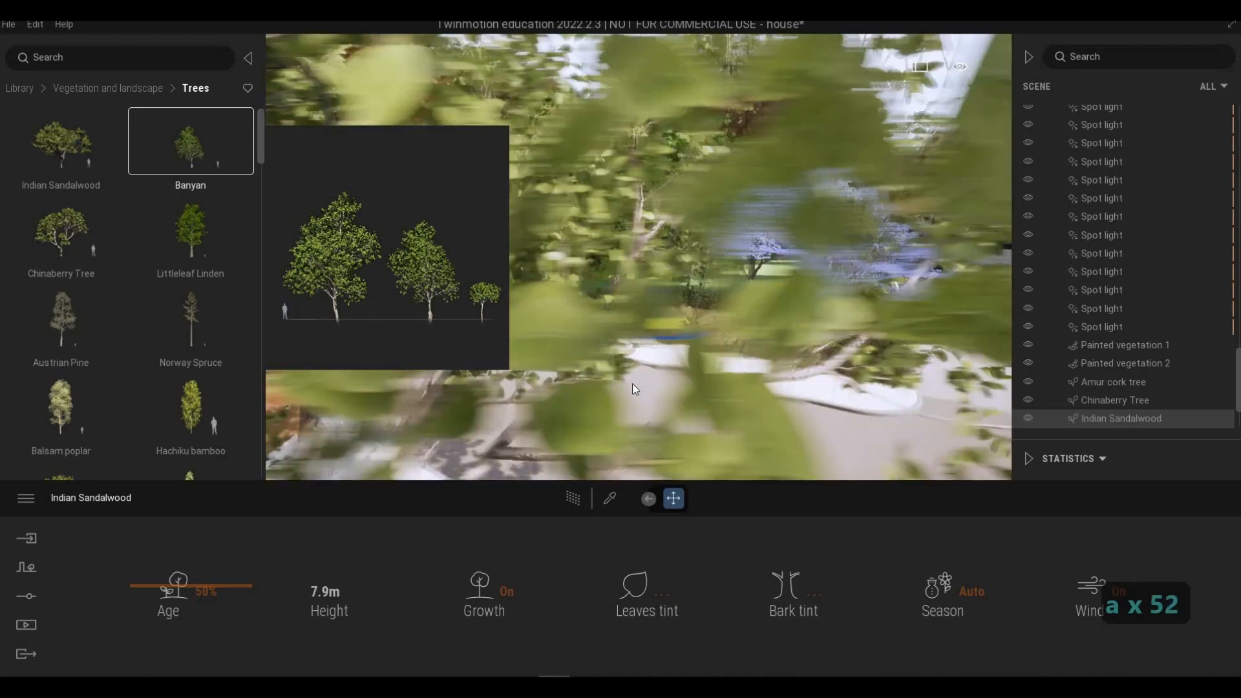
key(w)
key(d)
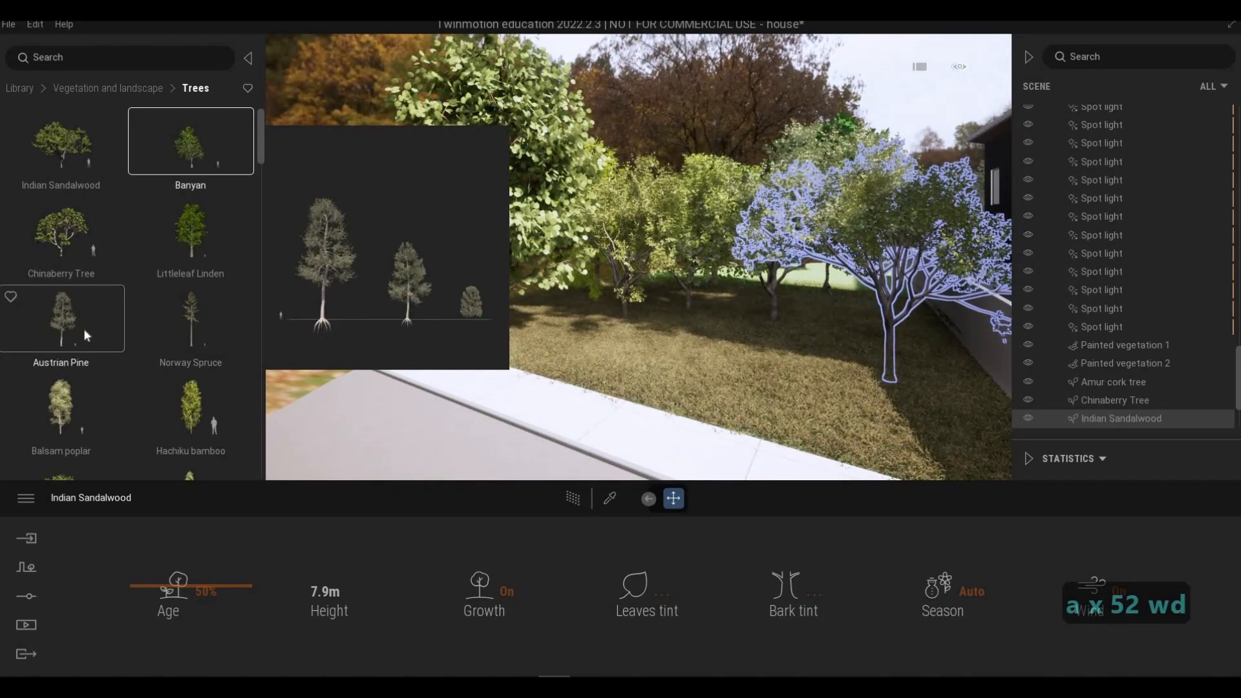
Place Balsam poplar trees toward the rear of the property on the carport side of the house.
scroll(84, 329, down, 1)
key(d)
key(w)
key(q)
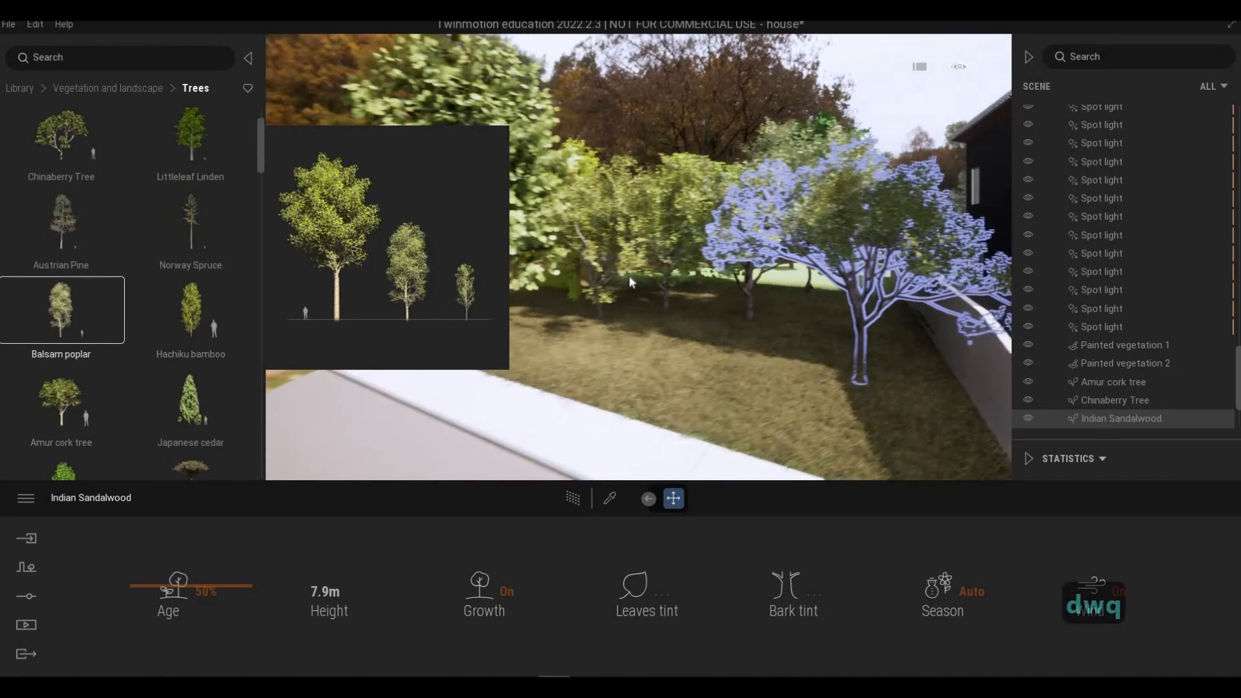
key(w)
key(q)
key(q)
key(d)
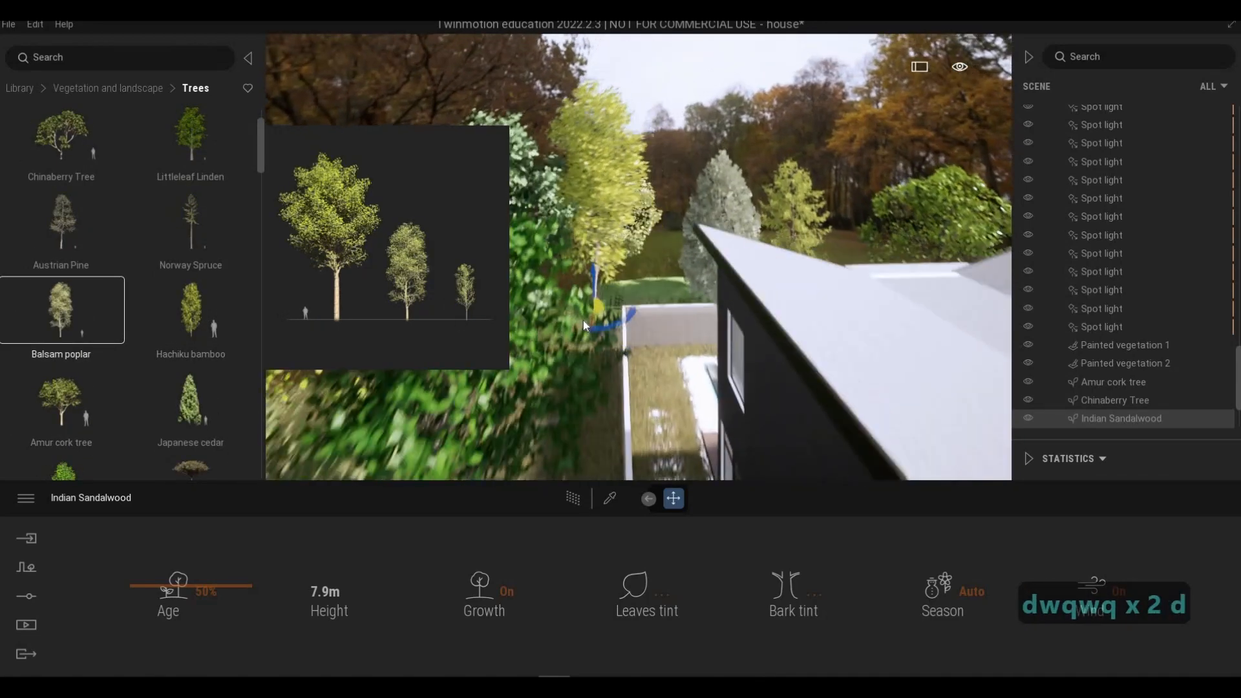
key(s)
key(d)
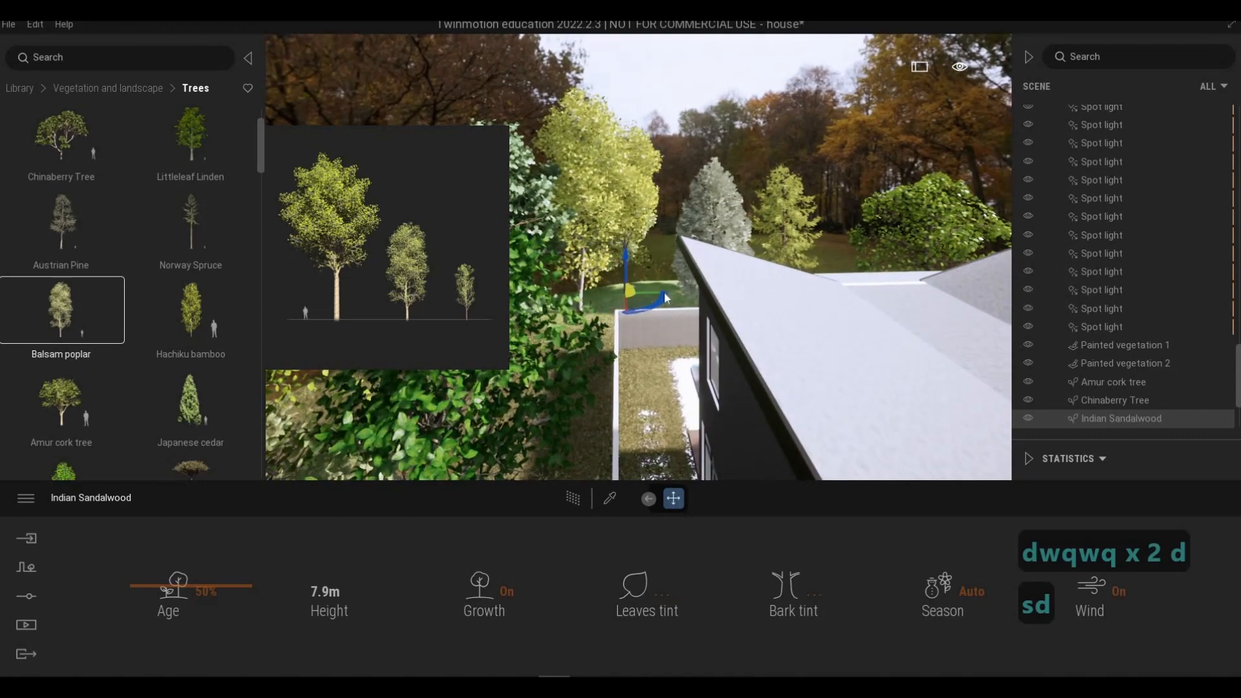
Place Balsam poplar trees toward the rear on the entrance side, finish placing, and frame the front of the house.
key(d)
key(d)
key(d)
key(d)
key(d)
key(d)
key(d)
key(d)
key(d)
key(d)
key(s)
key(s)
key(s)
key(s)
key(s)
key(s)
key(s)
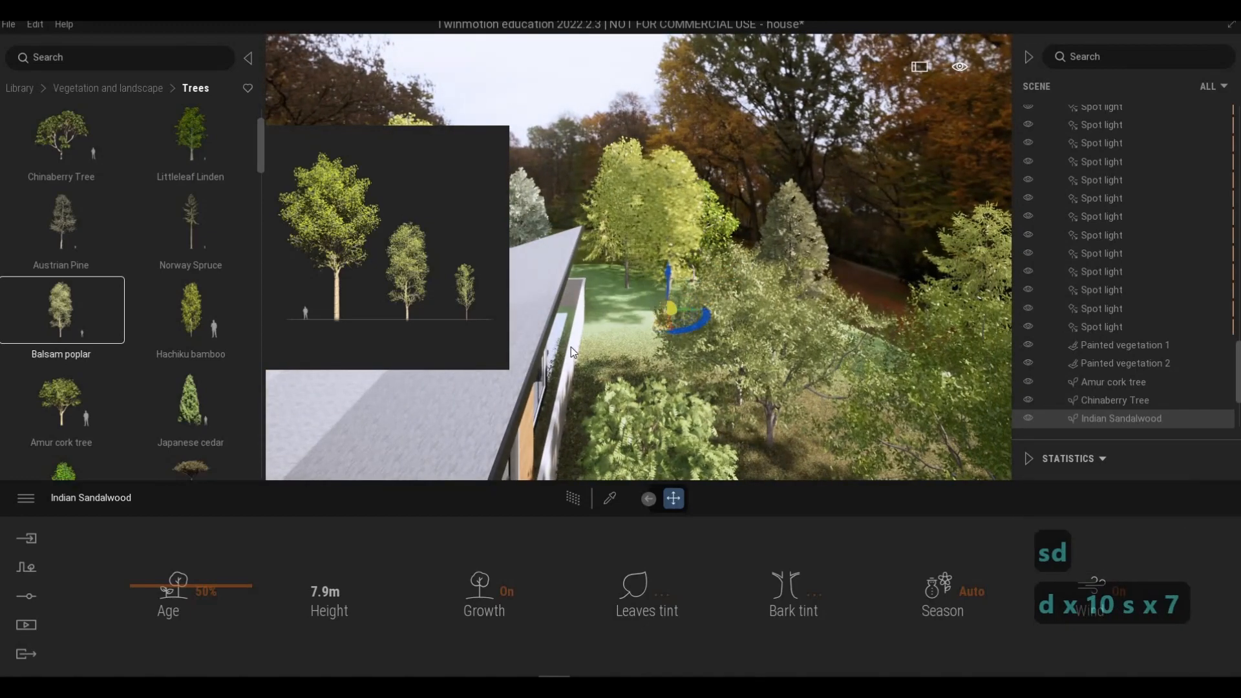
key(s)
key(e)
key(e)
key(e)
key(e)
key(e)
key(Escape)
key(a)
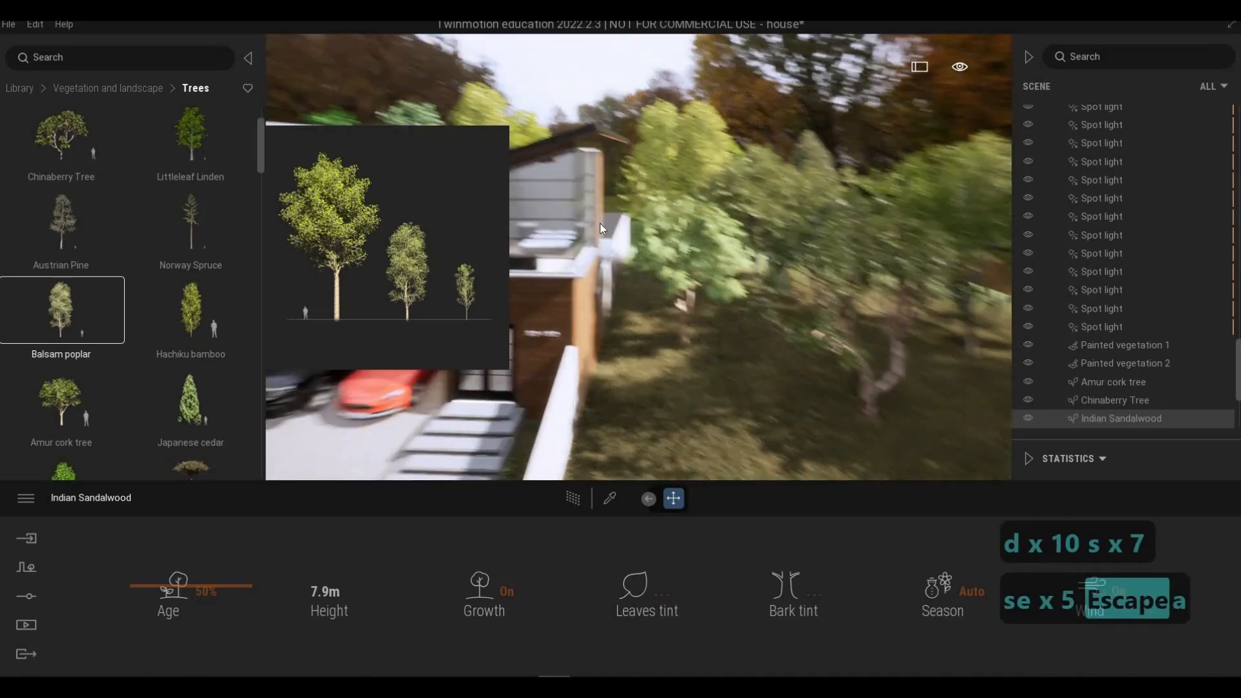
key(e)
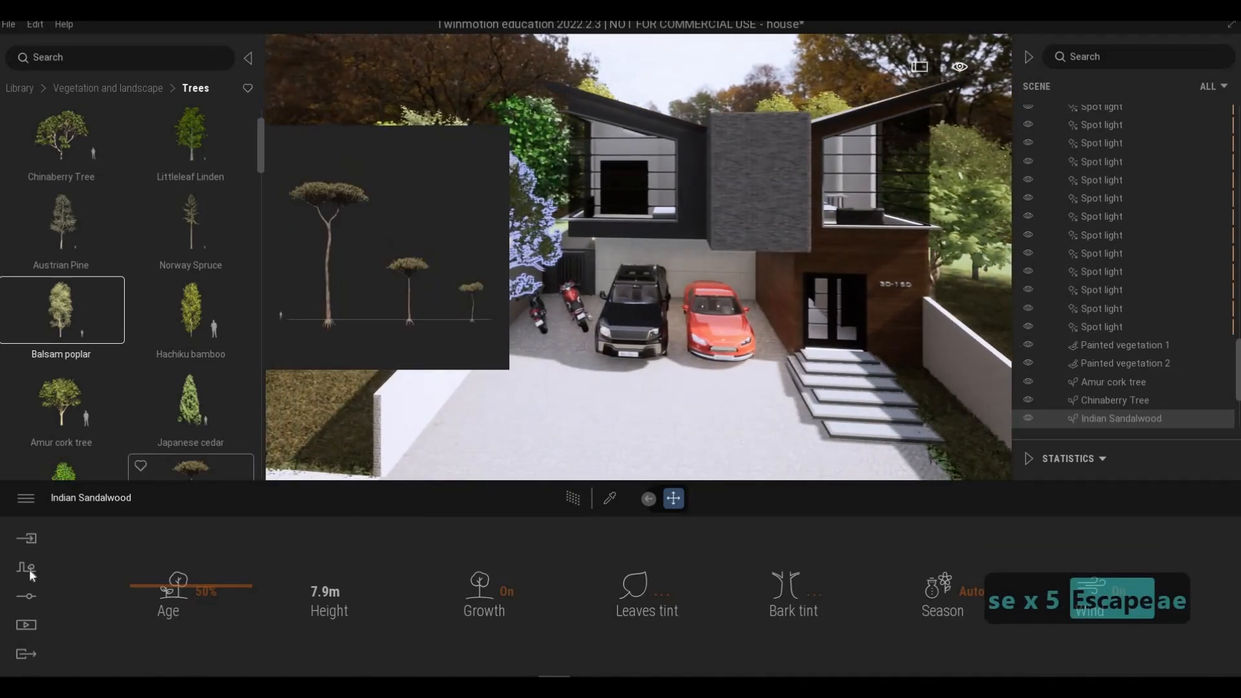
Shift the weather season from summer to autumn, about midway between the summer and winter marks.
click(26, 567)
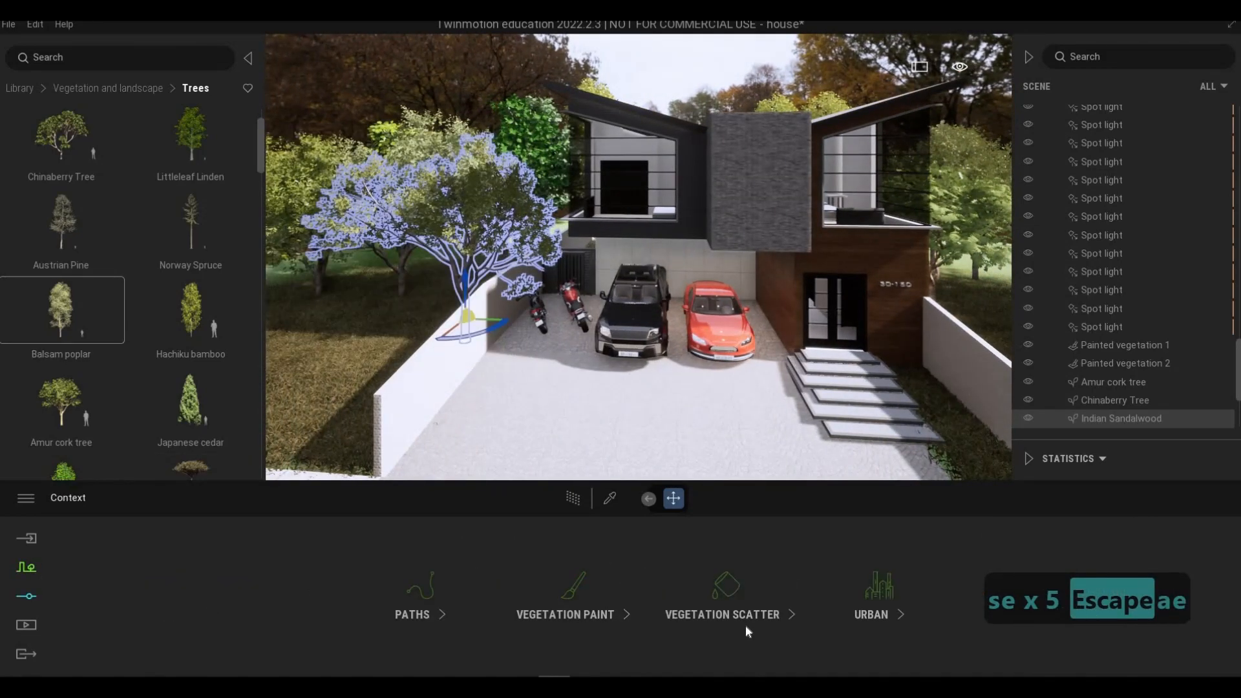
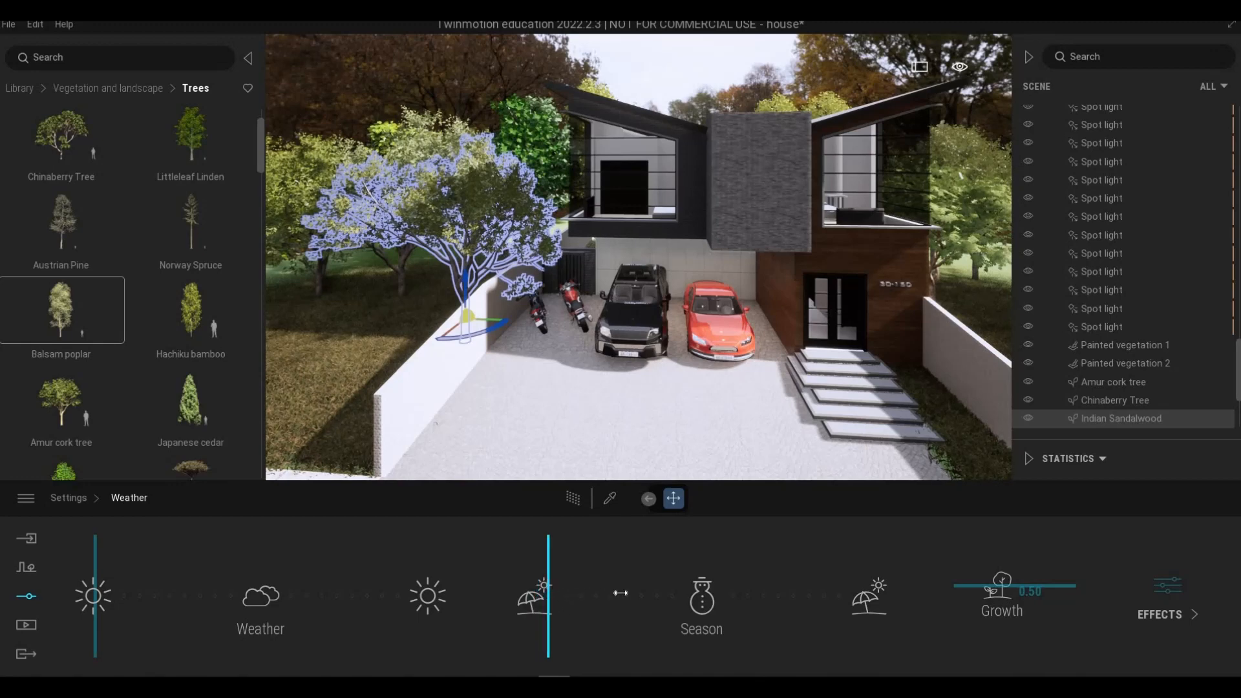
mouse_move(643, 596)
mouse_down()
mouse_move(661, 598)
mouse_move(632, 596)
mouse_move(796, 604)
mouse_move(867, 590)
mouse_move(608, 608)
mouse_up()
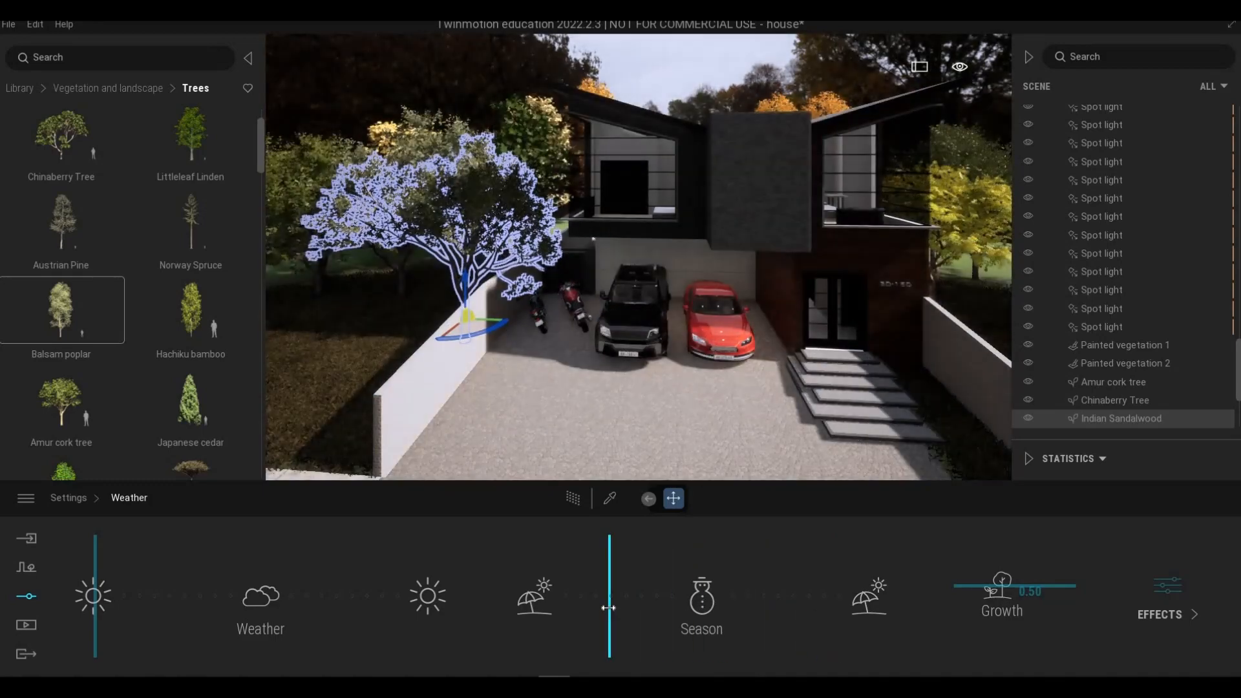
shift+middle_drag(625, 452, 535, 464)
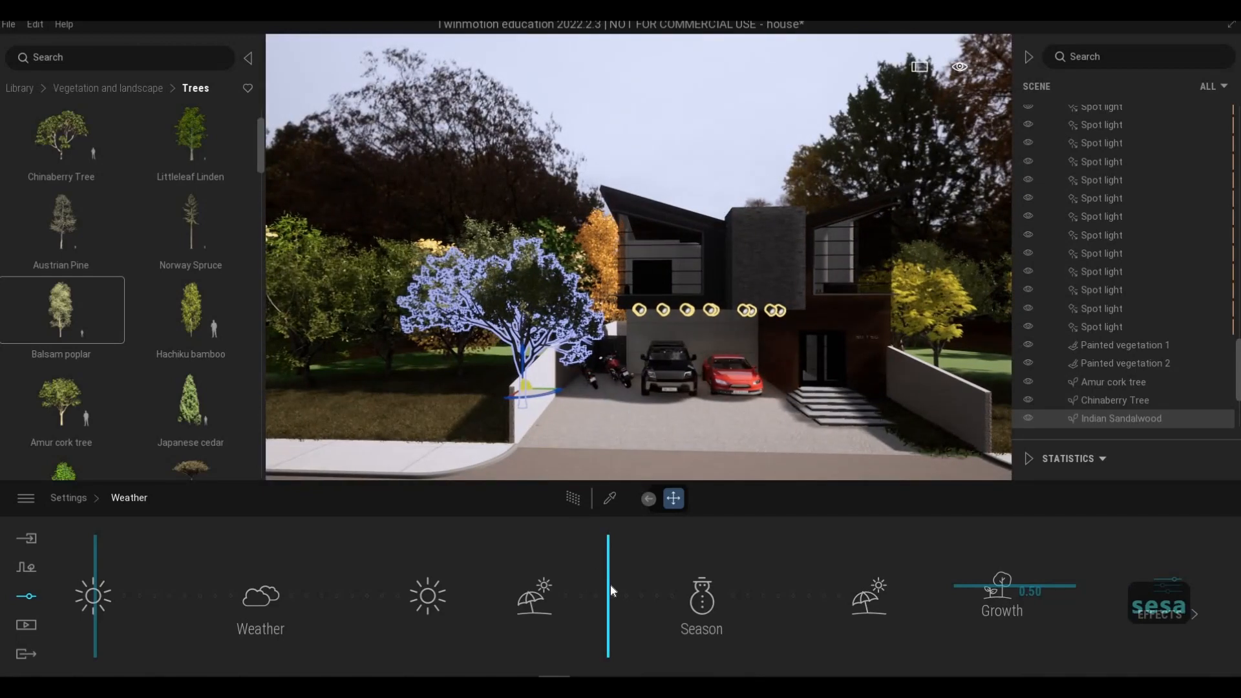
drag(610, 585, 616, 584)
right_drag(459, 401, 479, 406)
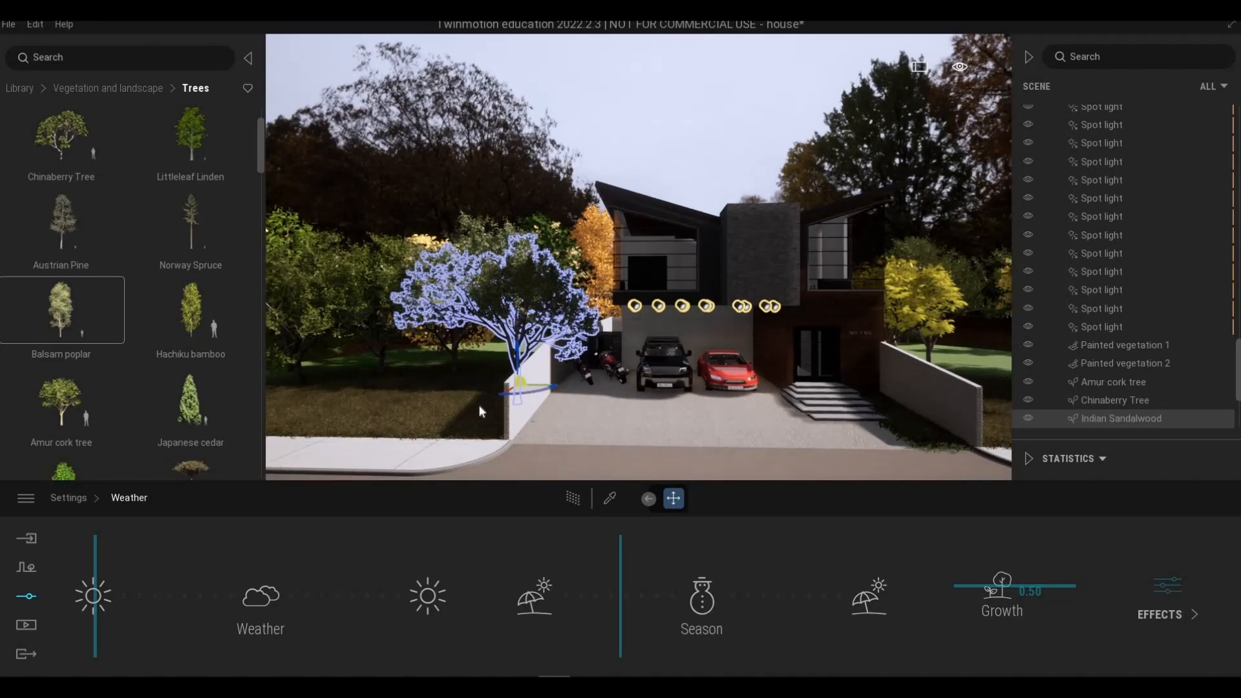
Delete the two front Indian Sandalwood trees from the lawn on the carport side of the house.
key(a)
key(a)
key(a)
key(a)
key(a)
key(a)
key(a)
key(a)
key(a)
key(a)
key(a)
key(a)
key(a)
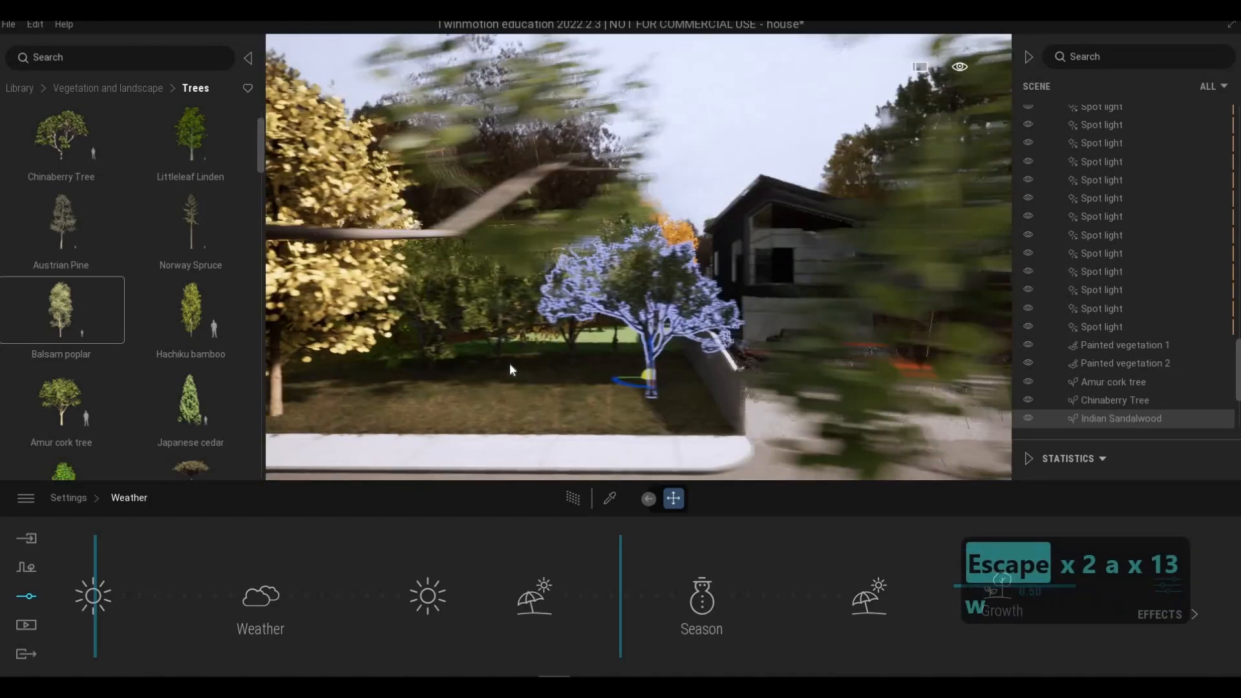
key(w)
key(q)
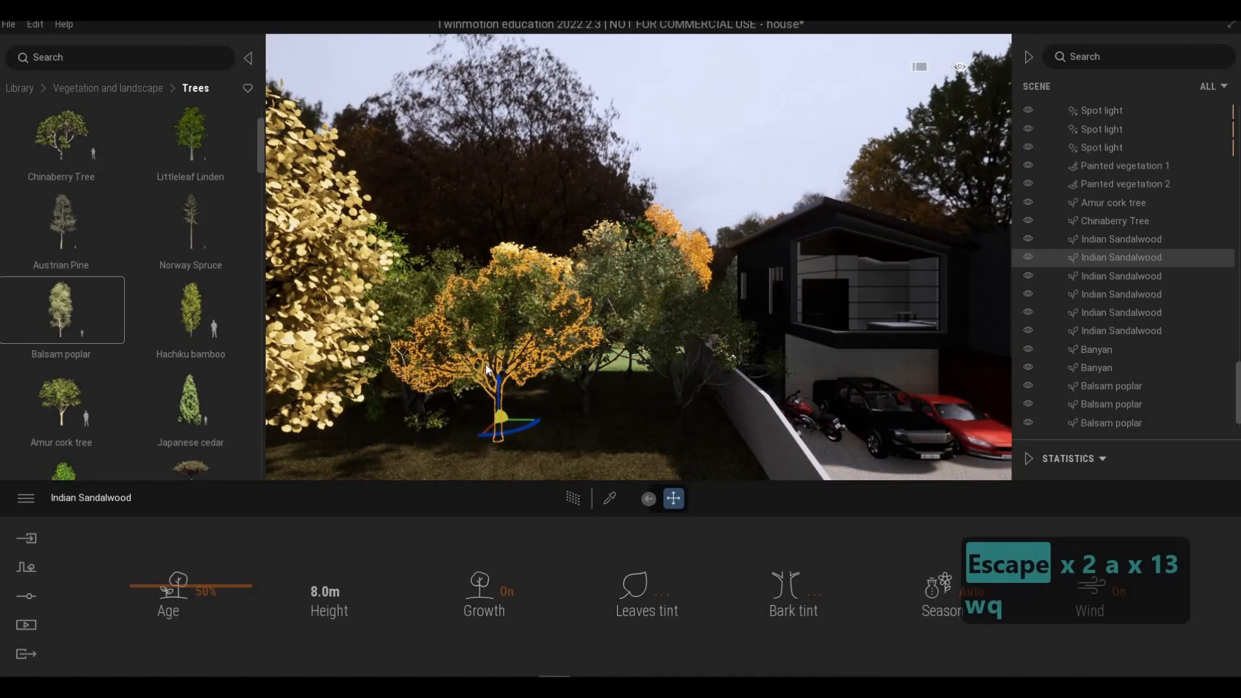
key(Delete)
click(435, 358)
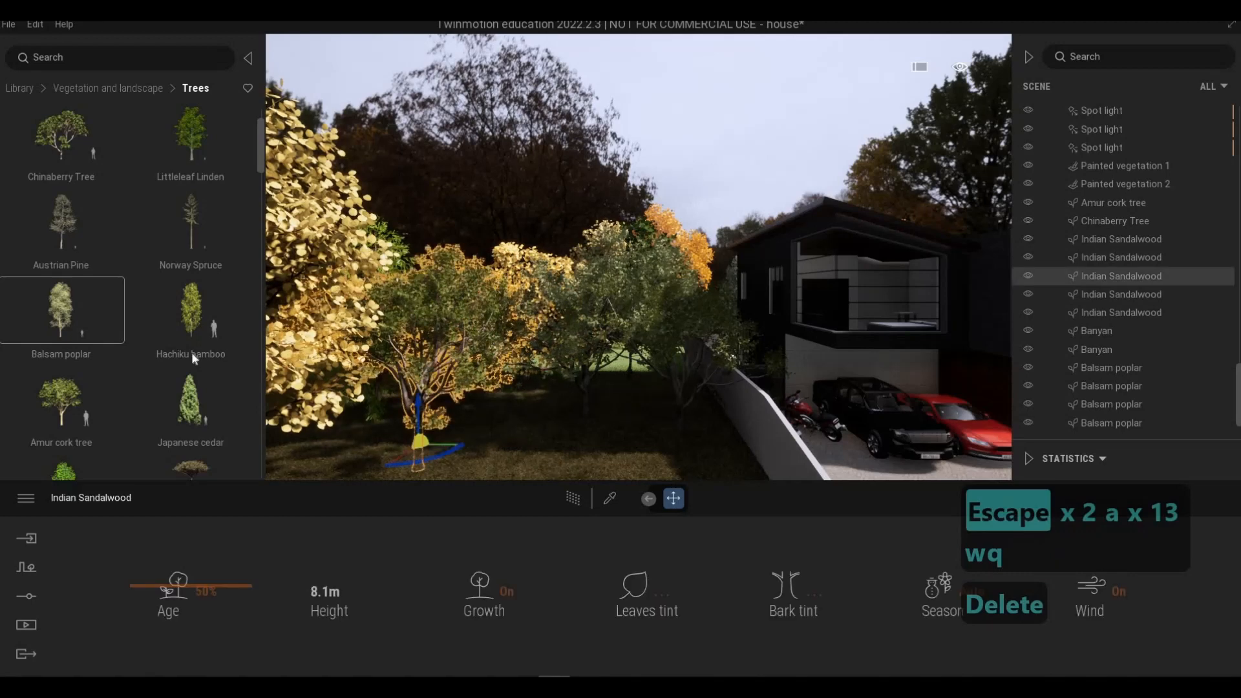
key(Delete)
Place a Katsura tree and a Japanese walnut on the cleared front part of the carport-side lawn.
scroll(207, 413, down, 2)
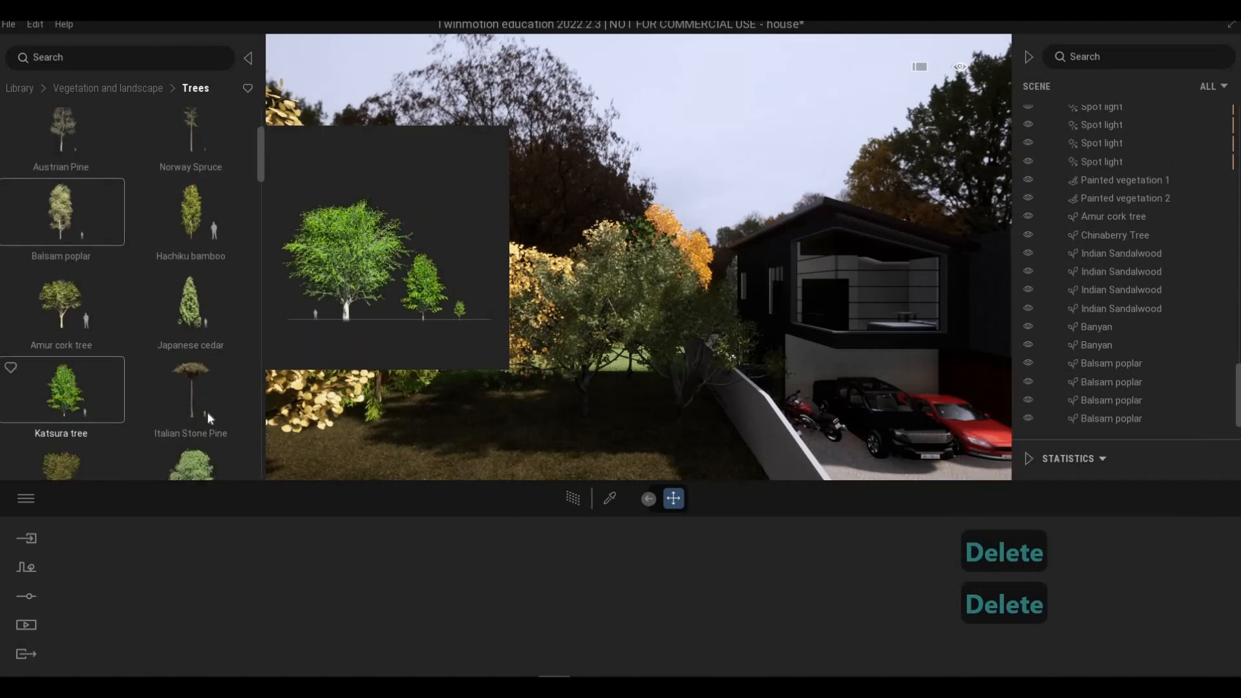
drag(501, 451, 468, 408)
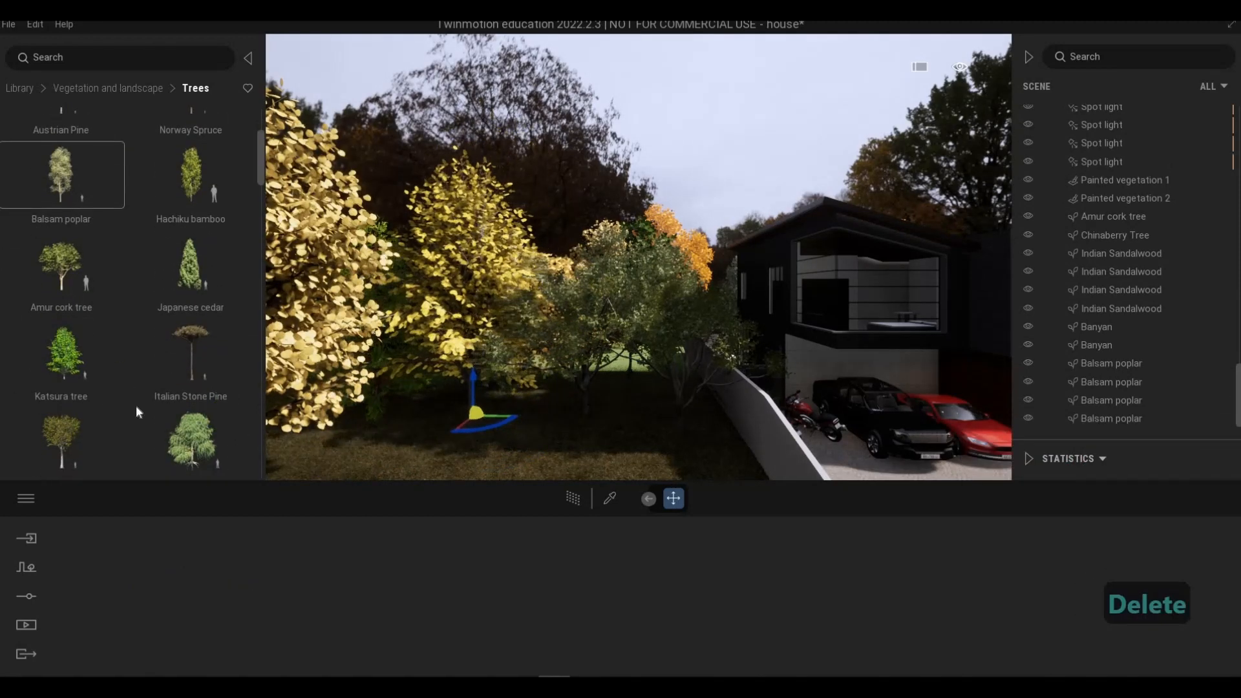
scroll(104, 414, down, 7)
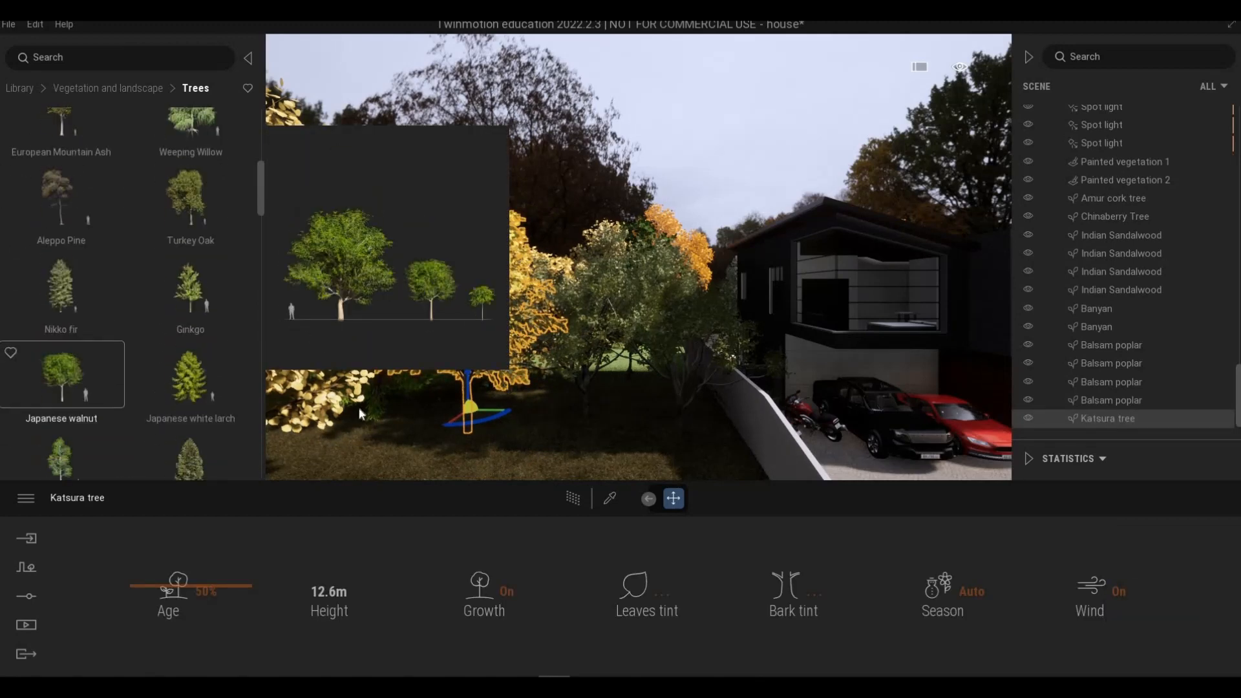
drag(534, 403, 560, 436)
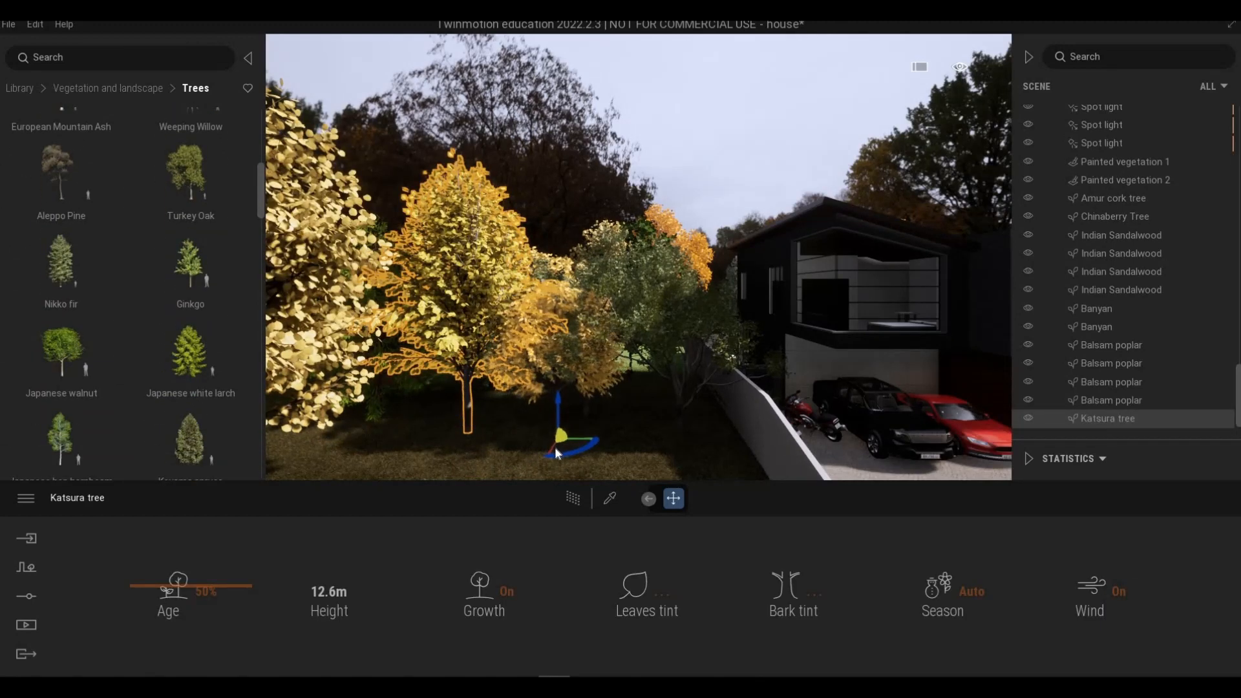
drag(415, 462, 666, 452)
Place four Vine maples in a row across the front of the entrance-side lawn, starting beside the boundary wall.
key(d)
key(d)
key(d)
key(d)
key(d)
key(d)
key(d)
key(d)
key(d)
key(d)
key(d)
key(d)
key(d)
key(d)
key(d)
key(d)
key(d)
key(d)
key(d)
key(d)
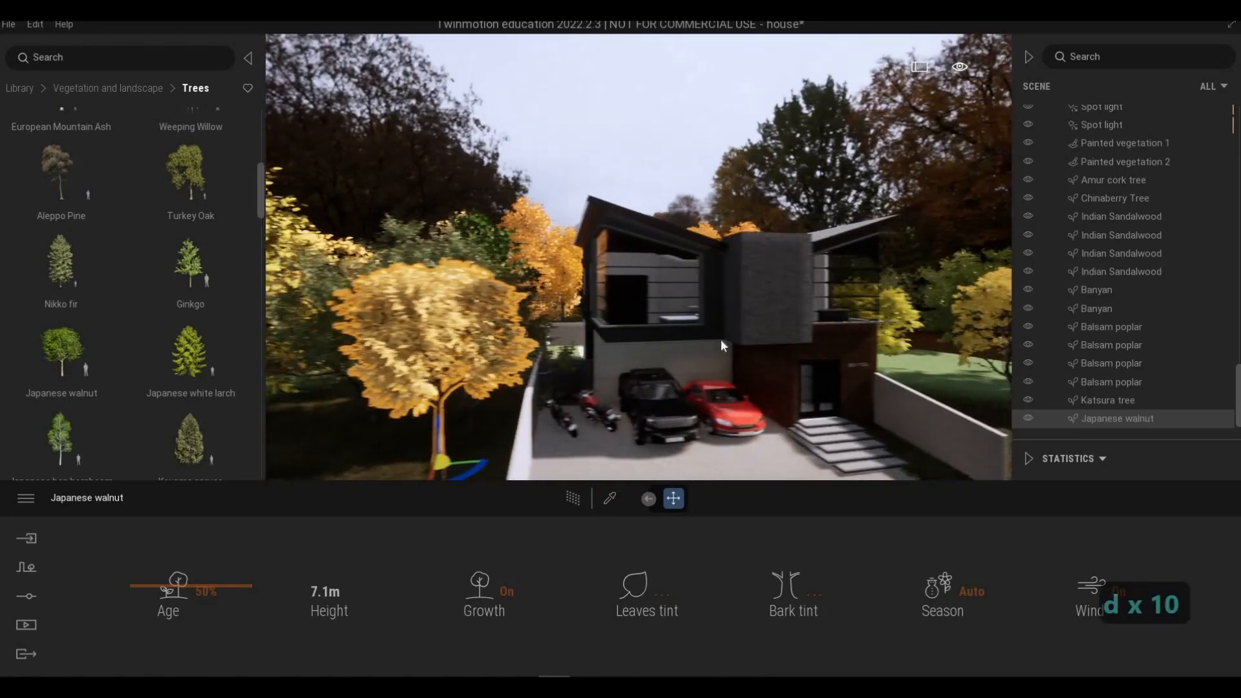
key(d)
key(d)
key(d)
key(d)
key(d)
key(d)
key(d)
key(d)
key(d)
key(d)
key(d)
key(d)
key(d)
key(d)
key(d)
key(d)
scroll(128, 370, down, 3)
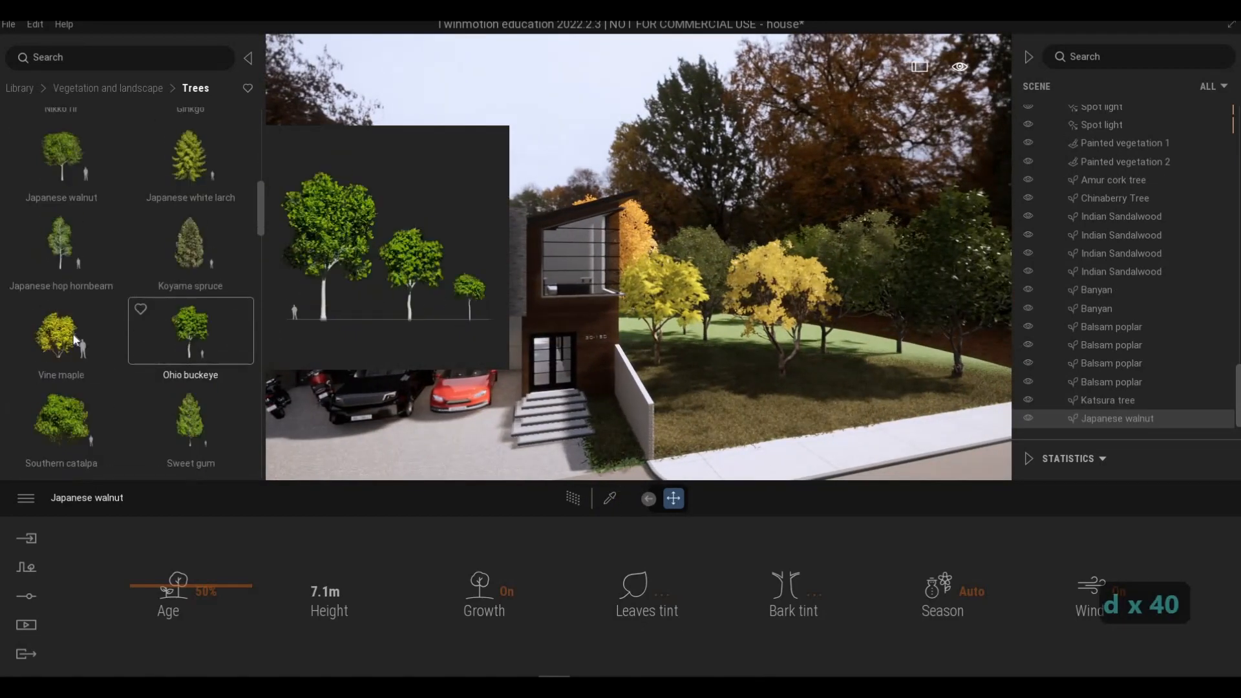
drag(703, 378, 661, 403)
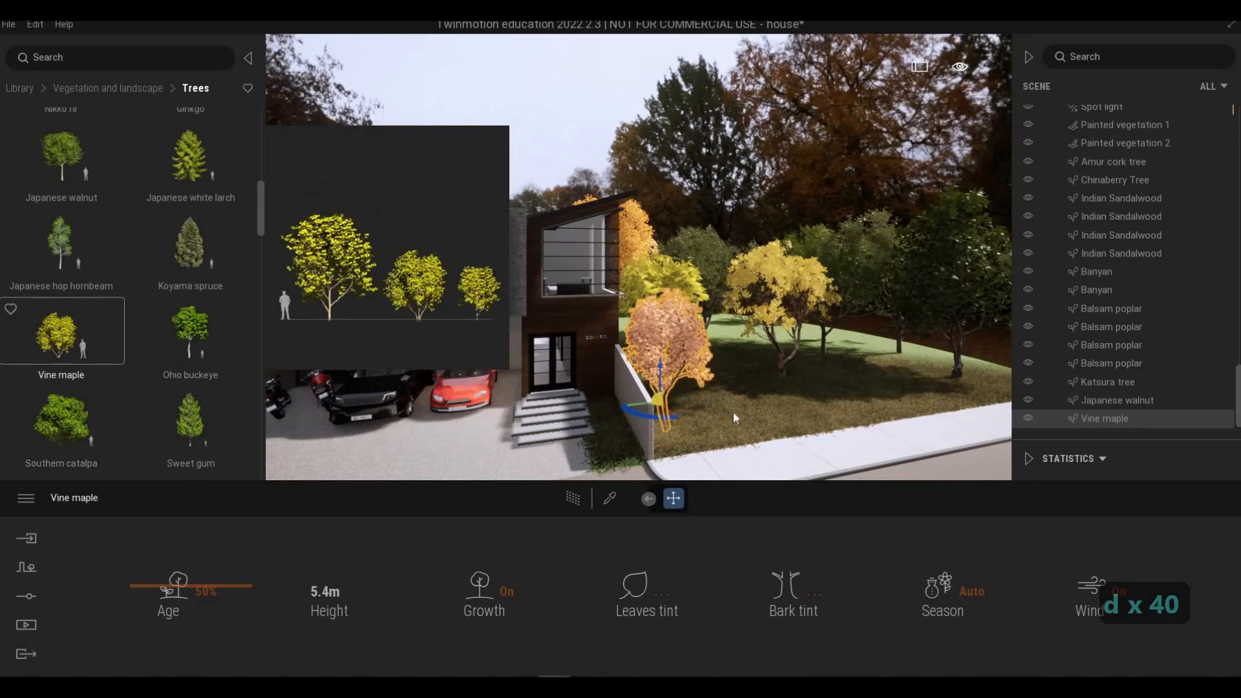
drag(64, 353, 726, 395)
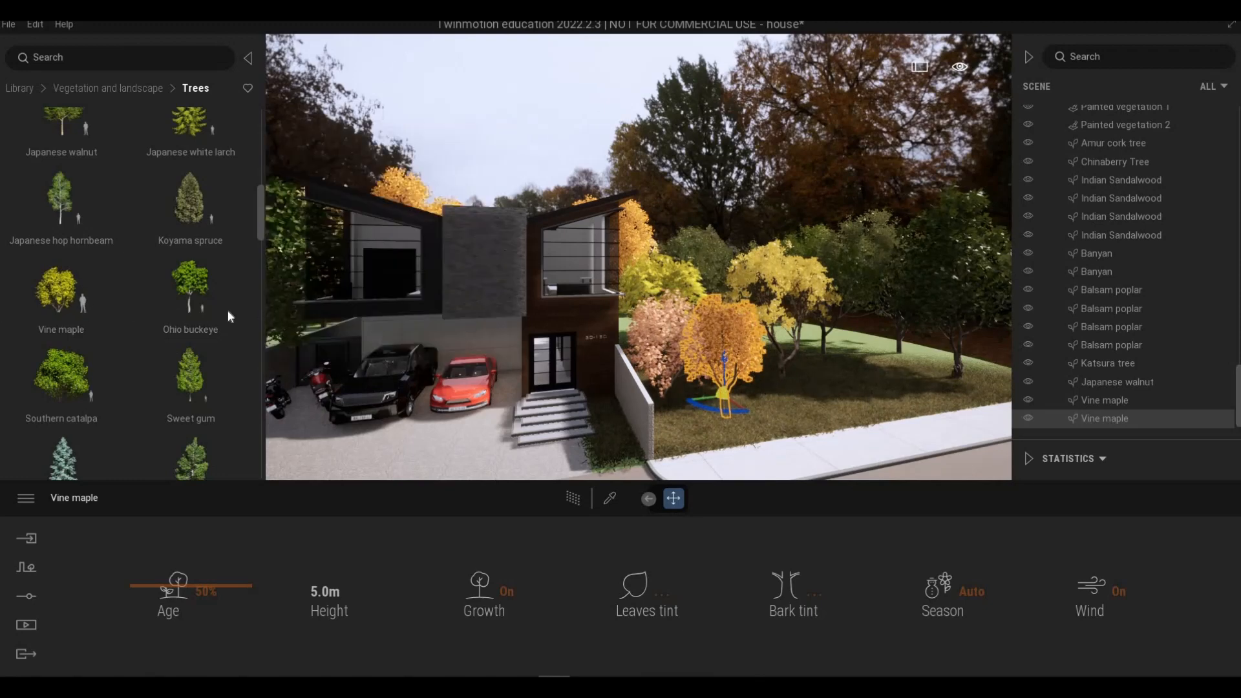
key(s)
key(a)
key(d)
key(d)
key(d)
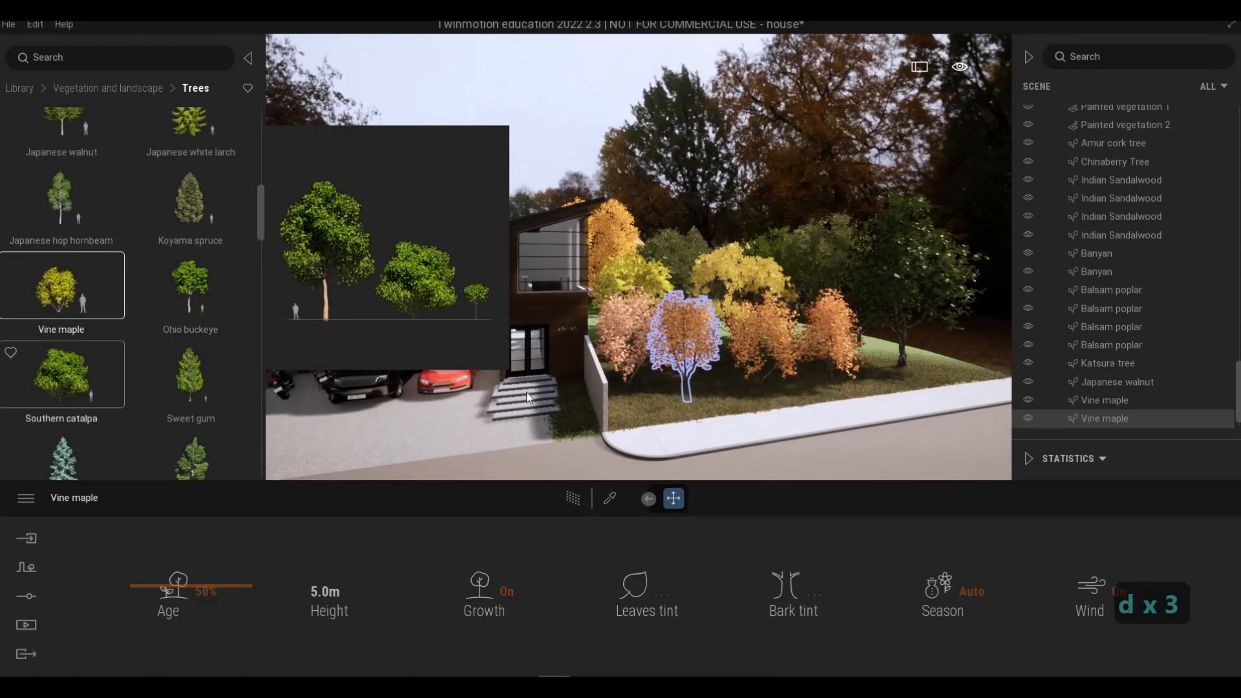
Place a Southern catalpa near the sidewalk on the carport-side lawn.
key(a)
key(a)
key(a)
key(a)
key(a)
key(a)
key(a)
key(a)
key(a)
key(a)
key(a)
key(a)
key(a)
key(a)
key(a)
key(a)
key(a)
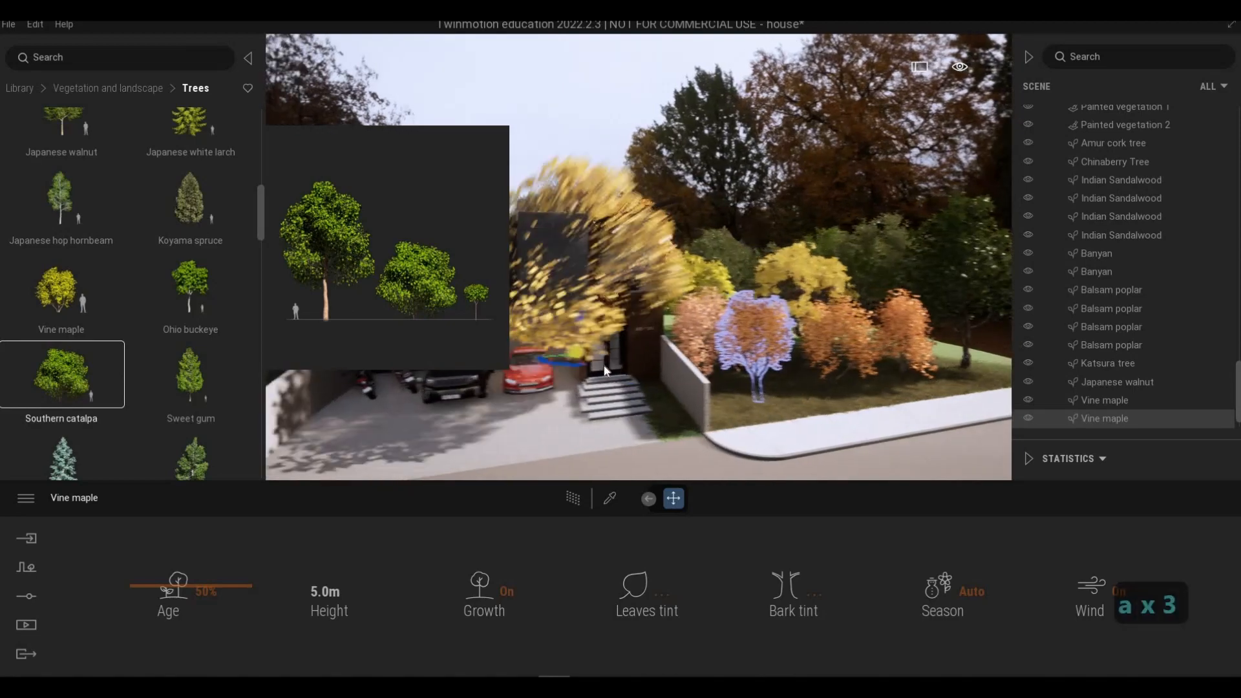
key(a)
key(a)
key(a)
key(a)
key(a)
key(a)
key(a)
key(a)
key(a)
key(a)
key(a)
key(a)
key(a)
key(a)
key(a)
key(a)
key(a)
key(a)
key(a)
key(a)
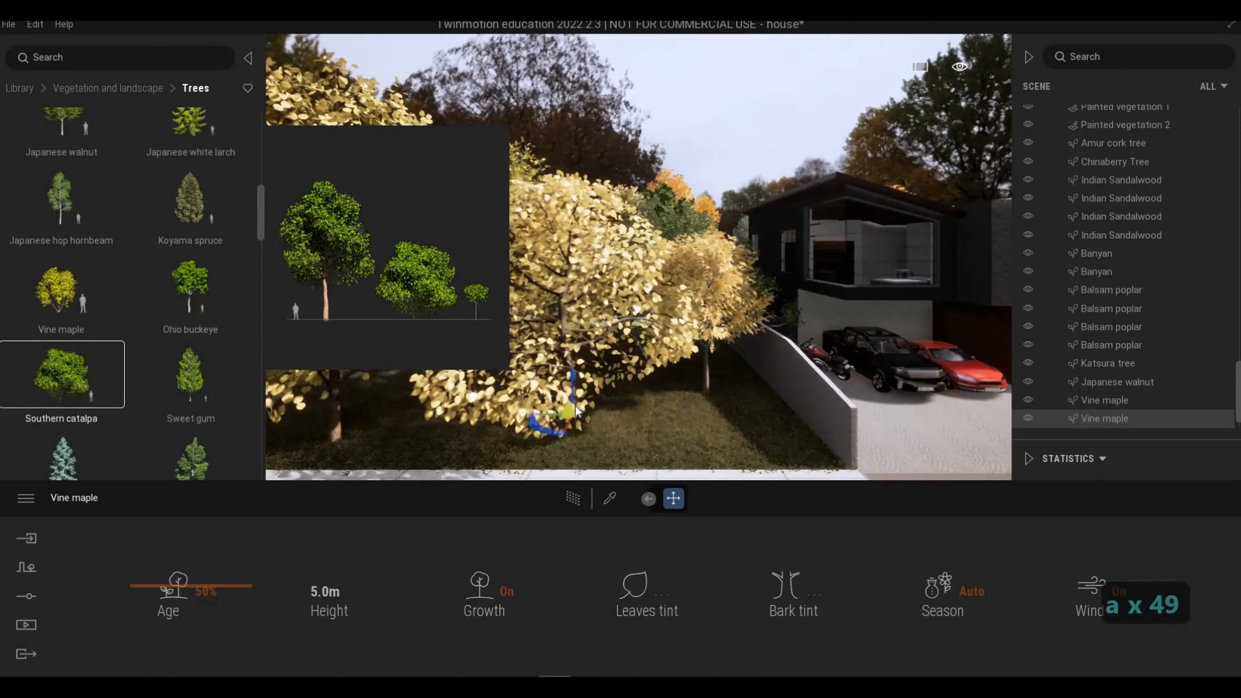
Place Vine maples at the front of the carport-side lawn, starting beside the boundary wall, and finish placing trees.
drag(90, 299, 746, 446)
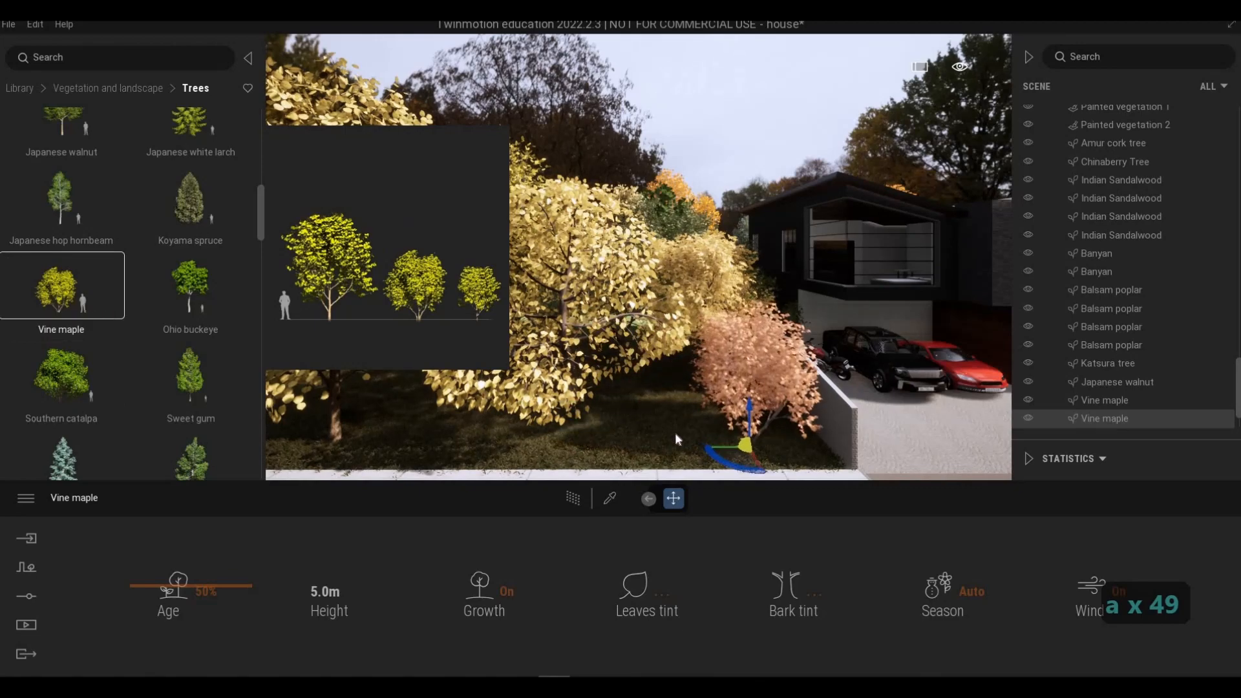
key(d)
key(d)
key(d)
key(d)
key(d)
key(d)
key(d)
key(d)
key(d)
key(d)
key(d)
key(d)
key(d)
key(d)
key(d)
key(d)
key(d)
key(d)
key(d)
key(d)
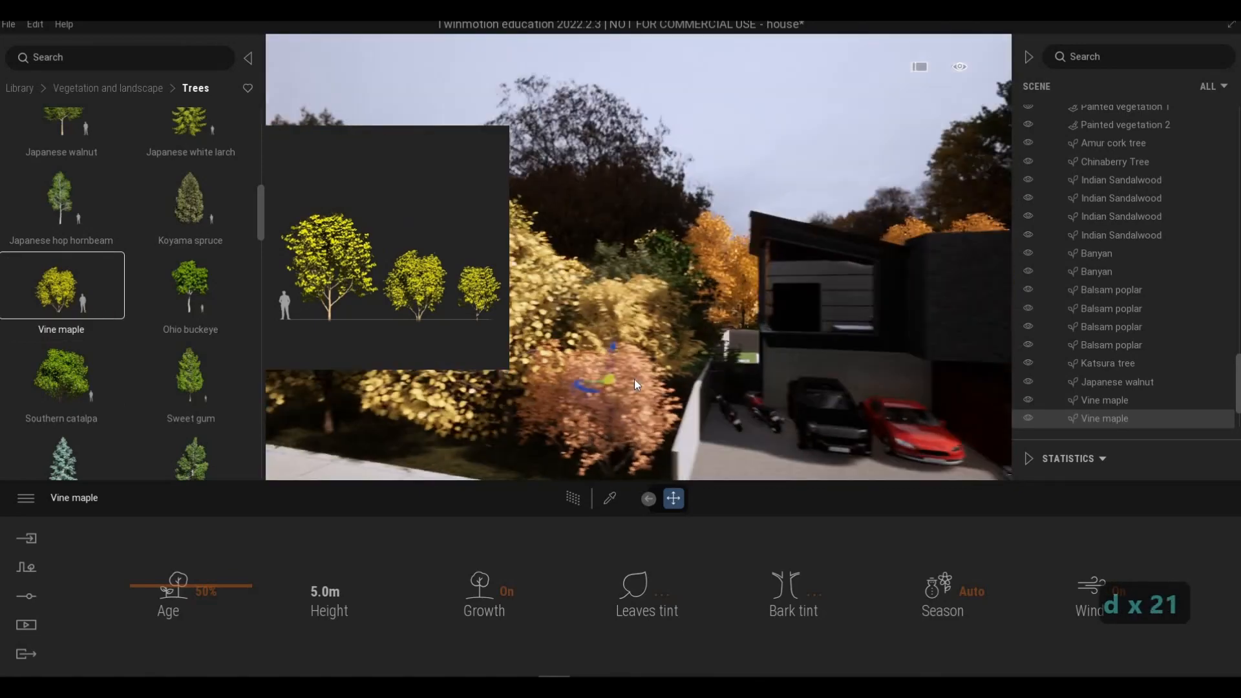
key(e)
key(e)
key(e)
key(Escape)
key(a)
key(d)
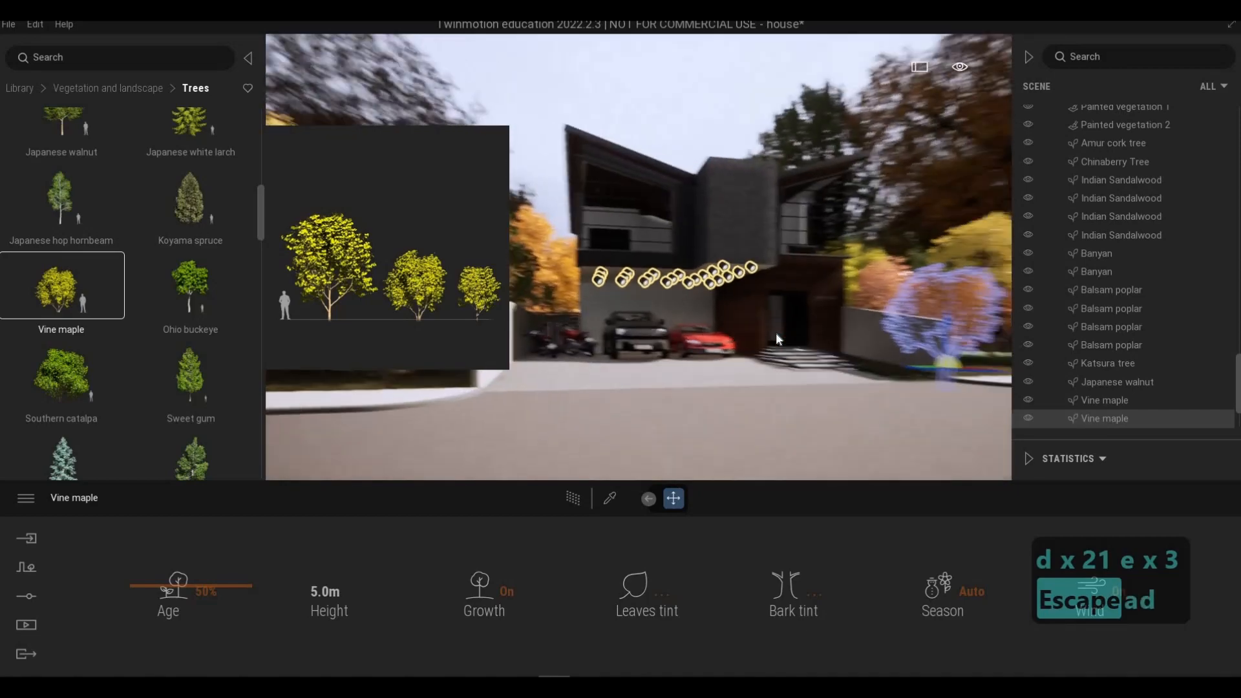
key(a)
key(d)
key(a)
key(d)
key(a)
key(d)
key(Escape)
key(Escape)
key(Escape)
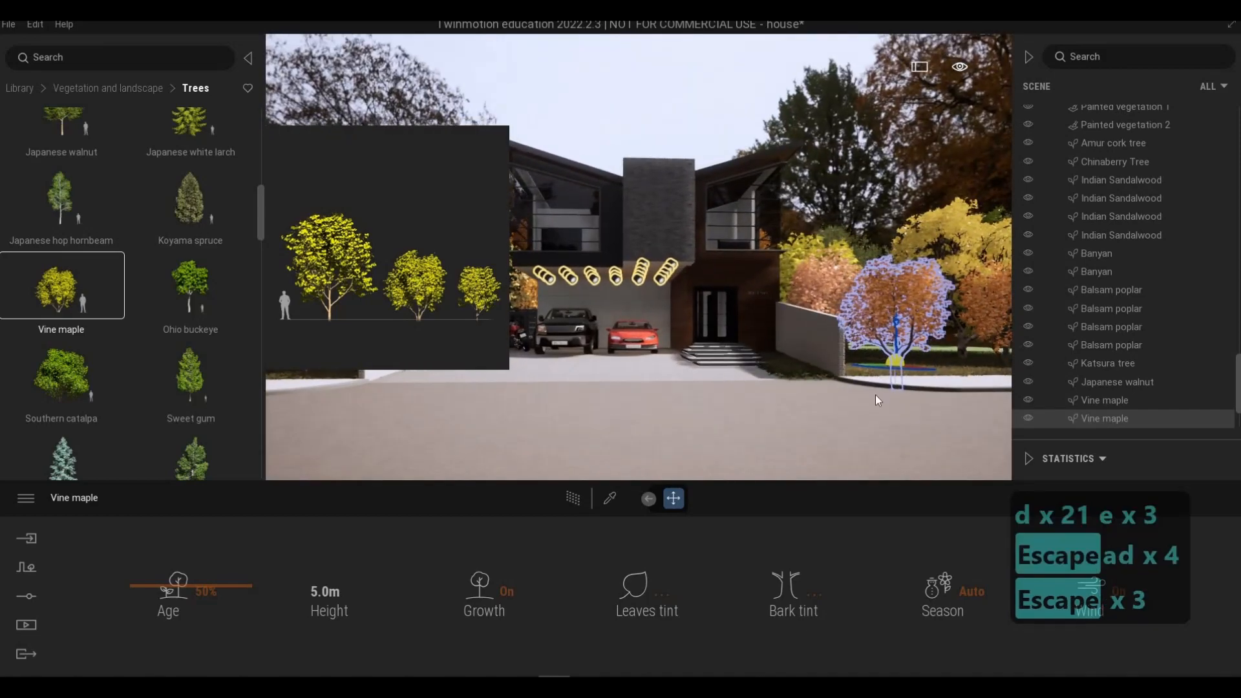
key(Escape)
Delete the Indian Sandalwood standing behind the Japanese walnut on the carport-side lawn.
key(a)
key(s)
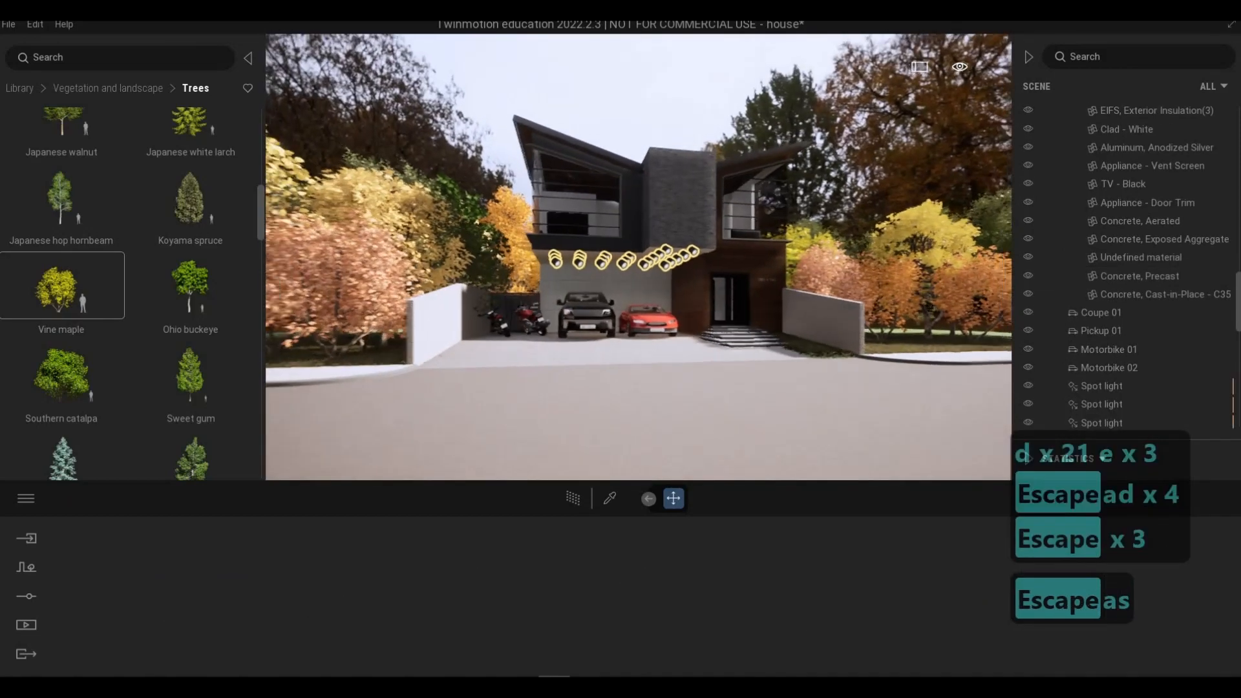
key(a)
key(w)
key(q)
key(q)
key(q)
key(q)
key(q)
key(q)
key(q)
key(q)
key(q)
key(q)
key(s)
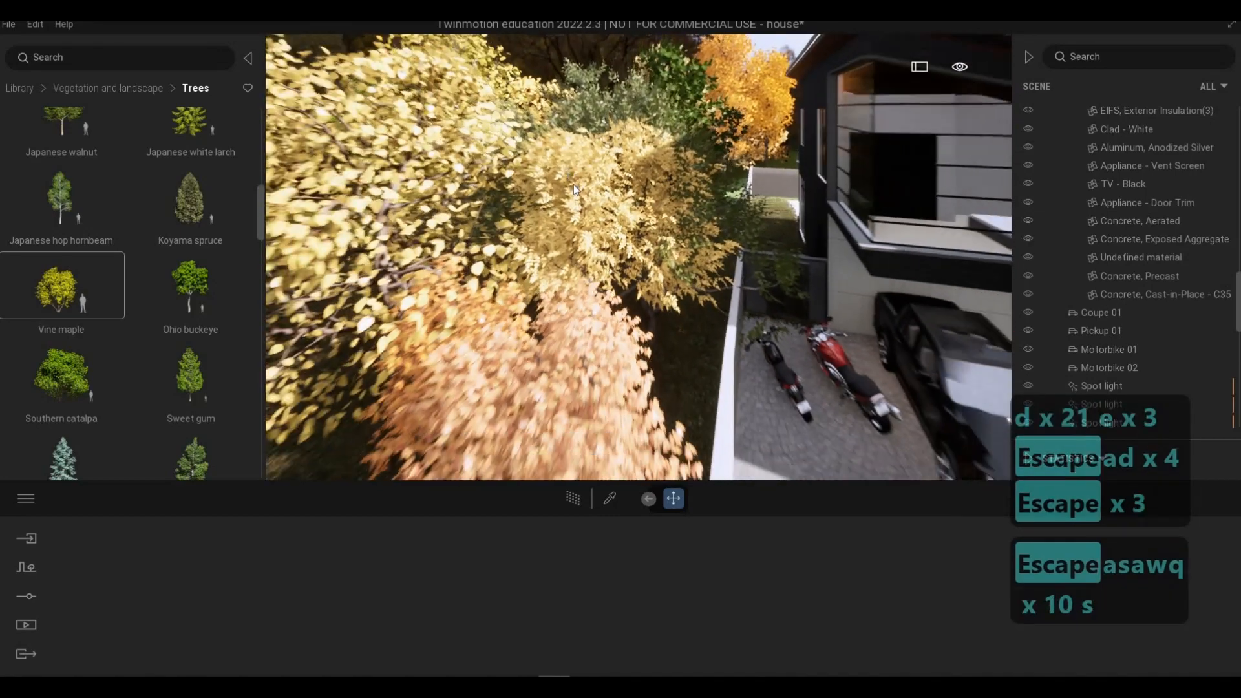
click(573, 184)
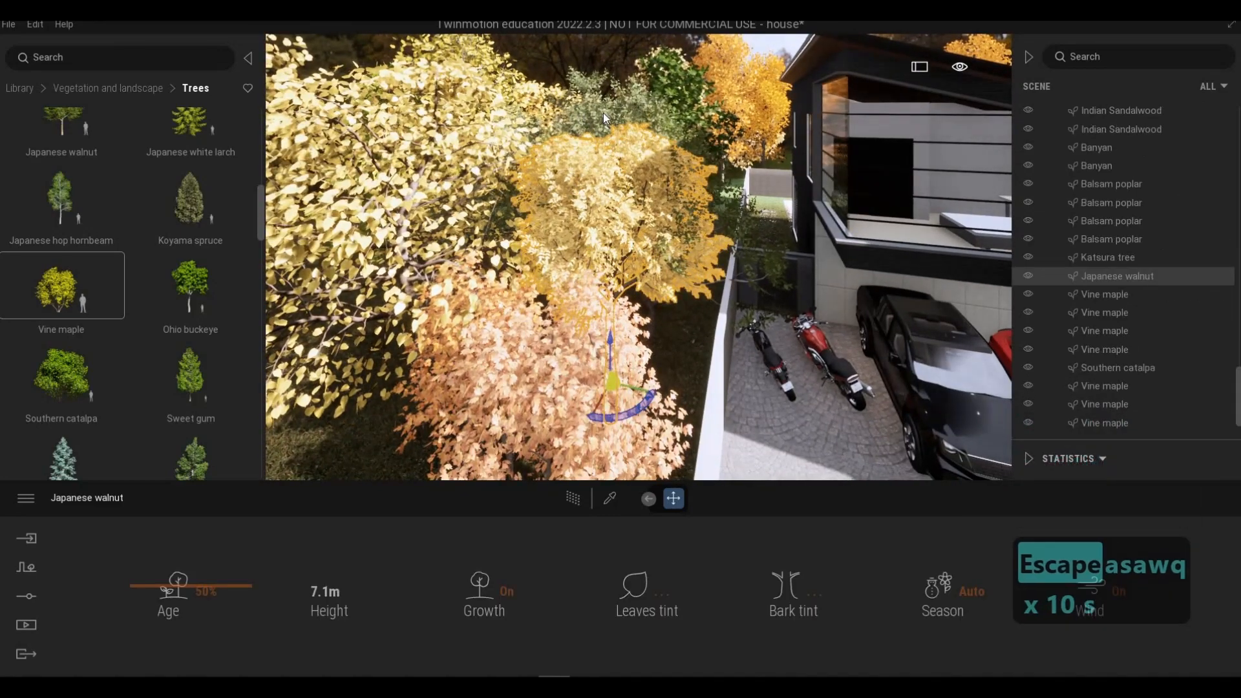
click(595, 119)
key(Delete)
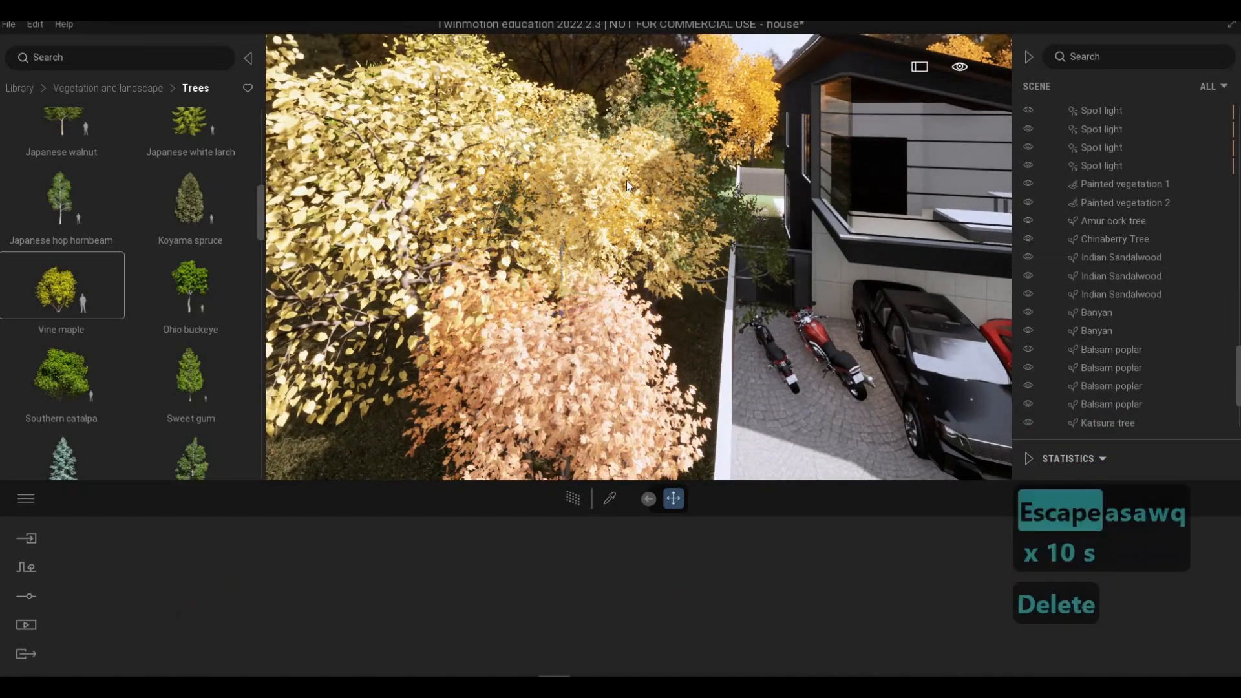
click(660, 121)
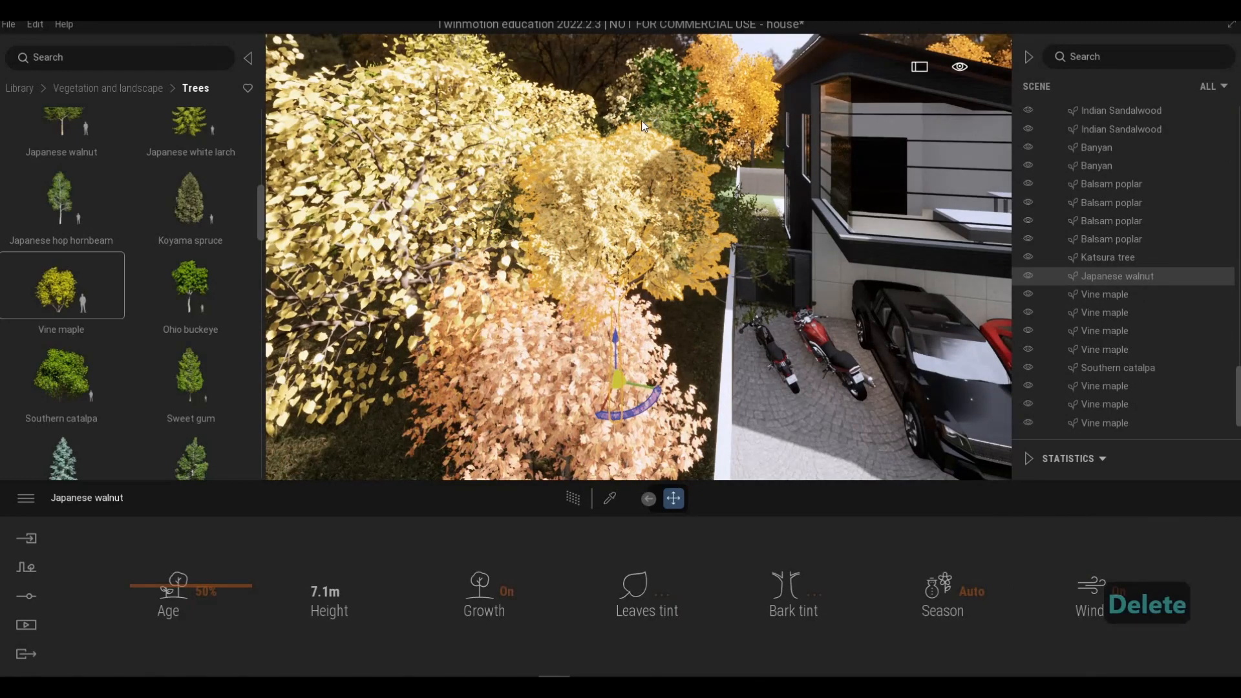
Delete the green Banyan behind the Japanese walnut and the Indian Sandalwood beside the boundary wall on the carport-side lawn.
click(642, 120)
key(Delete)
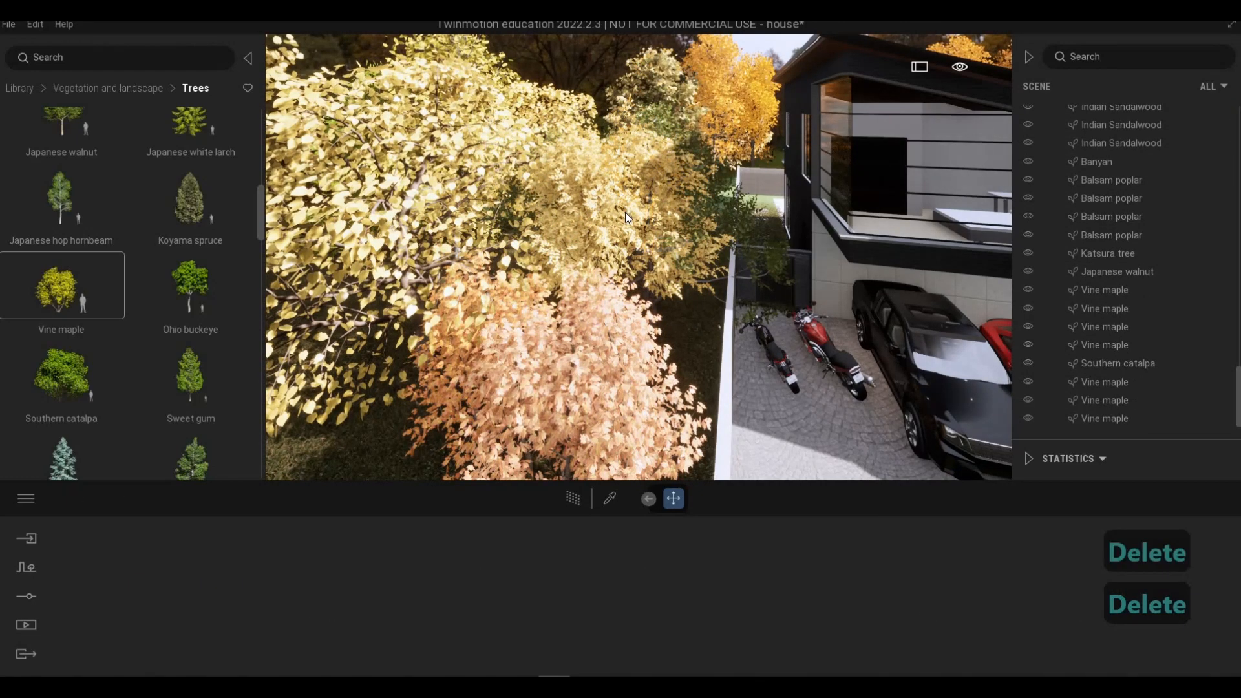
key(w)
key(d)
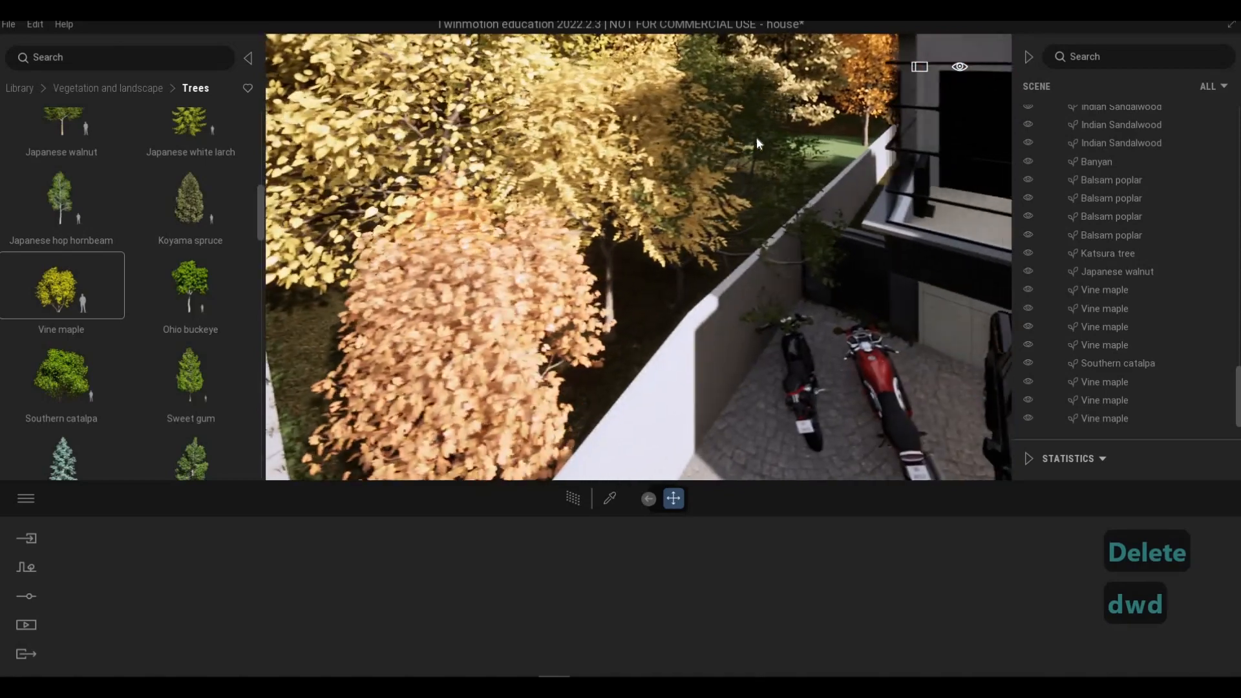
click(725, 160)
key(Delete)
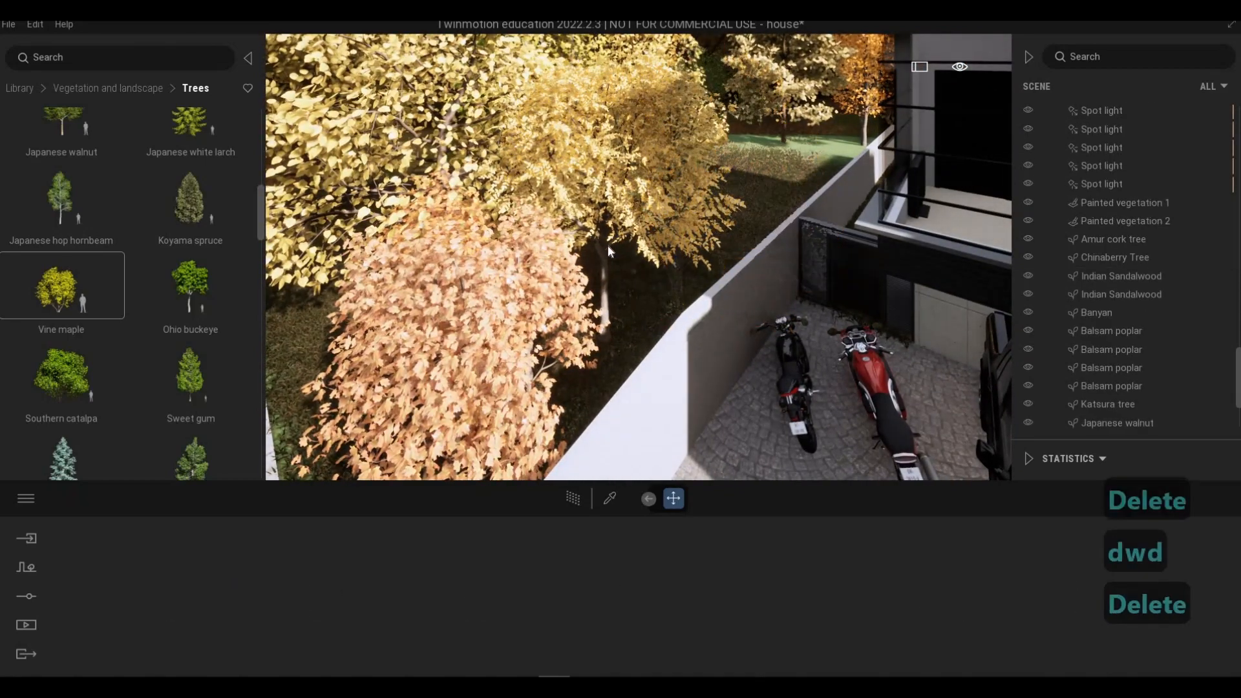
Move the Southern catalpa away from the sidewalk on the carport-side lawn, and move the Japanese walnut into its former spot.
click(605, 361)
drag(606, 369, 725, 264)
key(a)
key(a)
key(a)
key(a)
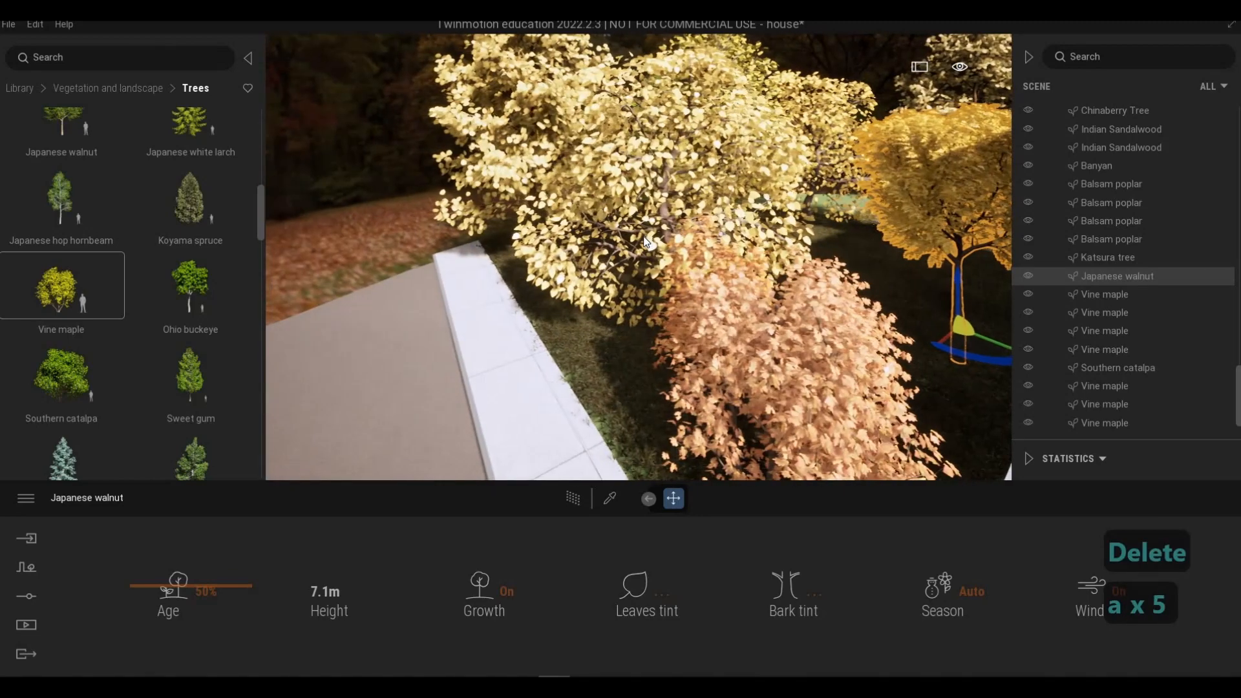
click(667, 318)
mouse_move(680, 327)
mouse_down()
mouse_move(956, 316)
mouse_move(873, 347)
mouse_move(669, 334)
mouse_up()
click(964, 349)
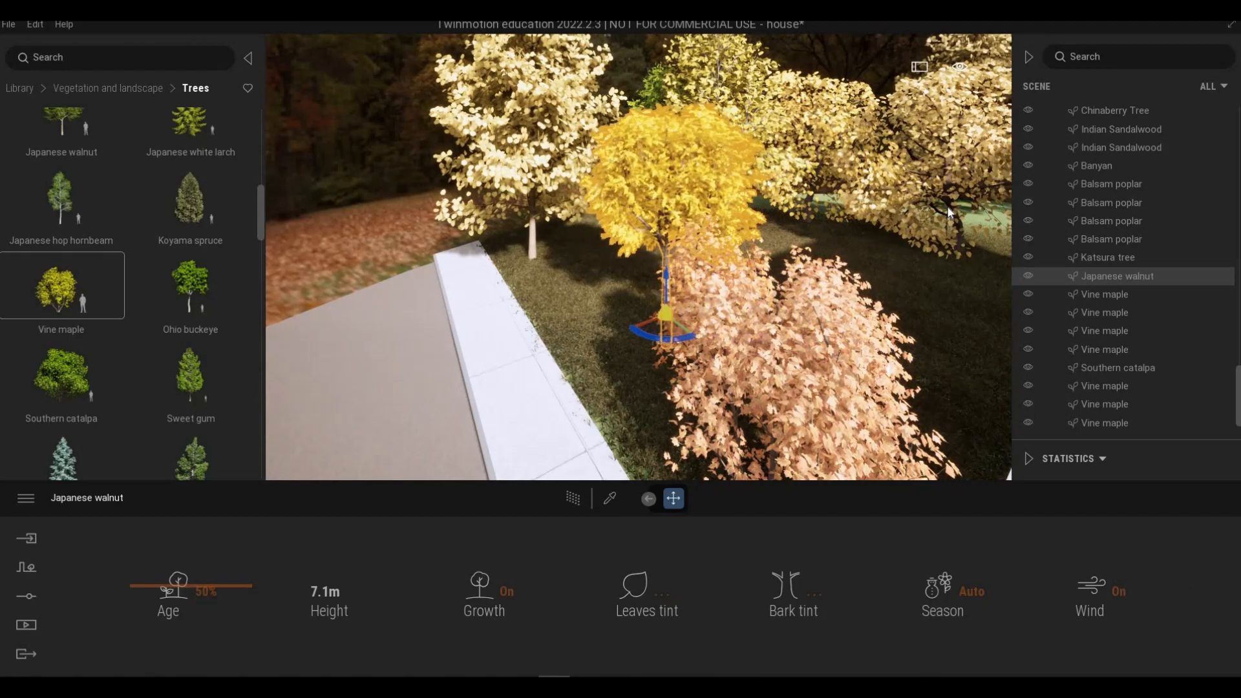
click(961, 257)
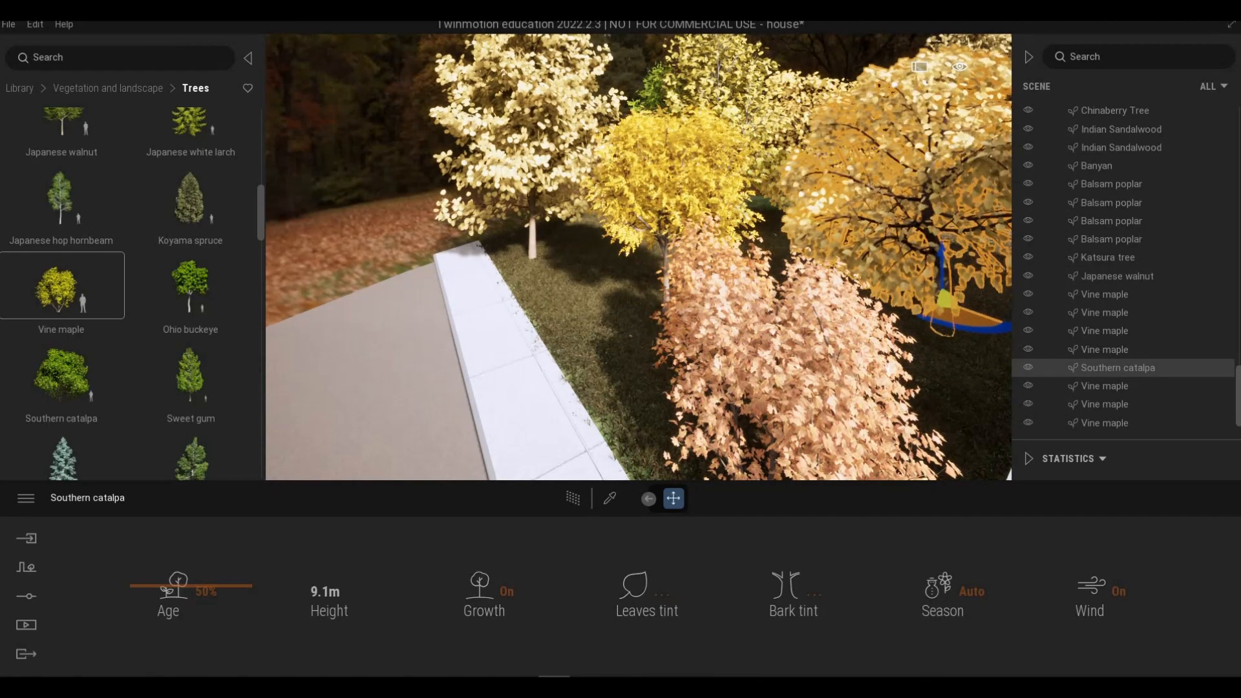
key(Escape)
key(Escape)
Place an American plane tree on the entrance-side lawn, behind the row of Vine maples.
key(a)
key(e)
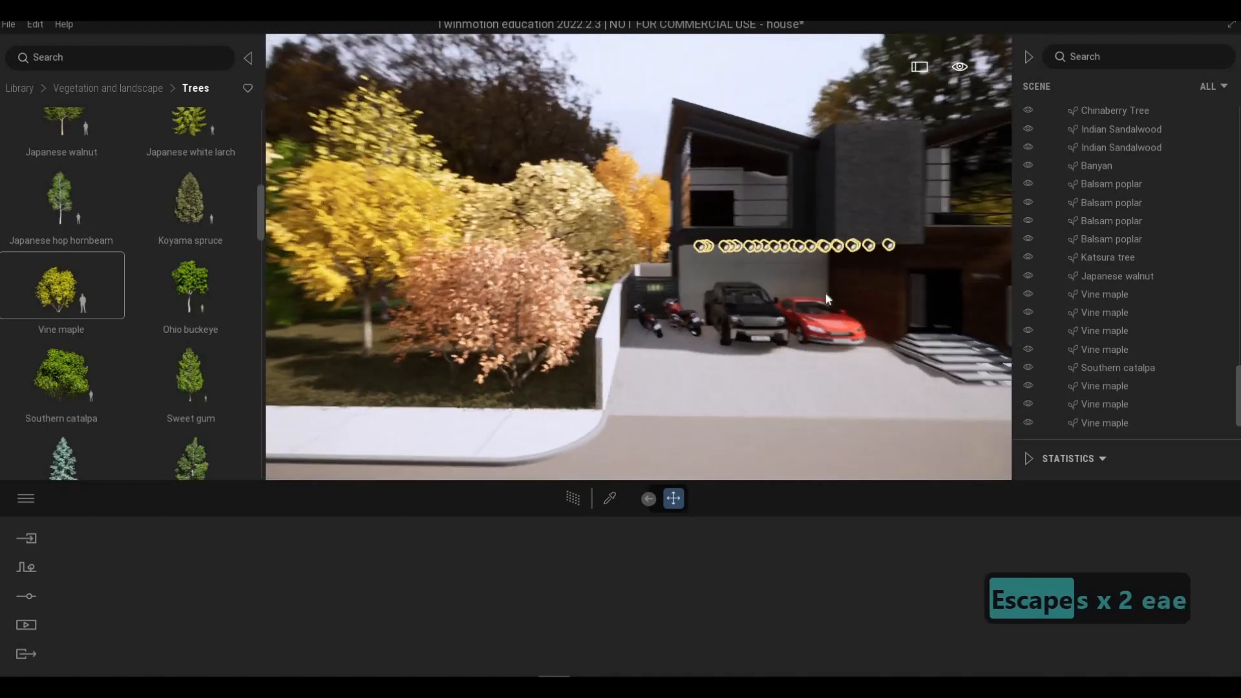
right_drag(800, 274, 796, 278)
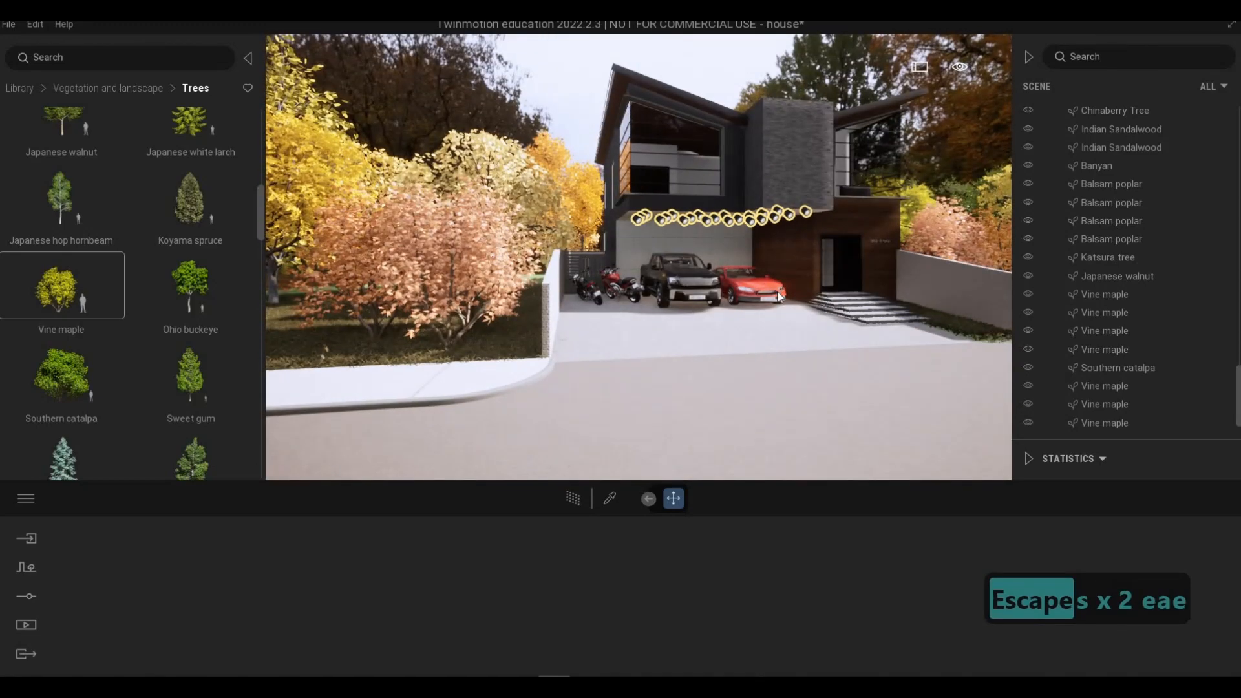
key(d)
scroll(83, 382, down, 2)
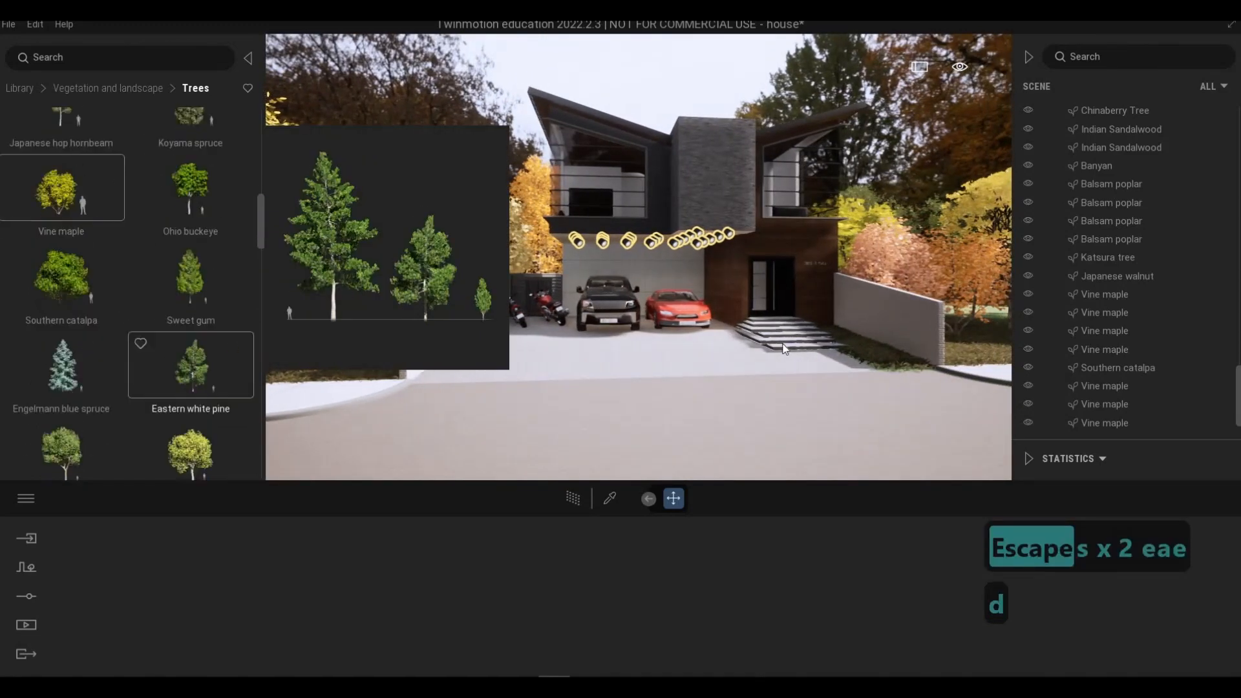
key(d)
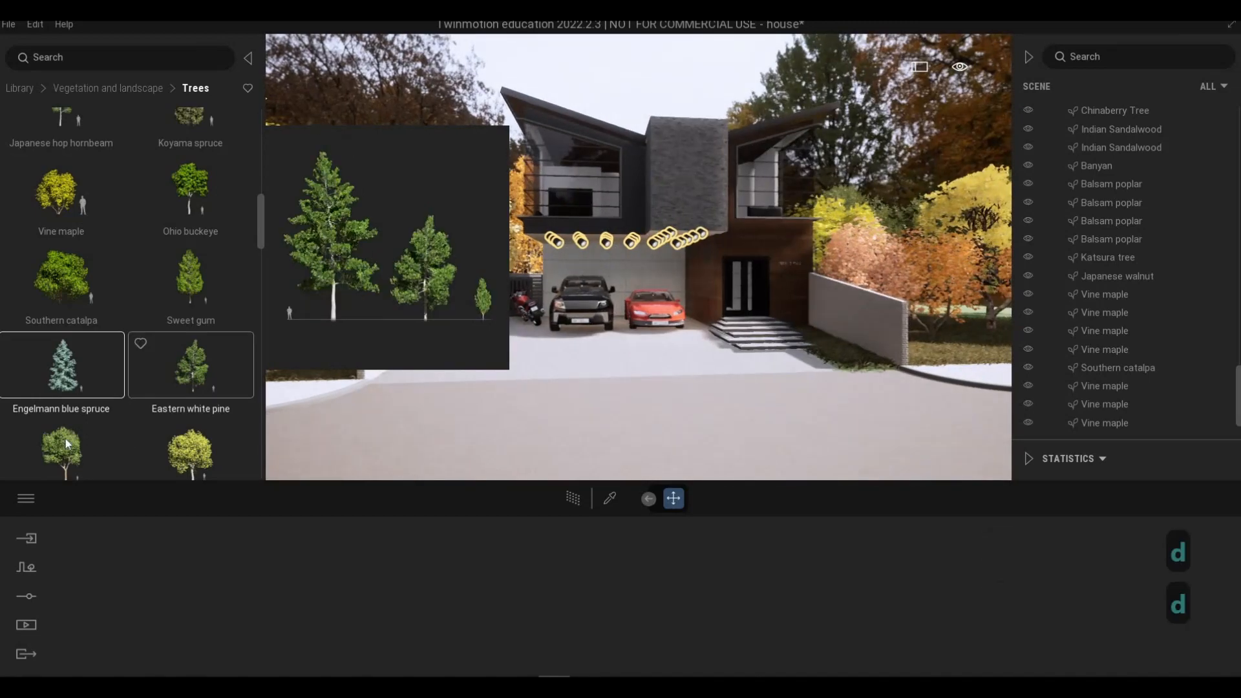
key(d)
key(d)
key(d)
key(d)
key(d)
key(d)
key(d)
key(d)
key(d)
key(d)
key(d)
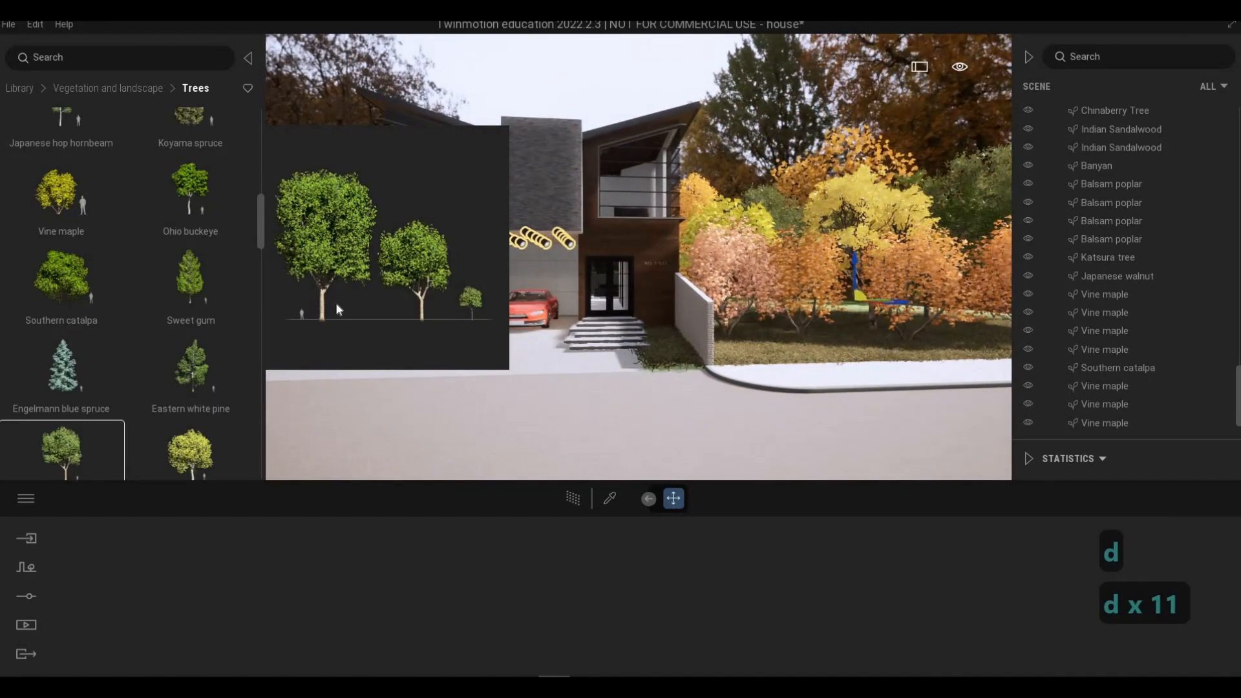
Place another American plane tree on the carport-side lawn, behind the Japanese walnut, and finish placing it.
key(a)
key(a)
key(a)
key(a)
key(a)
key(a)
key(a)
key(a)
key(a)
key(a)
key(a)
key(a)
key(a)
key(a)
key(a)
key(a)
key(a)
key(a)
key(a)
key(a)
key(a)
key(a)
key(a)
key(a)
key(a)
key(a)
key(a)
key(a)
key(a)
key(a)
key(a)
key(a)
key(a)
key(a)
key(a)
key(a)
key(a)
key(a)
key(a)
key(a)
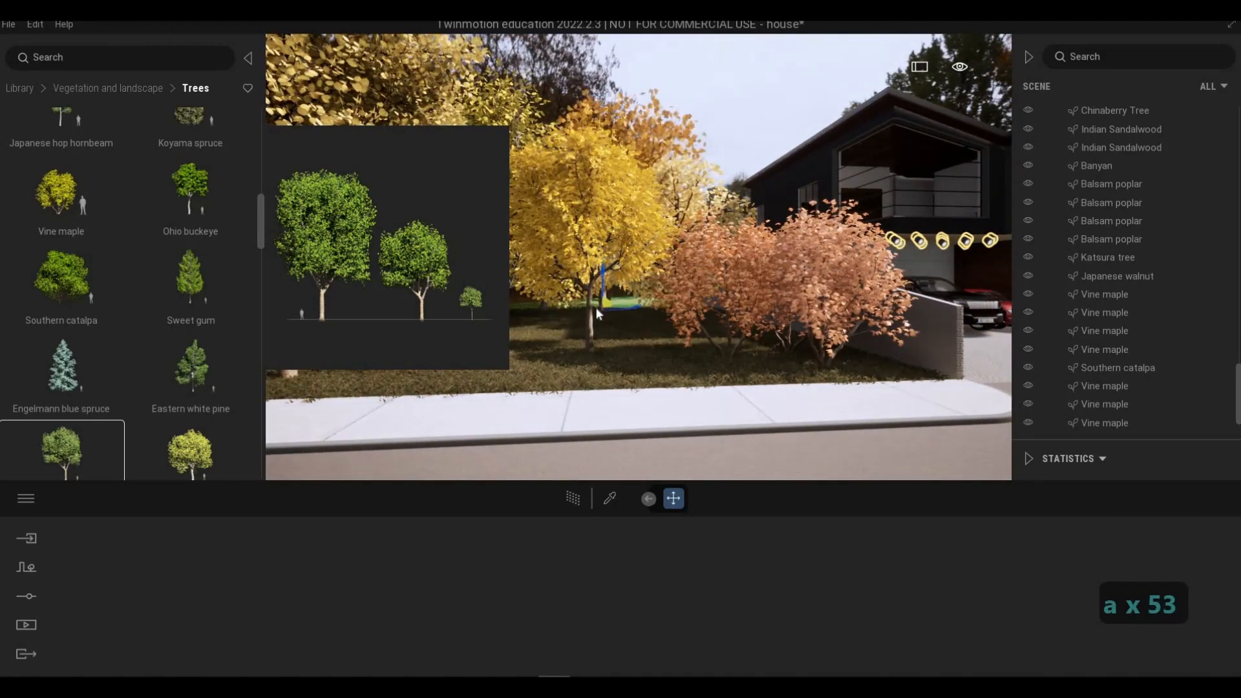
key(d)
key(d)
key(d)
key(d)
key(d)
key(d)
key(d)
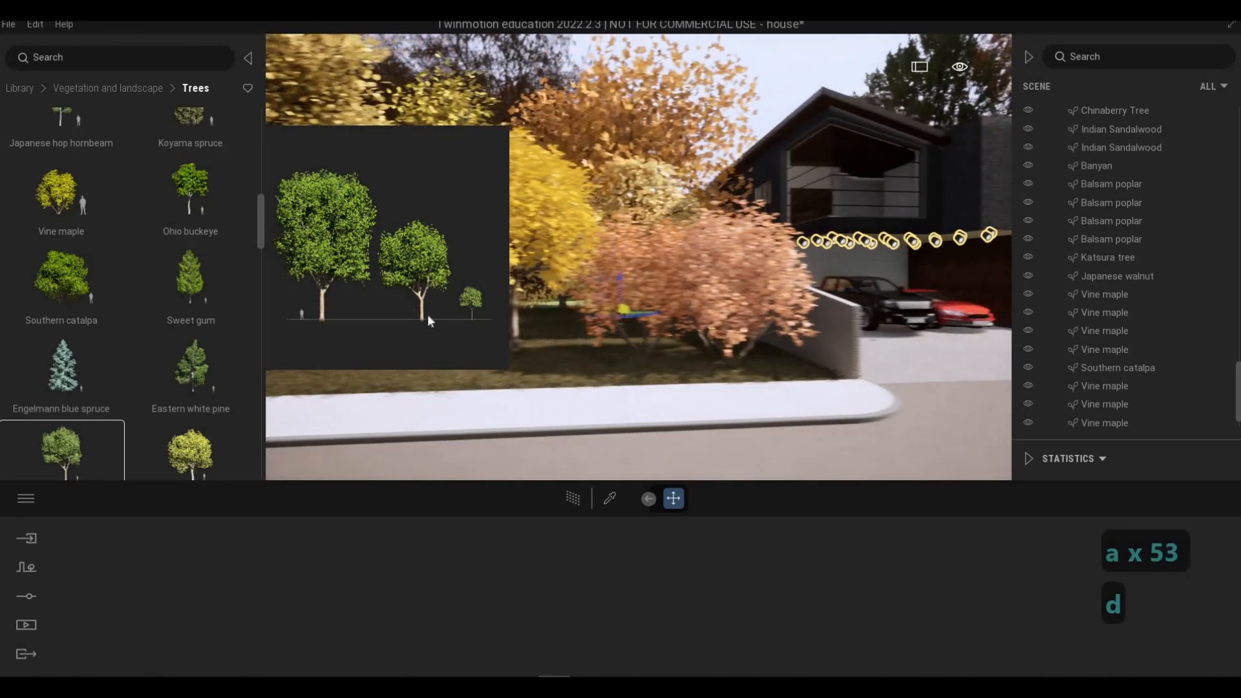
key(Escape)
Place a Vine maple in front of the conifer on the lawn across the road from the house.
key(d)
key(s)
key(s)
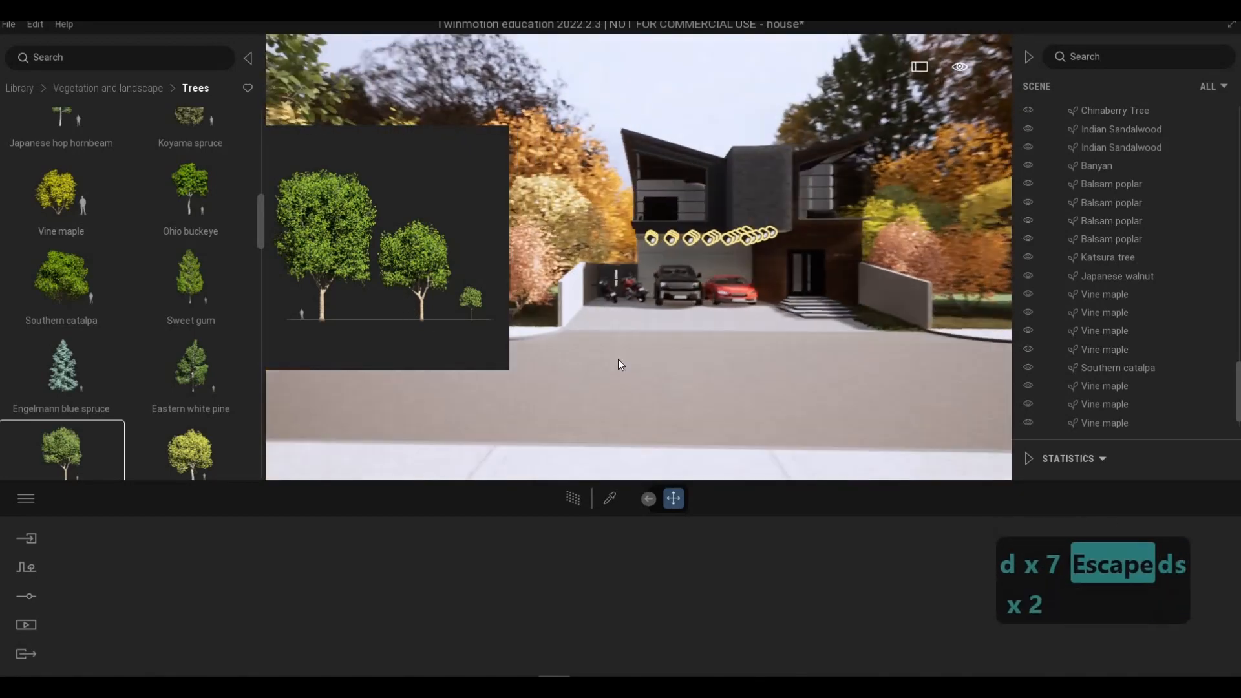
key(a)
key(Escape)
key(Escape)
key(s)
key(Escape)
key(Escape)
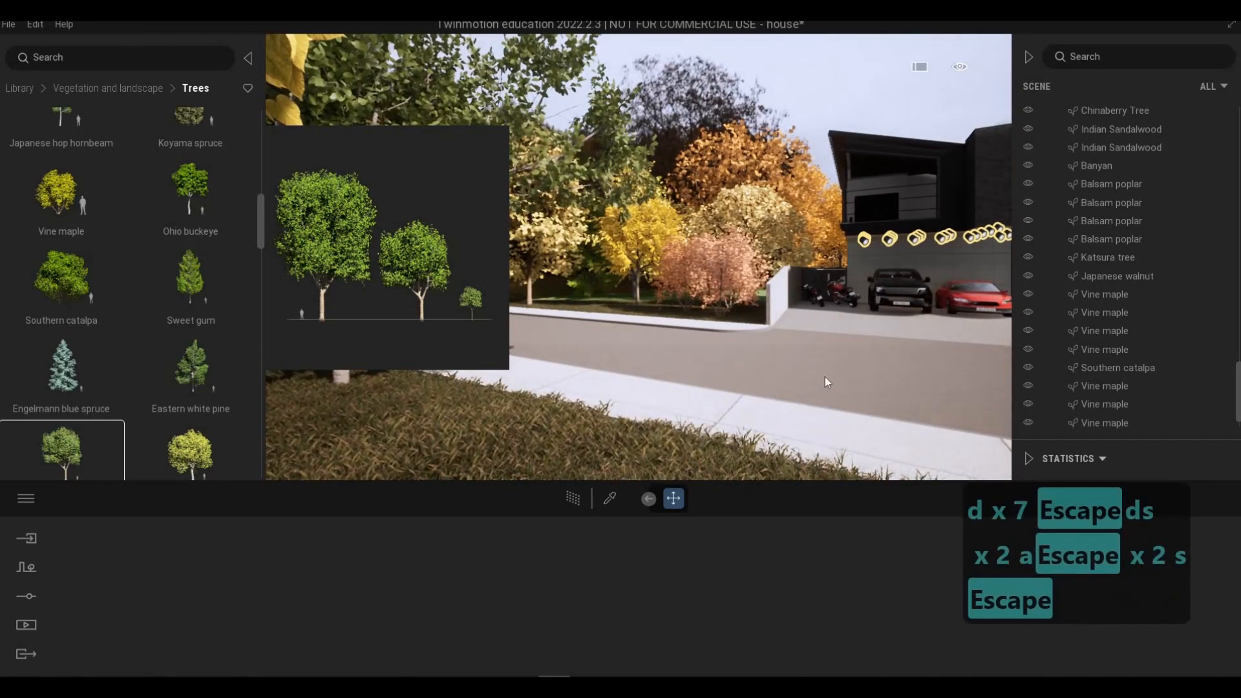
key(s)
key(a)
key(d)
key(a)
key(w)
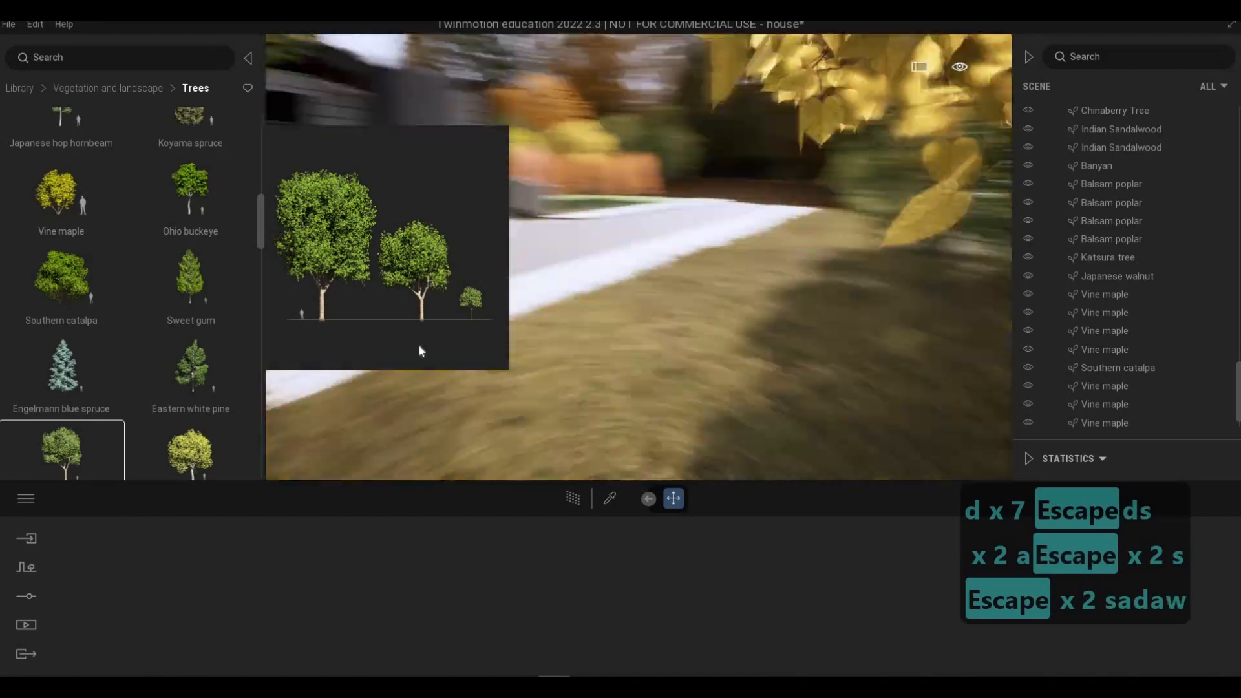
scroll(60, 275, up, 2)
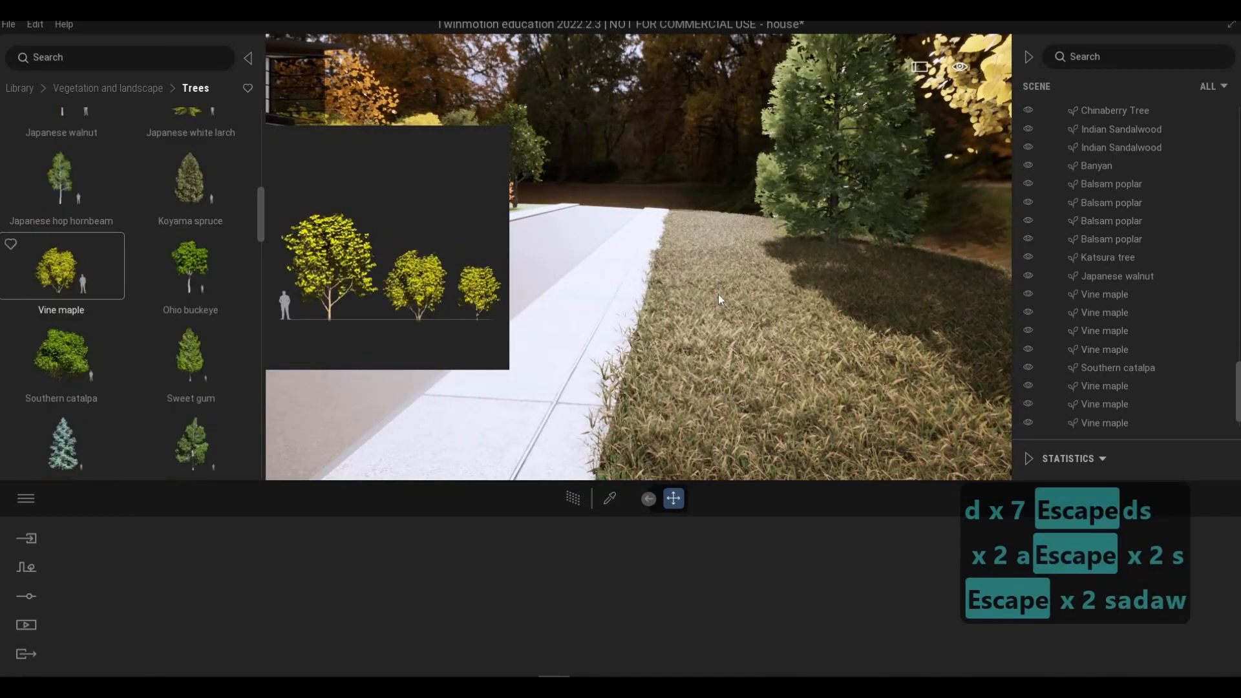
click(81, 281)
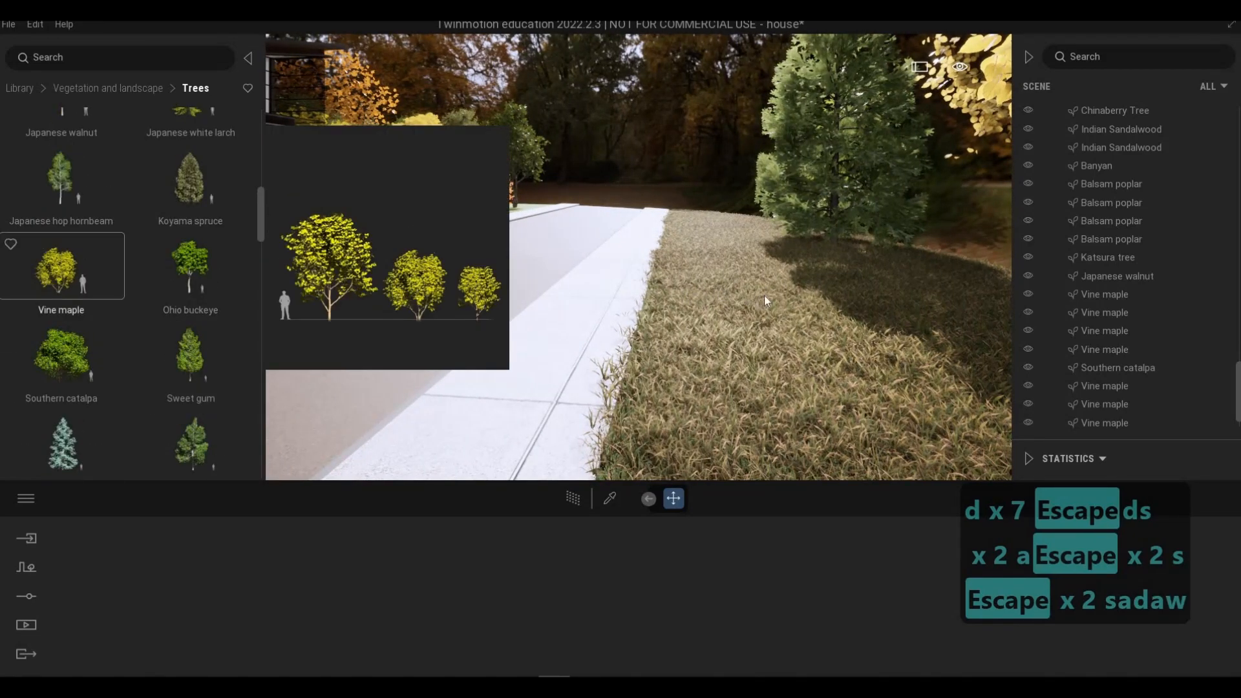
click(815, 289)
Place two more Vine maples along the lawn across the road from the house, and finish placing trees.
key(d)
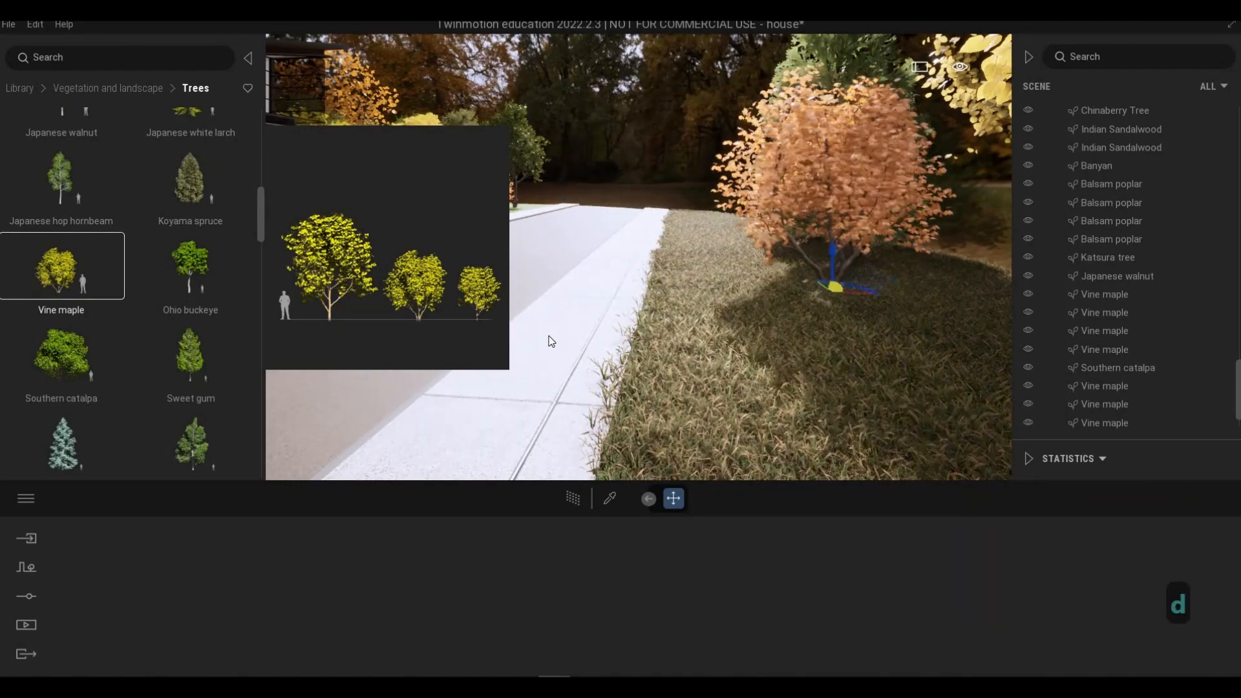
key(d)
key(s)
key(a)
key(s)
key(a)
key(s)
key(a)
key(s)
key(a)
key(s)
key(a)
key(d)
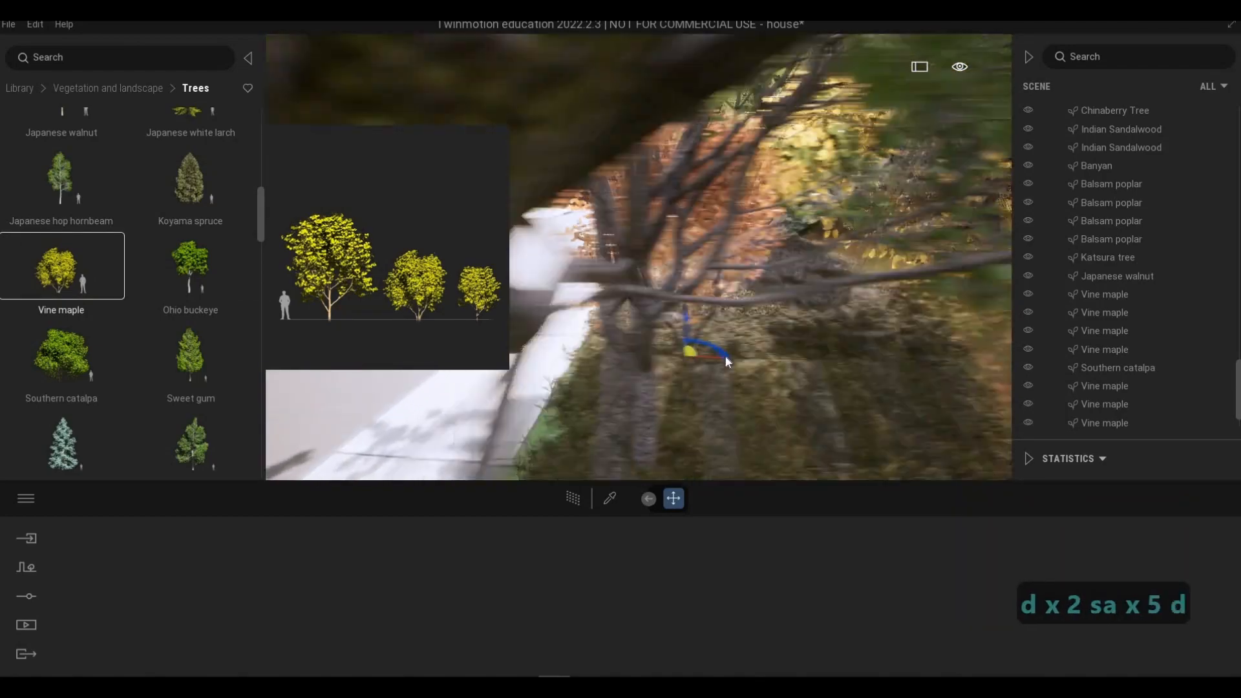
key(w)
key(d)
key(d)
key(d)
key(d)
key(d)
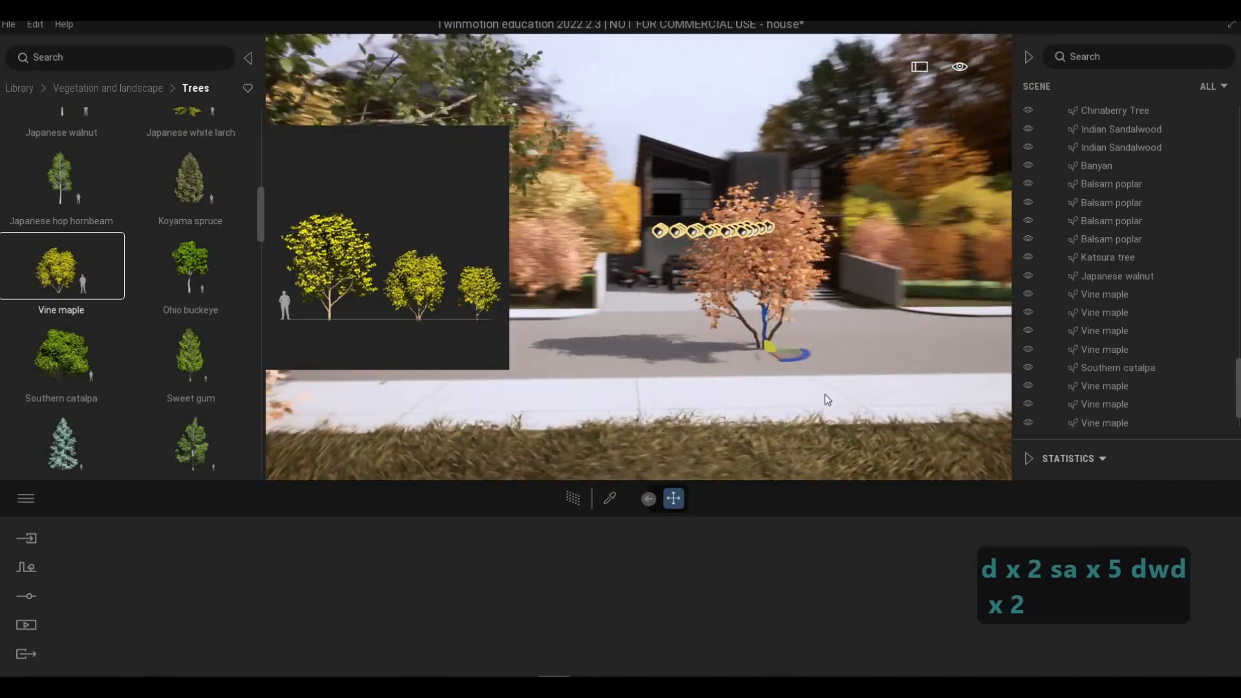
key(s)
key(a)
key(w)
key(d)
key(w)
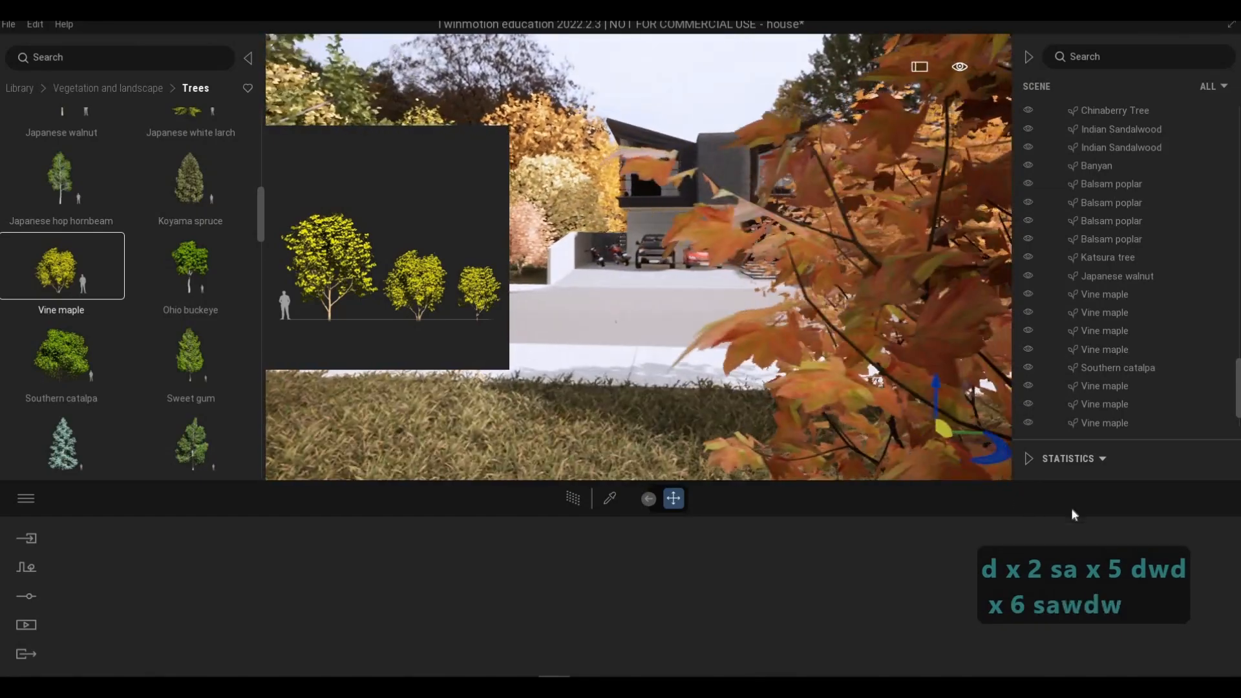
key(d)
key(d)
key(s)
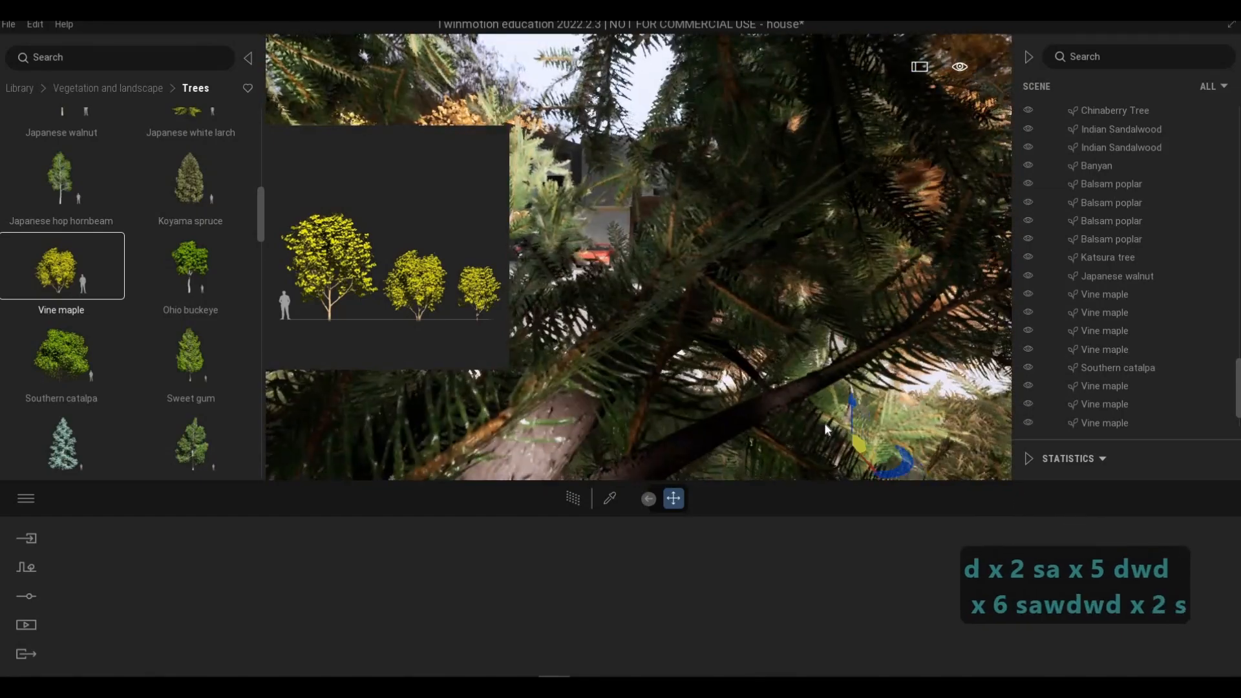
key(w)
key(a)
key(a)
key(a)
key(a)
key(a)
key(a)
key(a)
key(a)
key(a)
key(a)
key(a)
key(a)
key(a)
key(a)
key(a)
key(a)
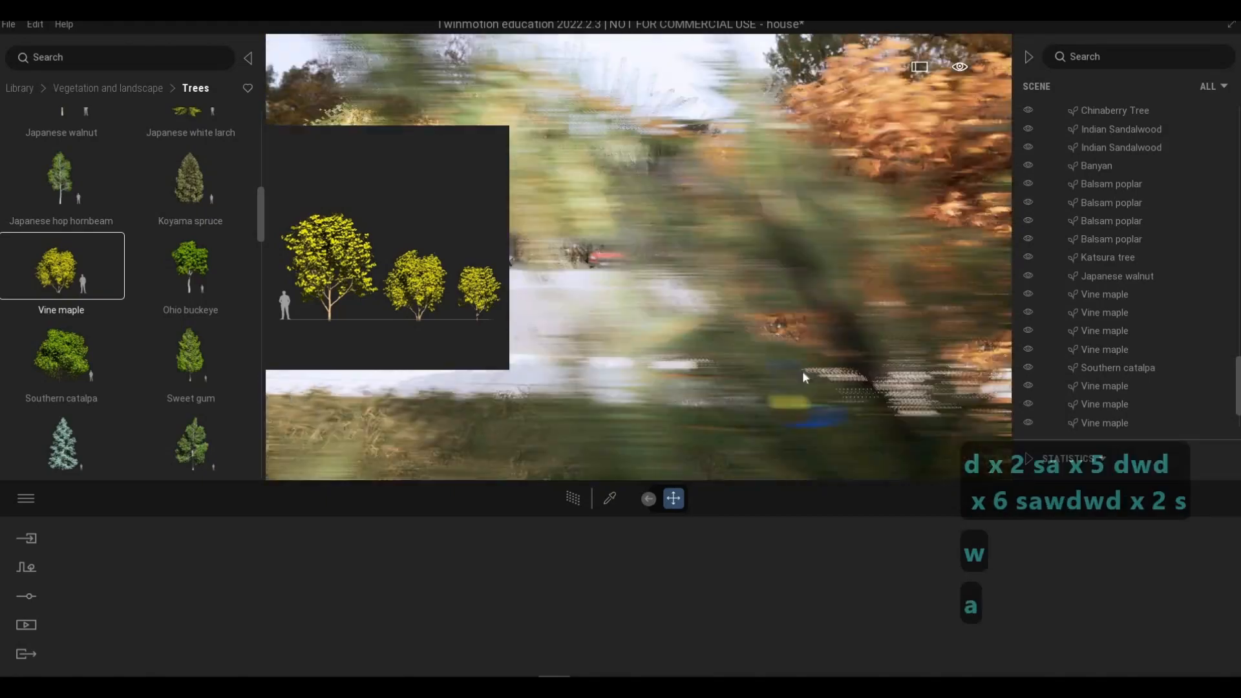
key(Escape)
key(a)
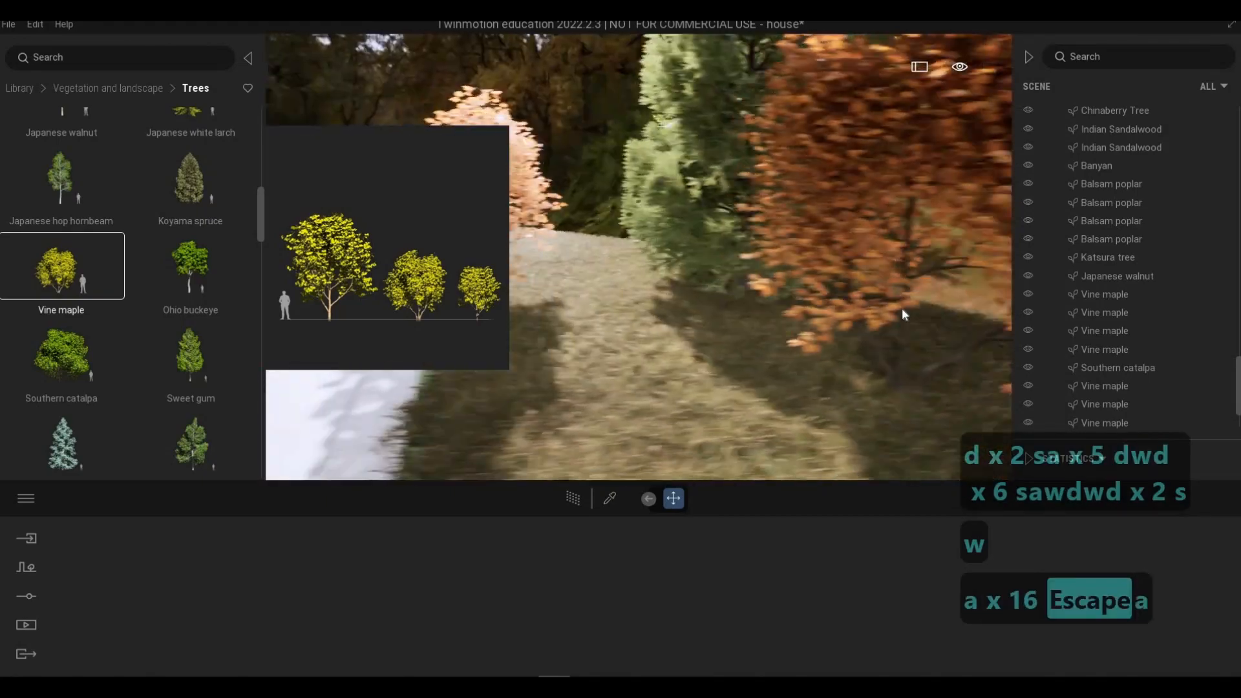
Move the Vine maple standing beside the conifer closer to the sidewalk on the lawn across the road.
click(934, 332)
scroll(951, 349, up, 1)
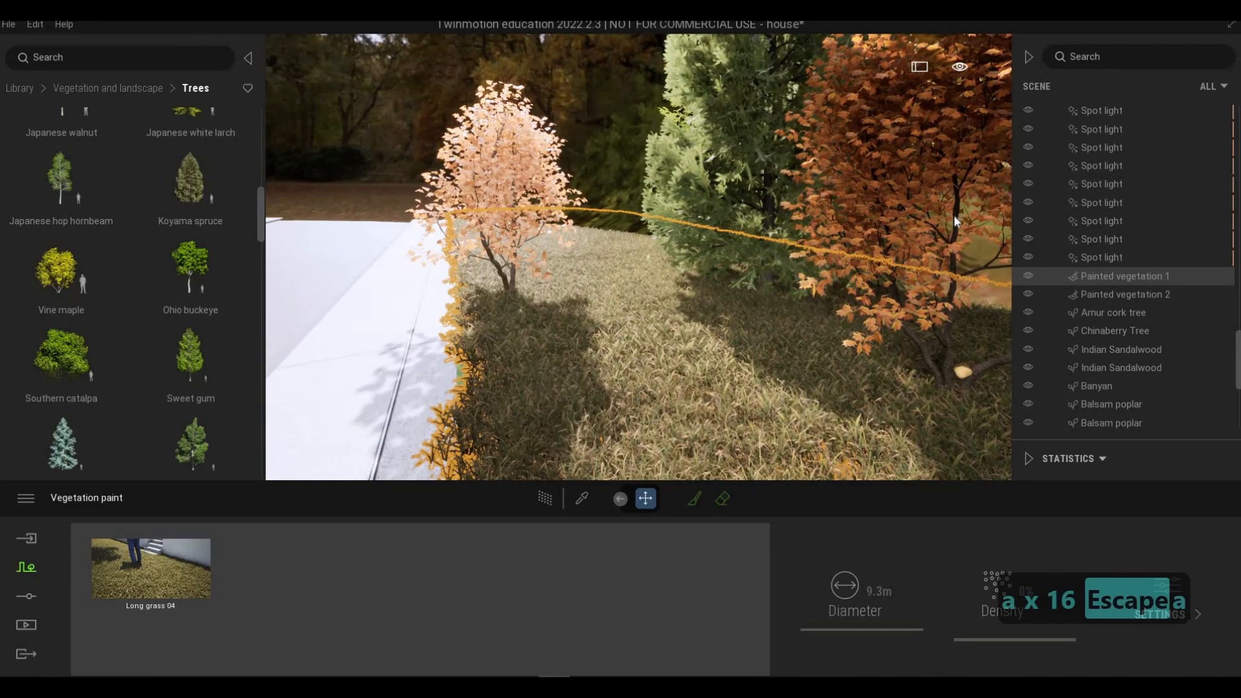
click(867, 366)
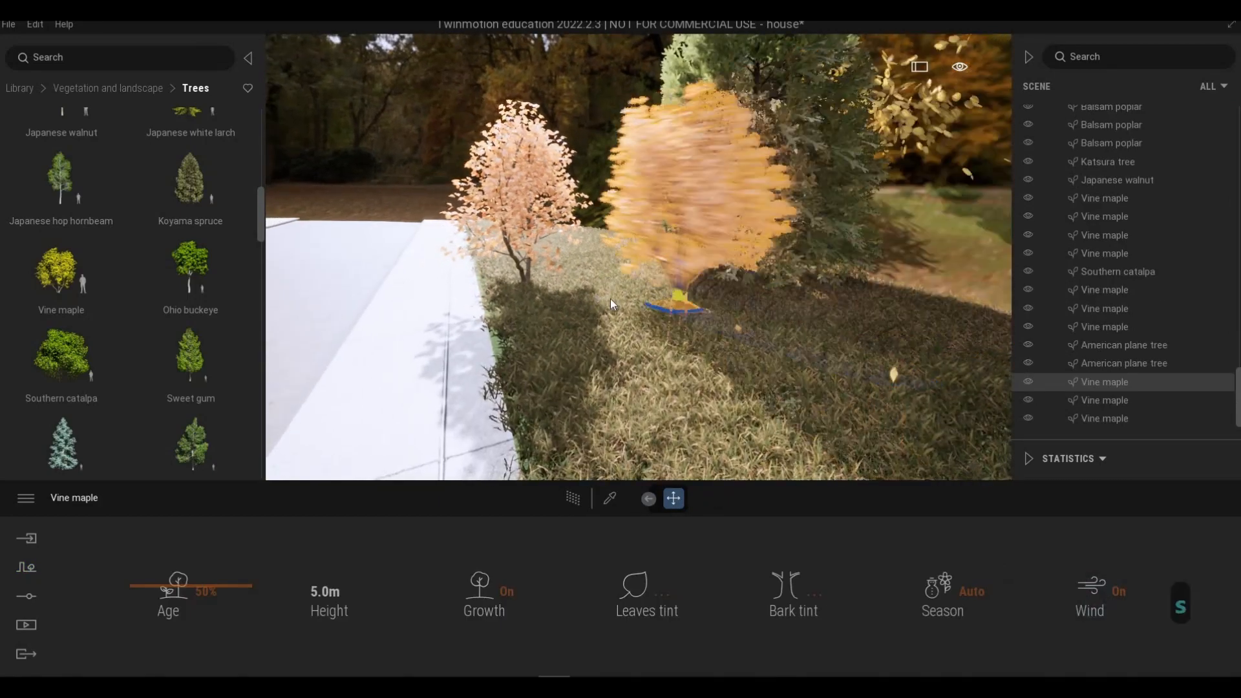
Shift the last-placed Vine maple along the sidewalk, away from the neighbouring Vine maple, and deselect it.
key(d)
key(w)
key(s)
key(w)
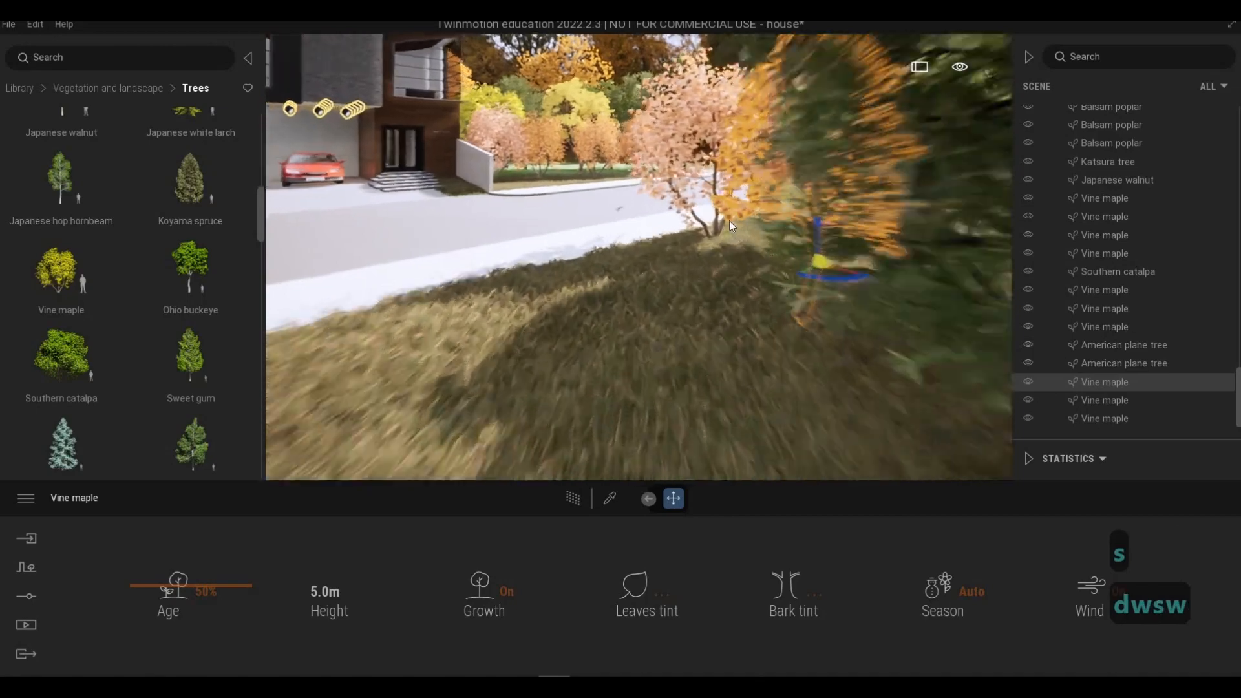
click(727, 219)
click(726, 224)
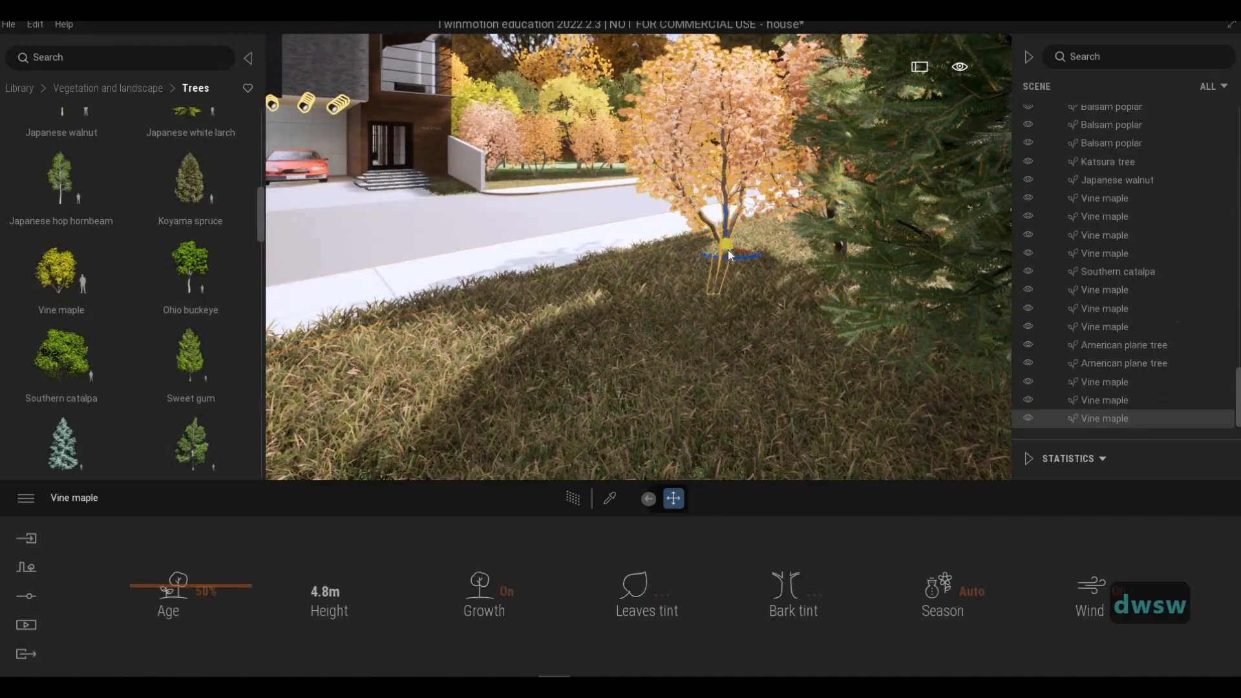
drag(727, 259, 656, 287)
key(Escape)
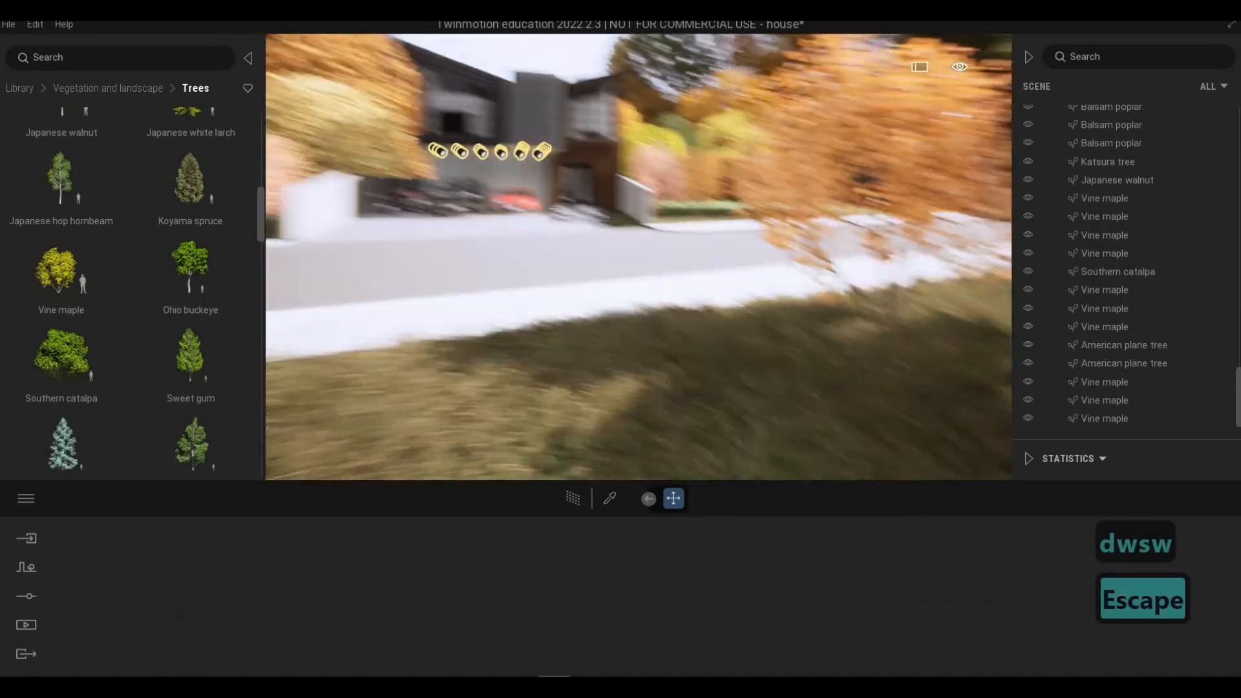
Examine the house front from across the road and browse the tree library for another species.
key(d)
key(a)
key(d)
key(w)
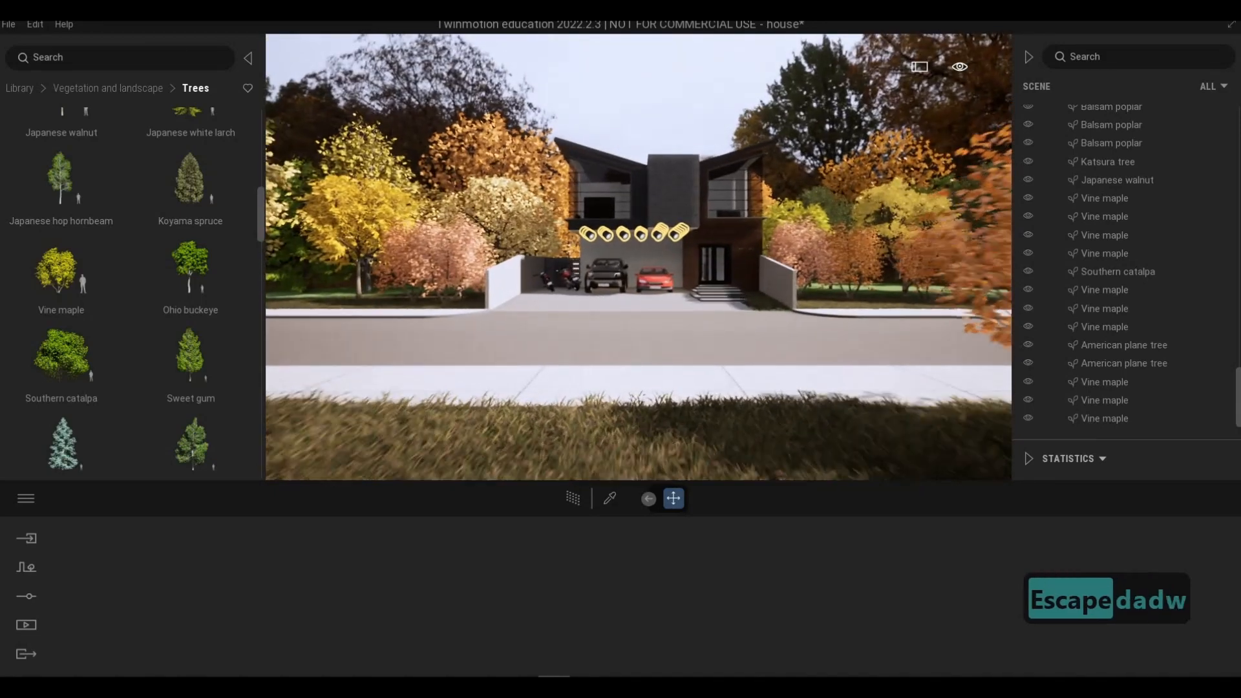
key(e)
key(w)
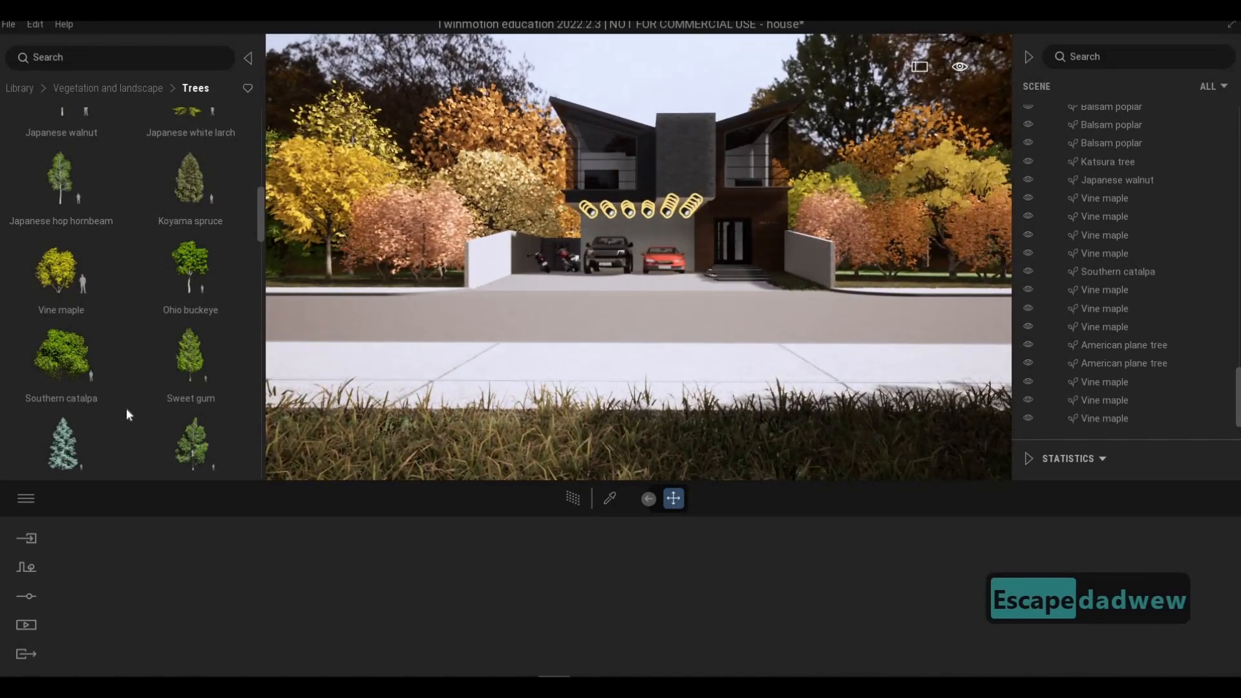
scroll(111, 422, down, 1)
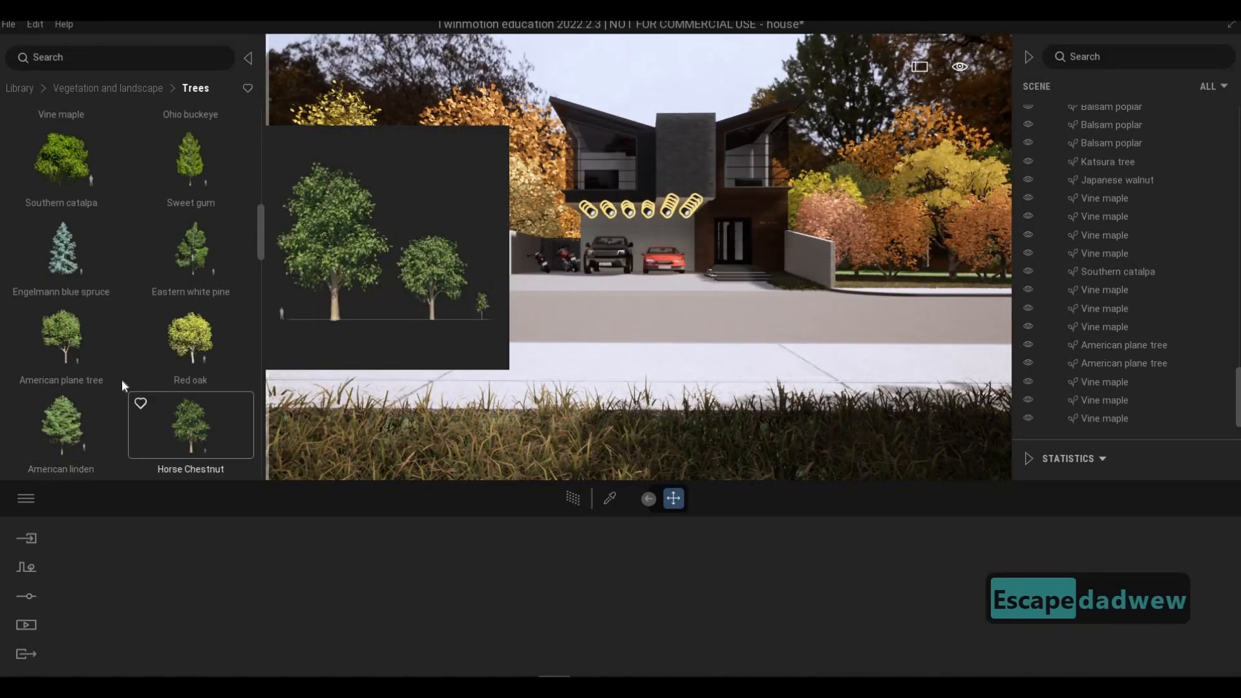
scroll(100, 432, down, 3)
scroll(107, 430, down, 4)
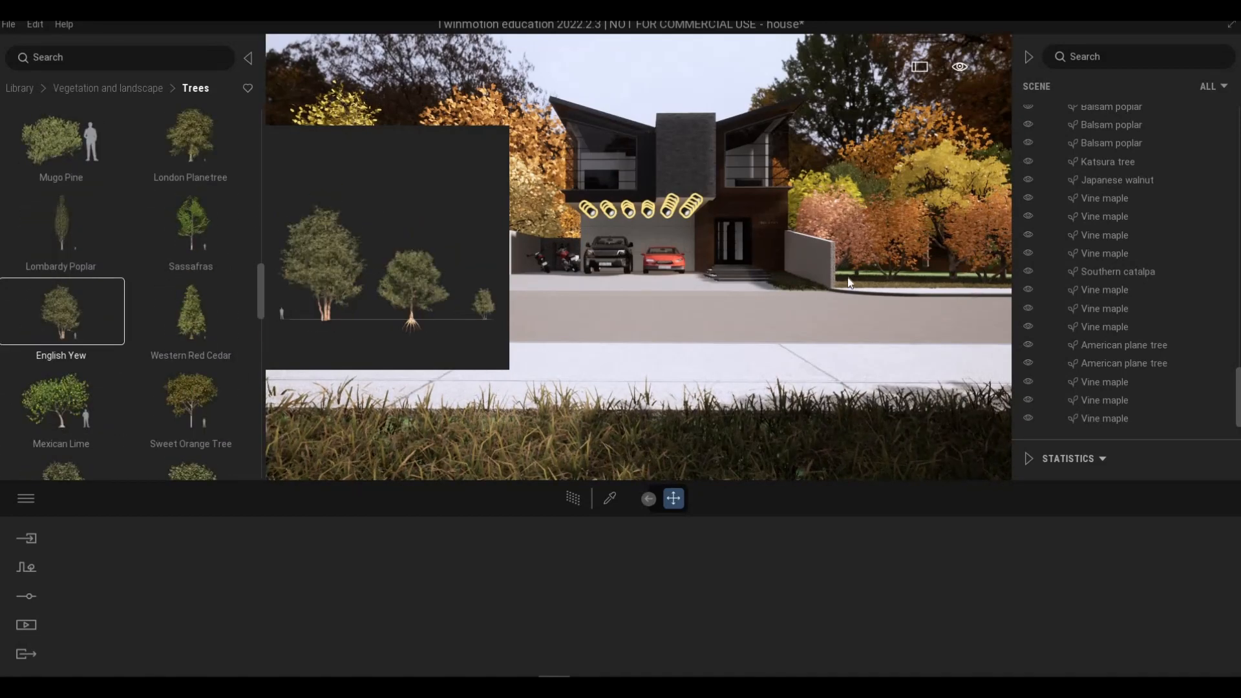
Try a Sweet Orange Tree on the lawn beside the sidewalk, just outside the wall on the entrance side.
key(Escape)
key(Escape)
drag(193, 408, 901, 296)
key(Escape)
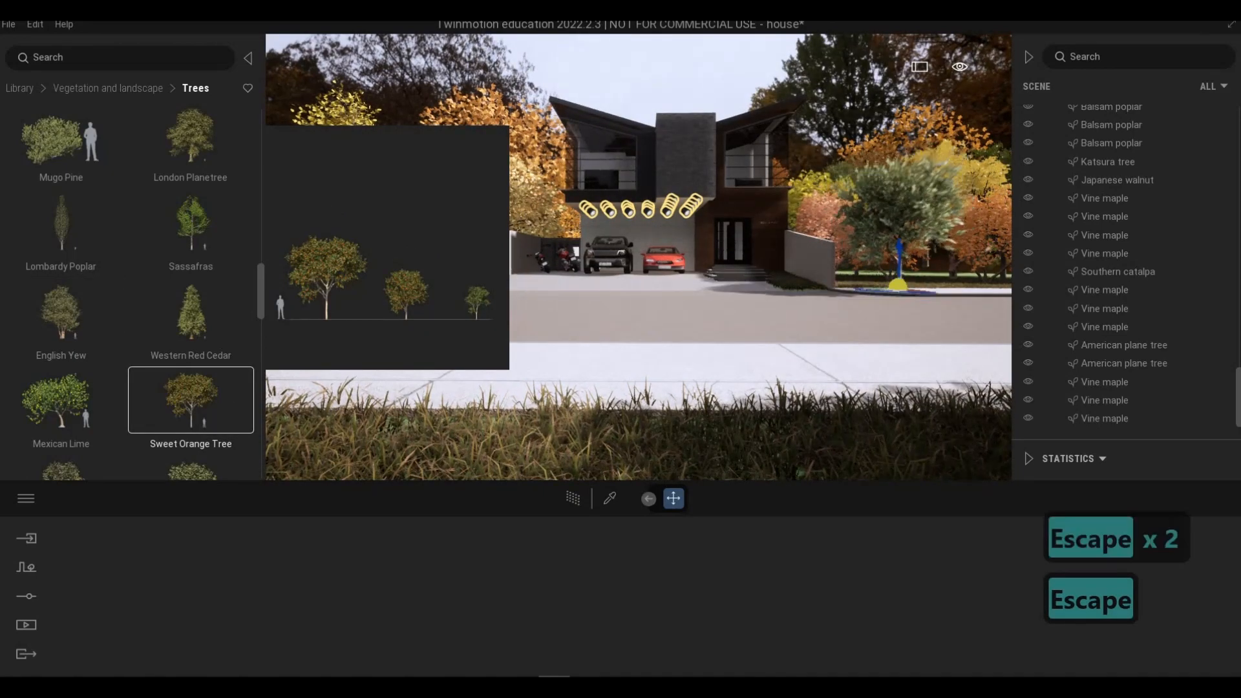
key(Escape)
key(a)
key(Escape)
key(Escape)
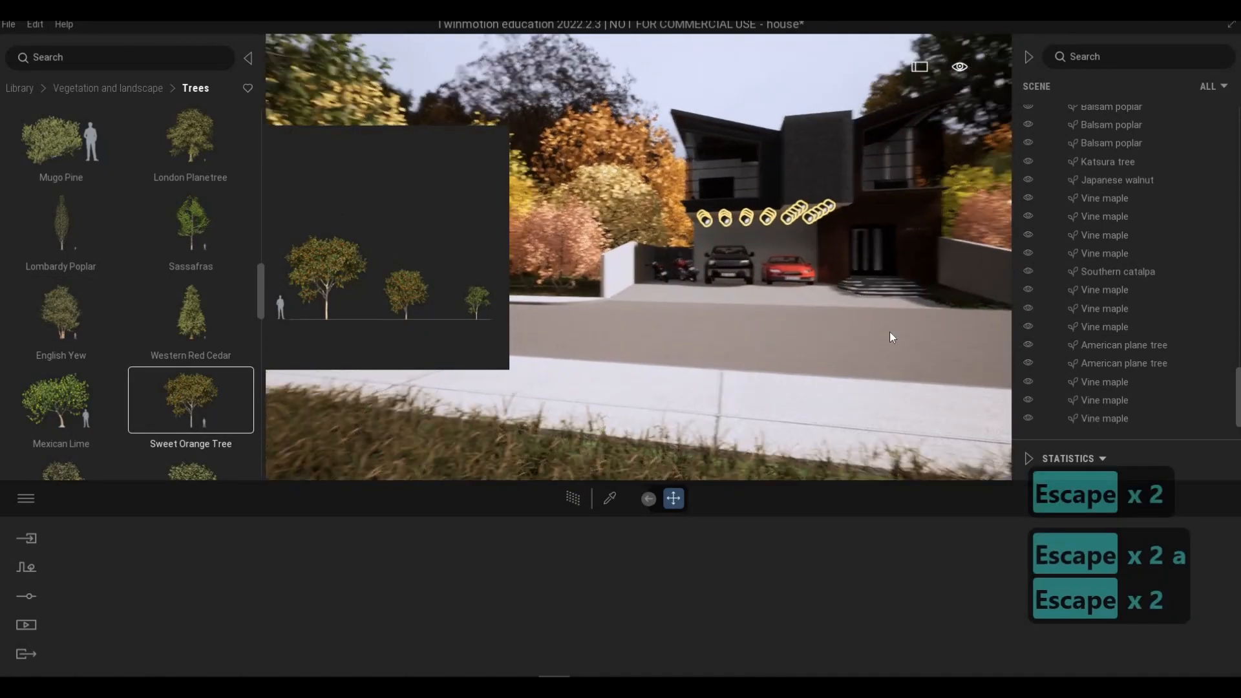
Examine the carport and entrance up close and browse the grass and flowers among the vegetation assets.
key(w)
key(d)
key(w)
key(a)
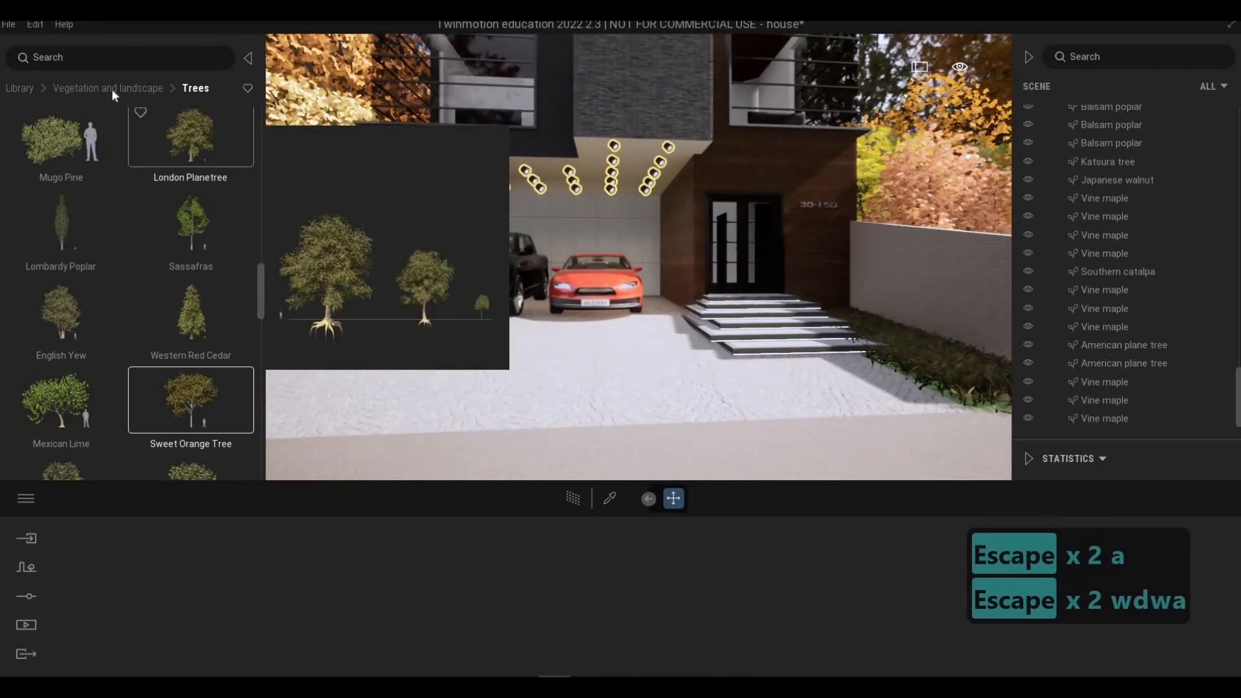
click(111, 88)
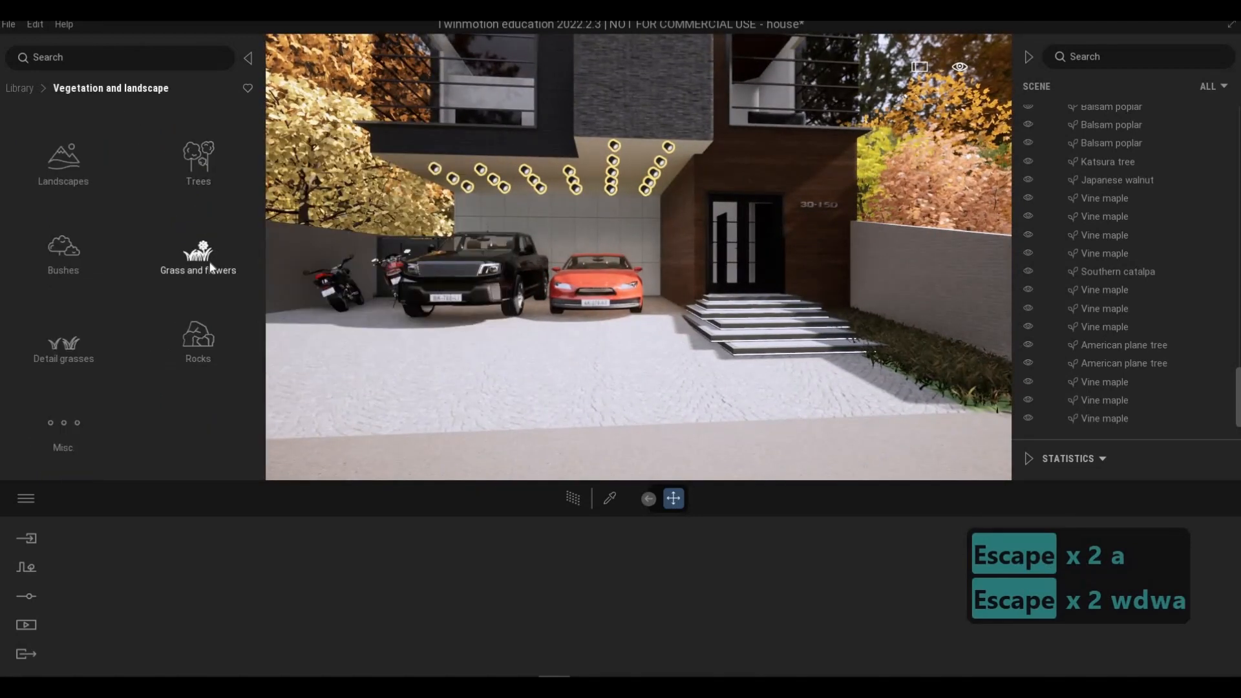
click(210, 265)
click(25, 88)
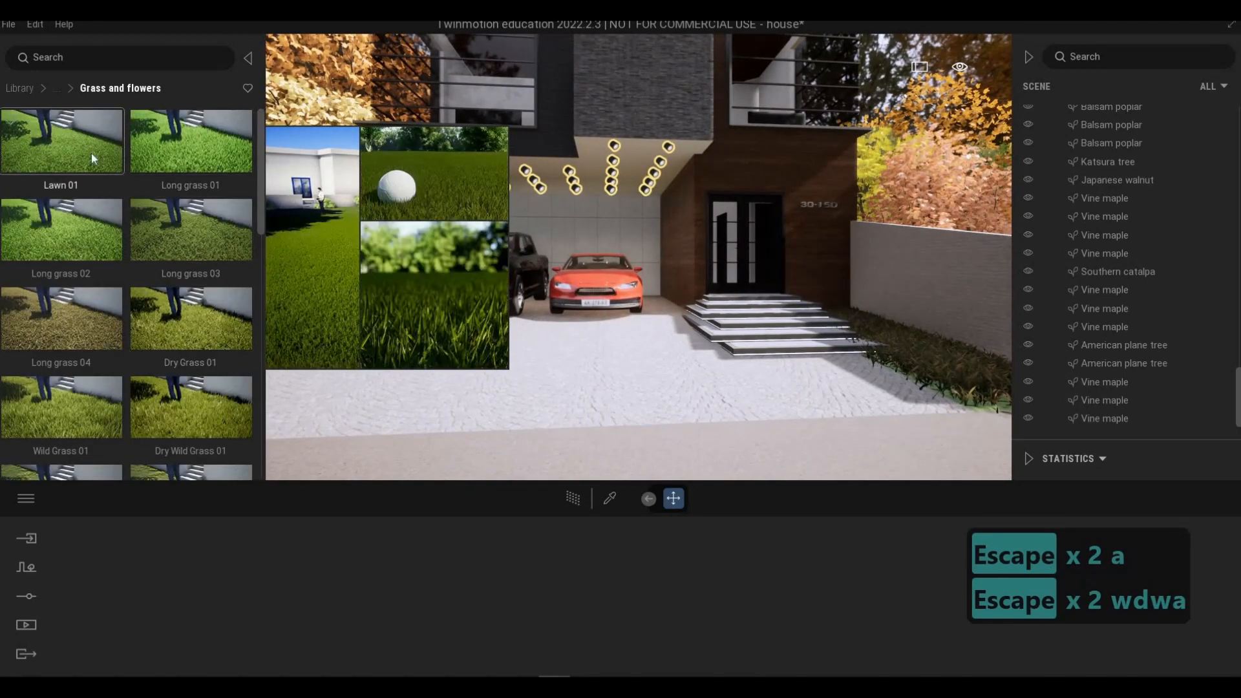
click(191, 162)
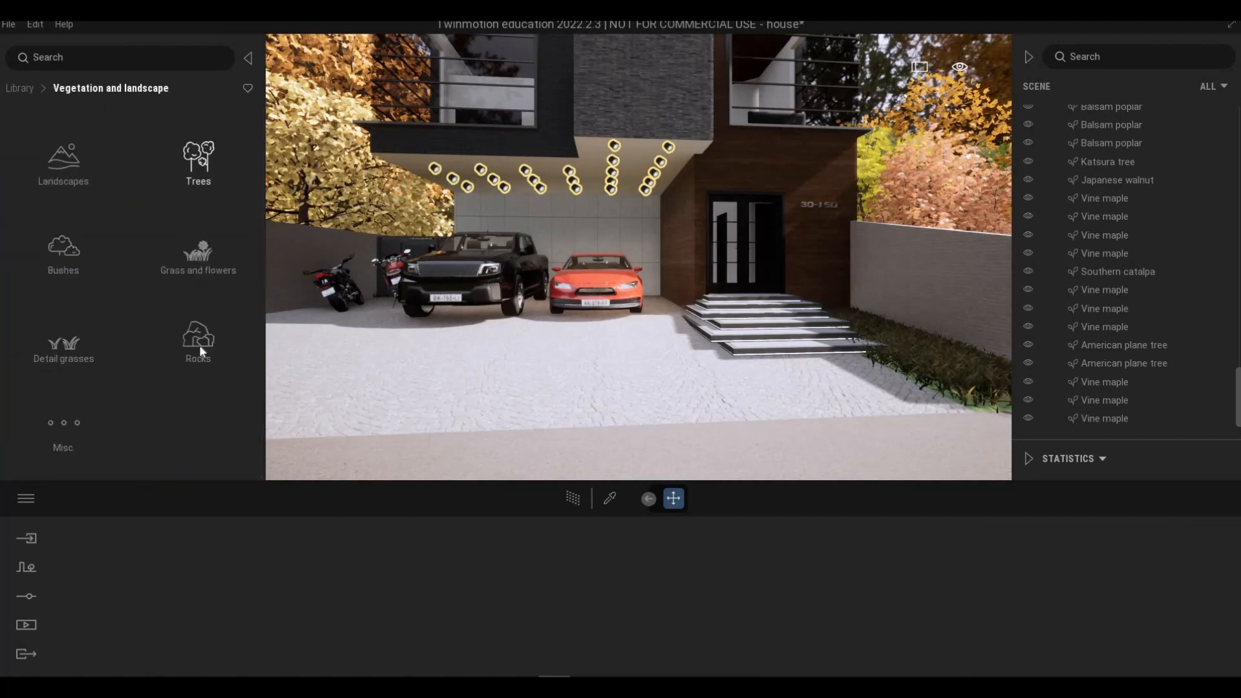
Place Rock 10 from the rocks library on the lawn just outside the brick wall on the entrance side.
click(199, 340)
right_drag(776, 365, 72, 392)
key(w)
scroll(72, 400, down, 3)
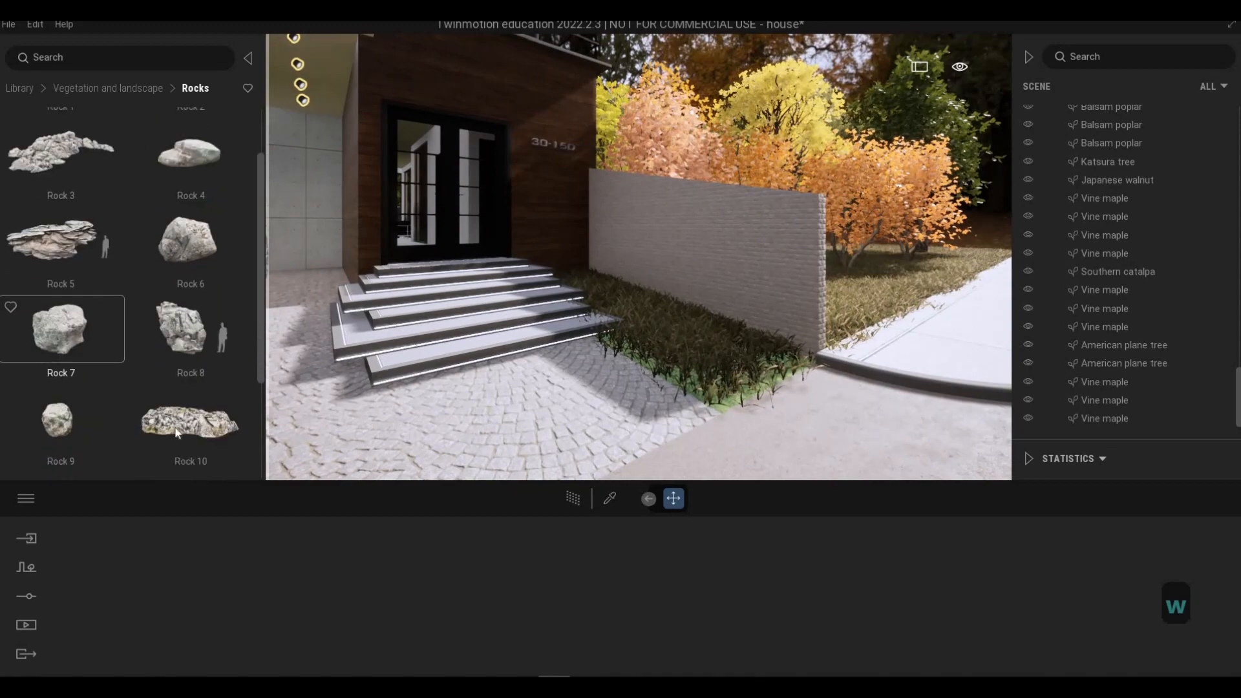
drag(174, 427, 323, 343)
key(d)
key(w)
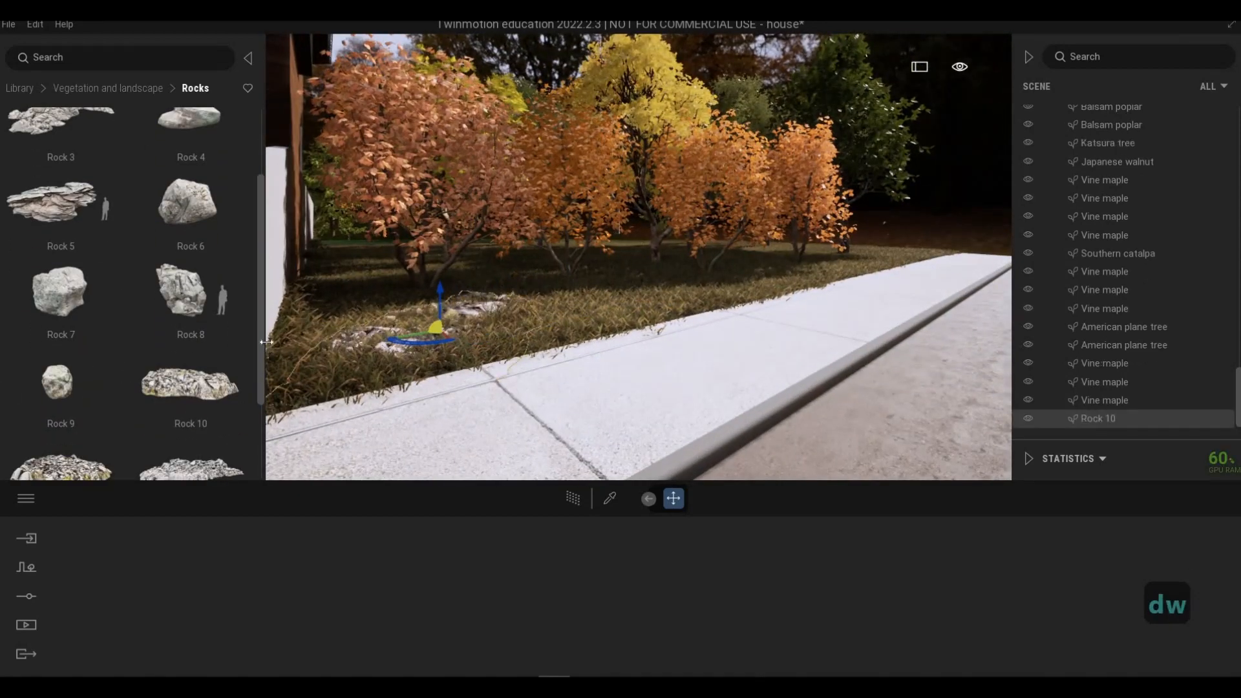
Place Rock 12 on the same lawn beyond Rock 10, in front of the orange Vine maples.
key(s)
key(a)
key(d)
key(d)
key(a)
drag(188, 429, 754, 289)
key(d)
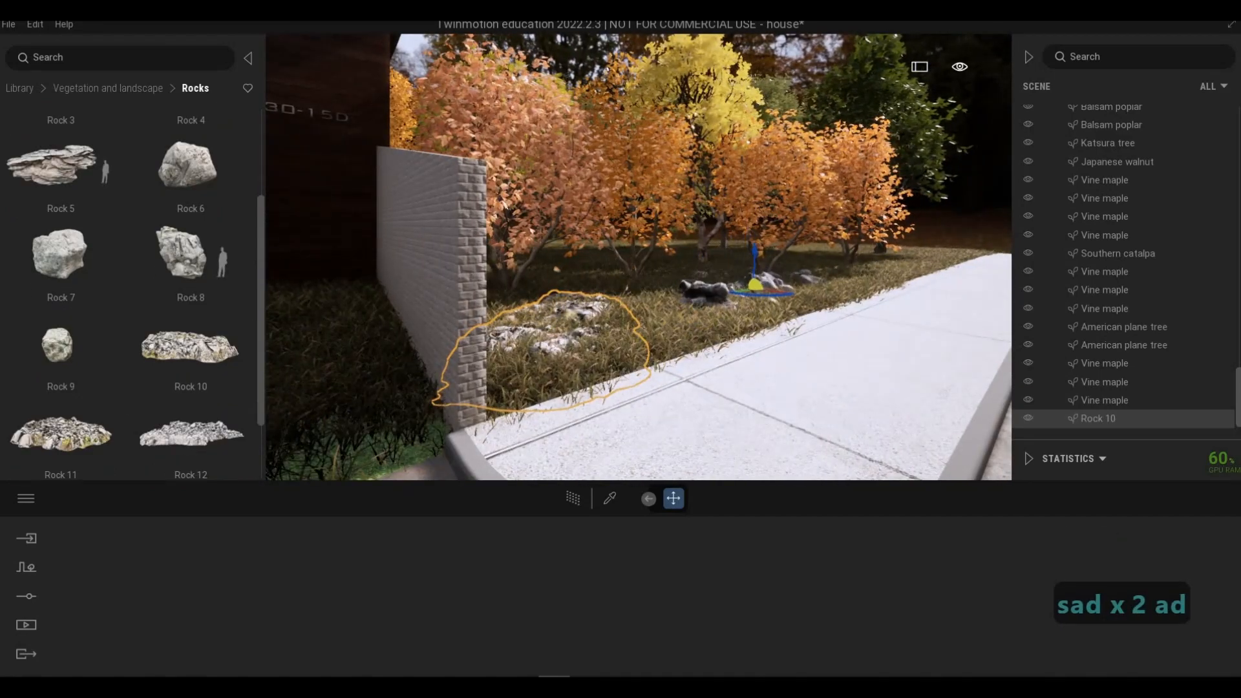
Place another Rock 12 on the lawn across the driveway, outside the wall on the motorcycle side.
key(s)
key(a)
key(s)
key(a)
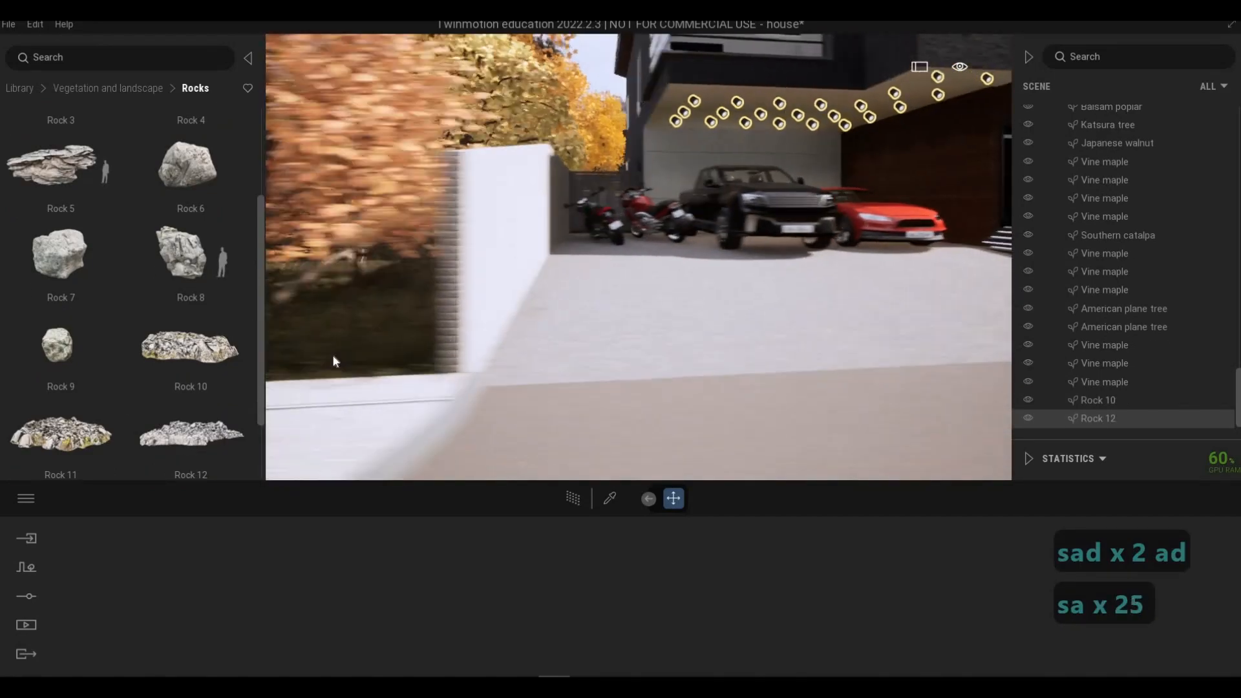
key(d)
key(s)
drag(352, 329, 424, 304)
key(s)
key(d)
key(w)
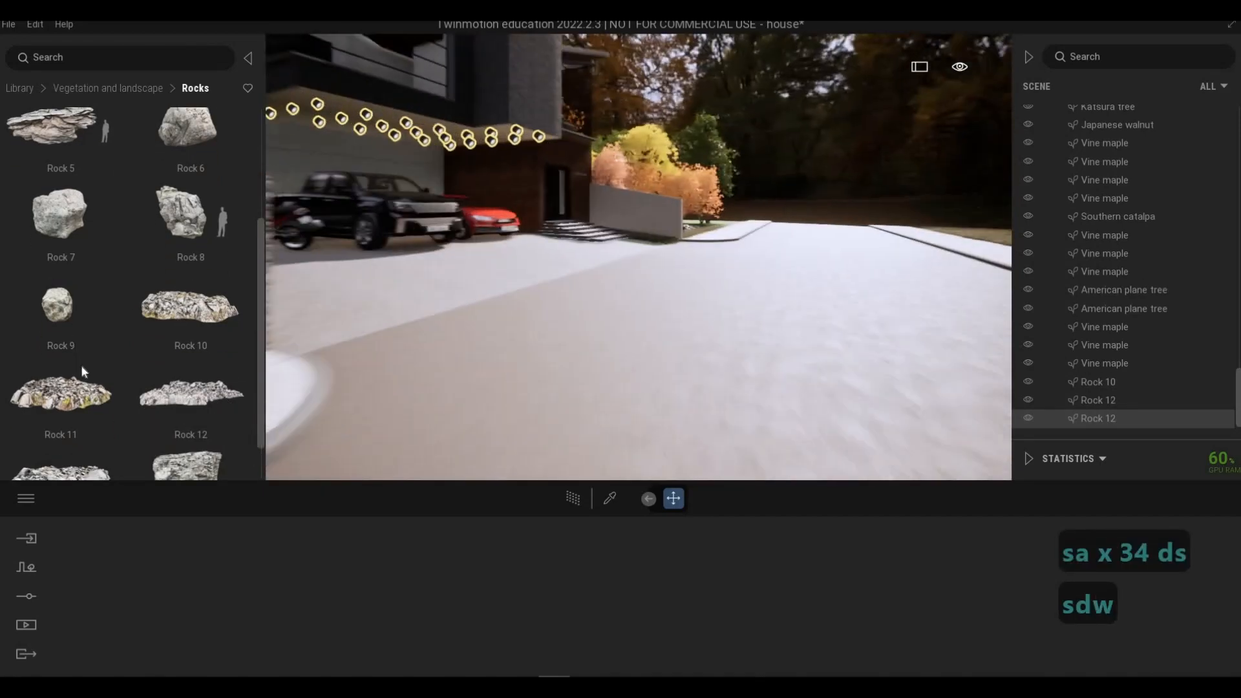
Place a Rock 5 under the orange trees in the planted area beside the driveway.
key(q)
key(w)
key(s)
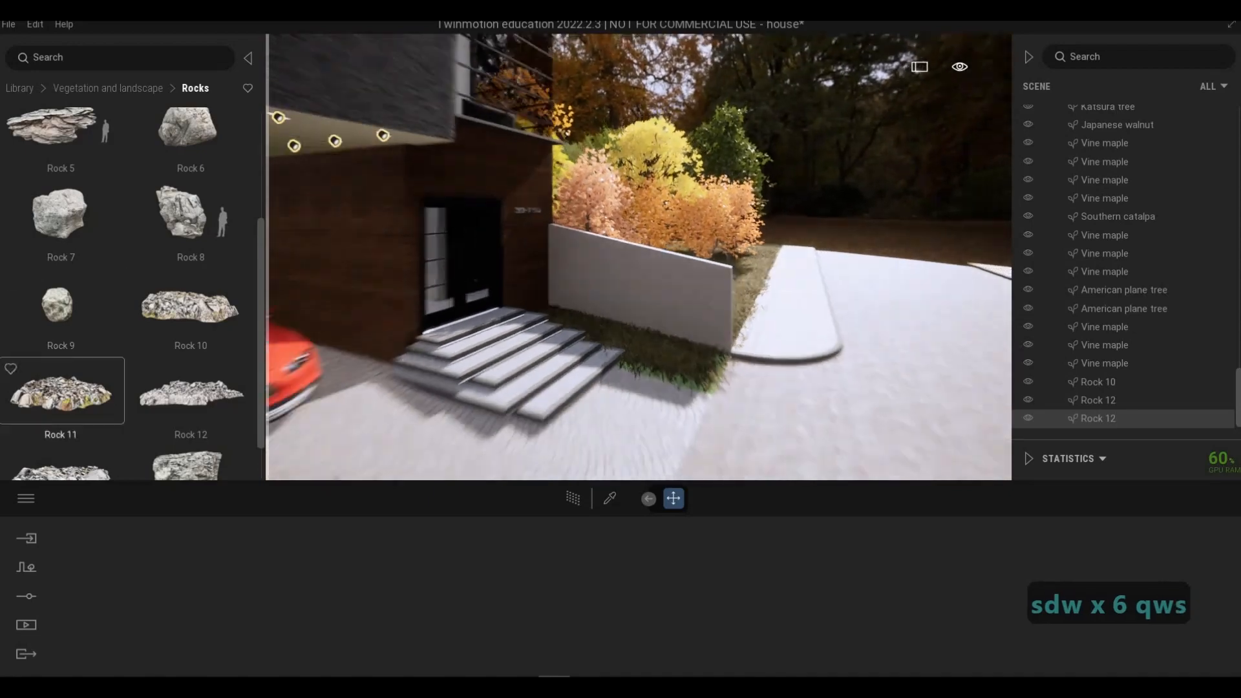
key(a)
key(d)
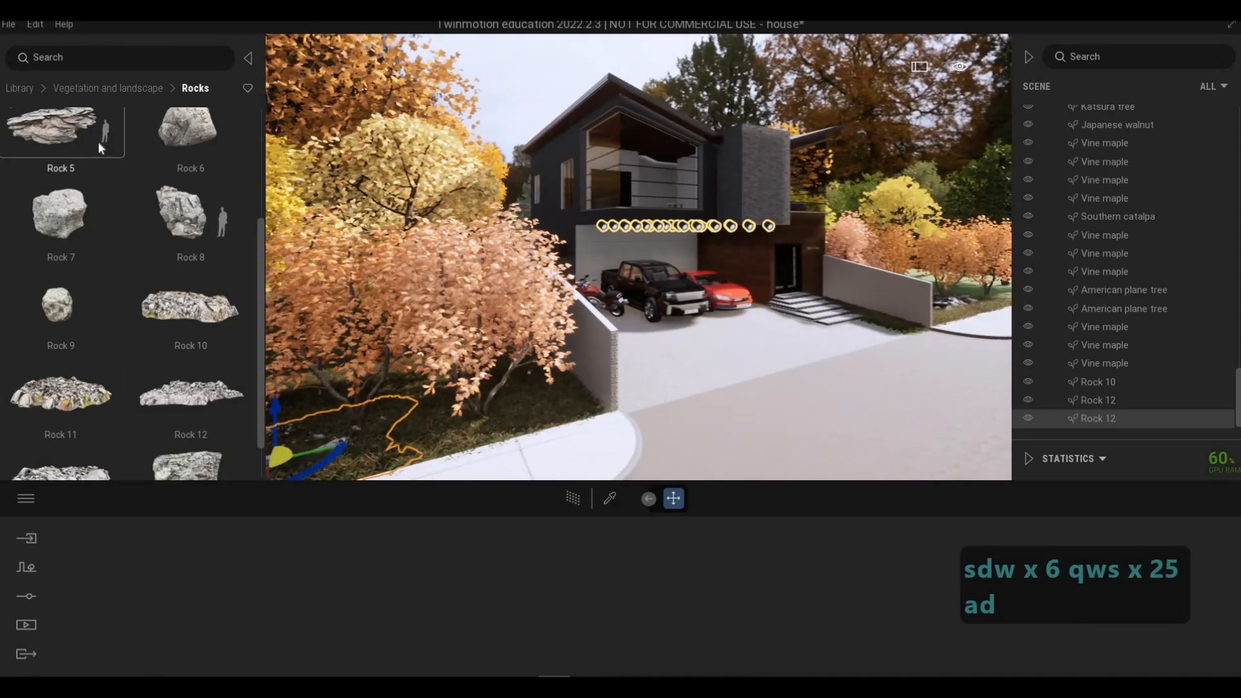
key(s)
scroll(112, 216, up, 1)
drag(55, 210, 378, 331)
key(d)
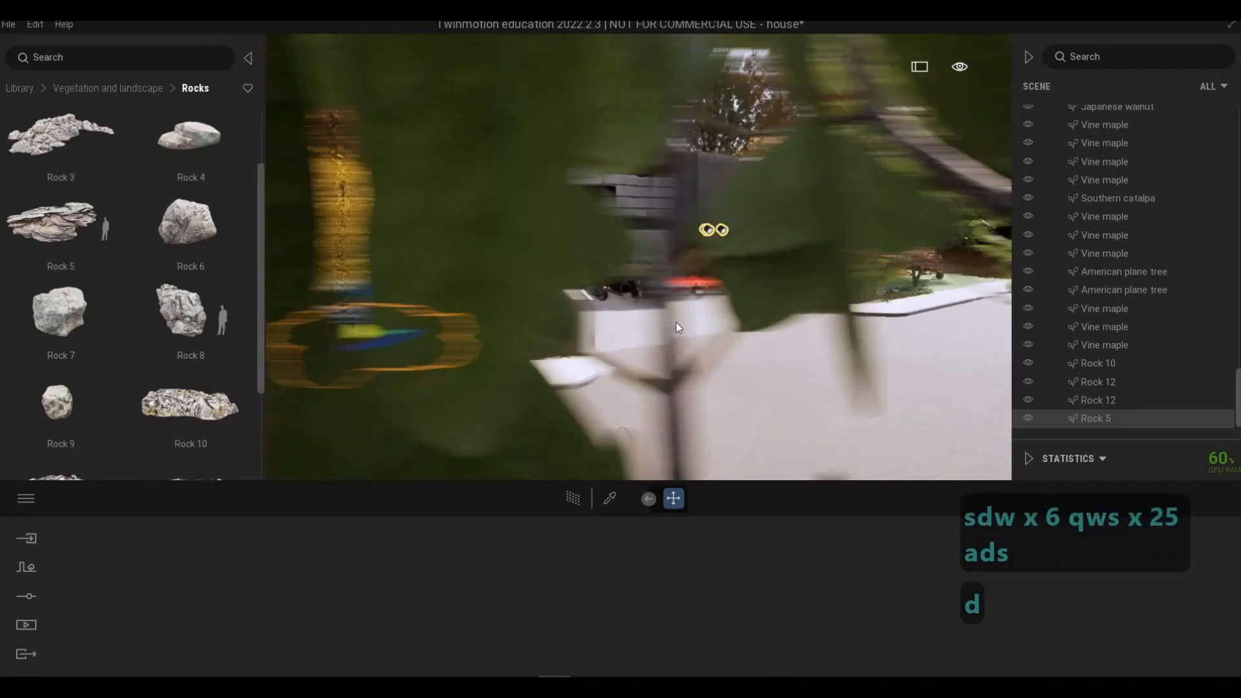
Open the Bushes category of the Vegetation and landscape library for planting the bed beside the entrance steps.
key(w)
key(a)
key(w)
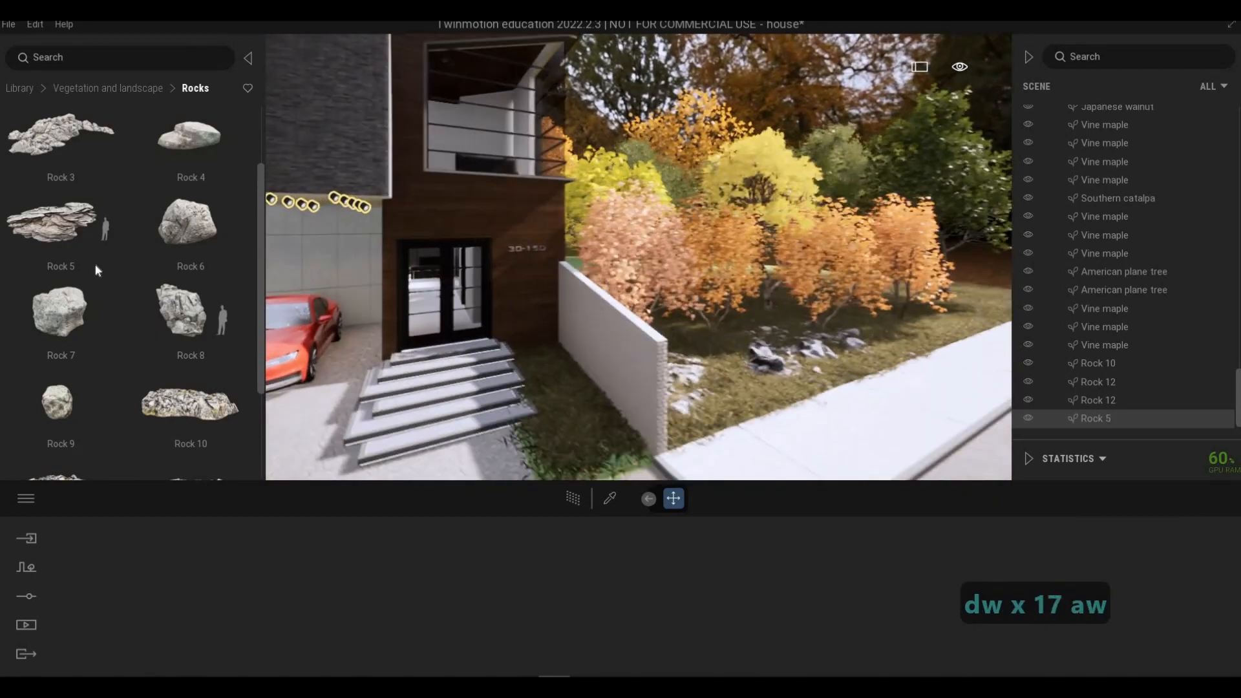
scroll(95, 265, down, 1)
right_click(92, 271)
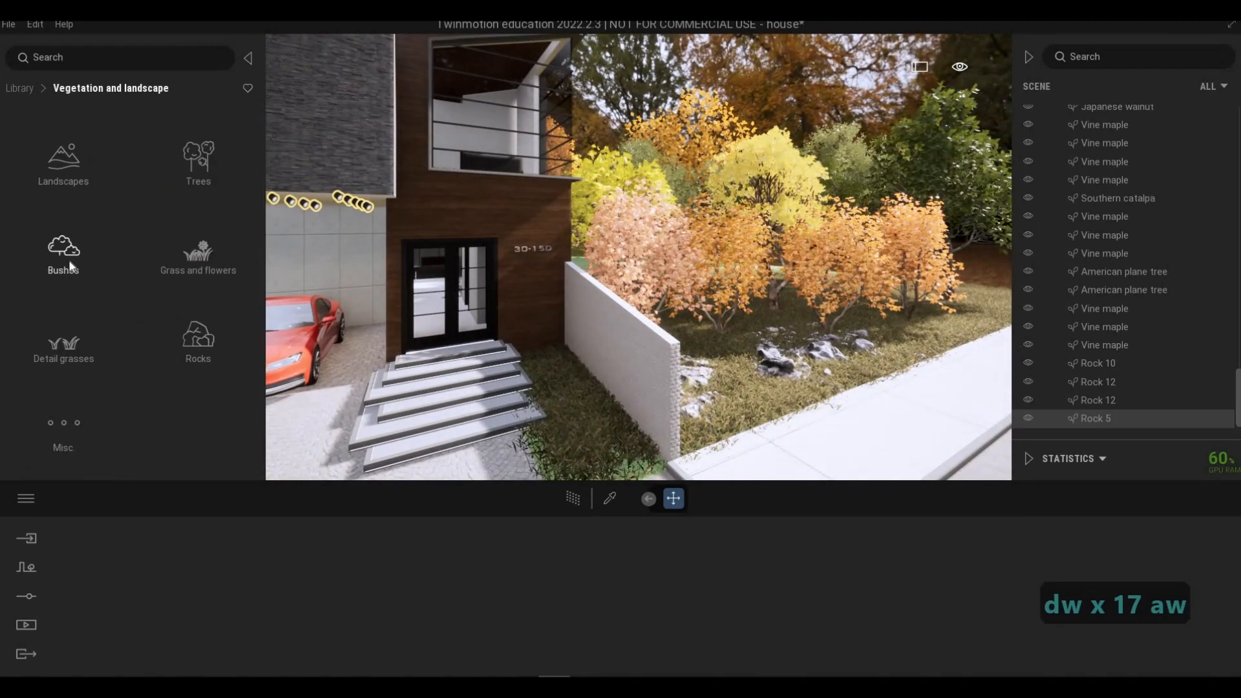
scroll(159, 286, down, 4)
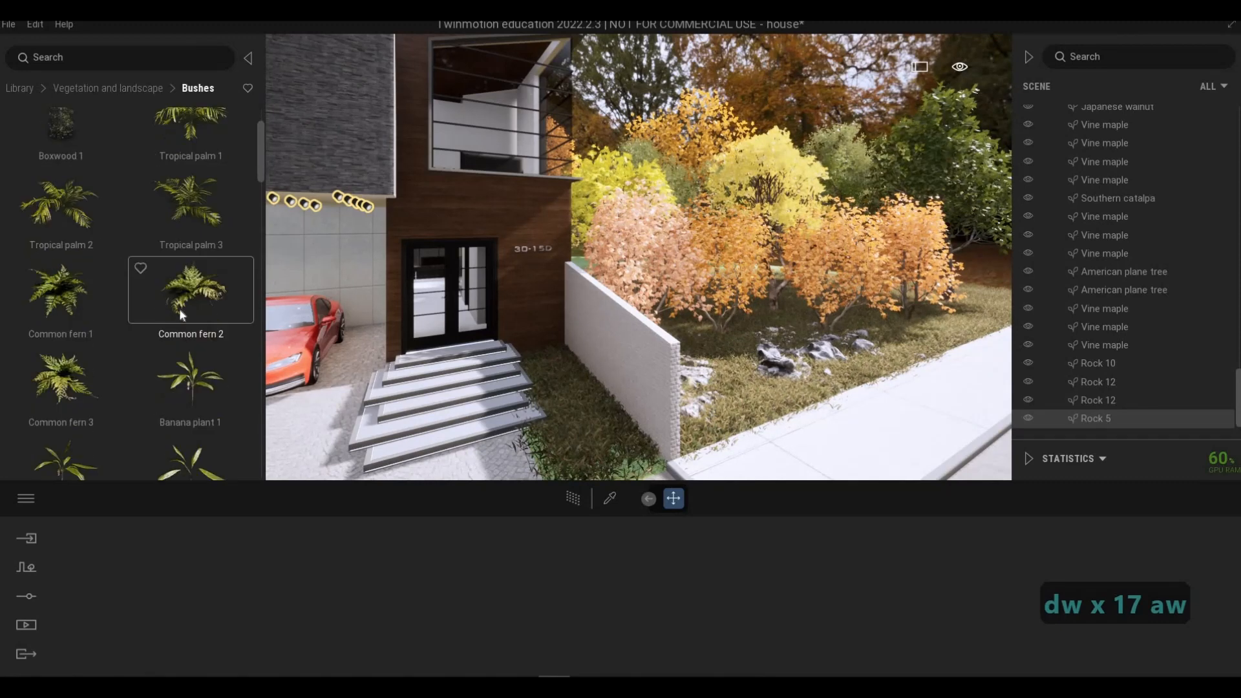
scroll(181, 336, down, 6)
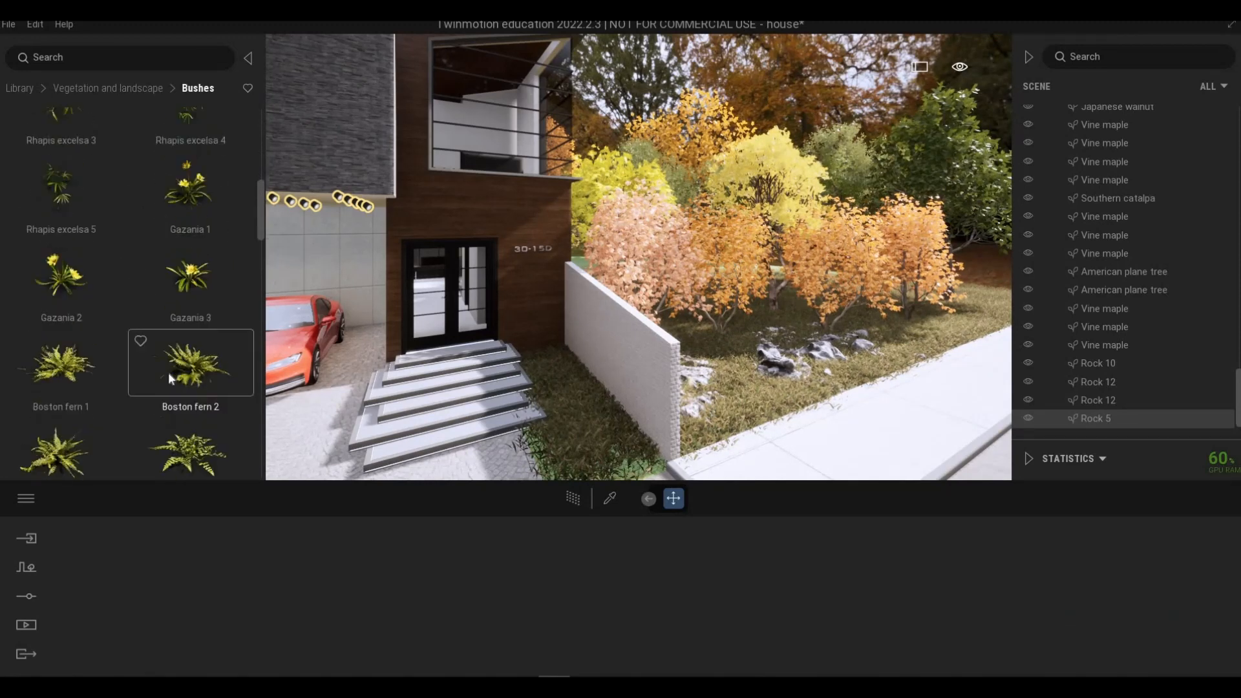
scroll(164, 398, down, 6)
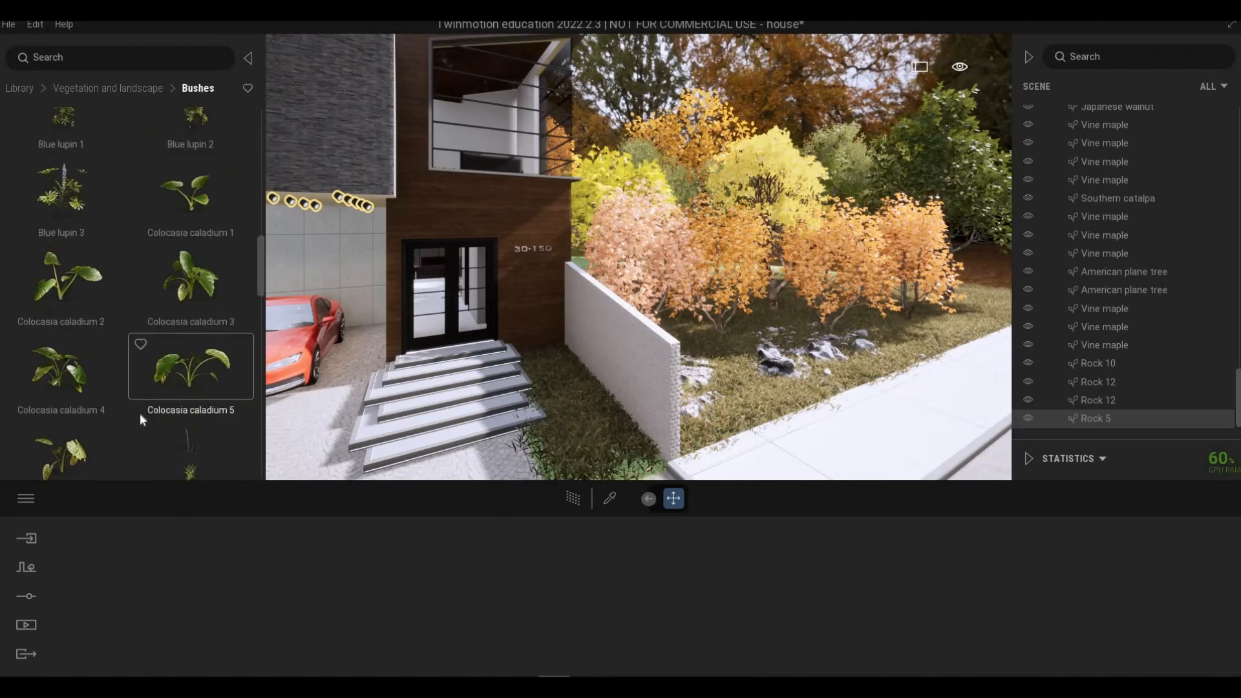
scroll(139, 413, down, 5)
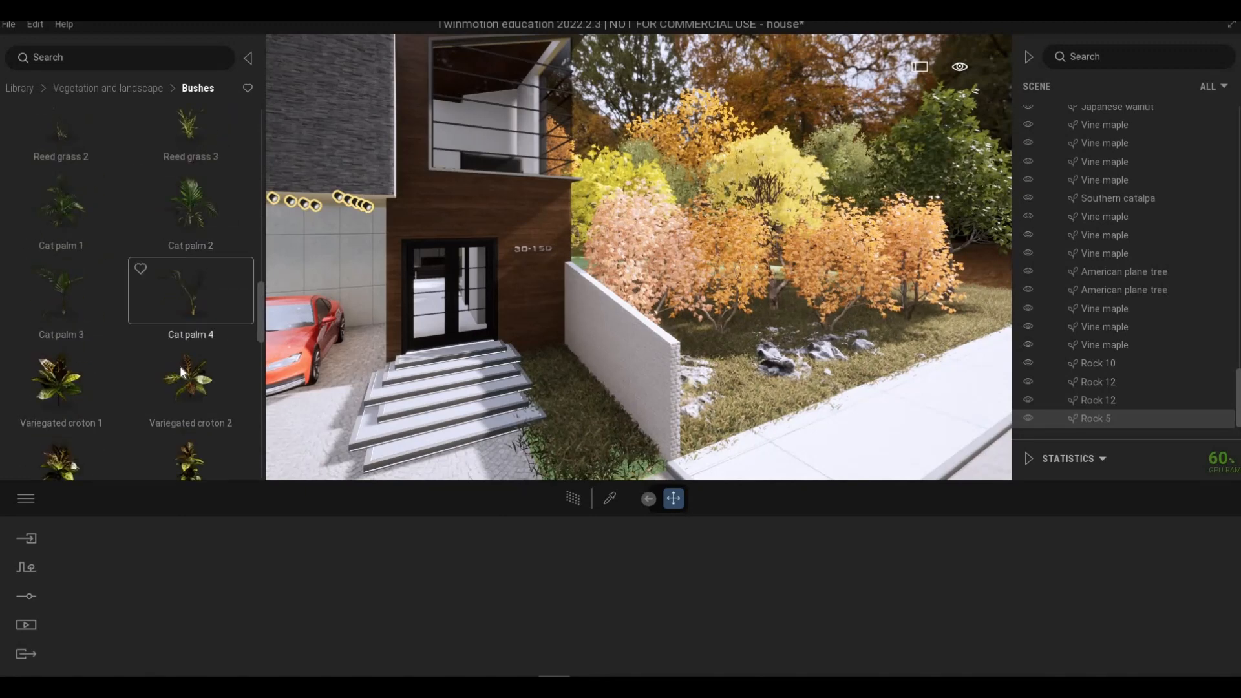
Try a Variegated croton 2 in the bed between the entrance steps and the brick wall.
scroll(203, 285, down, 1)
scroll(203, 285, down, 2)
drag(190, 204, 560, 362)
Place several Iris tectorum 3 plants at the house end of the bed between the entrance steps and the brick wall.
scroll(191, 301, down, 2)
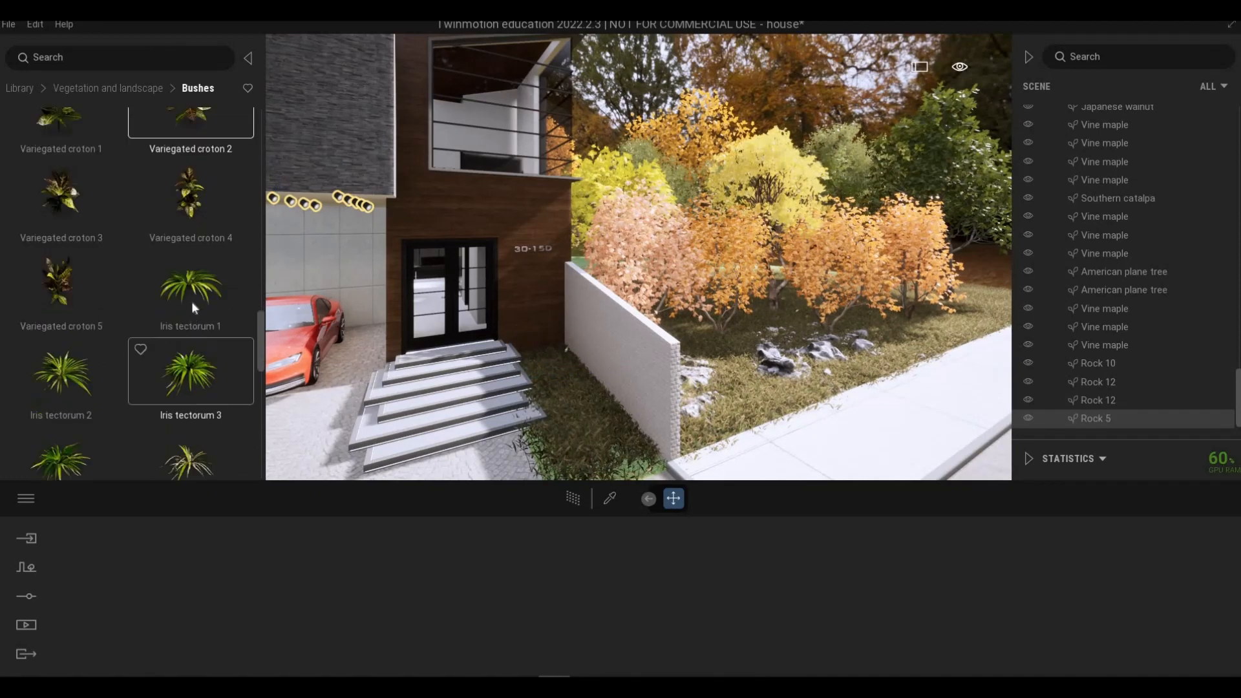
drag(190, 295, 554, 369)
key(a)
key(w)
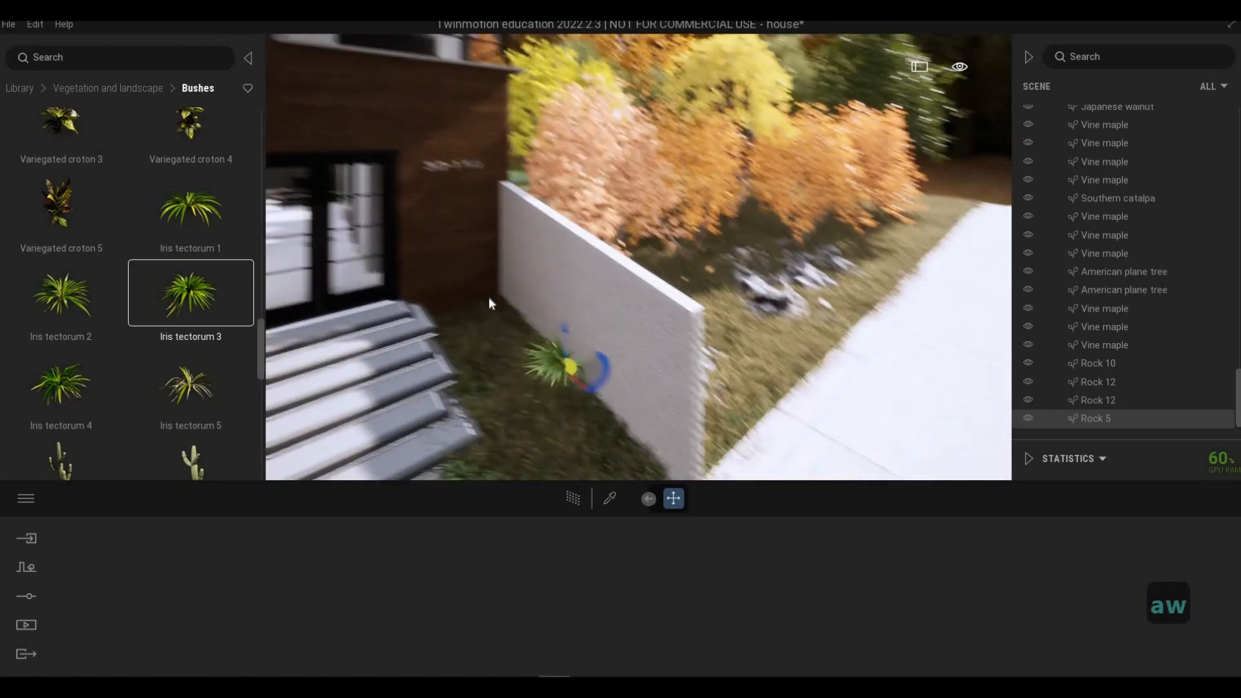
key(e)
key(w)
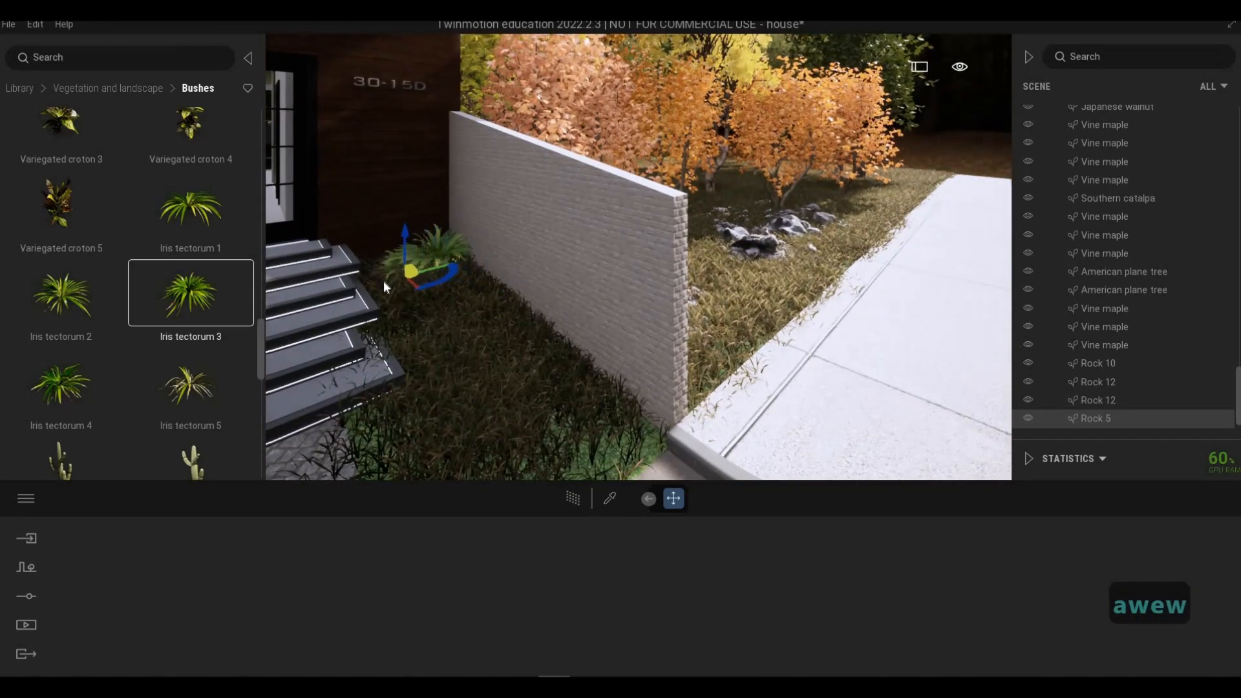
click(409, 307)
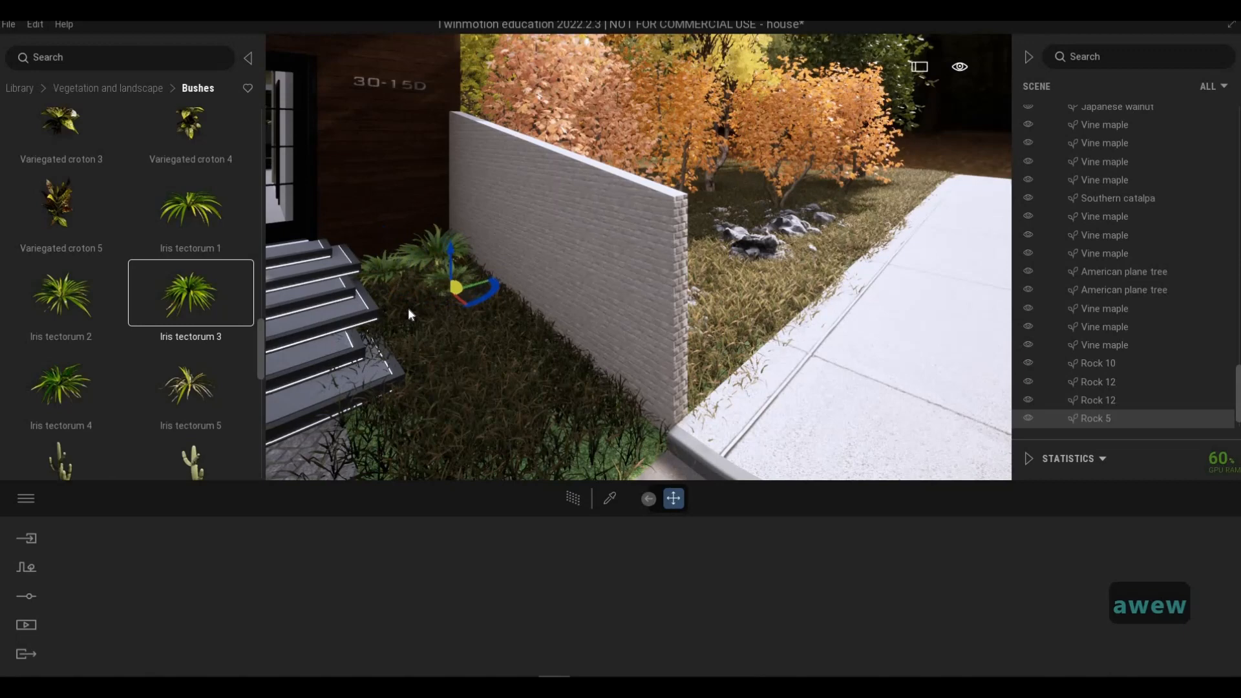
click(457, 351)
click(485, 317)
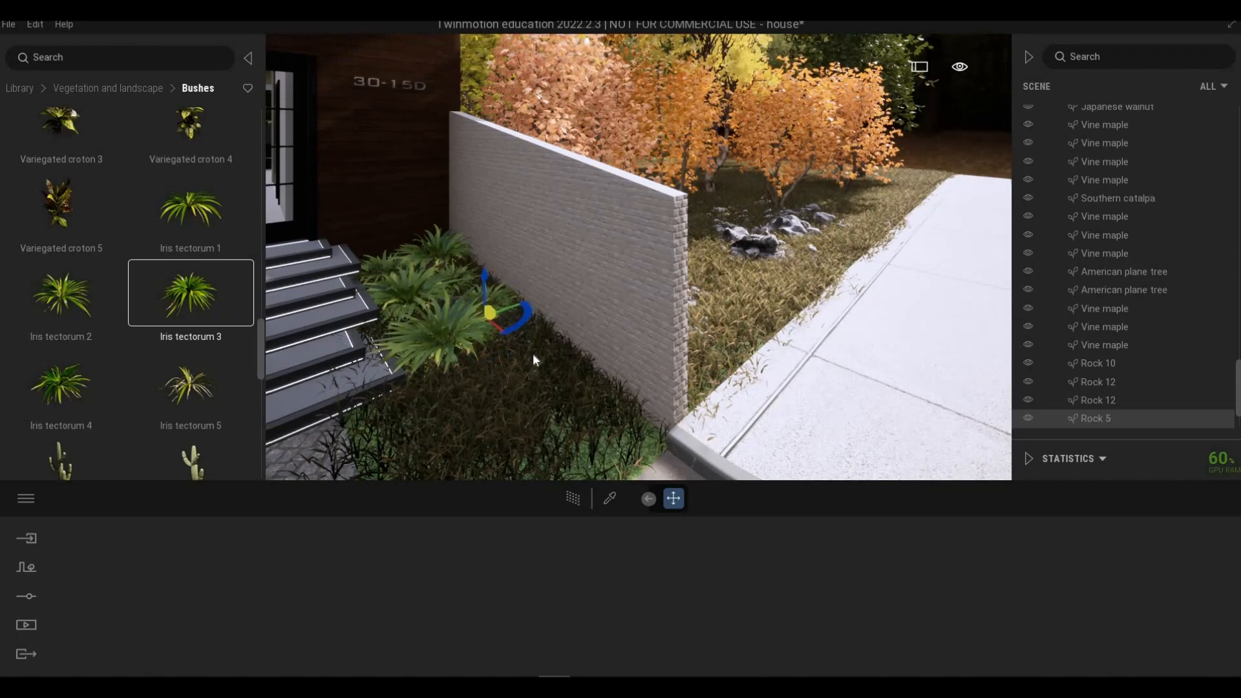
Continue the Iris tectorum 3 planting along the brick wall to the front of the bed, and end placement.
click(532, 351)
click(569, 362)
click(604, 388)
click(493, 401)
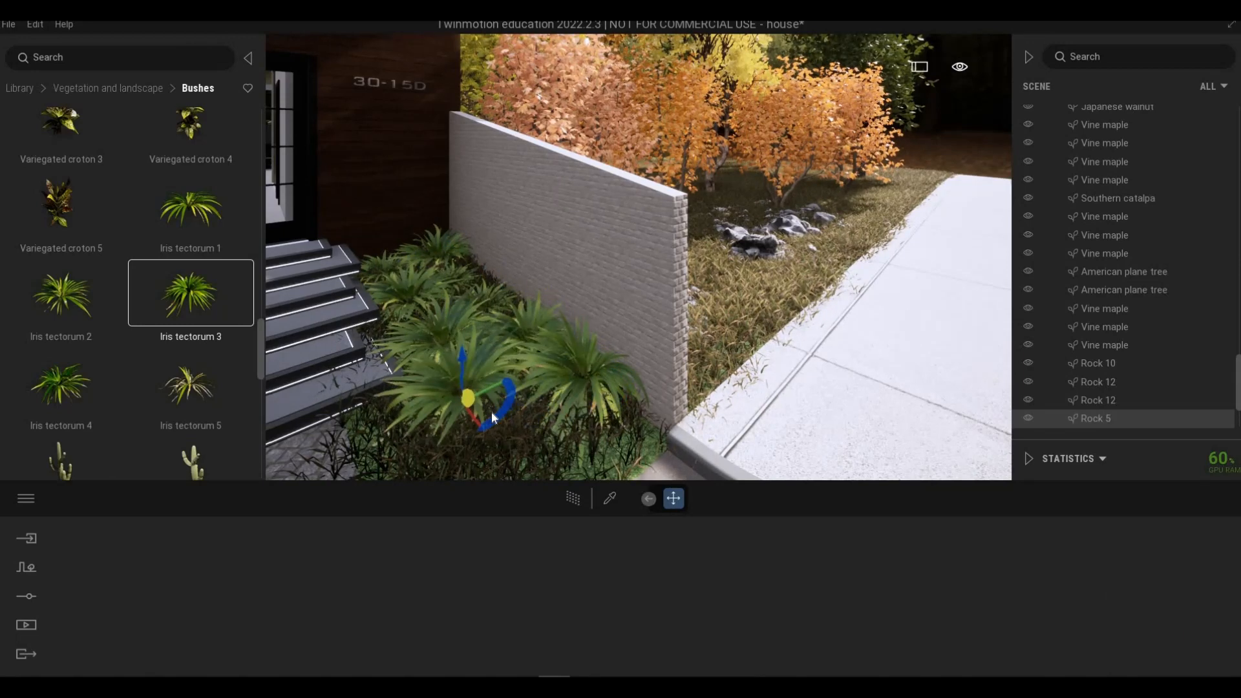
key(s)
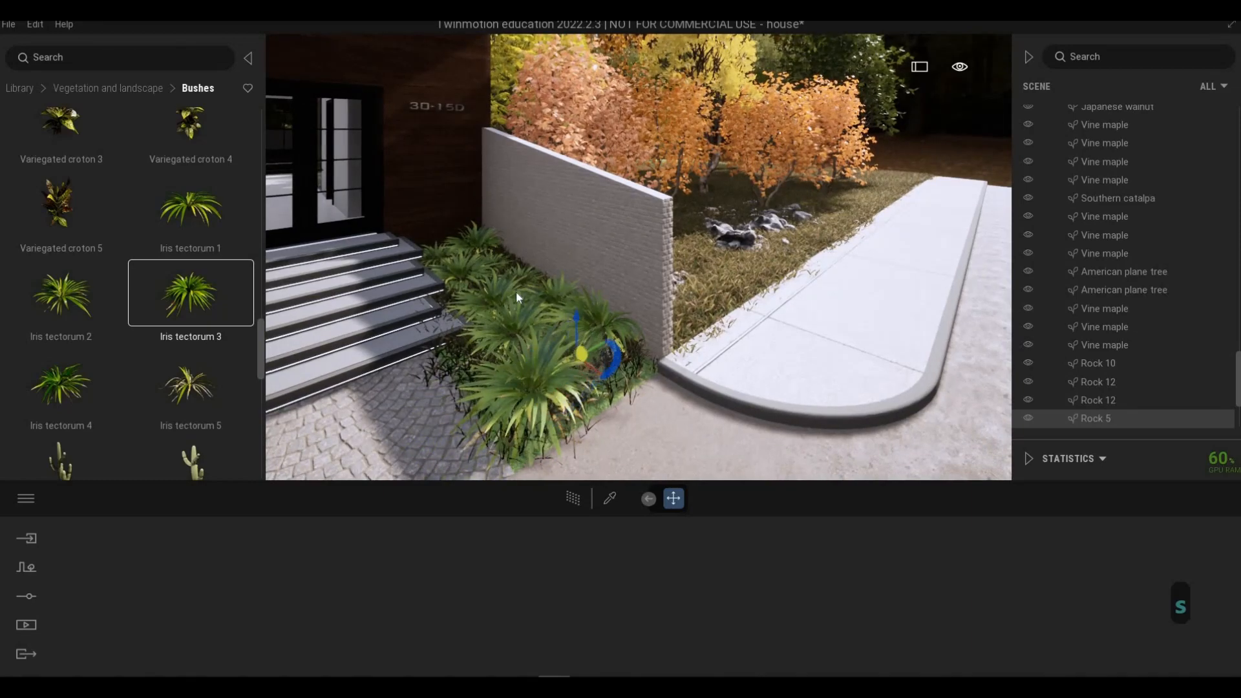
key(d)
key(s)
key(a)
key(e)
key(Escape)
key(Escape)
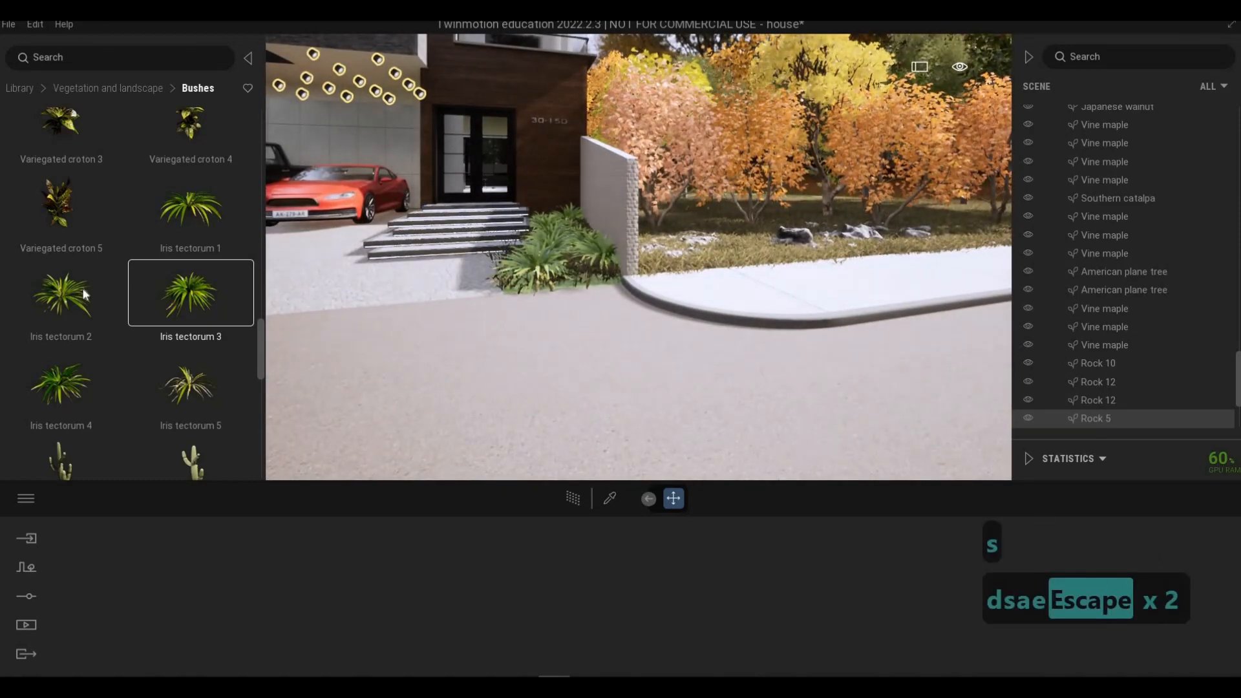
Try a Nasturtium 2 from the bushes as an accent for the entrance bed.
key(a)
scroll(108, 340, down, 5)
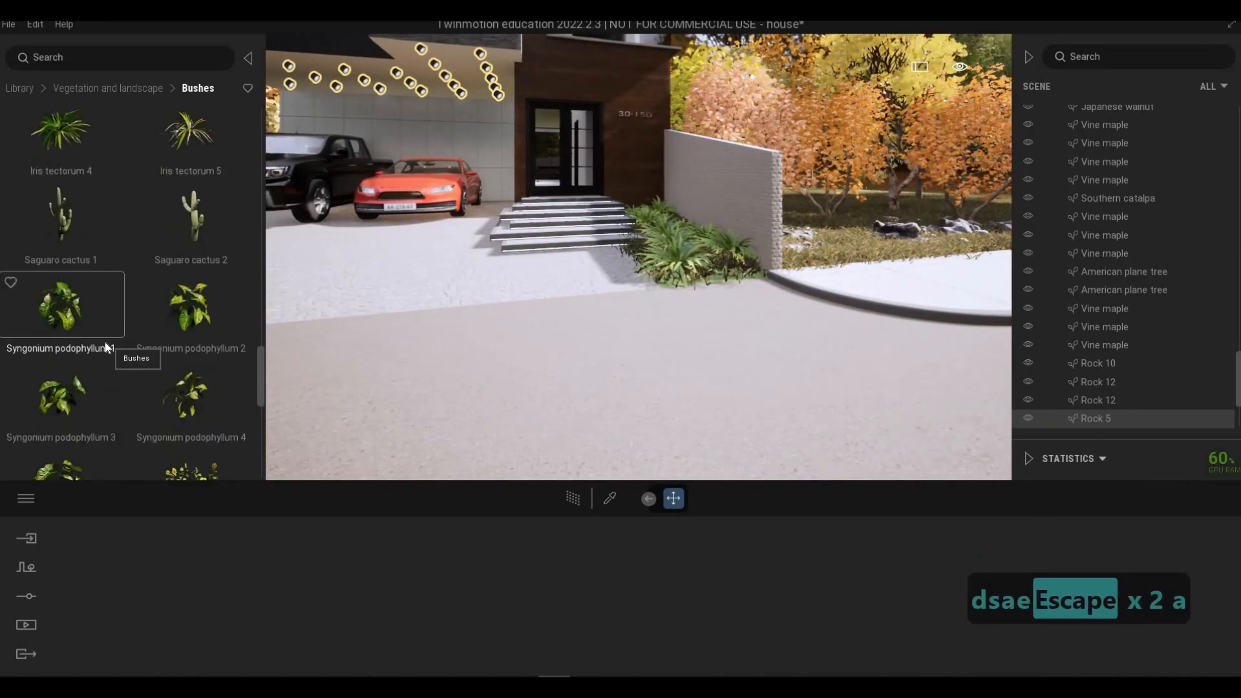
scroll(104, 348, down, 3)
click(185, 345)
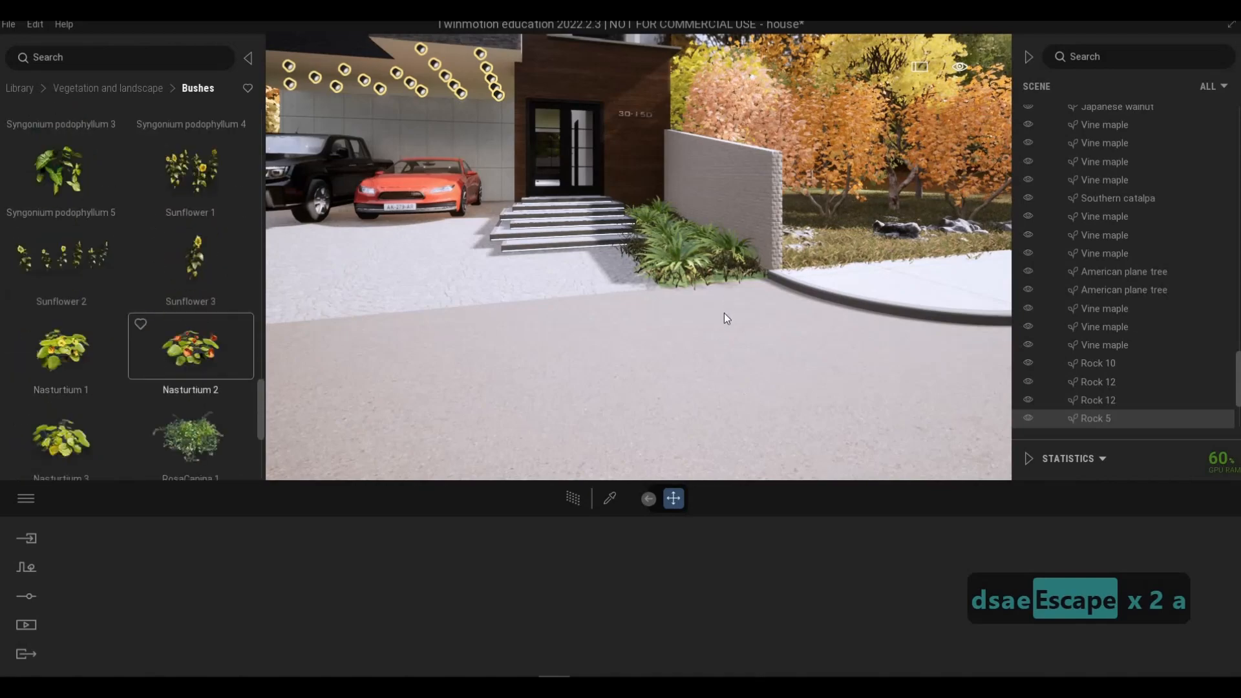
key(w)
key(s)
Try an Agave 2 at the front edge of the entrance bed.
scroll(128, 349, down, 3)
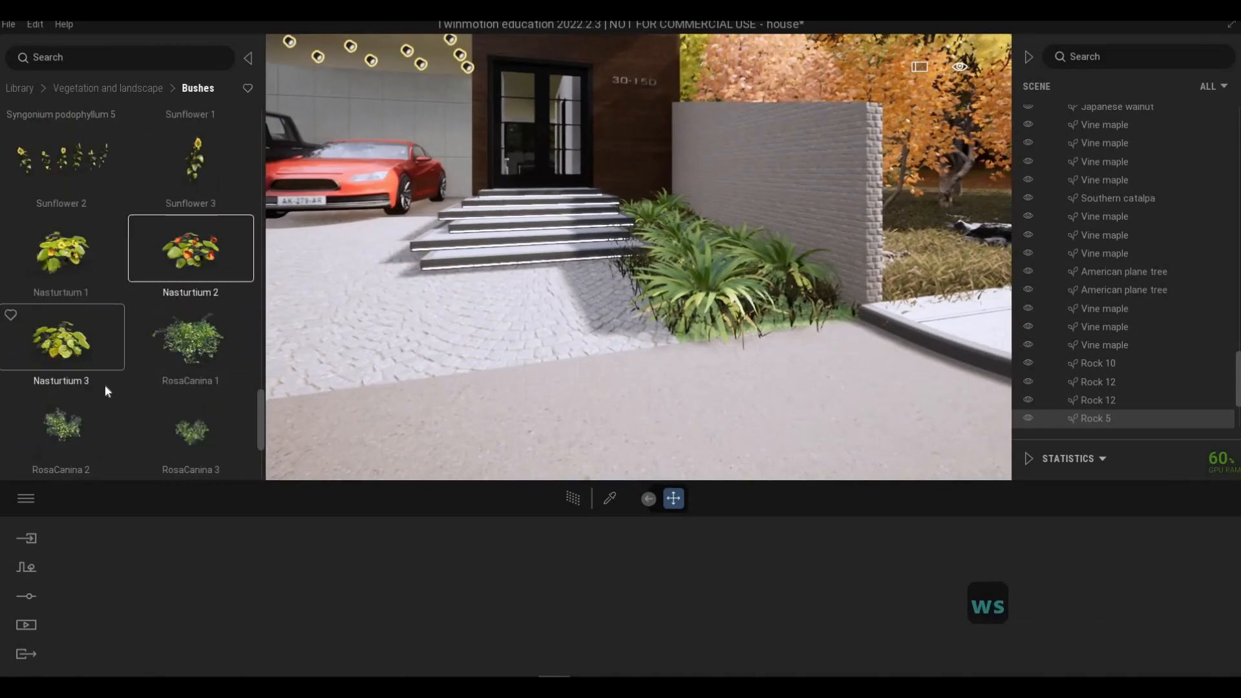
scroll(155, 381, down, 2)
click(200, 323)
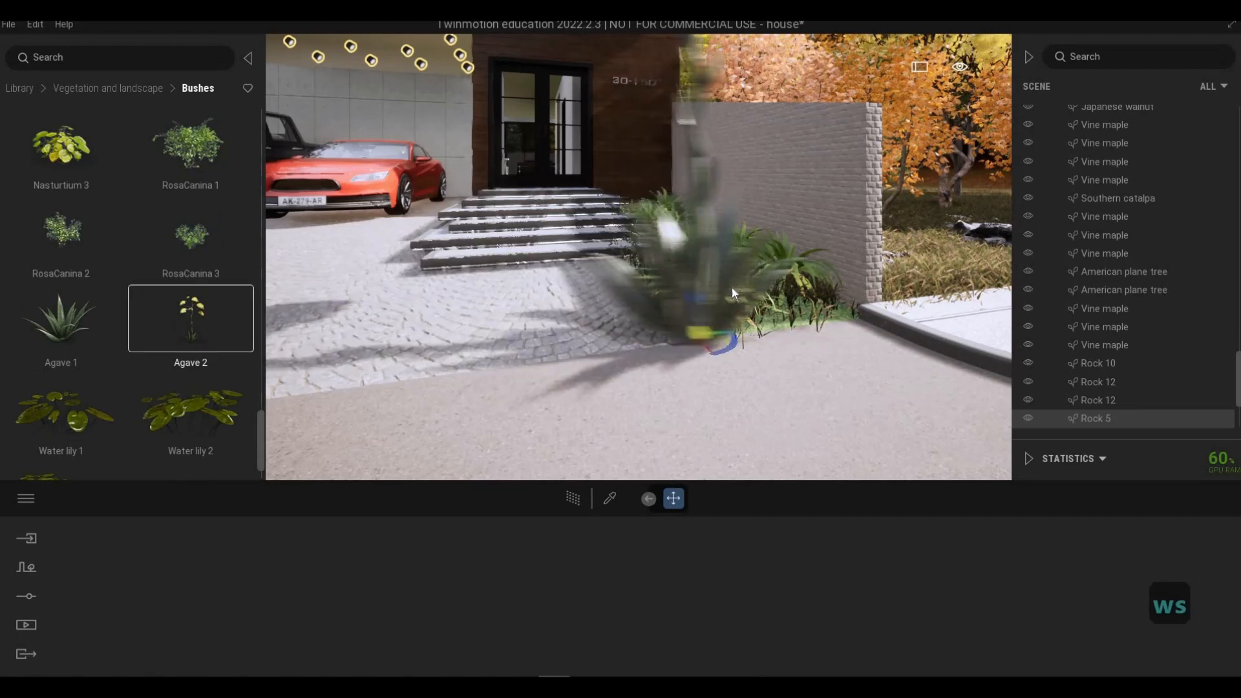
scroll(154, 362, down, 1)
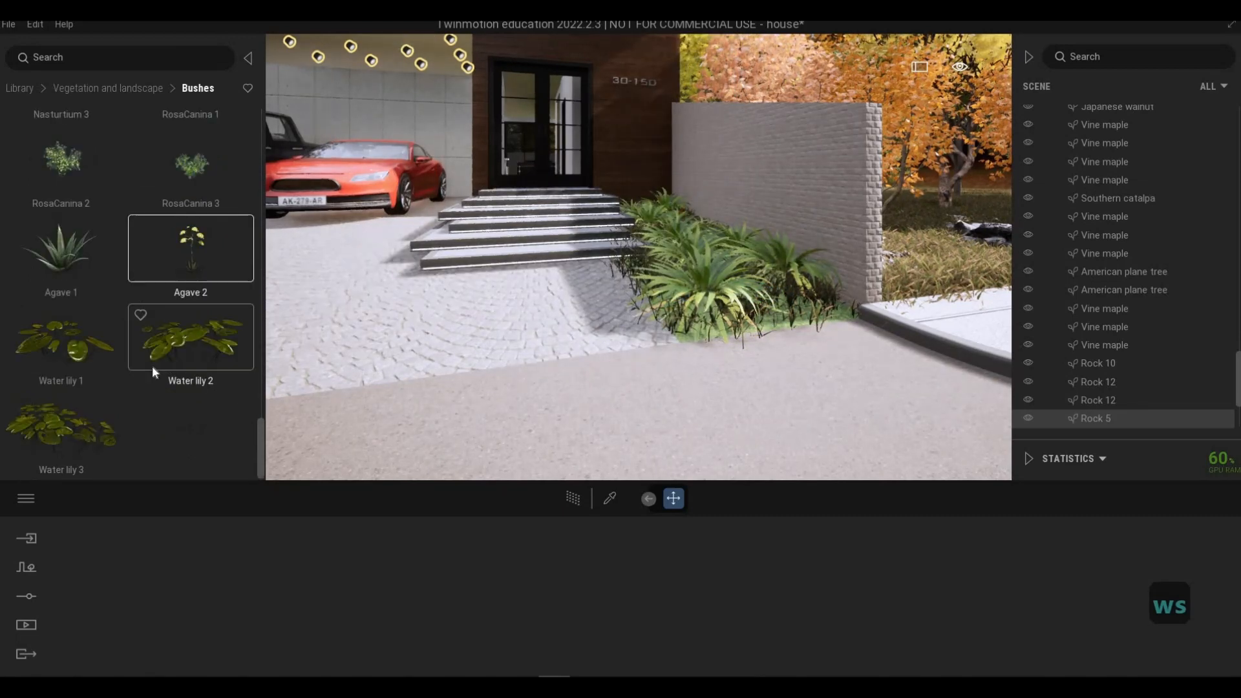
Try a Gazania 2 among the iris plants in the entrance bed.
scroll(152, 368, up, 2)
scroll(150, 367, down, 8)
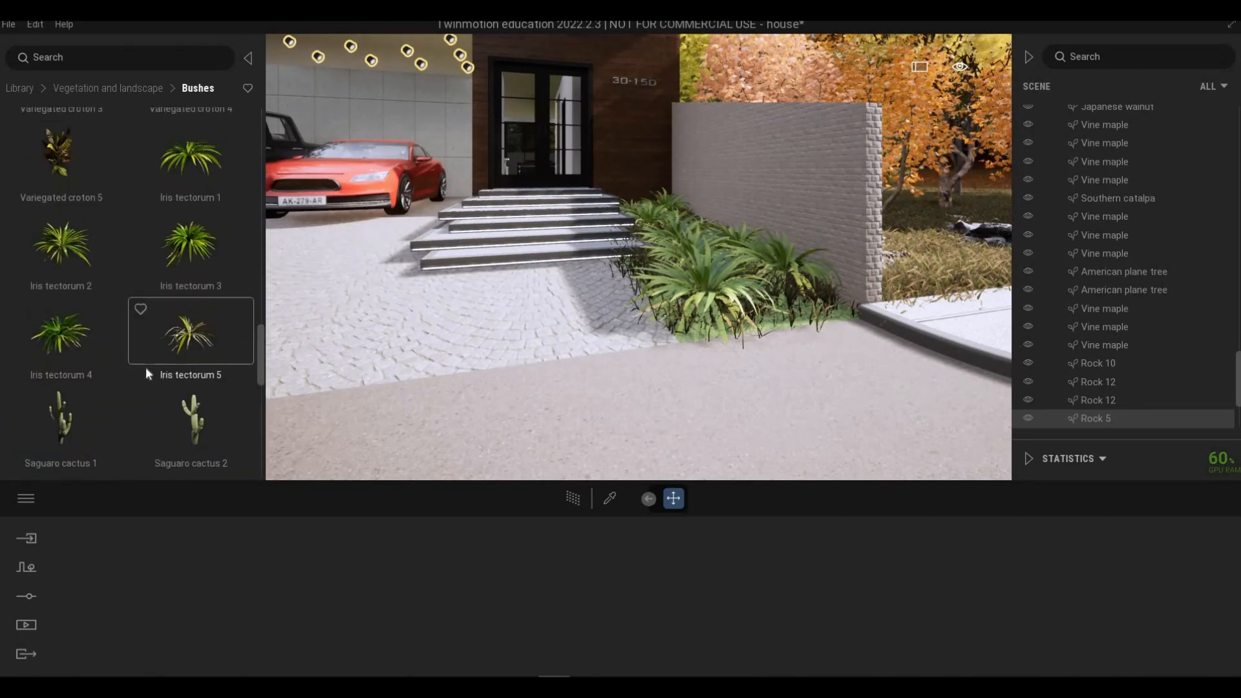
scroll(145, 366, up, 6)
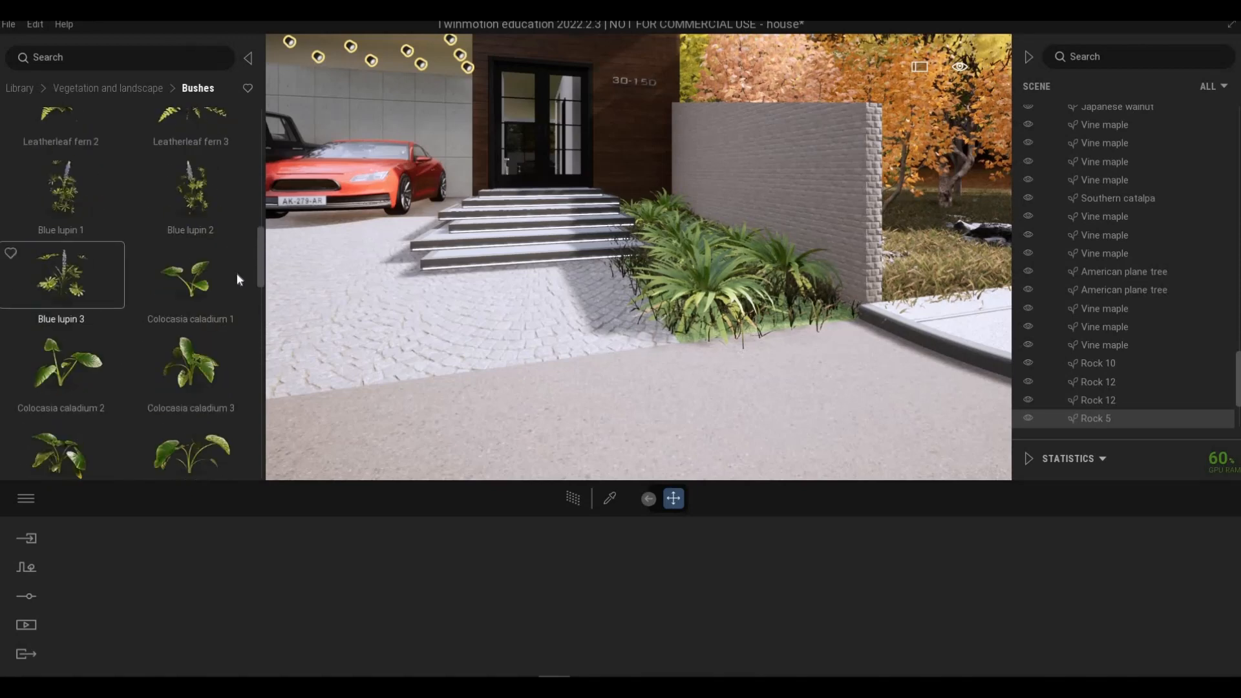
drag(259, 242, 265, 195)
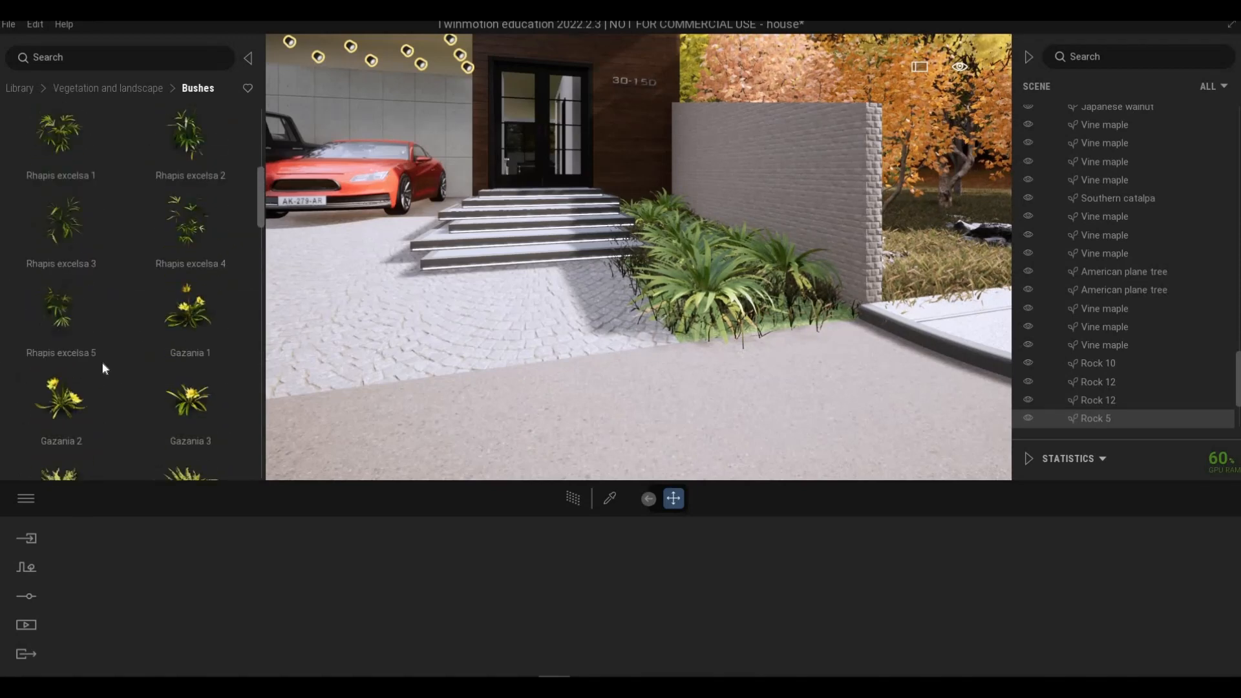
drag(68, 436, 743, 275)
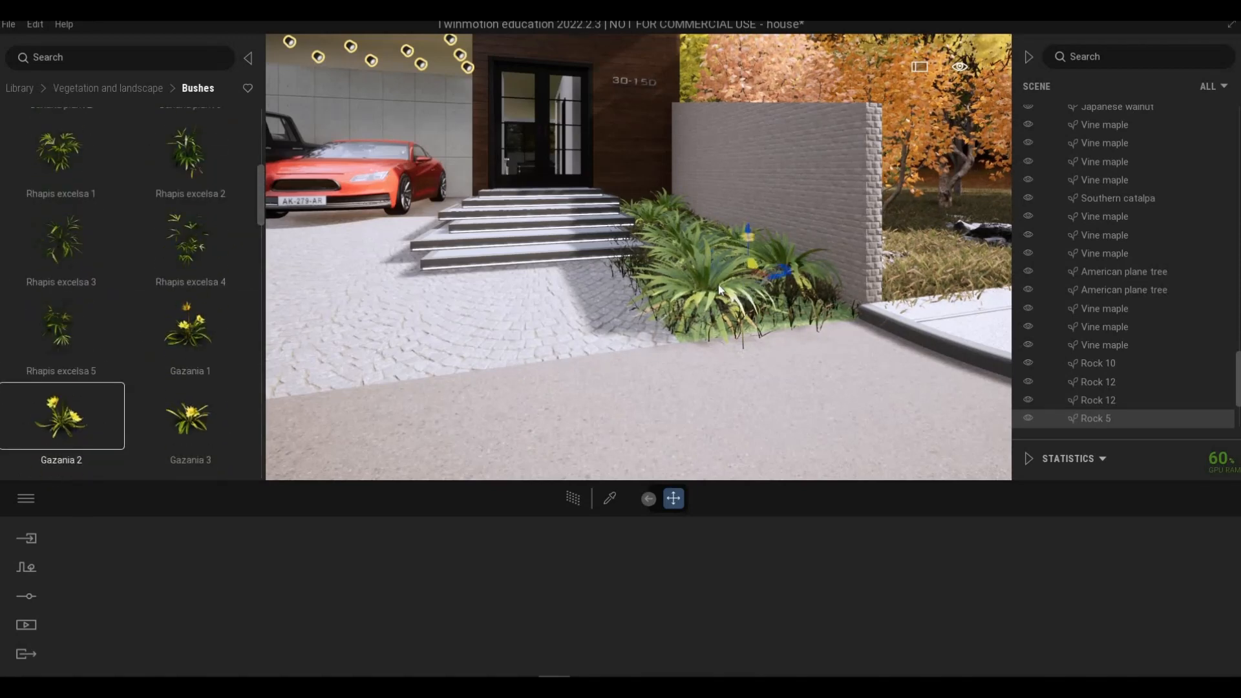
scroll(149, 283, up, 5)
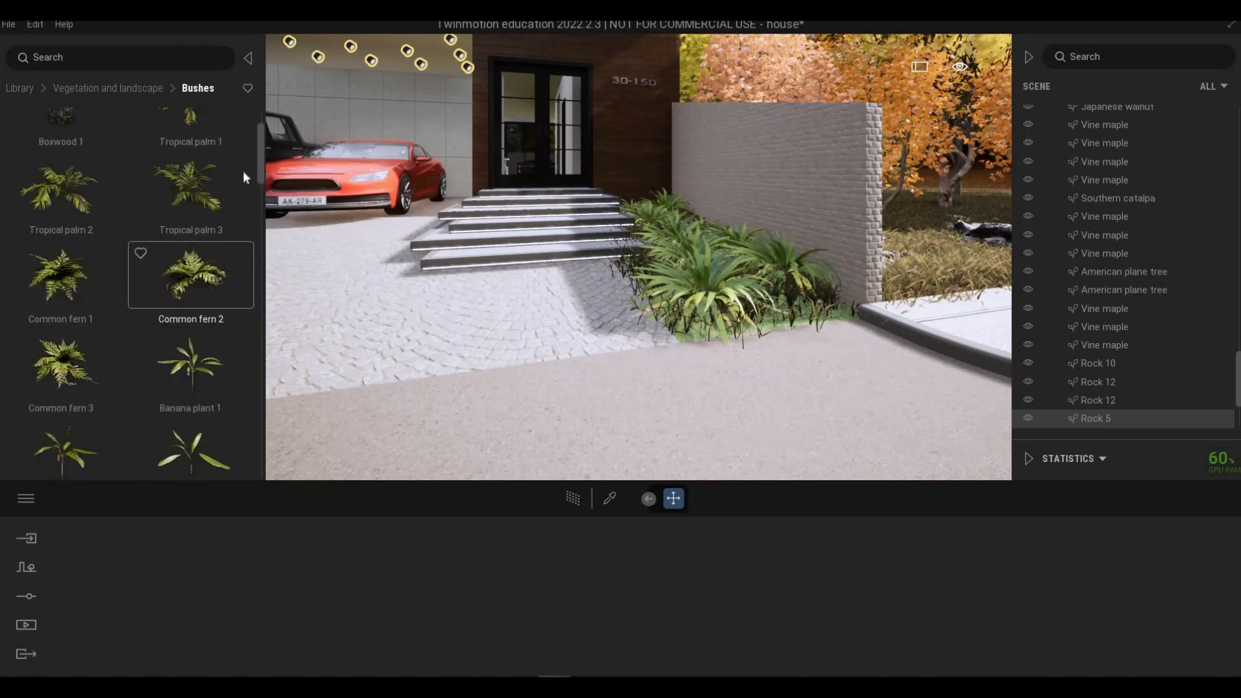
Open the Grass and flowers category of the Vegetation and landscape library and go to its flowers.
click(126, 87)
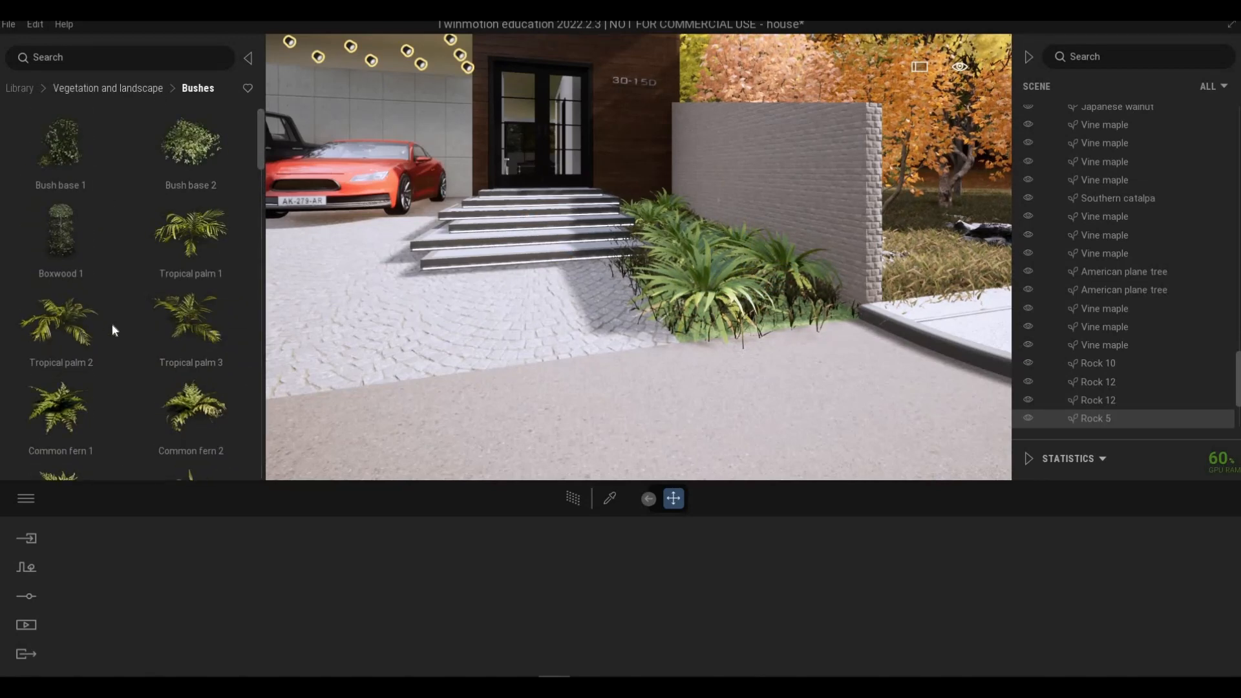
click(203, 280)
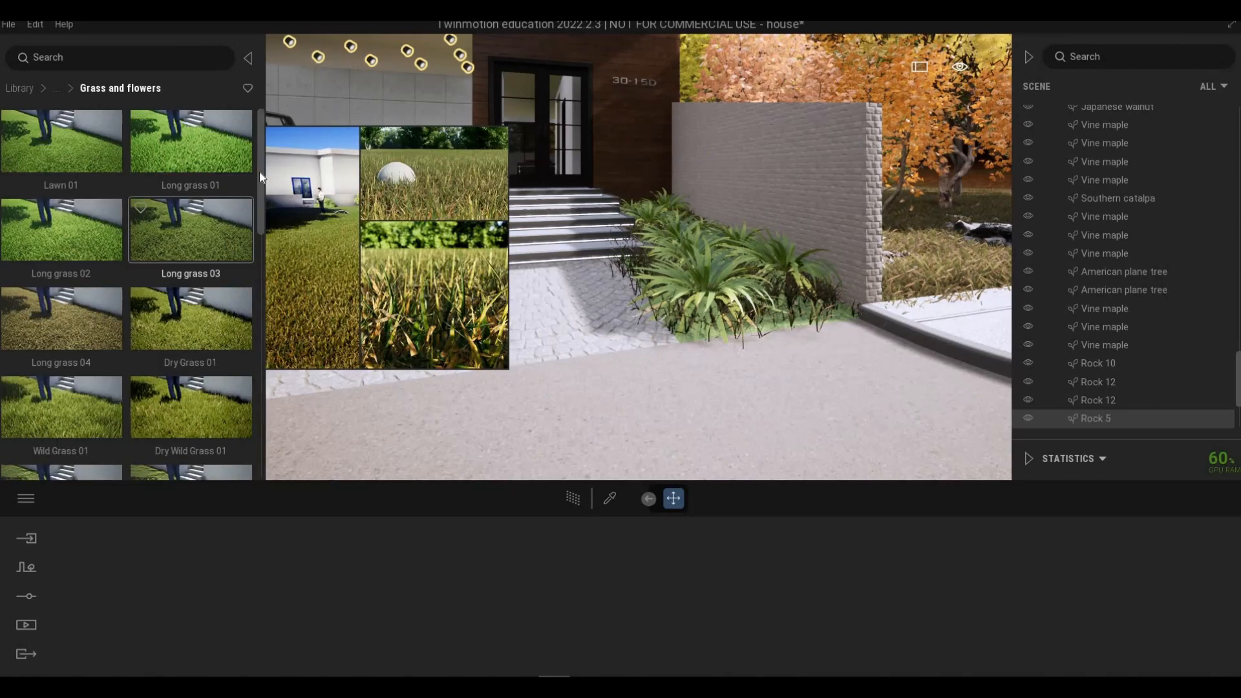
scroll(212, 324, down, 10)
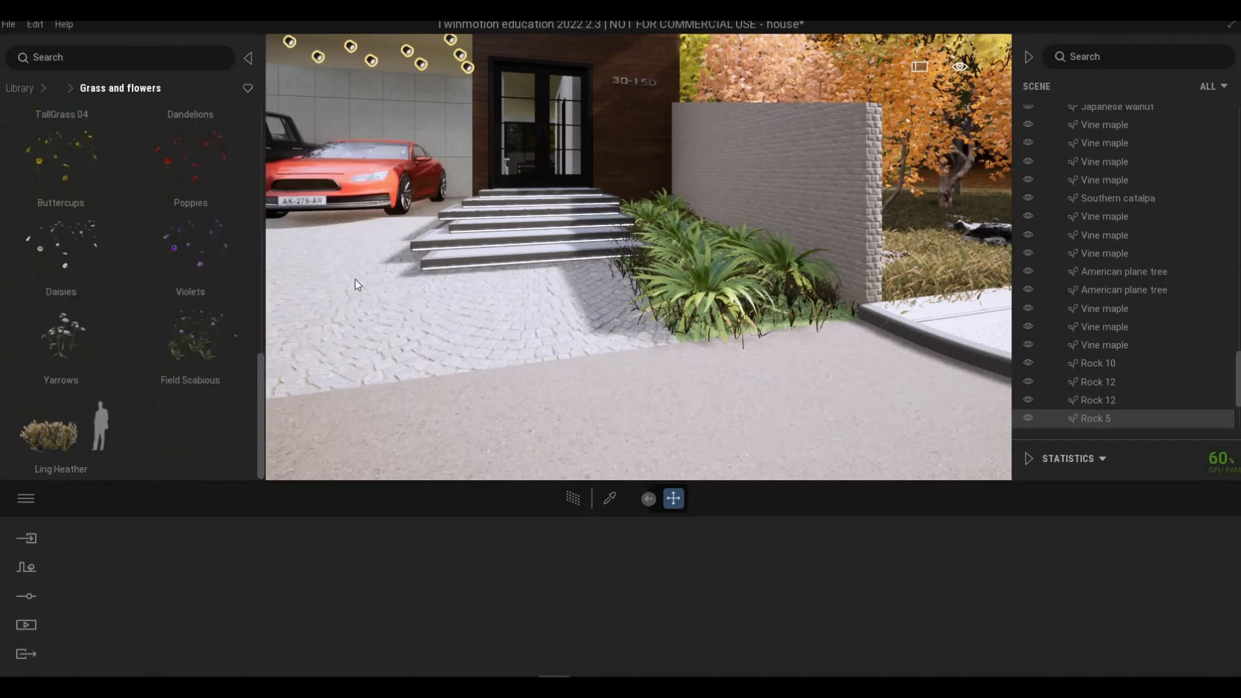
Try Violets among the iris plants in the entrance bed.
key(d)
key(w)
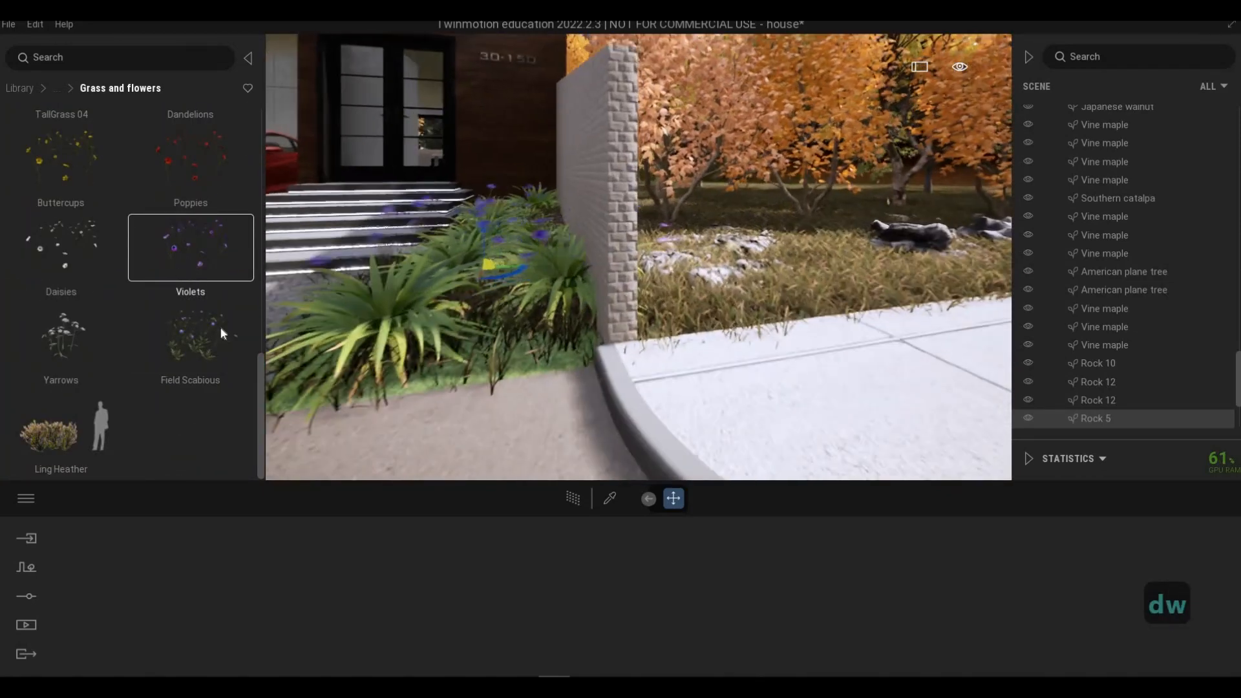
key(a)
Place Field Scabious flowers among the iris plants in the entrance bed and end placement.
click(203, 343)
key(q)
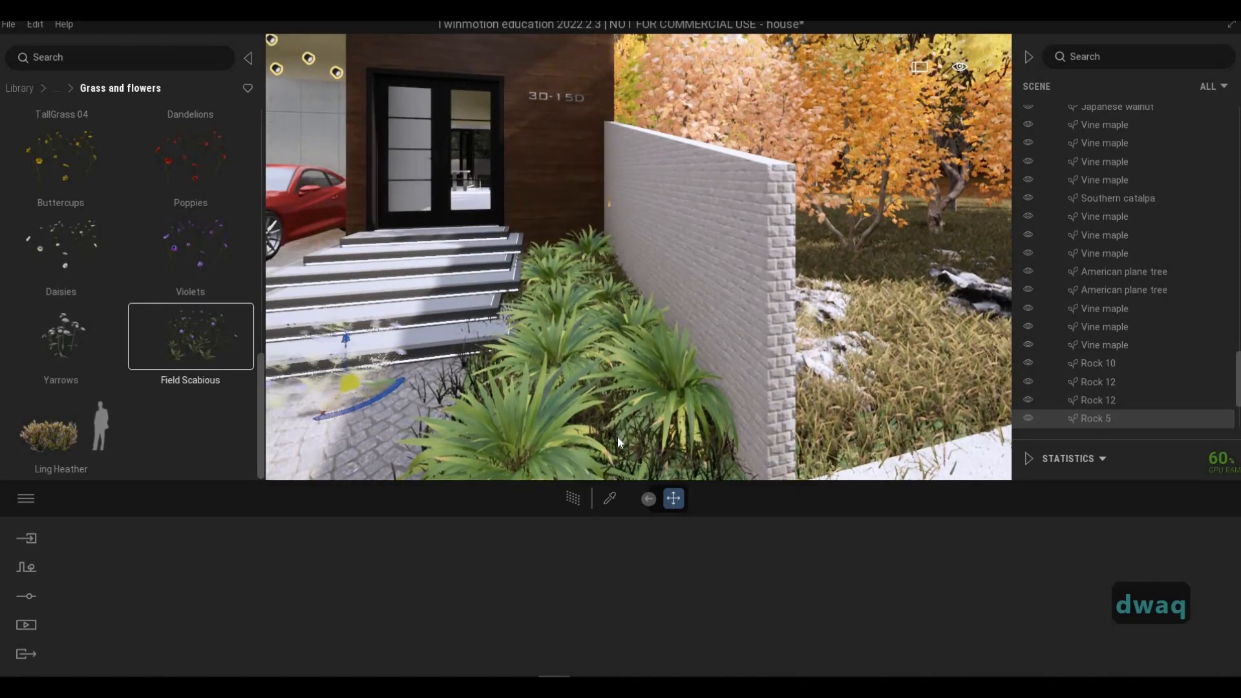
click(626, 425)
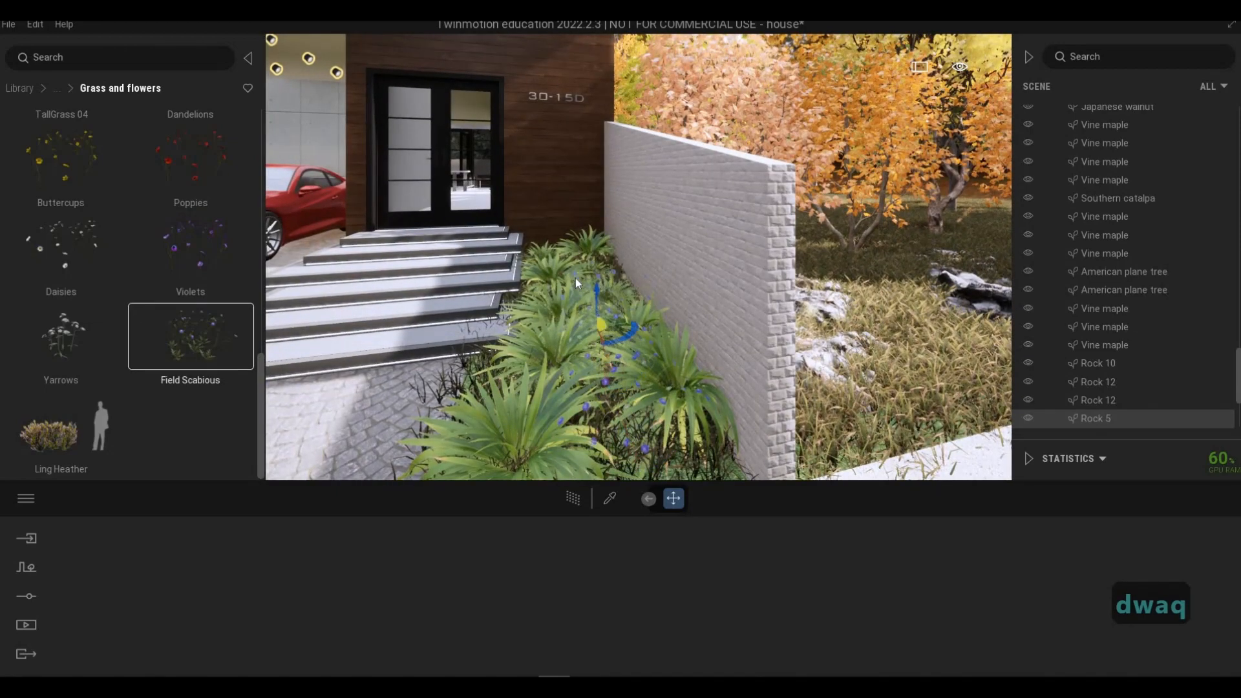
key(s)
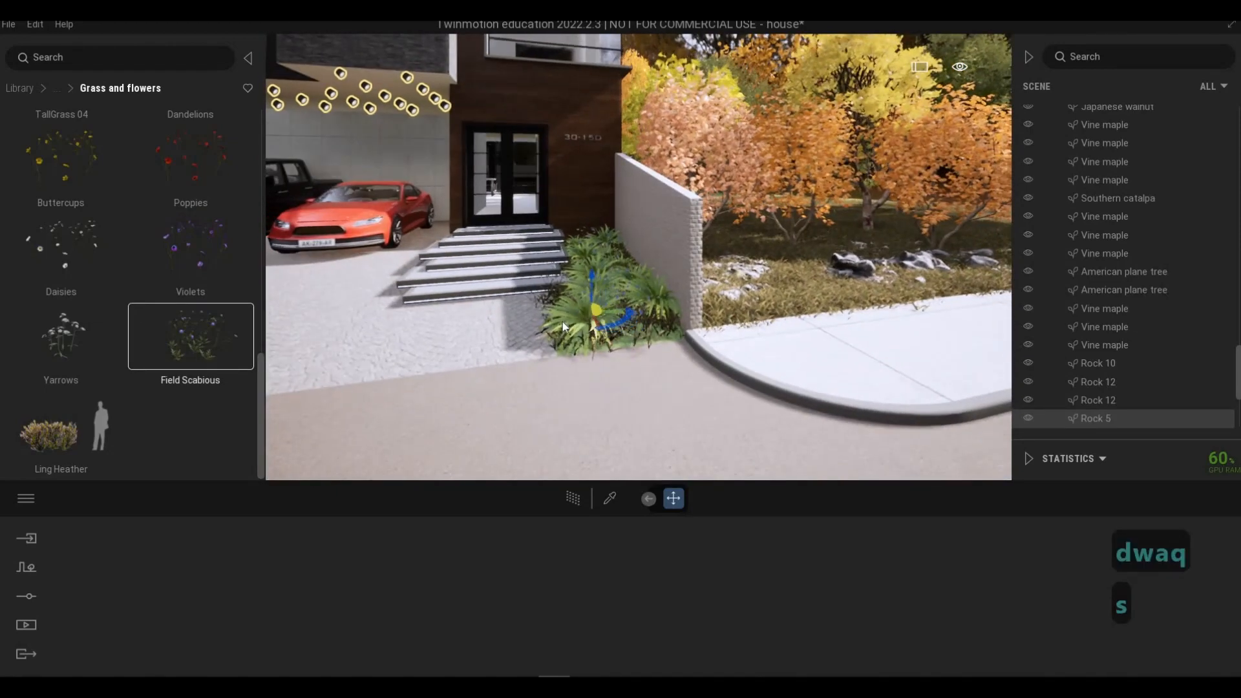
key(s)
key(Escape)
key(a)
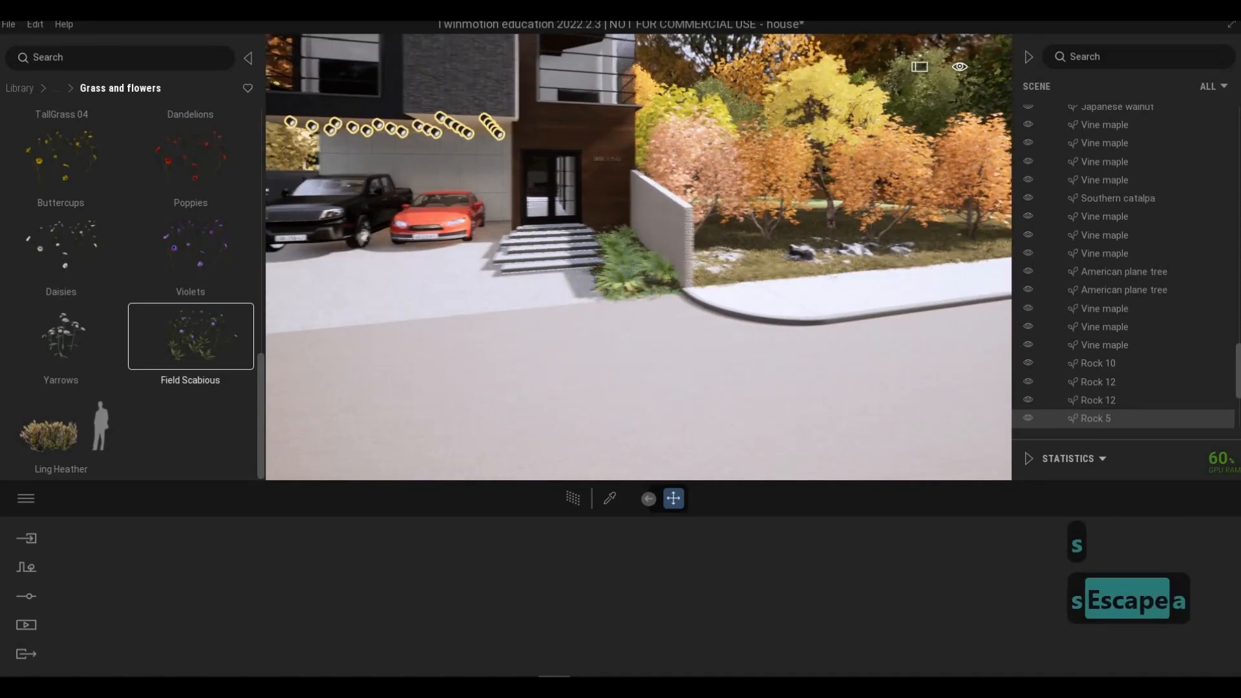
Place Ling Heather clumps from the Grass and flowers library on the lawn beside the wall next to the entrance bed.
key(e)
key(d)
key(q)
key(a)
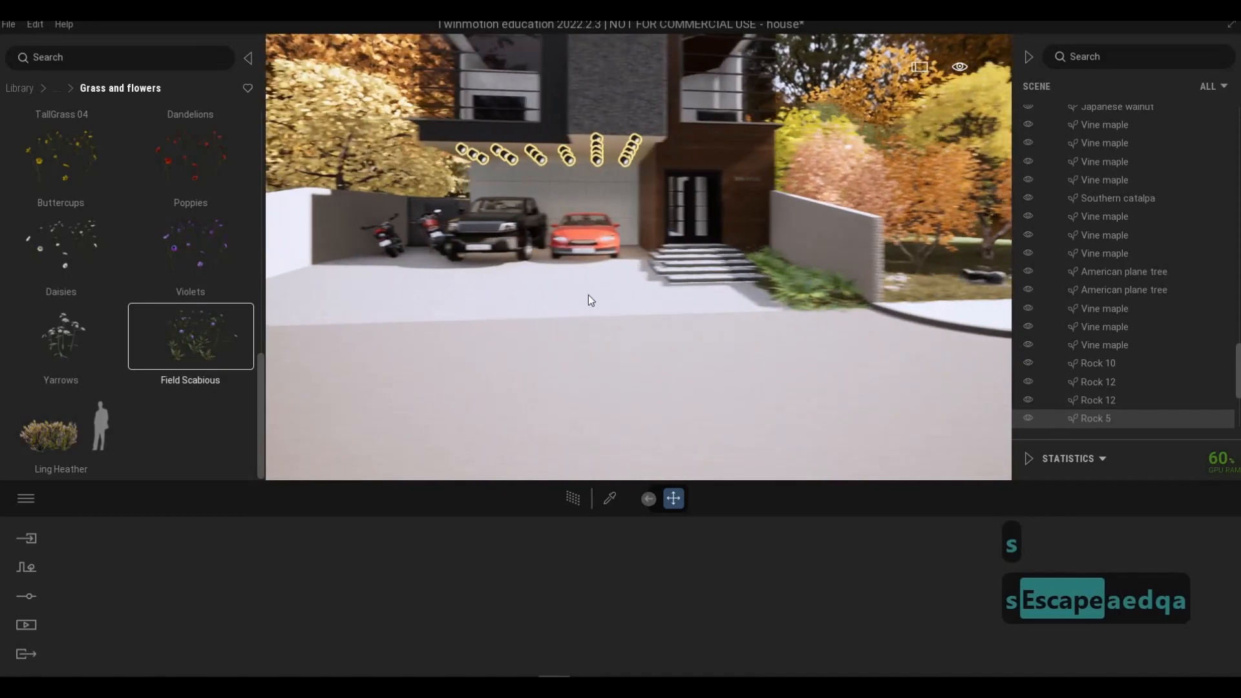
key(s)
key(d)
drag(70, 438, 715, 298)
key(d)
key(w)
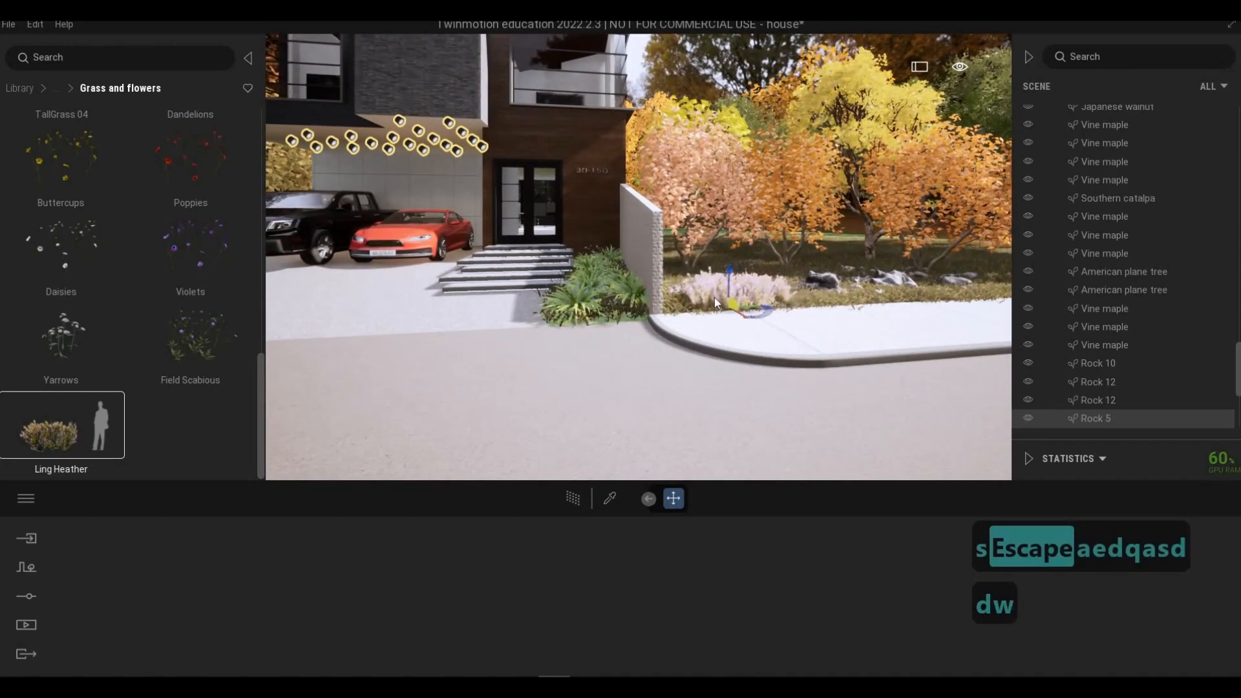
key(d)
key(s)
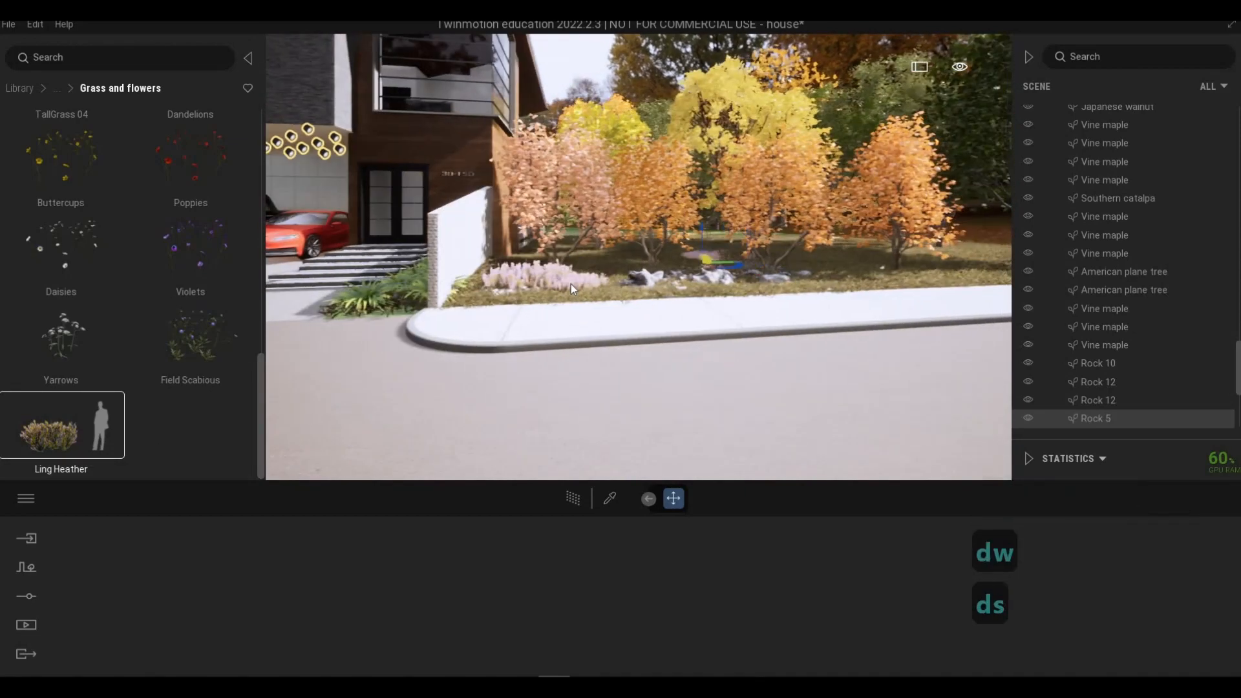
Place Ling Heather clumps around the rocks and under the trees on the lawn beyond the opposite driveway wall.
key(a)
key(a)
key(a)
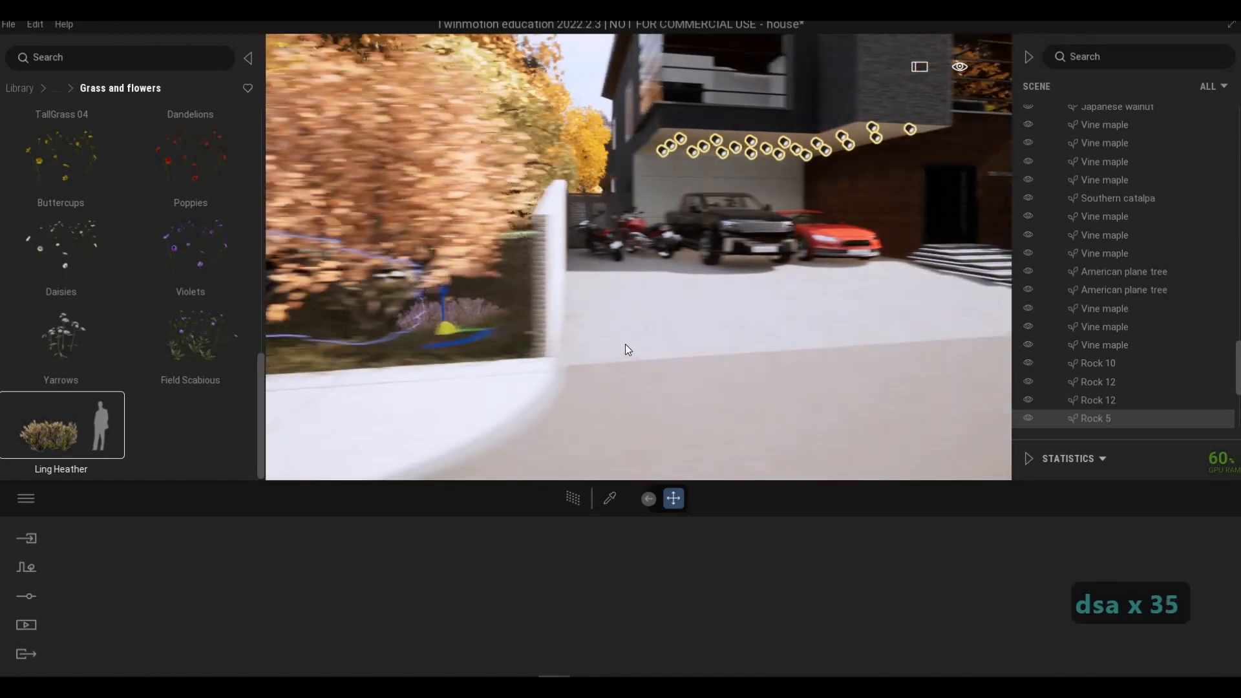
key(a)
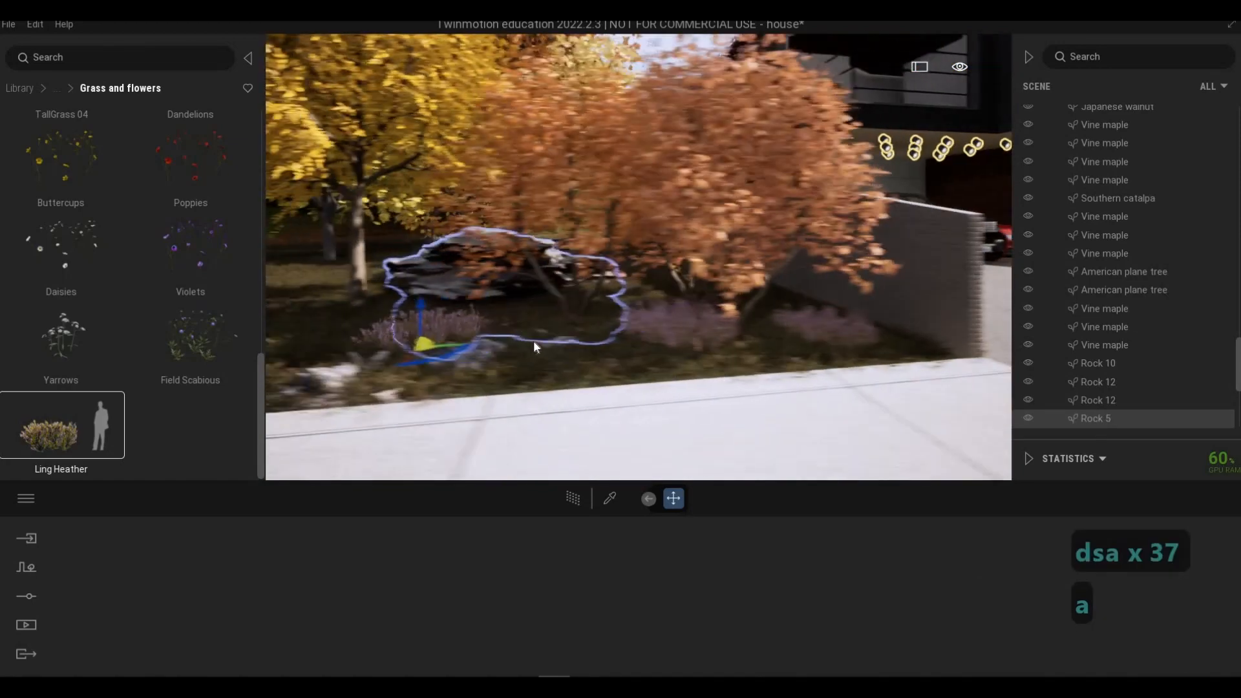
key(a)
key(d)
key(d)
key(d)
key(d)
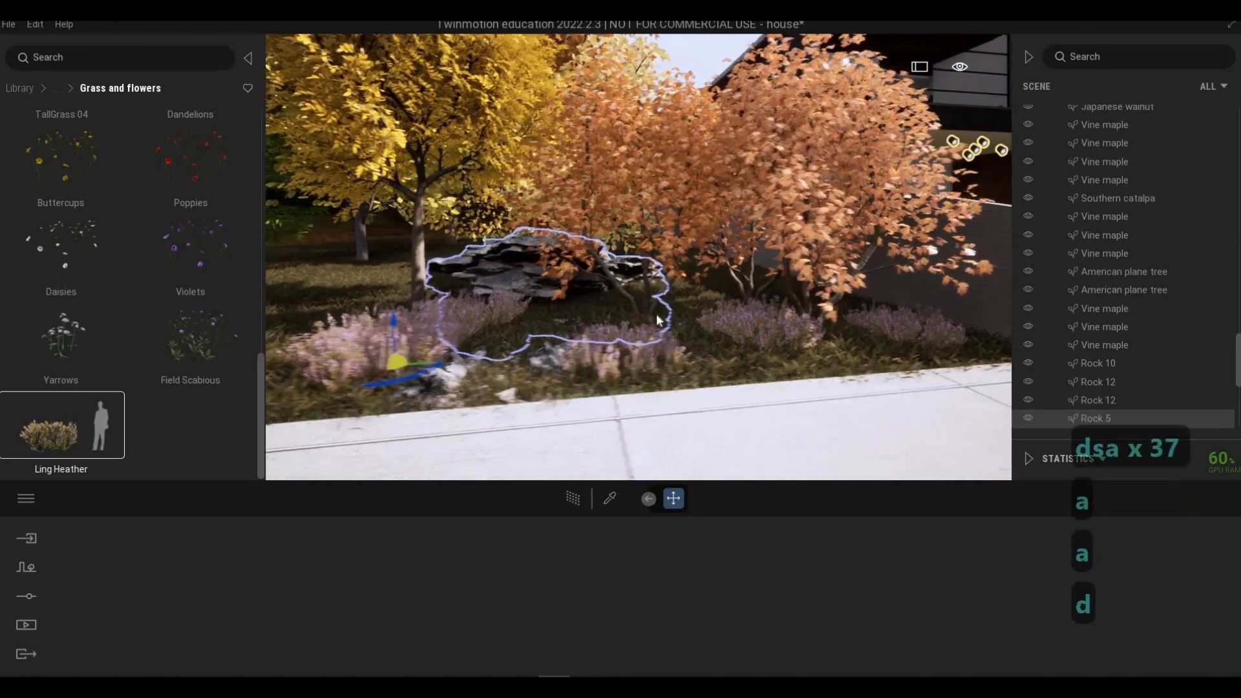
key(d)
key(d)
key(d)
Start a row of Ling Heather on the lawn across the street, beside the conifer facing the house.
key(s)
key(s)
key(s)
key(s)
key(s)
key(s)
key(s)
key(s)
key(s)
key(s)
key(s)
key(s)
key(s)
key(s)
key(a)
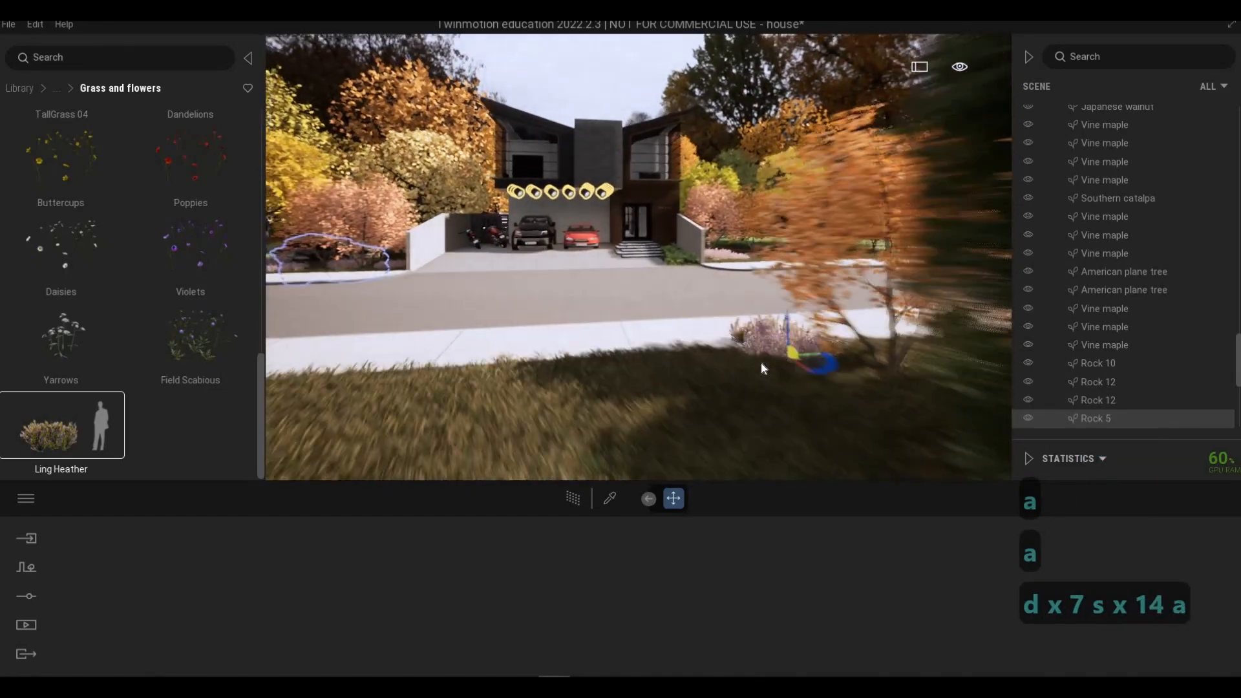
key(a)
click(751, 373)
click(651, 387)
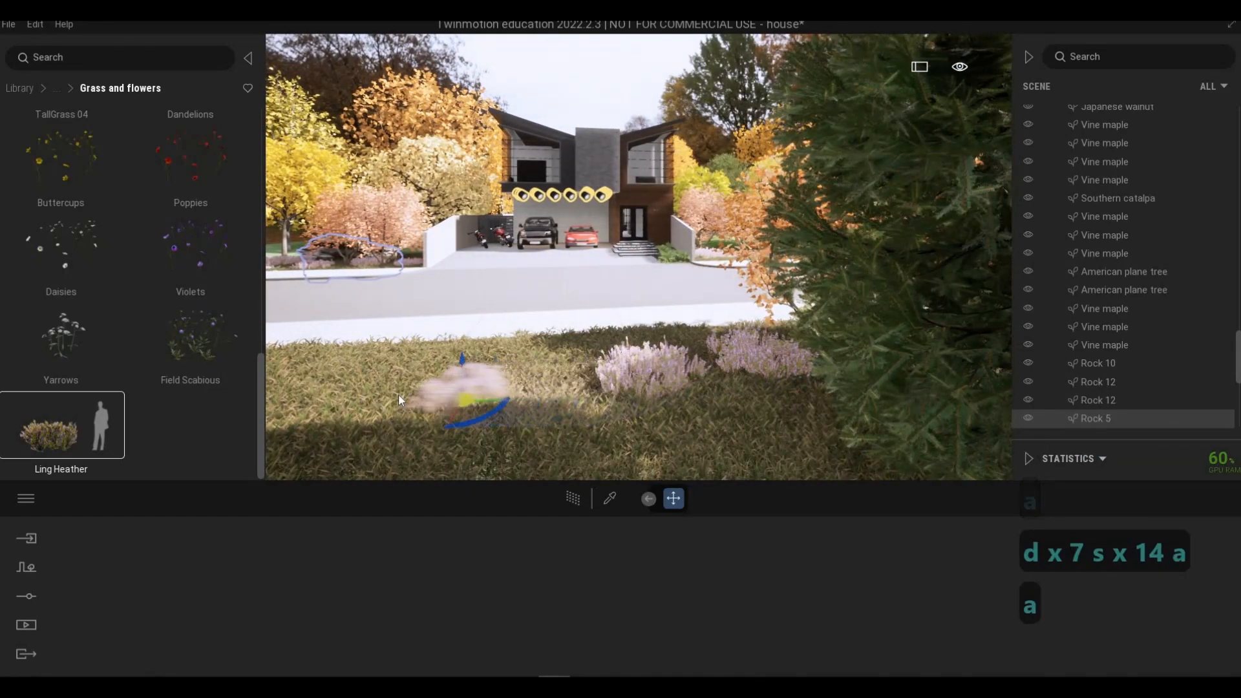
Extend the Ling Heather row across the street toward the yellow-leaved tree.
key(a)
key(s)
key(a)
key(w)
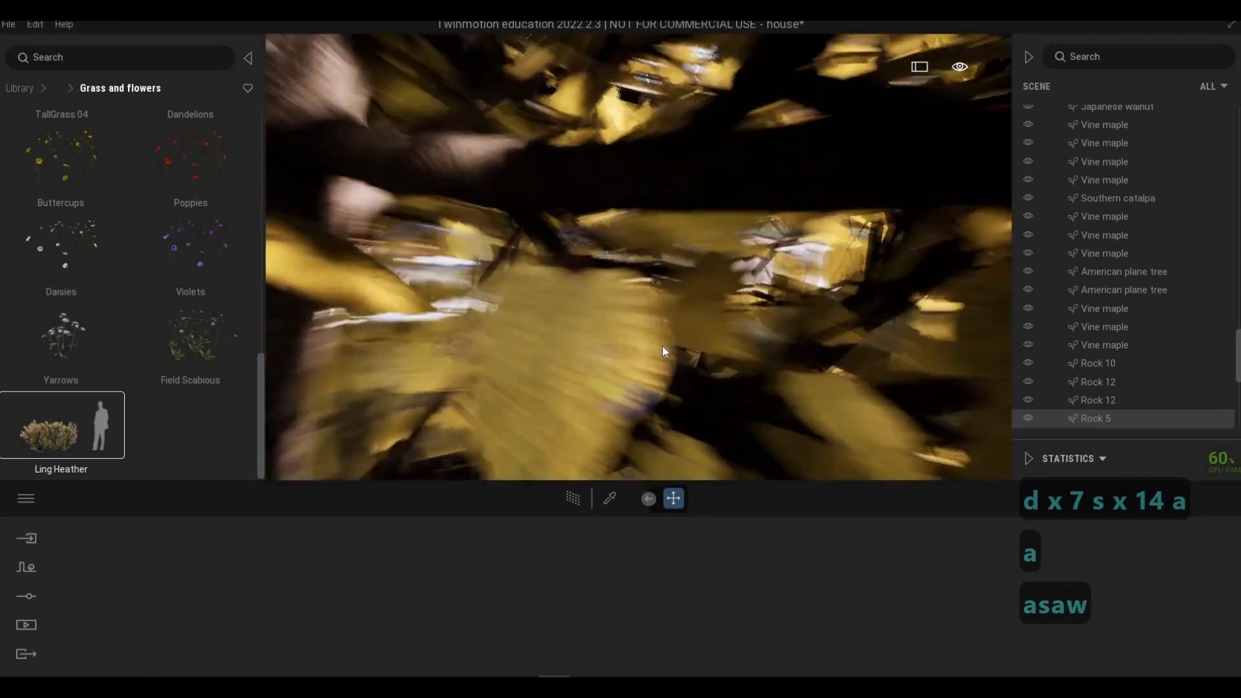
key(a)
key(w)
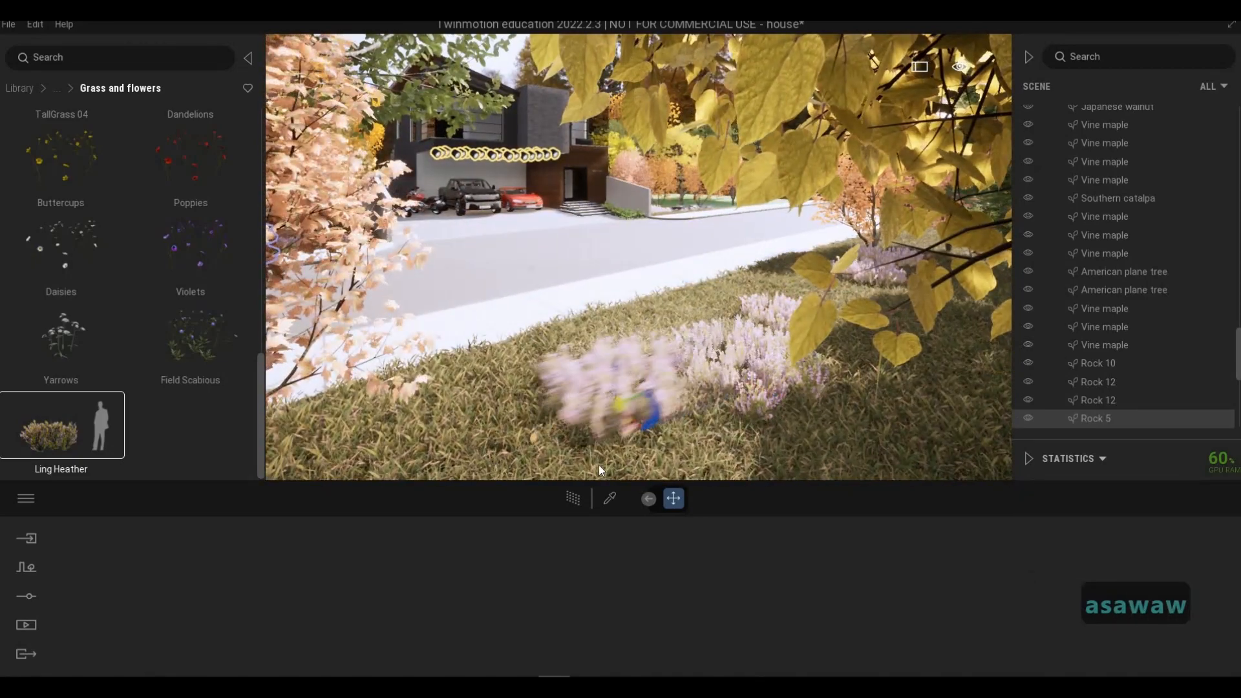
key(d)
key(d)
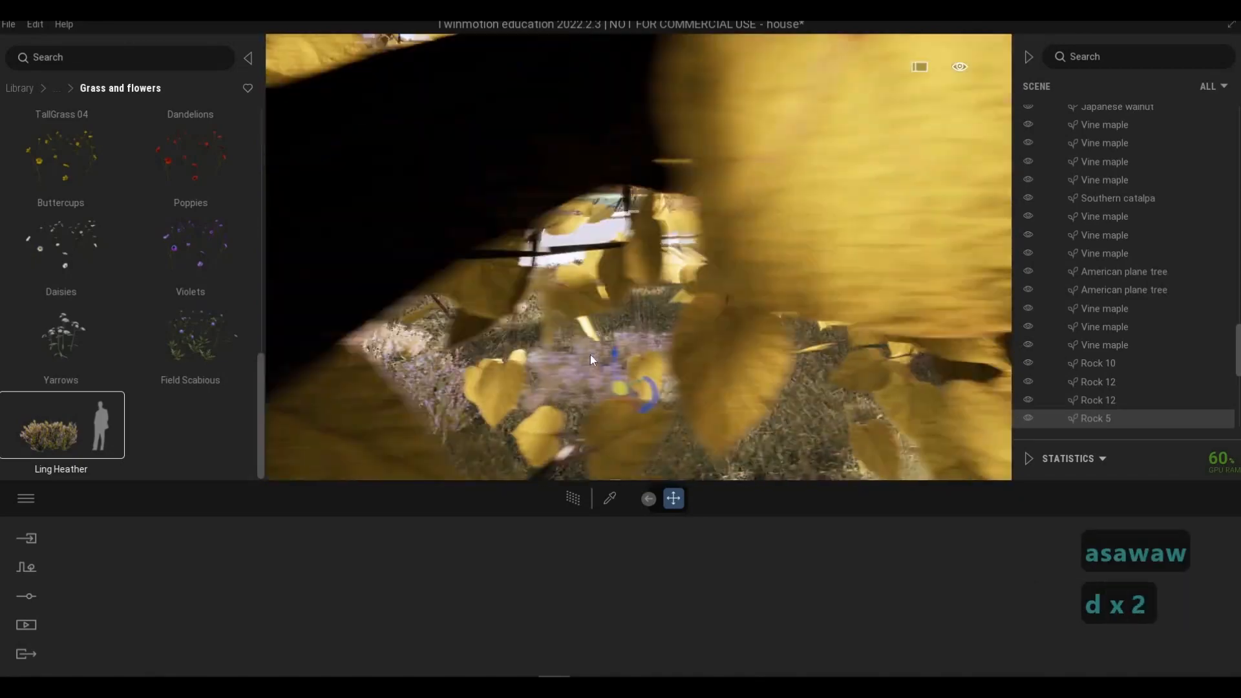
Fill the gaps between the Ling Heather clumps and the conifer with more heather.
key(d)
key(w)
click(493, 312)
click(569, 343)
click(699, 313)
click(714, 367)
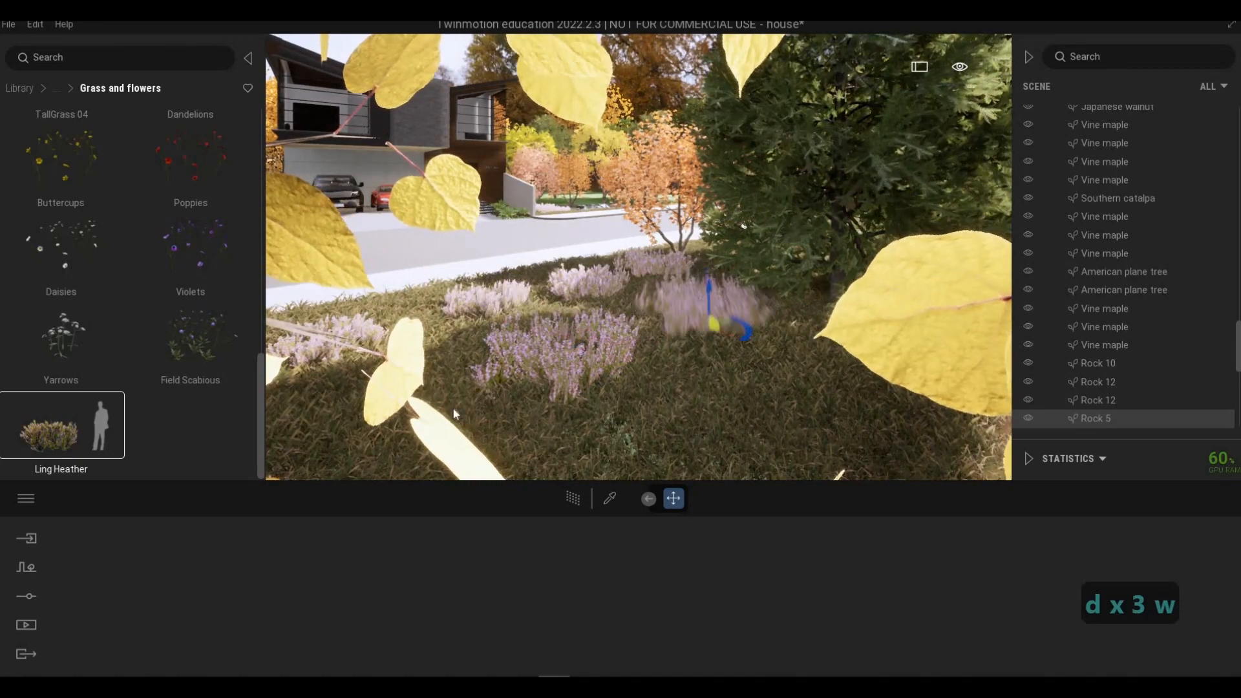
Add the last Ling Heather clumps near the orange maple across the street and end placement.
key(w)
key(d)
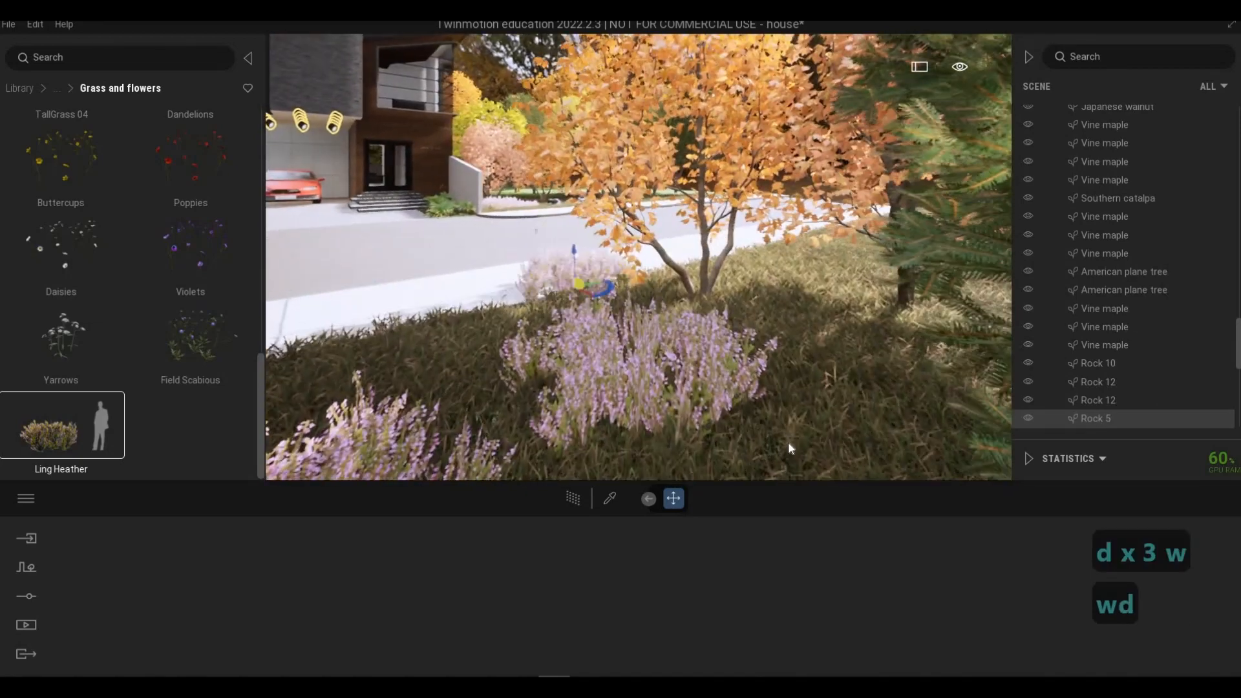
click(823, 360)
click(817, 442)
right_drag(446, 296, 317, 288)
key(Escape)
Examine the Ling Heather planting on the lawn across the street with the house behind it.
key(a)
key(e)
key(w)
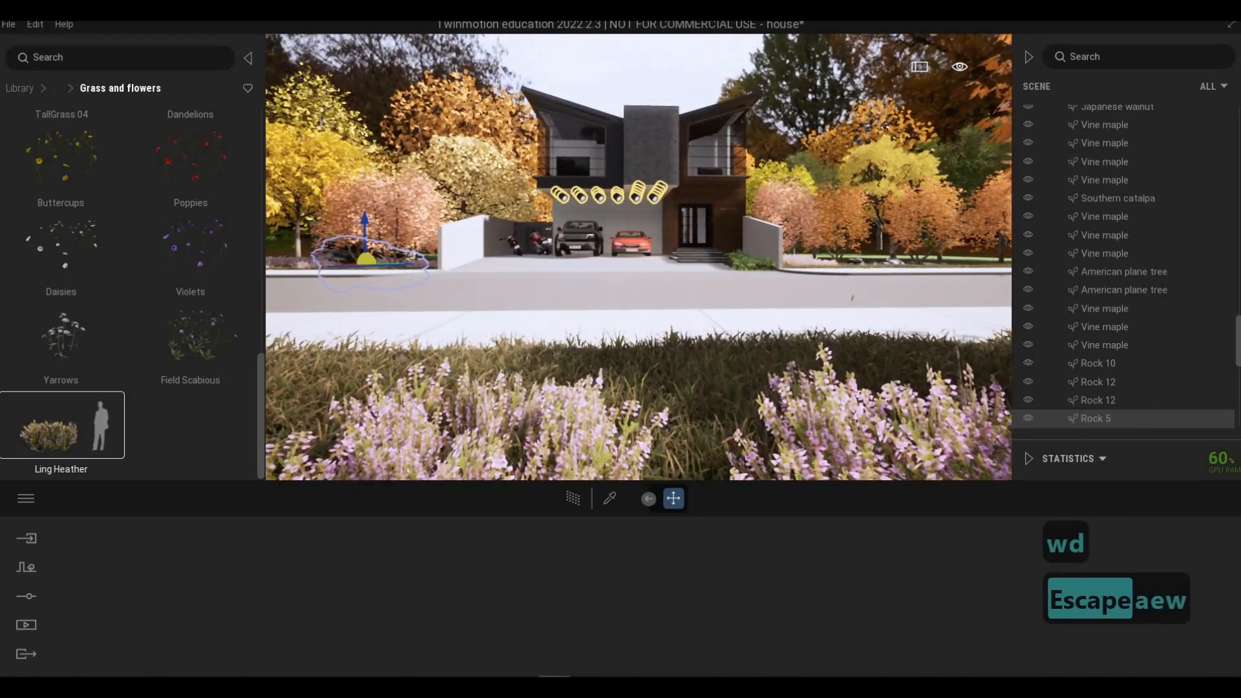
key(w)
key(d)
key(s)
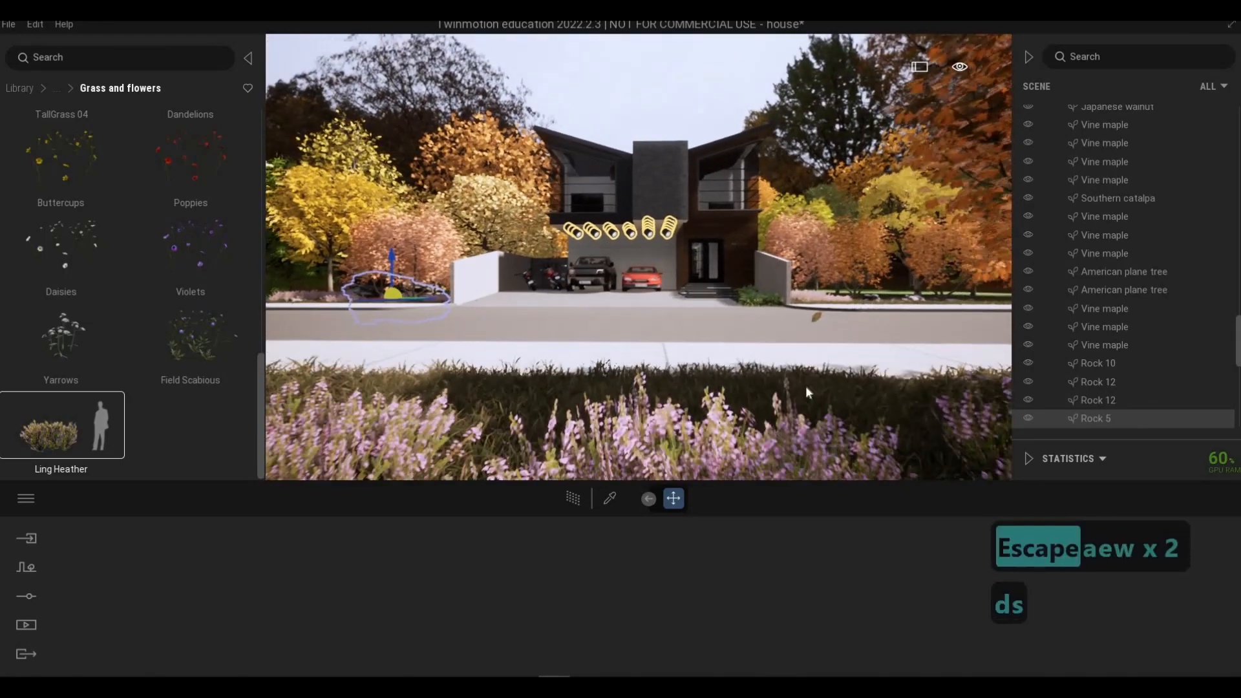
key(a)
key(s)
key(q)
click(720, 411)
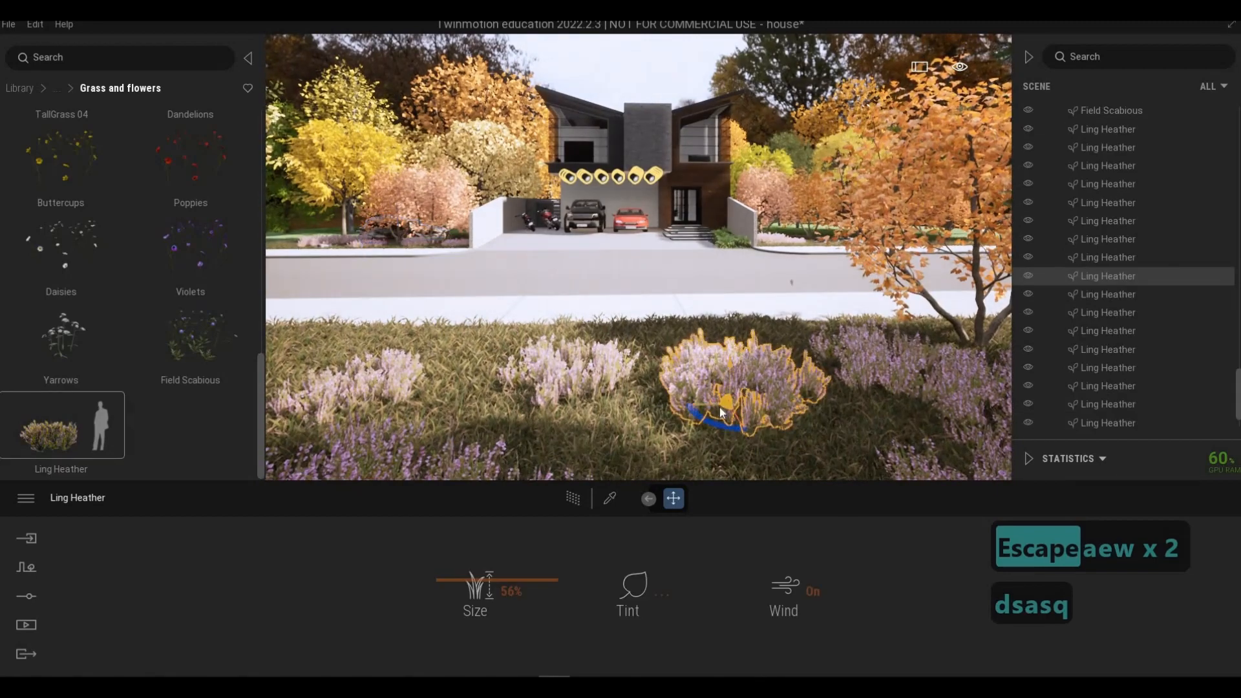
key(Escape)
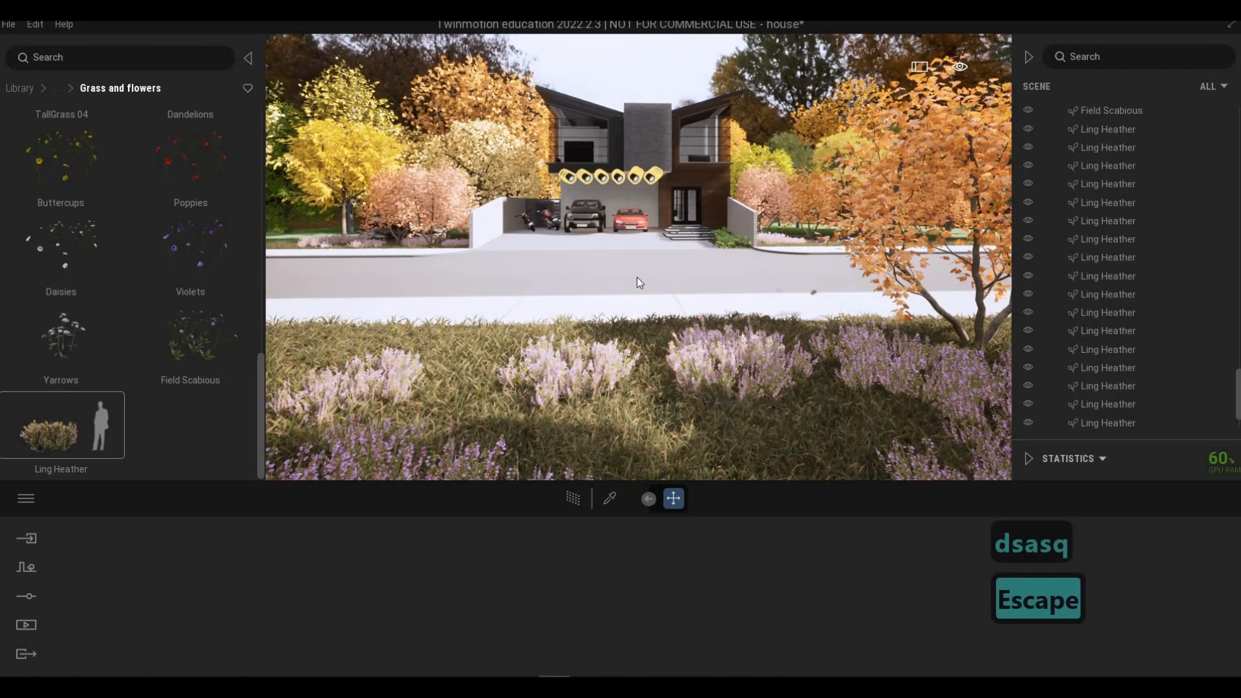
Inspect the house front and driveway from closer up and return to the library's main categories.
key(a)
key(a)
key(w)
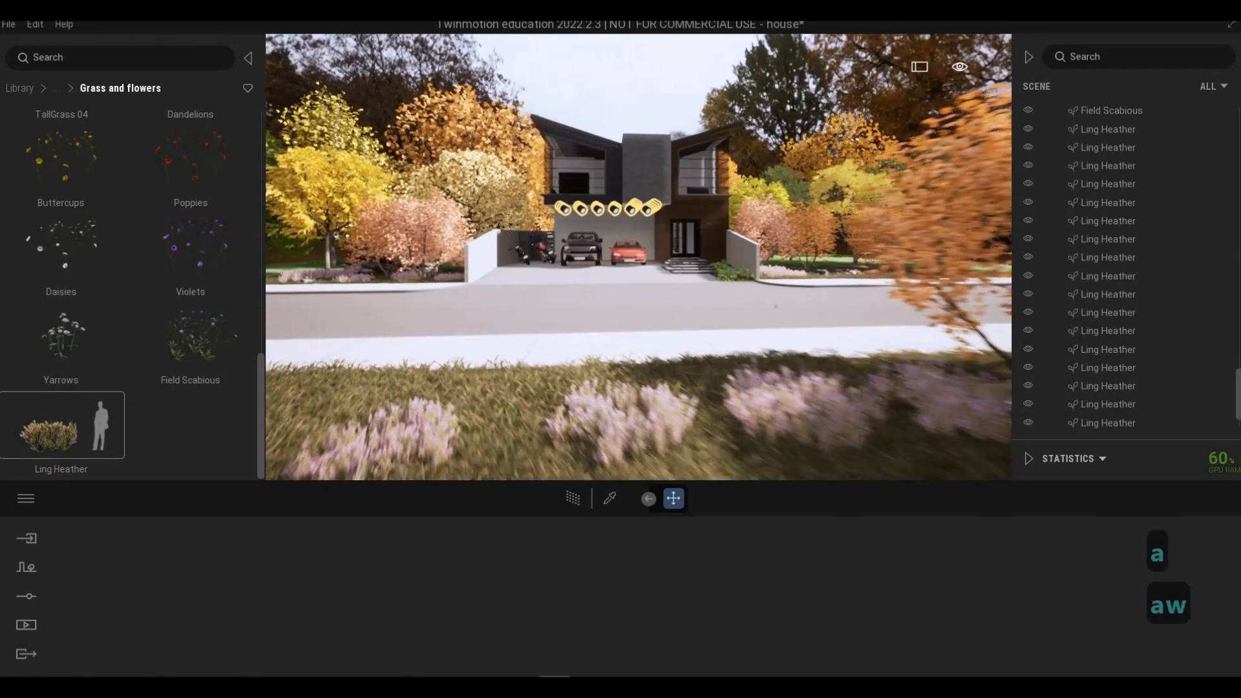
key(a)
key(w)
key(a)
key(w)
key(d)
key(a)
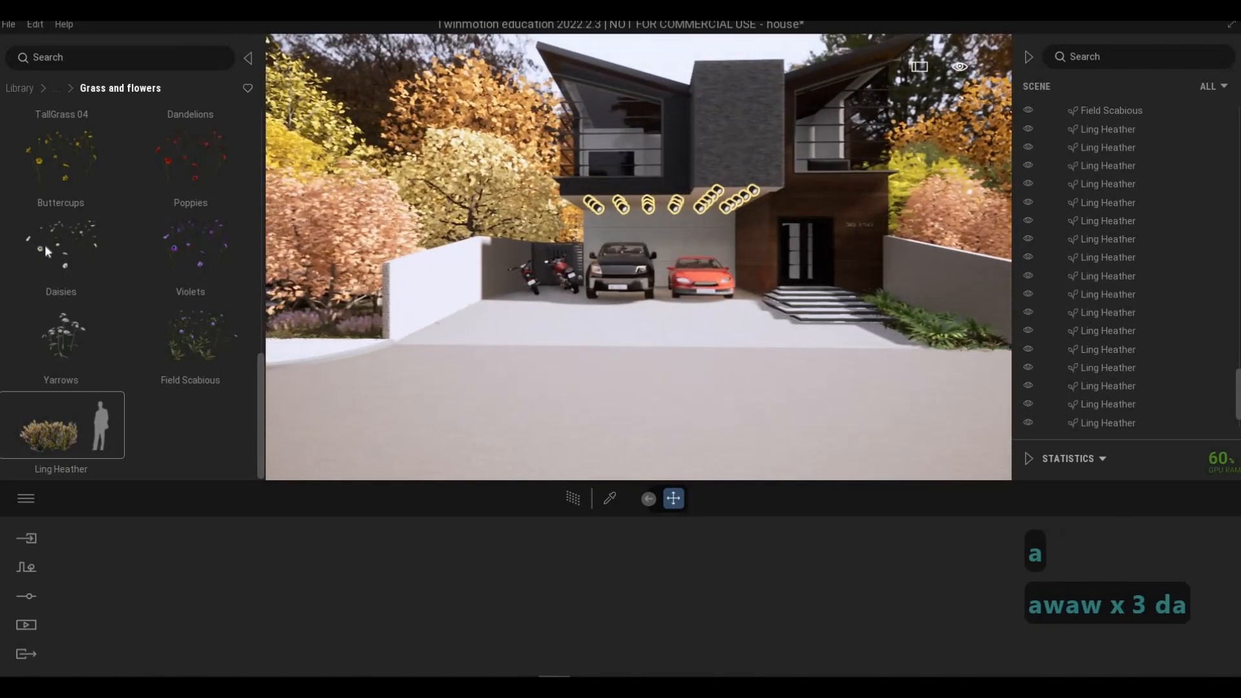
click(29, 88)
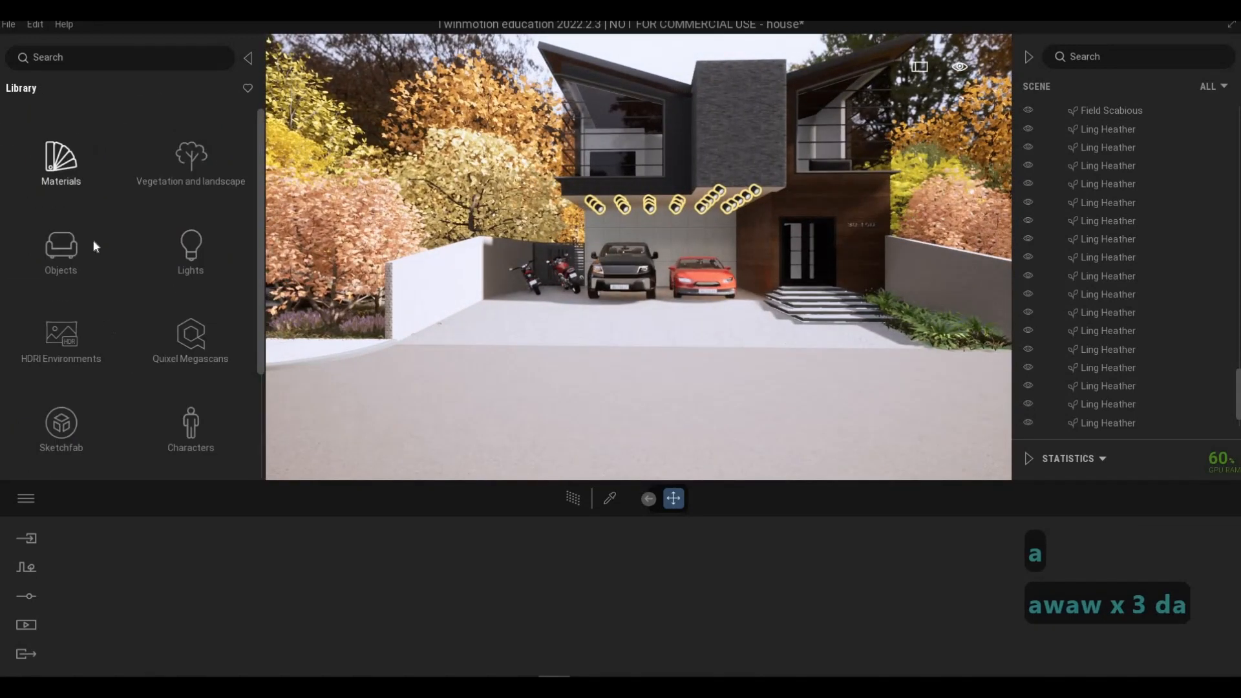
scroll(116, 419, down, 4)
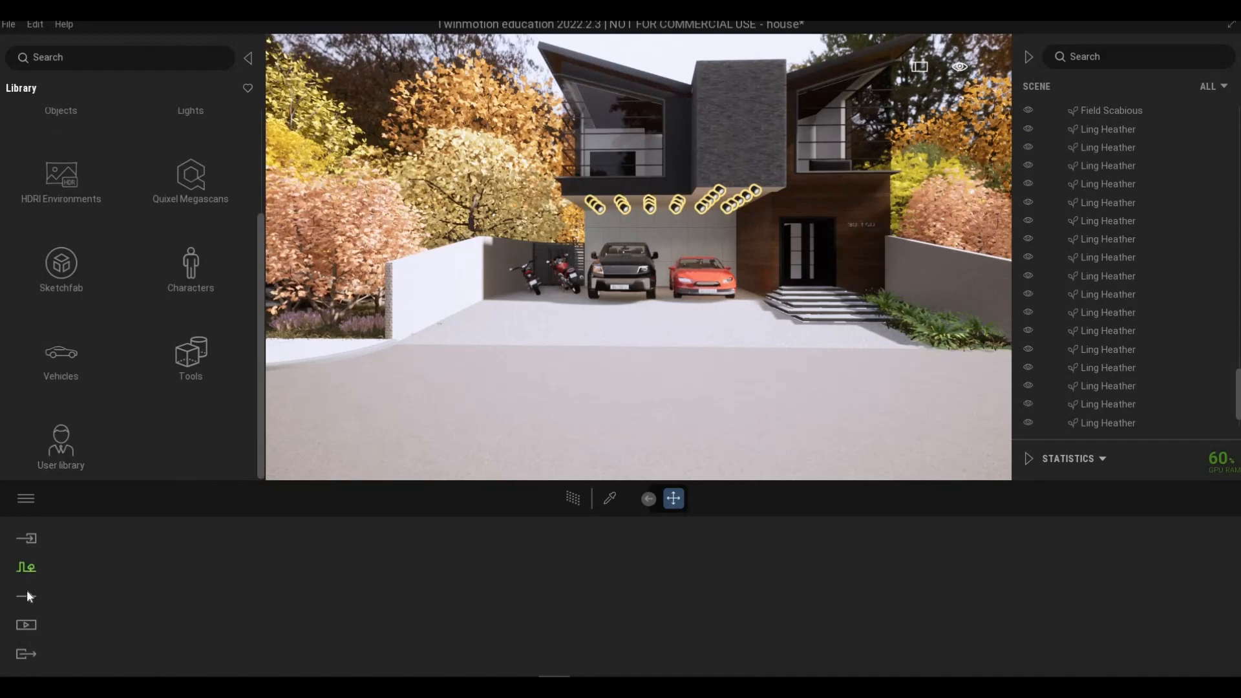
Turn on the path tracer for a low view of the house front and set its quality to High.
key(s)
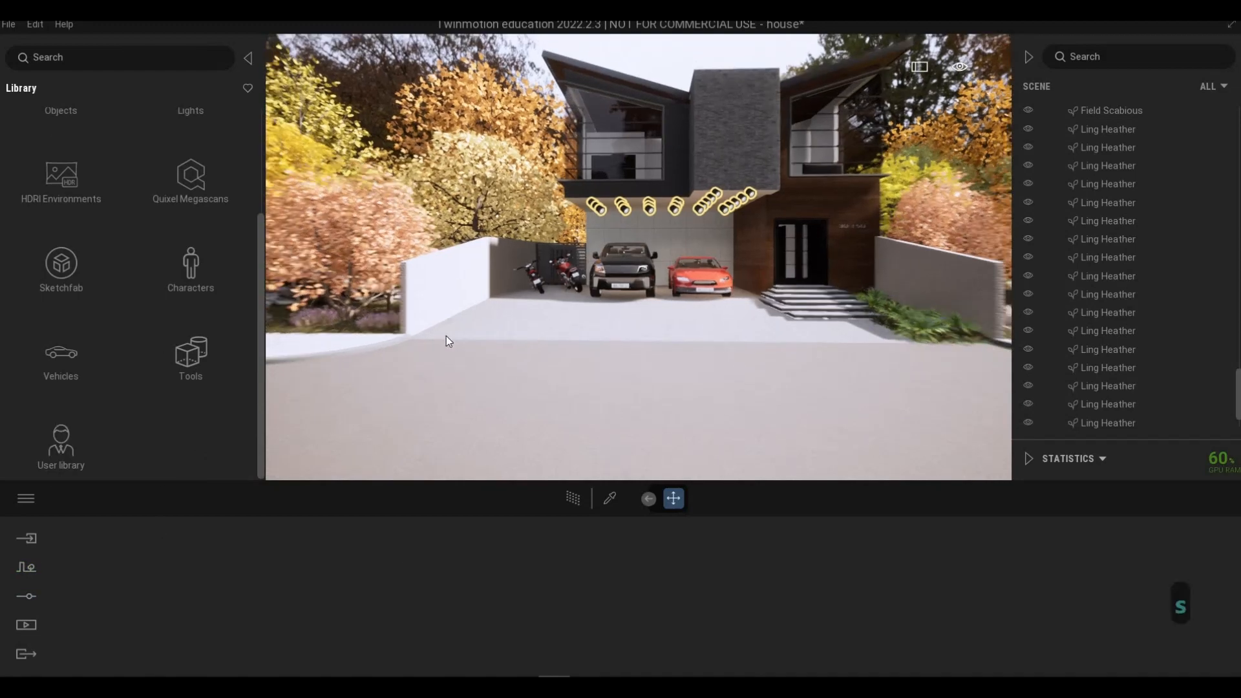
right_drag(446, 336, 451, 331)
key(a)
key(w)
key(a)
key(w)
key(e)
click(573, 500)
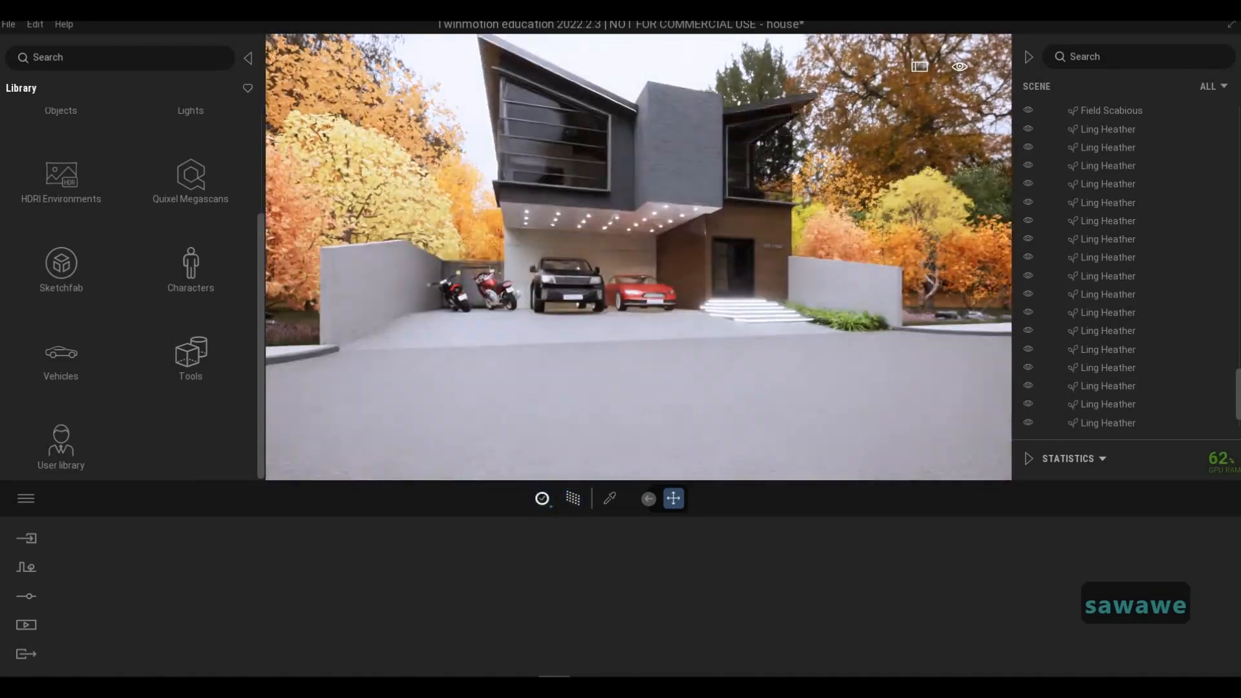
key(a)
key(s)
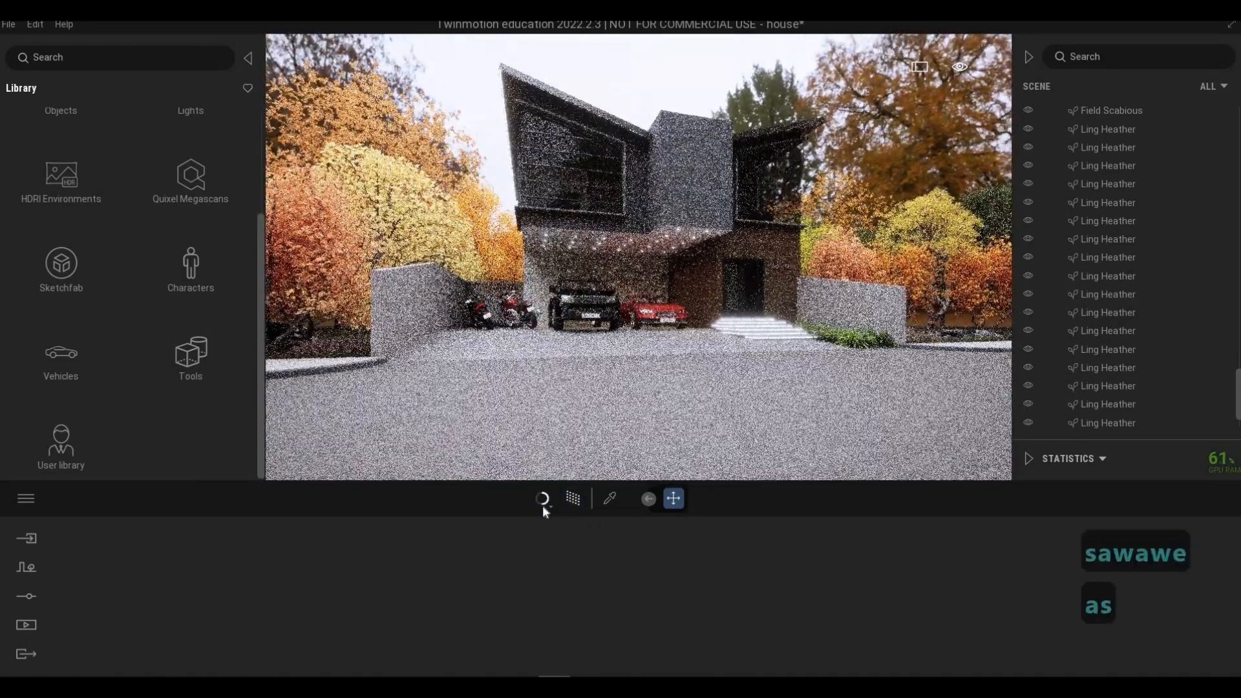
click(549, 504)
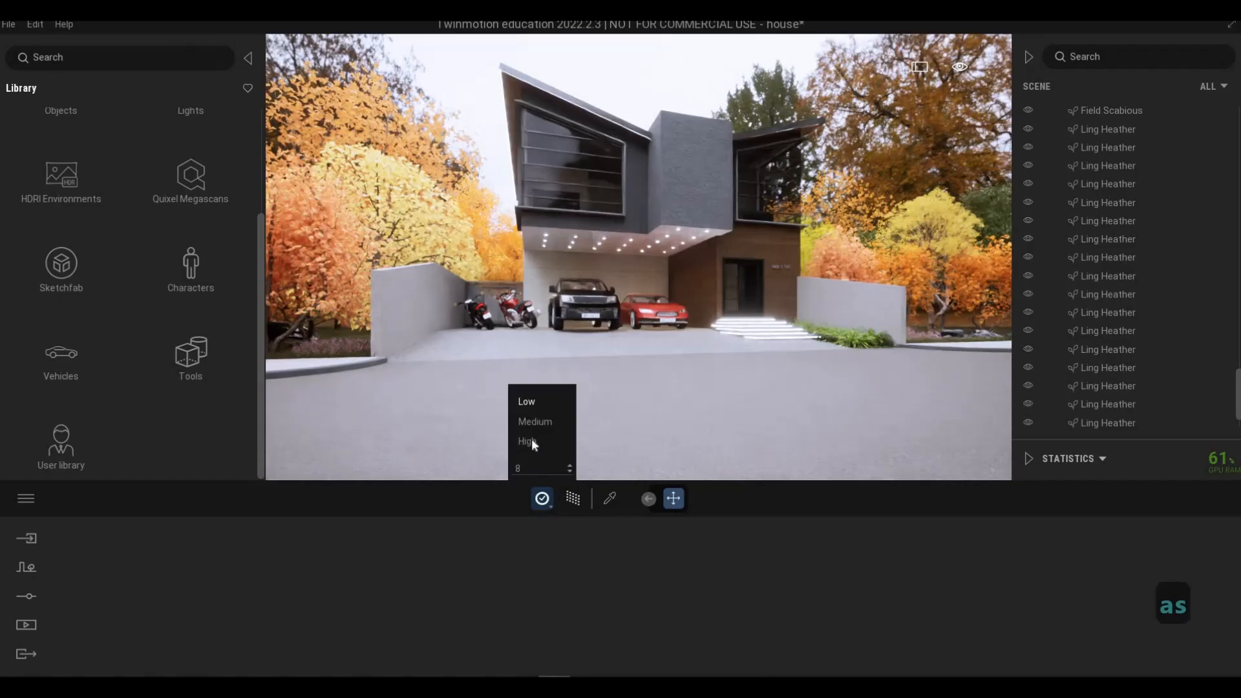
click(529, 442)
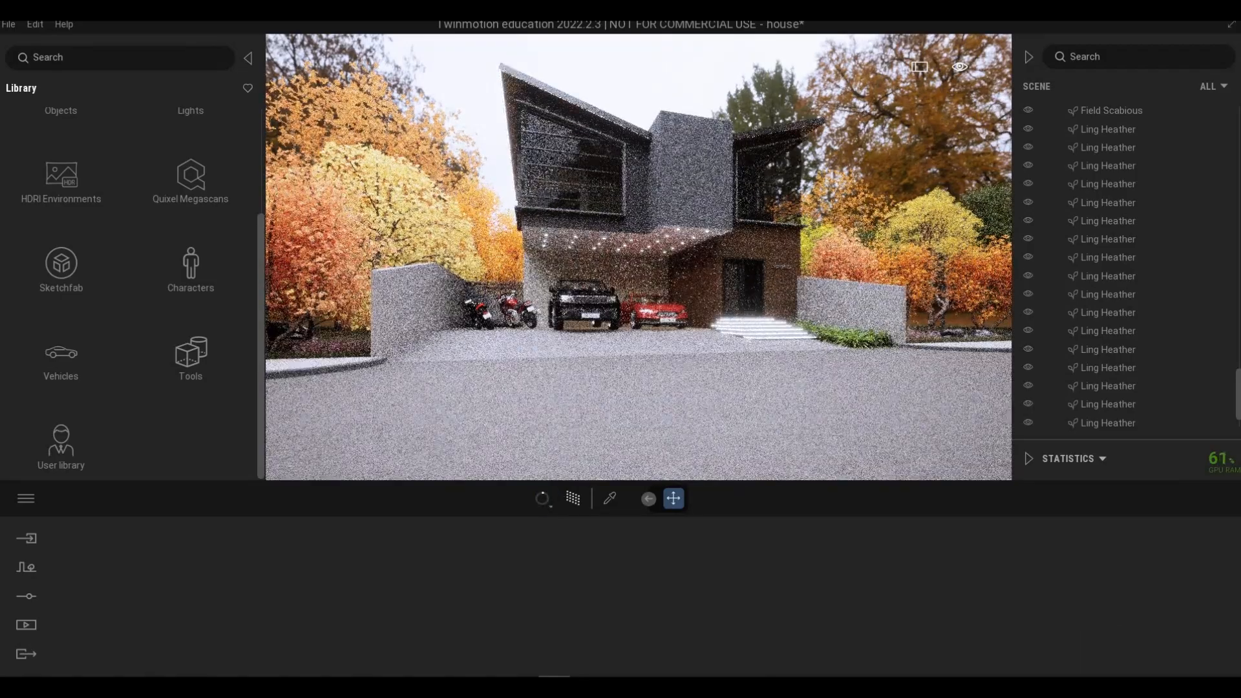
Frame the whole house front, open the Lighting settings and set the white balance to 6475K.
key(s)
key(s)
key(d)
key(s)
key(s)
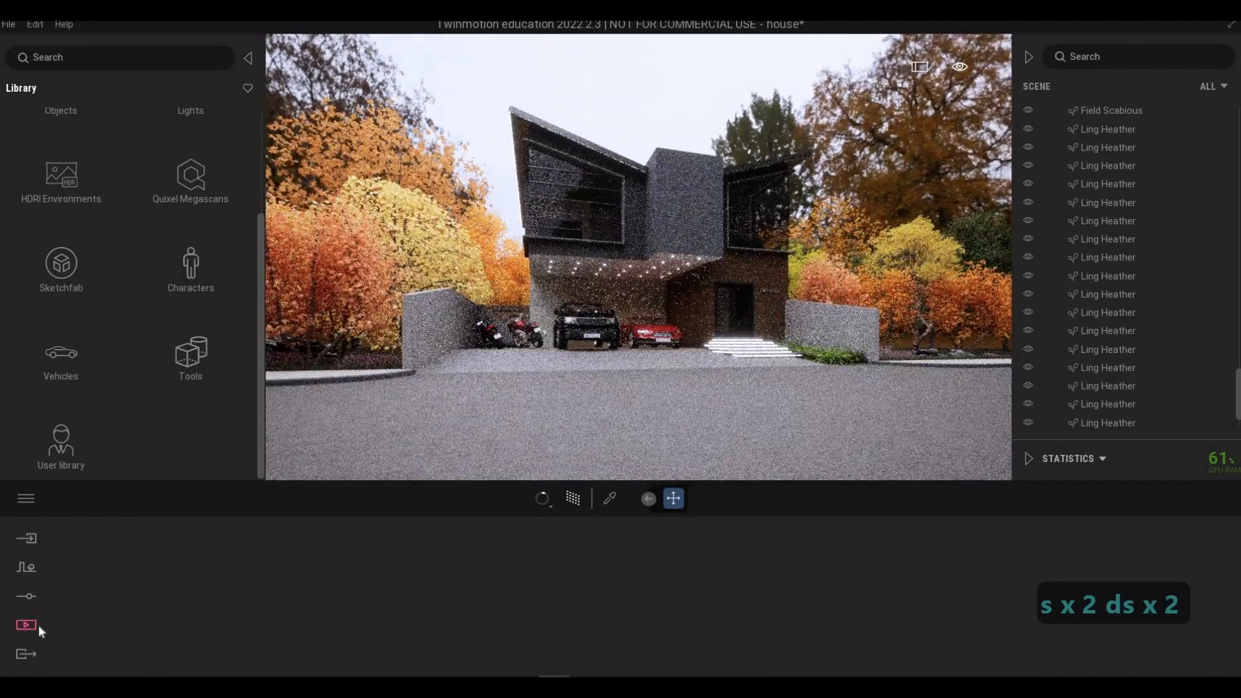
click(34, 625)
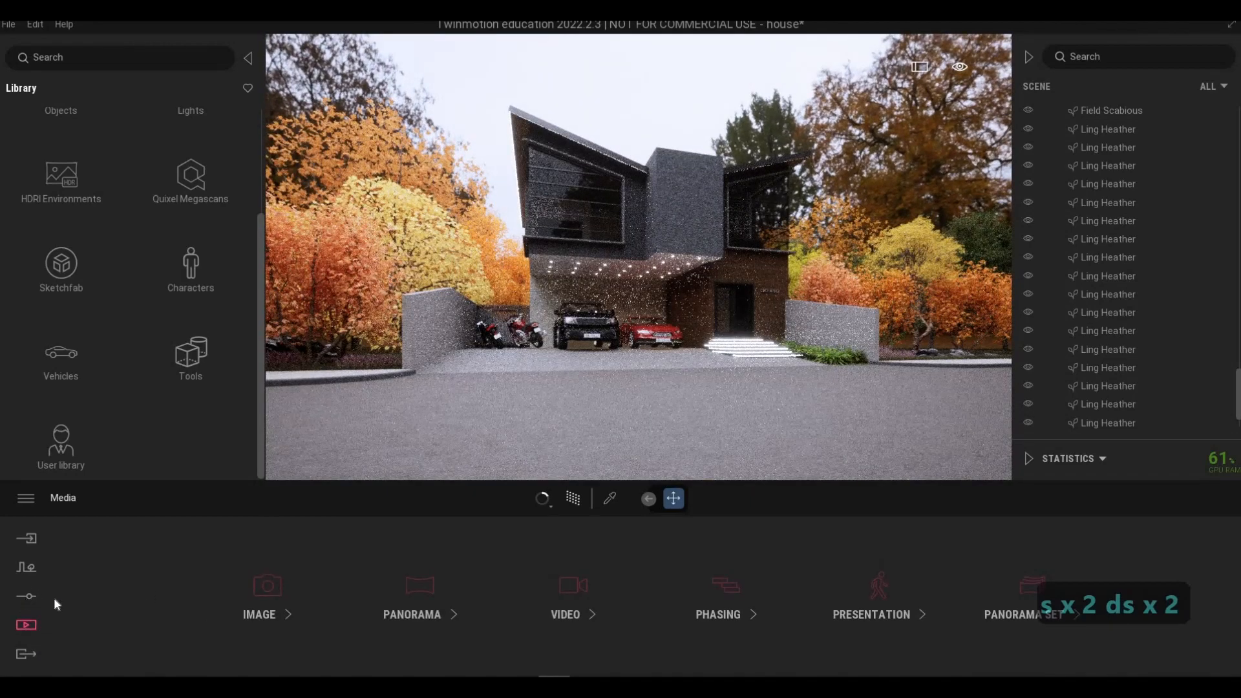
click(479, 615)
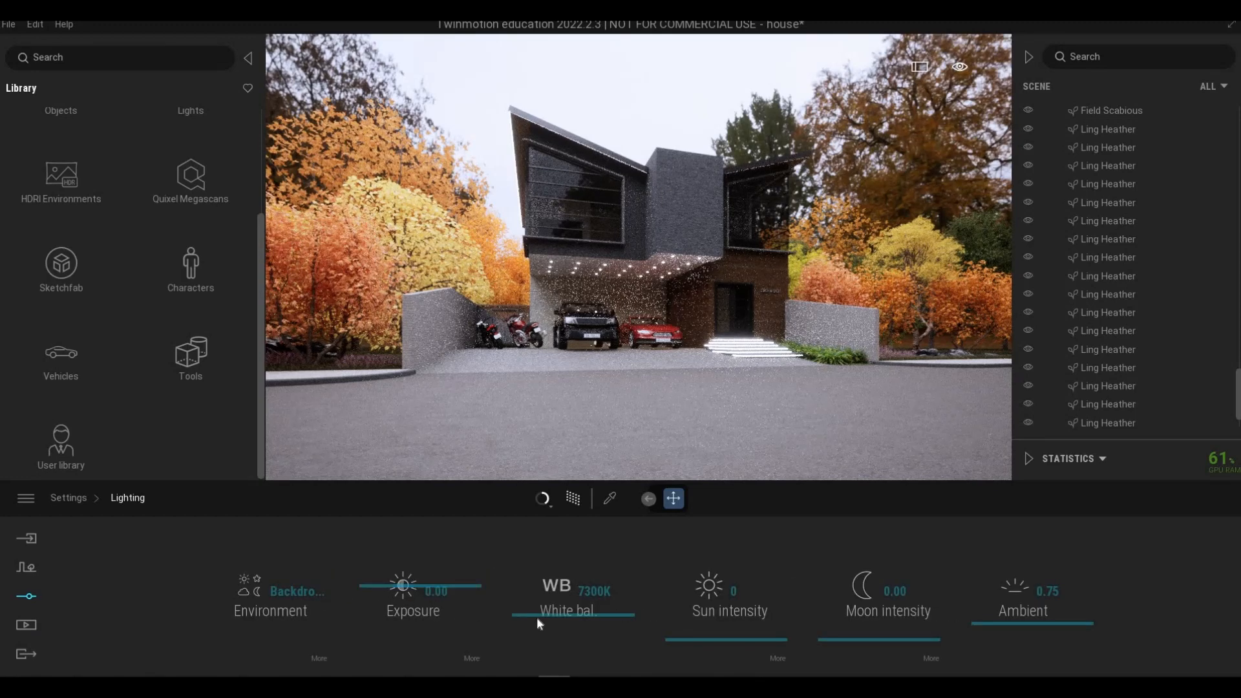
drag(560, 621, 565, 629)
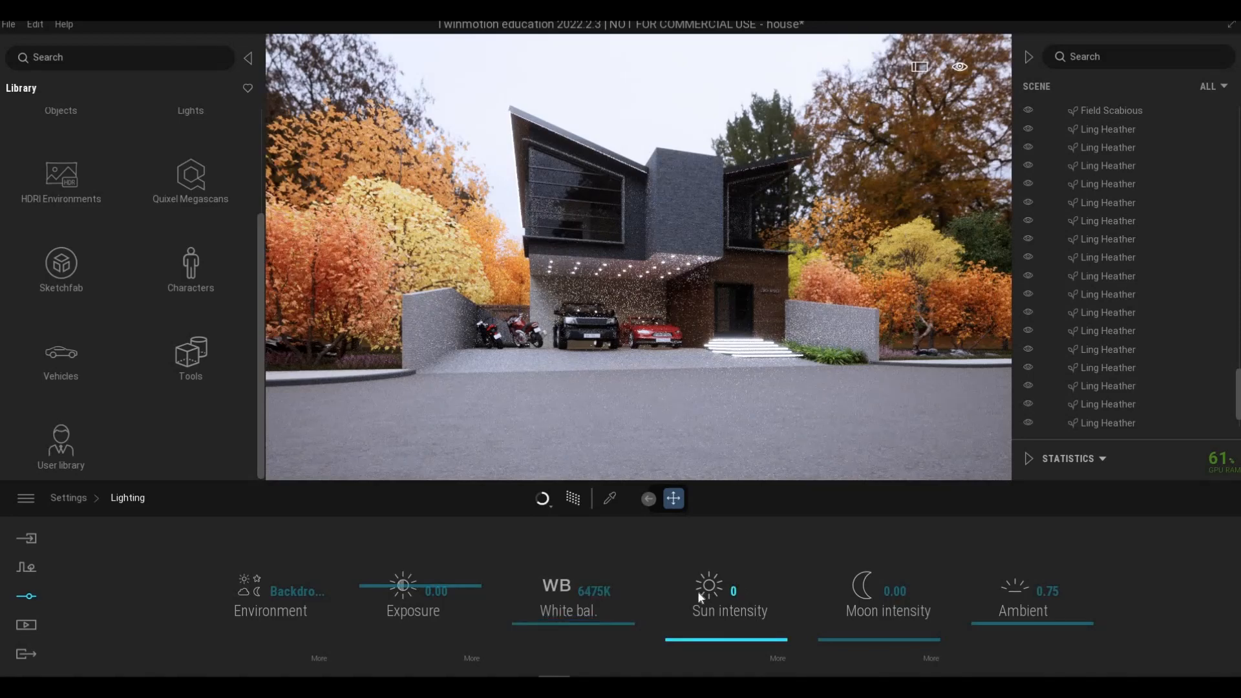
Set the ambient light to 1.00 and the sun intensity first to 2, finally to 5.
text(2)
key(Return)
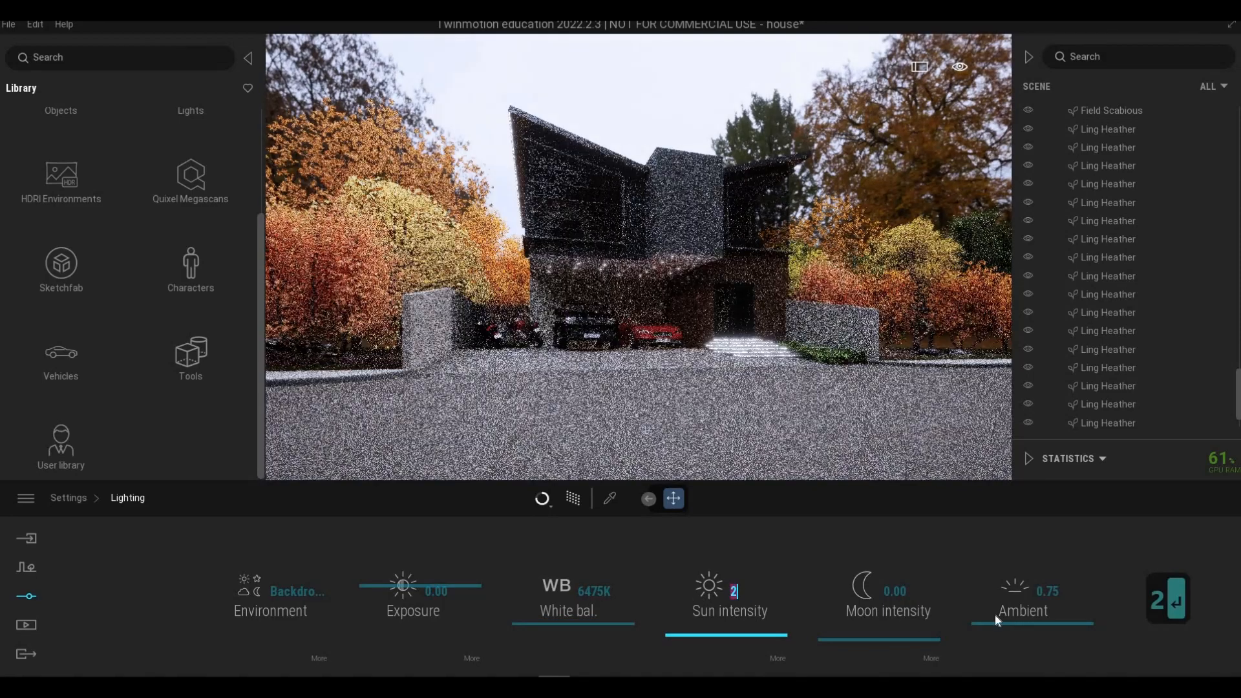
click(1011, 591)
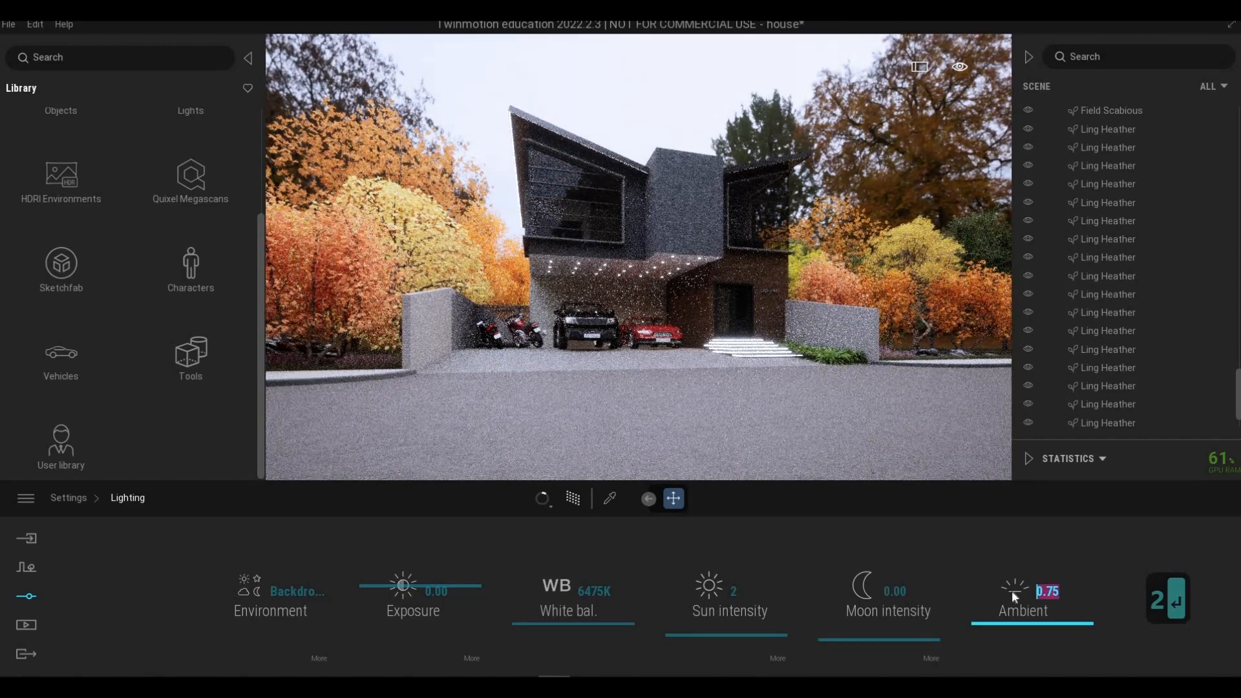
text(1)
key(Return)
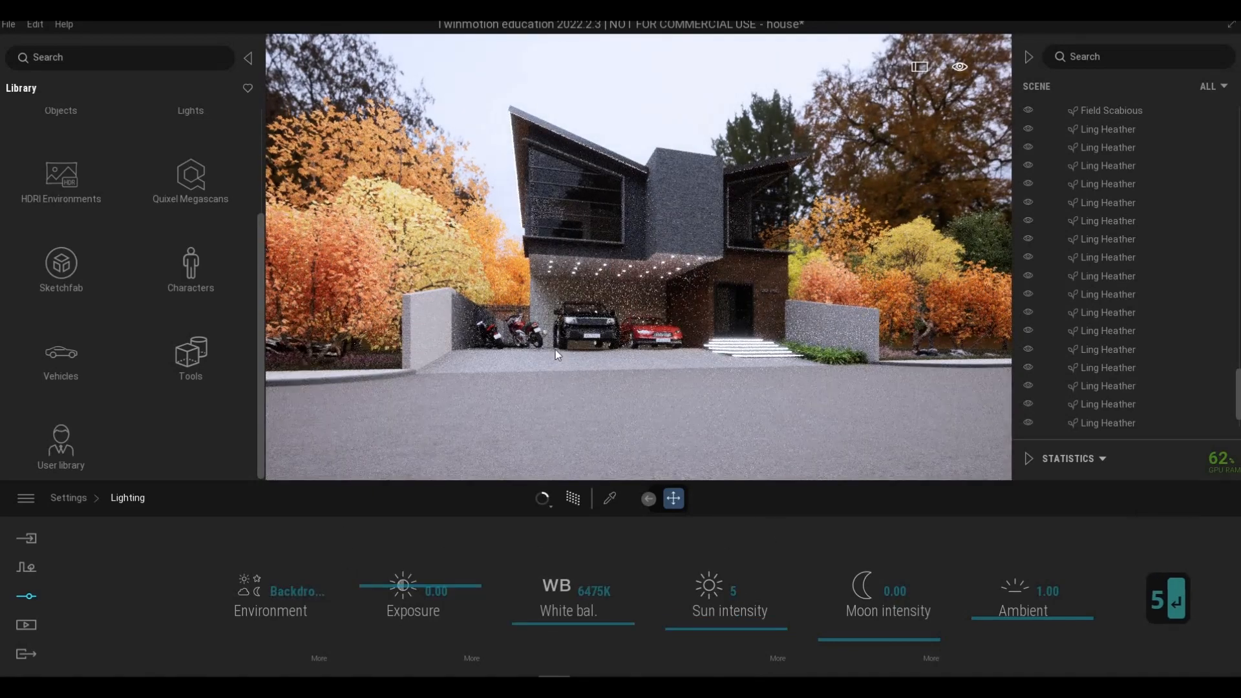
Examine the path-traced driveway, cars and entrance of the house up close under the new lighting.
key(w)
key(w)
key(w)
key(w)
key(w)
key(w)
key(w)
key(w)
key(w)
key(w)
key(w)
key(w)
key(w)
key(w)
key(w)
key(w)
key(w)
key(w)
key(w)
key(w)
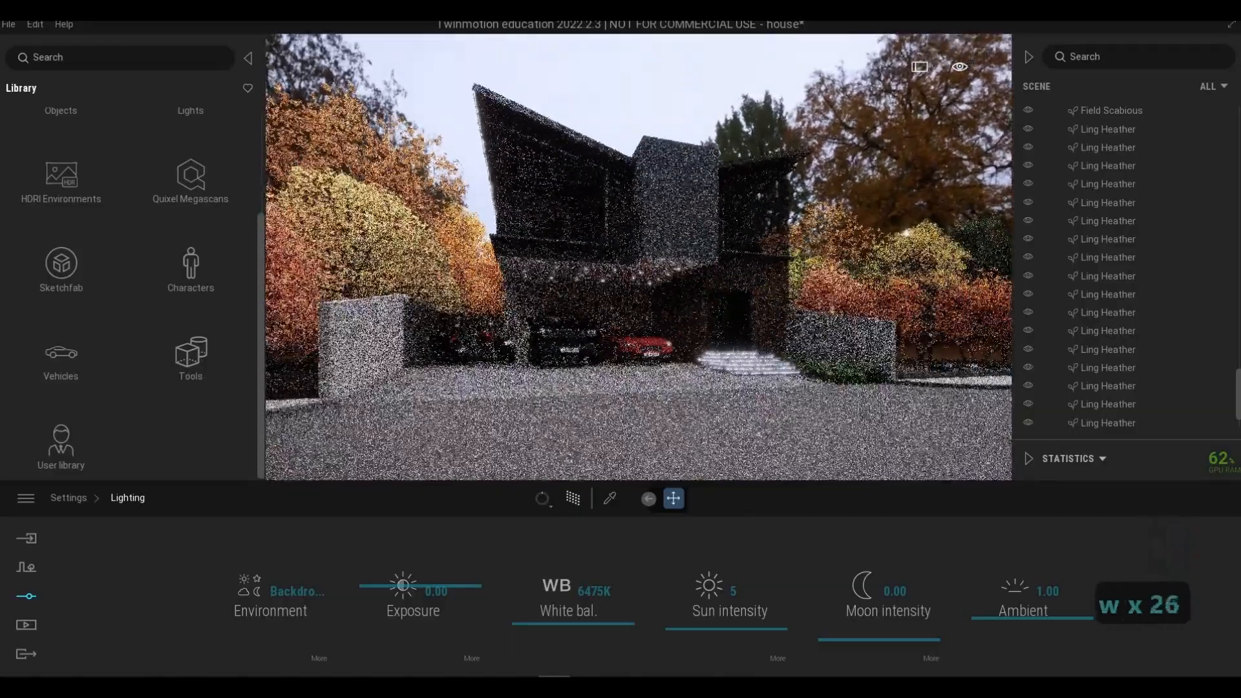
key(a)
key(w)
key(a)
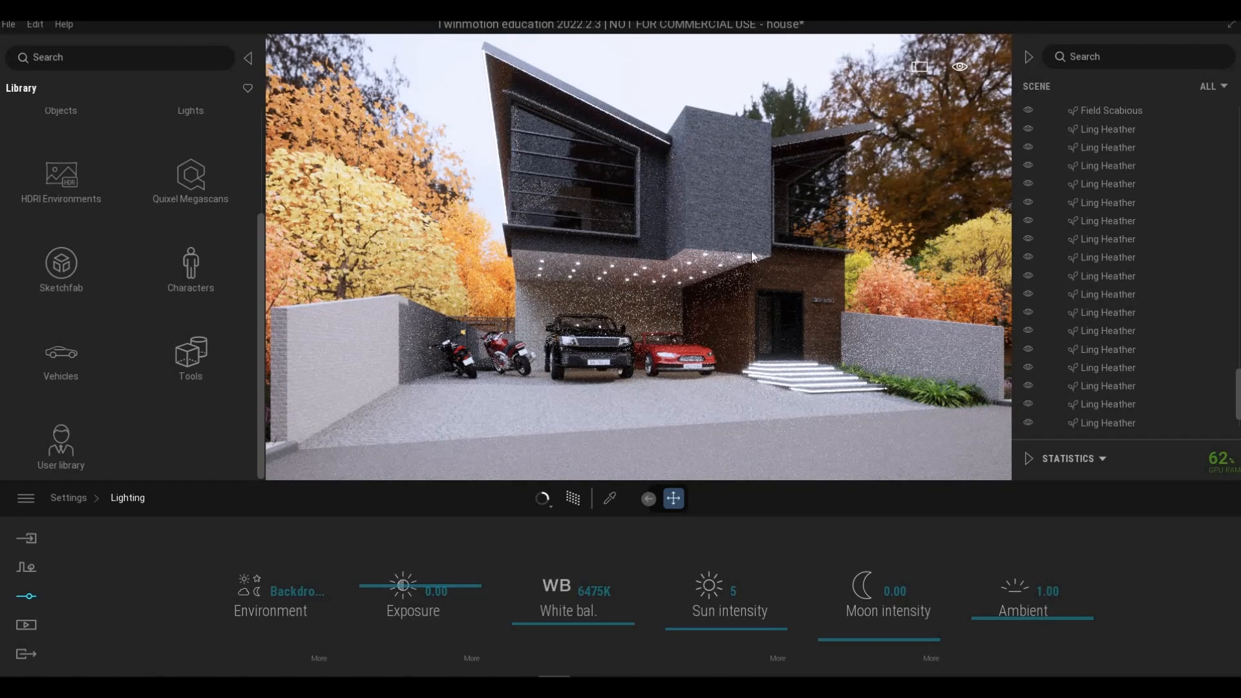
Examine the path-traced house front from farther back and from beyond the boundary wall beside the parked motorcycles.
key(s)
key(s)
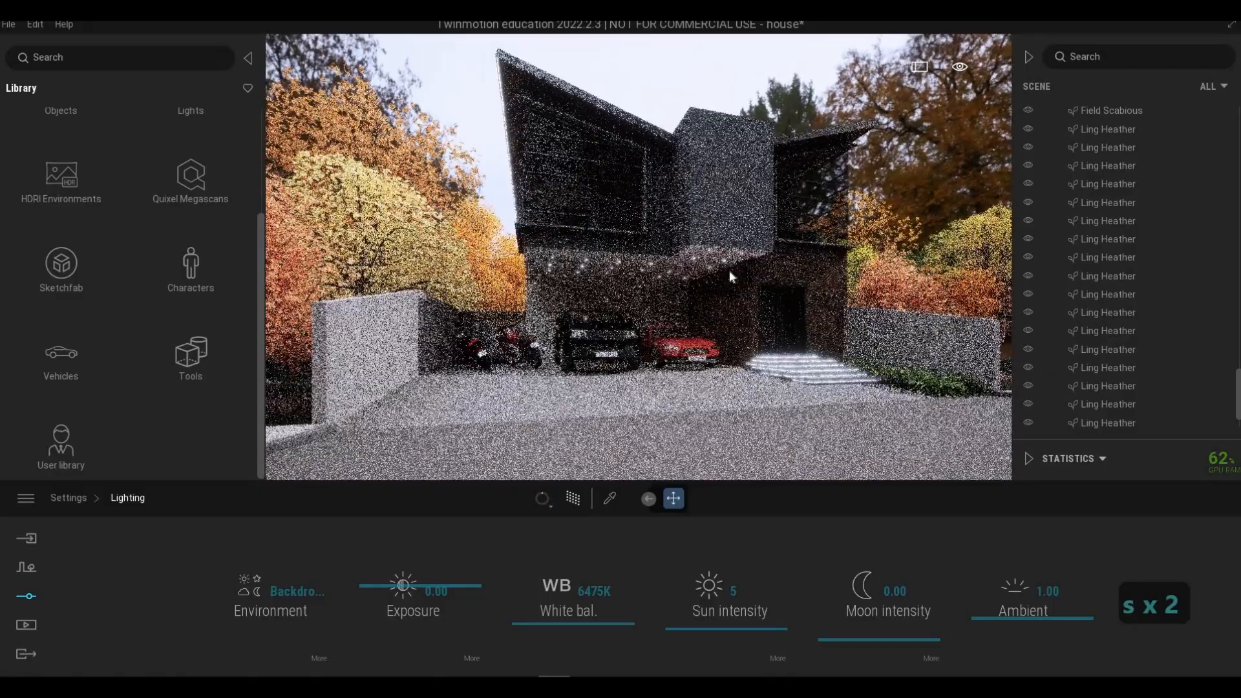
key(s)
key(a)
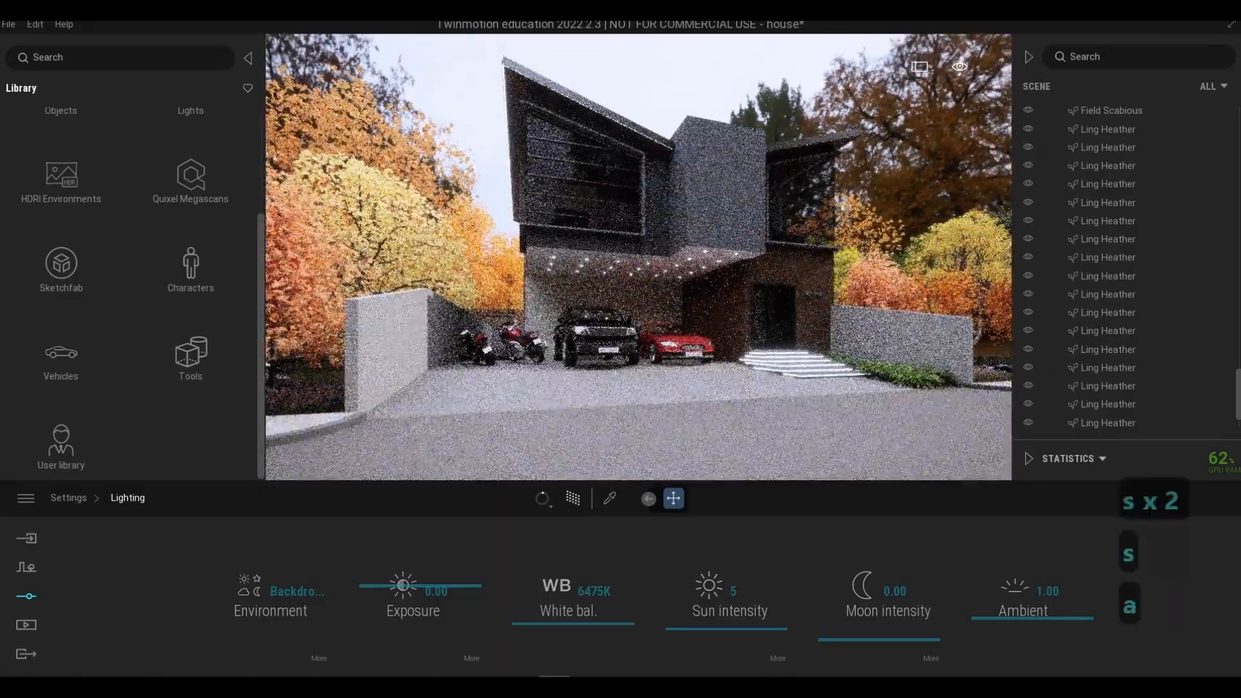
key(d)
key(s)
key(d)
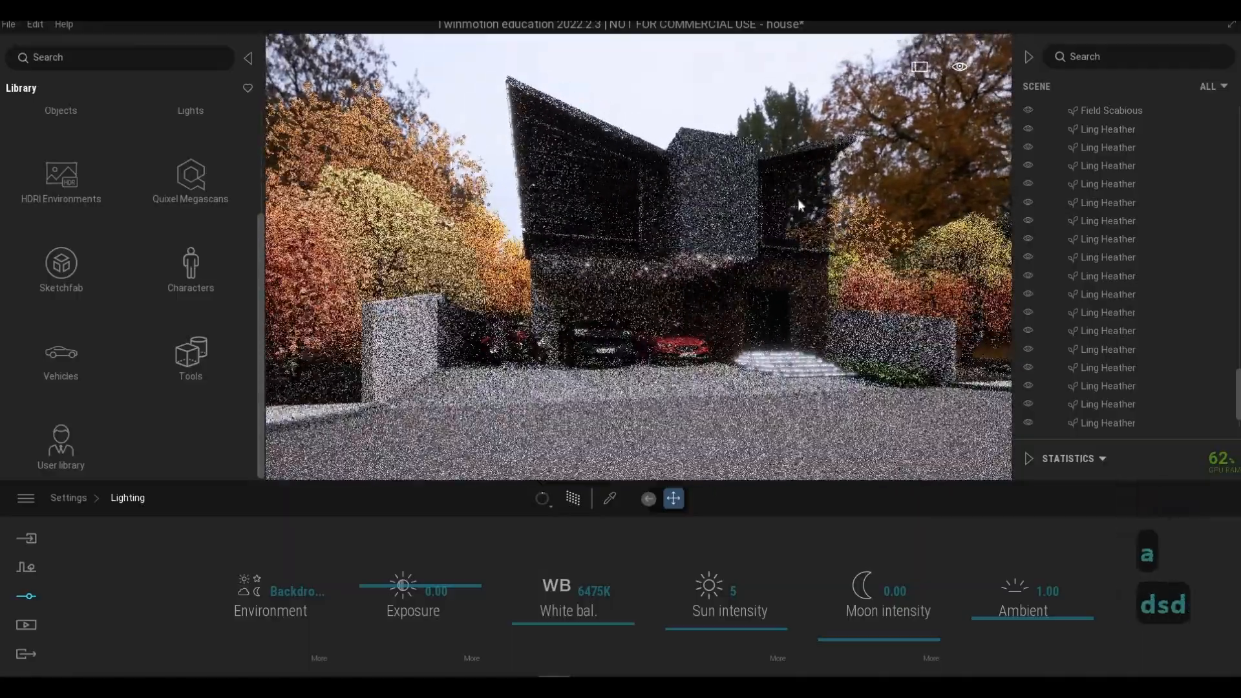
key(w)
key(w)
key(w)
key(w)
key(a)
key(a)
key(a)
key(a)
key(a)
key(a)
key(a)
key(a)
key(a)
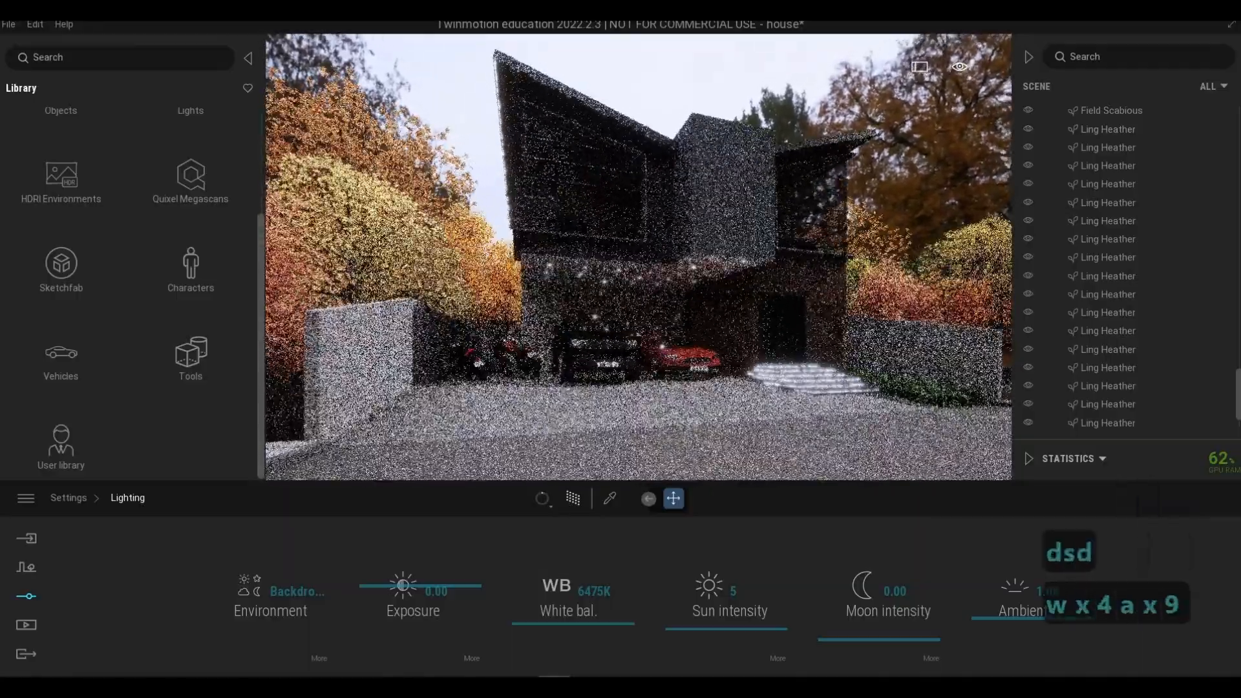
key(a)
key(a)
key(a)
key(a)
key(a)
key(a)
key(a)
key(a)
key(a)
key(a)
key(s)
key(a)
key(a)
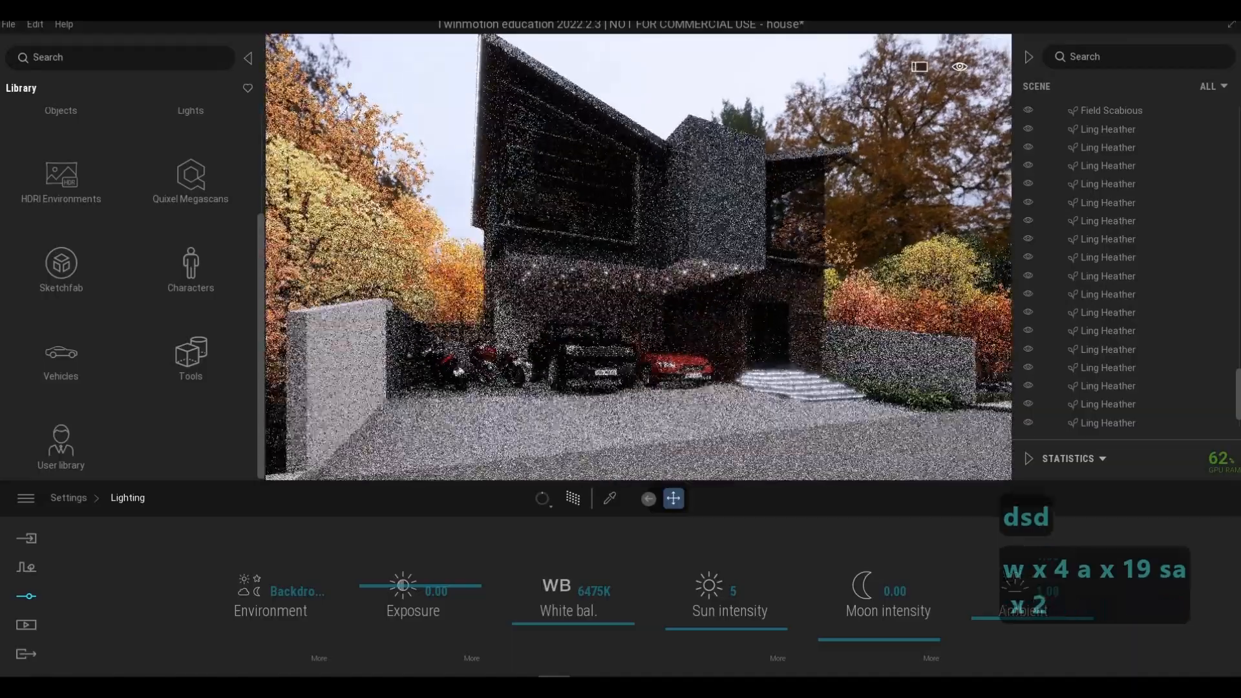
key(a)
key(a)
key(a)
key(a)
key(a)
key(a)
key(a)
key(a)
key(a)
key(a)
key(a)
key(a)
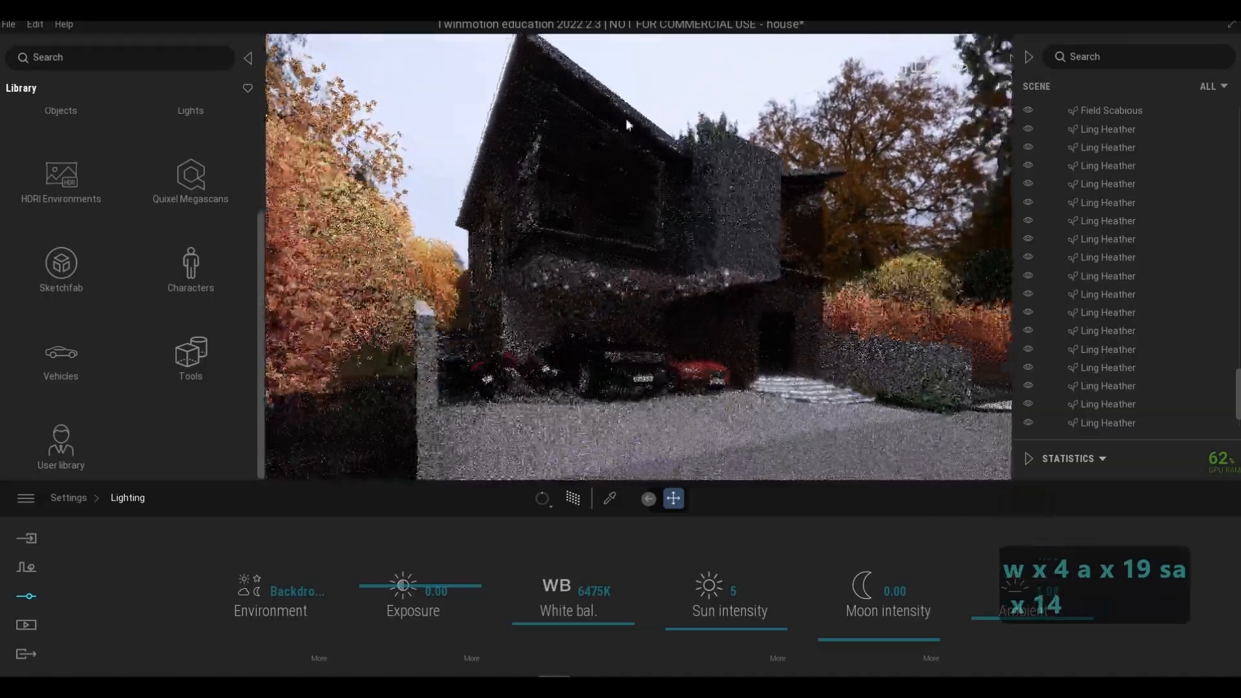
key(s)
key(d)
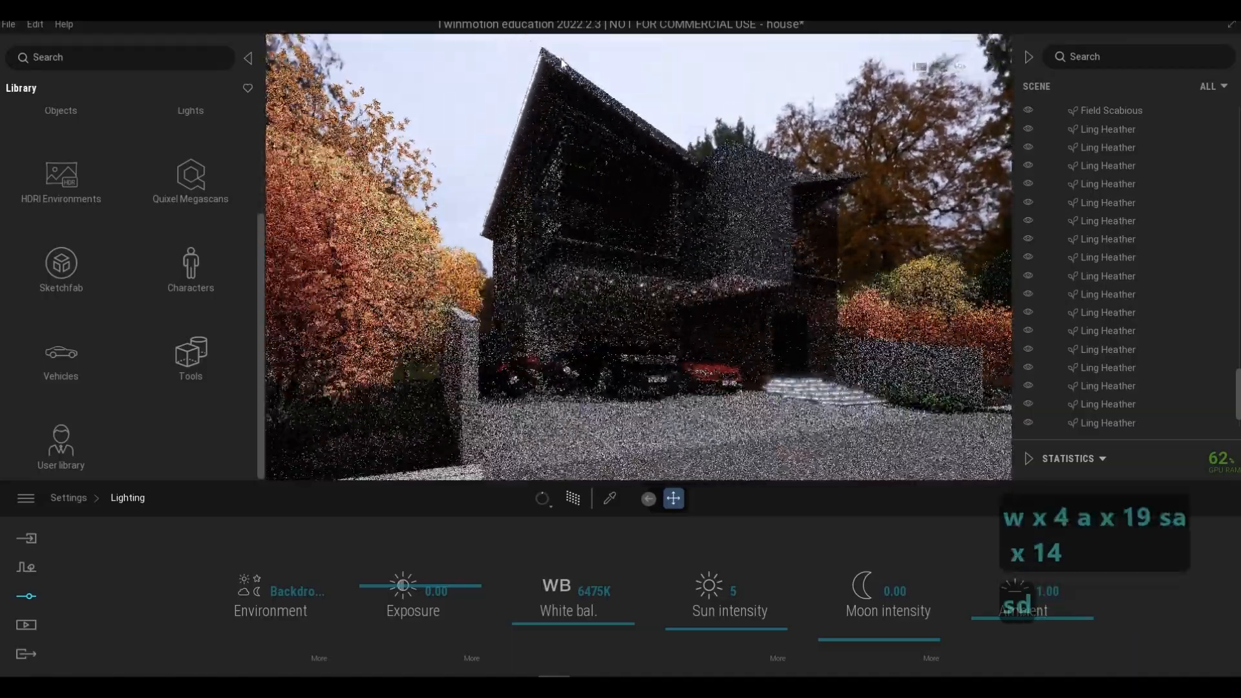
Frame the house front up close with the vehicles and entrance steps in view and create an image of it.
key(d)
key(d)
key(d)
key(d)
key(d)
key(d)
key(d)
key(d)
key(d)
key(d)
key(d)
key(d)
key(d)
key(d)
key(d)
key(d)
key(d)
key(d)
key(d)
key(d)
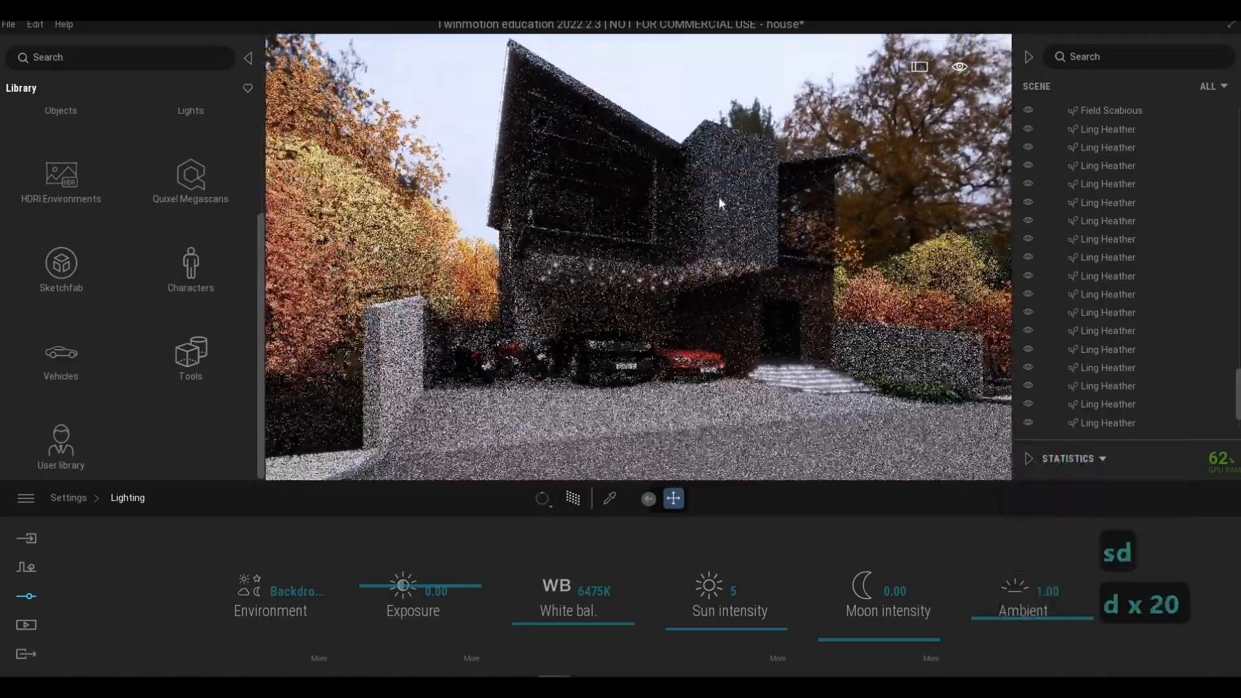
key(d)
key(w)
key(w)
key(w)
key(w)
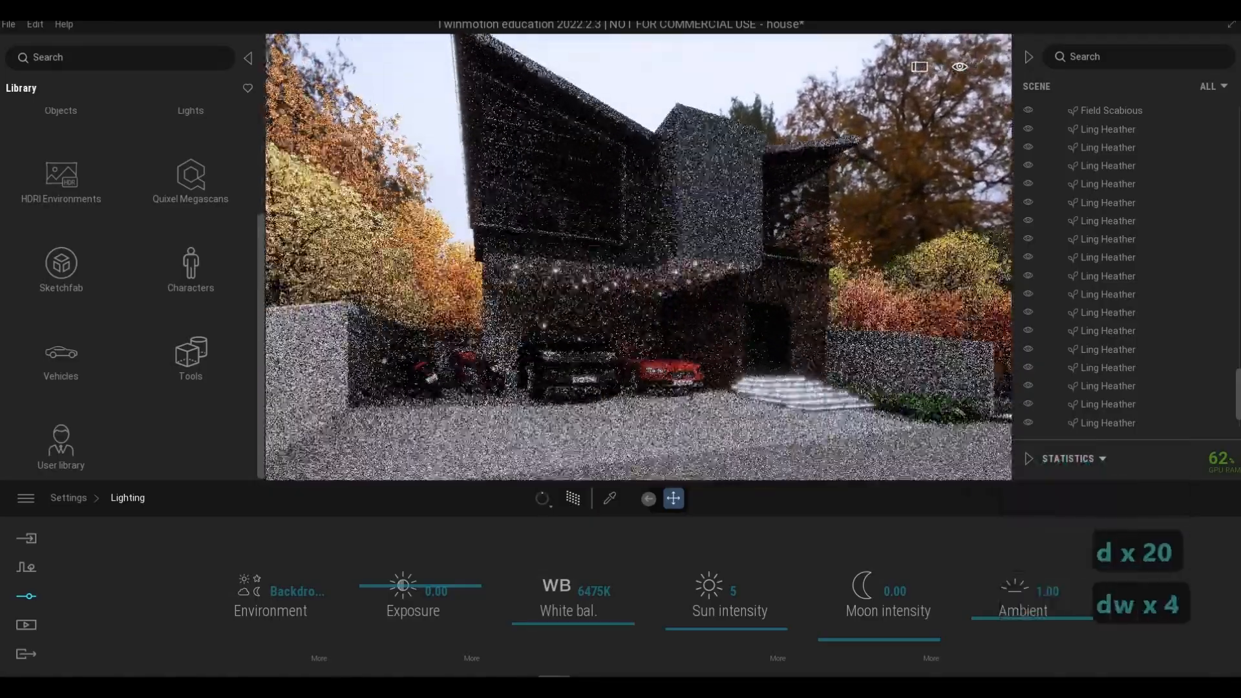
key(e)
key(s)
key(a)
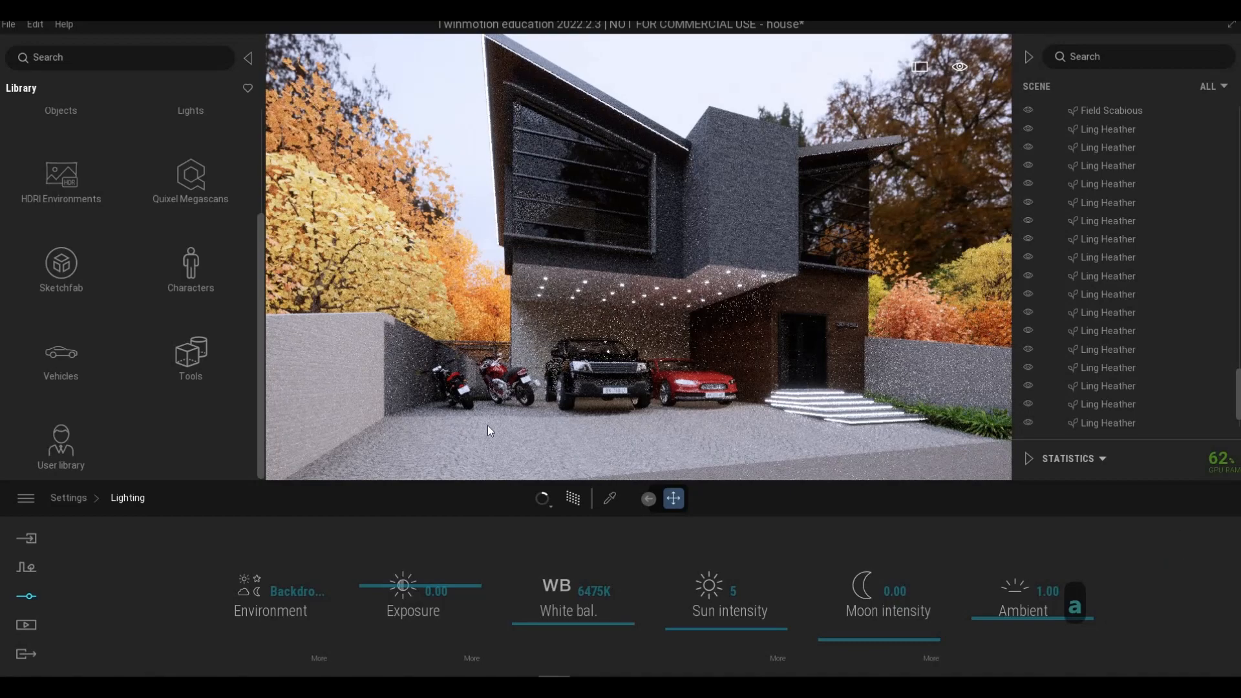
key(e)
key(e)
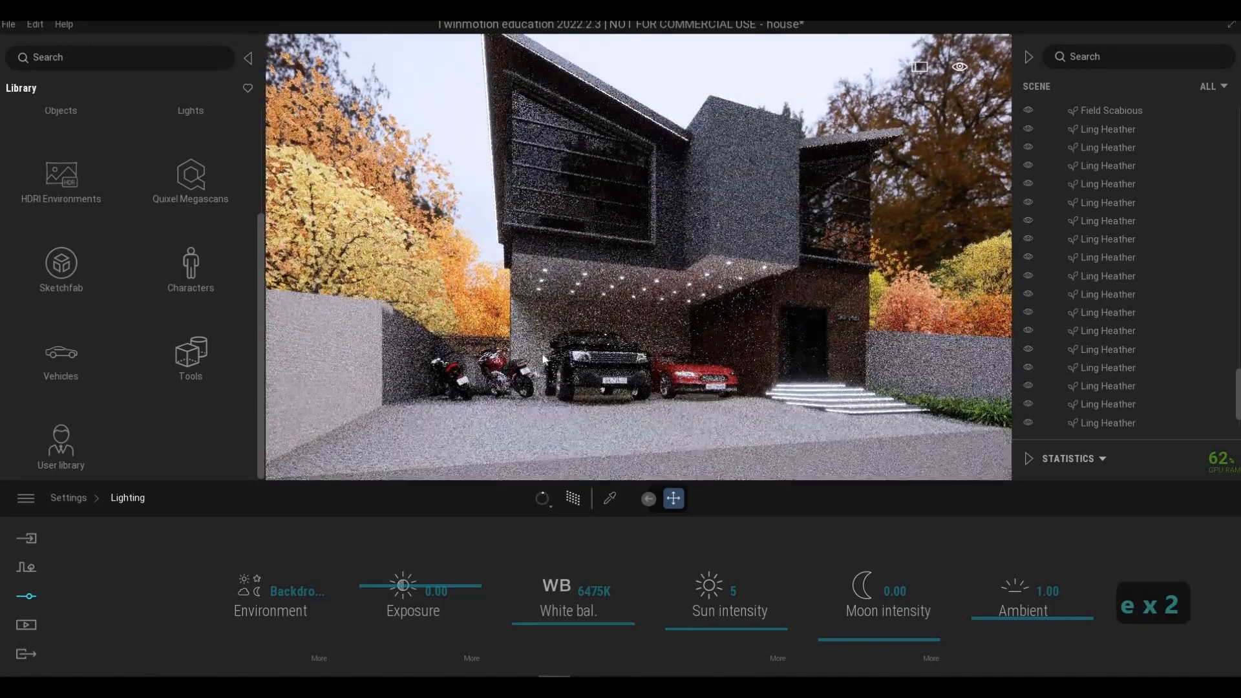
right_drag(541, 362, 543, 363)
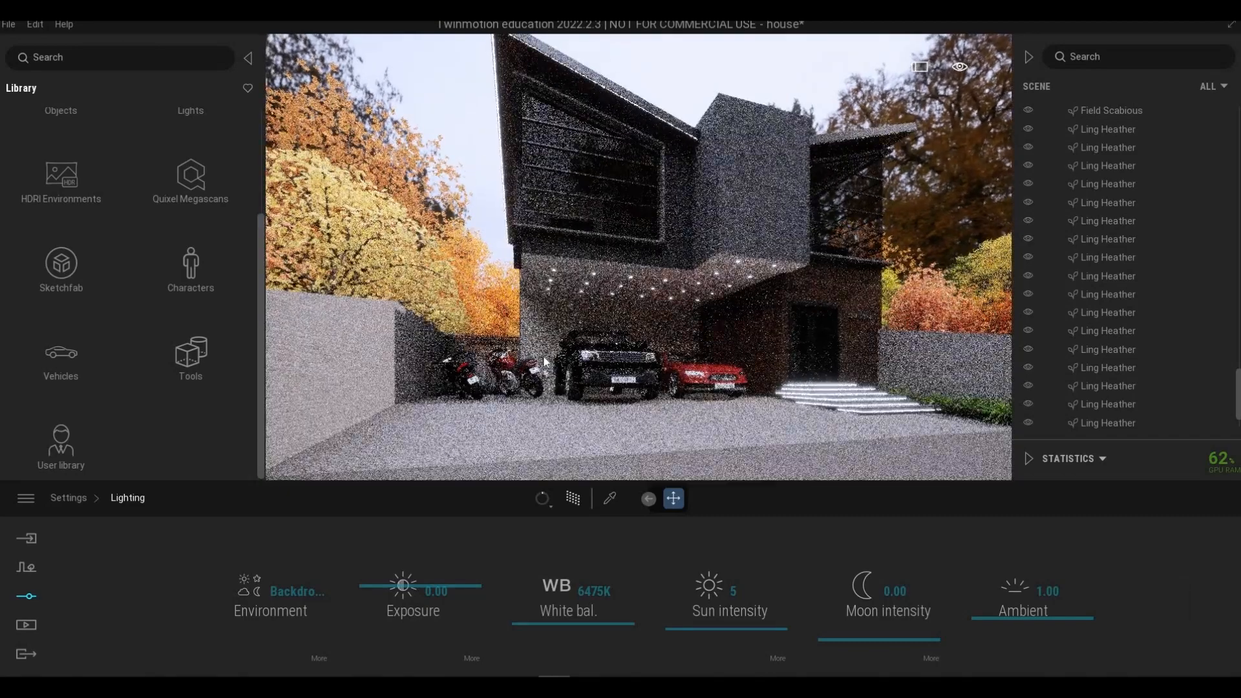
click(28, 628)
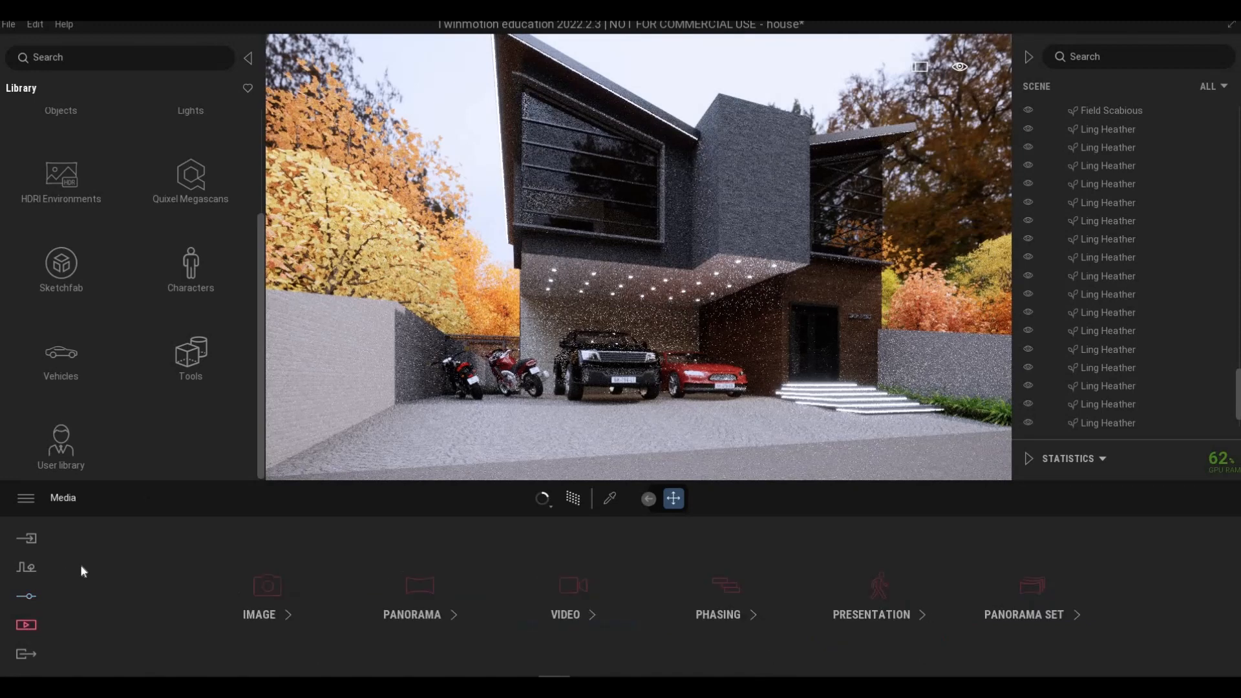
click(274, 603)
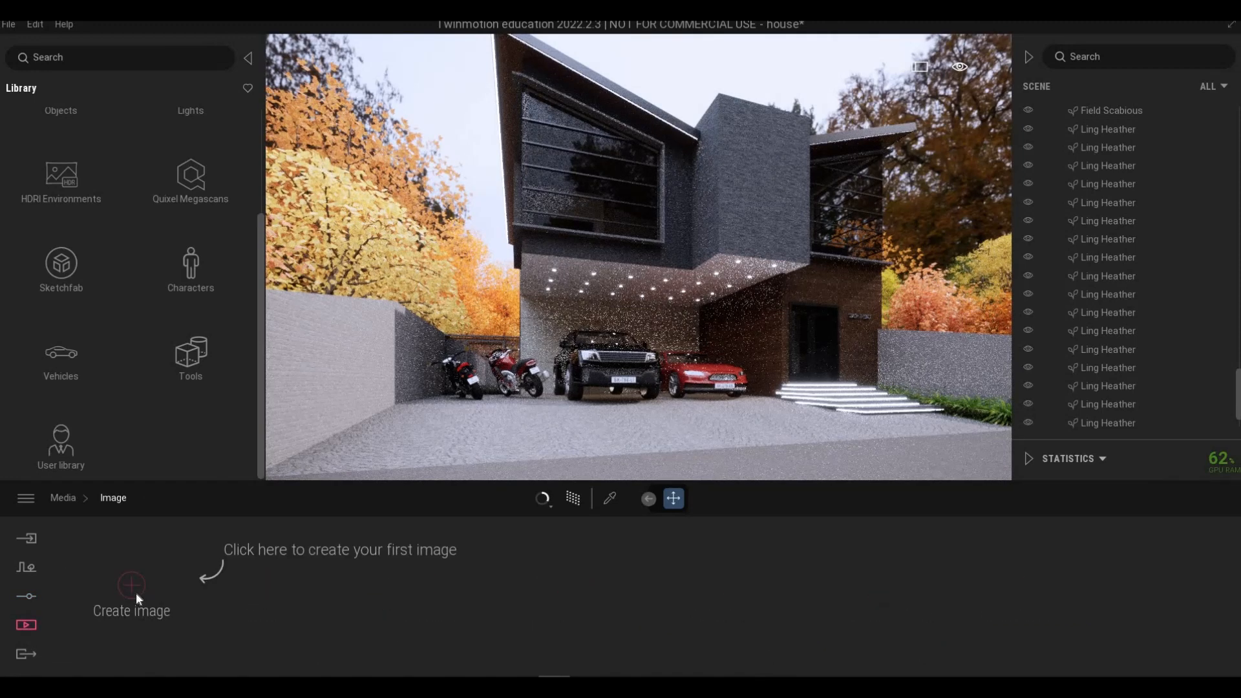
click(550, 509)
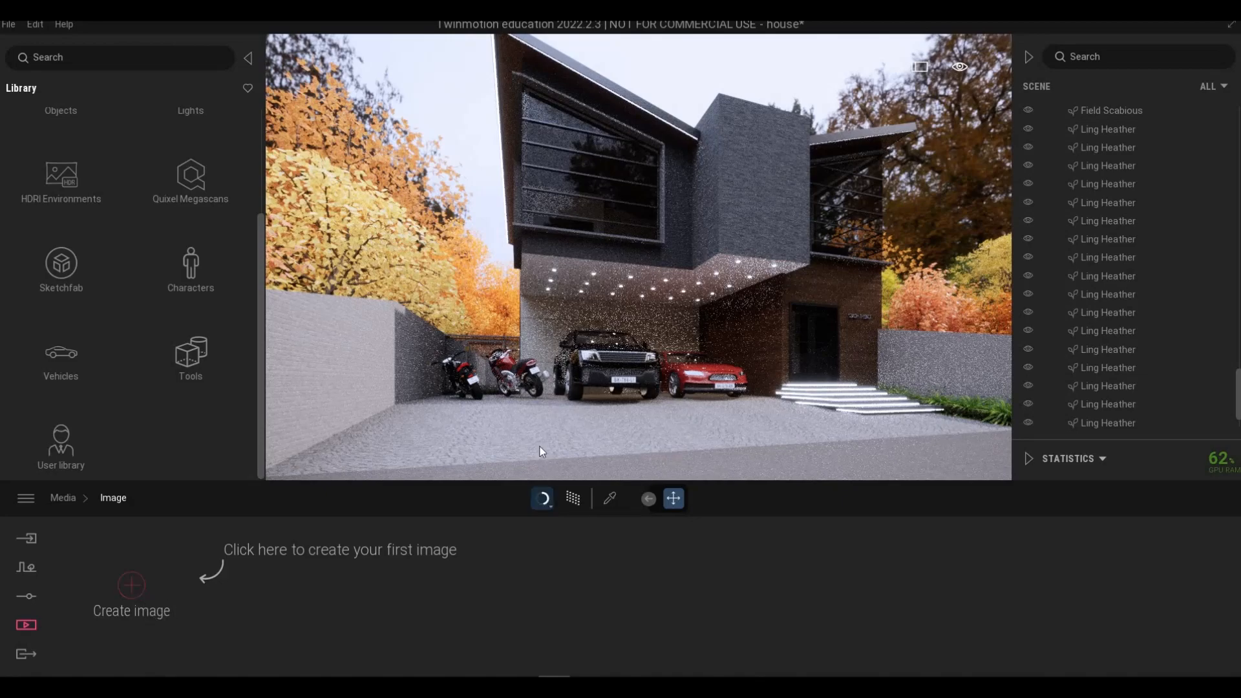
click(132, 583)
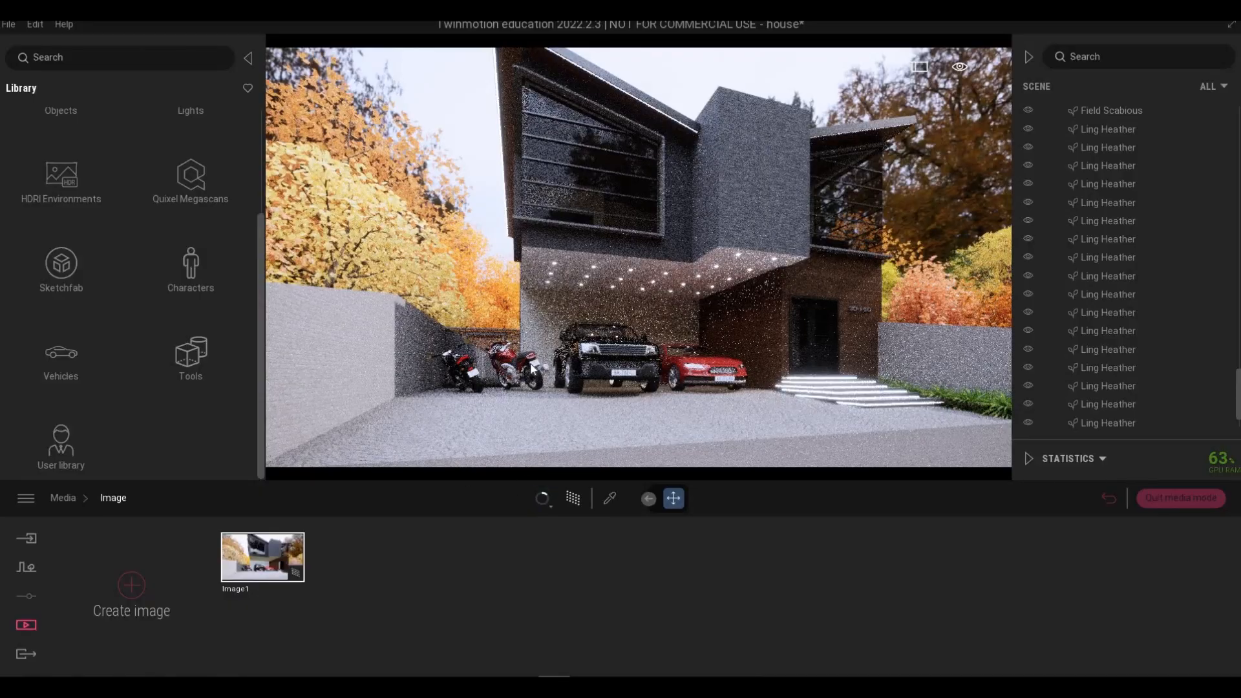
Reframe the house from farther back, including the end of the boundary wall and the curb, and create a second image.
key(q)
key(q)
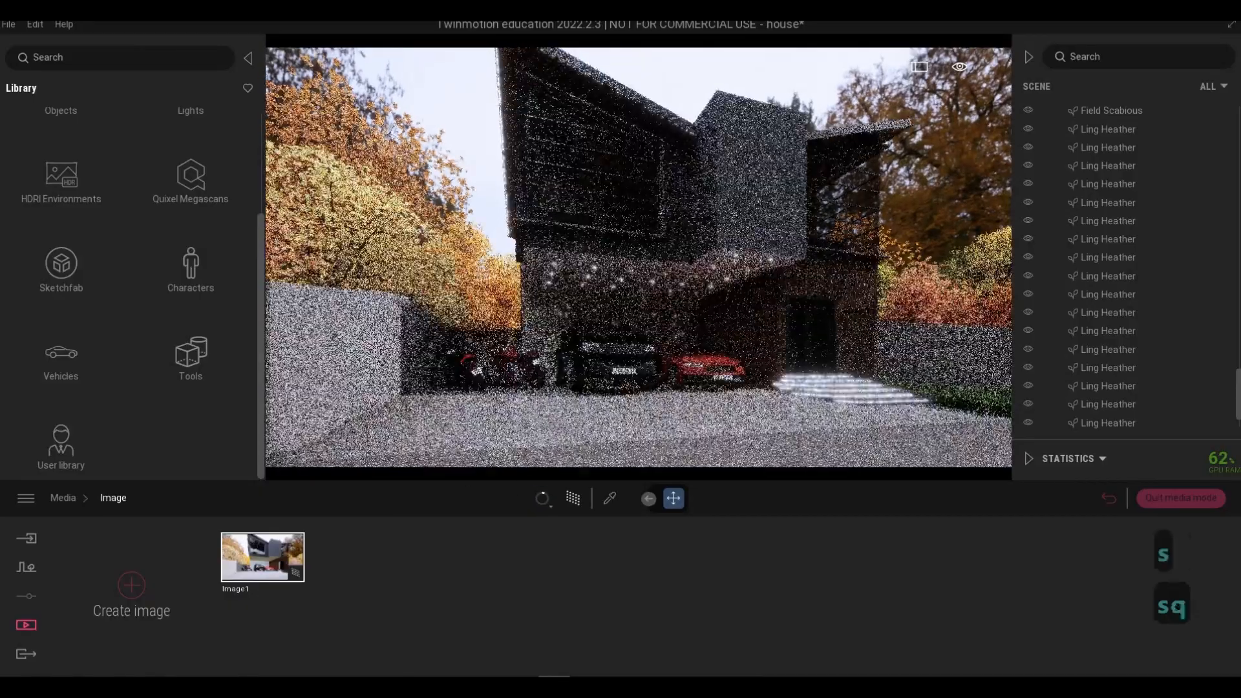
key(d)
key(d)
key(d)
key(d)
key(d)
key(d)
key(d)
key(d)
key(d)
key(d)
key(d)
key(d)
key(d)
key(d)
key(d)
key(d)
key(d)
key(d)
key(d)
key(d)
key(d)
key(d)
key(d)
key(d)
key(d)
key(d)
key(d)
key(d)
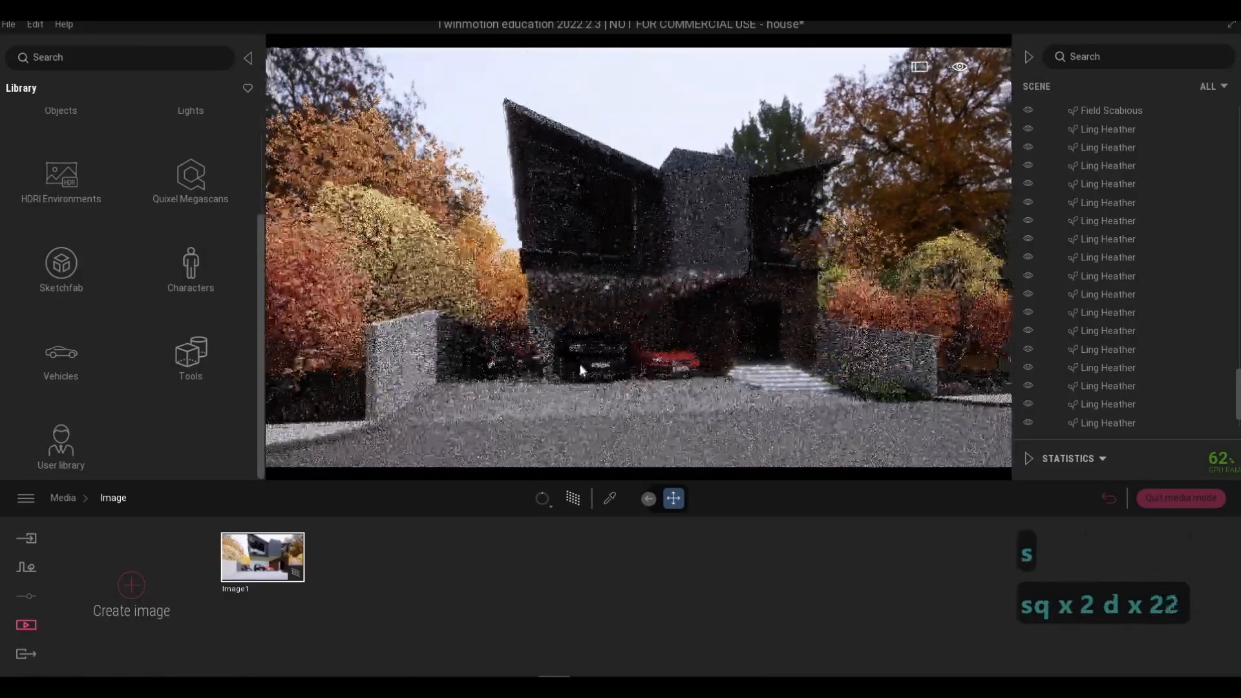
key(a)
key(a)
key(a)
key(a)
key(a)
key(w)
key(e)
key(e)
key(e)
key(e)
key(e)
key(e)
key(e)
key(e)
key(e)
key(e)
key(e)
key(e)
key(e)
key(e)
key(e)
key(e)
key(e)
key(e)
key(e)
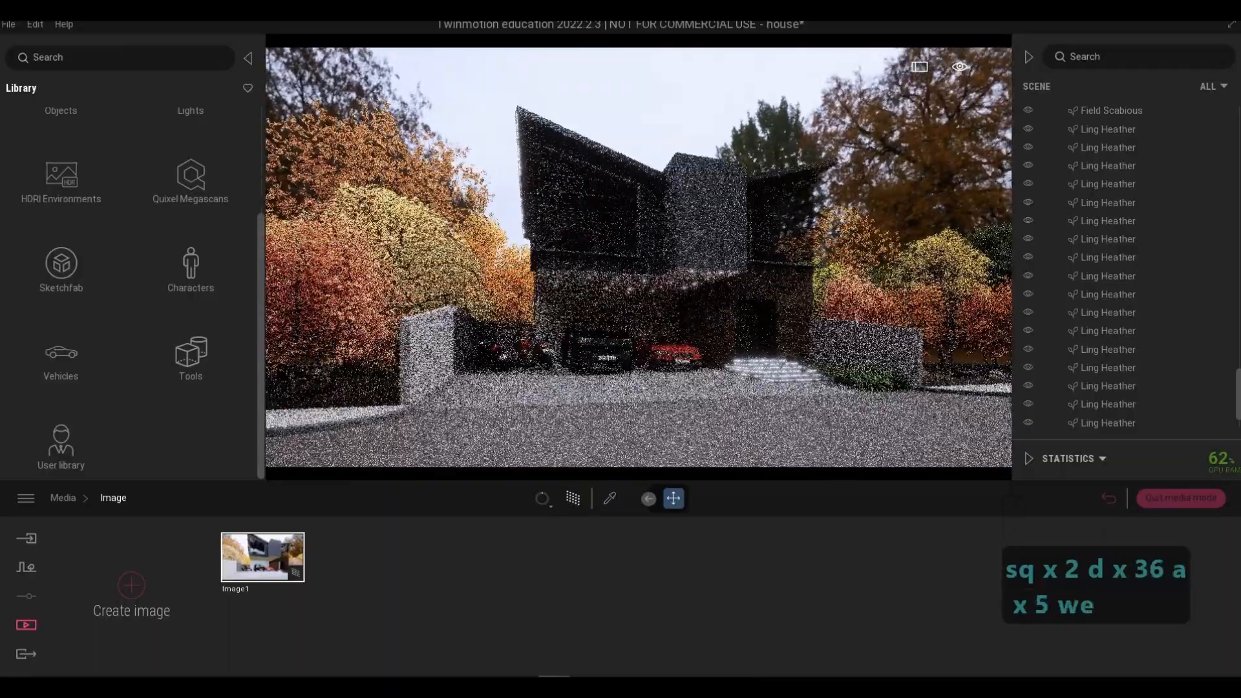
key(q)
key(q)
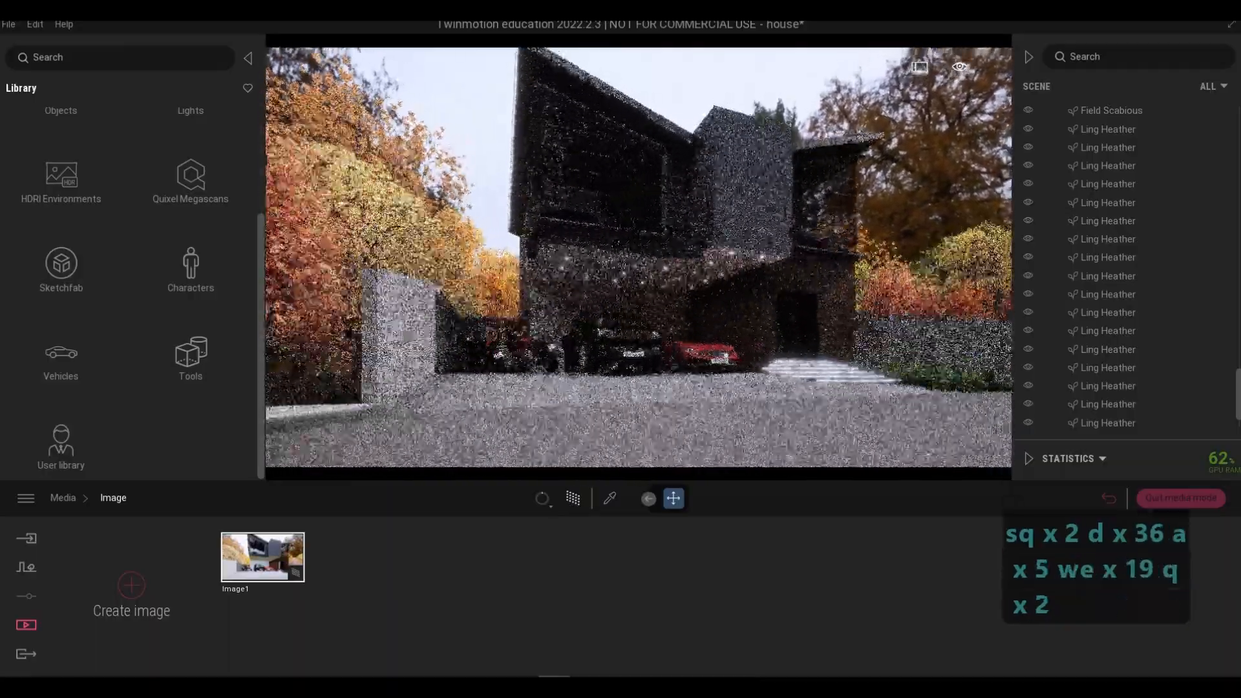
key(q)
key(d)
key(d)
key(w)
key(w)
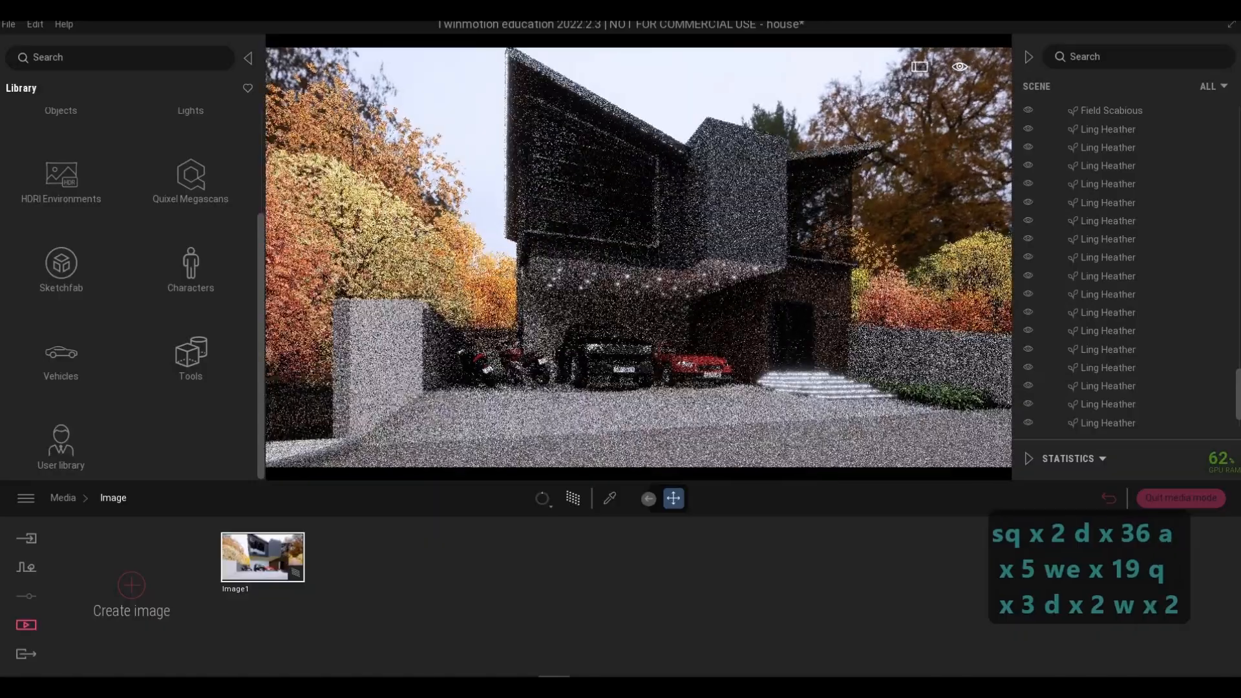
key(s)
key(s)
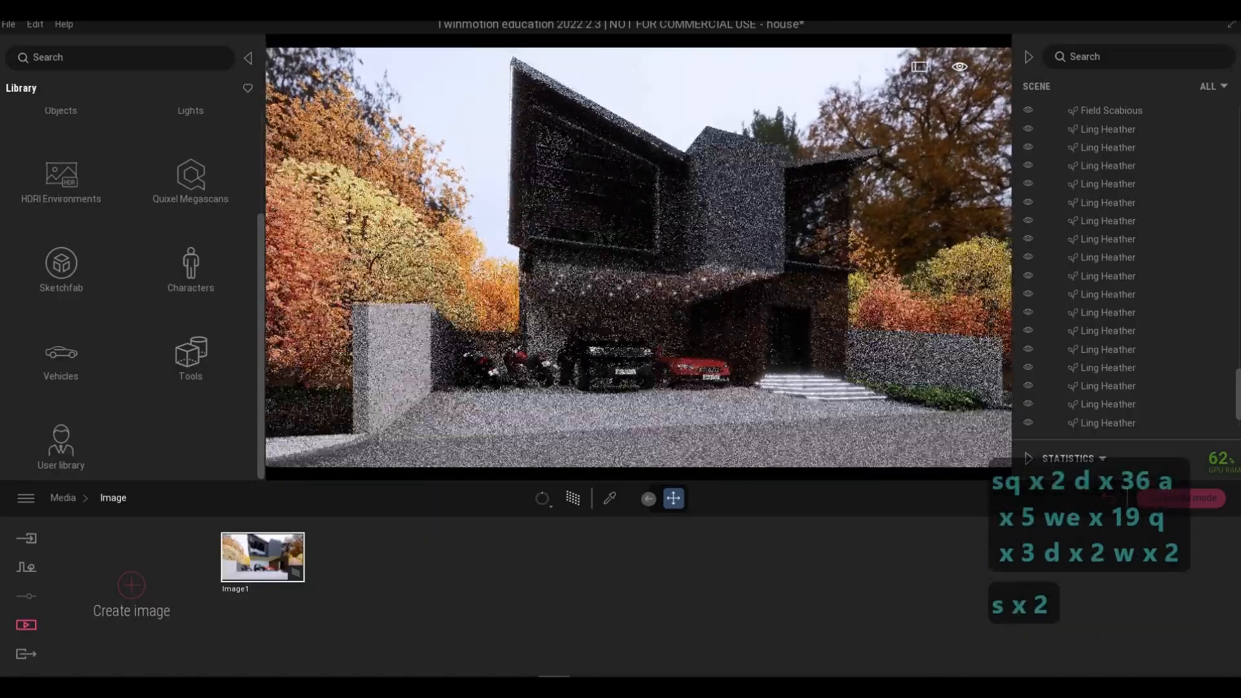
key(d)
key(a)
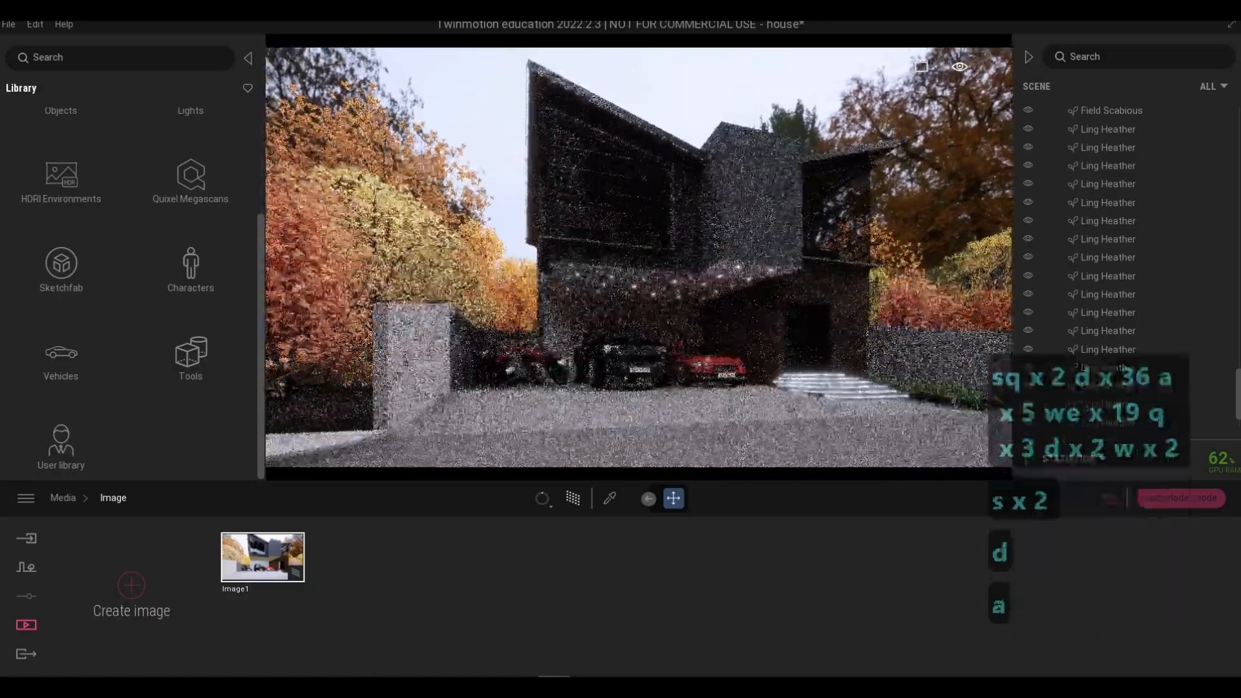
key(a)
key(s)
key(d)
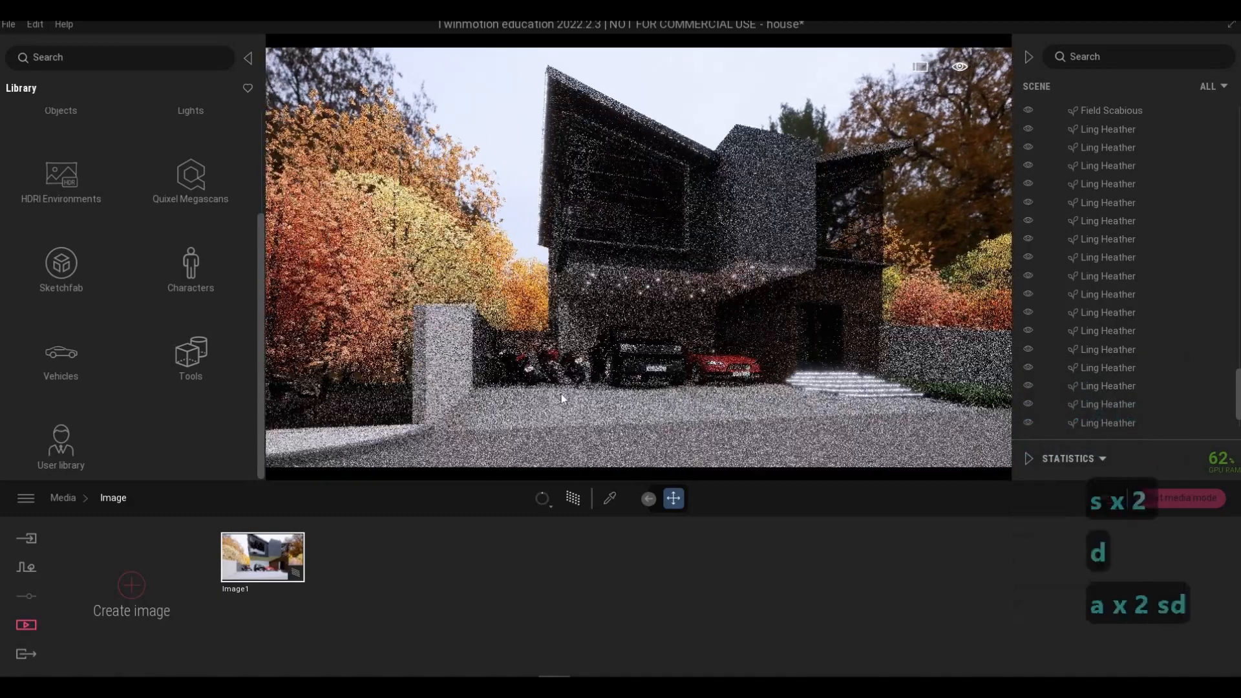
mouse_move(297, 555)
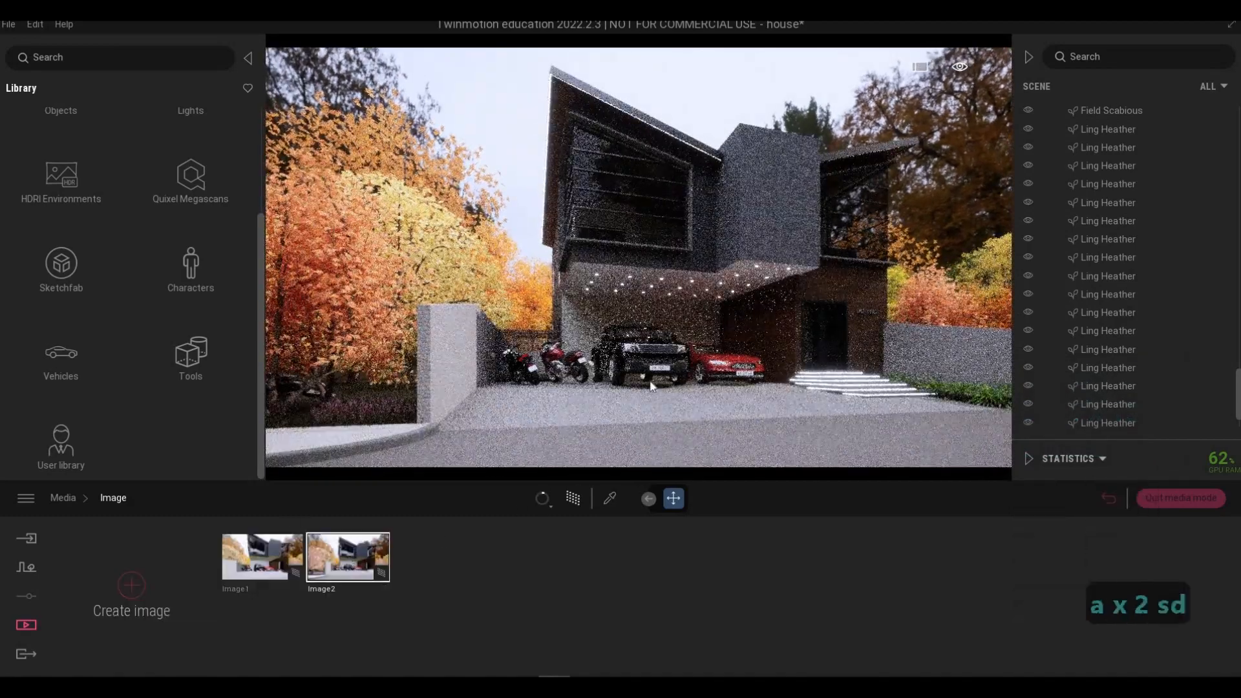
Reframe the house nearly head-on, with the vehicles, entrance steps and both boundary walls in view, and update the second image.
key(d)
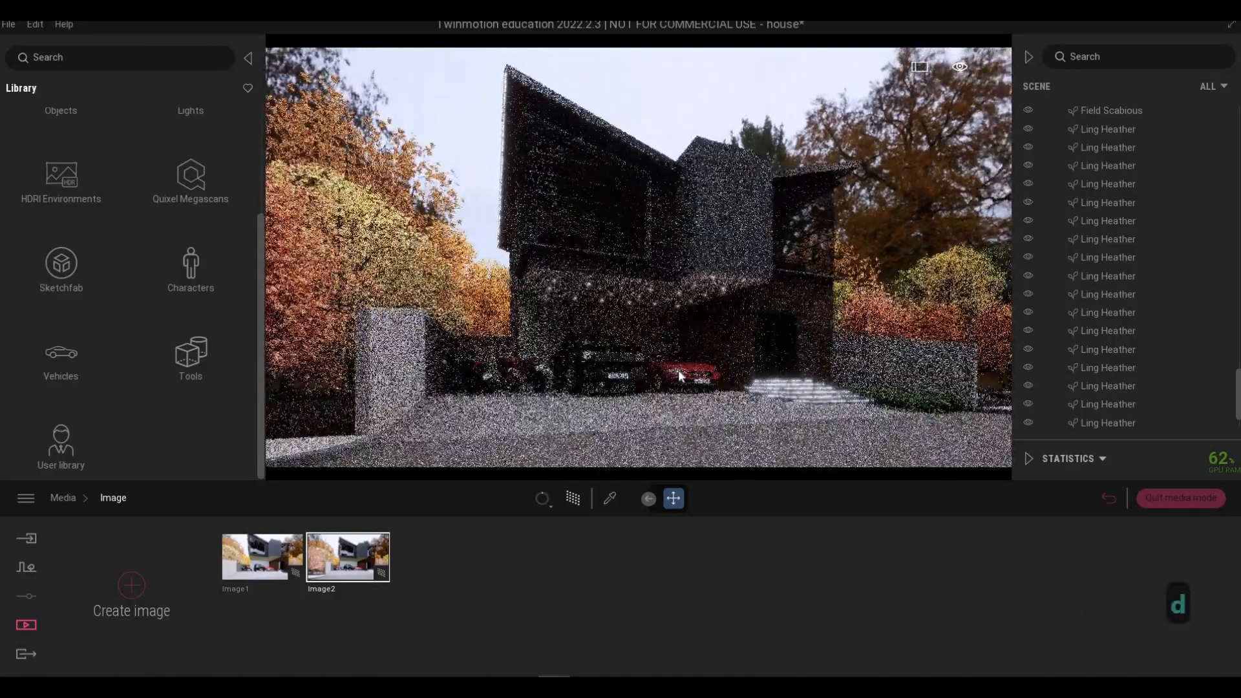
key(d)
key(w)
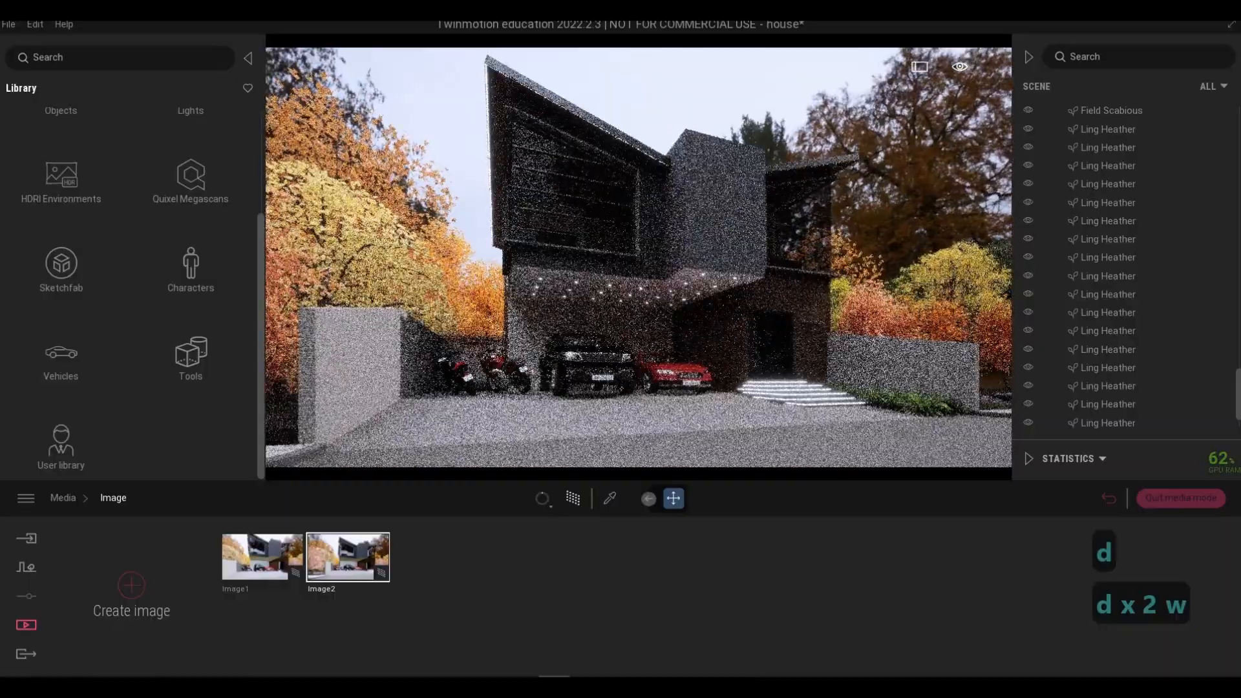
key(s)
key(d)
key(s)
key(d)
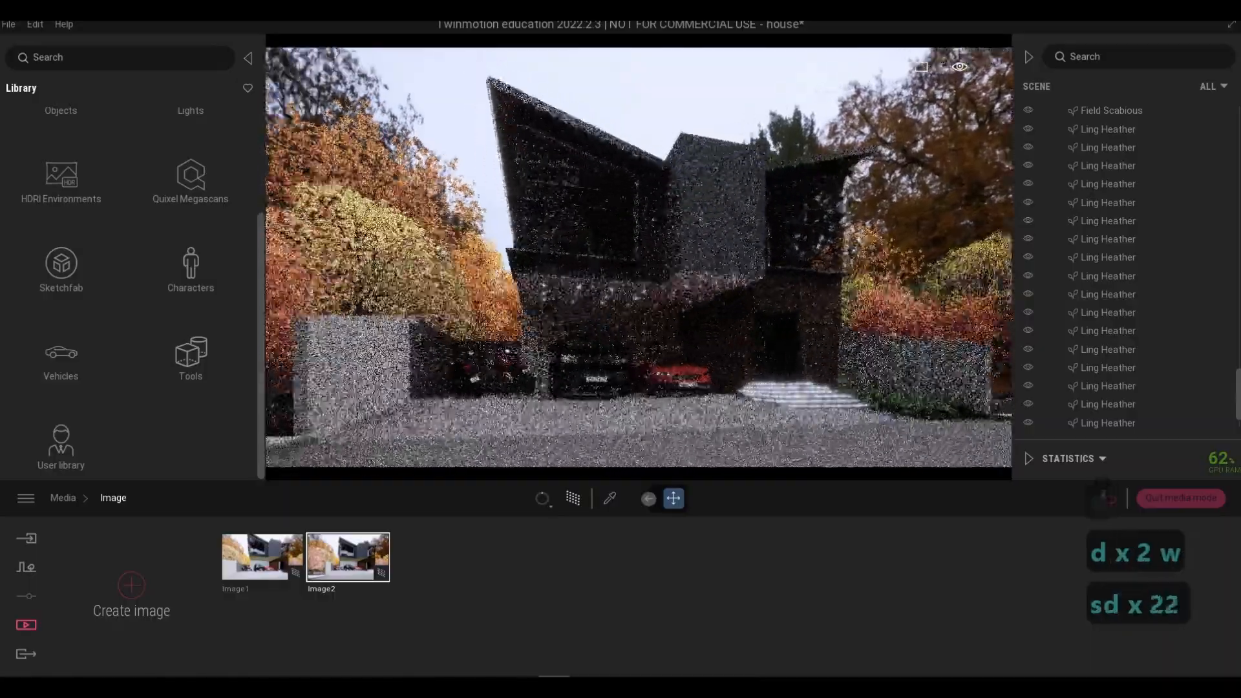
key(s)
key(w)
key(d)
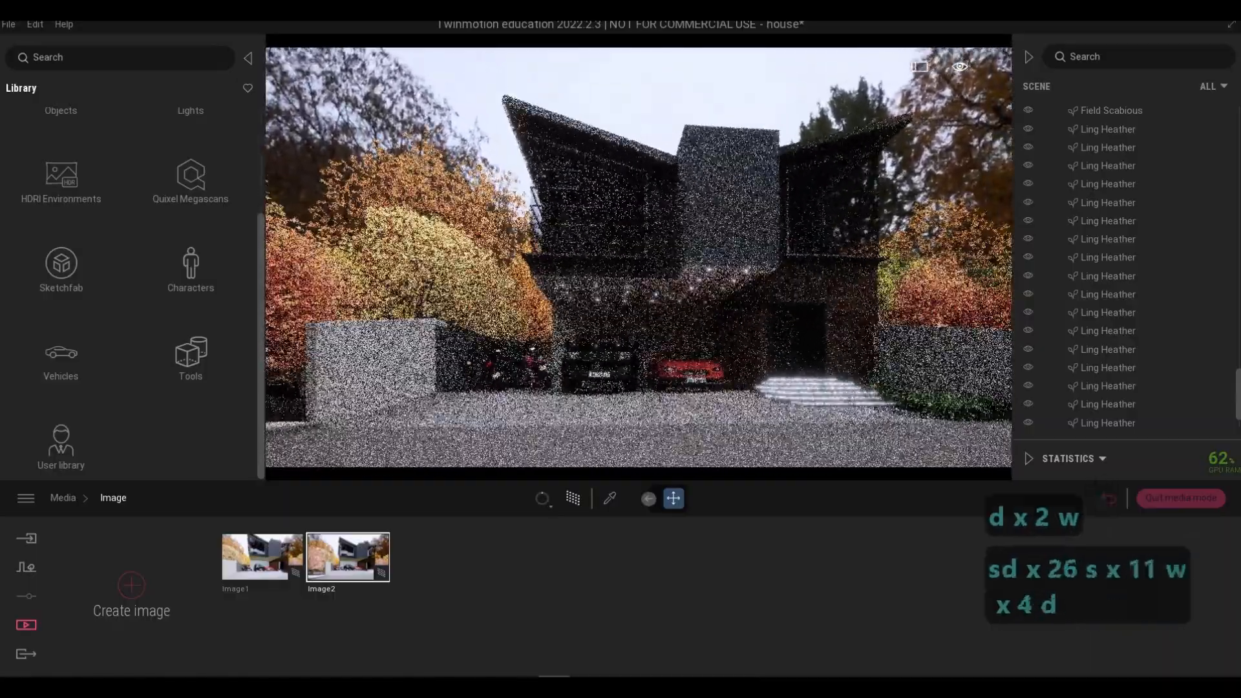
key(e)
key(d)
key(d)
key(d)
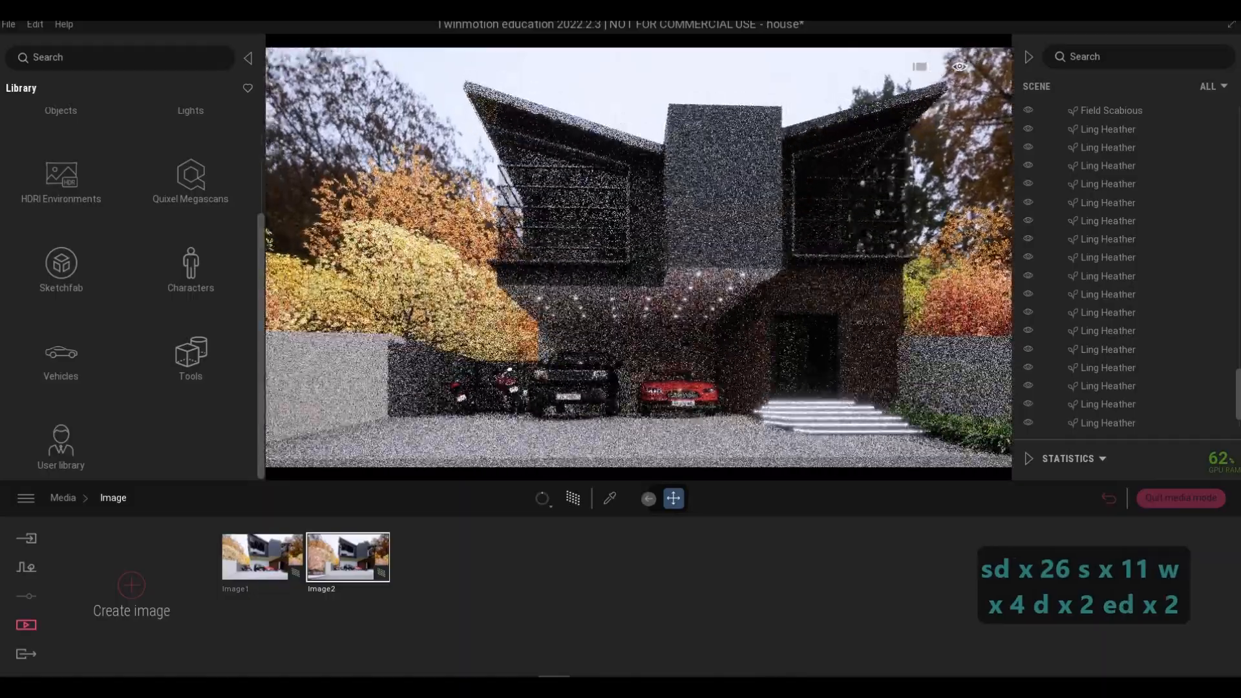
key(d)
key(s)
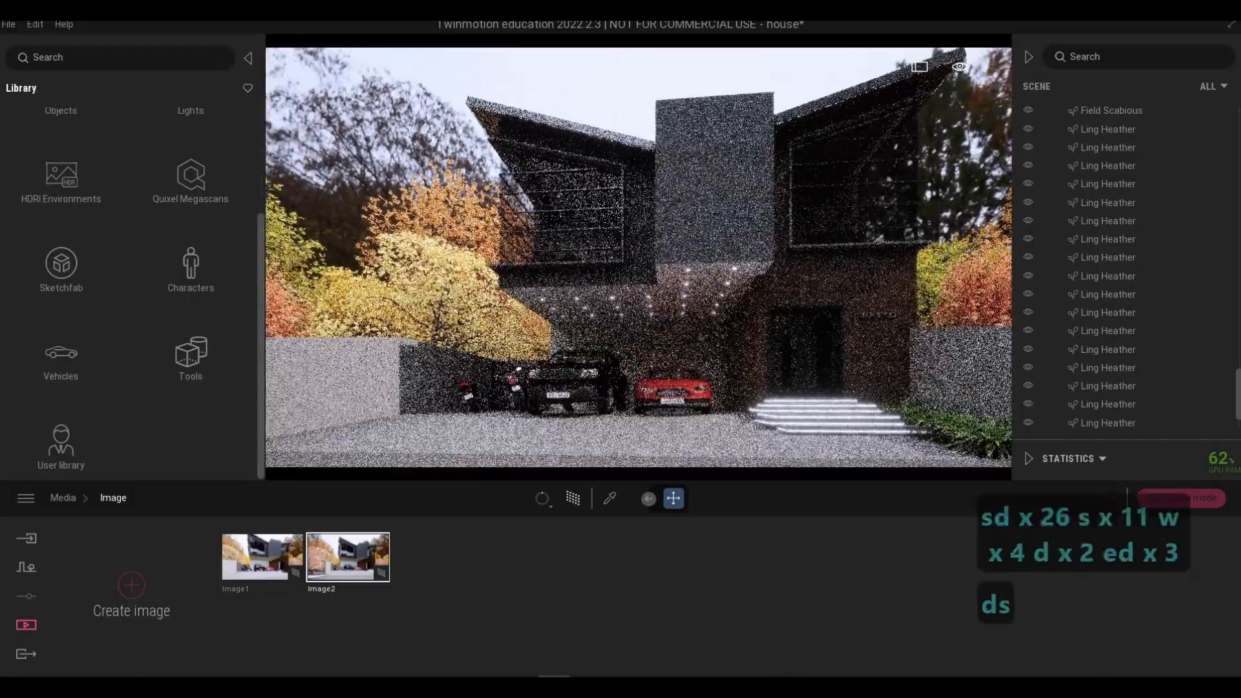
key(s)
key(a)
key(a)
key(d)
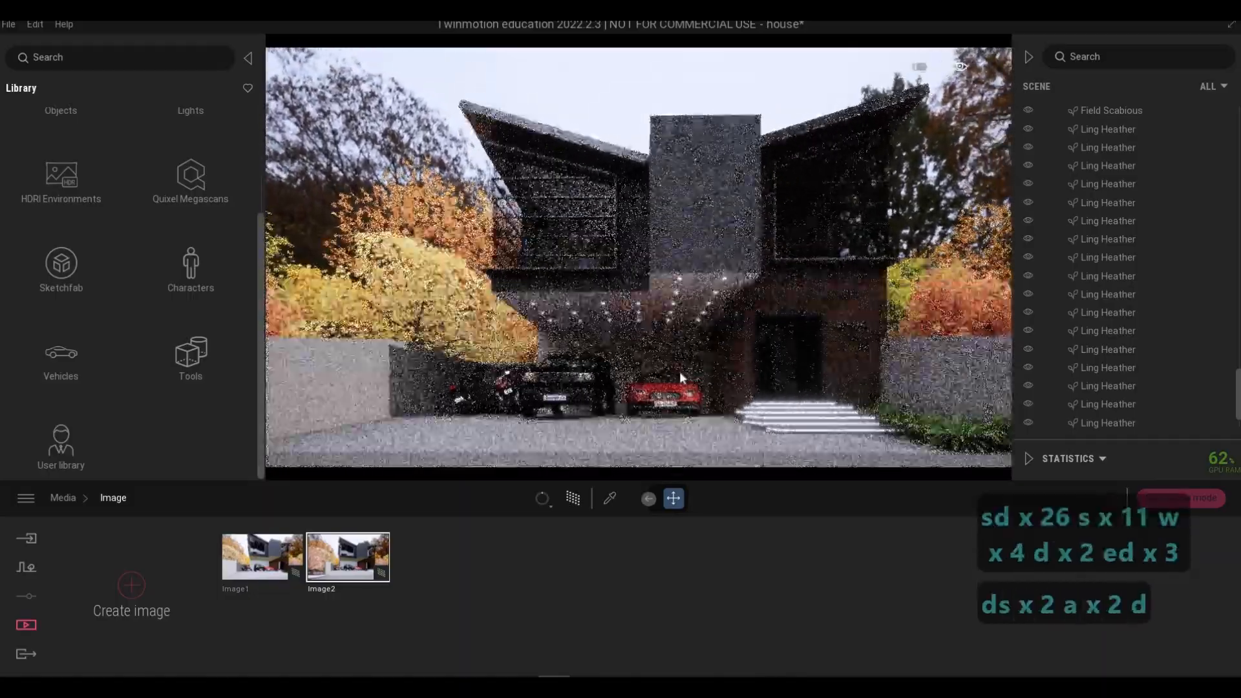
key(a)
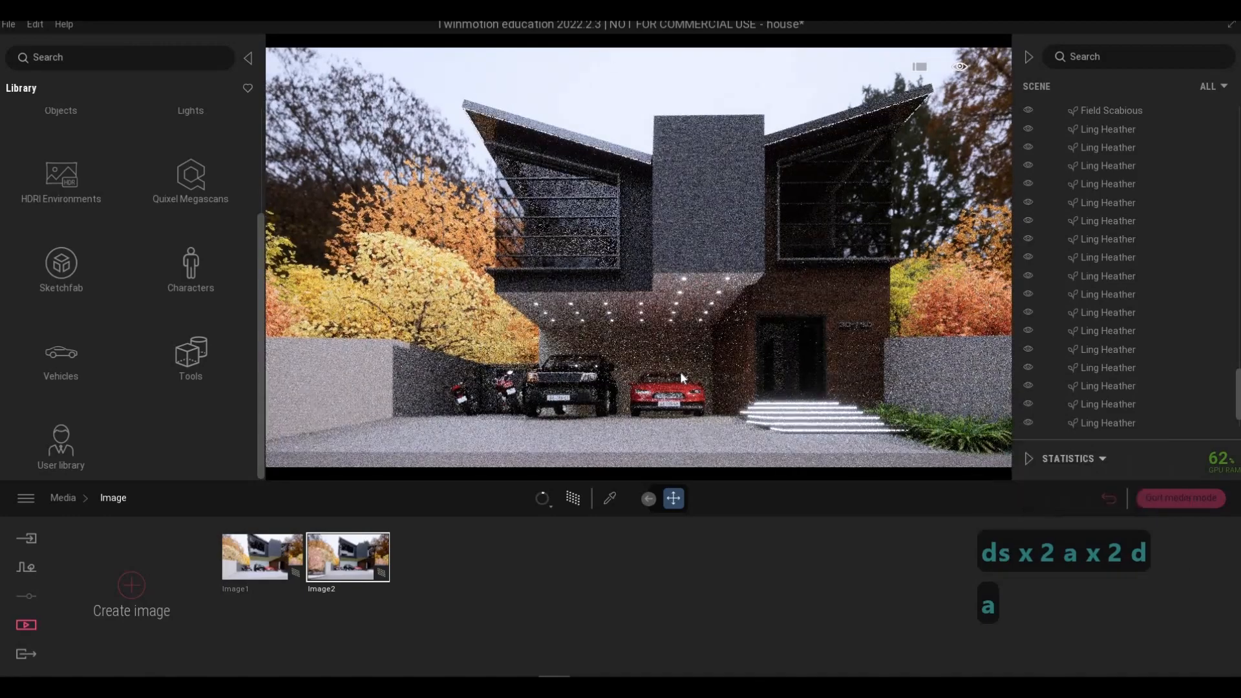
key(w)
key(s)
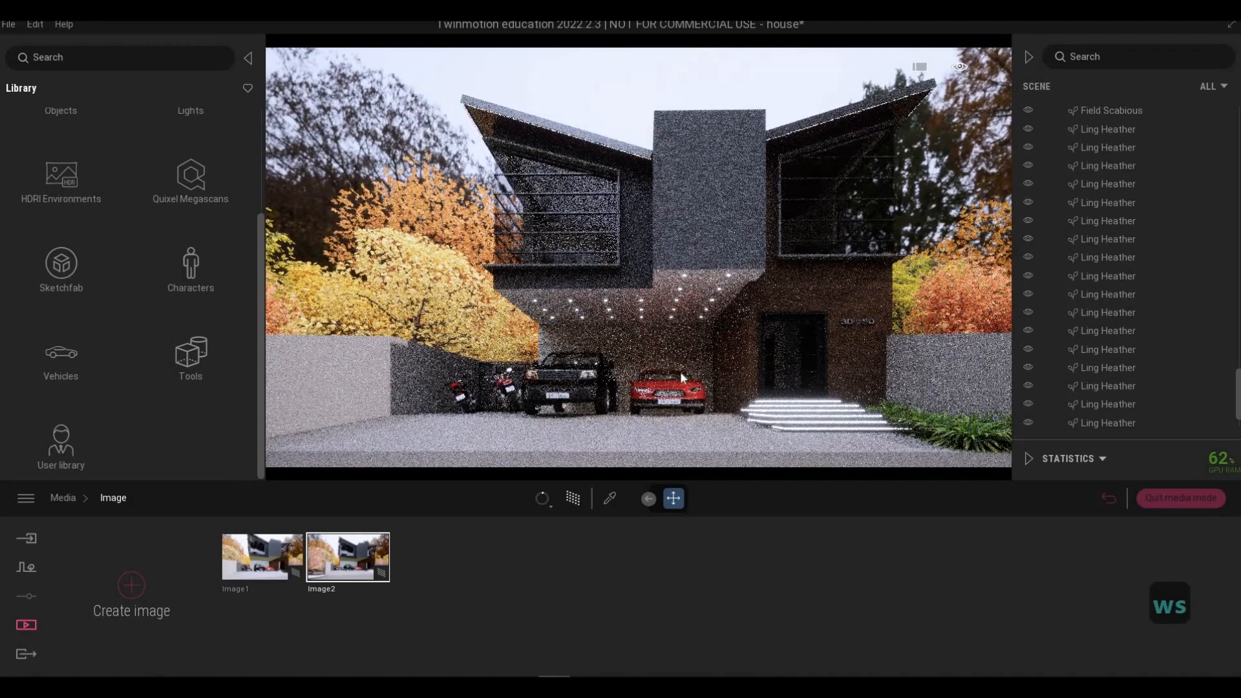
key(s)
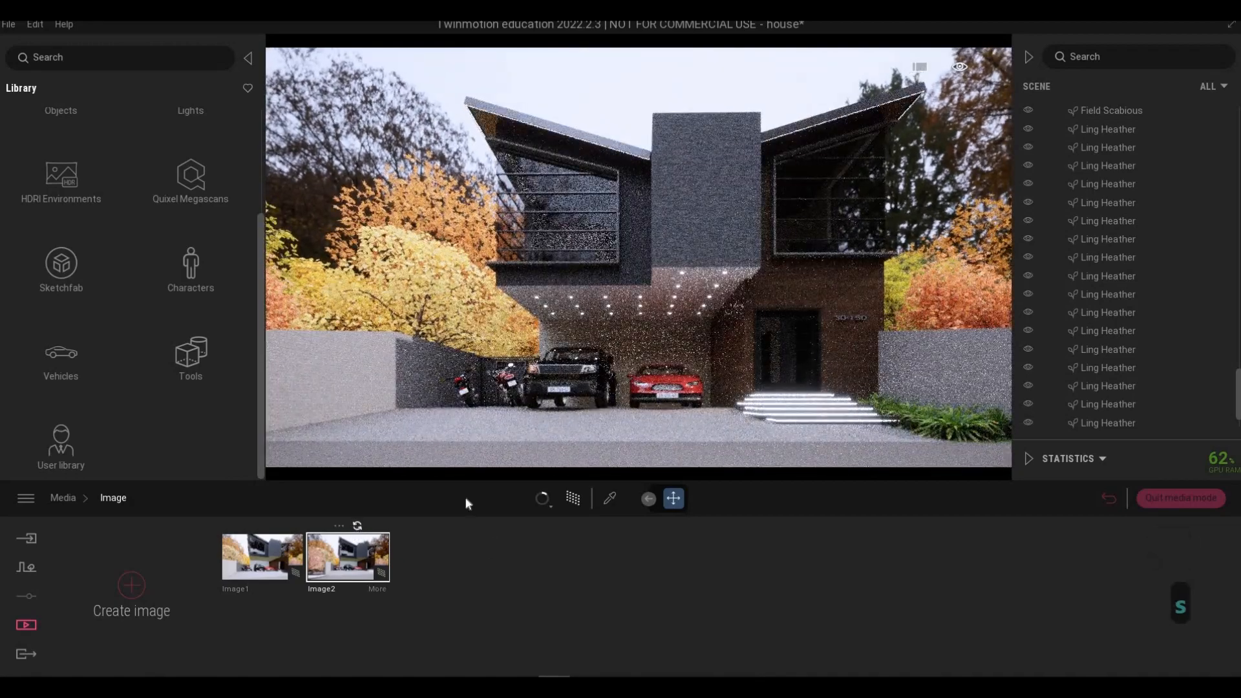
Frame the house from the entrance side, farther back with both wall ends and the trees in view, and create a third image.
key(d)
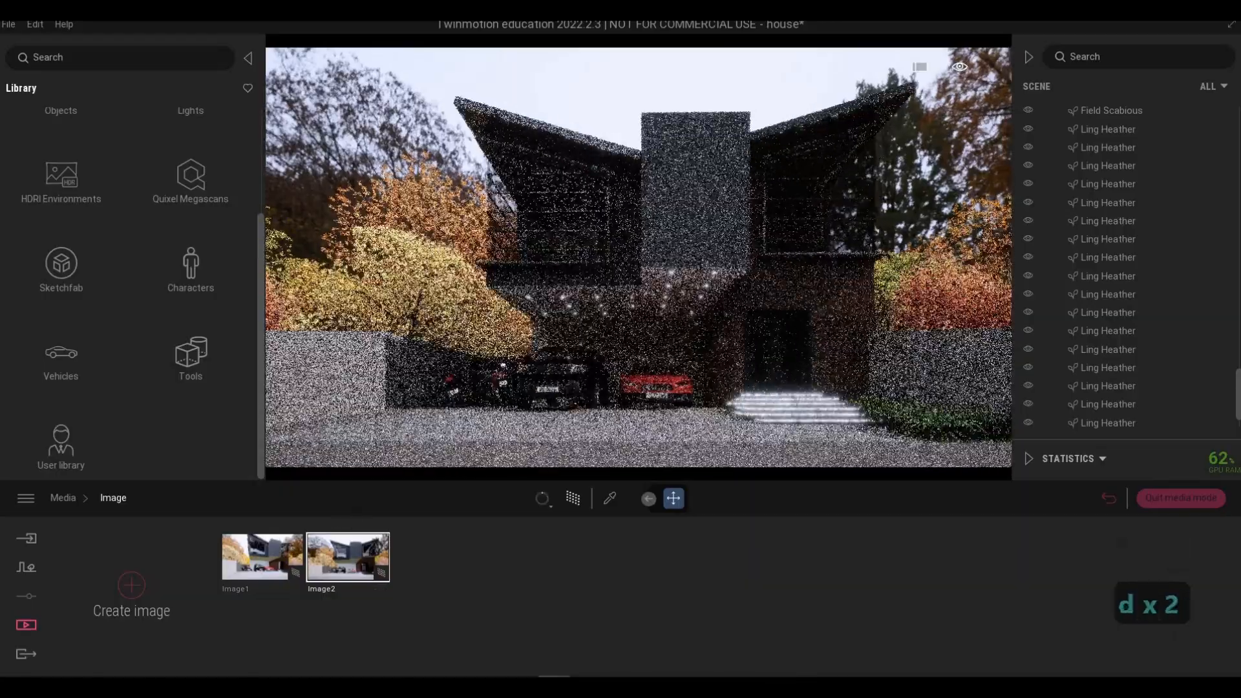
key(w)
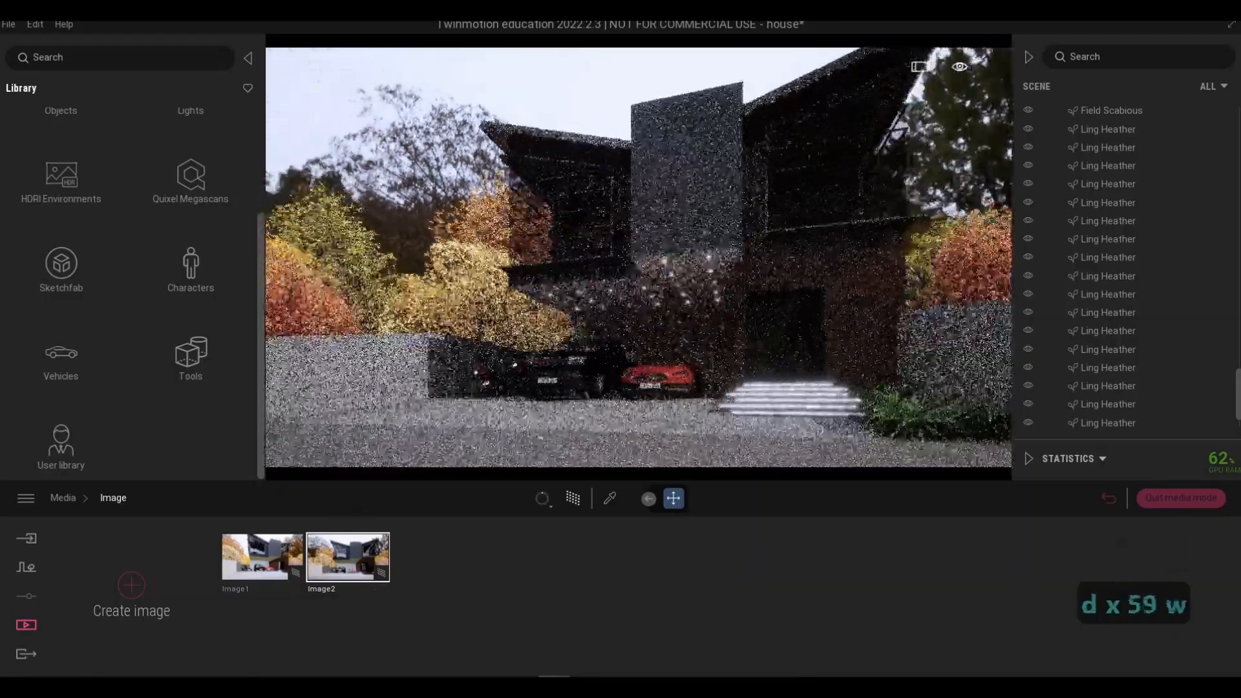
key(d)
key(e)
key(s)
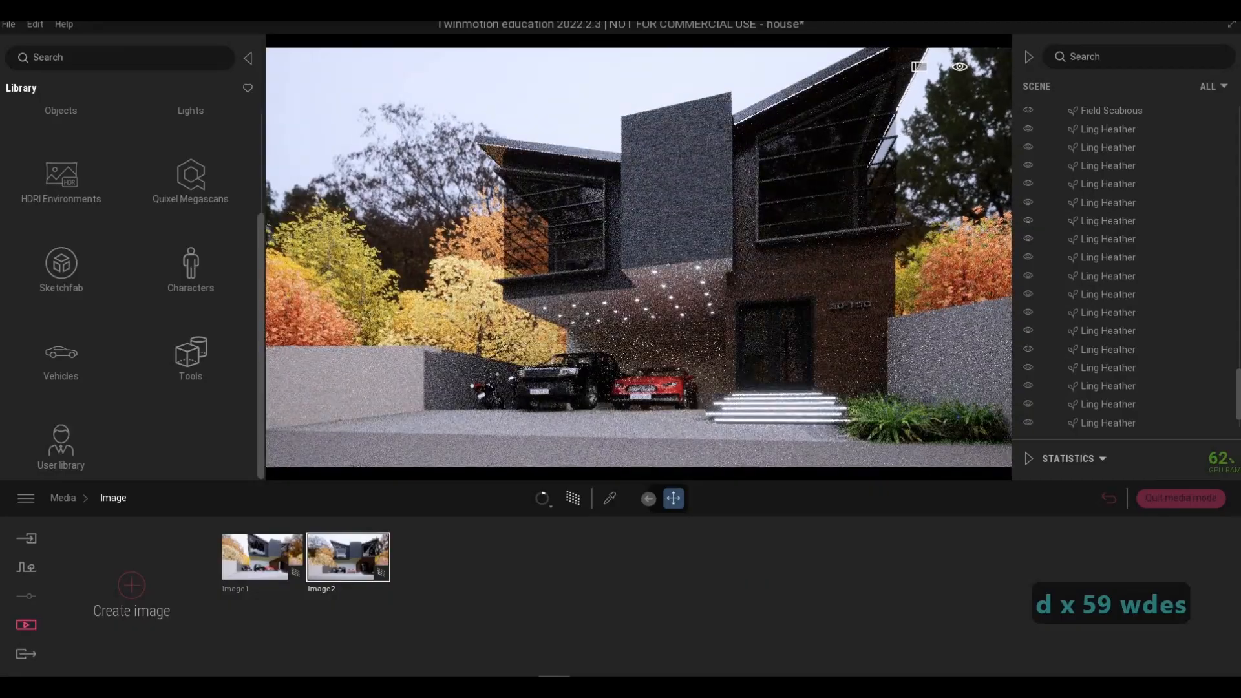
key(d)
key(s)
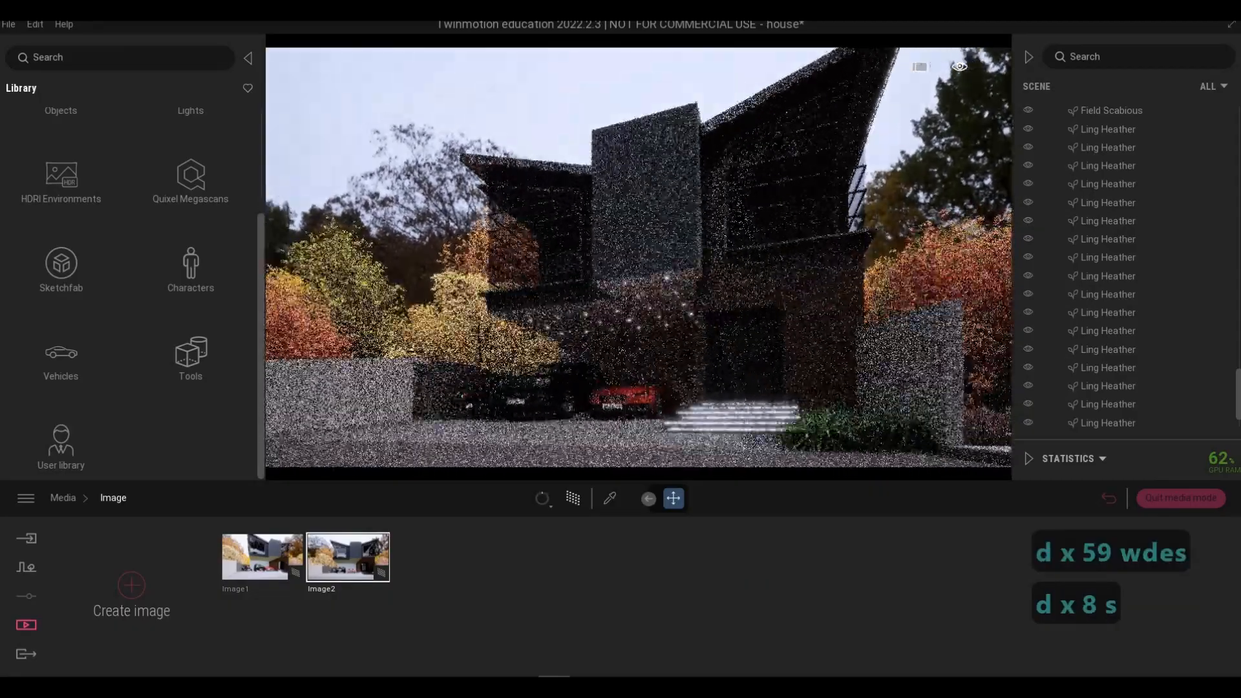
key(d)
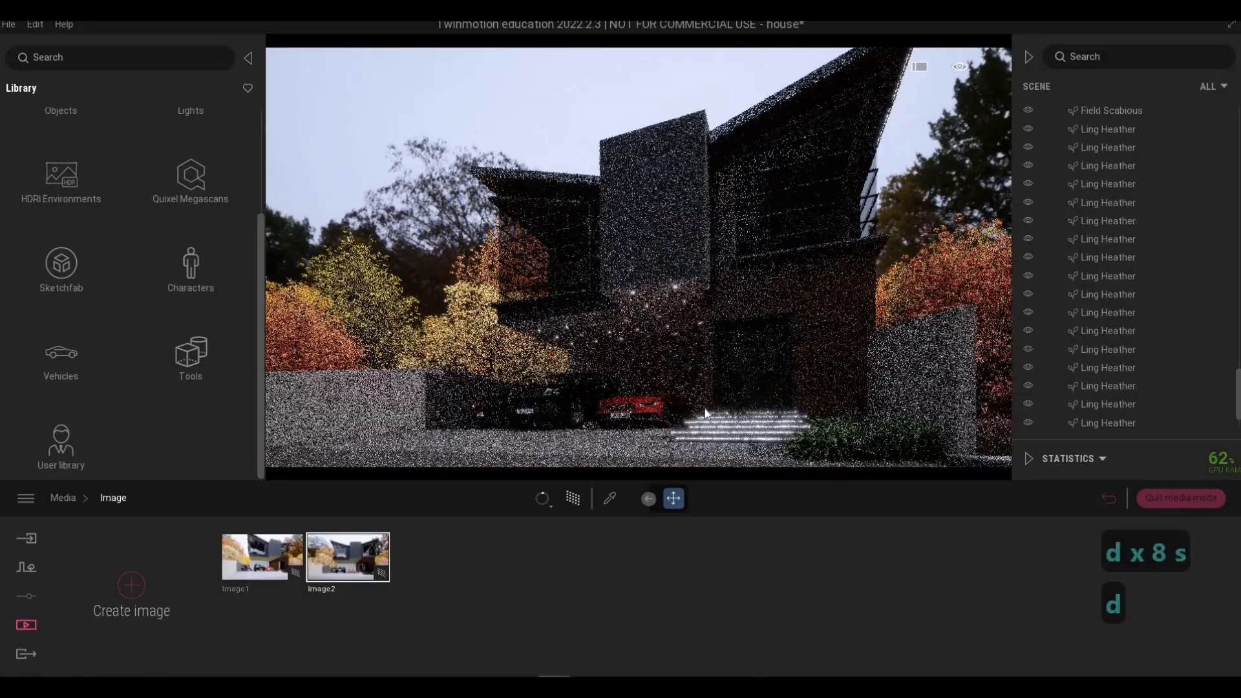
key(w)
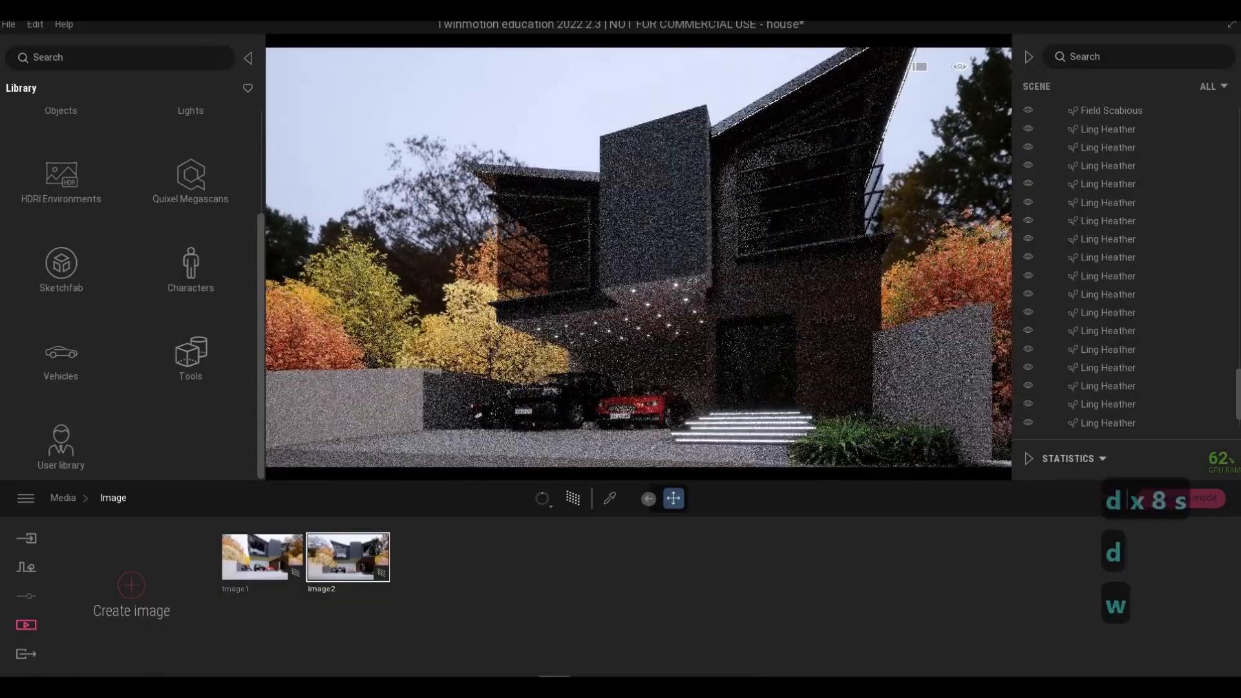
key(s)
key(d)
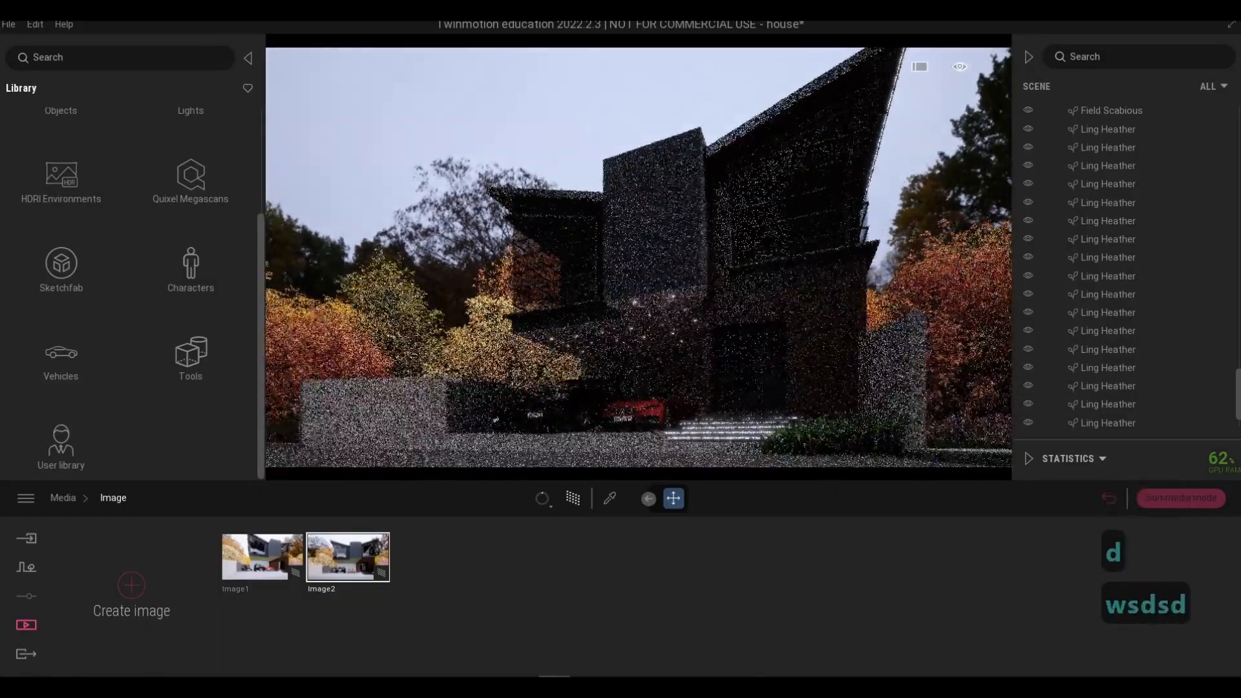
key(s)
key(q)
key(d)
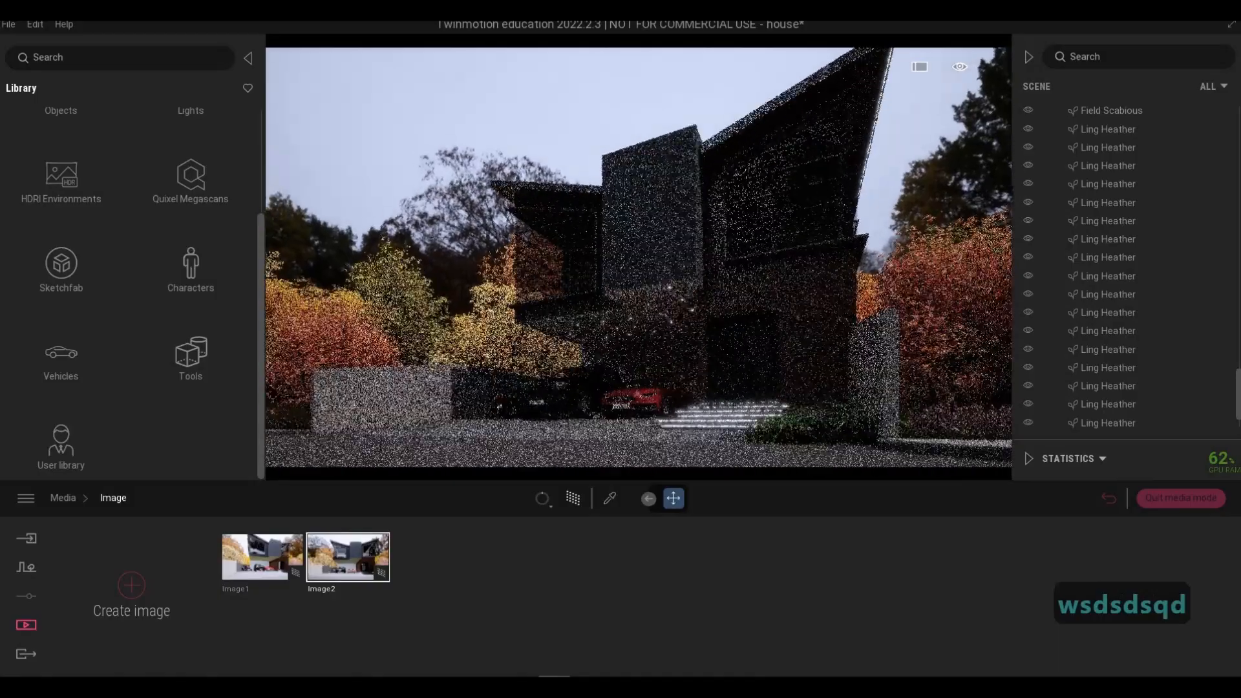
key(s)
key(s)
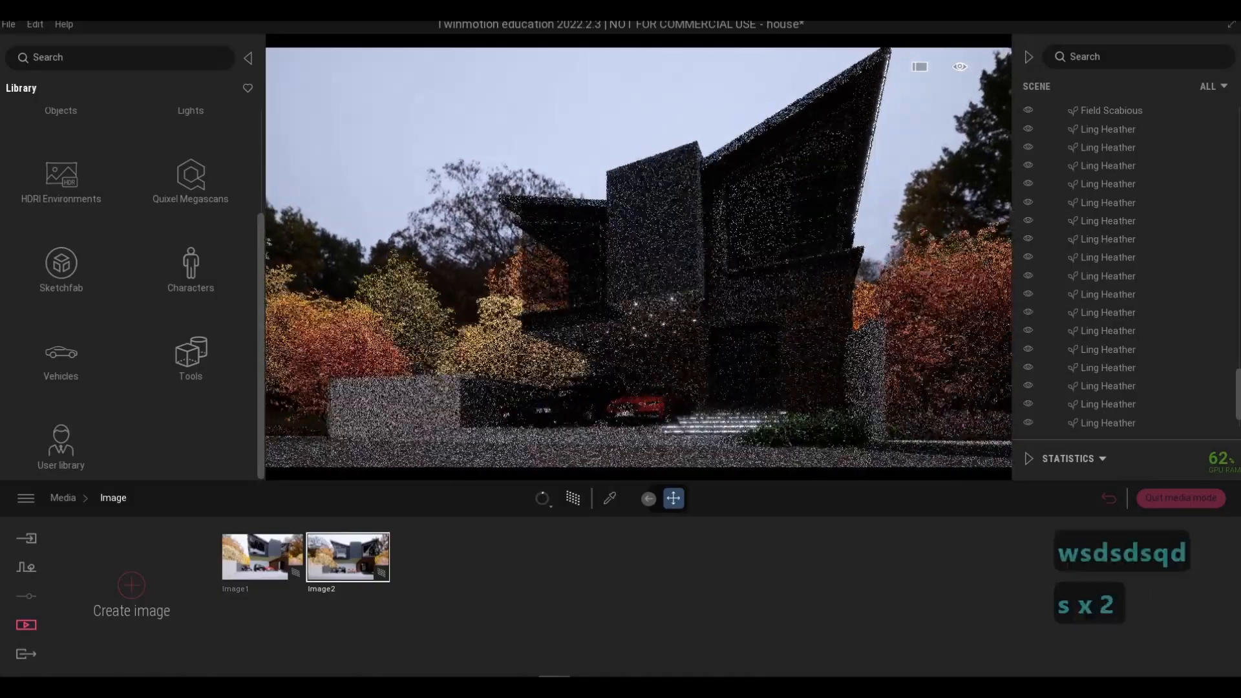
key(w)
key(q)
key(q)
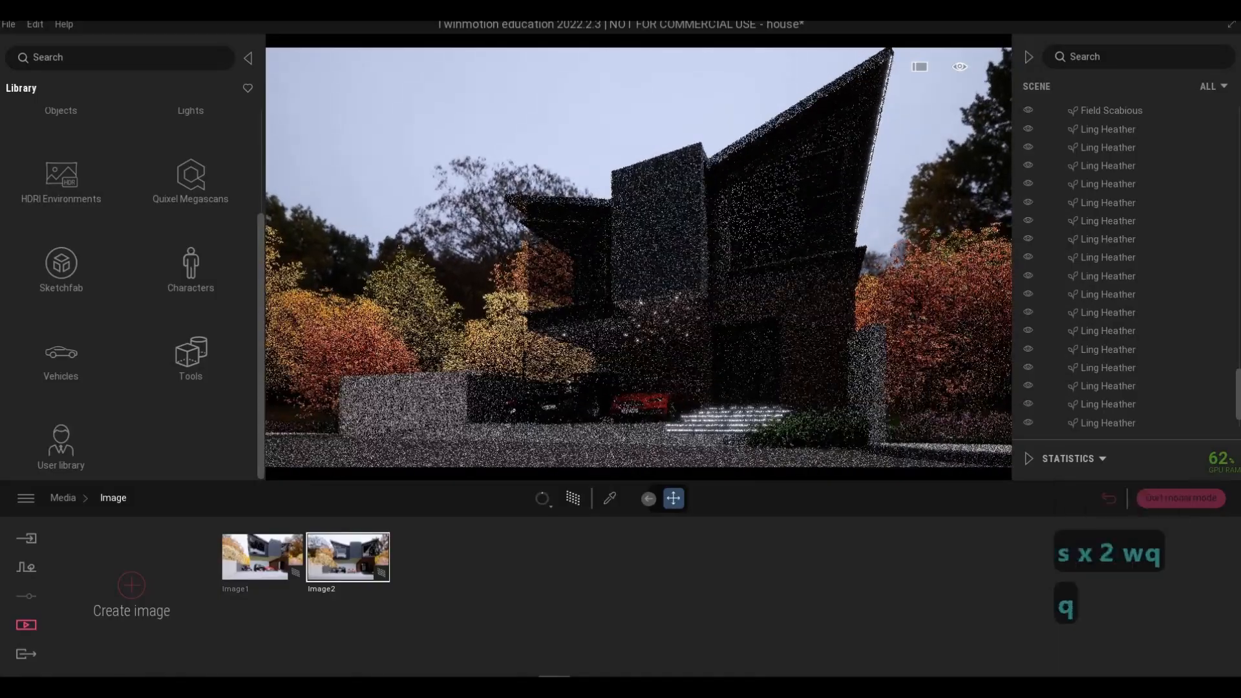
key(s)
key(q)
key(s)
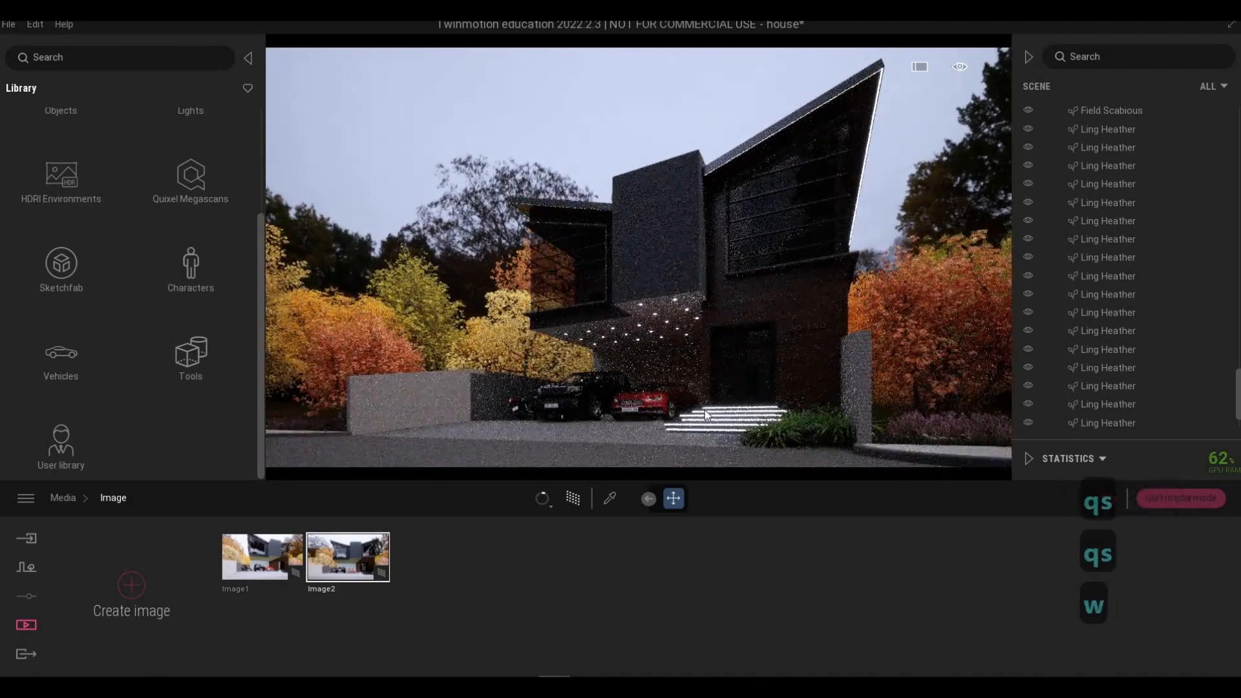
key(w)
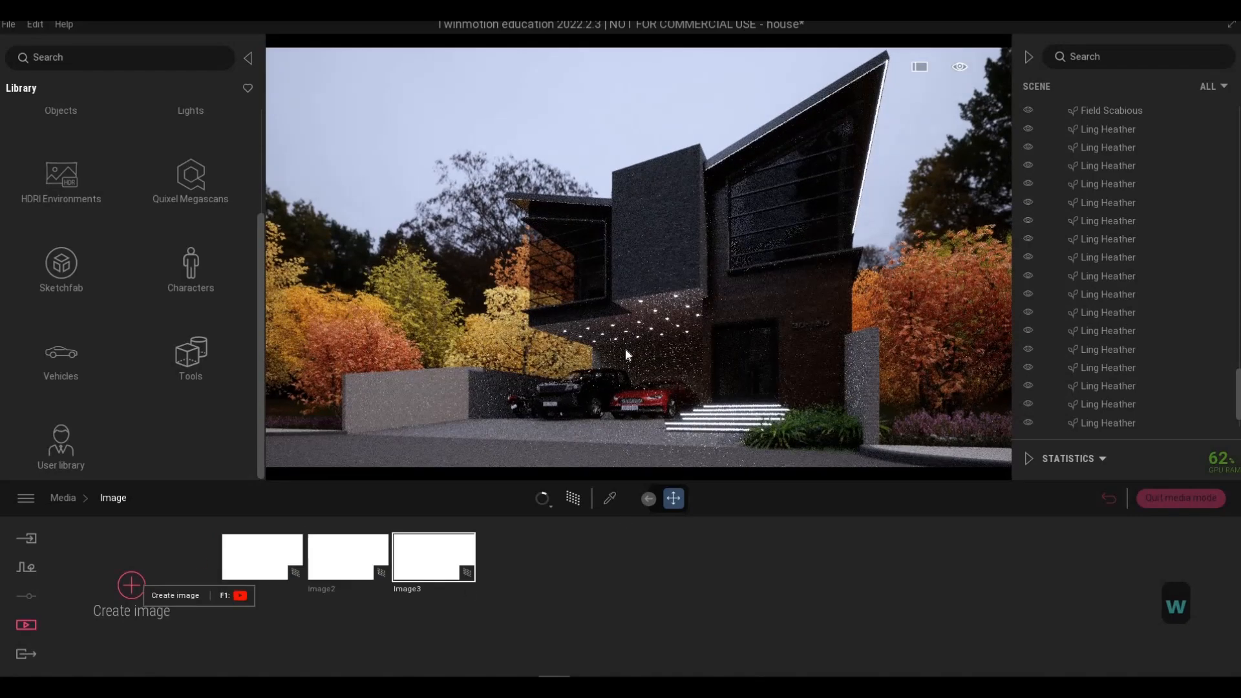
key(a)
key(a)
key(a)
key(a)
key(a)
key(a)
key(a)
key(a)
key(a)
key(a)
key(a)
key(a)
key(a)
key(a)
key(a)
key(a)
key(a)
key(a)
key(a)
key(a)
key(a)
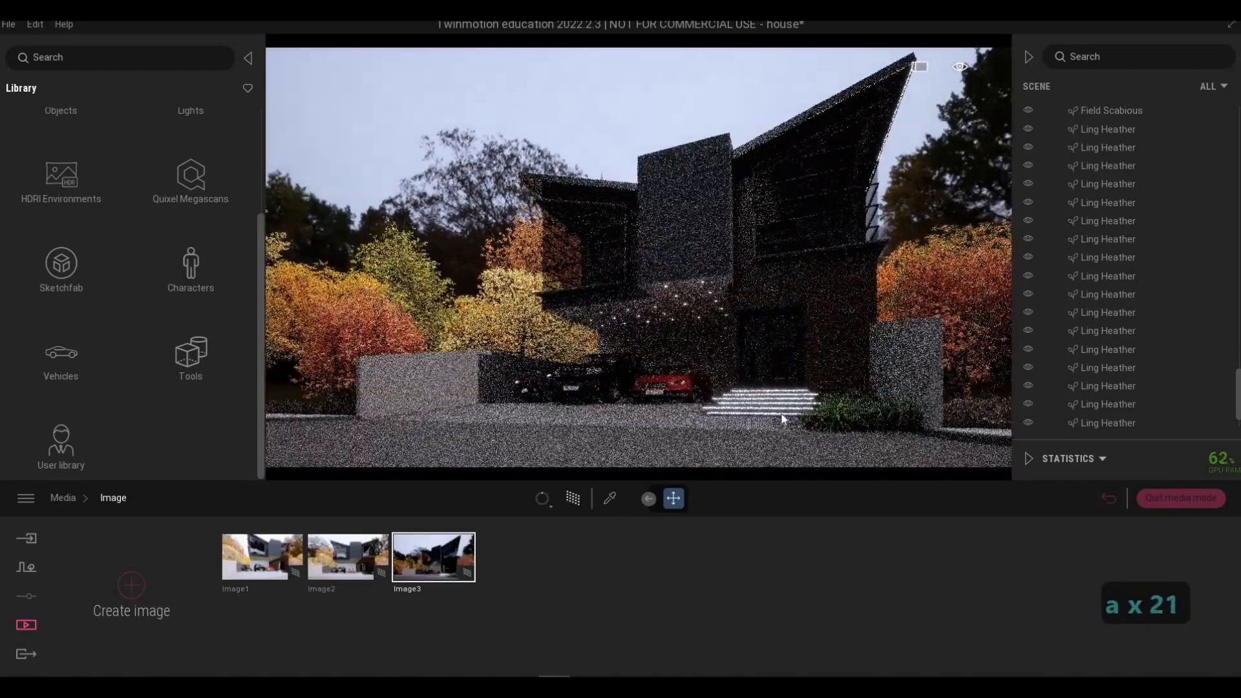
Recall the first image, pull its viewpoint back to include the whole boundary wall end and curb, and update the image.
click(271, 560)
key(s)
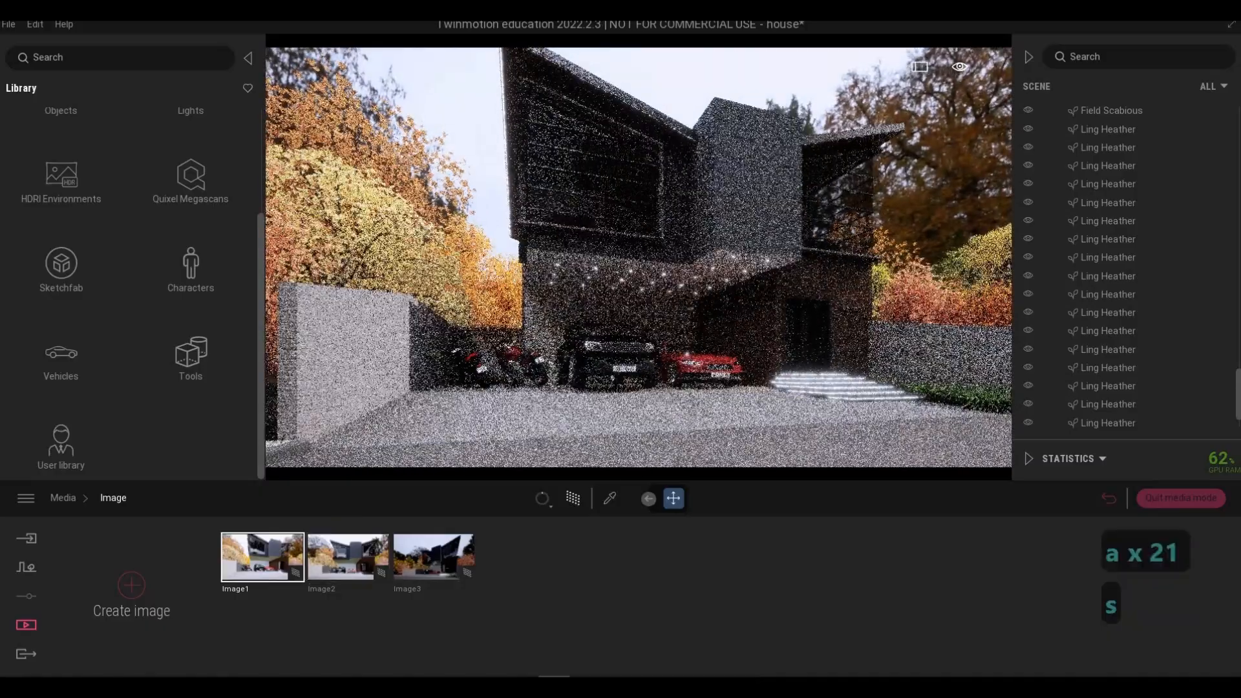
key(s)
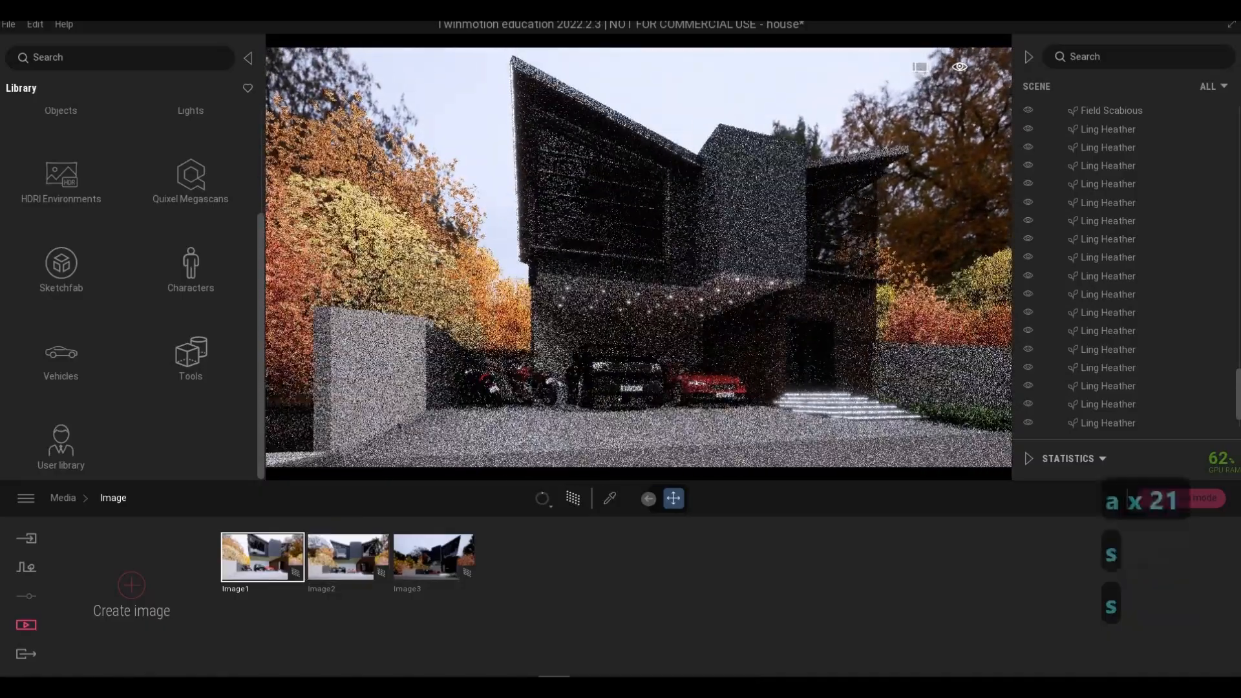
key(d)
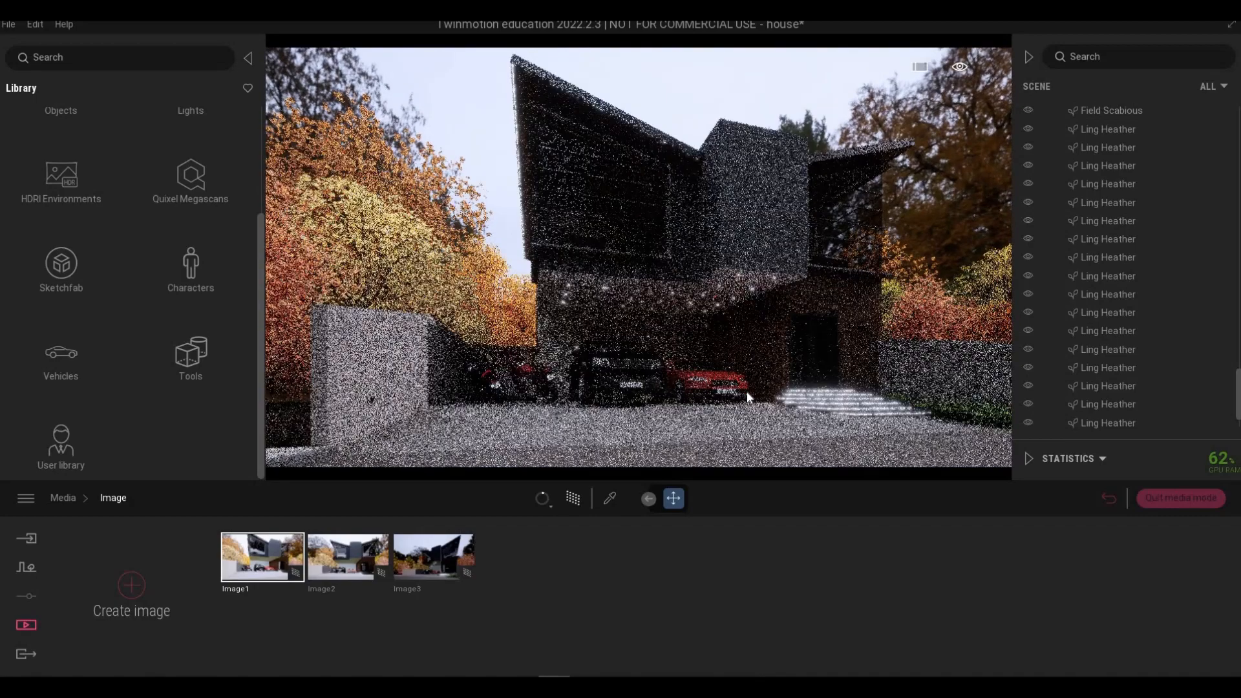
key(q)
key(s)
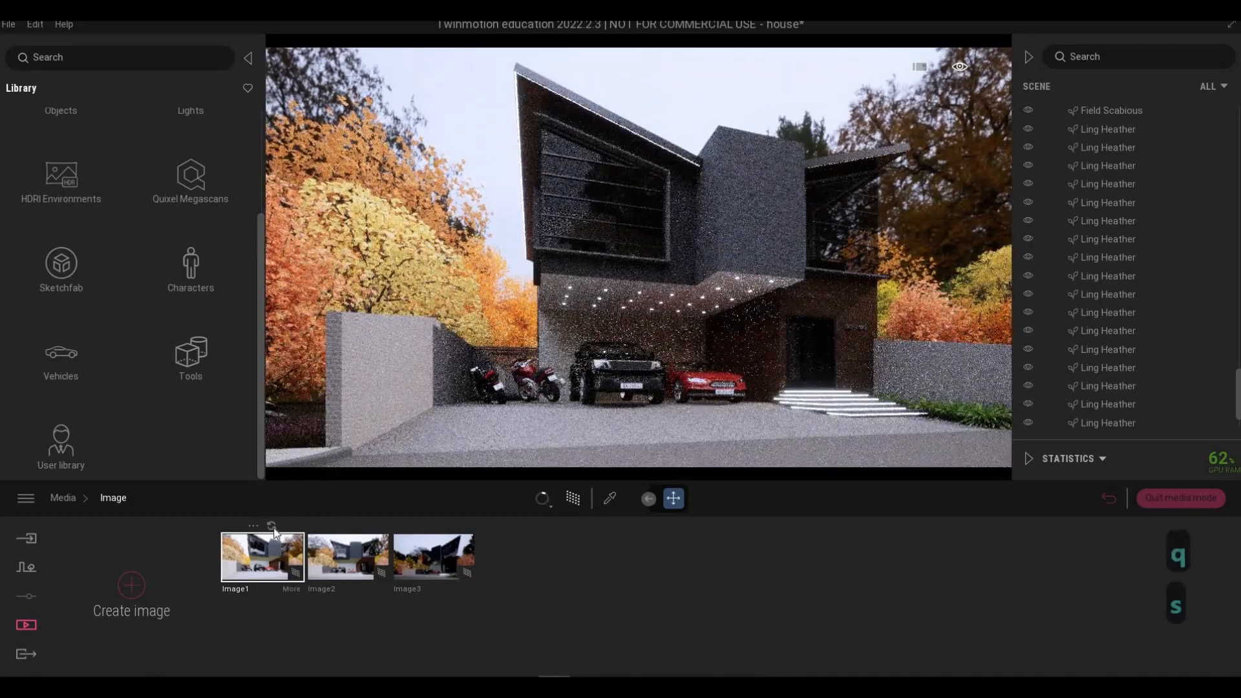
Review the second and third saved images of the house front one after the other.
click(346, 564)
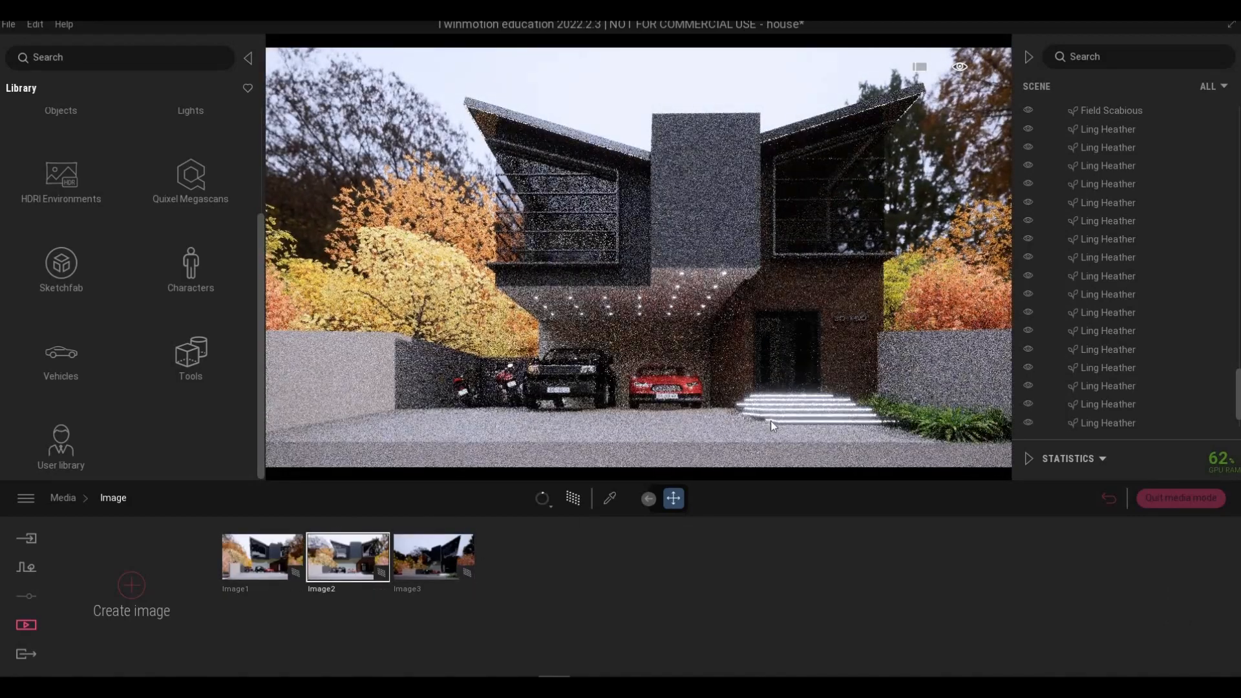
right_drag(680, 383, 685, 381)
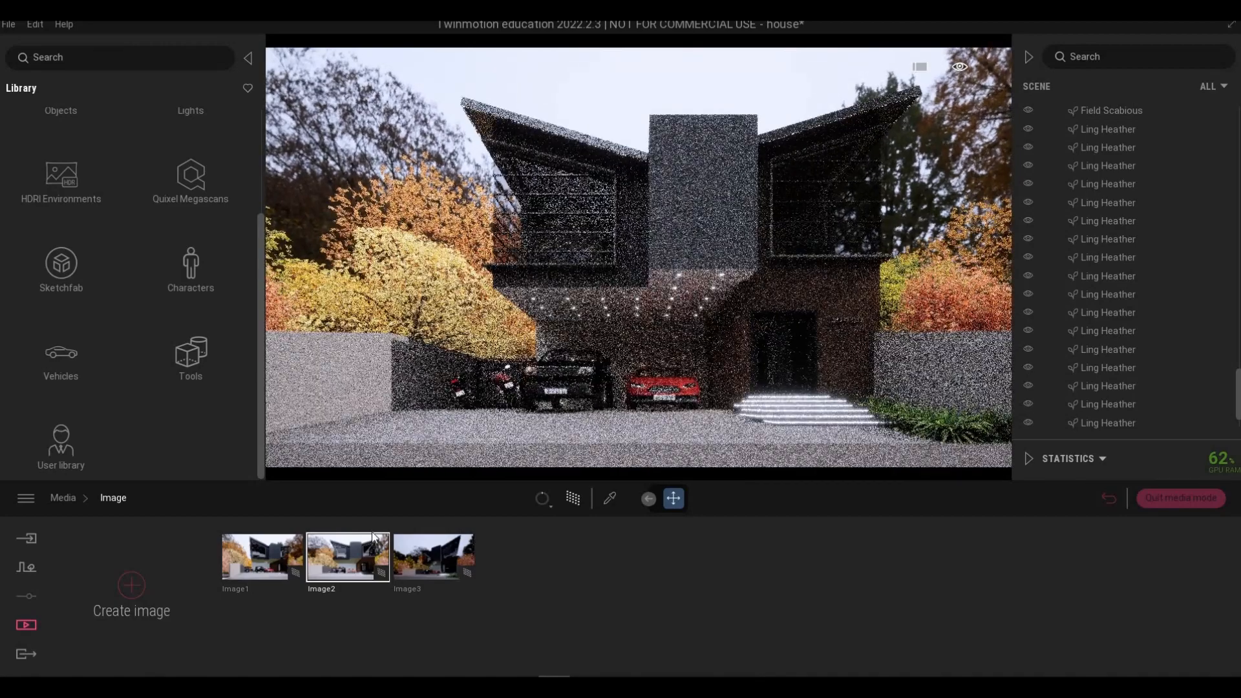
click(434, 561)
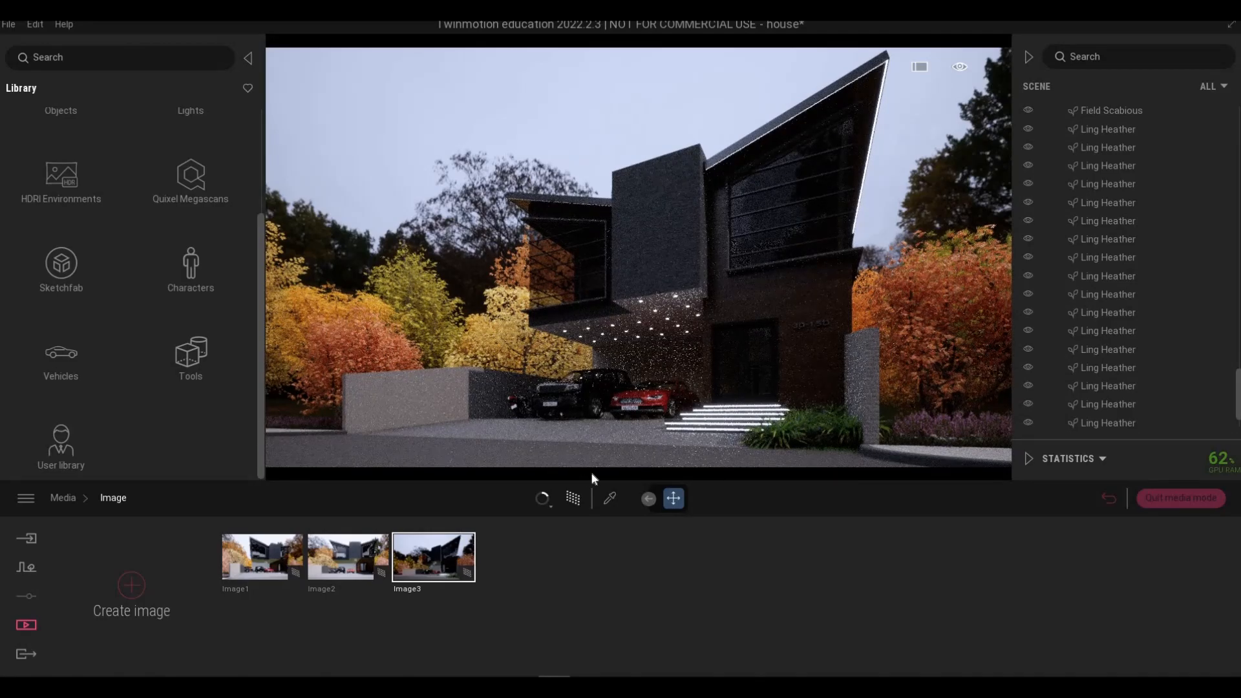
Pull the viewpoint back across the street until the house faces nearly head-on behind the roadside flowers.
key(a)
key(s)
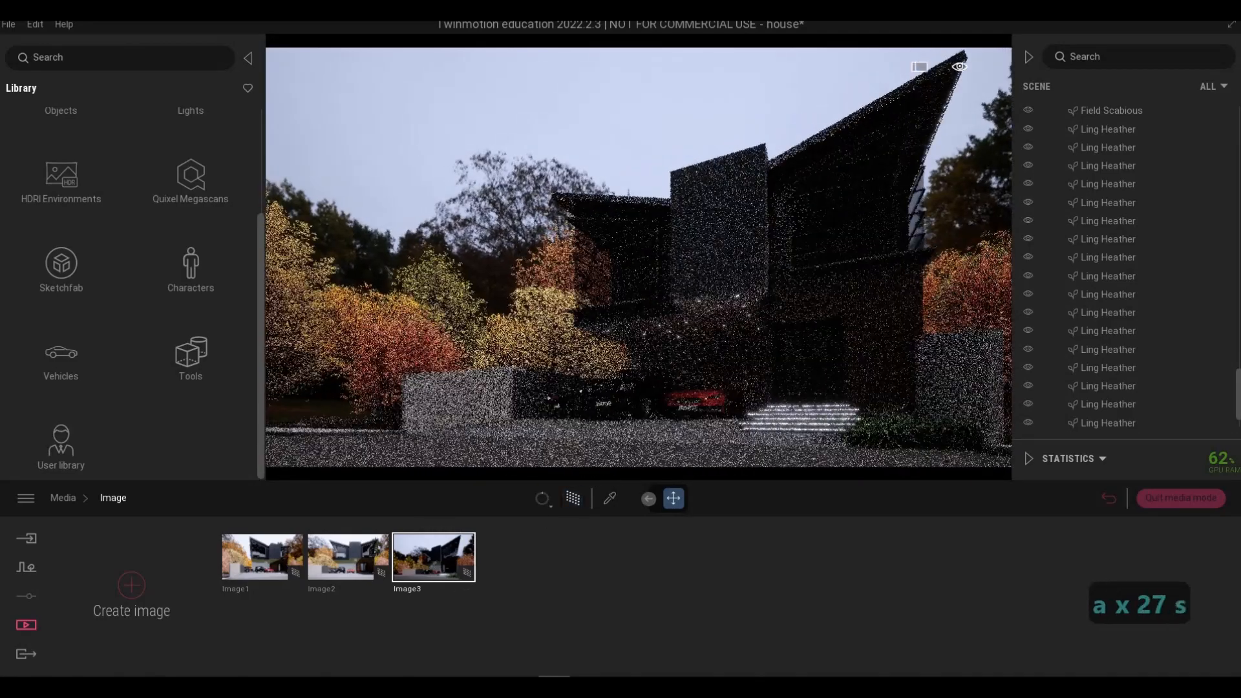
key(s)
key(a)
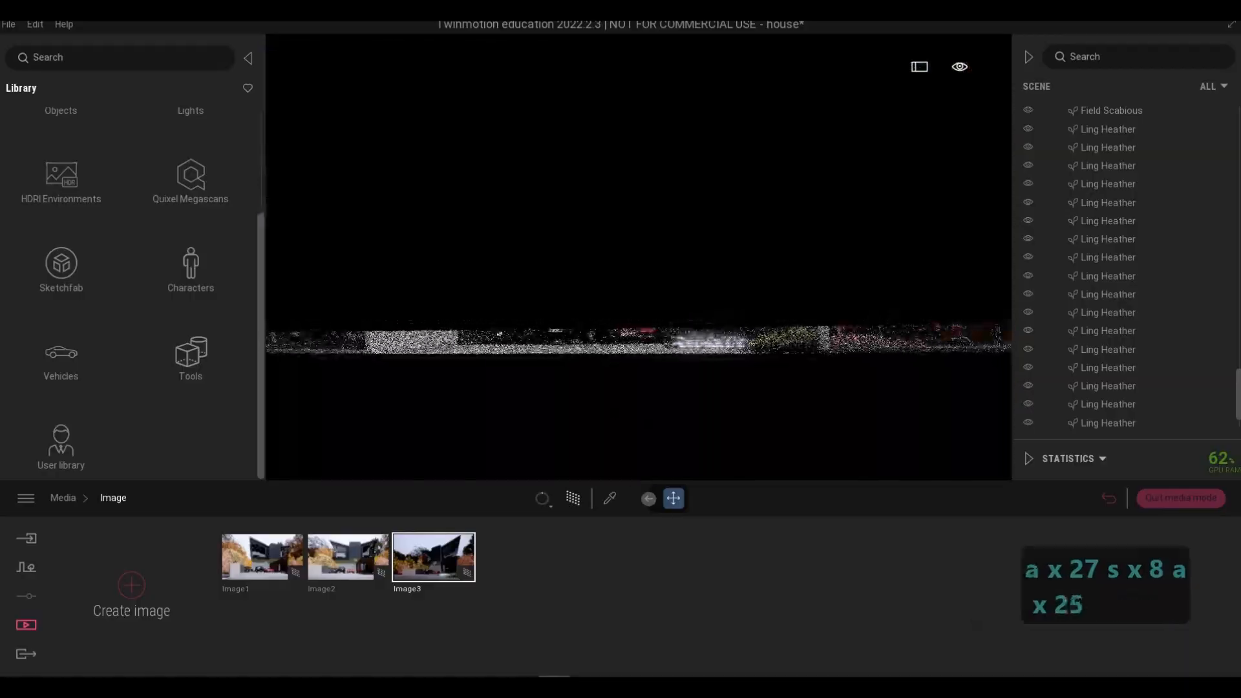
key(q)
key(a)
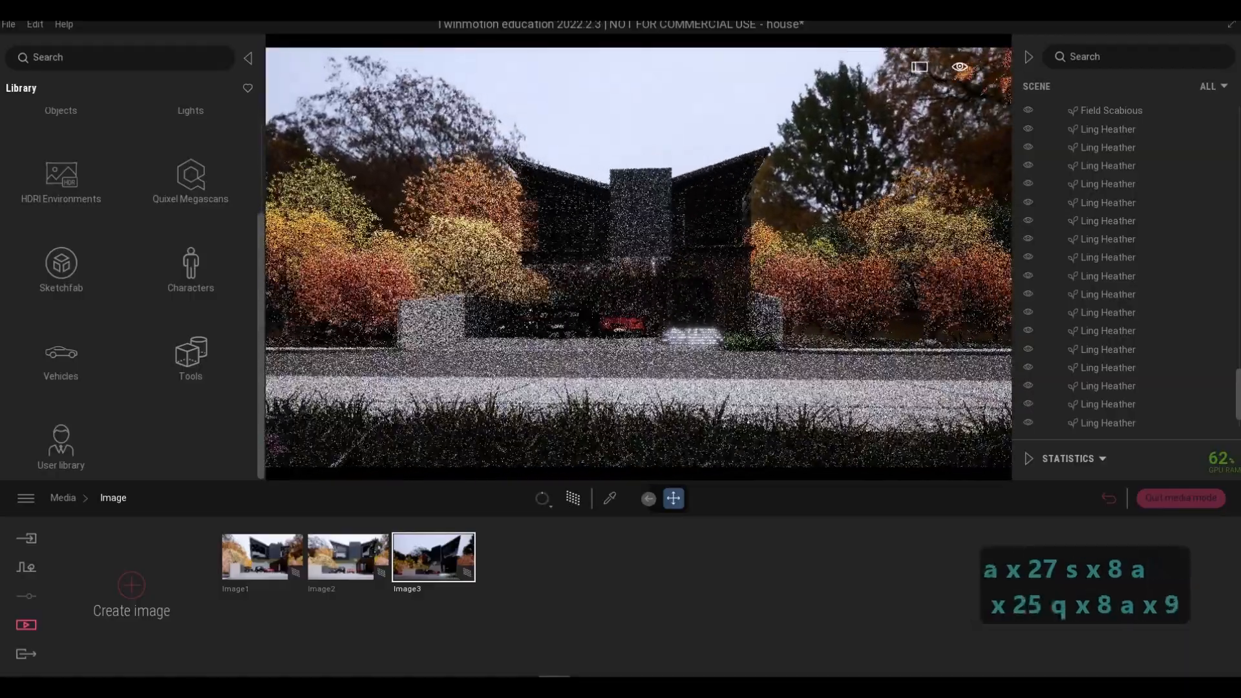
key(a)
key(a)
key(s)
key(q)
key(s)
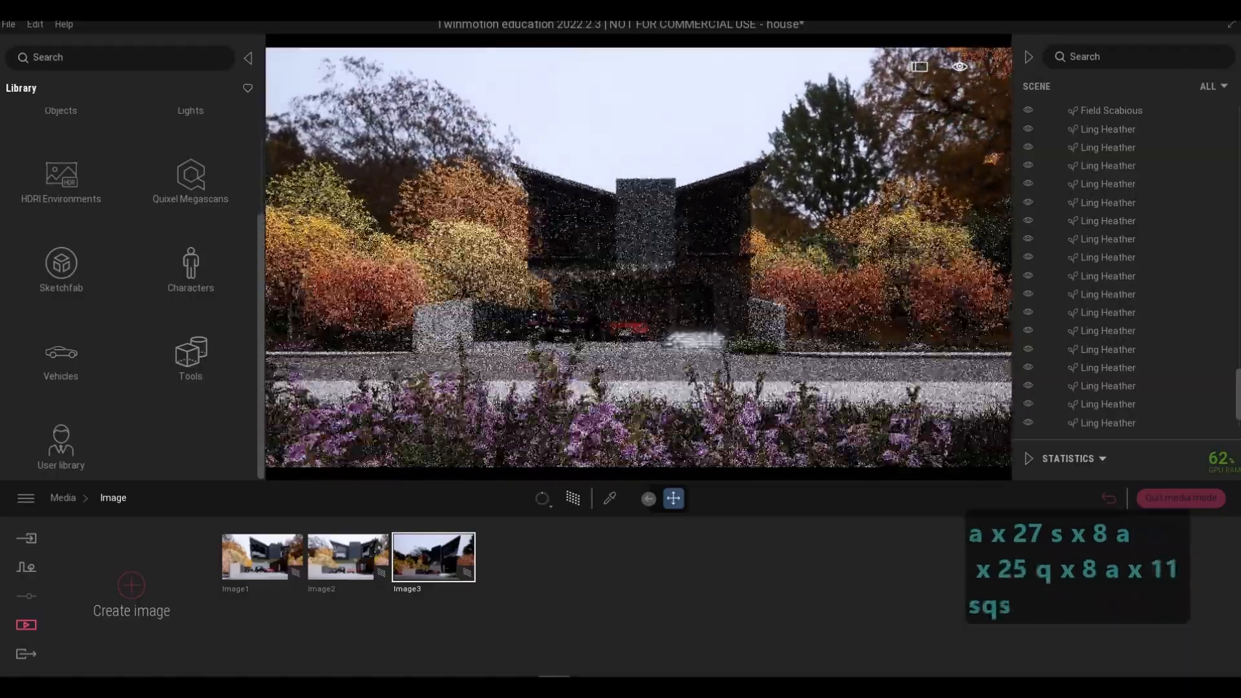
key(q)
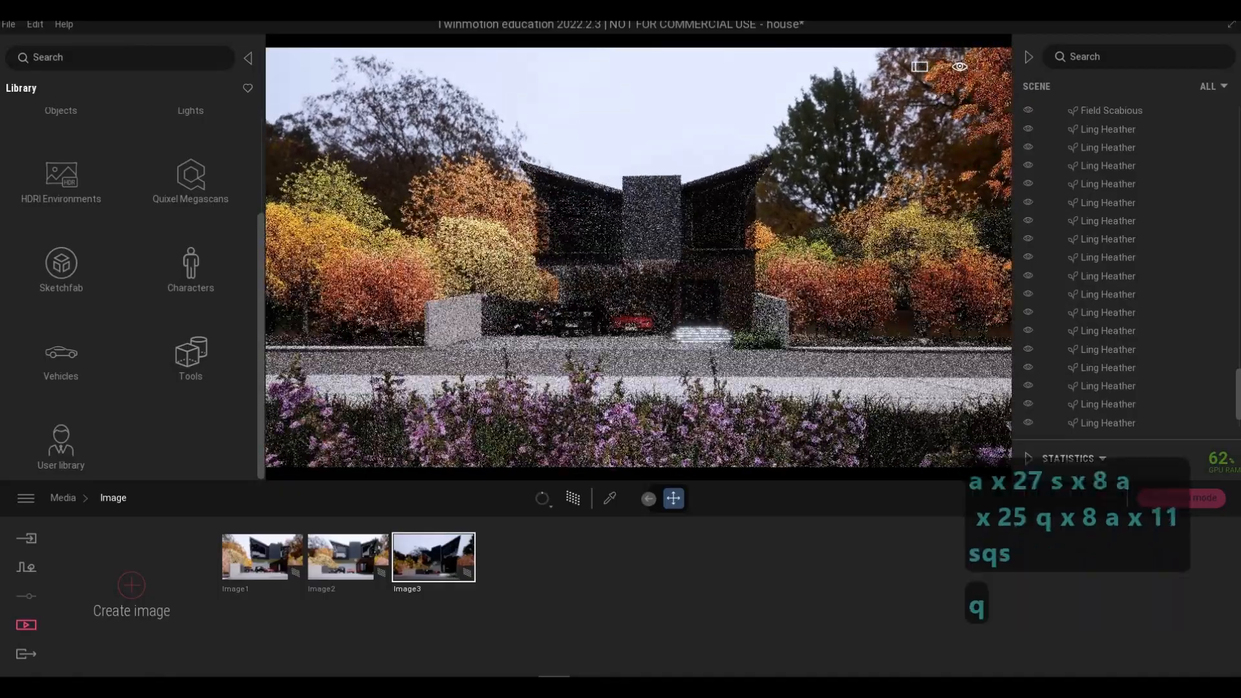
Shift the viewpoint forward and sideways along the verge so mostly grass lies in front of the head-on house.
key(a)
key(w)
key(a)
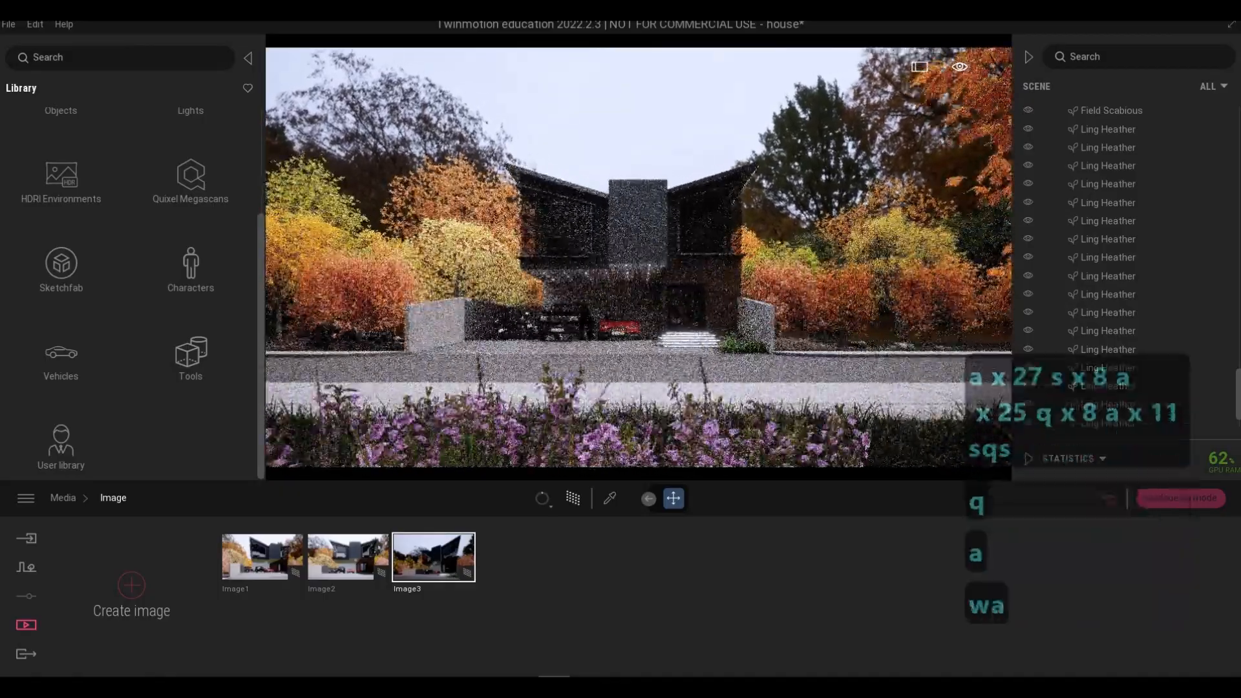
key(a)
key(w)
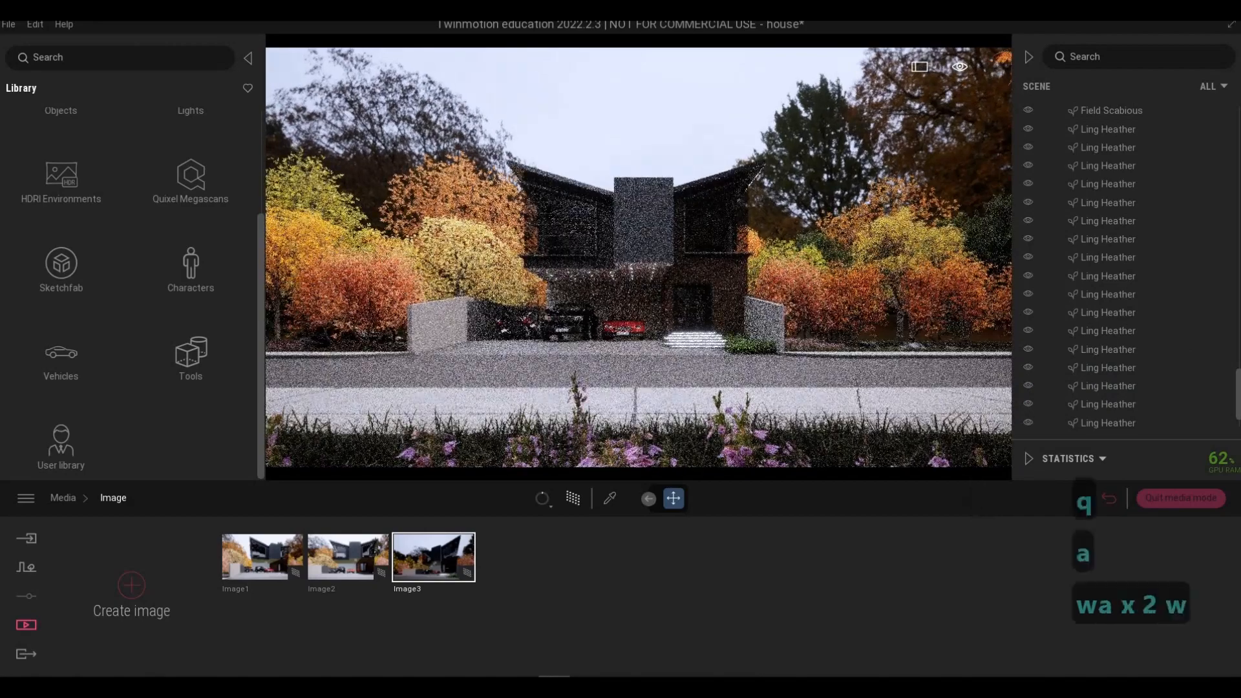
key(a)
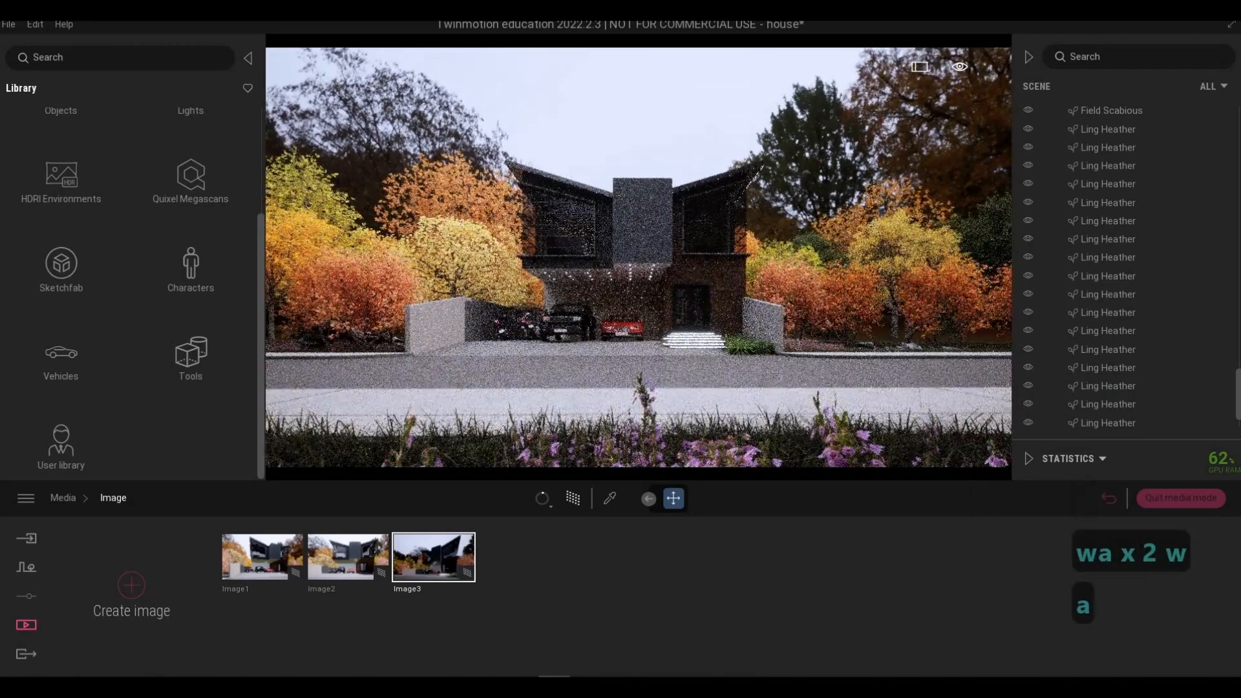
key(a)
key(a)
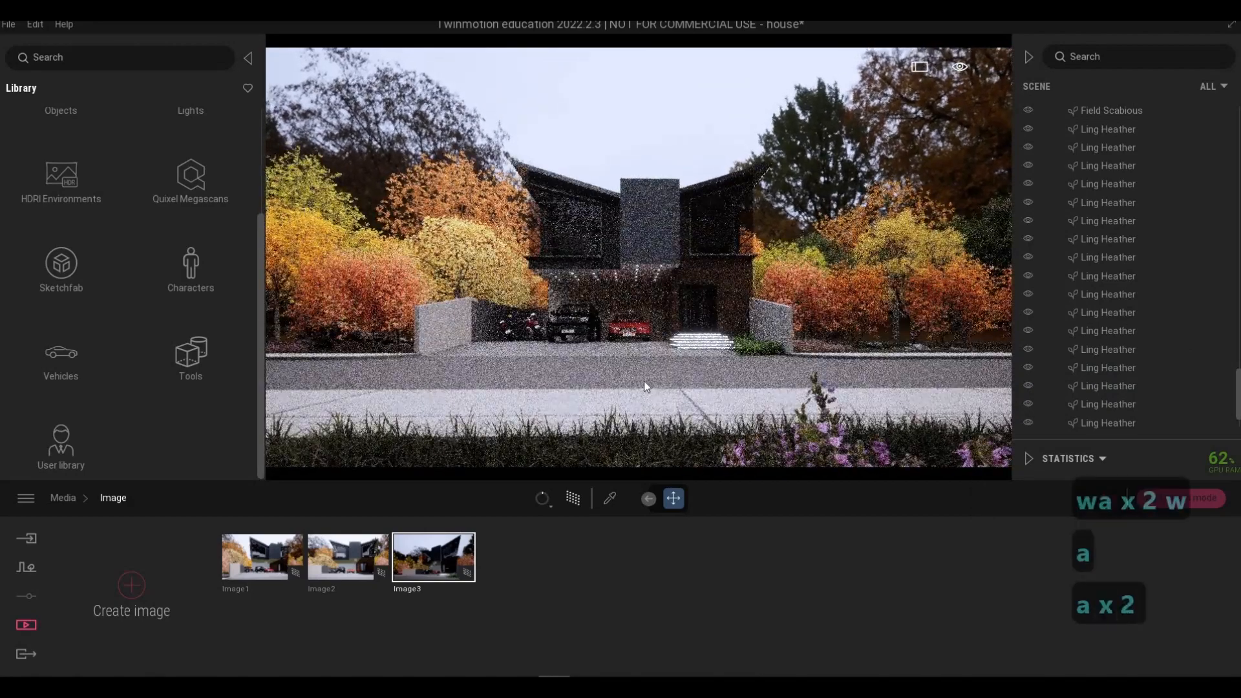
key(a)
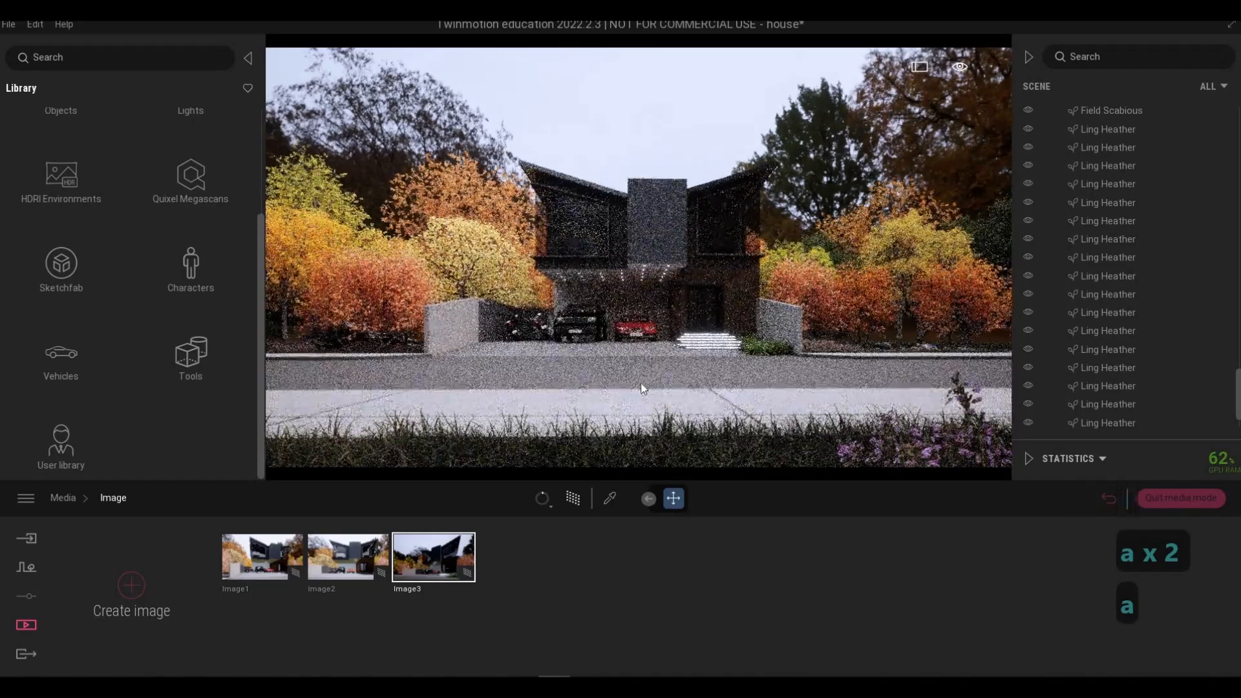
Back up behind the roadside planting and move the foreground Ling Heather clump closer to the street and its neighbouring clump.
key(s)
key(s)
key(q)
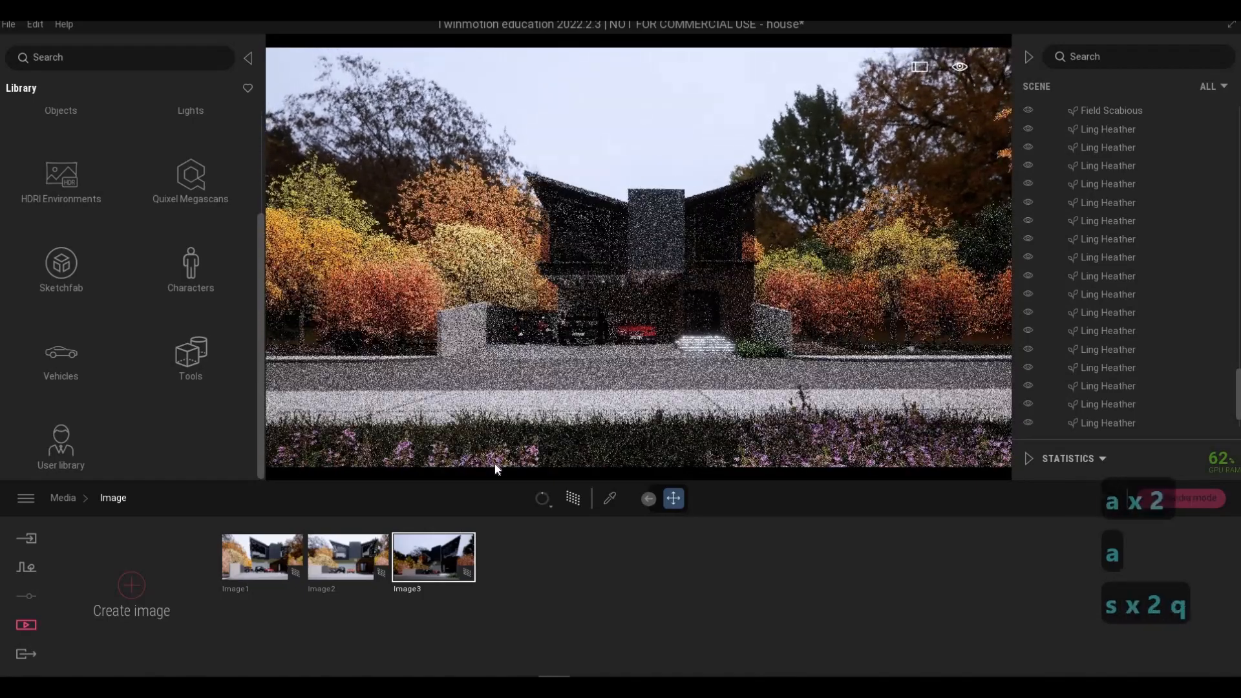
key(s)
key(s)
key(s)
key(s)
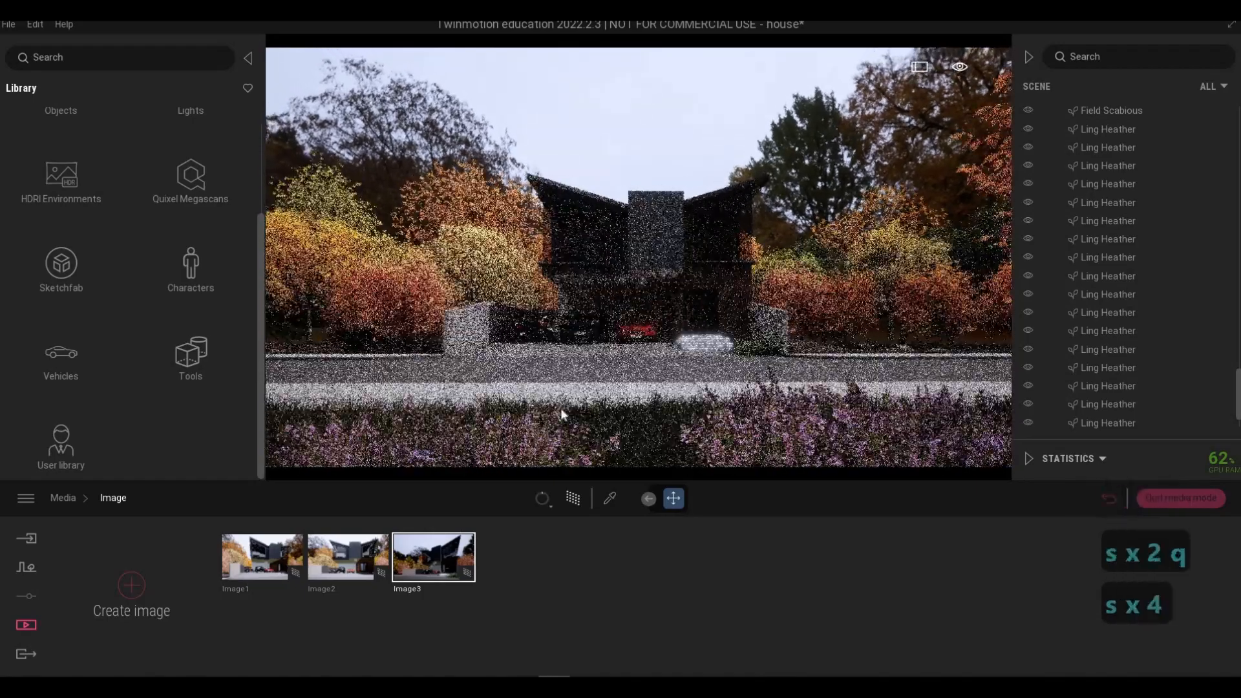
click(514, 445)
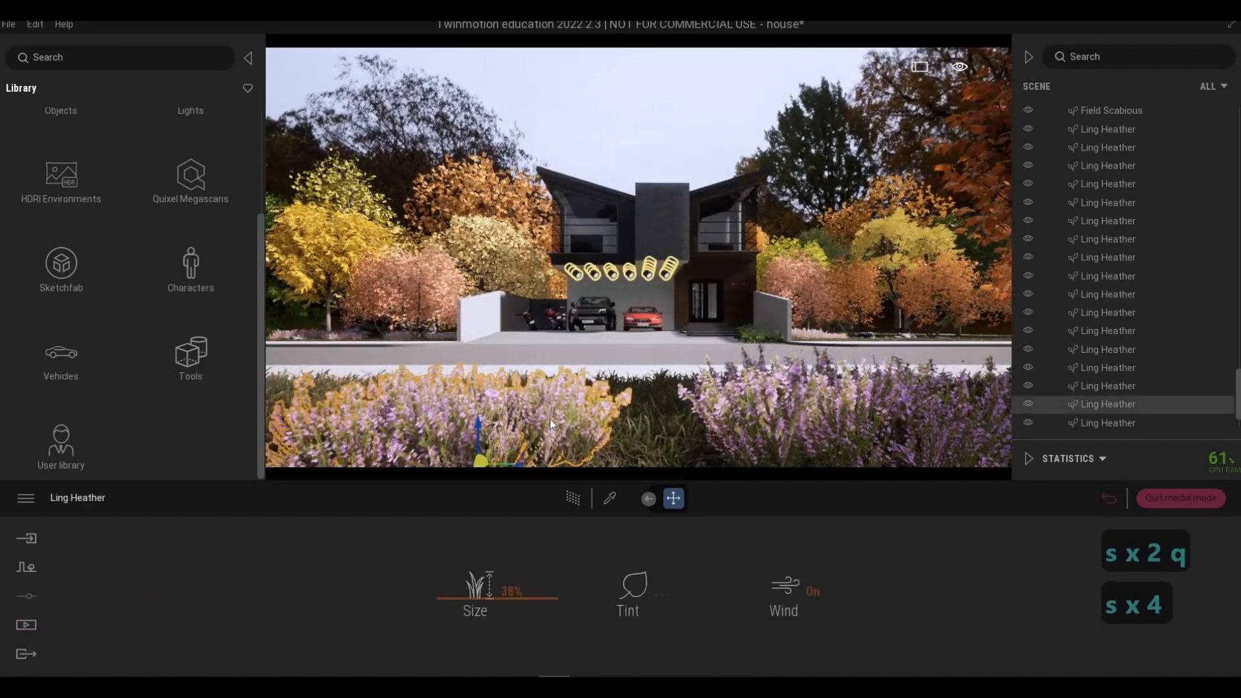
scroll(550, 419, up, 3)
drag(587, 384, 604, 378)
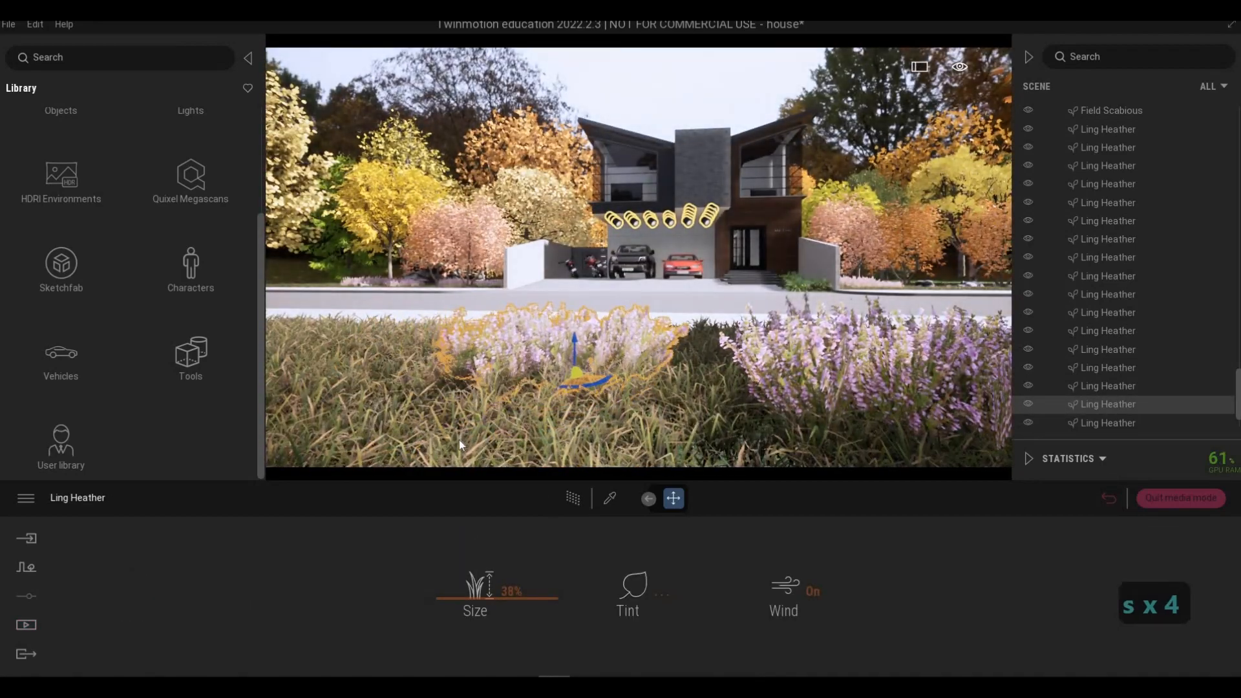
Return to the saved images, recall the third image, and pull its viewpoint back across the street to the grassy verge.
click(26, 625)
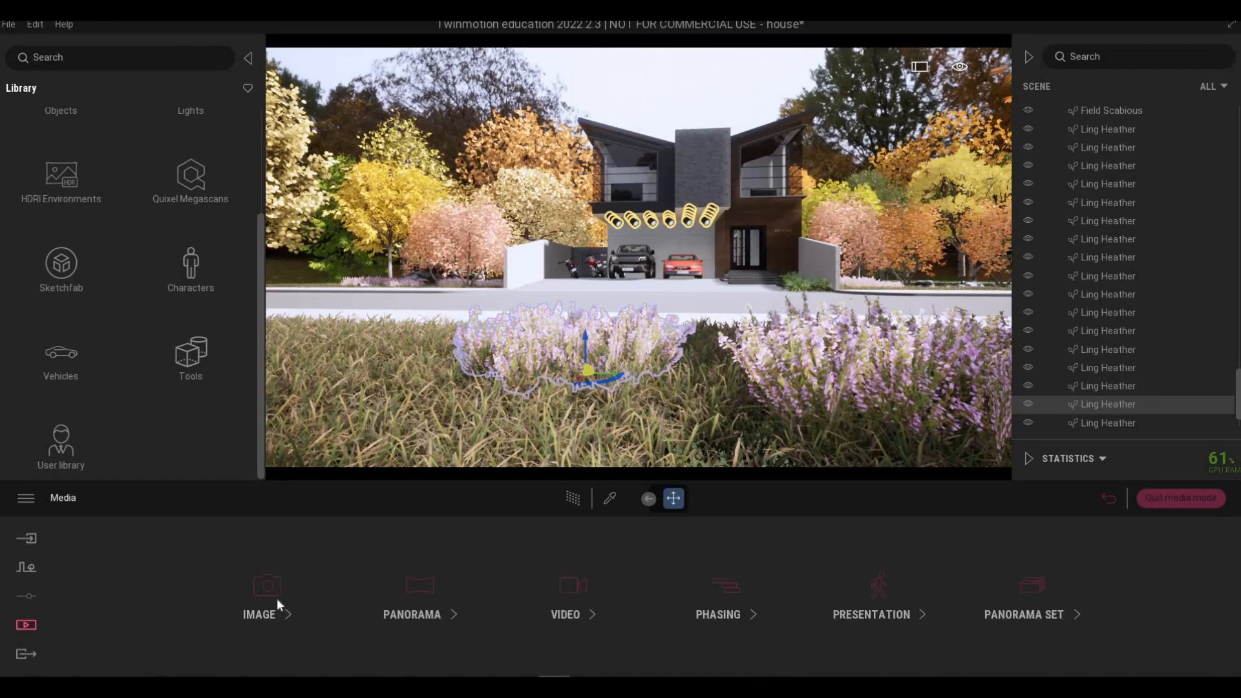
click(277, 603)
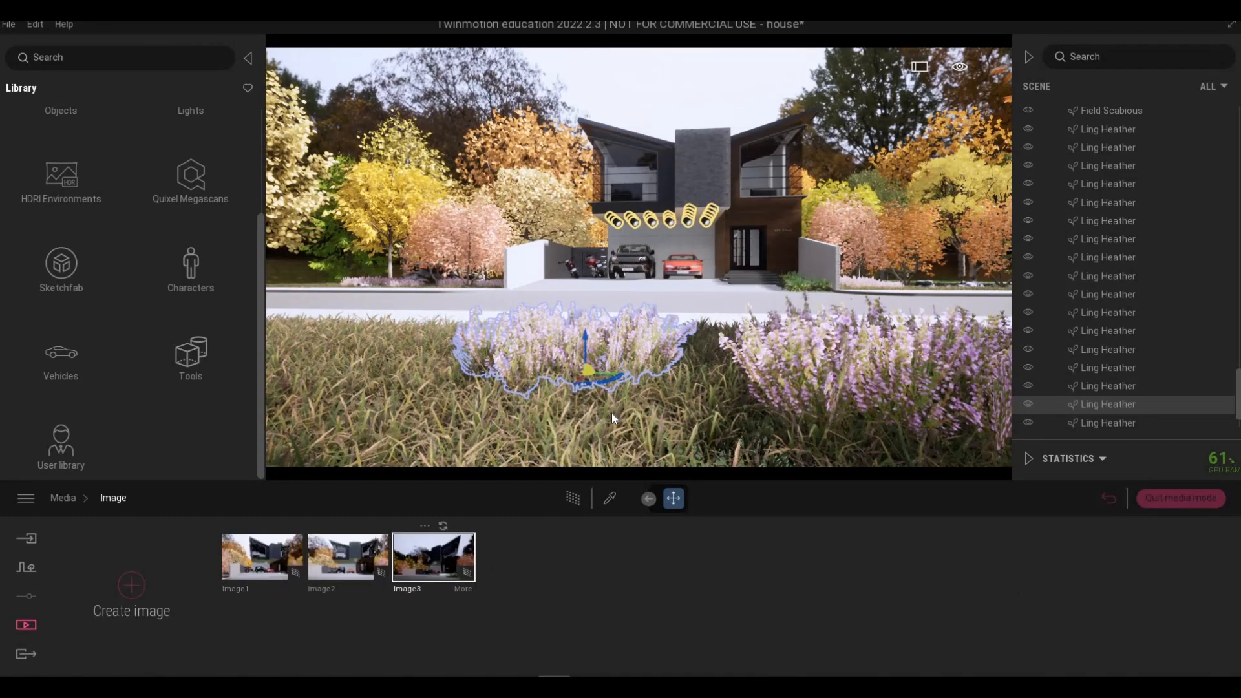
key(s+a)
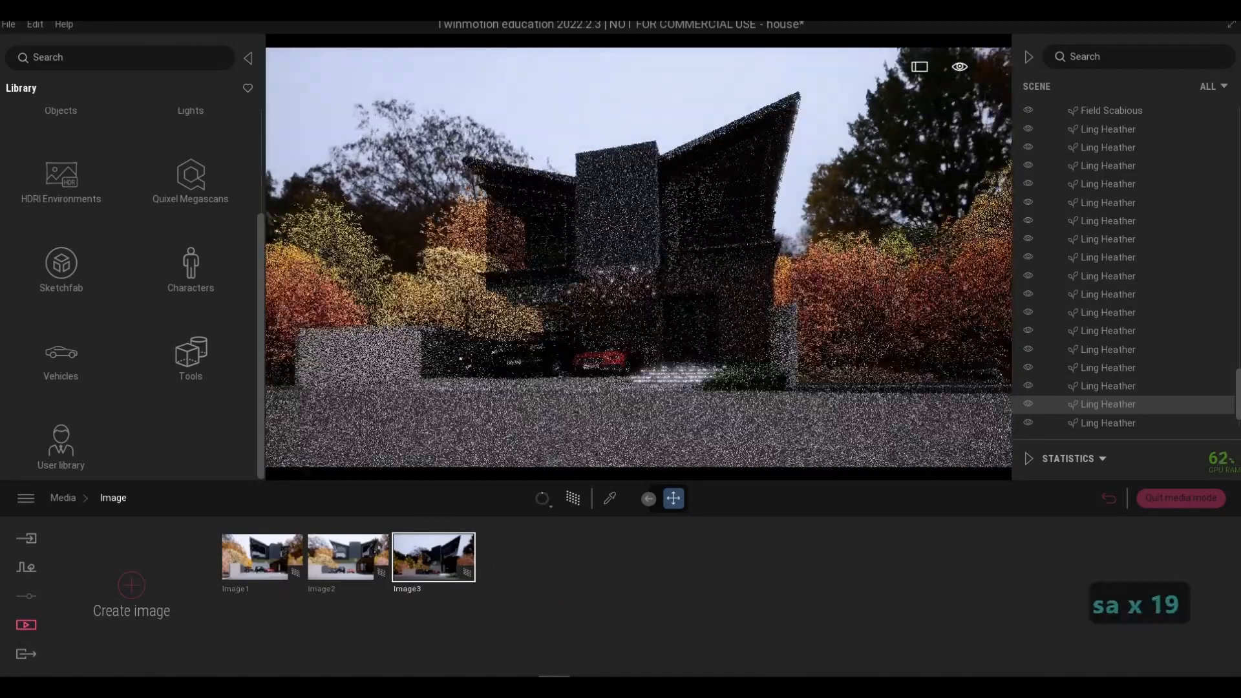
key(s+a)
key(q)
key(q)
key(a)
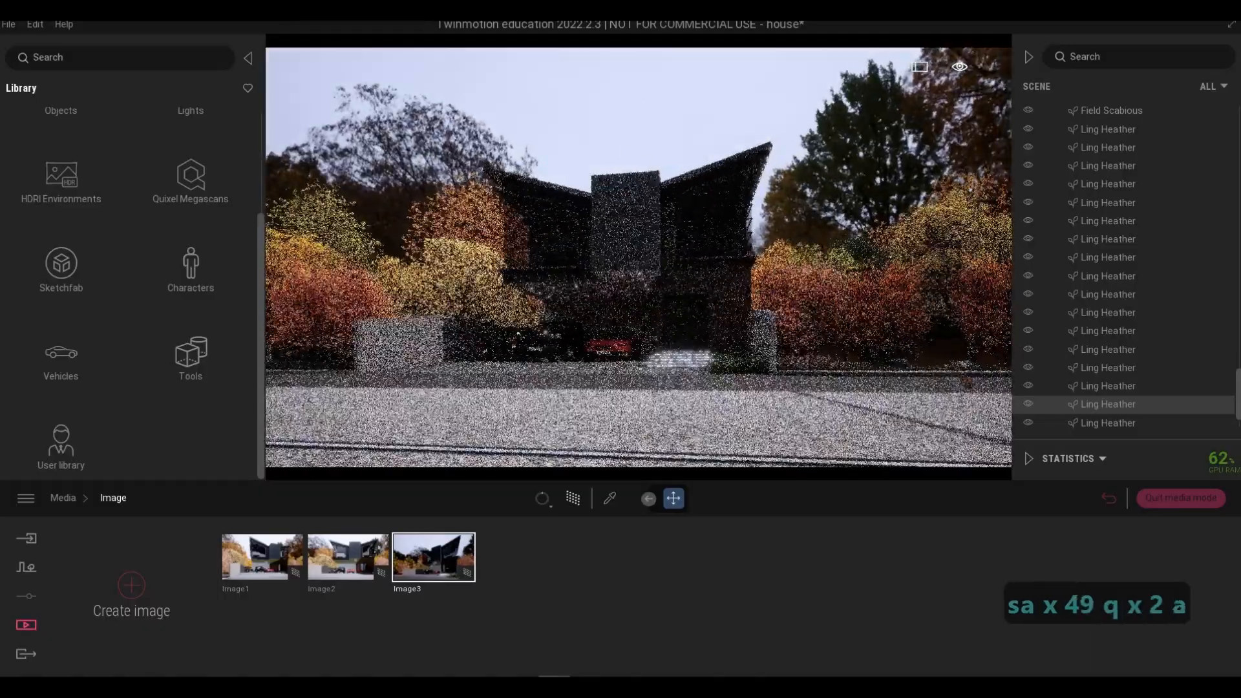
key(a)
key(a)
key(a)
key(a)
key(a)
key(a)
key(a)
key(a)
key(a)
key(a)
key(a)
key(a)
key(a)
key(a)
key(a)
key(q)
key(a)
key(s)
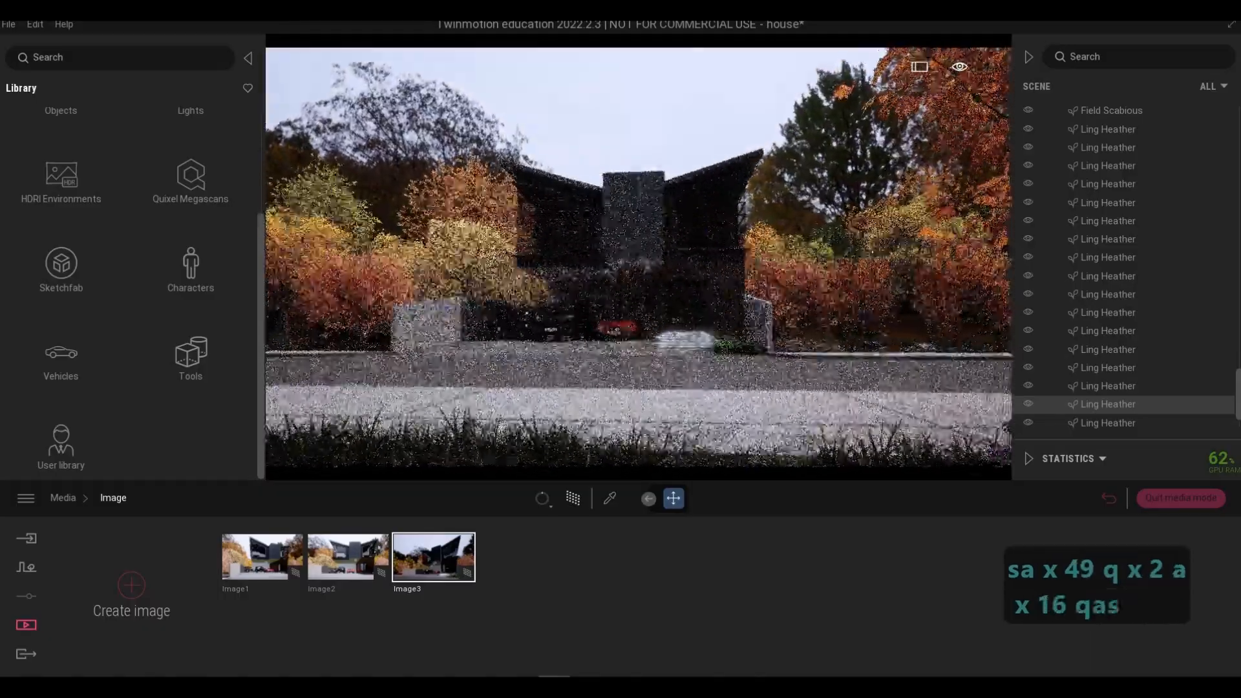
Pull the viewpoint back behind the roadside heather so the flowers span the foreground in front of the head-on house.
key(q+a+s)
key(q+a+s)
key(q+a+s)
key(q+a+s)
key(q+a+s)
key(q+a+s)
key(q+a+s)
key(q+a+s)
key(q+a+s)
key(q+a+s)
key(q+a+s)
key(q)
key(d)
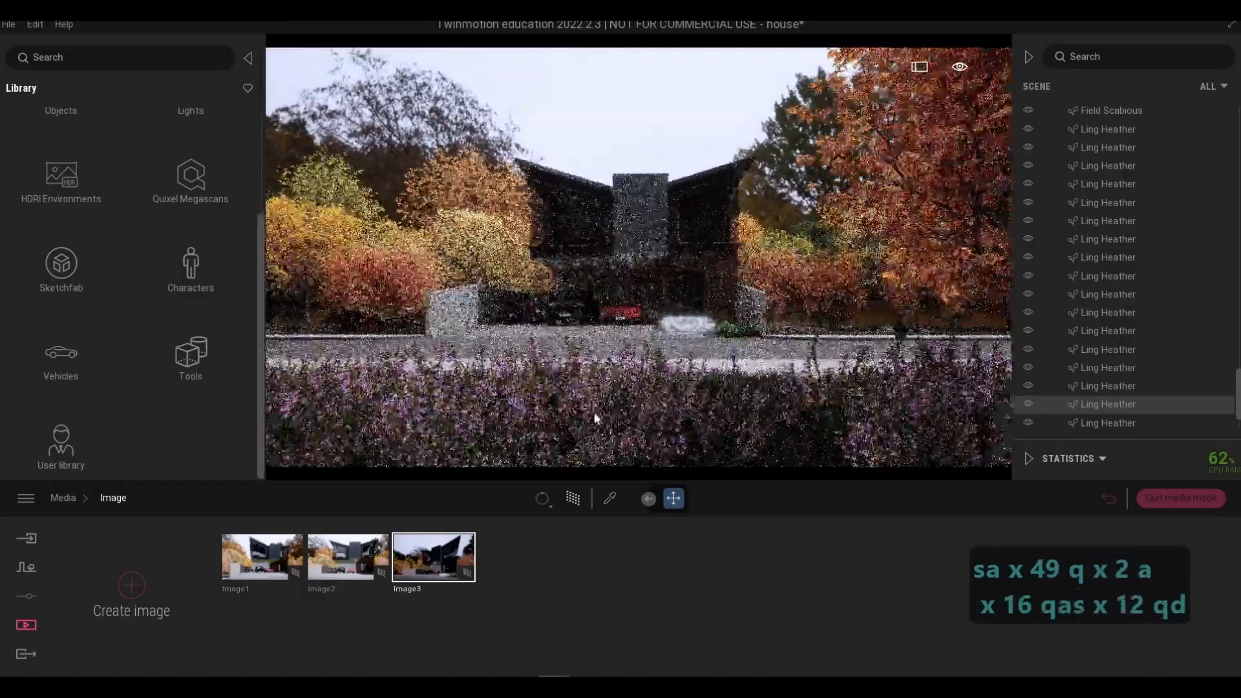
key(w)
key(w)
key(d)
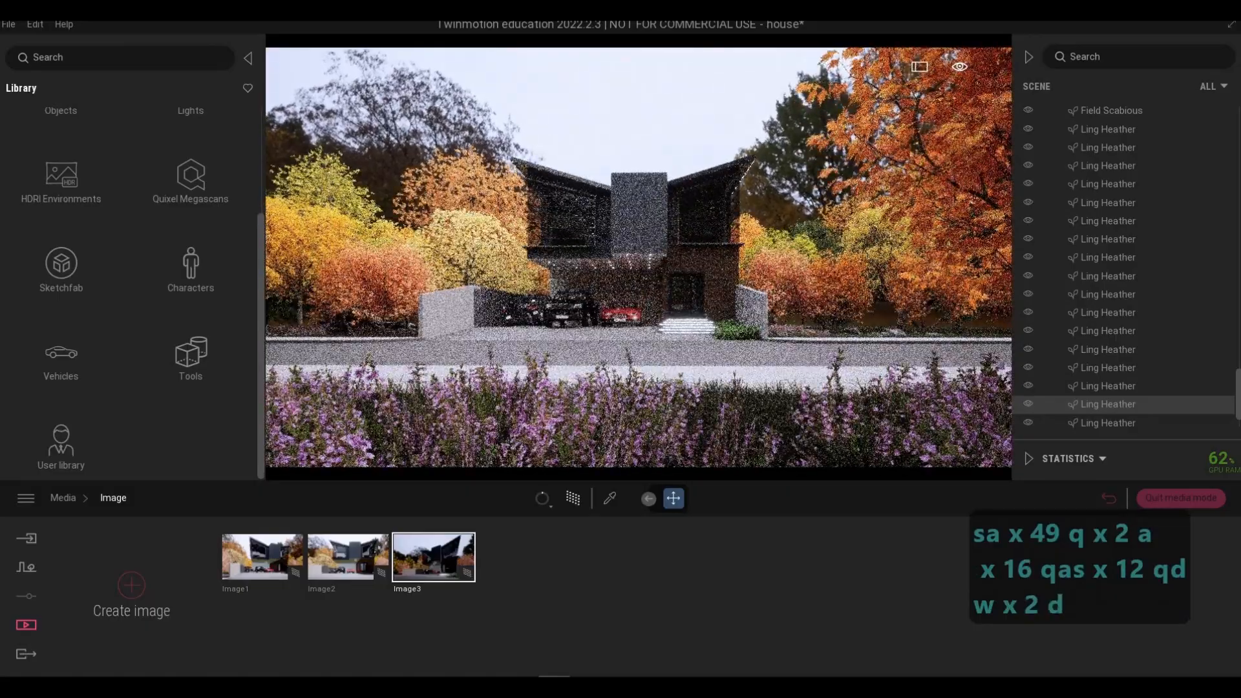
Shift the viewpoint sideways to open space between the house and the large orange tree, and create a fourth image.
key(a)
key(a)
key(a)
key(a)
key(a)
key(a)
key(a)
key(d)
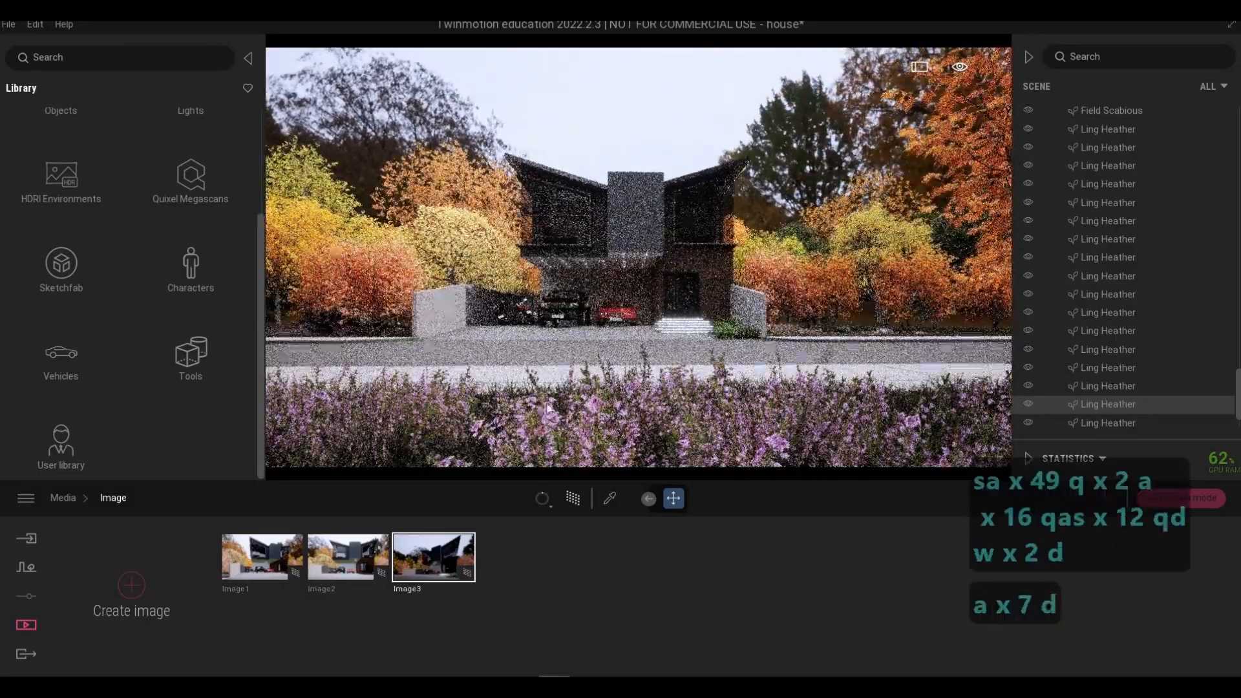
key(w)
key(w)
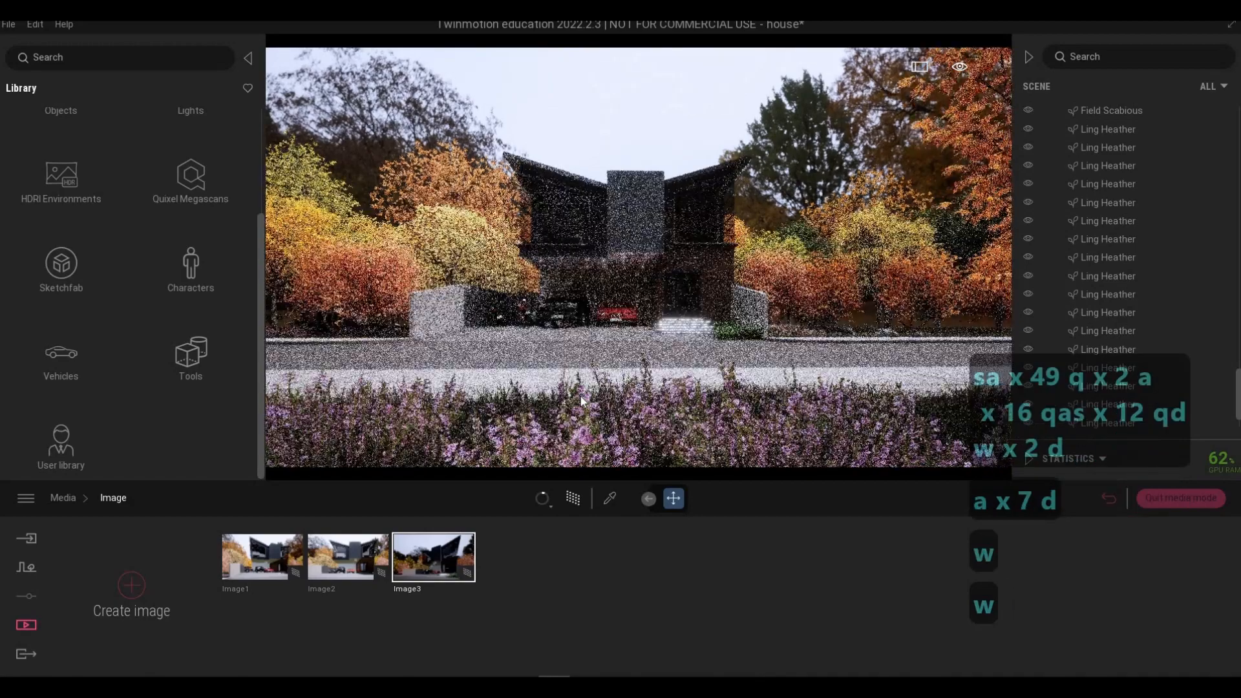
key(a)
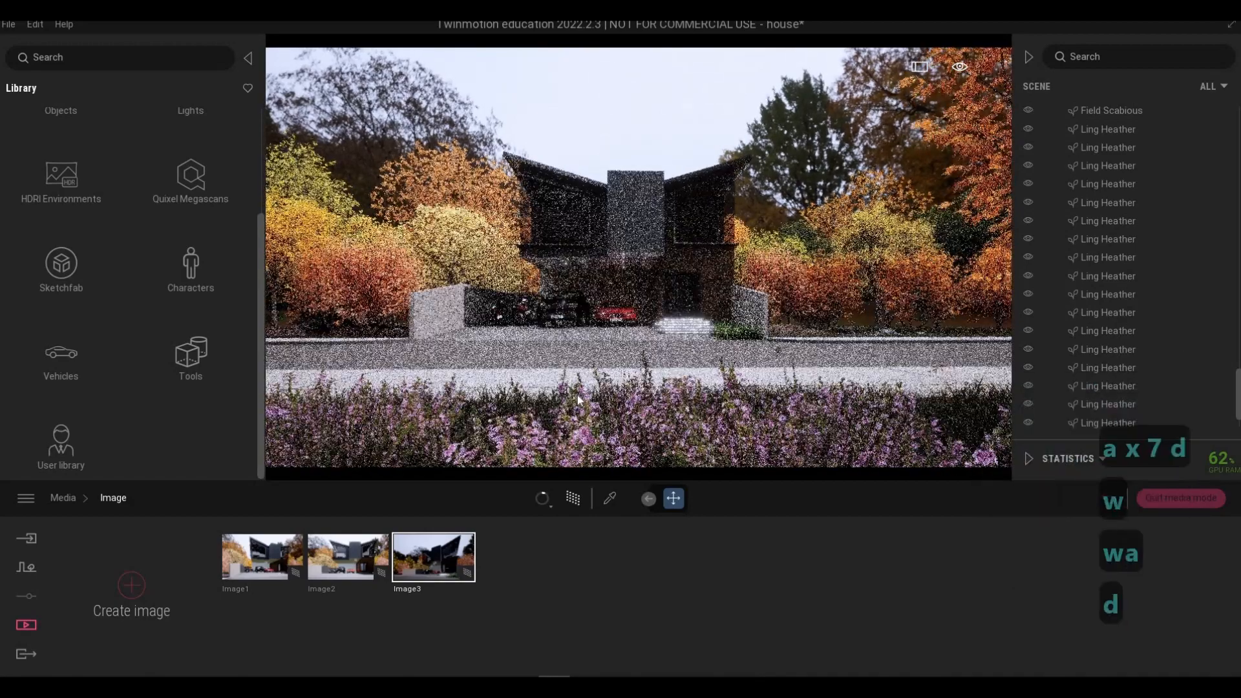
key(d)
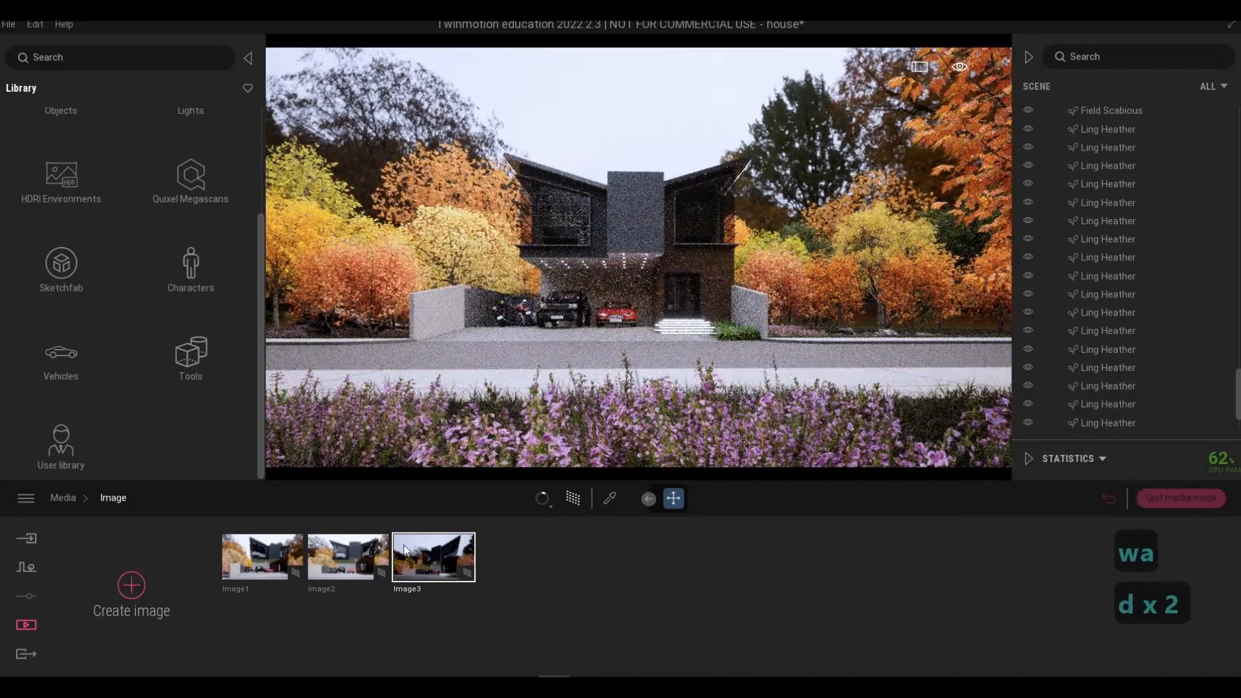
click(550, 590)
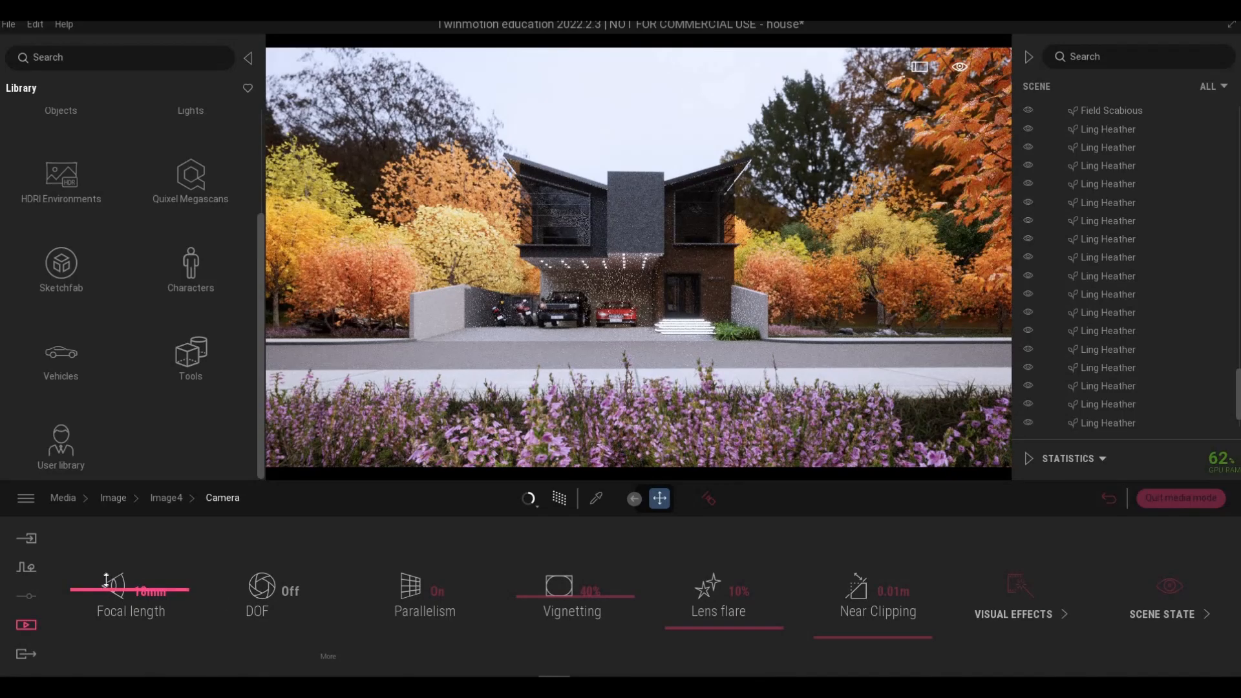
Set the fourth image's focal length to 24 mm and adjust its viewpoint to keep the house and both boundary walls framed.
drag(107, 581, 457, 369)
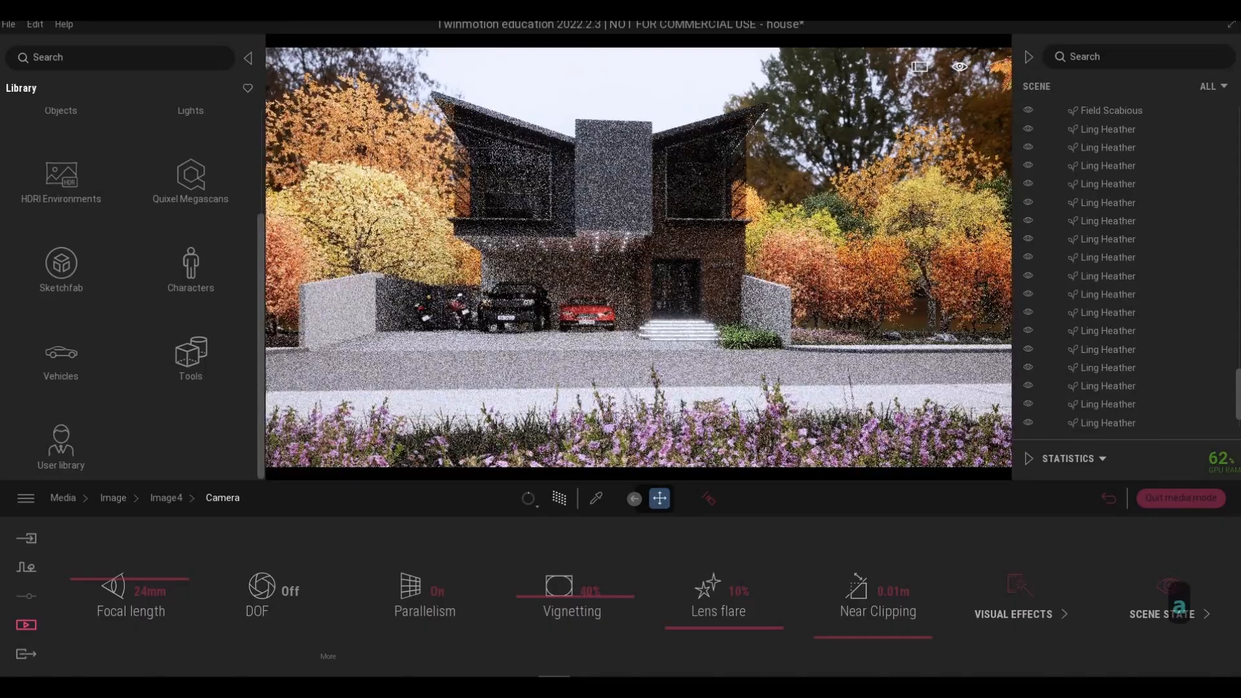
key(s)
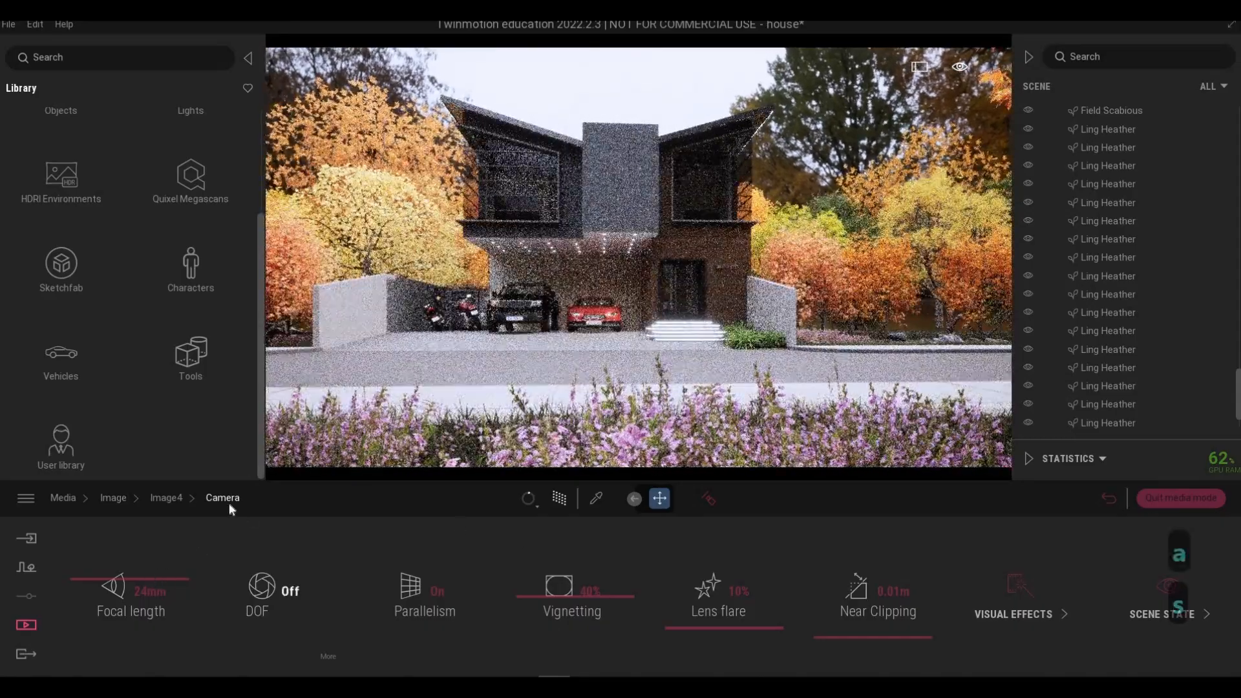
click(151, 505)
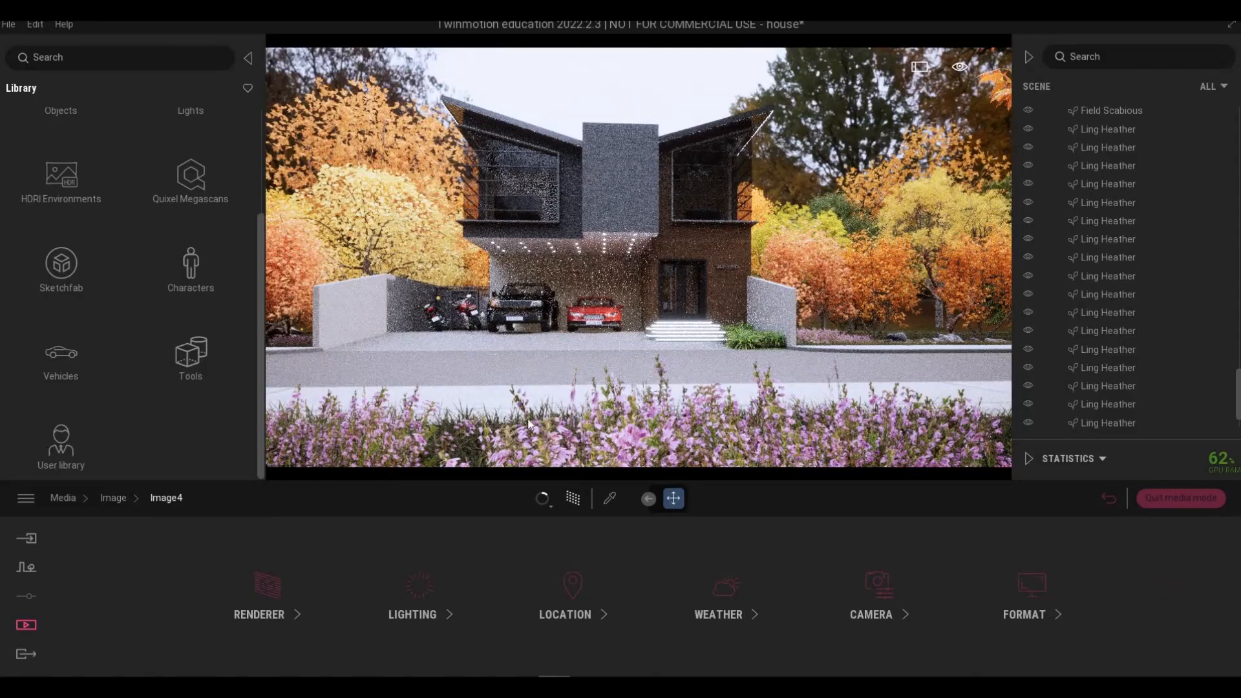
Reframe the fourth image sideways and slightly farther back, with a heather clump on either side of the foreground grass gap.
key(a)
key(a)
key(a)
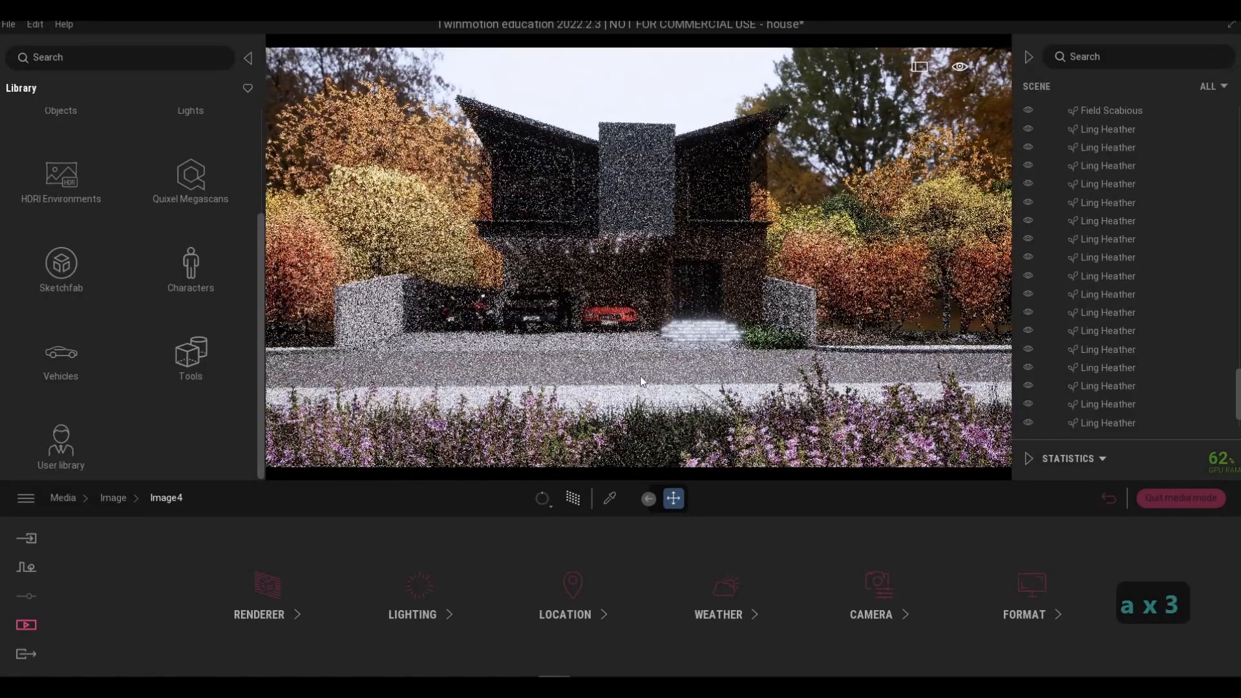
key(s)
key(s)
key(d)
key(d)
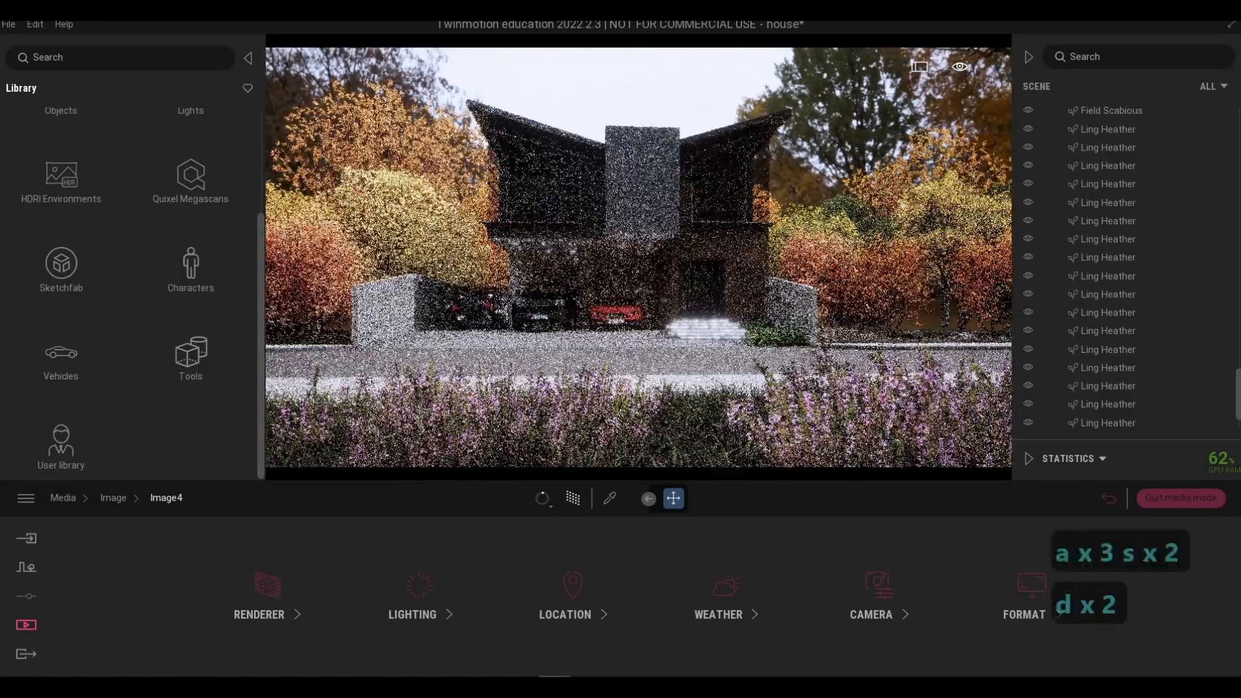
key(a)
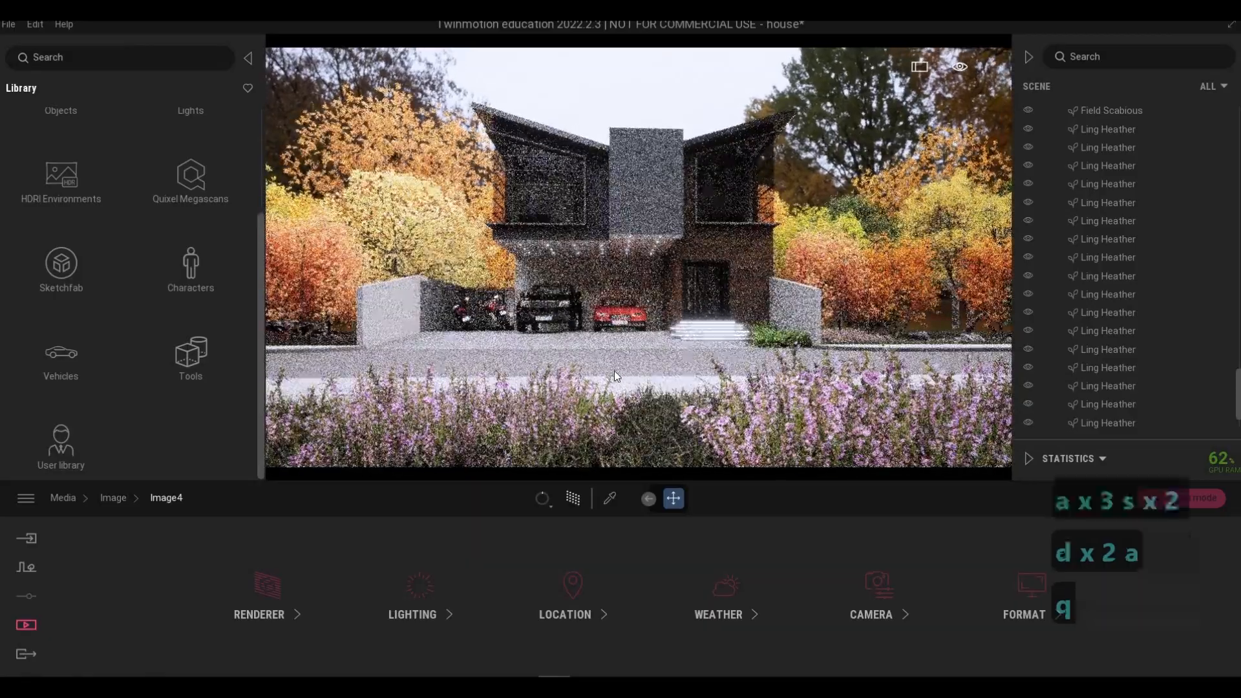
key(s)
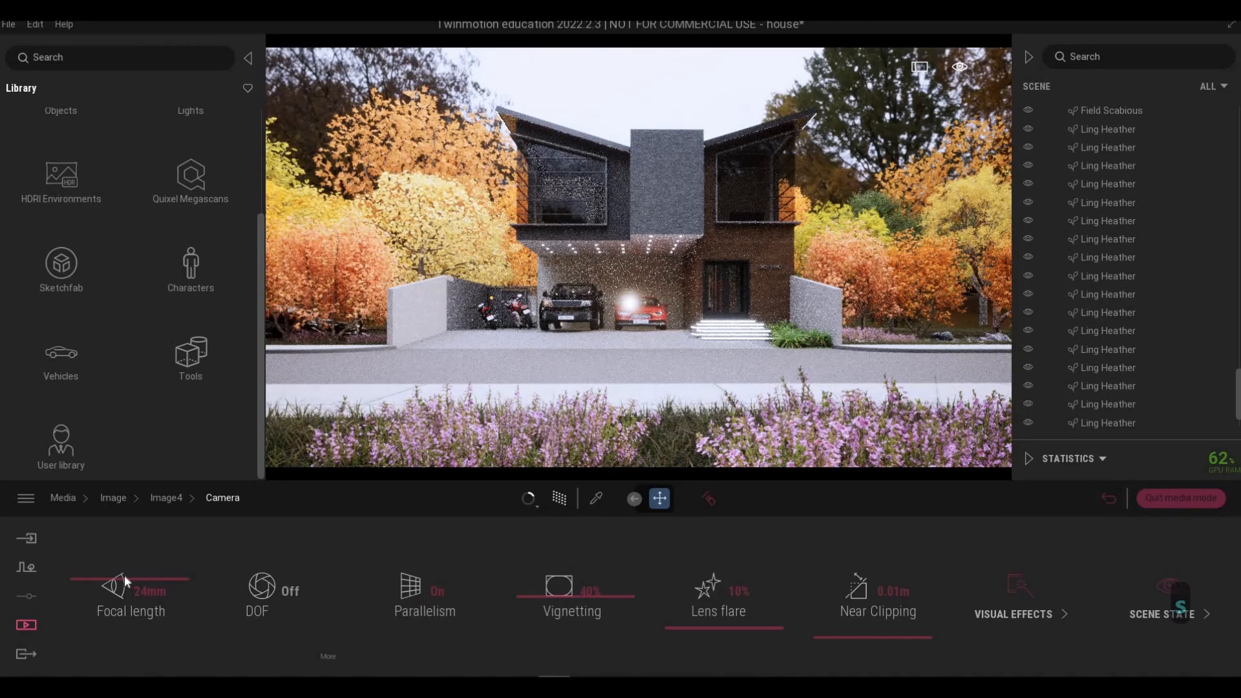
Set the fourth image's focal length to 29 mm and ease its viewpoint back, keeping the heather across the foreground.
drag(126, 579, 126, 573)
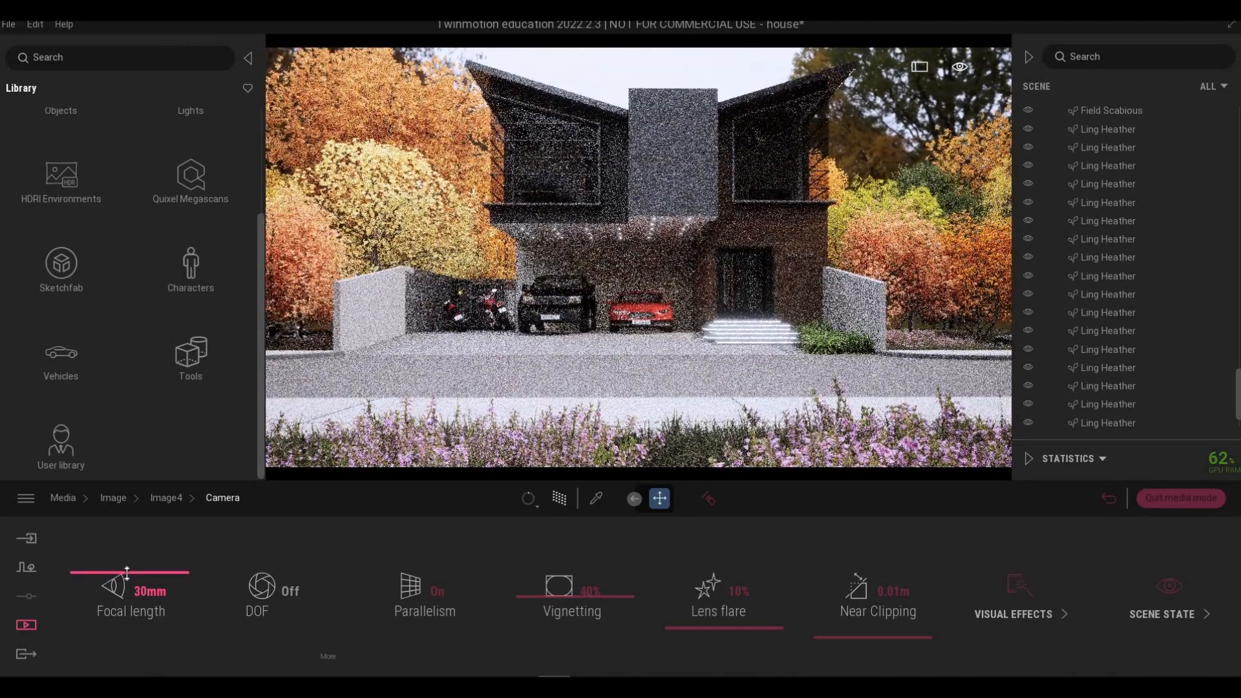
key(s)
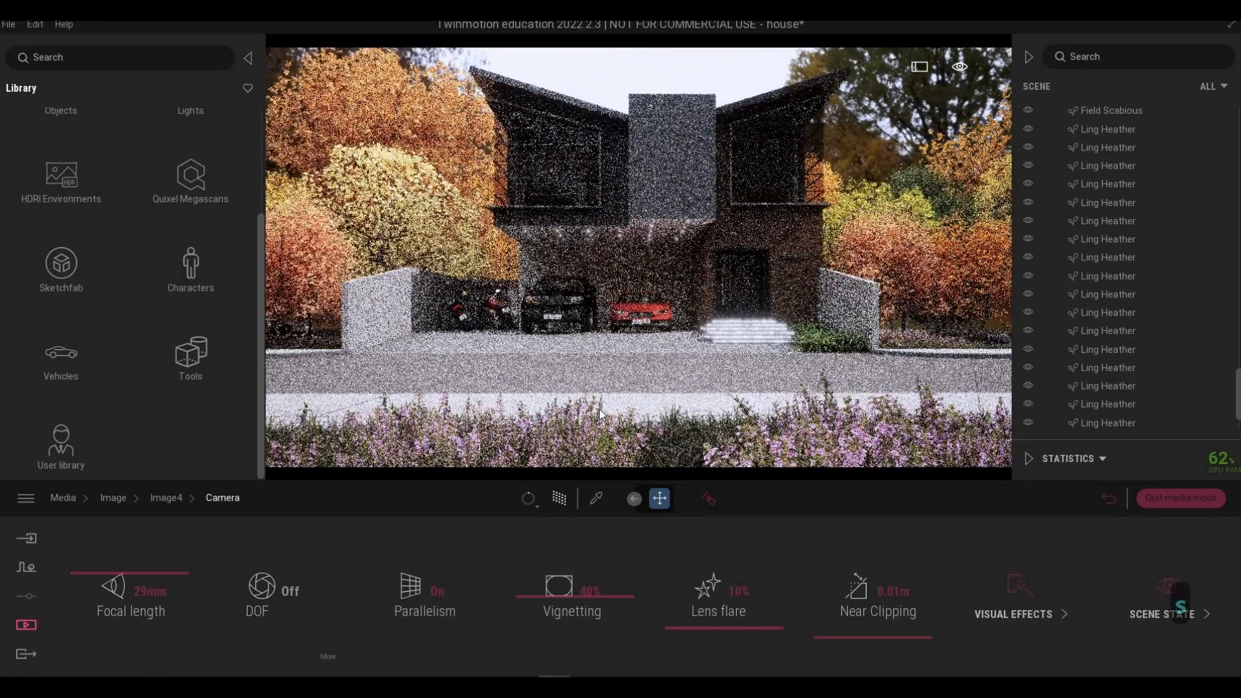
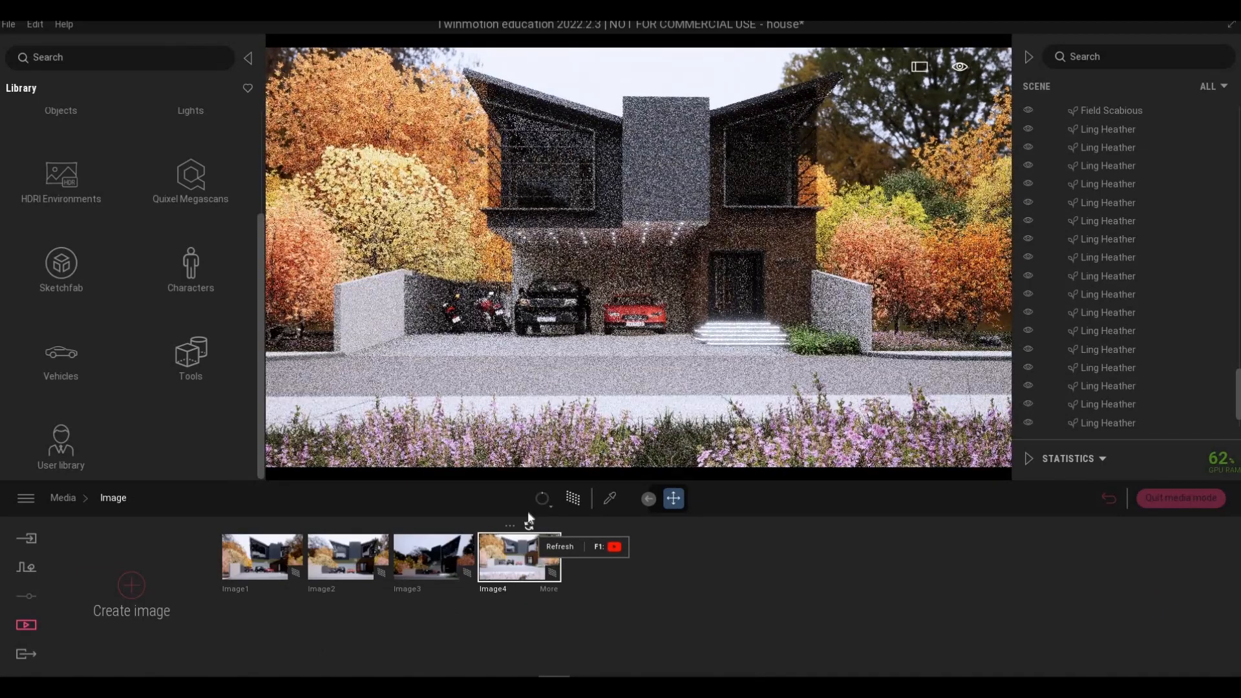
Starting from the third image's view, move the viewpoint sideways and back to face the house front more directly from the road.
click(437, 548)
key(s)
key(s)
key(s)
key(a+q)
key(a+q)
key(a+q)
key(a+q)
key(a+q)
key(a+q)
key(a+q)
key(a+q)
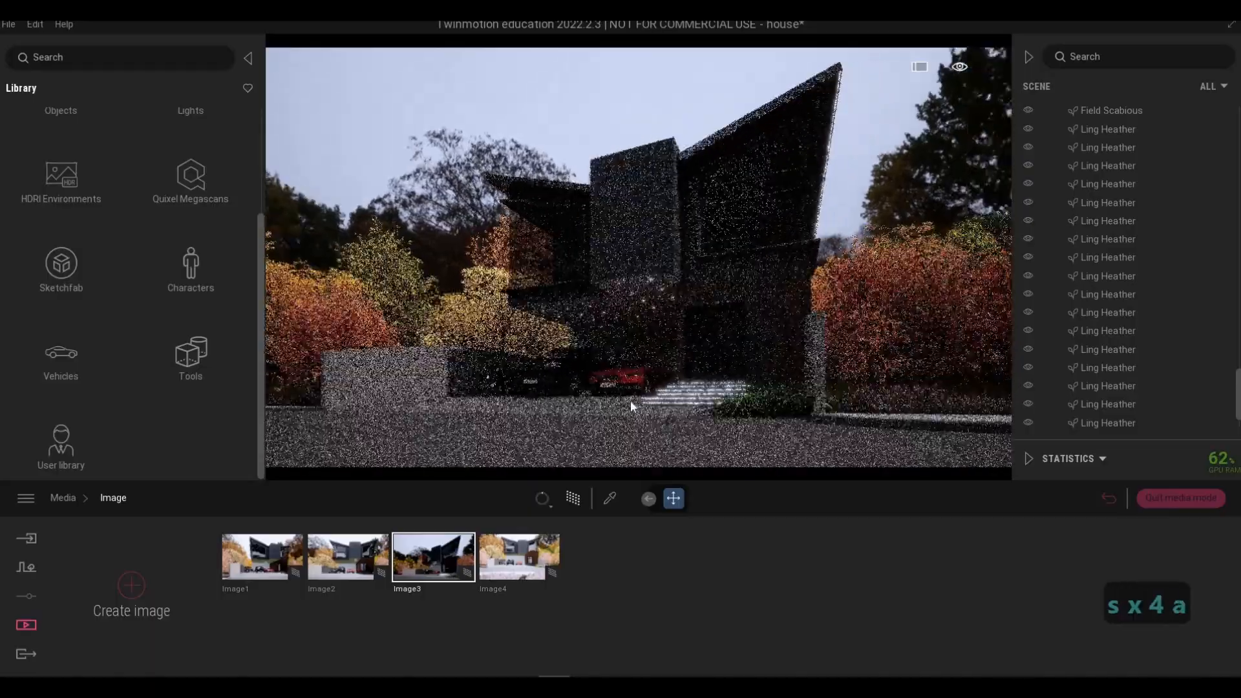
key(s)
key(s)
key(s)
key(s)
key(s)
key(s)
key(s)
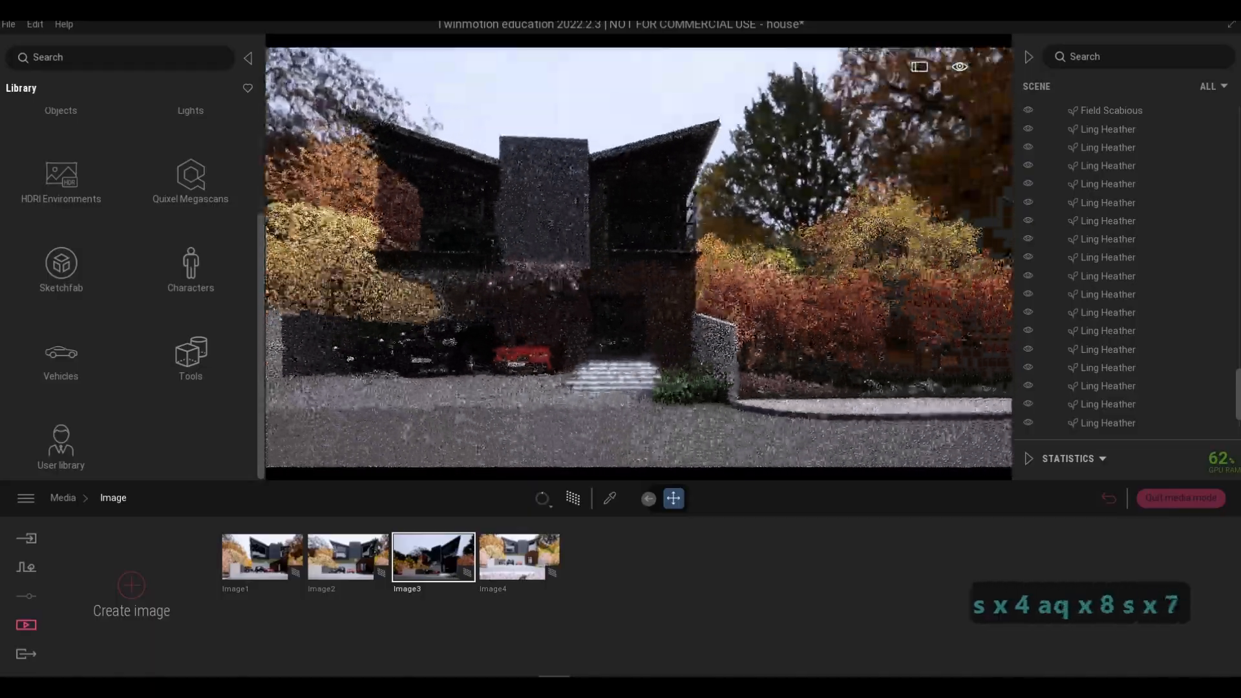
Pull the viewpoint farther back across the road so the house and the row of orange shrubs beside it fit in frame.
key(d)
key(d)
key(d)
key(d)
key(d)
key(d)
key(d)
key(d)
key(d)
key(d)
key(d)
key(d)
key(a)
key(a)
key(a)
key(a)
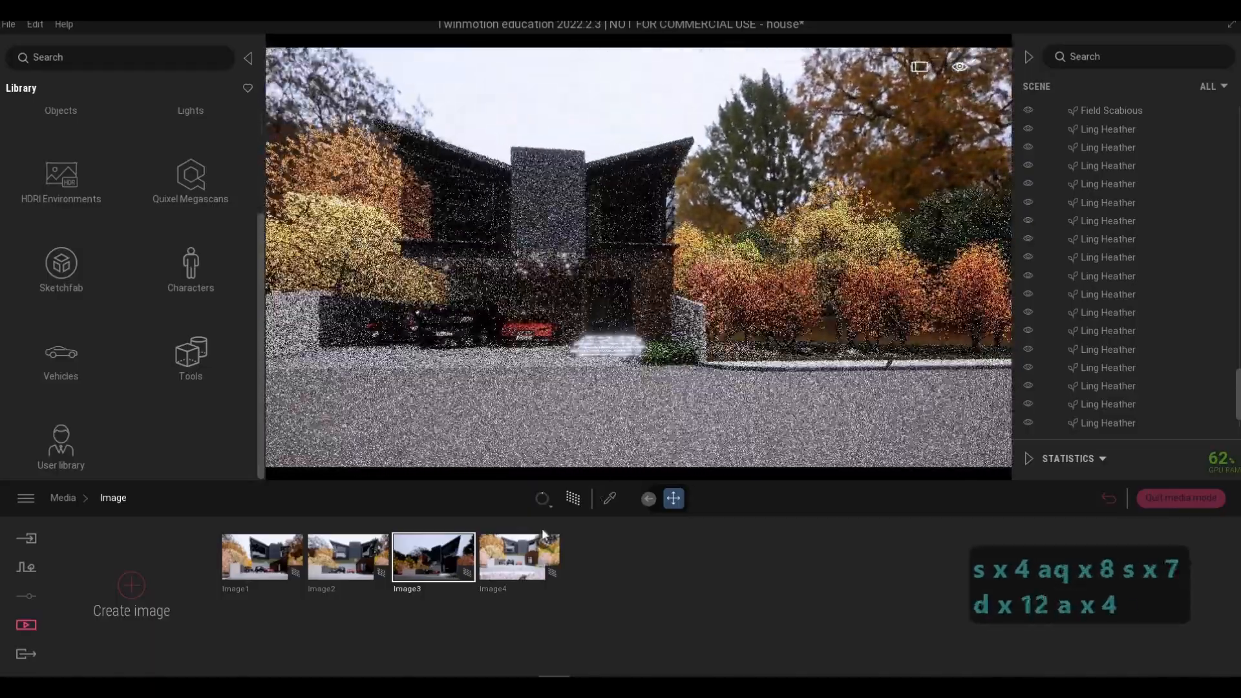
key(s)
key(s)
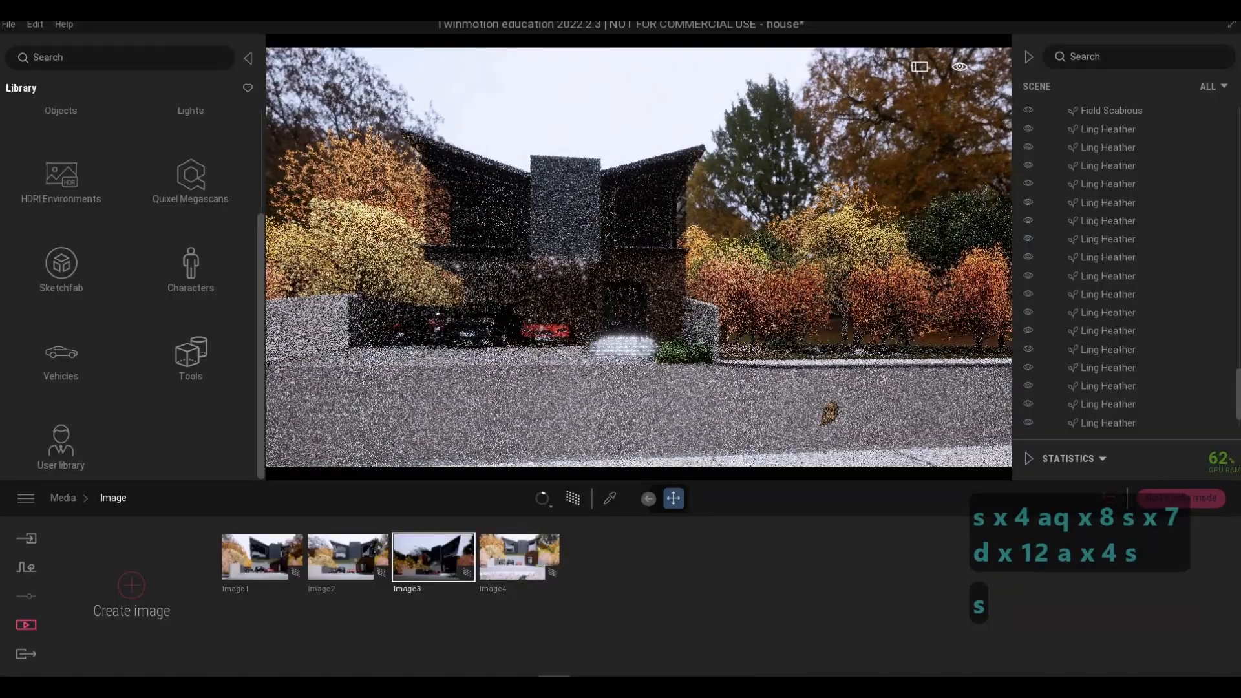
Shift the viewpoint sideways and forward to frame the house front between its two boundary walls.
key(a)
key(w)
key(q)
key(a)
key(a)
key(q)
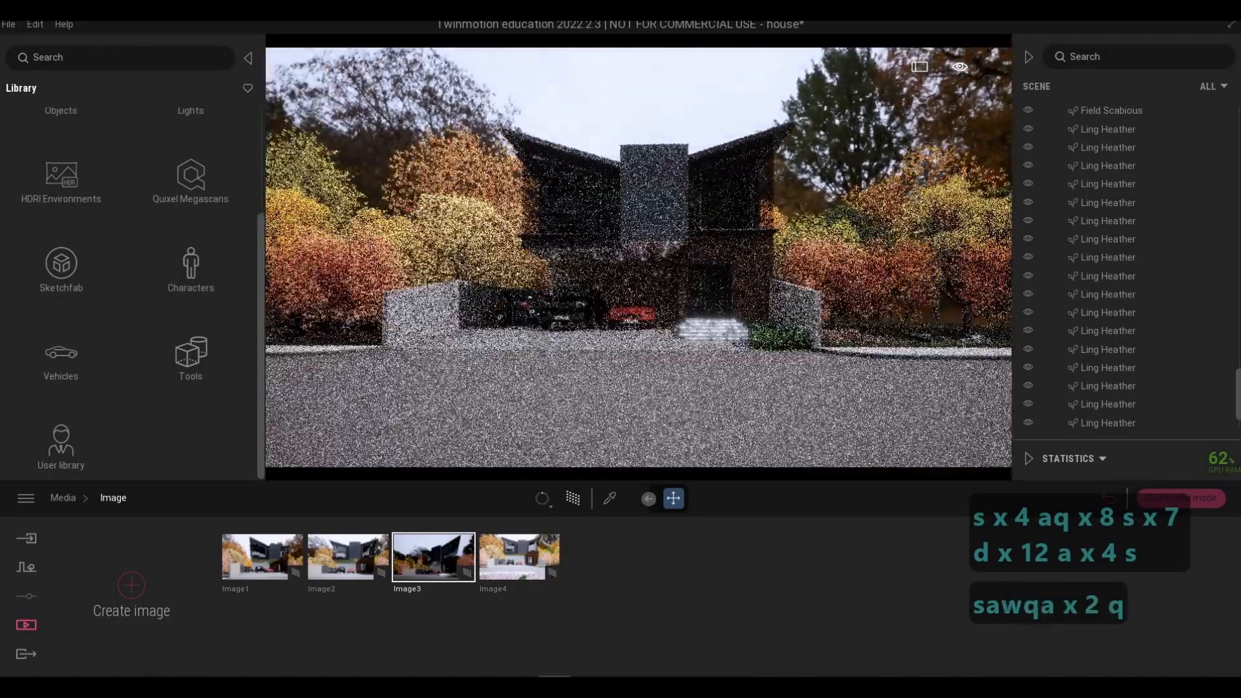
key(w)
key(q)
key(a)
key(w)
key(d)
key(a)
key(d)
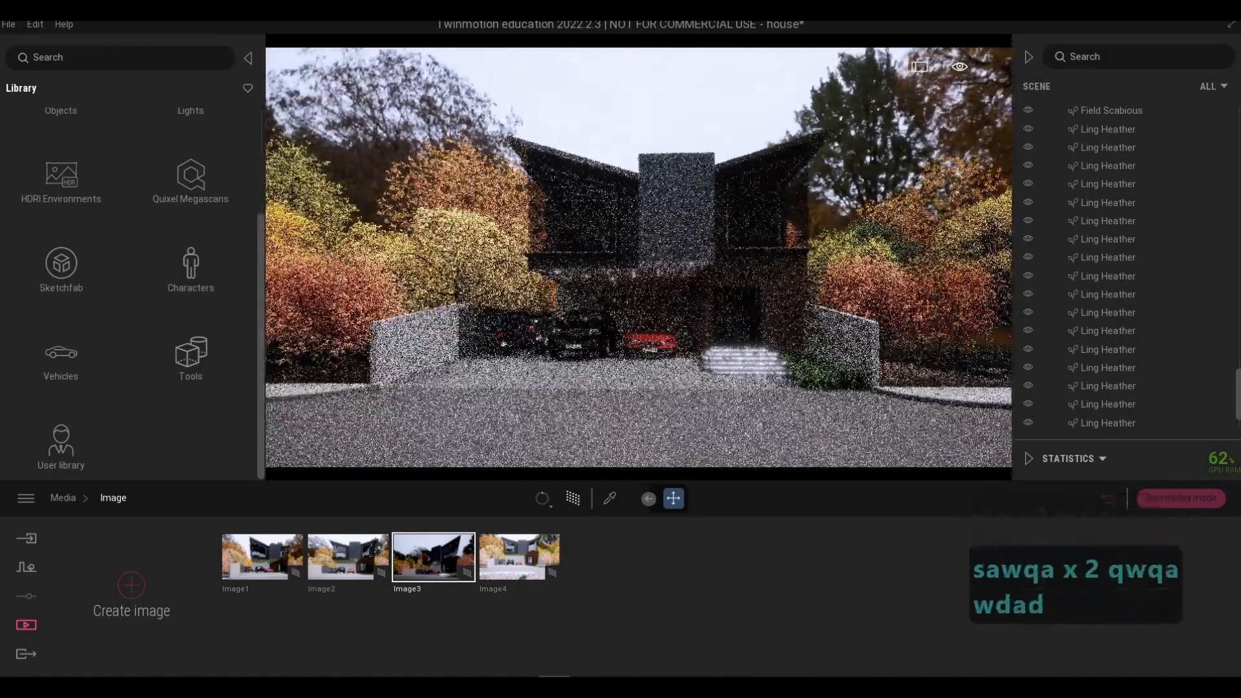
Move closer to the driveway, create a fifth image of the house between both walls, and nudge its framing sideways.
key(a)
key(a)
key(a)
key(a)
key(e)
key(d)
key(e)
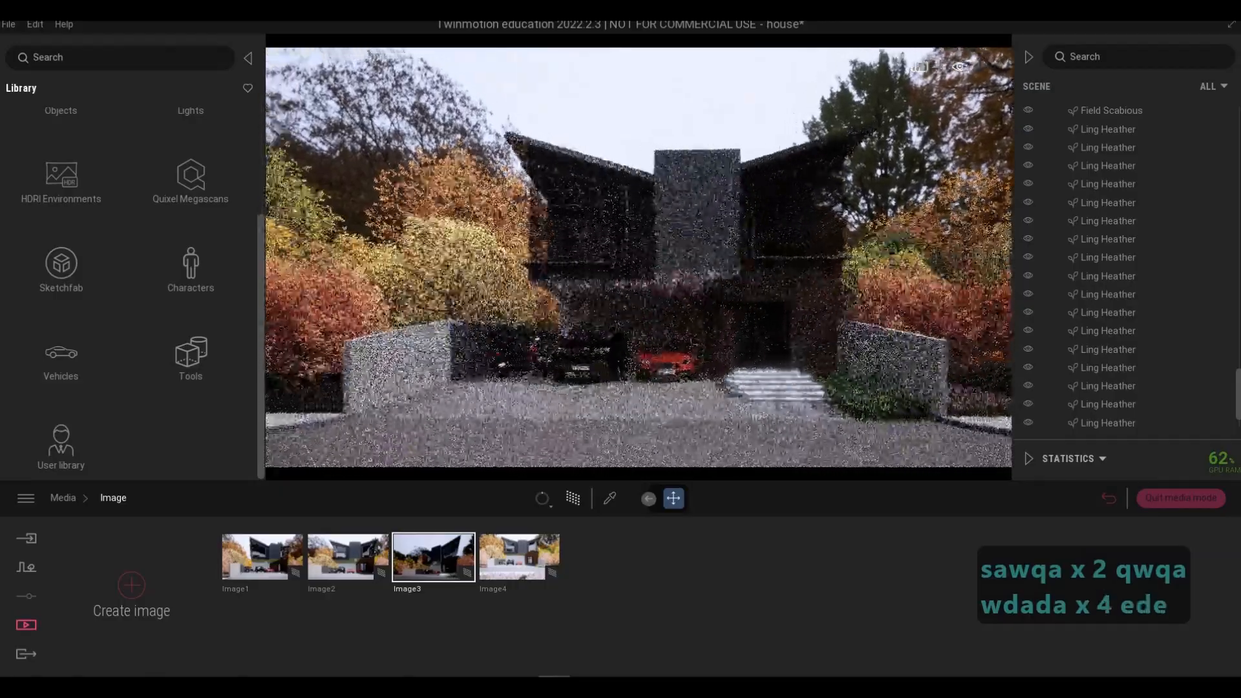
key(e)
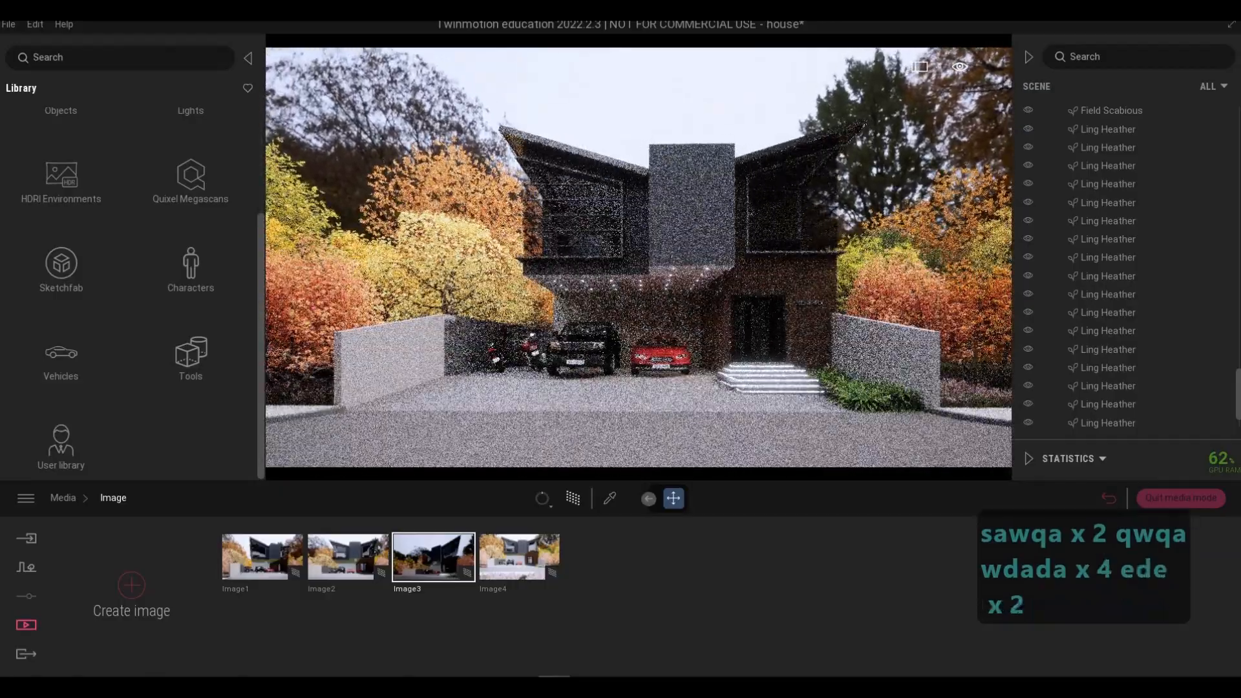
key(e)
key(a)
key(d)
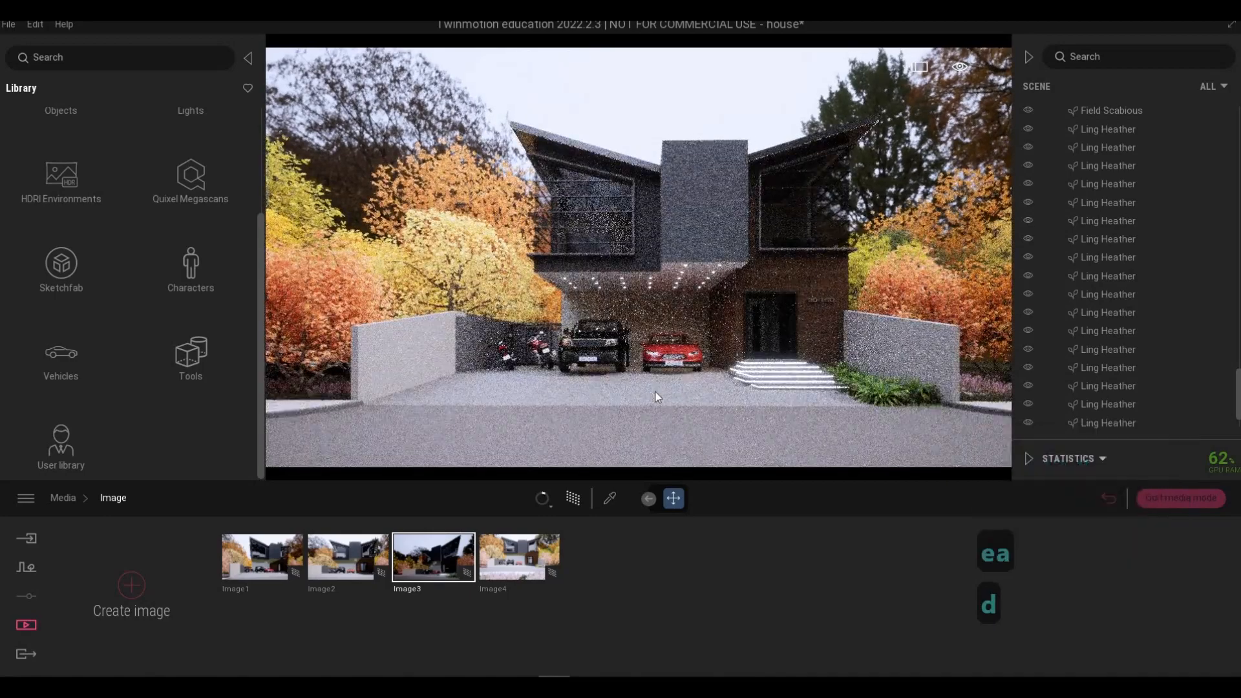
key(a)
key(a)
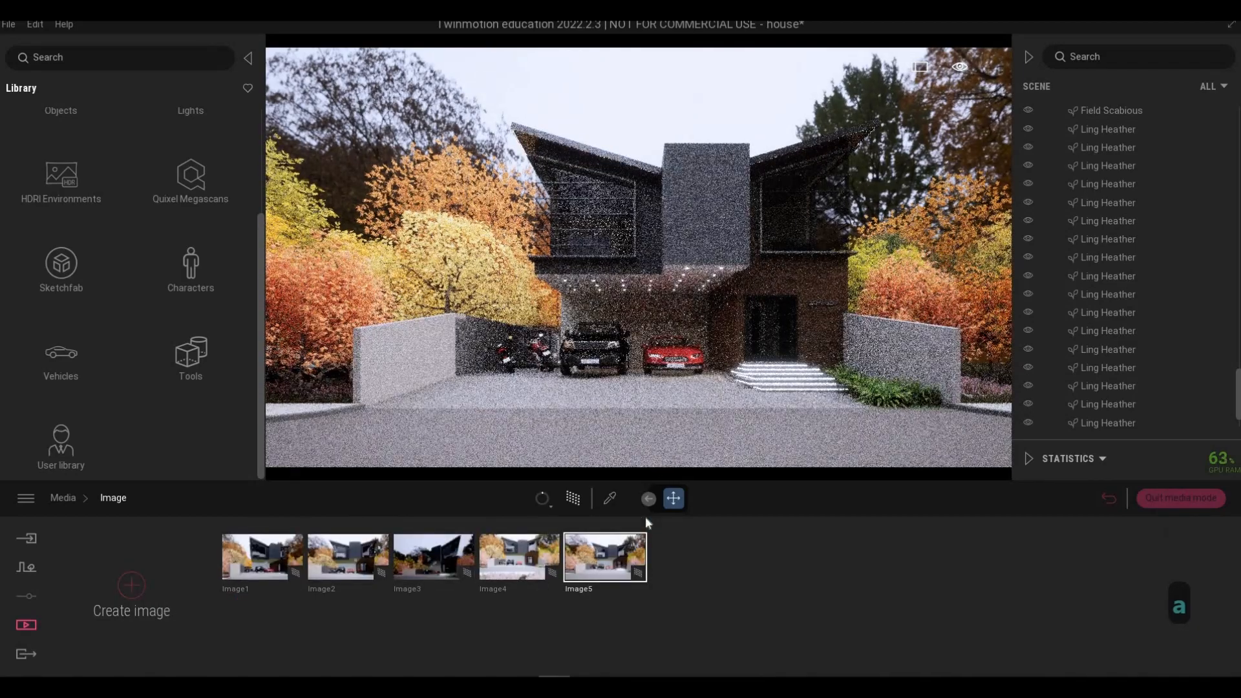
key(d)
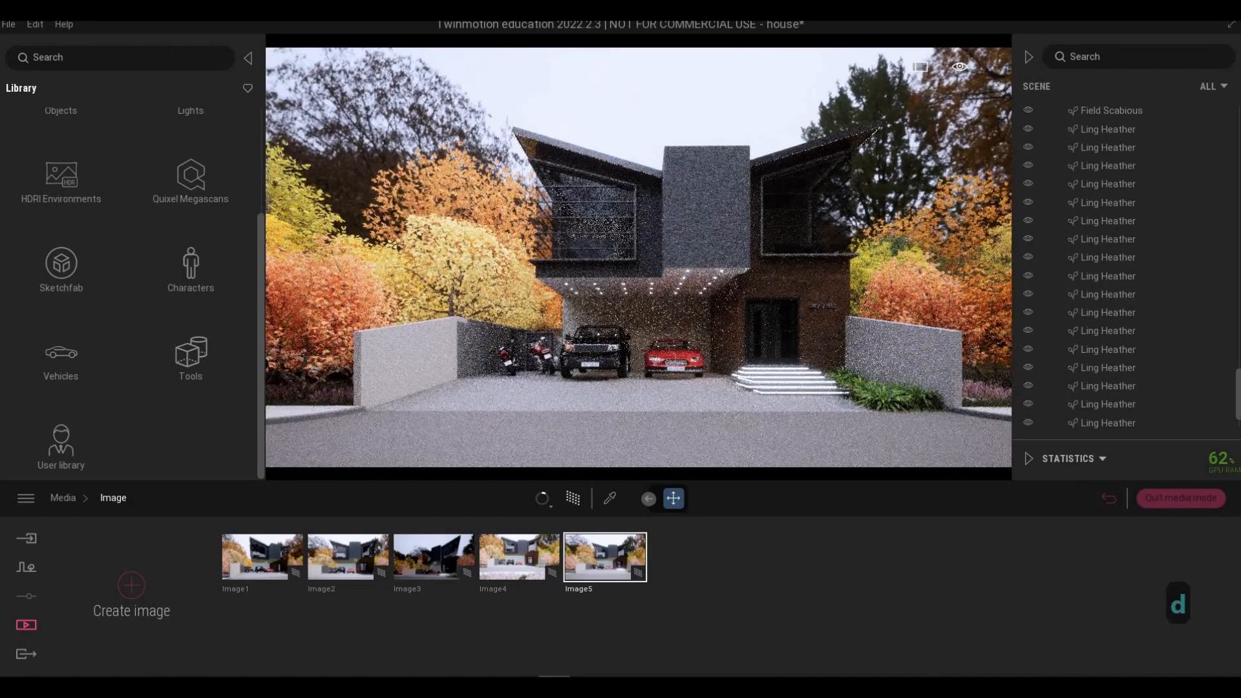
right_drag(690, 356, 717, 351)
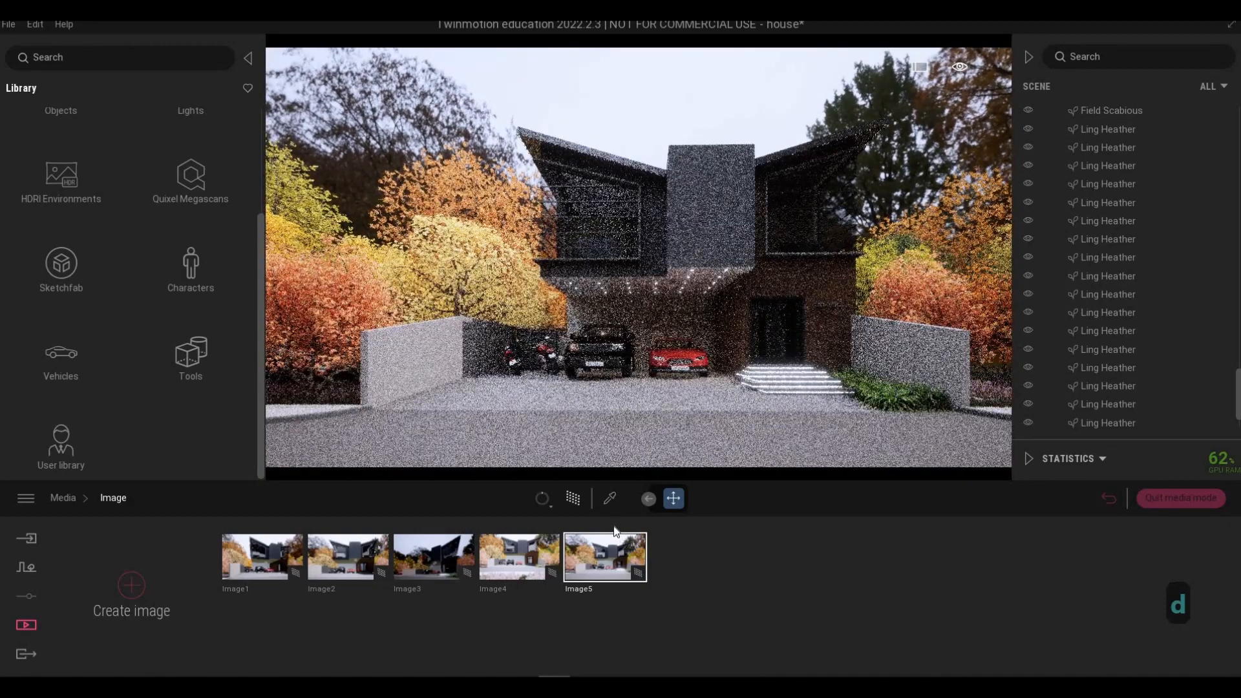
Move the viewpoint sideways along the road to an oblique view of the house with the shrub row beyond the entrance.
key(s)
key(s)
key(s)
key(s)
key(s)
key(s)
key(s)
key(s)
key(s)
key(s)
key(s)
key(s)
key(s)
key(s)
key(s)
key(s)
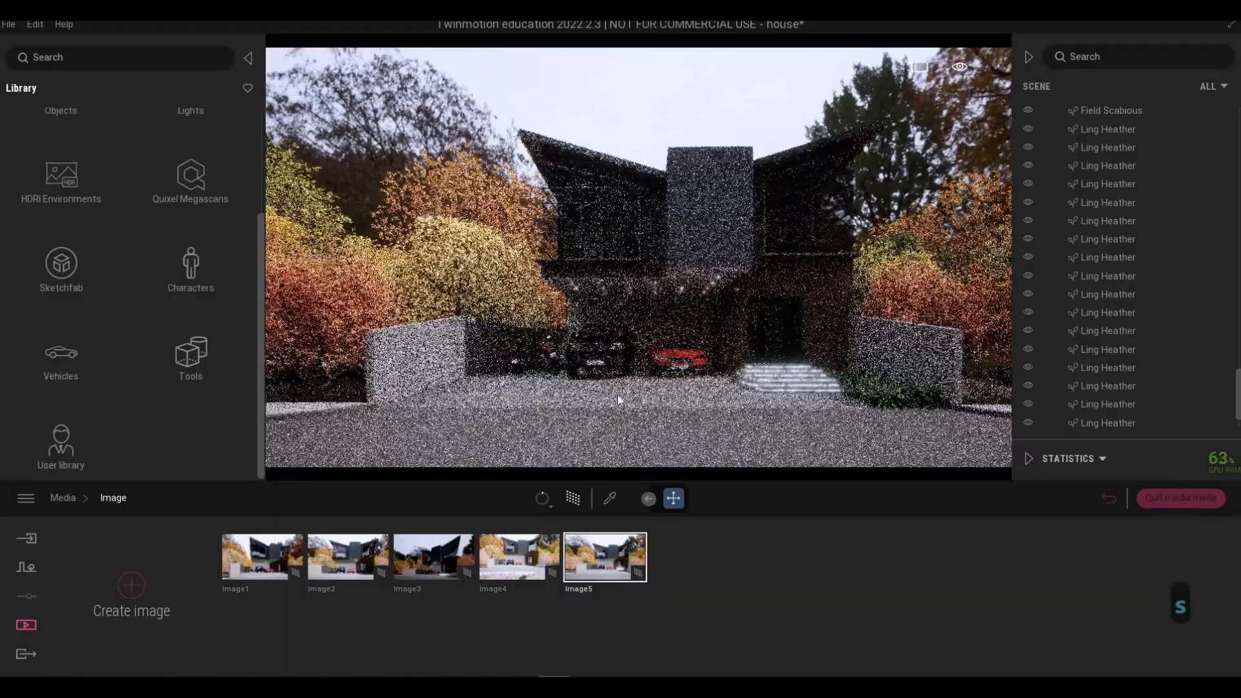
key(s)
key(q)
key(s)
key(a)
key(a)
key(a)
key(a)
key(a)
key(a)
key(a)
key(a)
key(a)
key(a)
key(a)
key(a)
key(a)
key(a)
key(a)
key(a)
key(a)
key(a)
key(a)
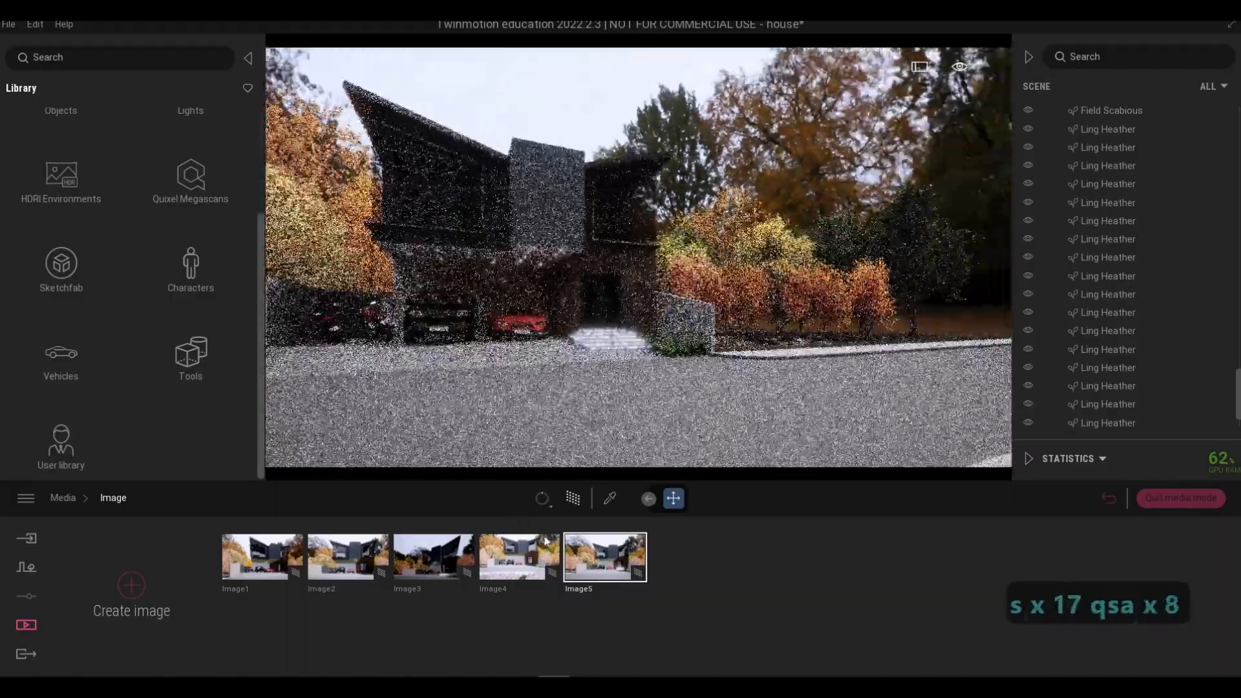
Pull the viewpoint back onto the far sidewalk so the whole house, both boundary walls and the road are in frame.
key(s)
key(s)
key(s)
key(s)
key(s)
key(s)
key(s)
key(s)
key(s)
key(s)
key(s)
key(s)
key(s)
key(s)
key(s)
key(s)
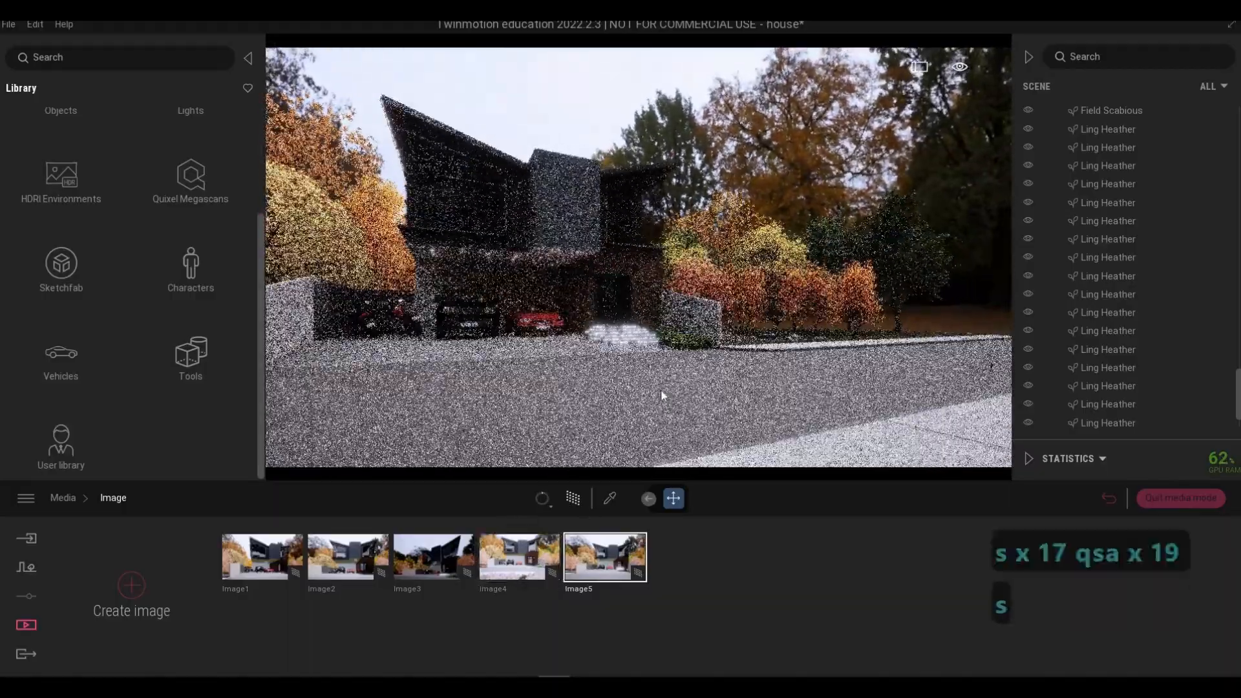
key(s)
key(s)
key(s)
key(s)
key(s)
key(s)
key(s)
key(s)
key(s)
Switch to video media and pull the viewpoint back behind the heather, with yellow leaves framing the top of the view.
click(68, 498)
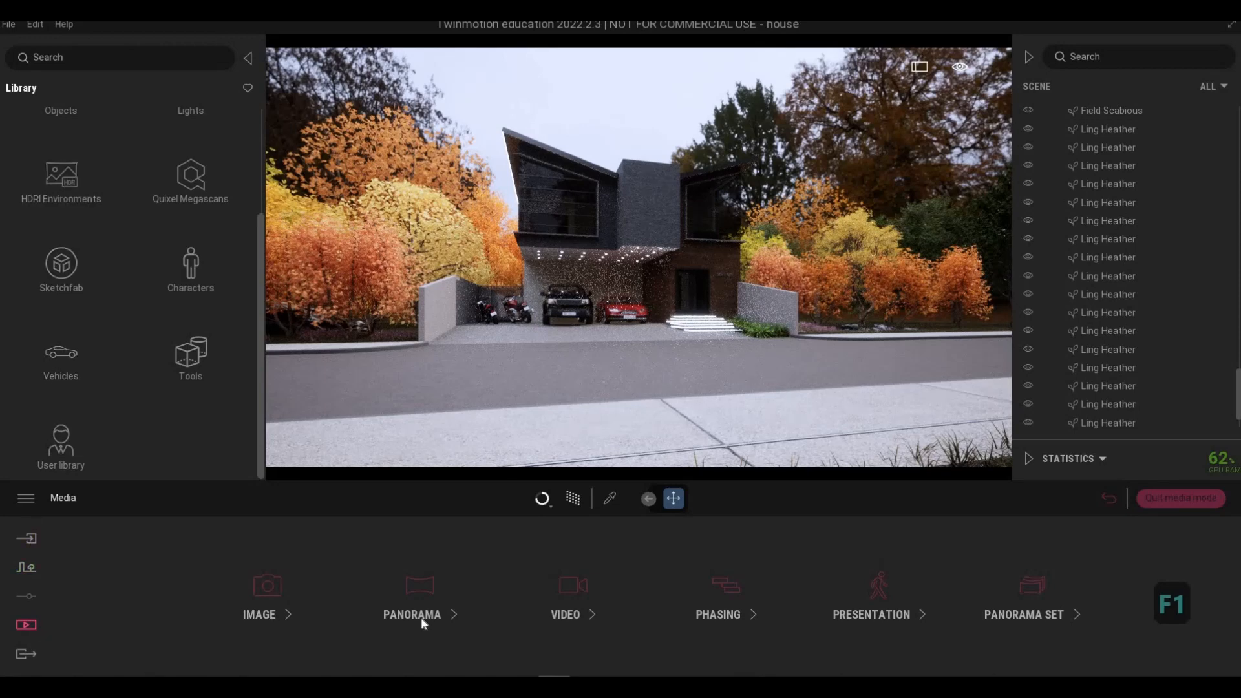
click(577, 585)
key(s)
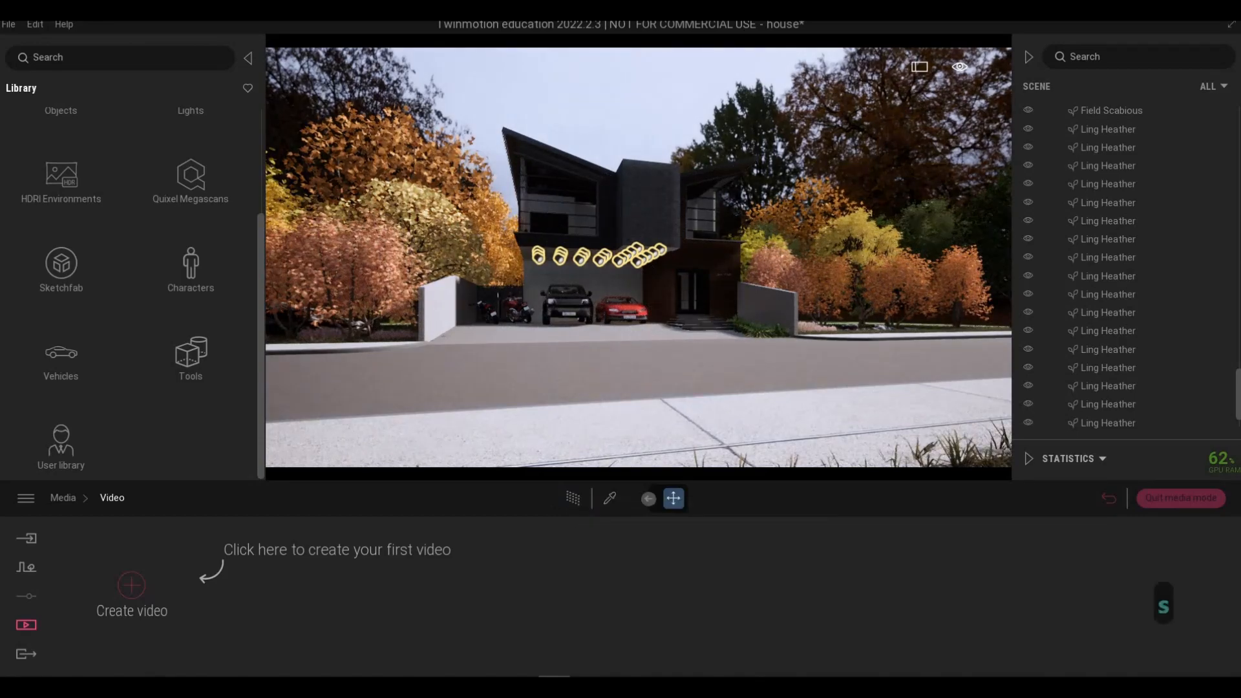
key(a)
key(q)
key(s)
key(s)
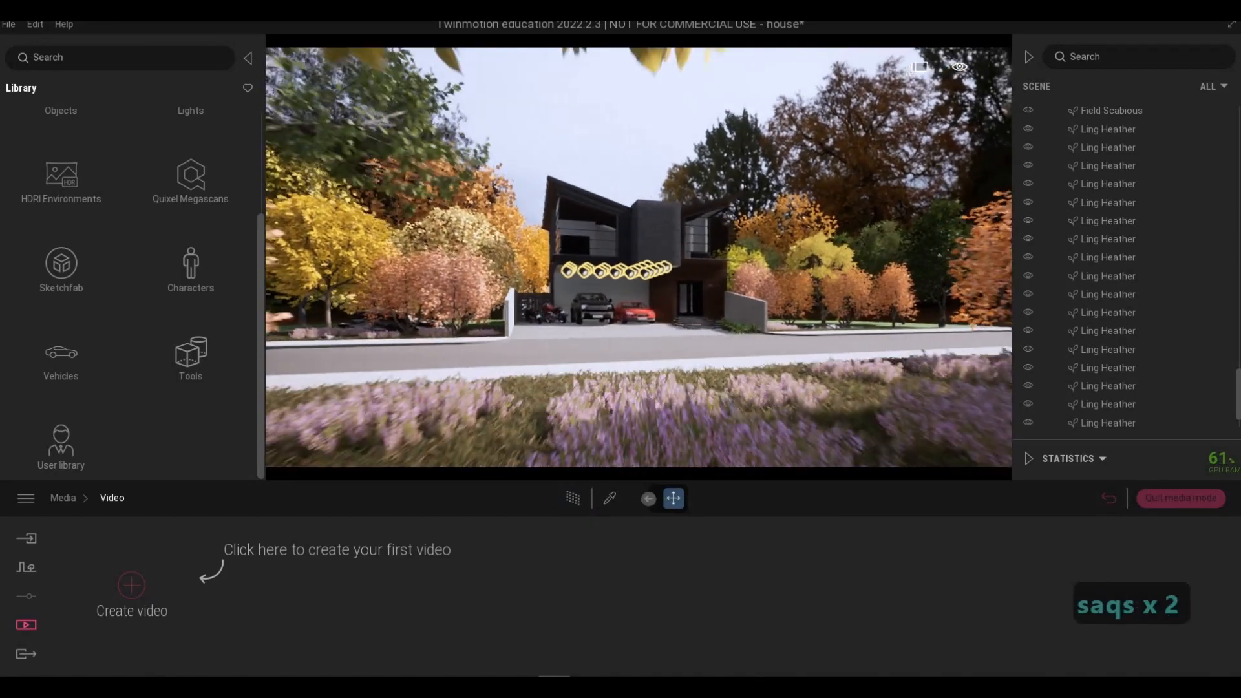
key(d)
key(s)
key(s)
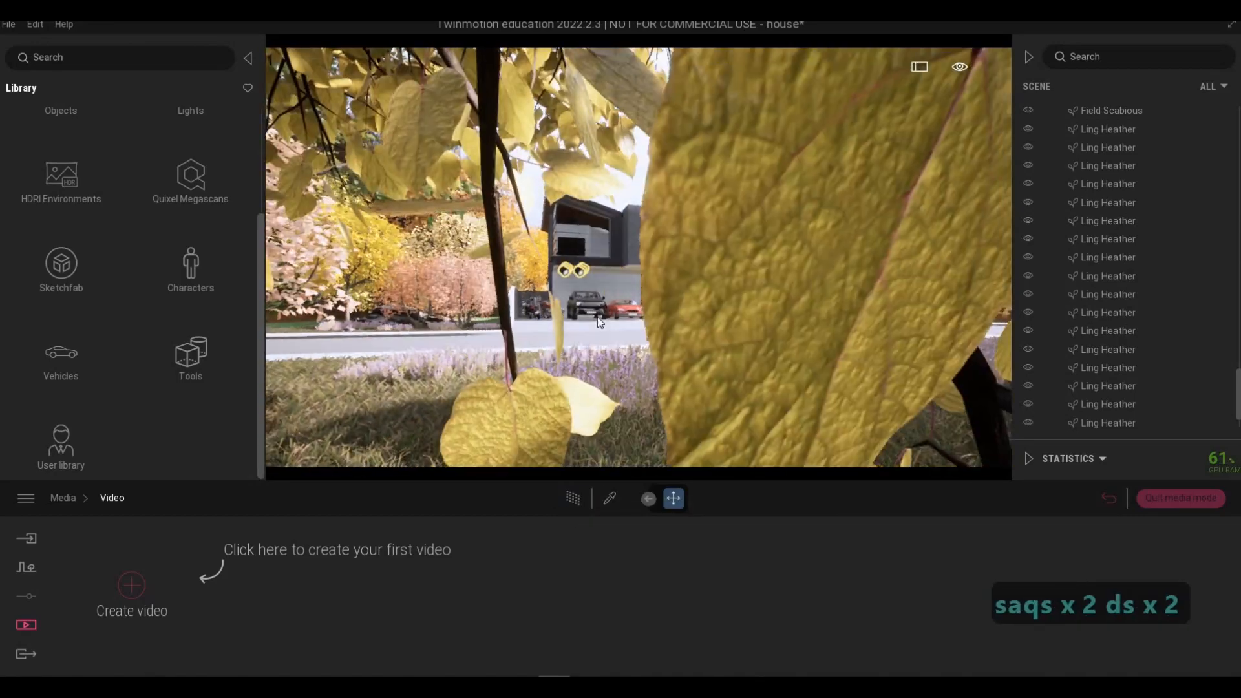
key(w)
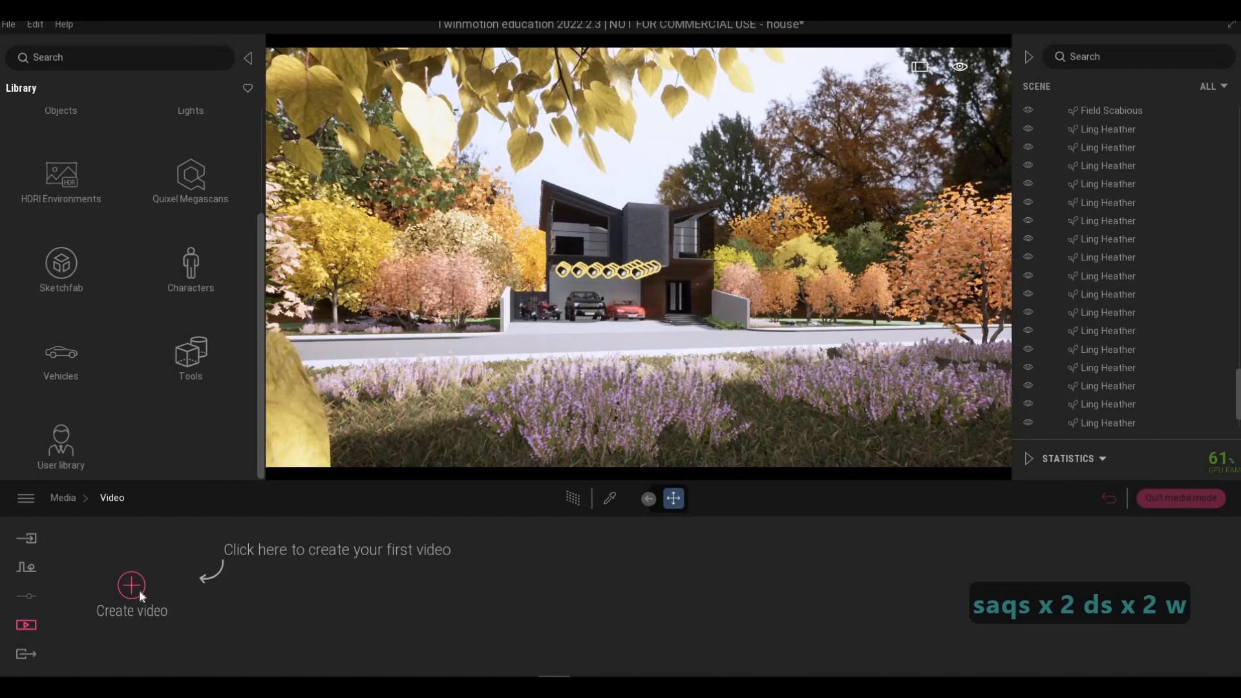
Create a video whose first part advances from behind the heather to the driveway front, and set Part01's length to 6 seconds.
click(138, 590)
key(w)
key(w)
key(w)
key(w)
key(w)
key(w)
key(w)
key(w)
key(w)
key(w)
key(w)
key(w)
key(w)
key(w)
key(w)
key(w)
key(w)
key(w)
key(w)
key(w)
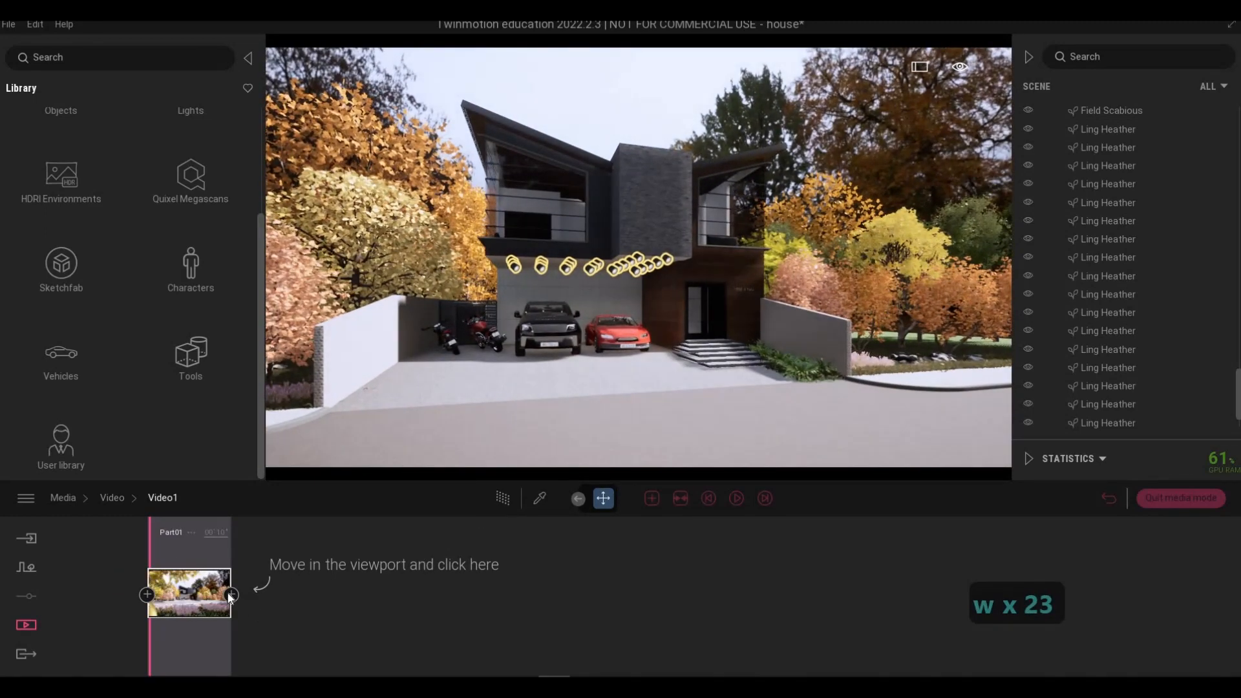
double_click(179, 536)
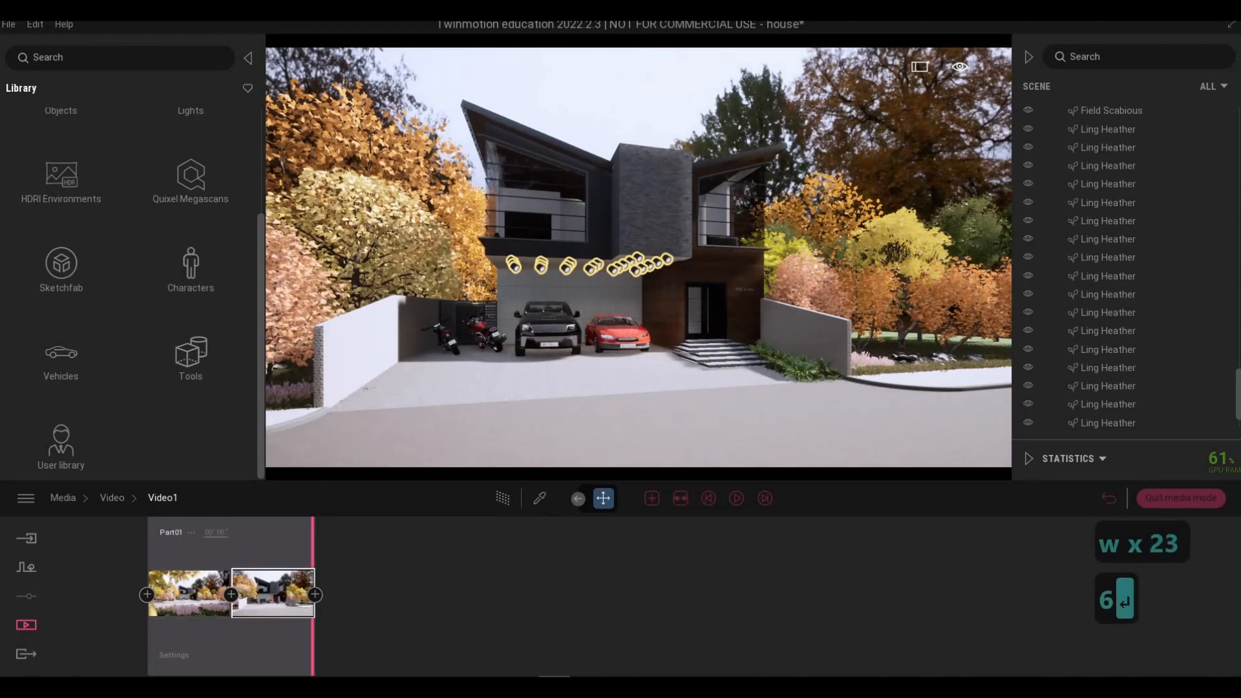
Move the viewpoint to an oblique view from the entrance-side wall and start Part02 of the video there.
key(d)
key(q)
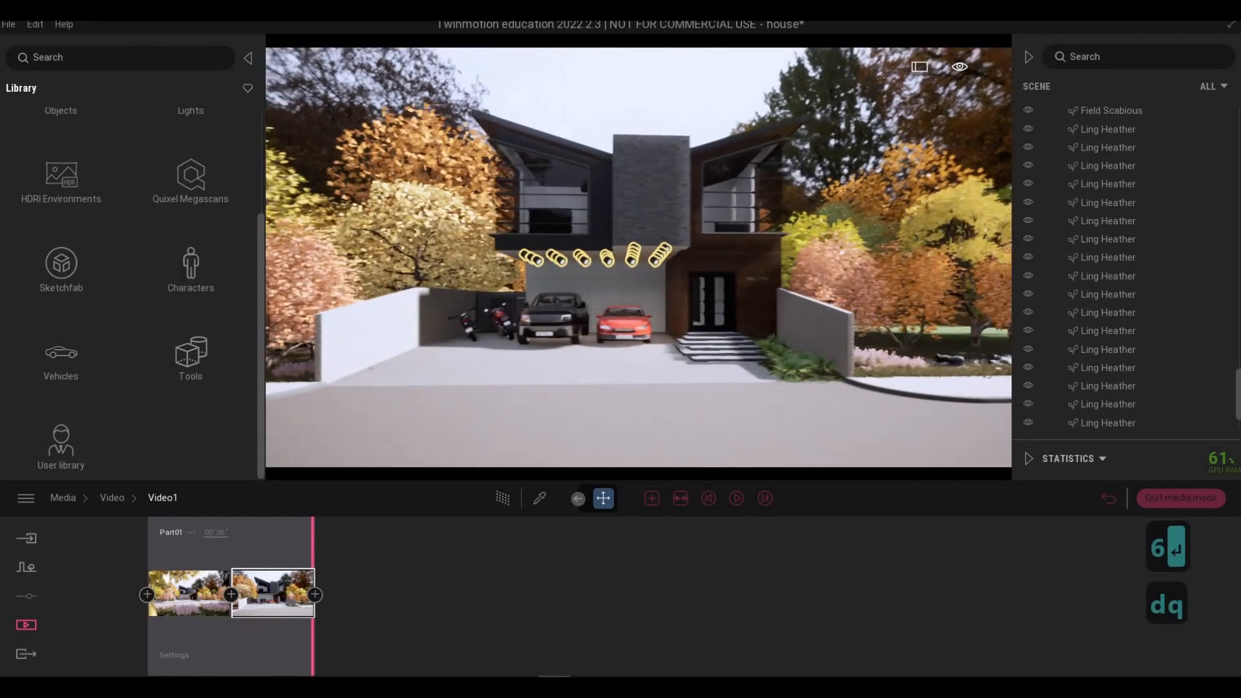
key(s)
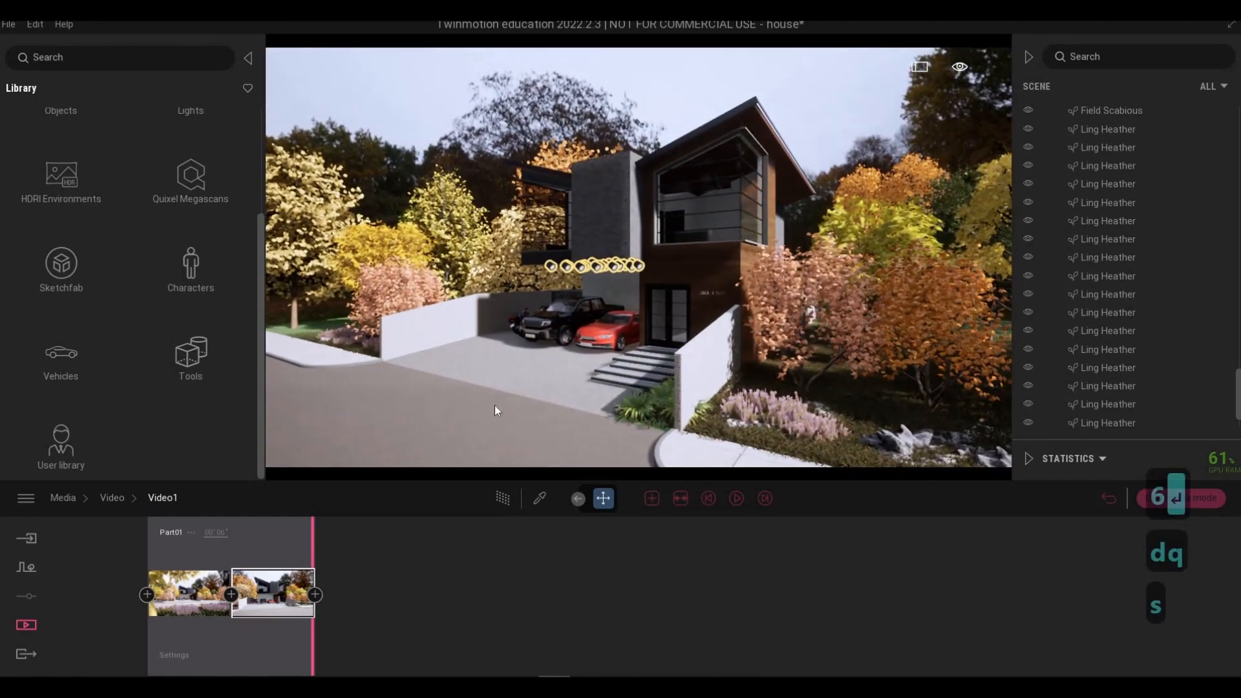
click(652, 498)
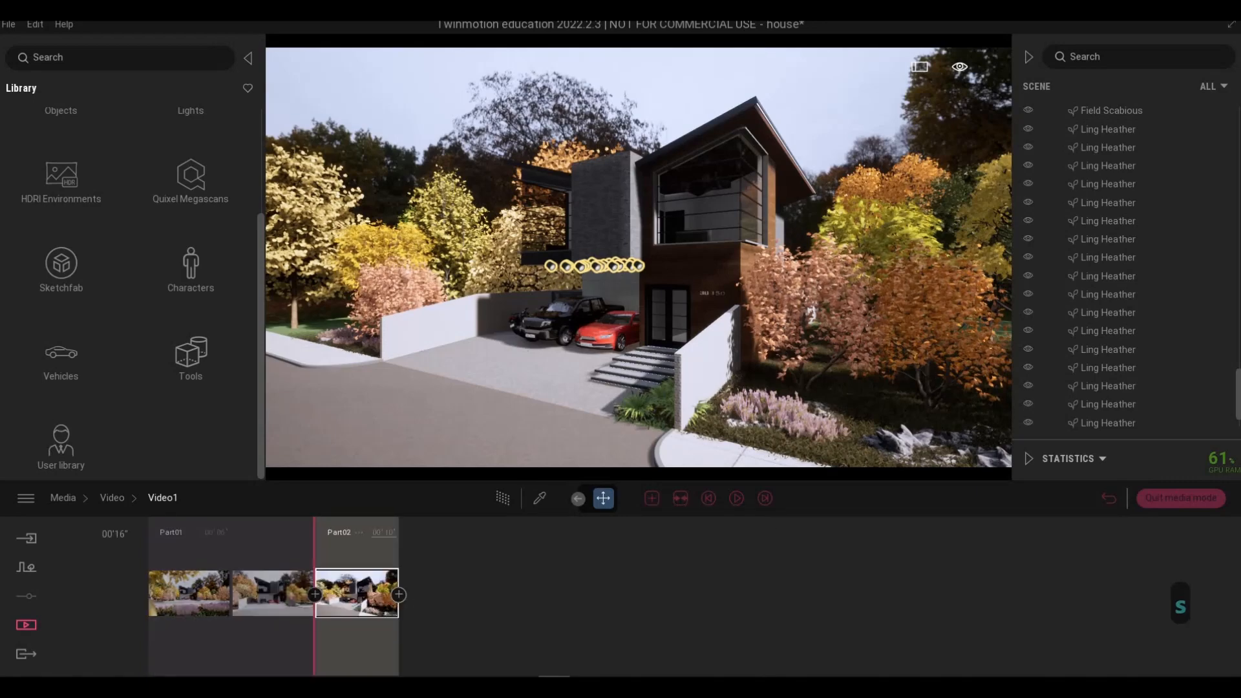
Add a frontal keyframe and one beside the orange shrub at the opposite wall to Part02, and set its length to 8 seconds.
key(a)
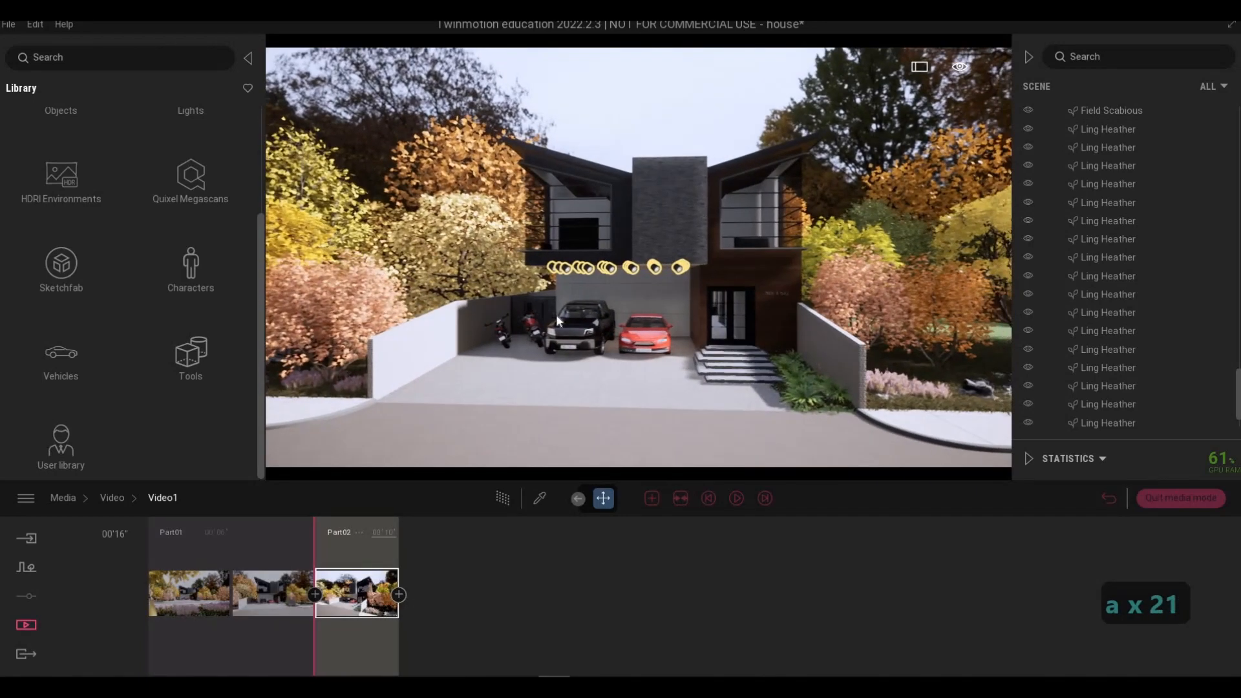
click(398, 595)
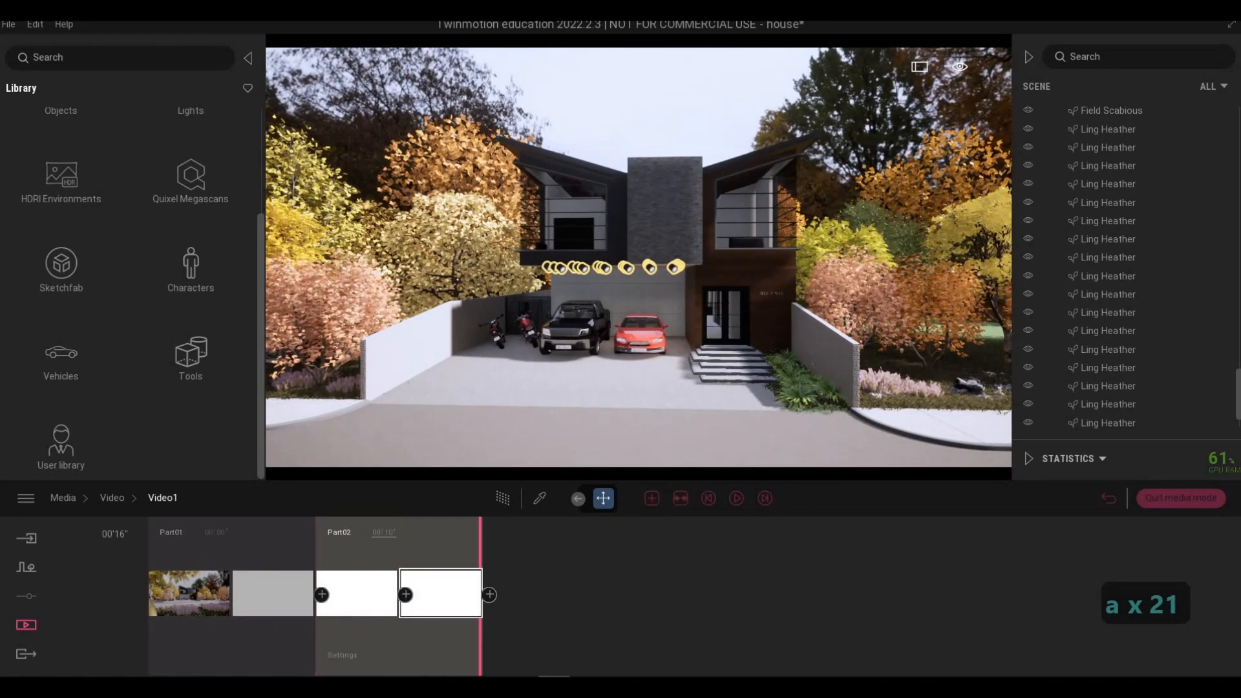
key(a)
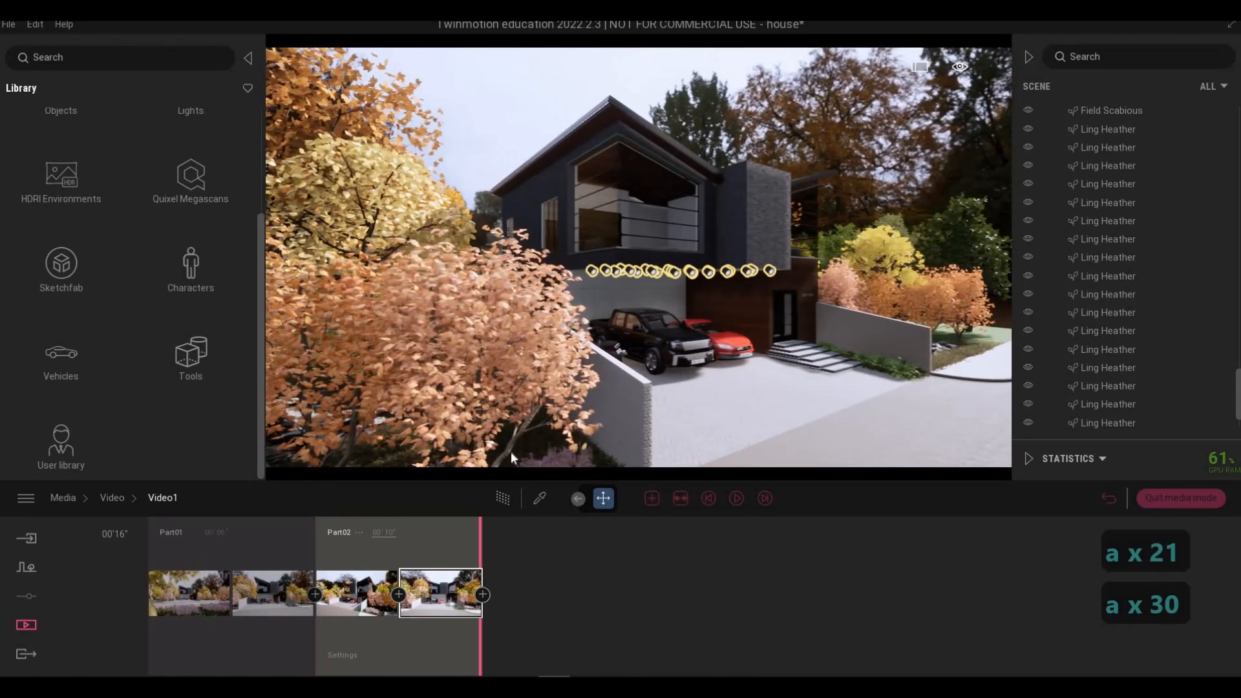
click(483, 595)
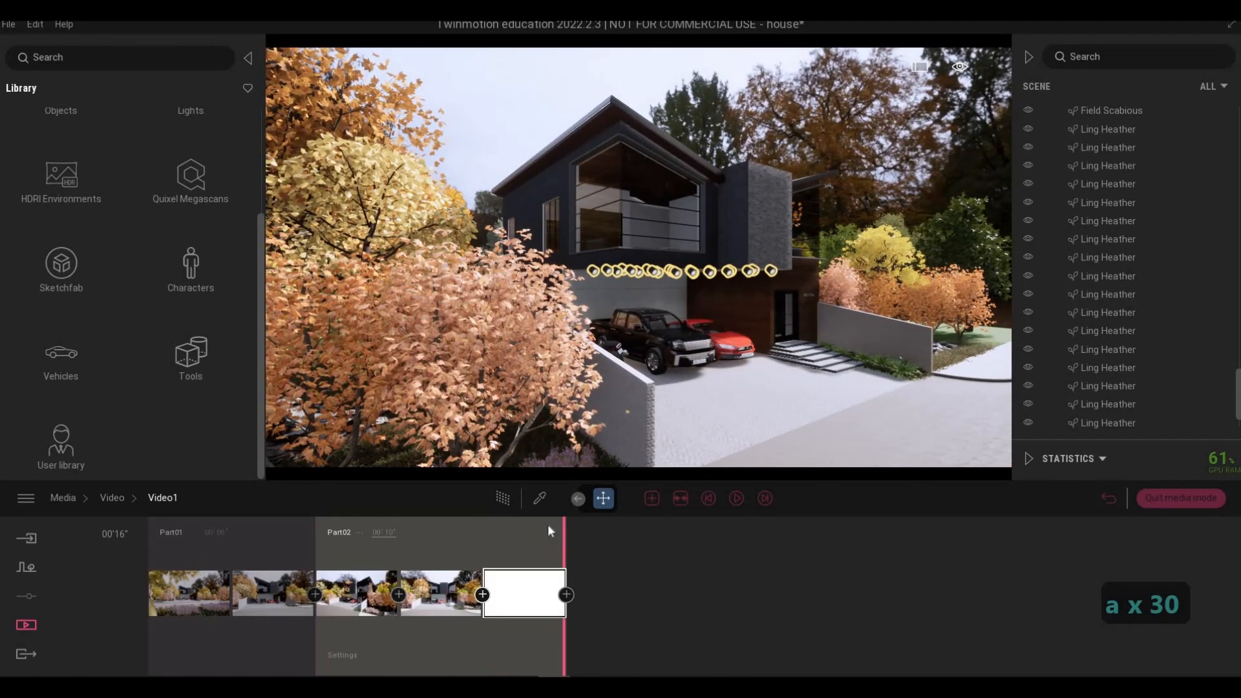
click(370, 533)
text(8)
key(Return)
Move the viewpoint close to the parked vehicles from the motorcycle side, start Part03 there and set its length to 2 seconds.
key(d)
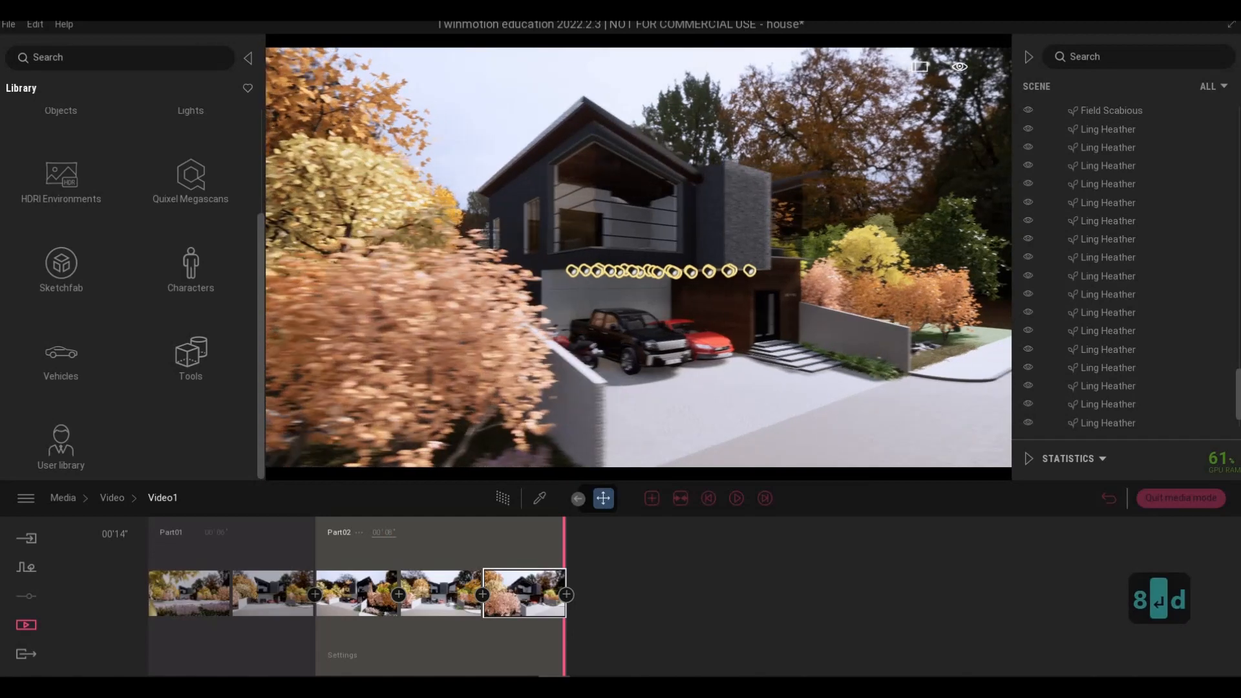
key(w)
key(e)
key(w)
key(e)
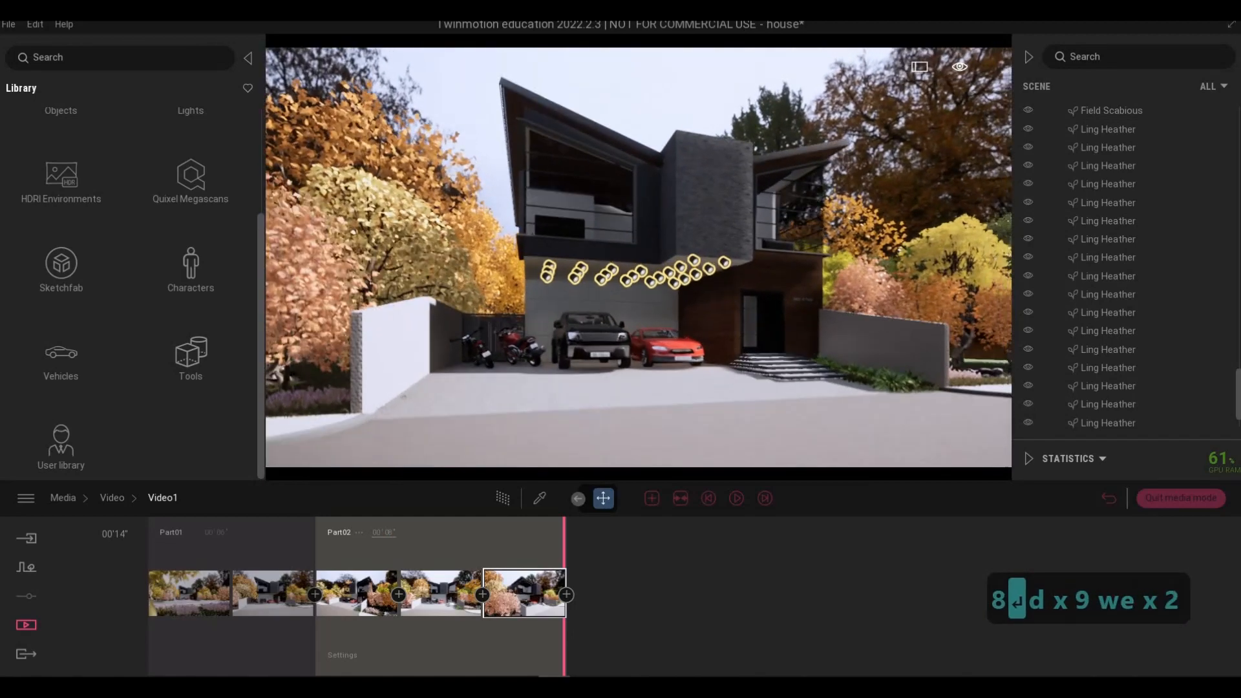
key(s)
key(w)
key(d)
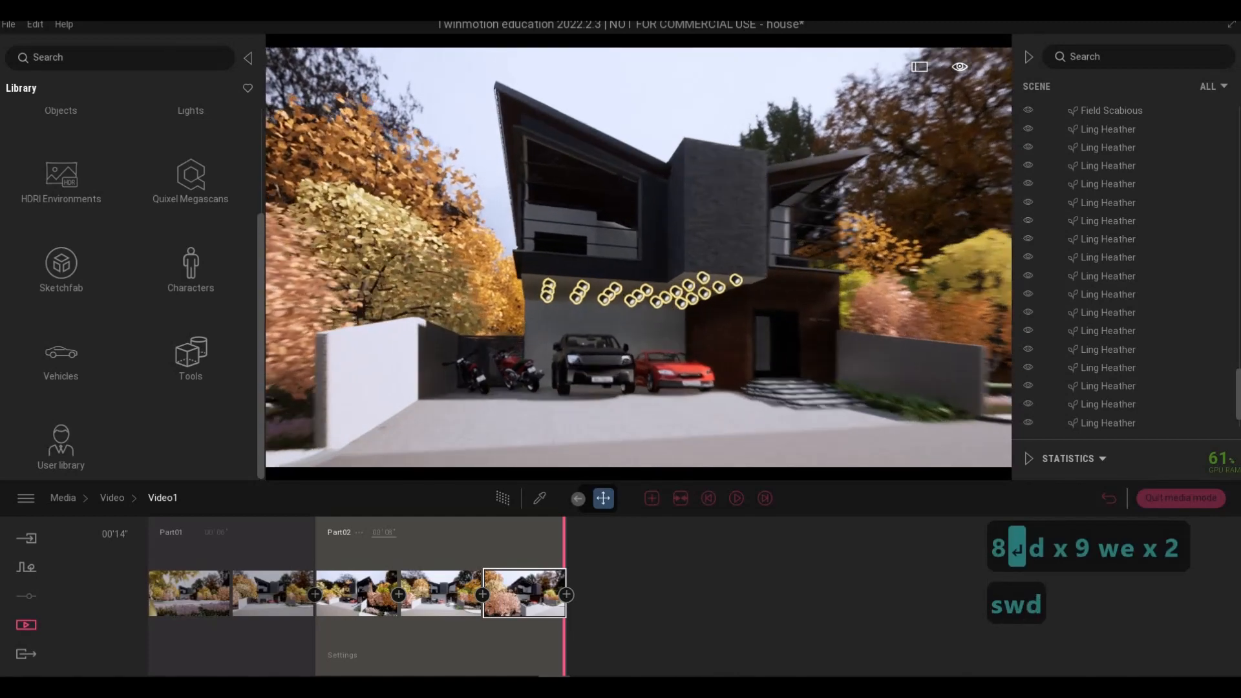
key(w)
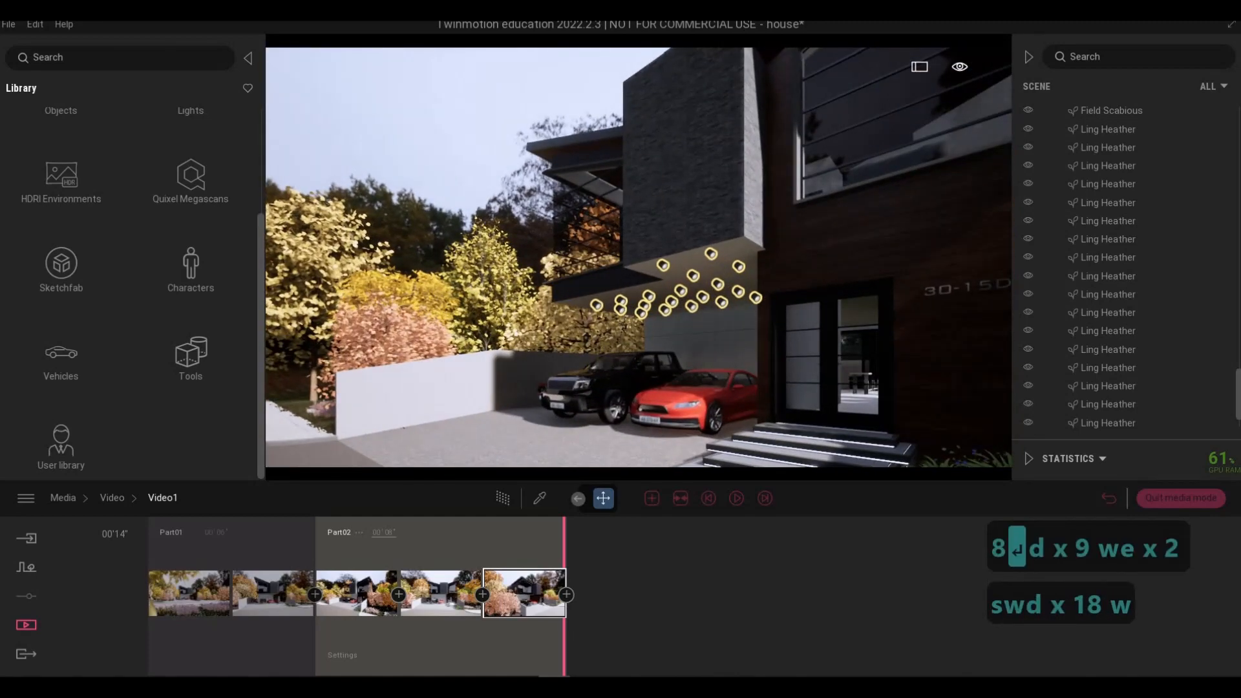
key(a)
key(a)
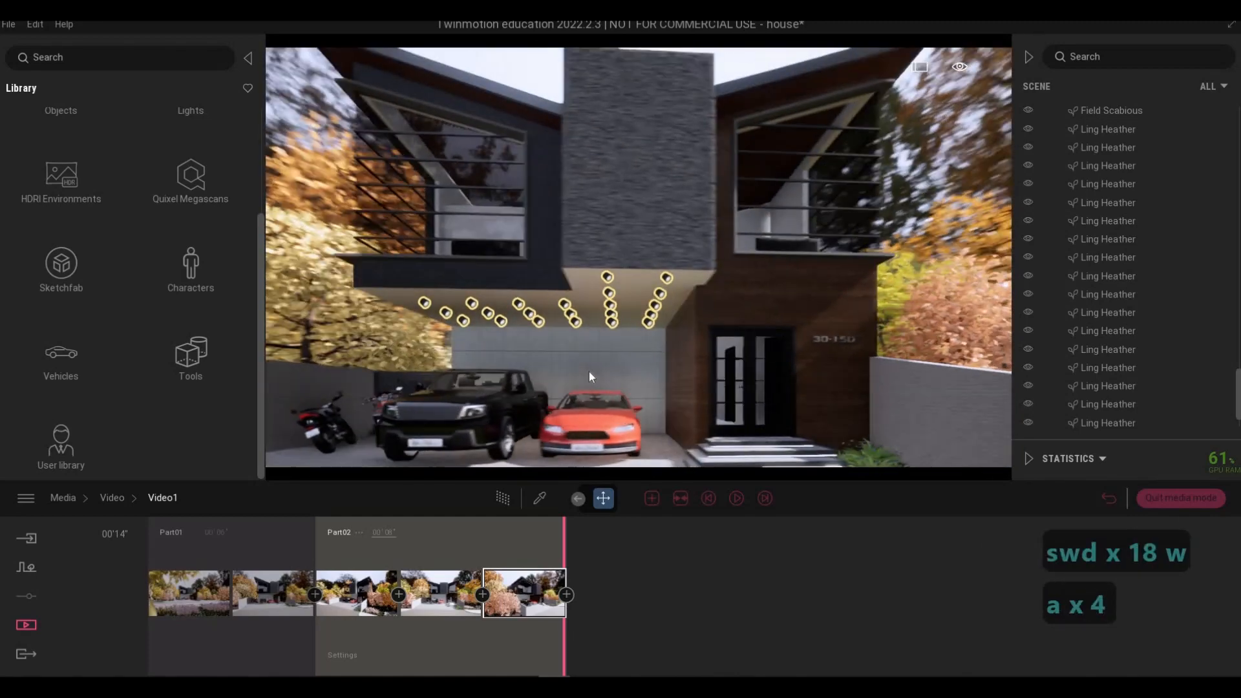
key(a)
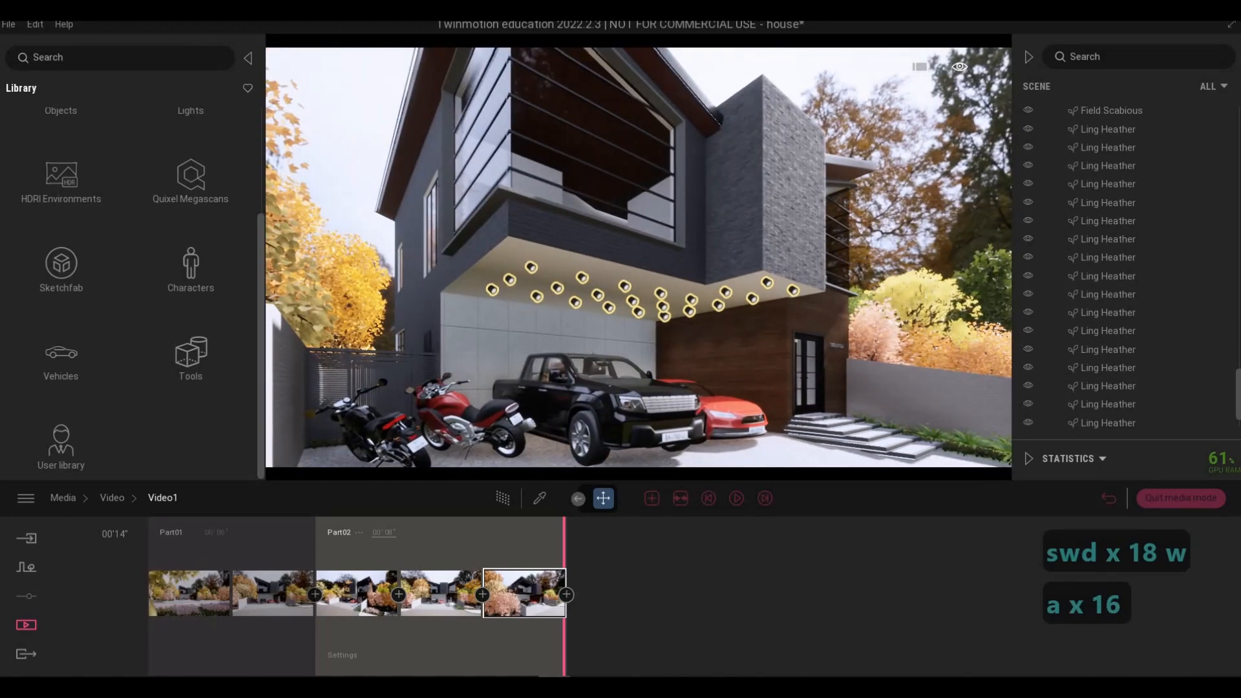
click(652, 498)
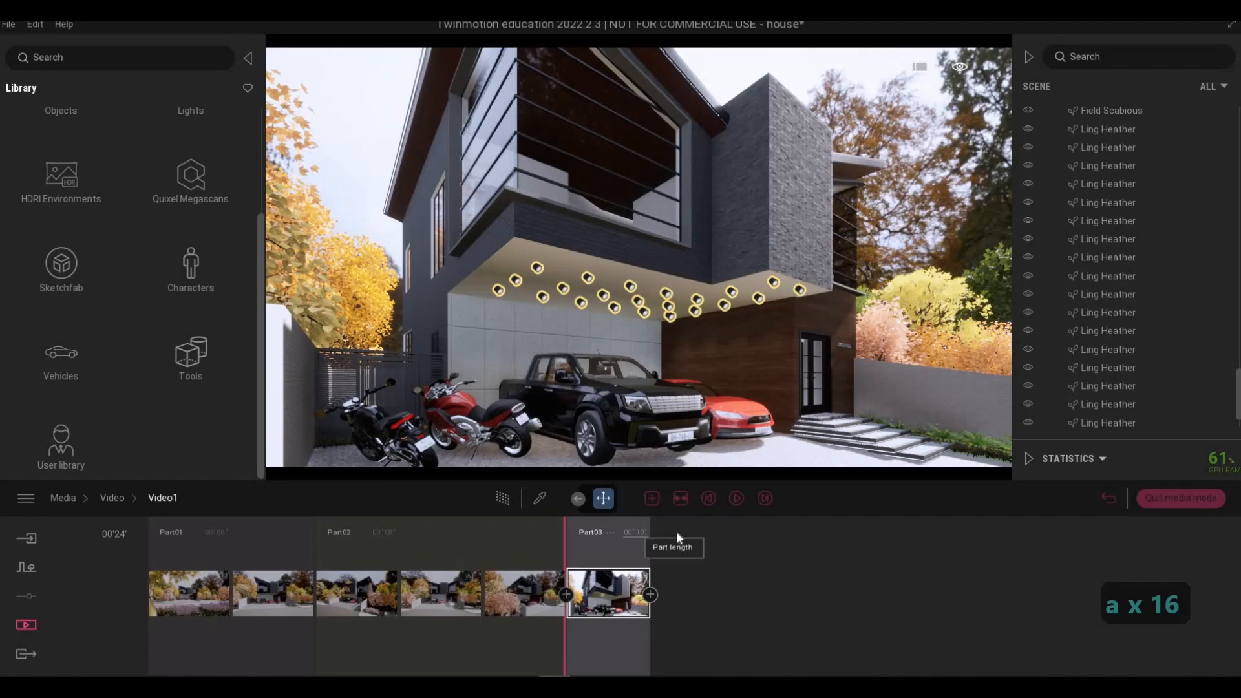
text(2)
key(Return)
Raise the viewpoint above the driveway, looking down at the cars and balconies, and start Part04 there with a length of 2 seconds.
key(d)
key(d)
key(d)
key(d)
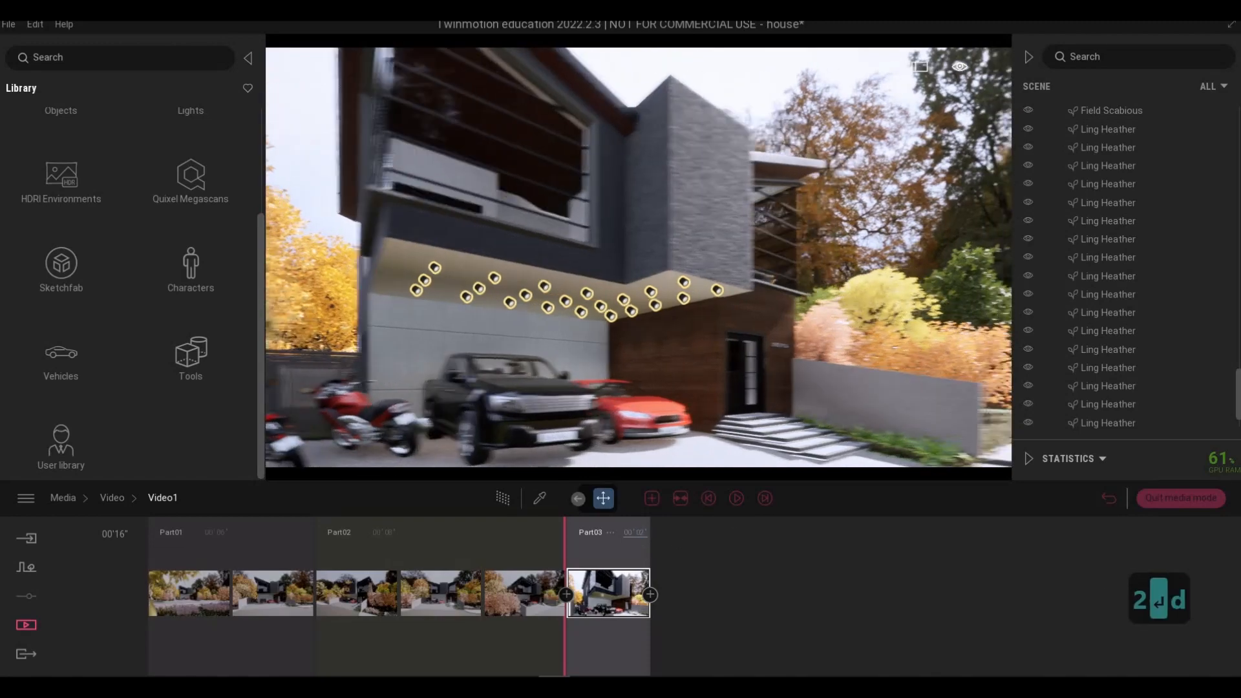
key(s)
key(w)
key(w)
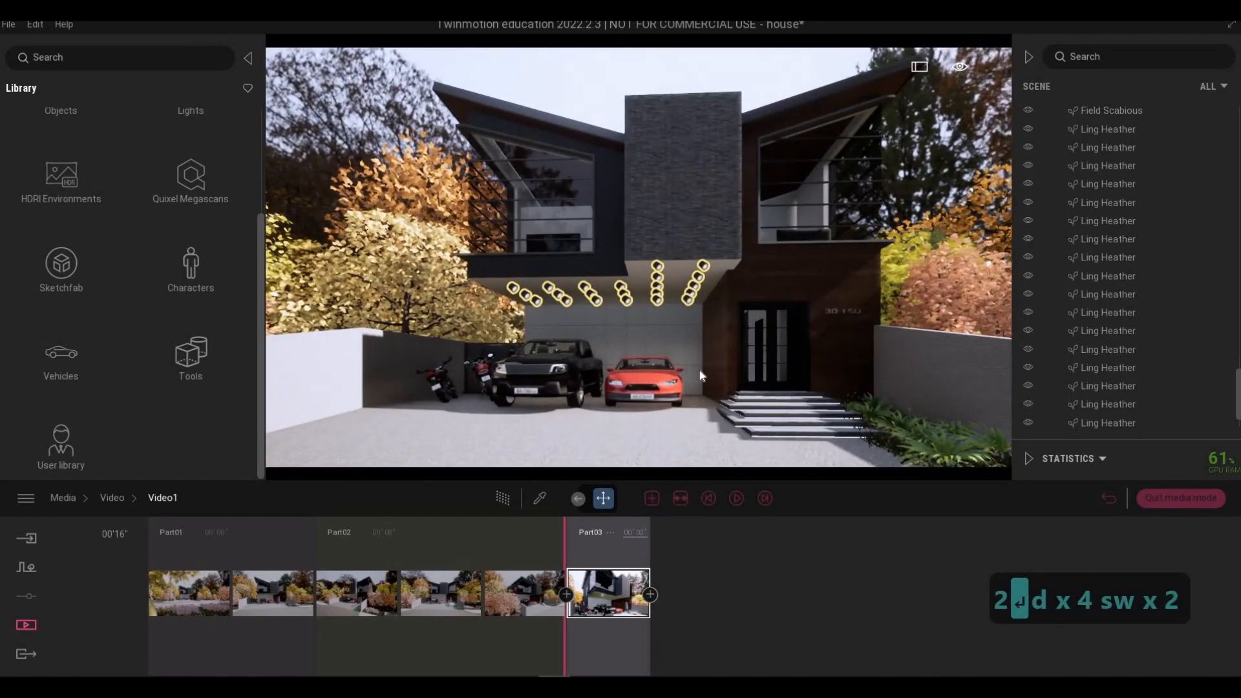
key(a)
key(w)
key(q)
key(s)
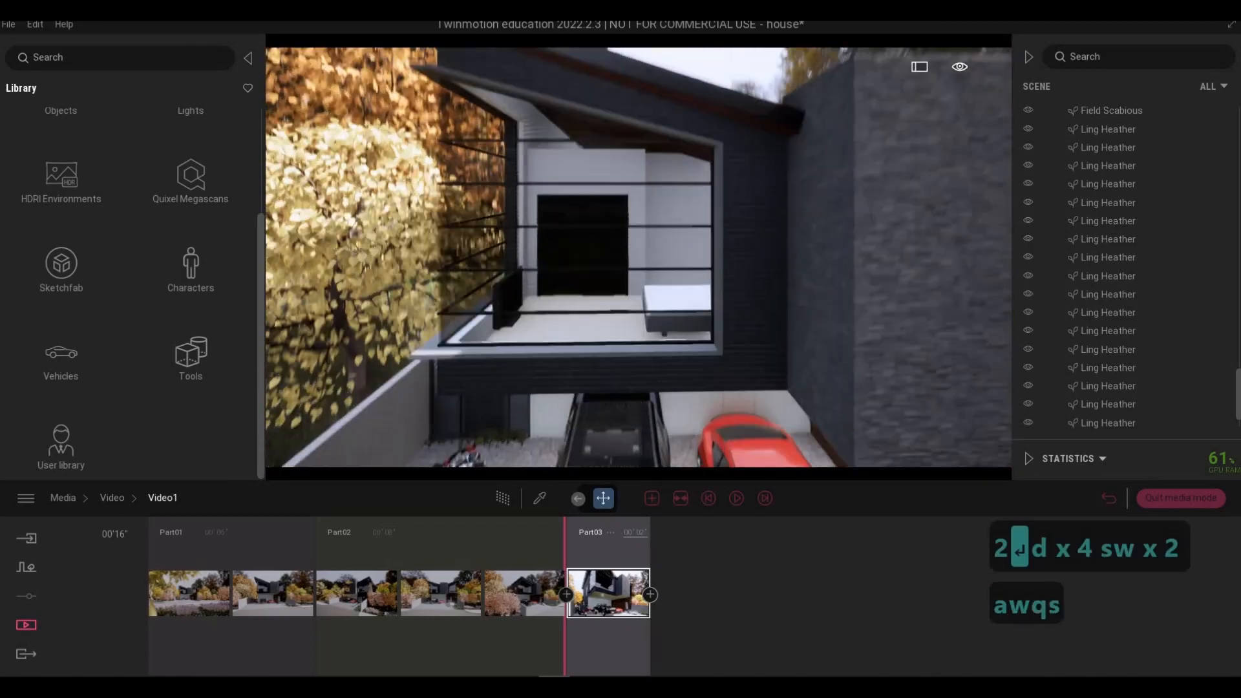
key(d)
key(d)
key(e)
key(e)
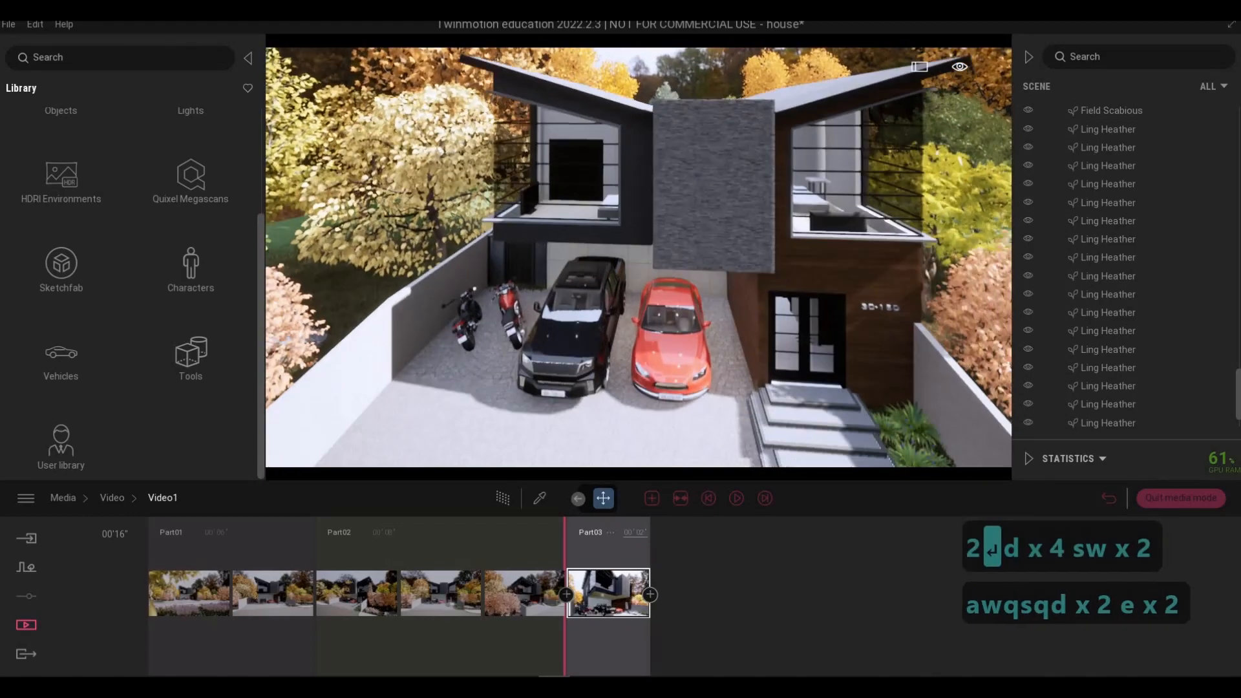
key(e)
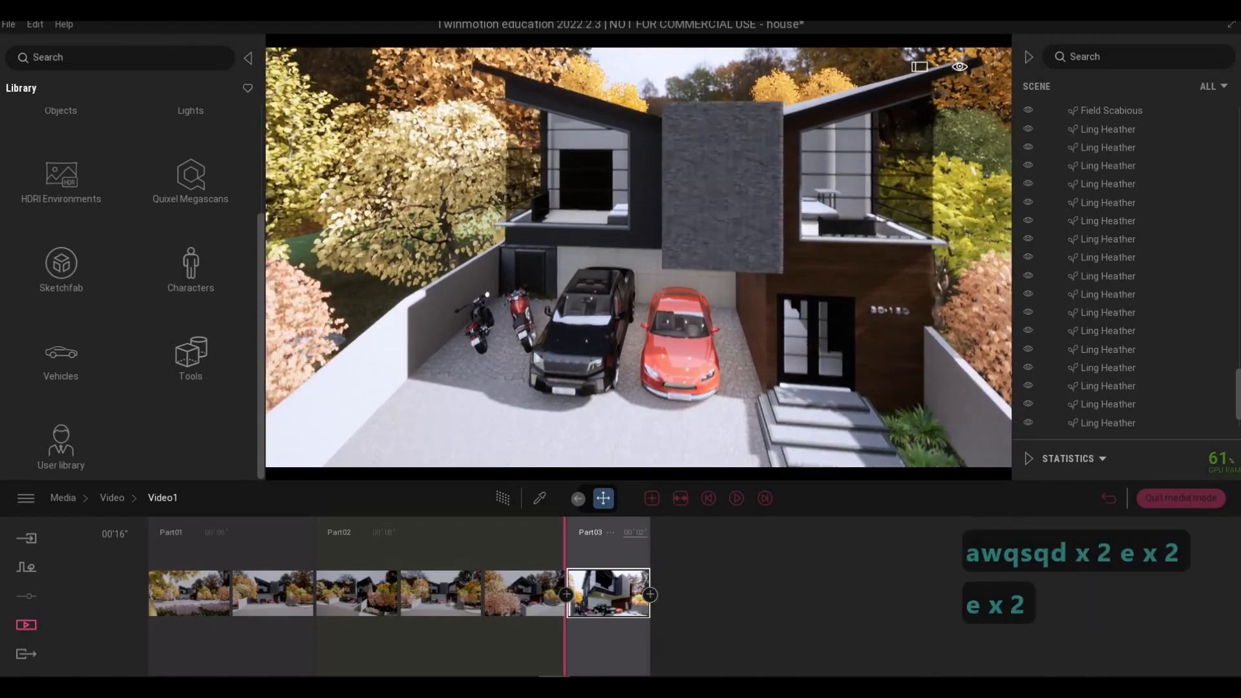
key(d)
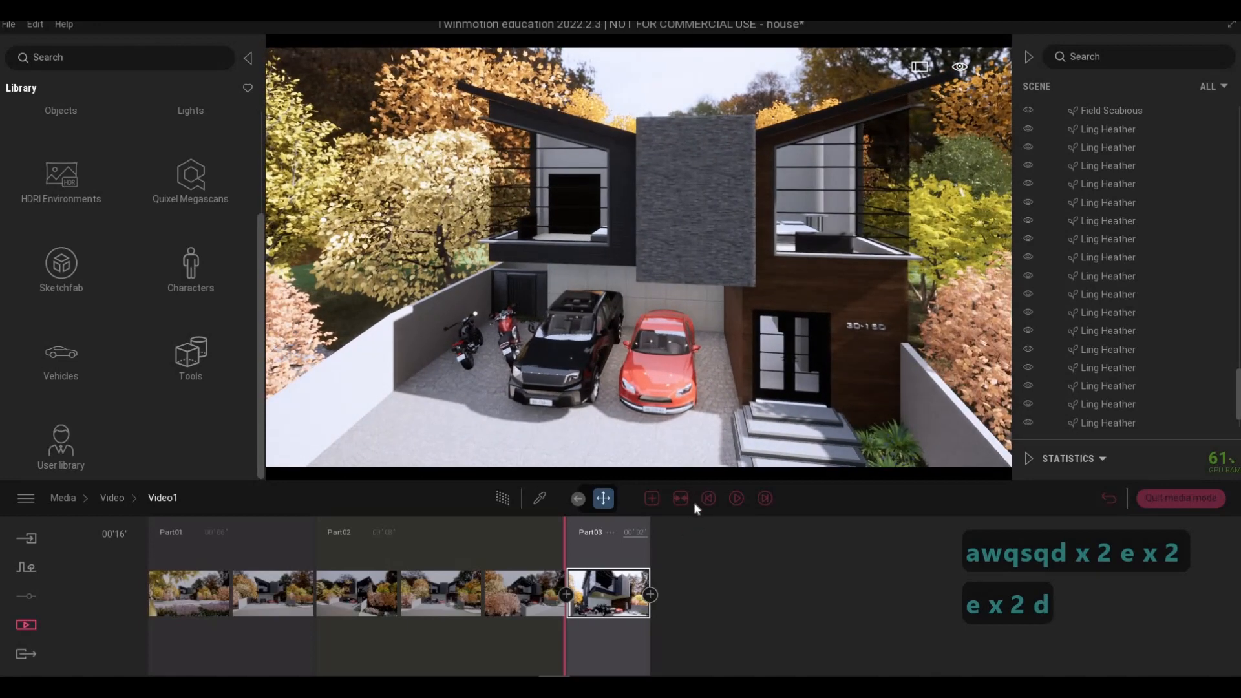
click(652, 498)
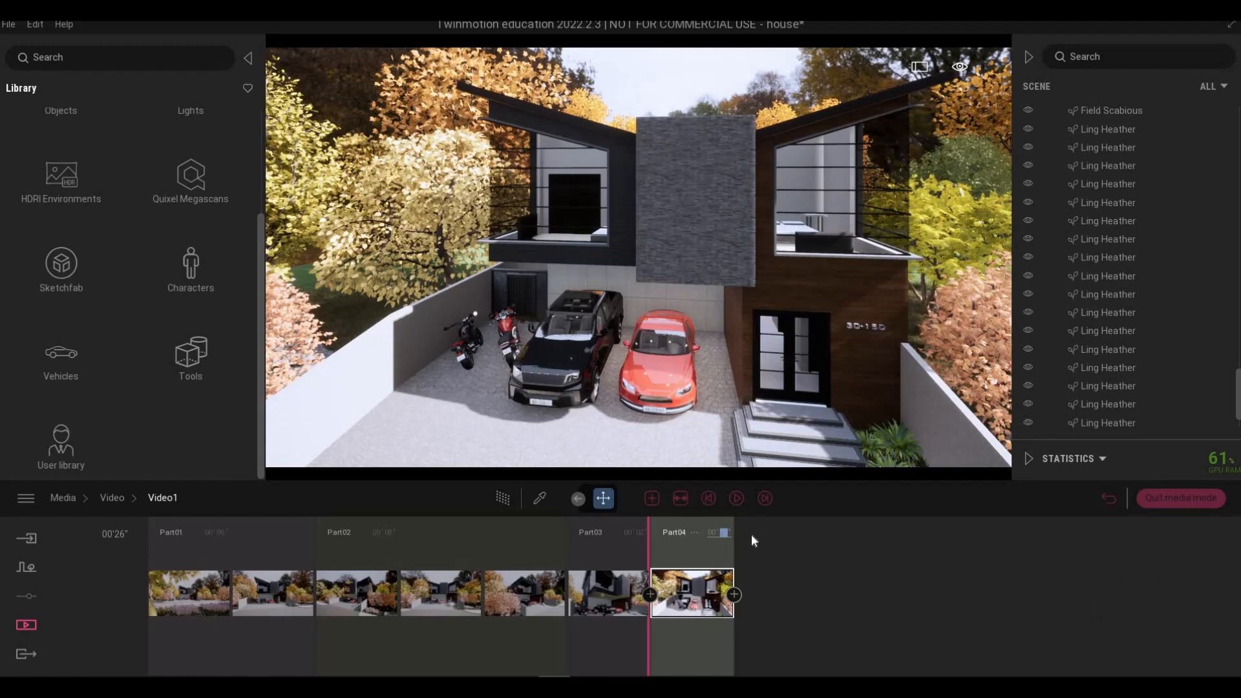
text(2)
key(Return)
Lower the viewpoint to street level facing the motorcycle-side wall and its orange shrub, and start Part05 there.
key(a)
key(e)
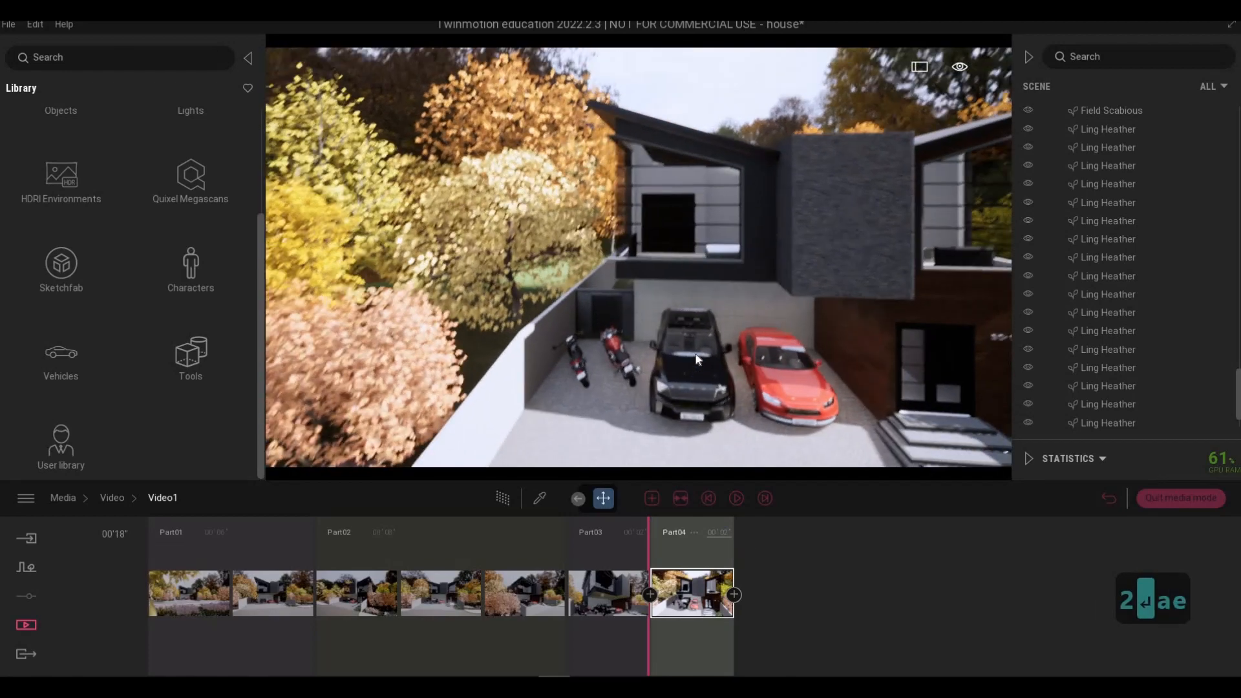
key(e)
key(e)
key(e)
key(e)
key(e)
key(a)
key(d)
key(q)
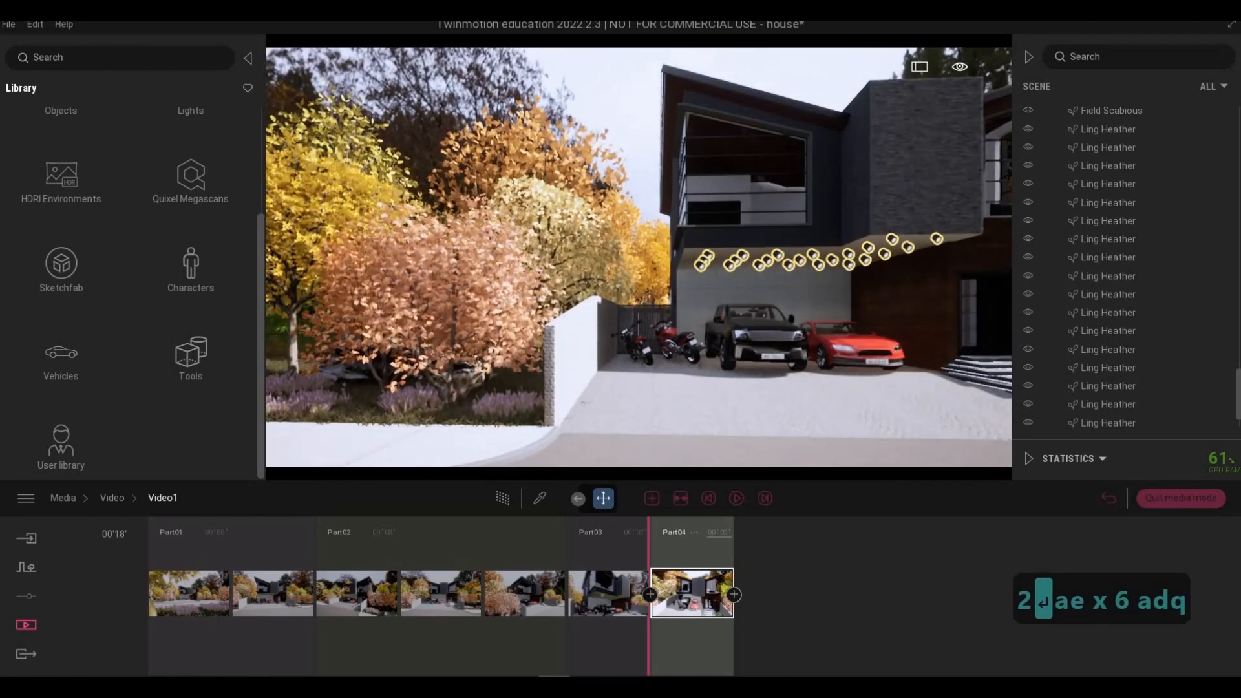
key(a)
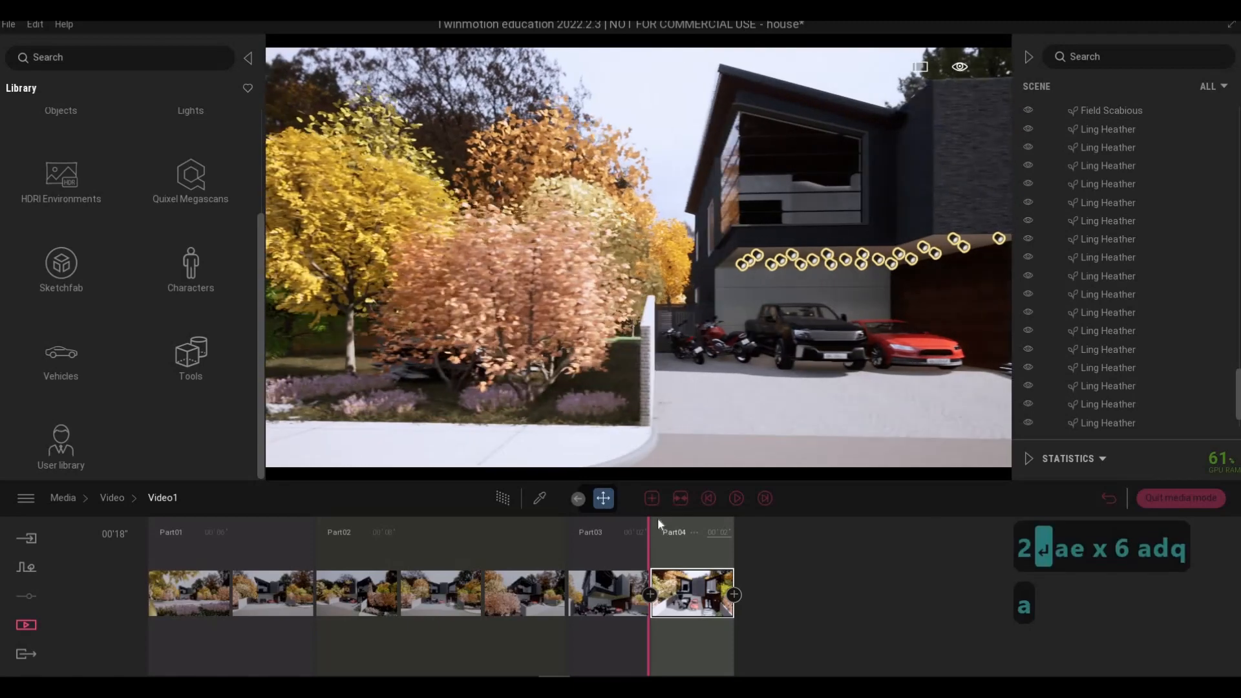
click(652, 498)
Slide the viewpoint sideways past the entrance steps, add it as Part05's second keyframe and set the part length to 6 seconds.
key(d)
key(d)
key(d)
key(d)
key(d)
key(d)
key(d)
key(d)
key(d)
key(d)
key(d)
key(d)
key(d)
key(d)
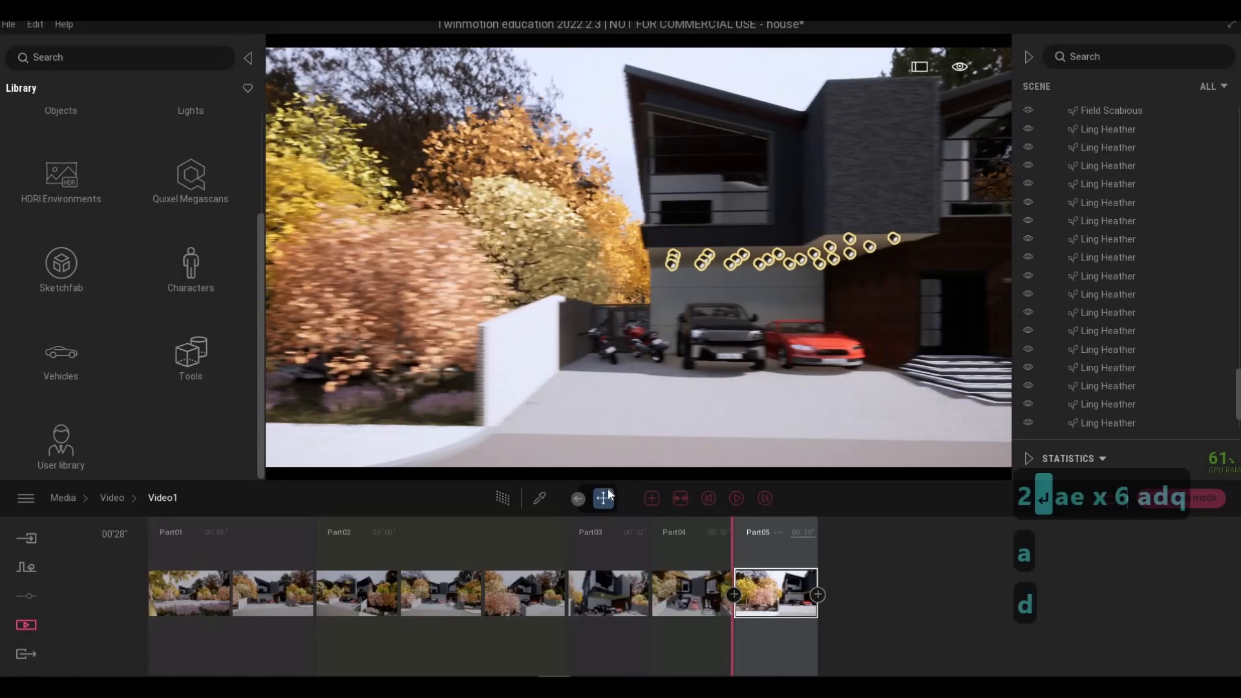
key(d)
key(d)
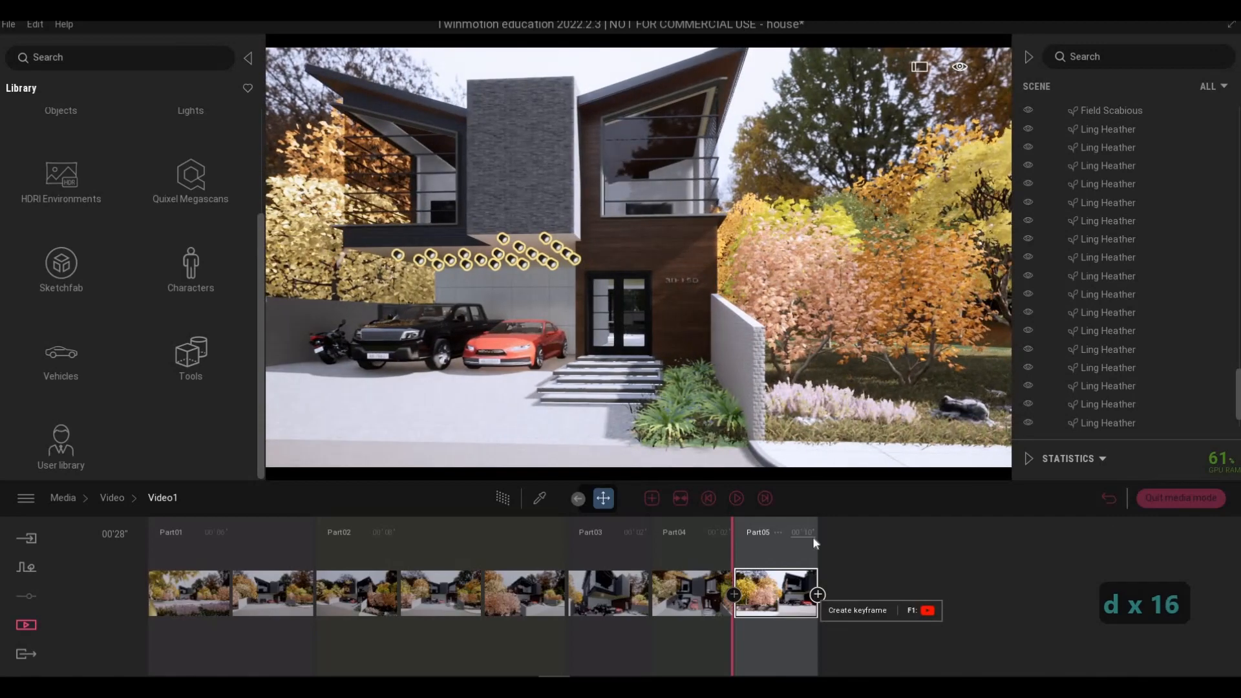
click(818, 594)
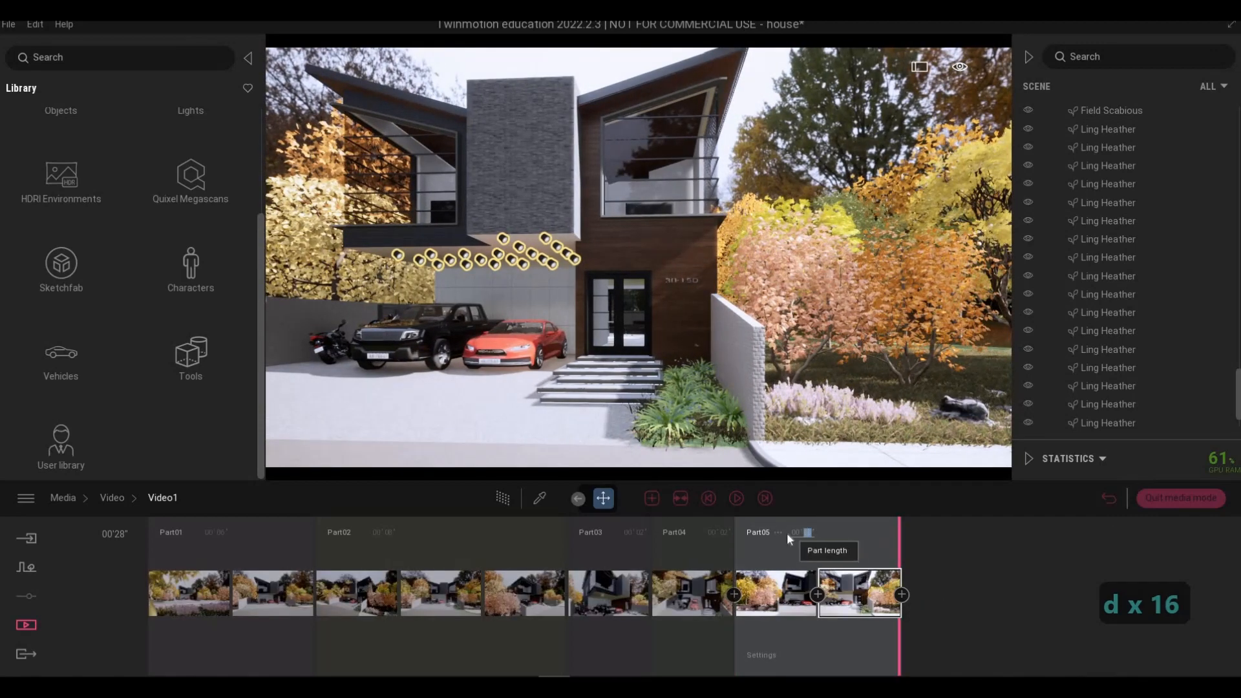
text(8)
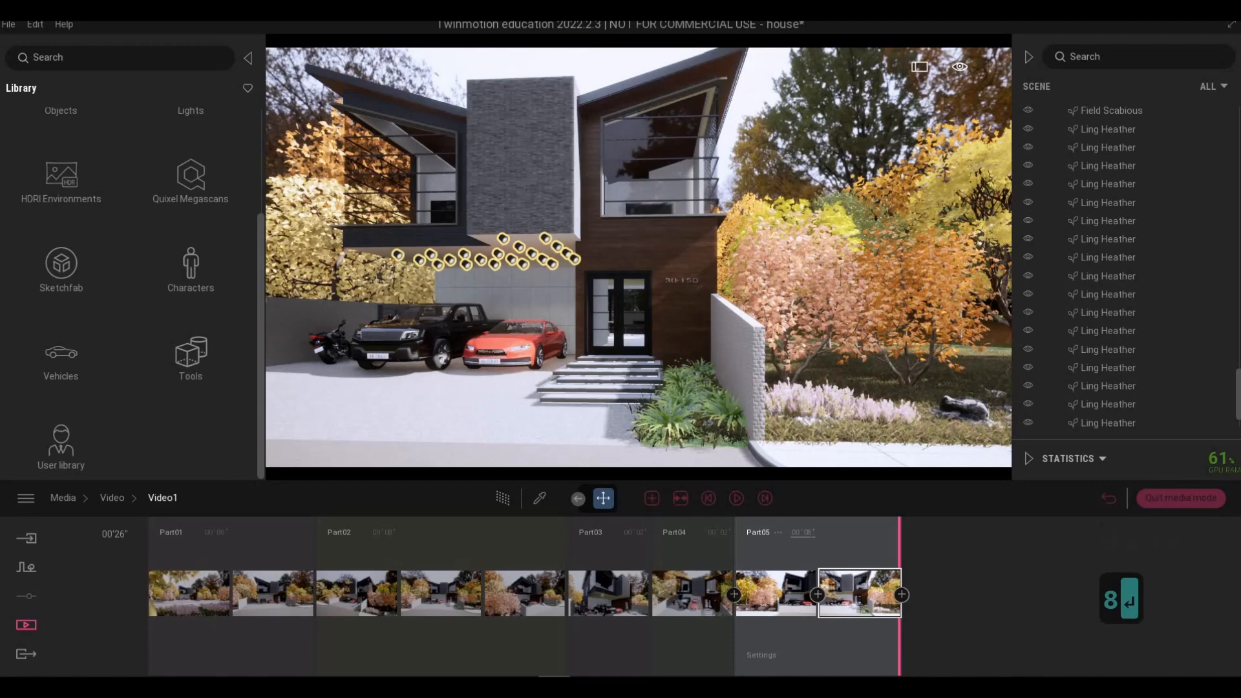
text(6)
key(Return)
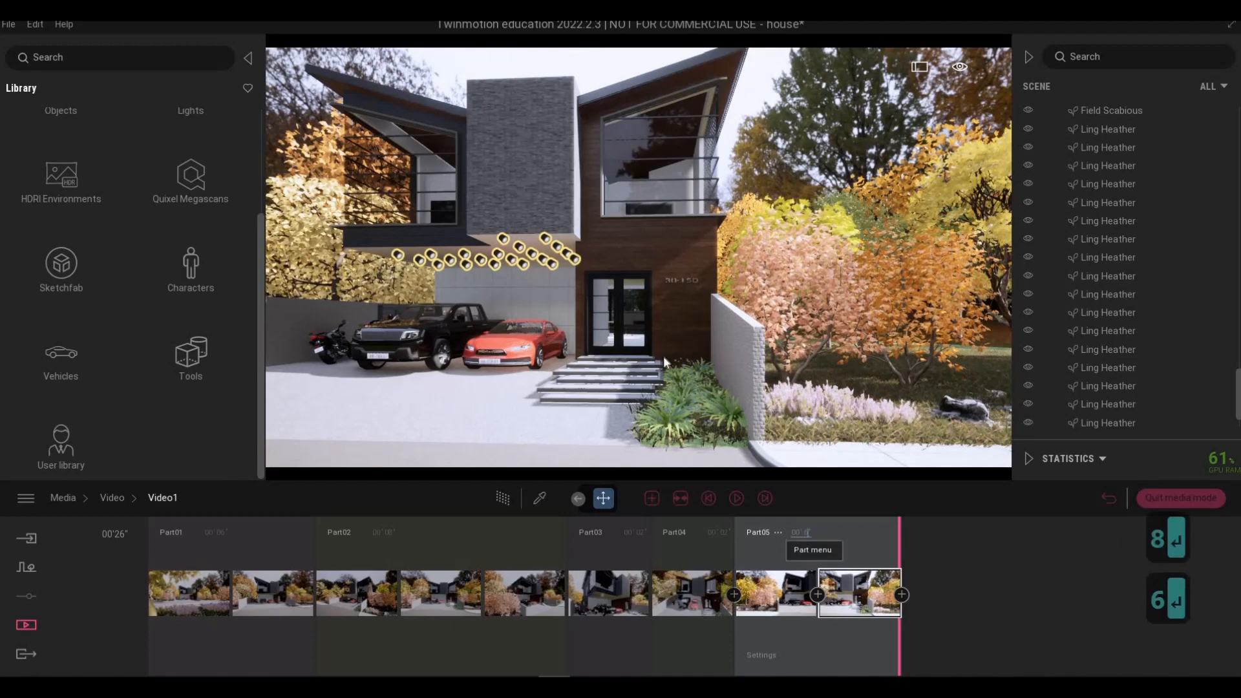
Move the viewpoint near the parked vehicles, looking up at the balcony and stone volume from the motorcycle side, and start Part06 there.
key(s)
key(d)
key(q)
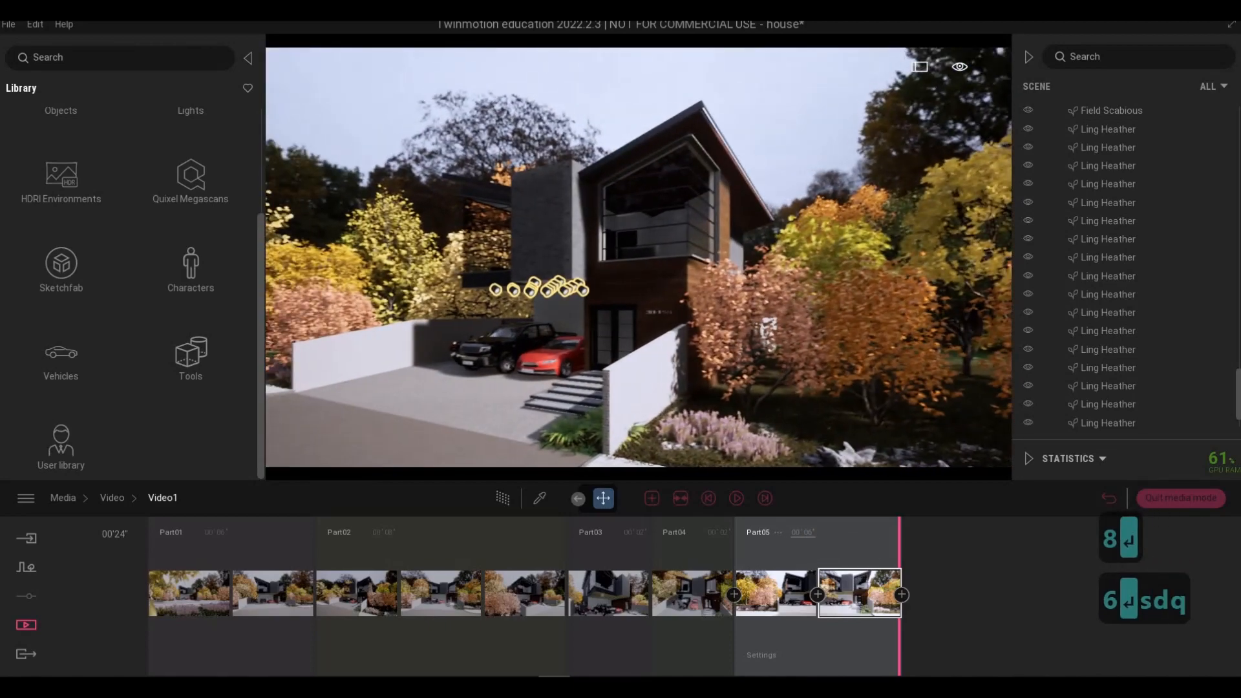
key(w)
key(a)
key(a)
key(a)
key(a)
key(e)
key(a)
key(a)
key(a)
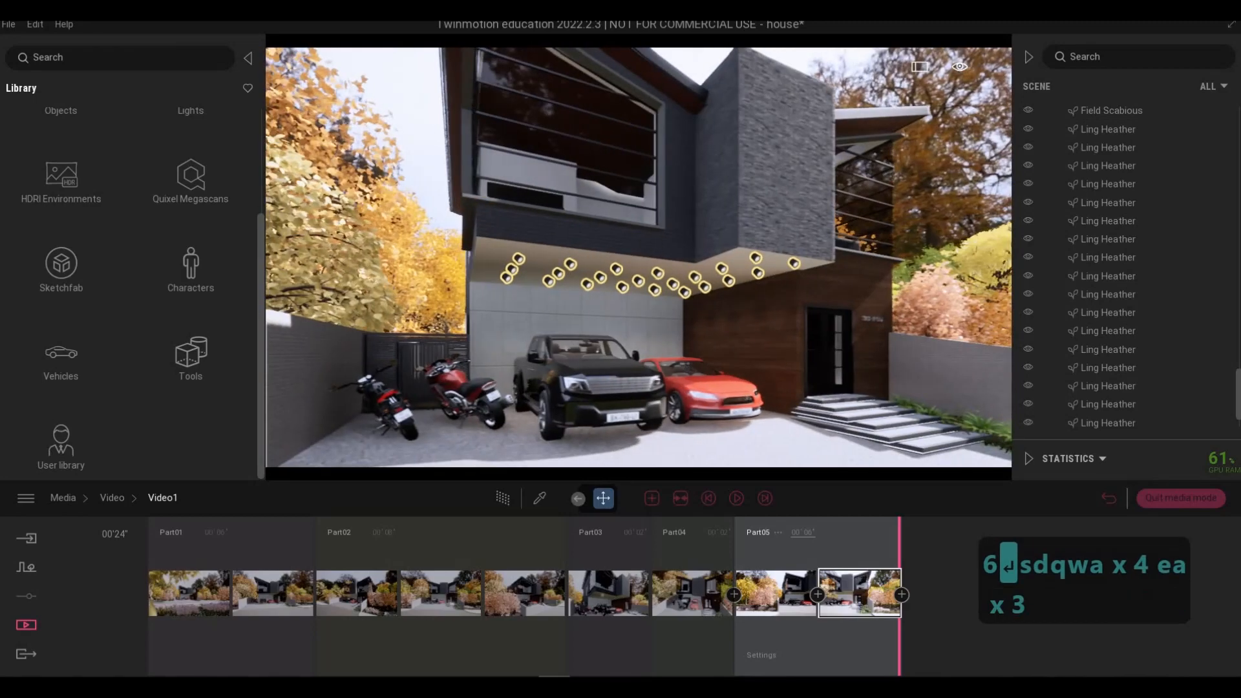
key(s)
key(w)
key(w)
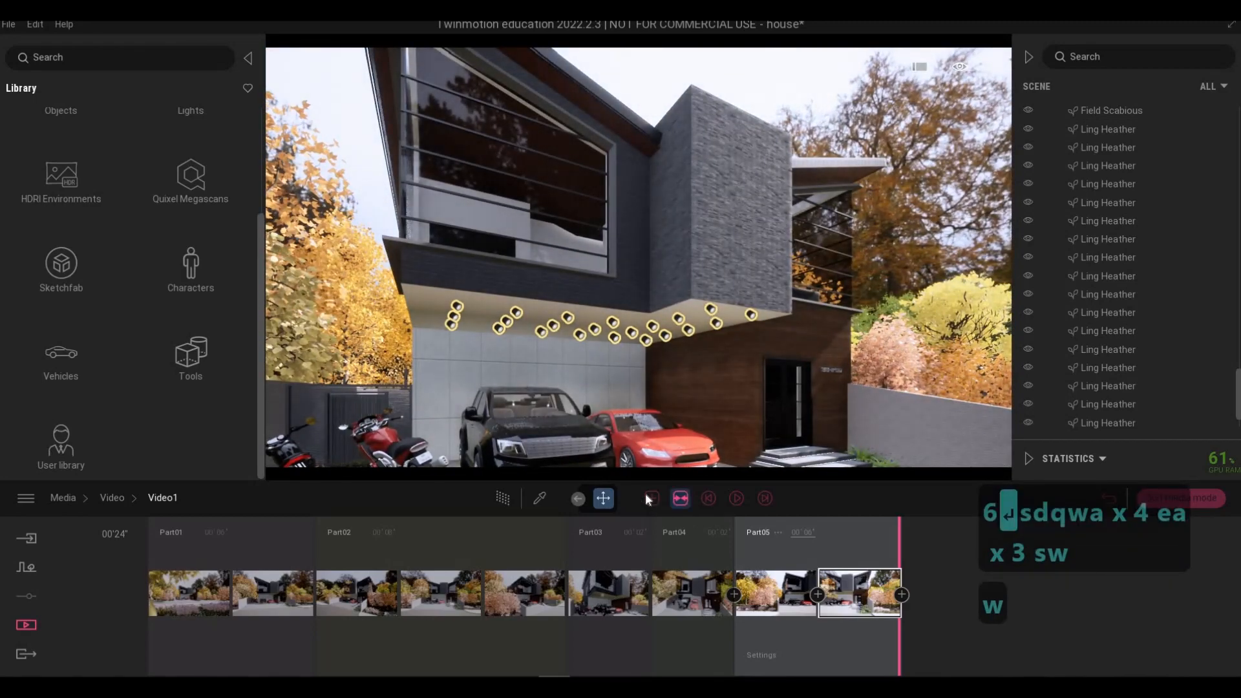
click(649, 498)
Pull the viewpoint straight back onto the road and add this wider view as Part06's second keyframe.
key(s)
key(s)
key(s)
key(s)
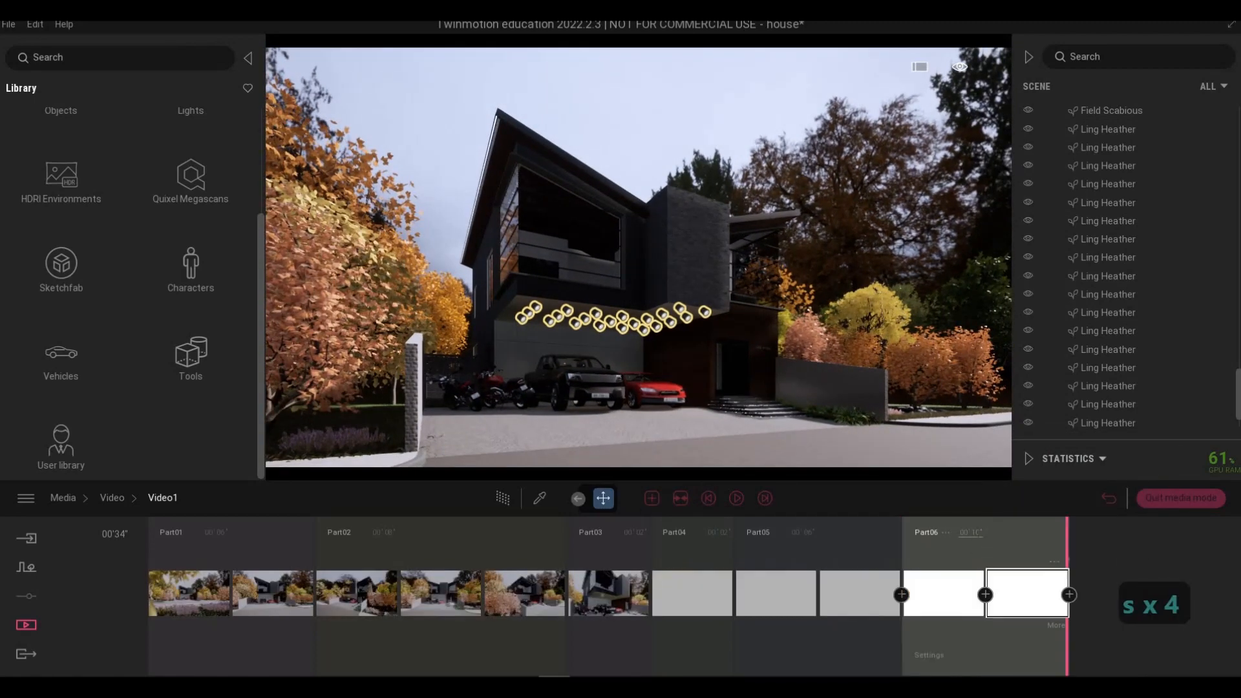
Set Part06's length to 4 seconds.
click(985, 595)
text(6)
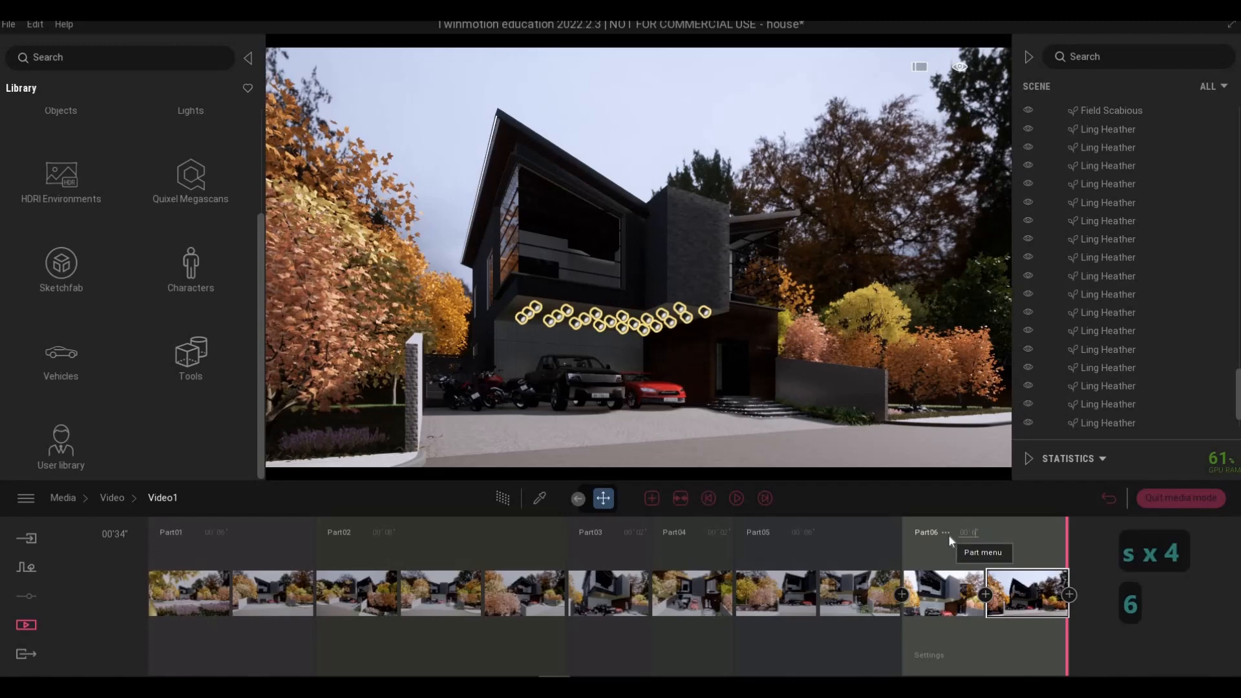
key(Return)
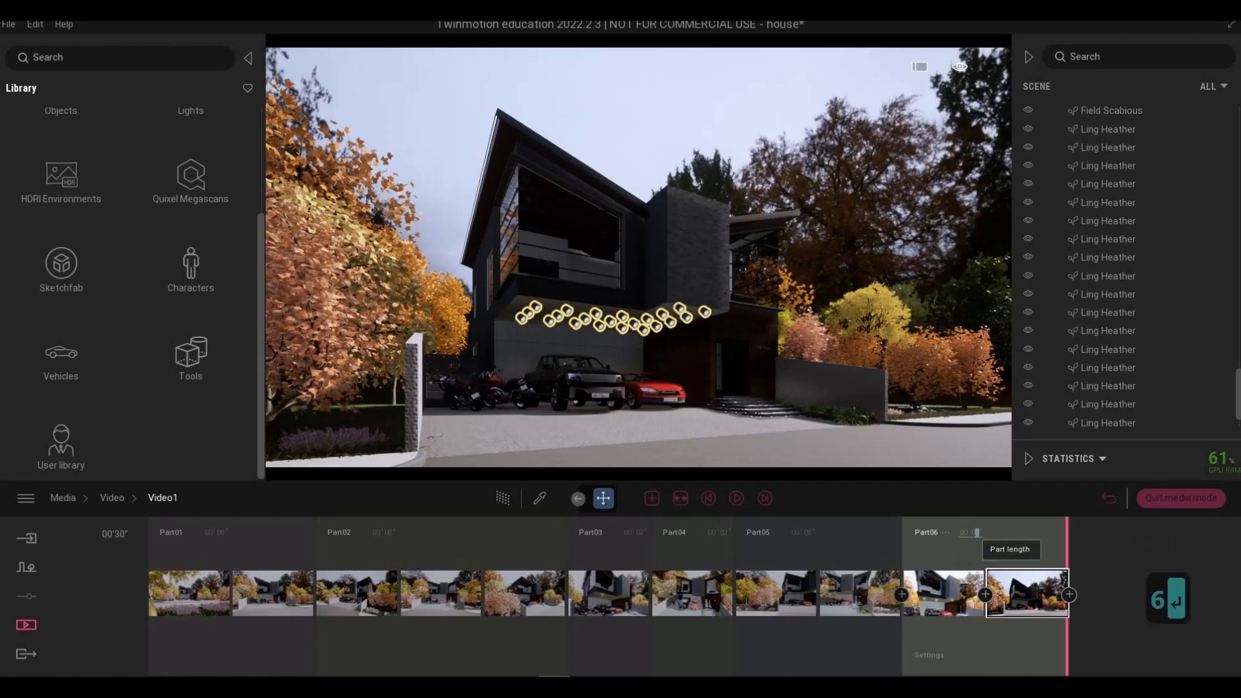
Move the viewpoint to face the house front squarely, framing the parked vehicles and entrance steps, and start Part07 there.
key(d)
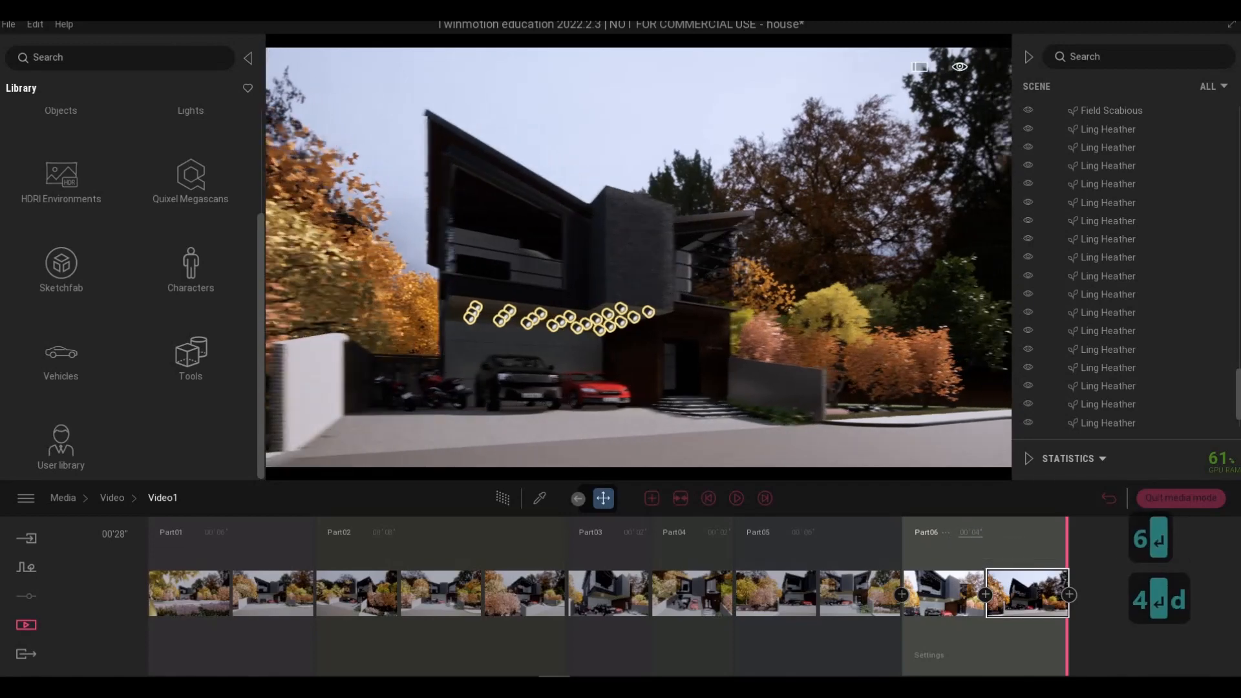
key(w)
key(w)
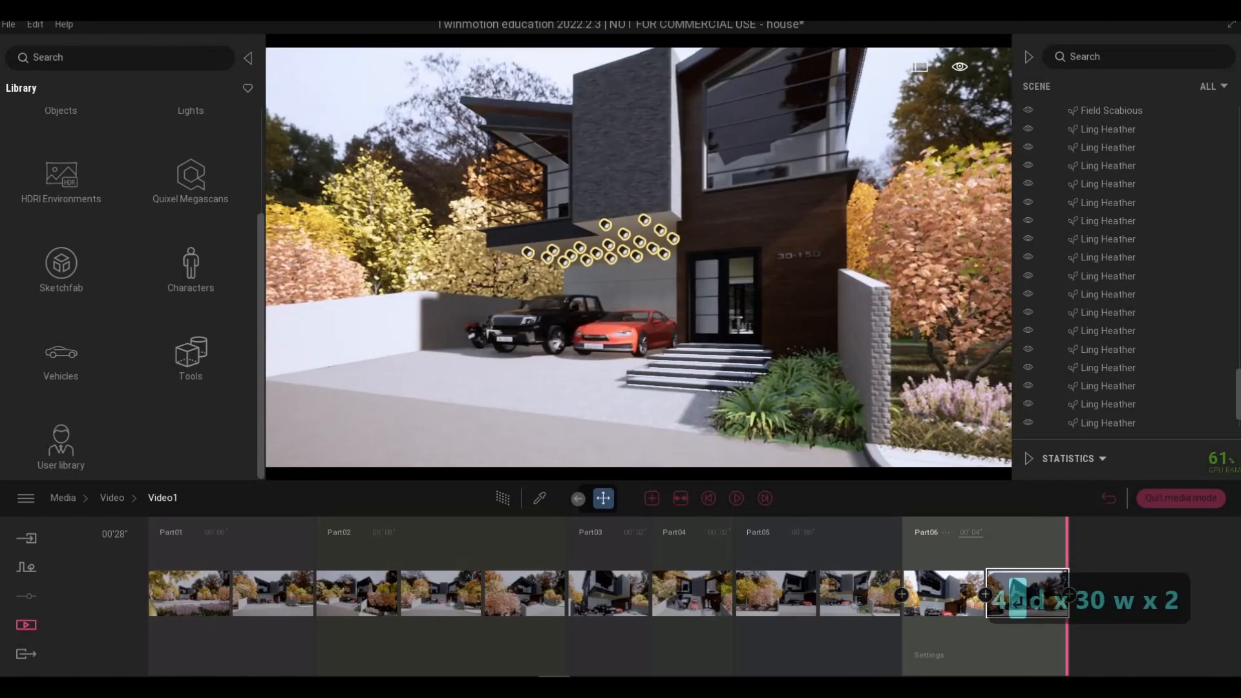
key(d)
key(s)
key(a)
key(s)
key(a)
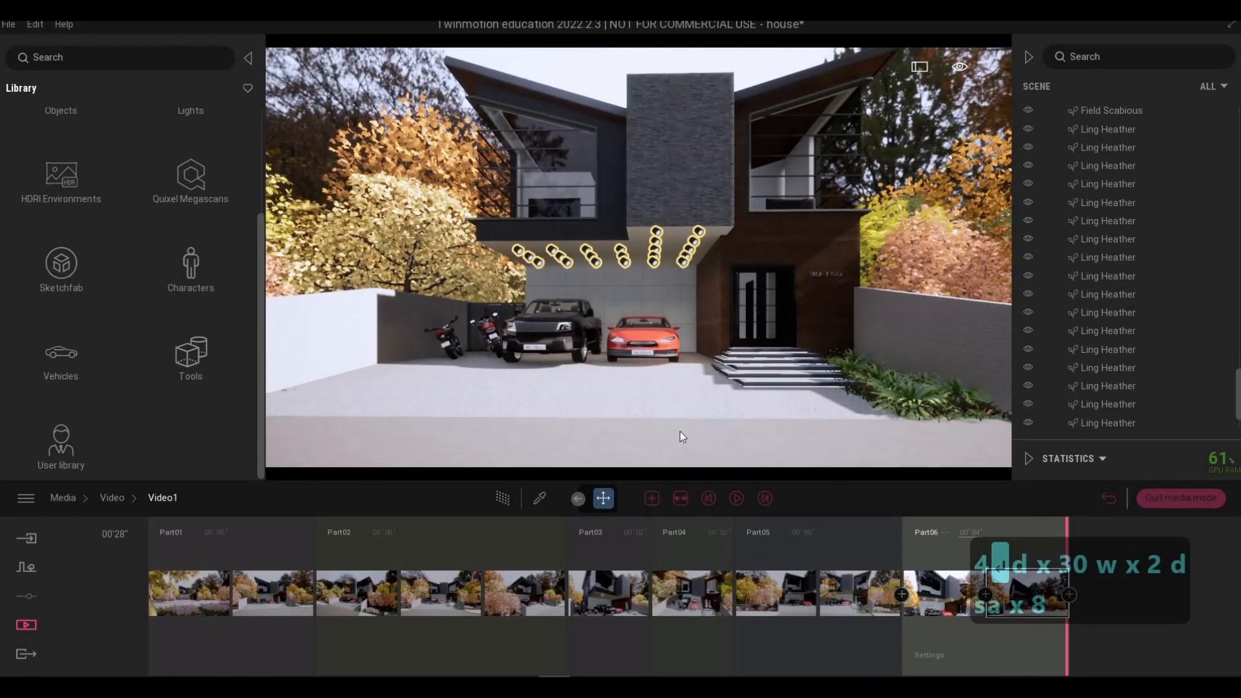
click(653, 498)
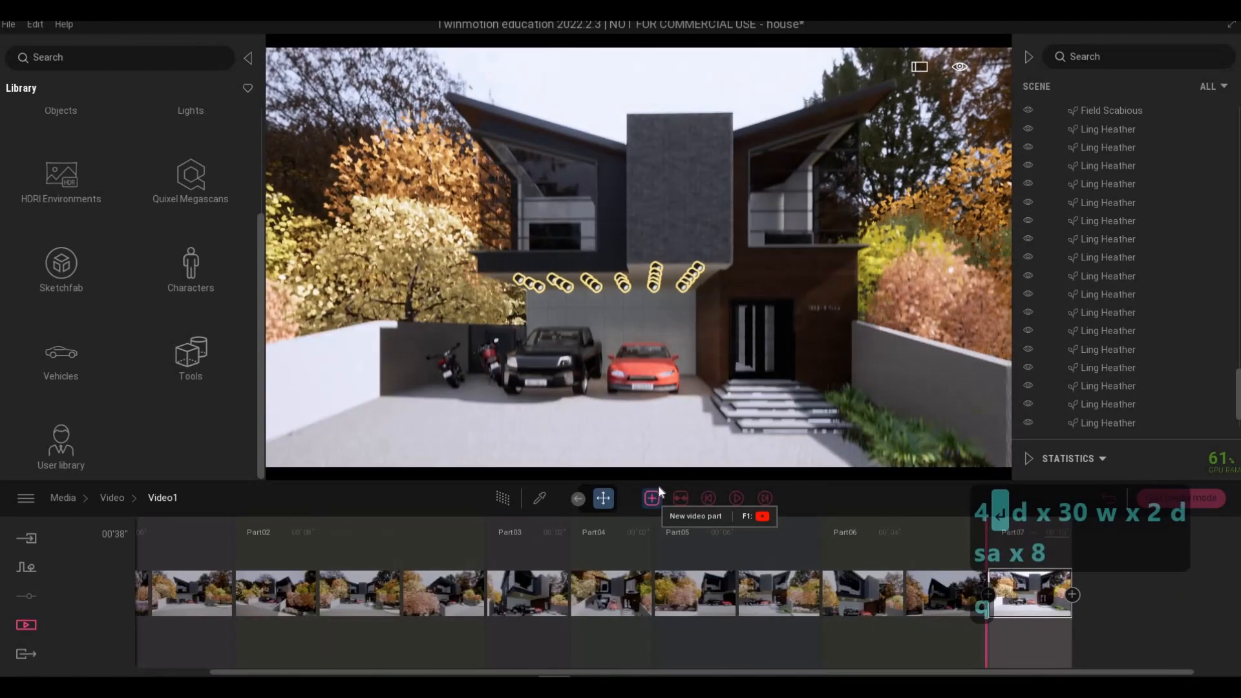
Raise the viewpoint straight up to roof level, add it as Part07's second keyframe and set the part length to 5 seconds.
key(q)
key(q)
key(q)
key(q)
key(q)
key(q)
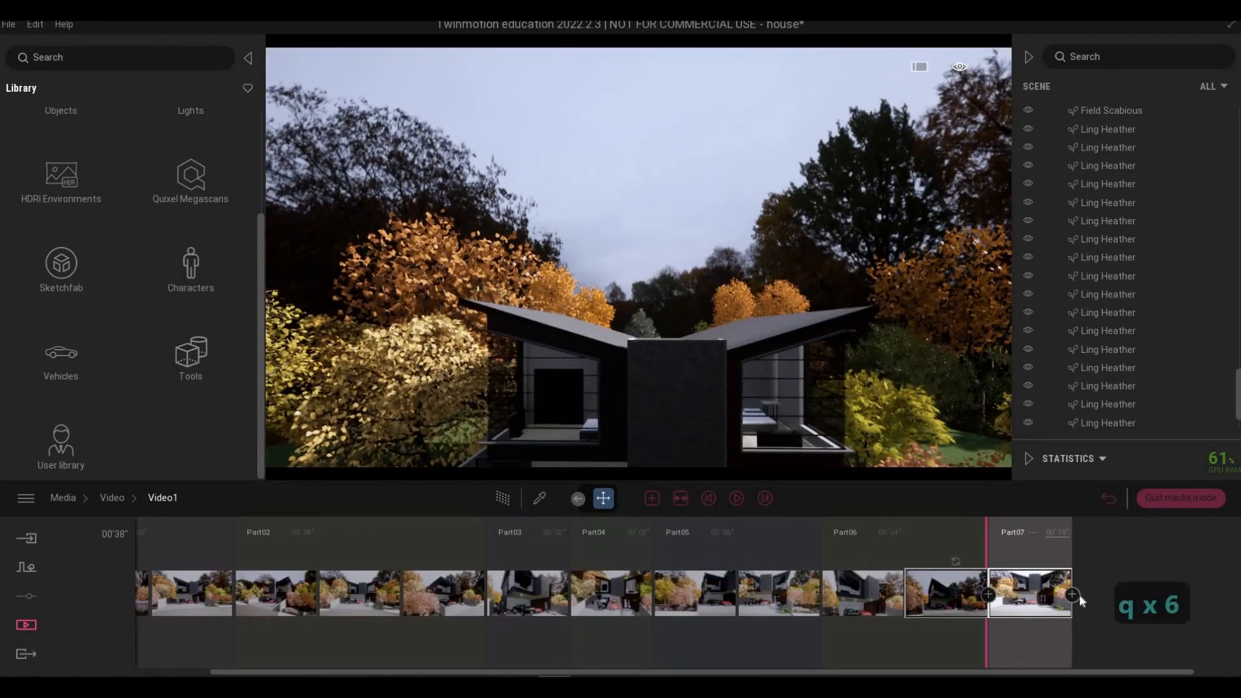
click(1072, 595)
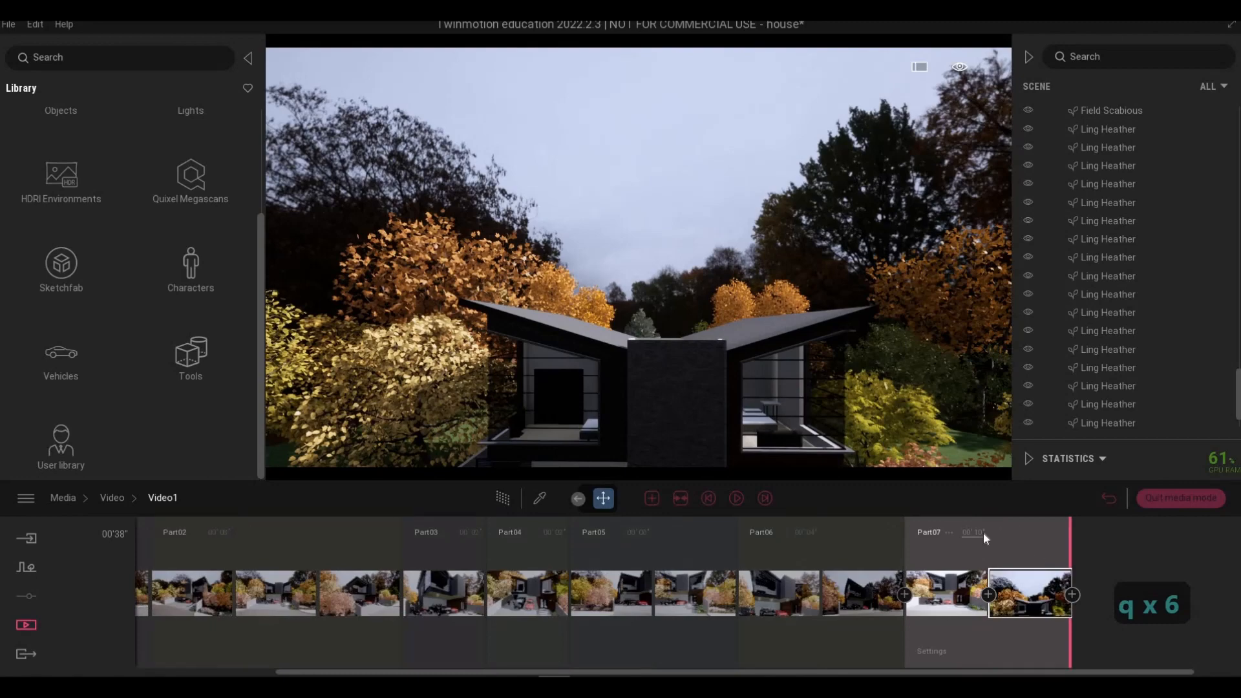
drag(982, 534, 929, 535)
text(5)
key(Return)
Examine the house front from the raised motorcycle side round to the street-level entrance side for another camera shot.
key(e)
key(a)
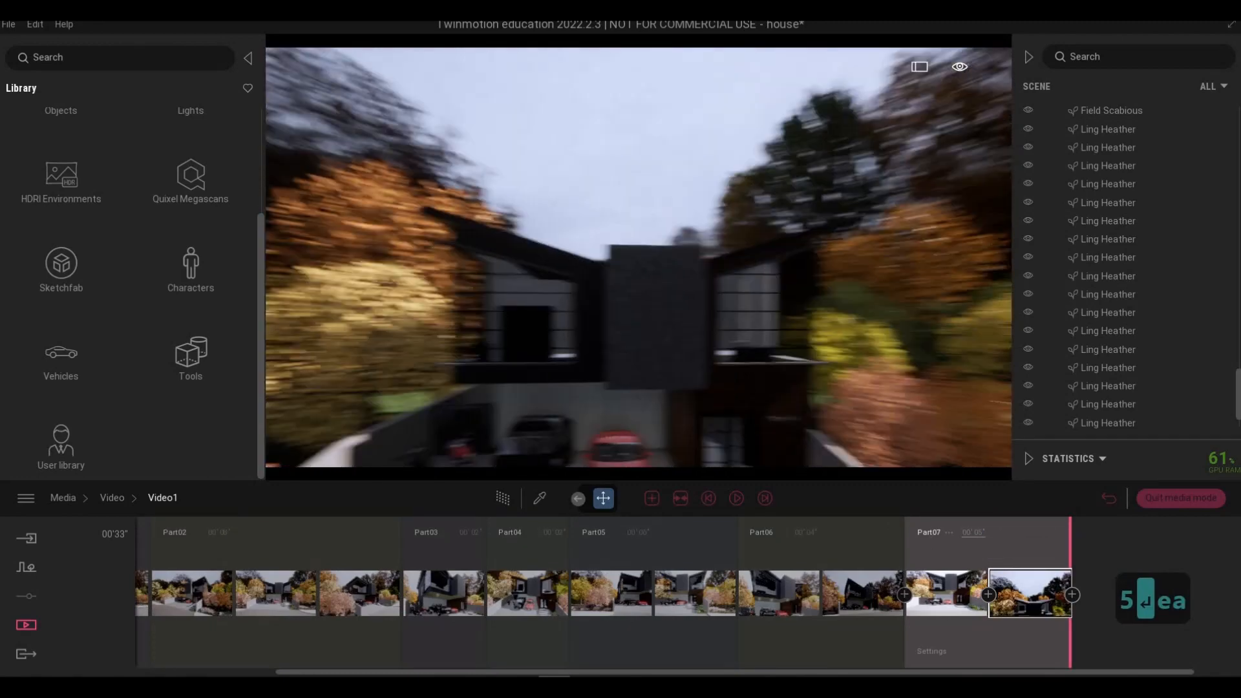
key(e)
key(s)
key(w)
key(a)
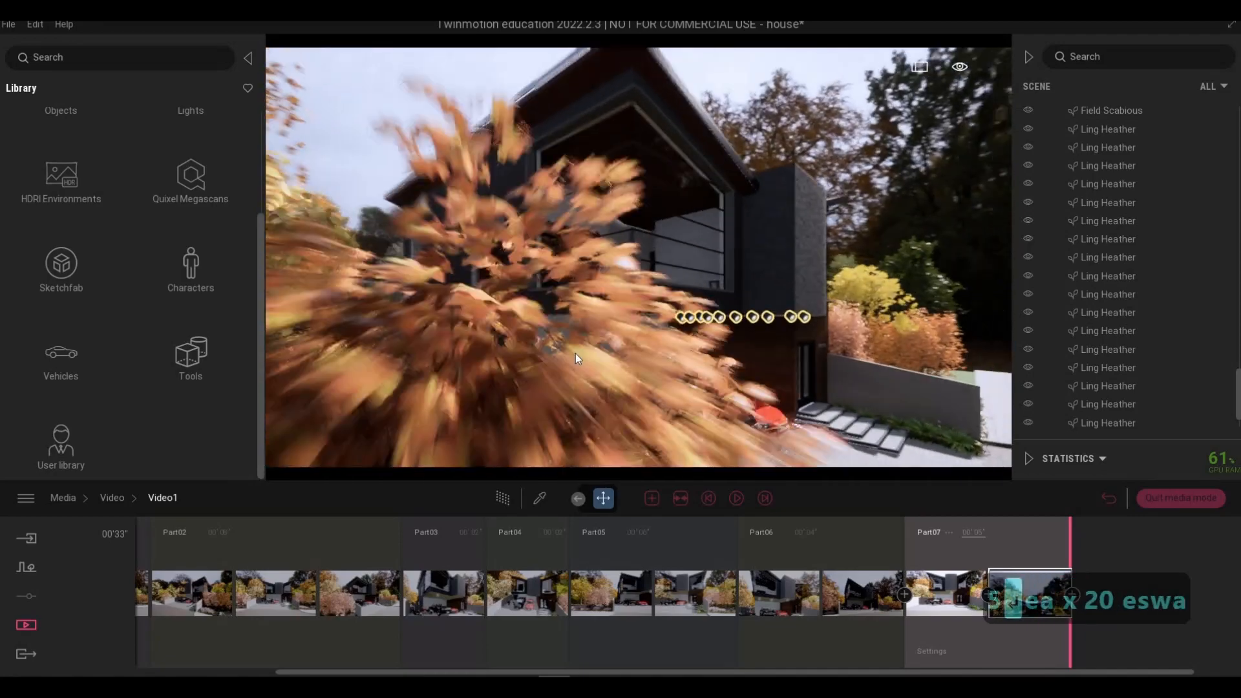
key(q)
key(s)
key(d)
key(d)
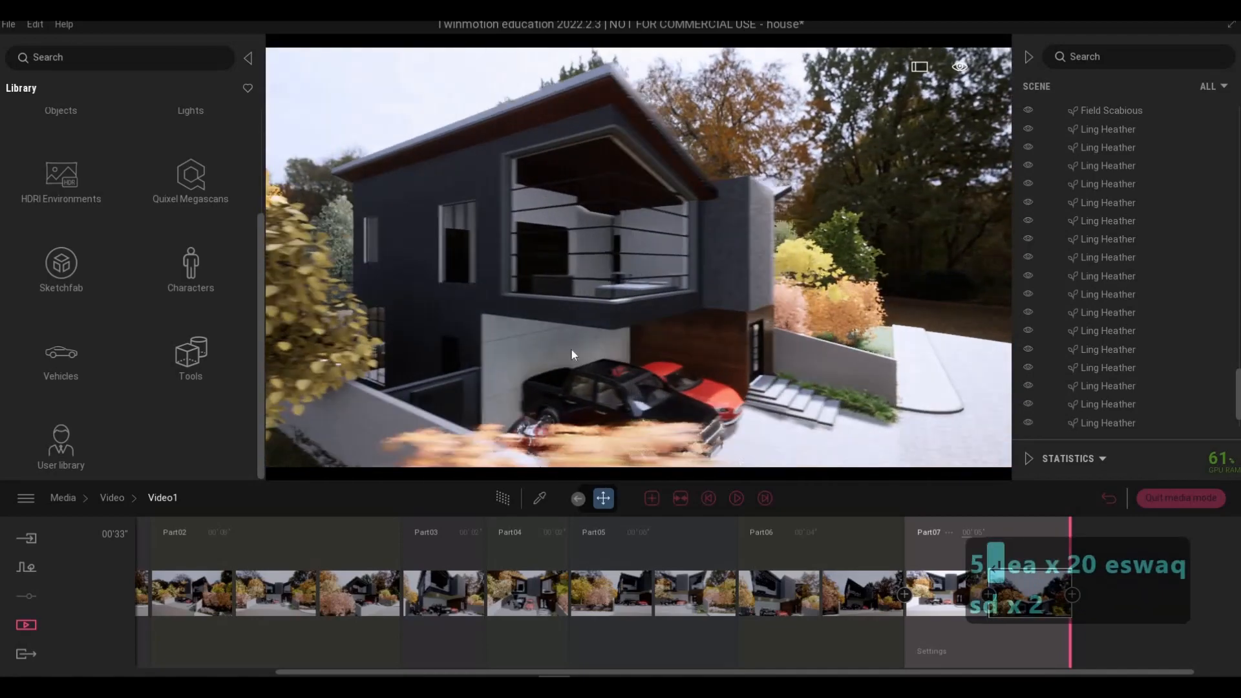
key(d)
key(e)
key(d)
key(e)
key(d)
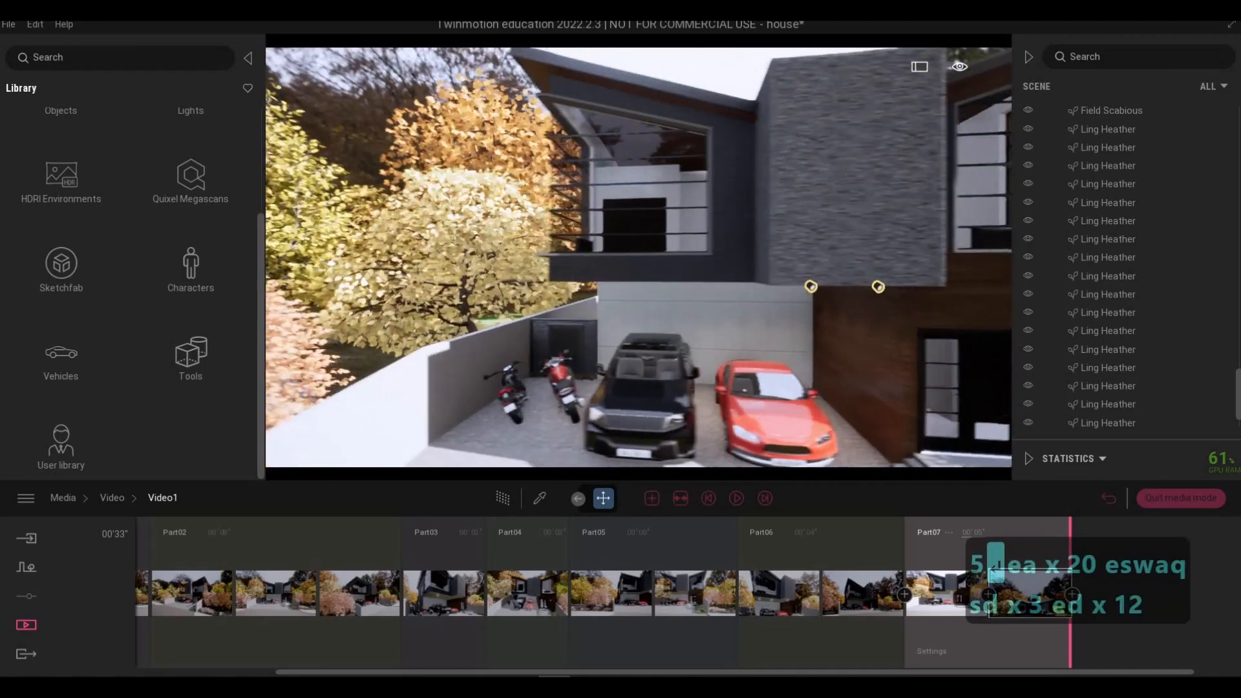
key(s)
key(d)
key(s)
key(d)
key(s)
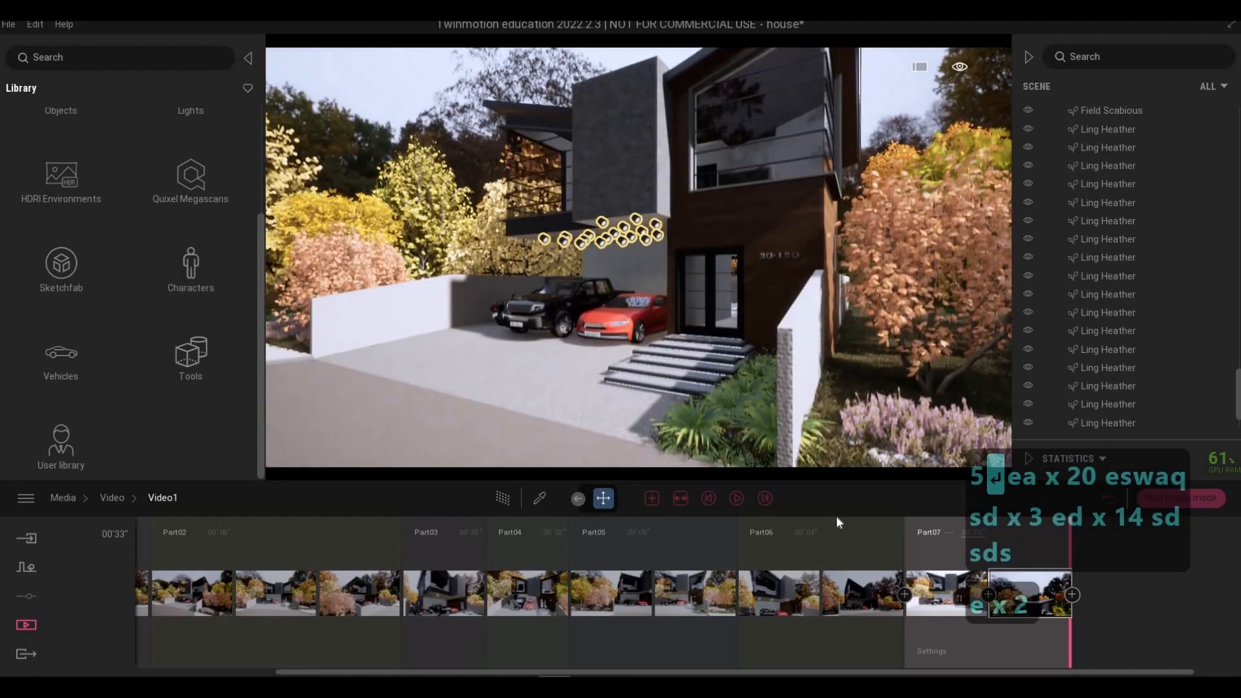
key(e)
key(e)
key(e)
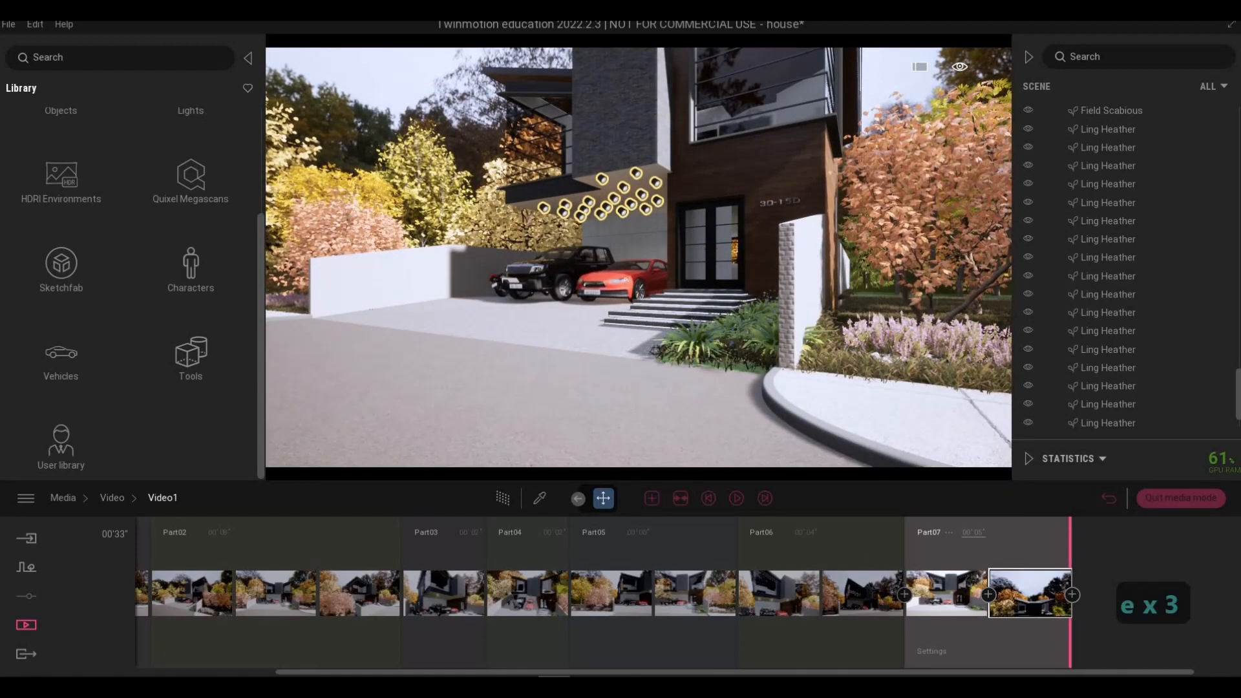
Move the viewpoint to a close frontal view of the garage, vehicles and entrance steps, and start Part08 there.
key(a)
key(a)
key(a)
key(q)
key(a)
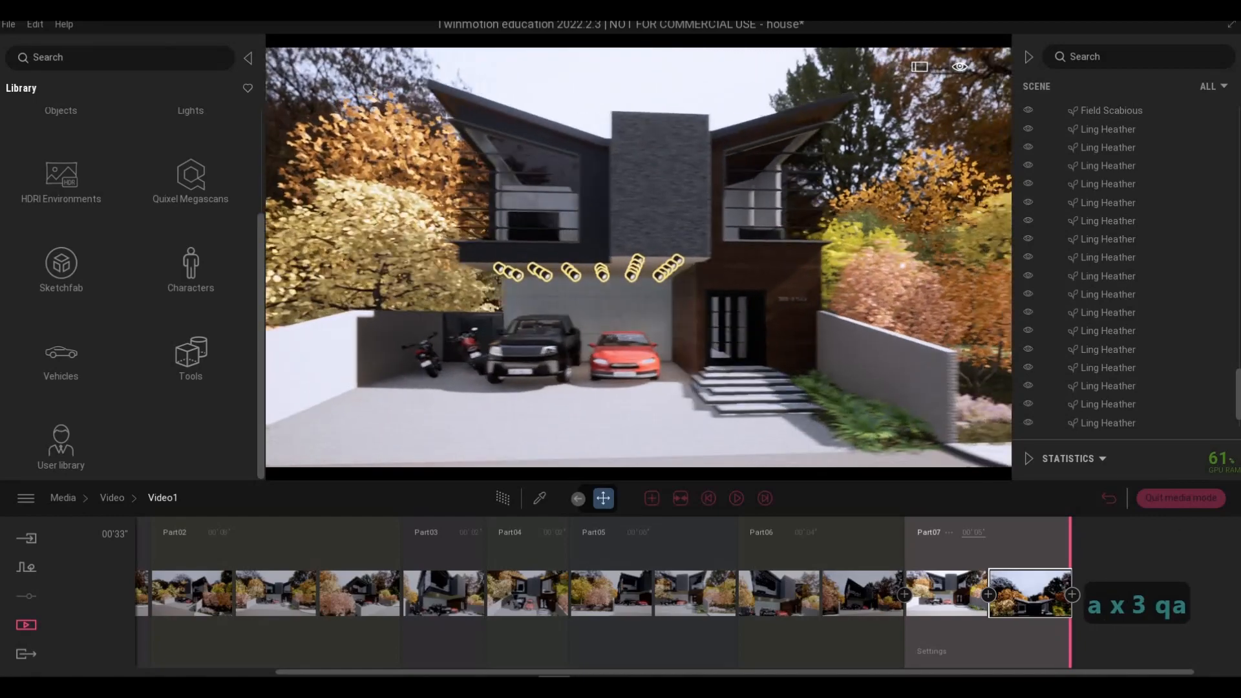
key(a)
key(a)
key(a)
key(a)
key(a)
key(w)
key(a)
key(s)
key(d)
key(d)
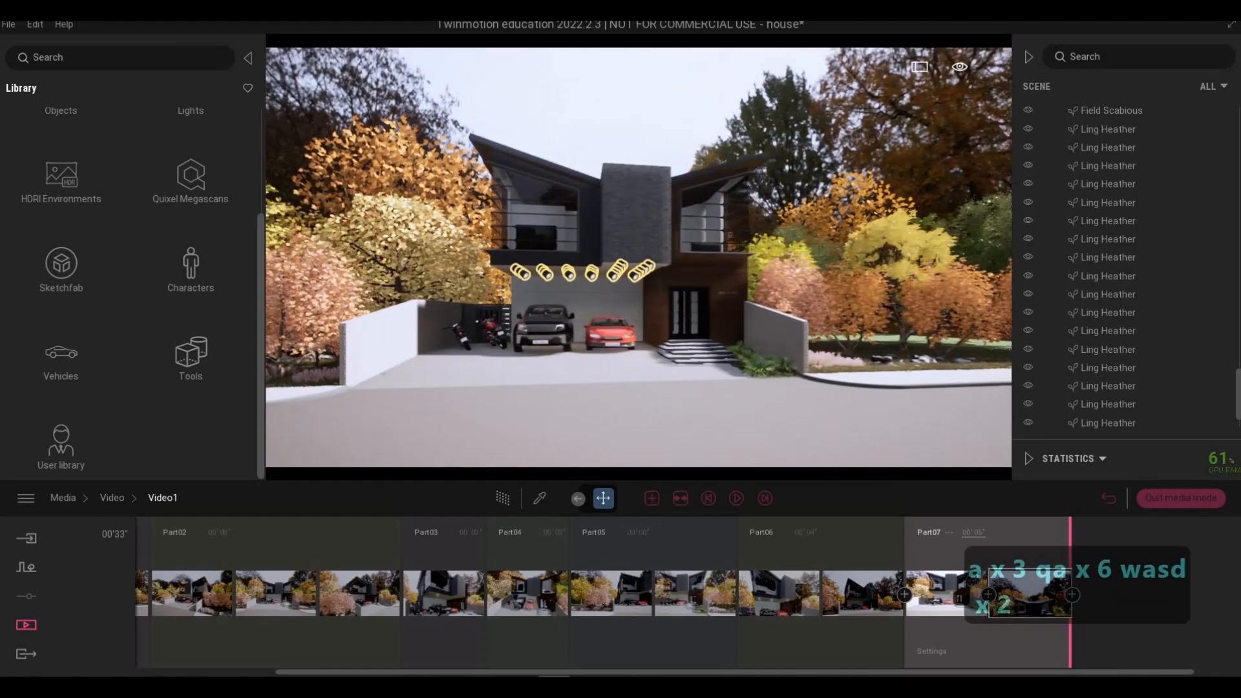
key(w)
key(s)
key(a)
key(d)
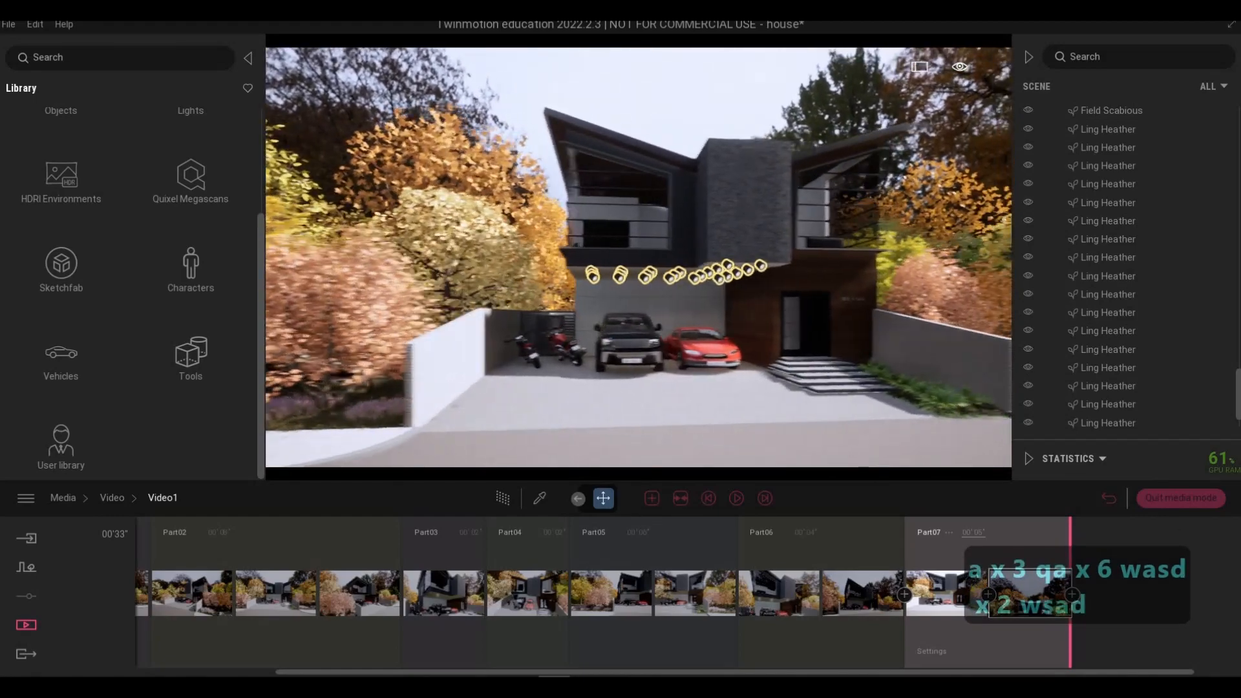
key(d)
key(w)
key(w)
key(w)
key(e)
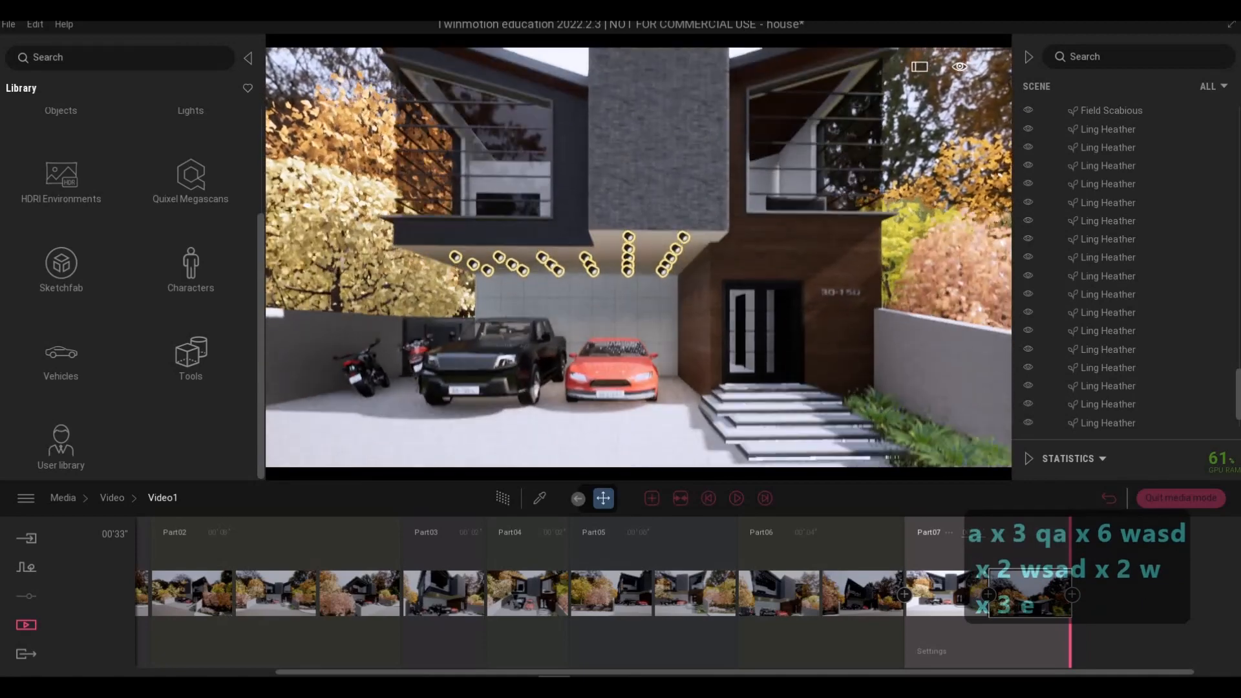
key(s)
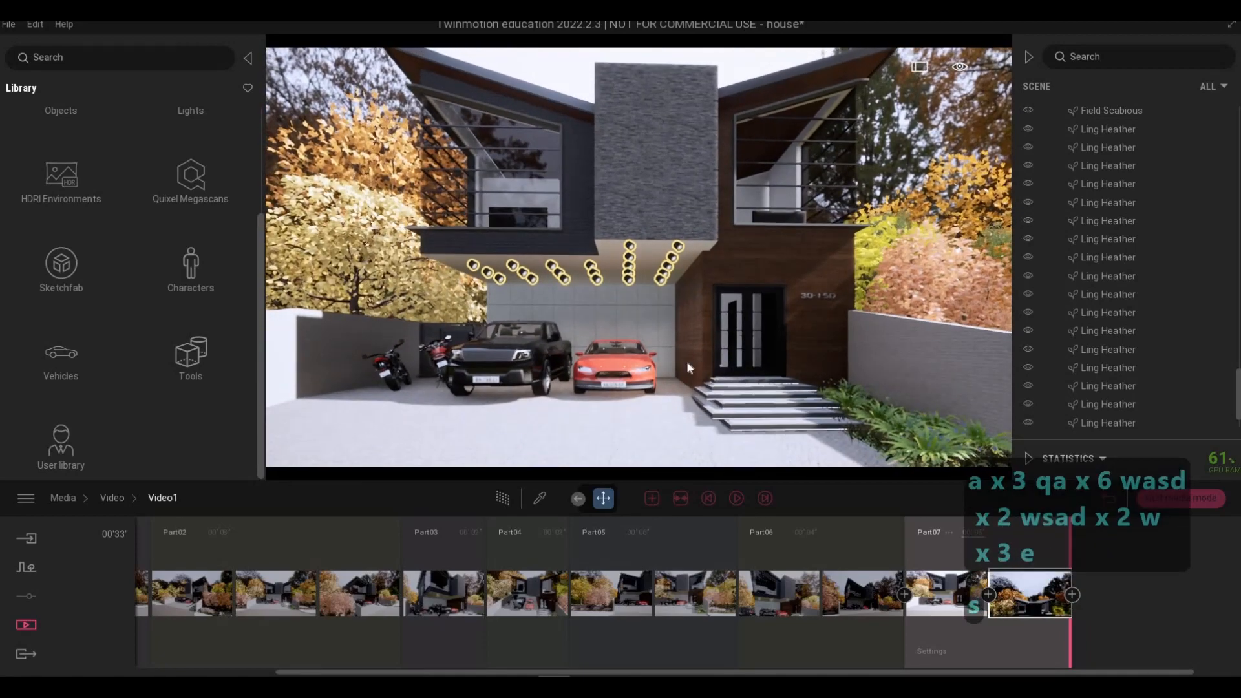
key(w)
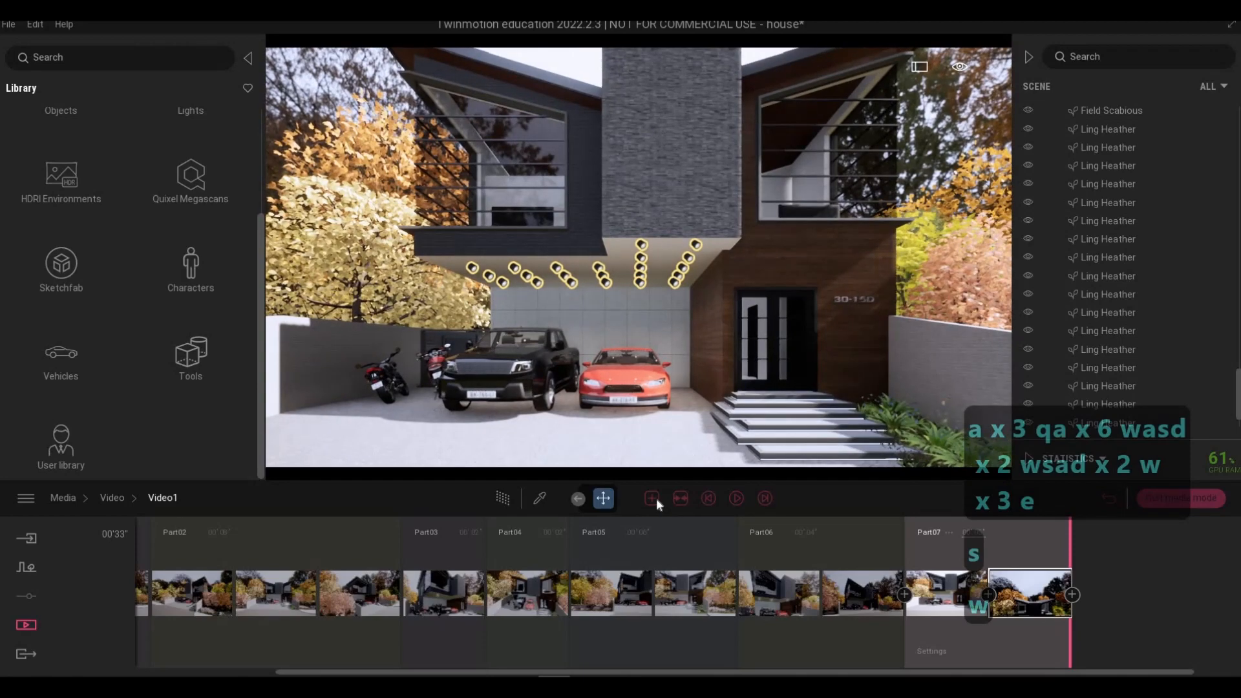
click(652, 498)
Pull the viewpoint back onto the road and set Part08's length to 4 seconds.
key(s)
key(s)
key(s)
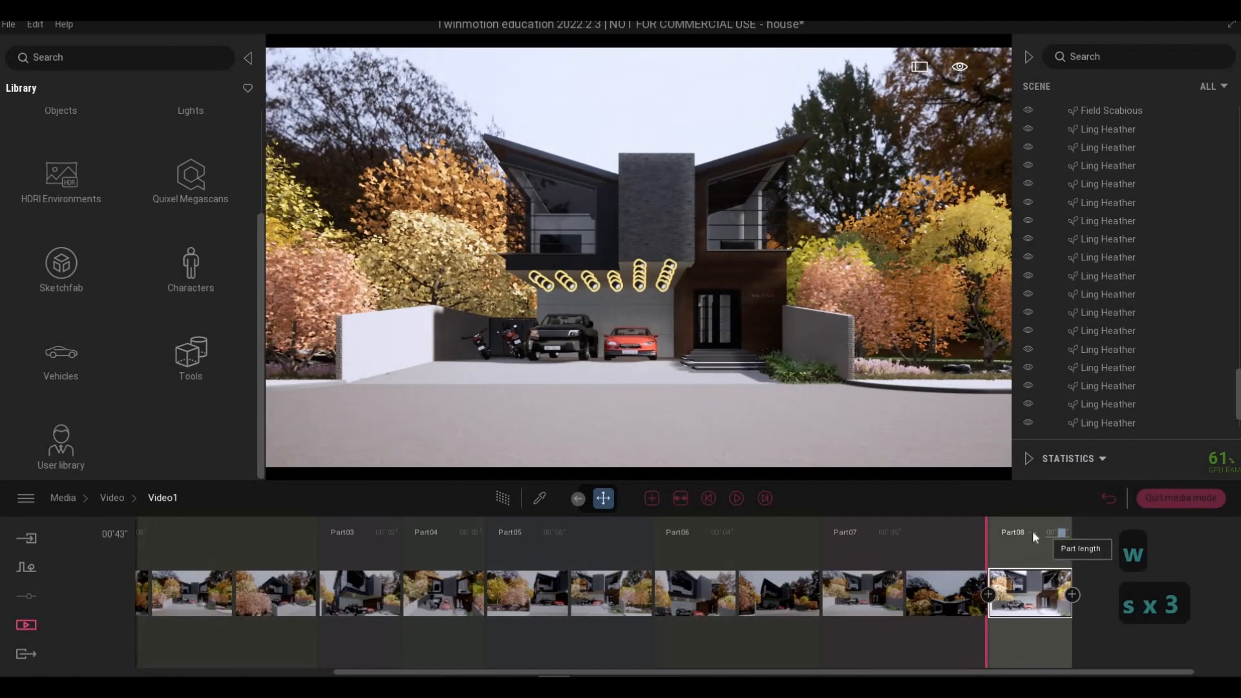
click(1055, 532)
text(4)
key(Return)
key(a)
key(a)
key(a)
key(a)
key(a)
key(a)
key(a)
key(a)
key(a)
key(a)
key(a)
key(a)
key(a)
key(a)
key(a)
key(a)
key(a)
key(a)
key(a)
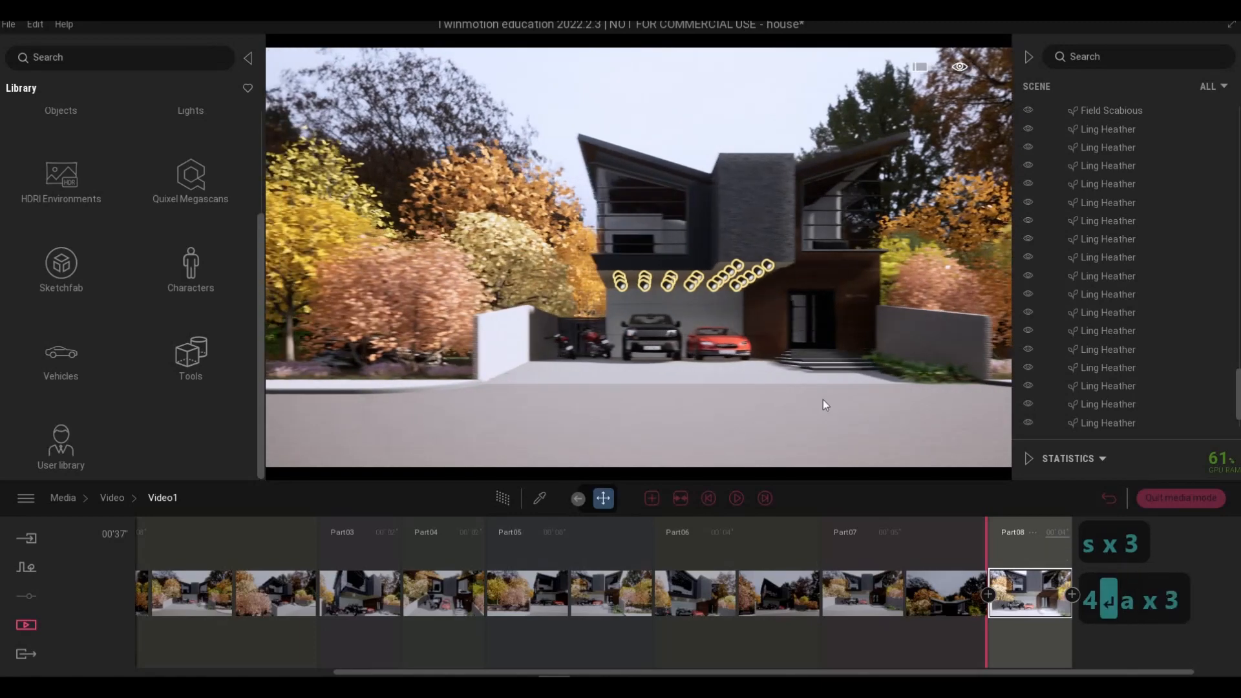
key(d)
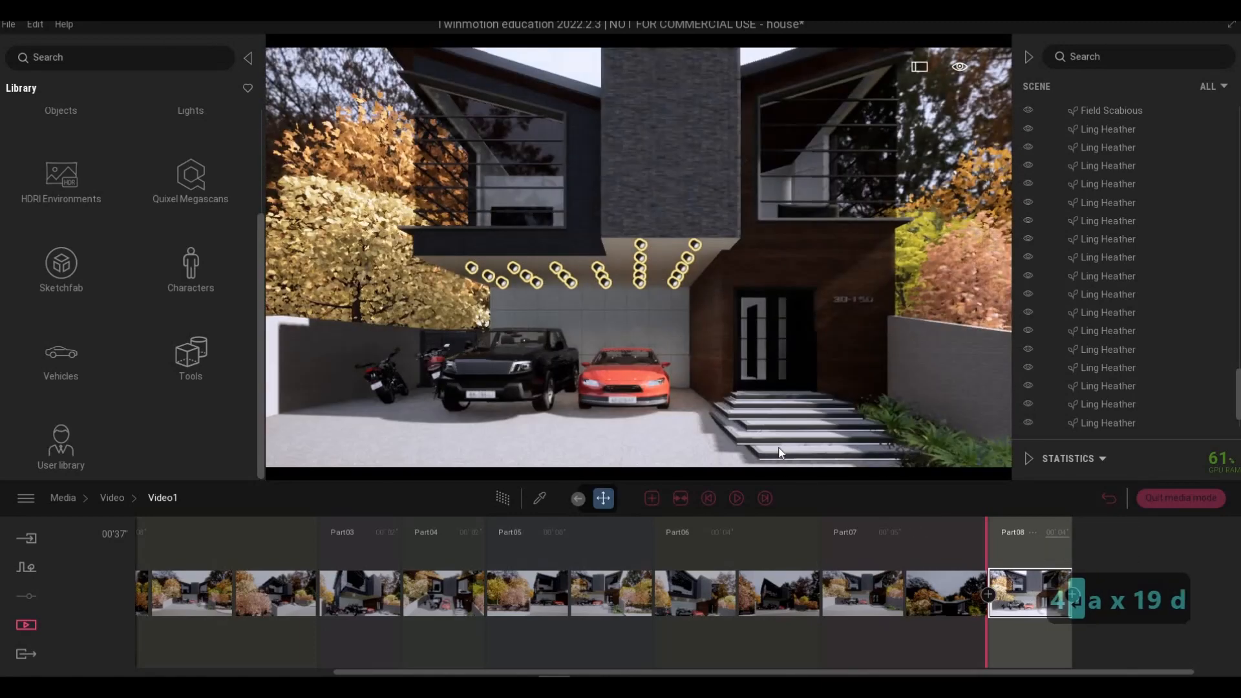
Pull the viewpoint straight back from Part08's first keyframe onto the road and add this wide frontal view as its second keyframe.
key(s)
key(s)
key(s)
key(s)
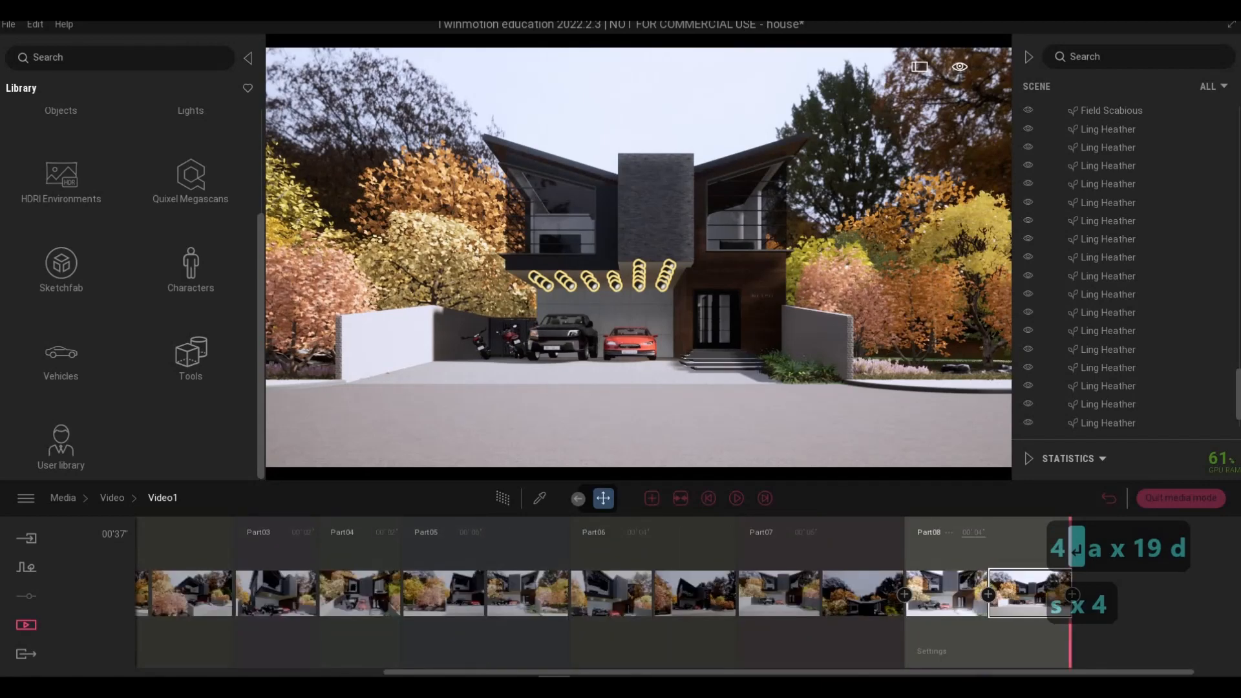
Slide the viewpoint to the motorcycle side, angle it toward the vehicles and balcony, and start Part09 there.
key(a)
key(a)
key(a)
key(a)
key(a)
key(a)
key(a)
key(a)
key(a)
key(a)
key(a)
key(a)
key(a)
key(a)
key(w)
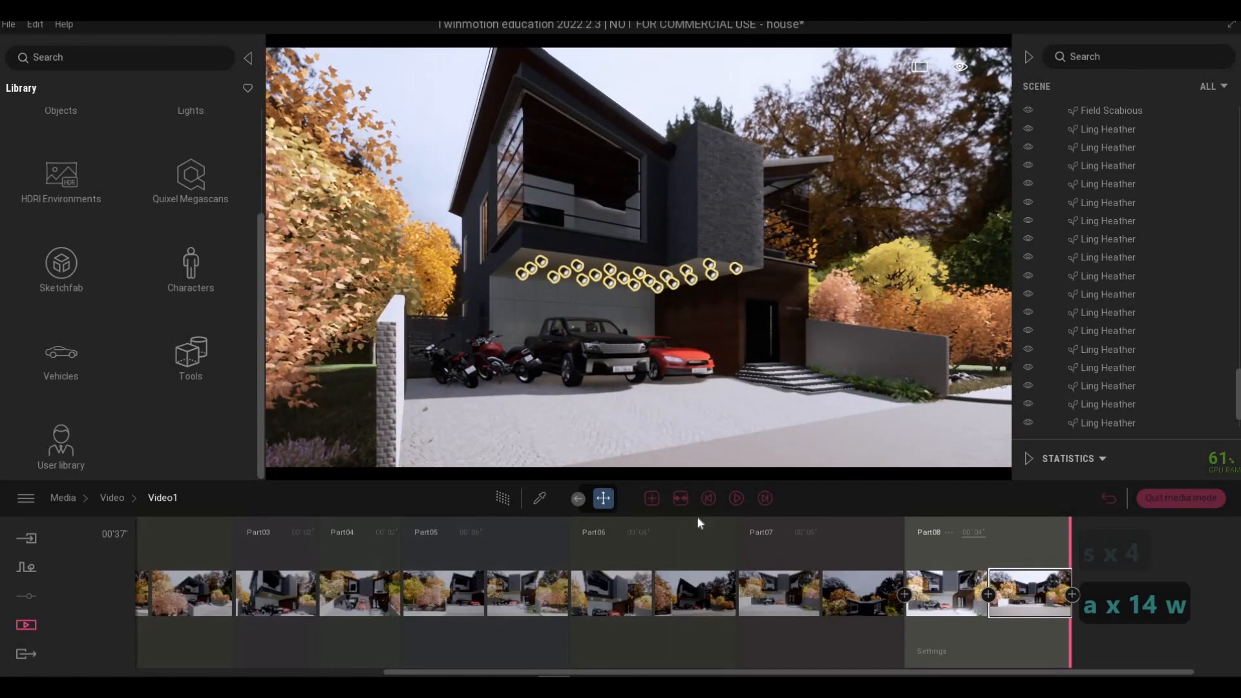
Pull the viewpoint back across the road, add it as Part09's second keyframe and set the part length to 5 seconds.
key(s)
key(s)
key(s)
key(s)
key(s)
key(s)
key(s)
key(s)
key(s)
key(s)
key(s)
key(s)
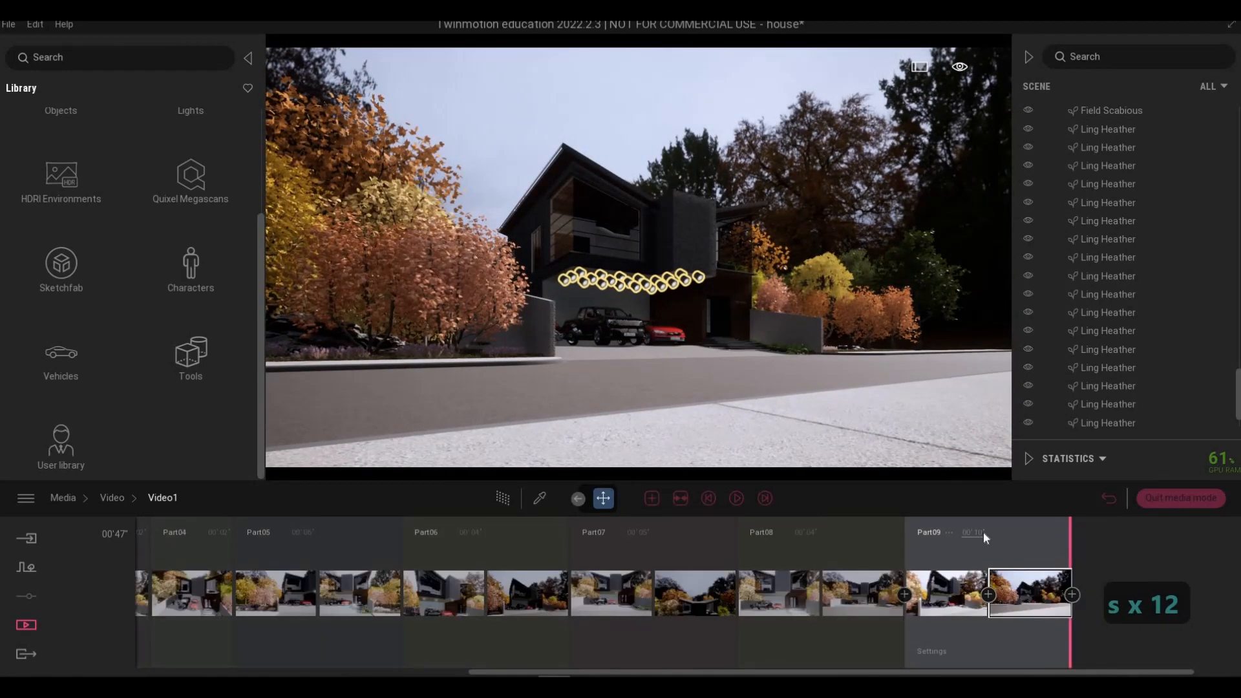
click(973, 533)
text(5)
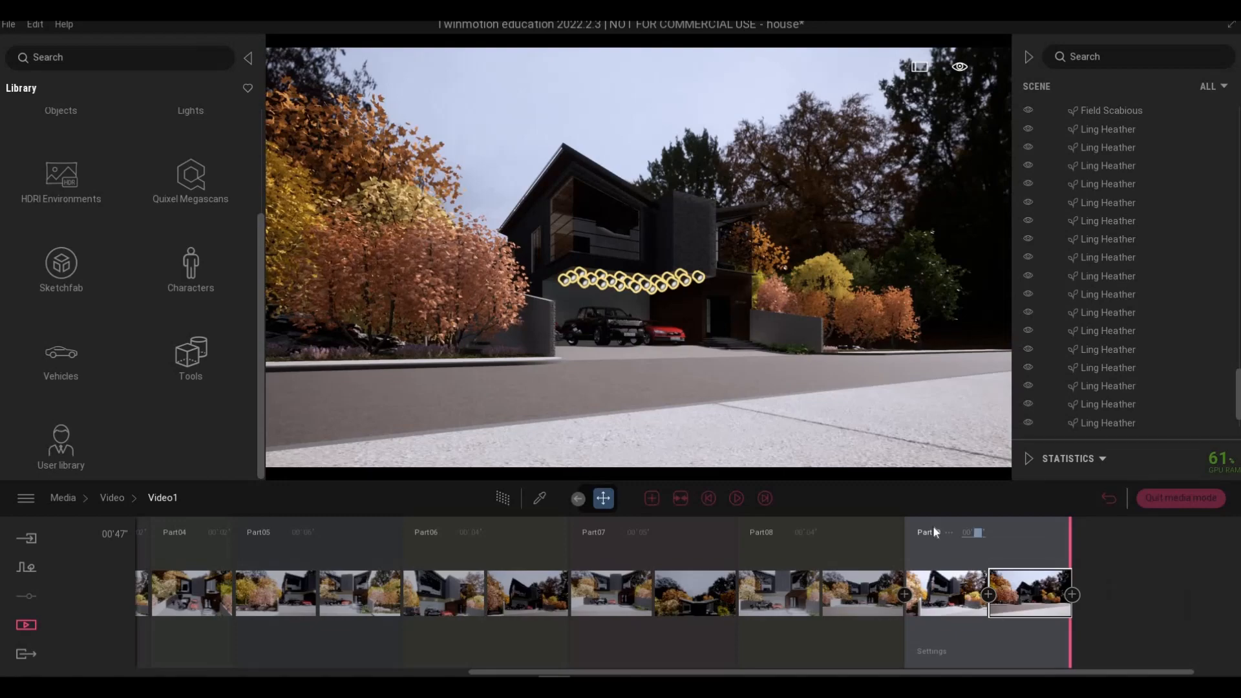
key(Return)
Move the viewpoint across to the entrance side, framing the steps, vehicles and stone volume, and start Part10 there.
key(w)
key(d)
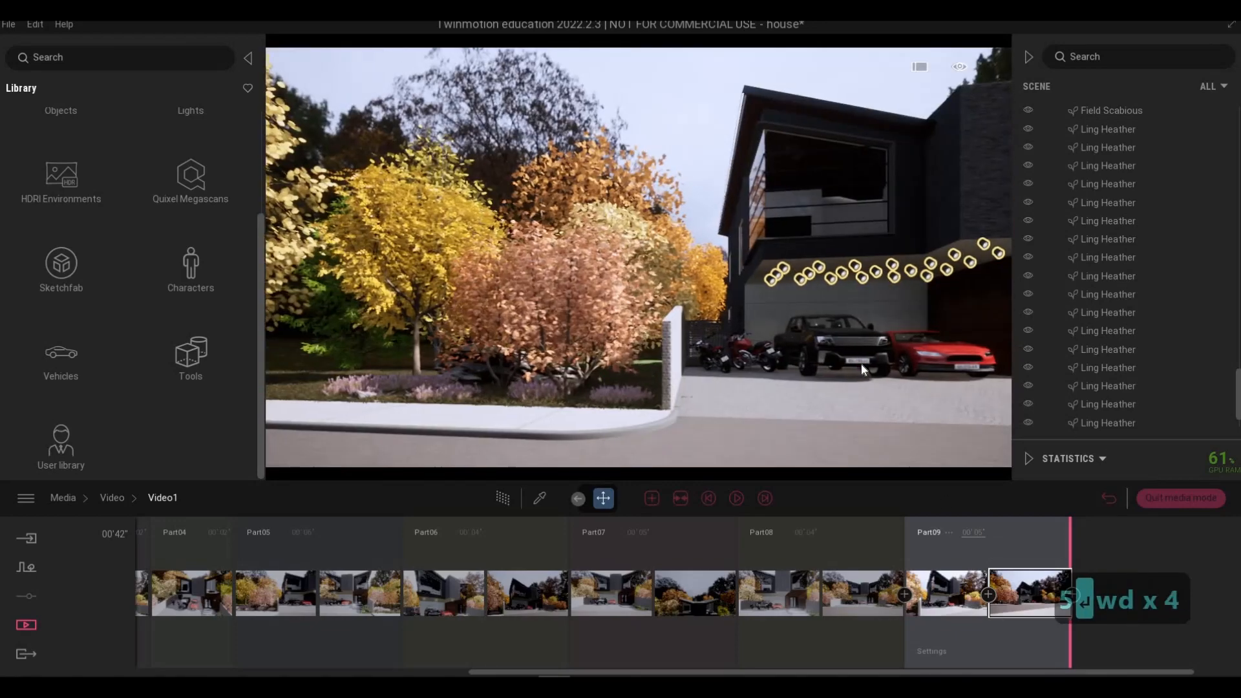
key(d)
key(d)
key(d)
key(d)
key(d)
key(d)
key(d)
key(d)
key(d)
key(d)
key(d)
right_drag(861, 362, 934, 471)
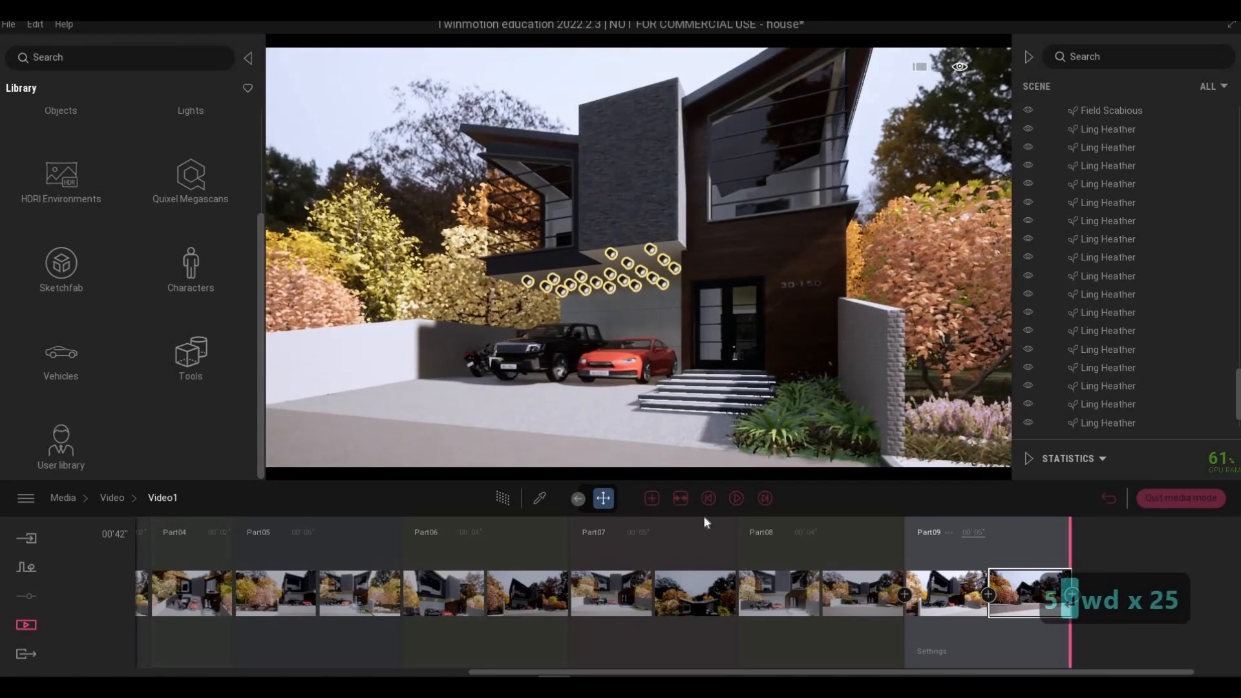
click(650, 498)
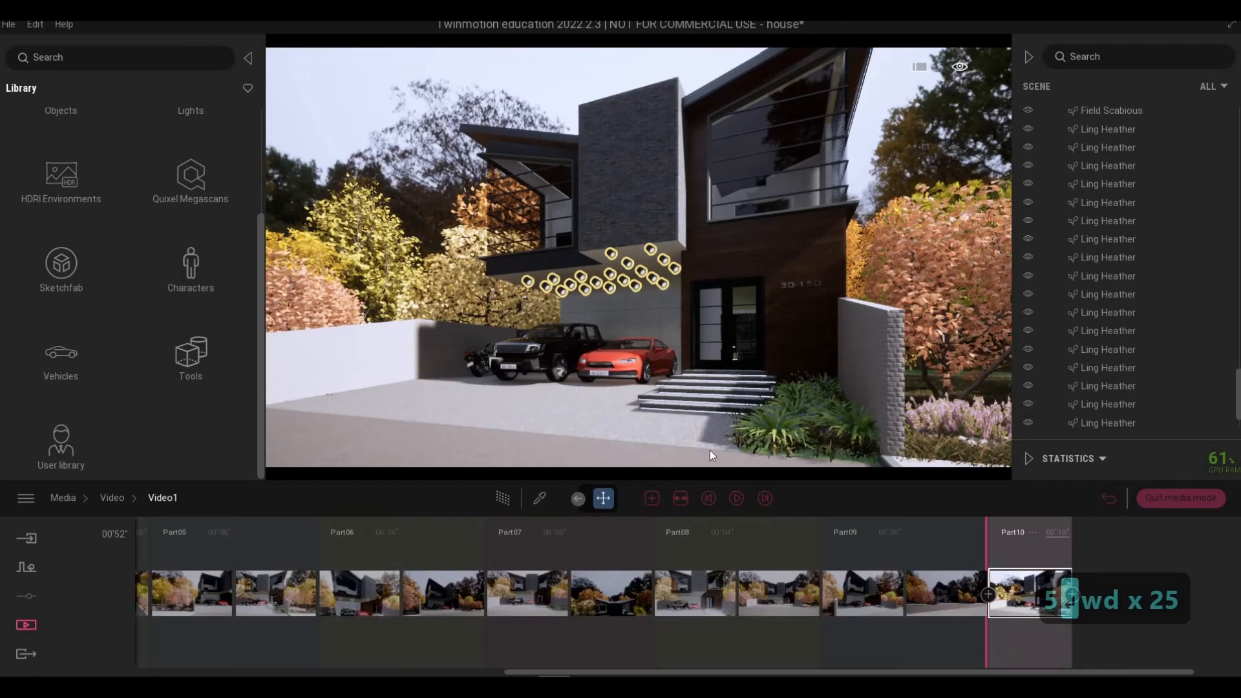
Pull the viewpoint back across the road from the entrance side and set Part10's length to 4 seconds.
key(s)
key(s)
key(s)
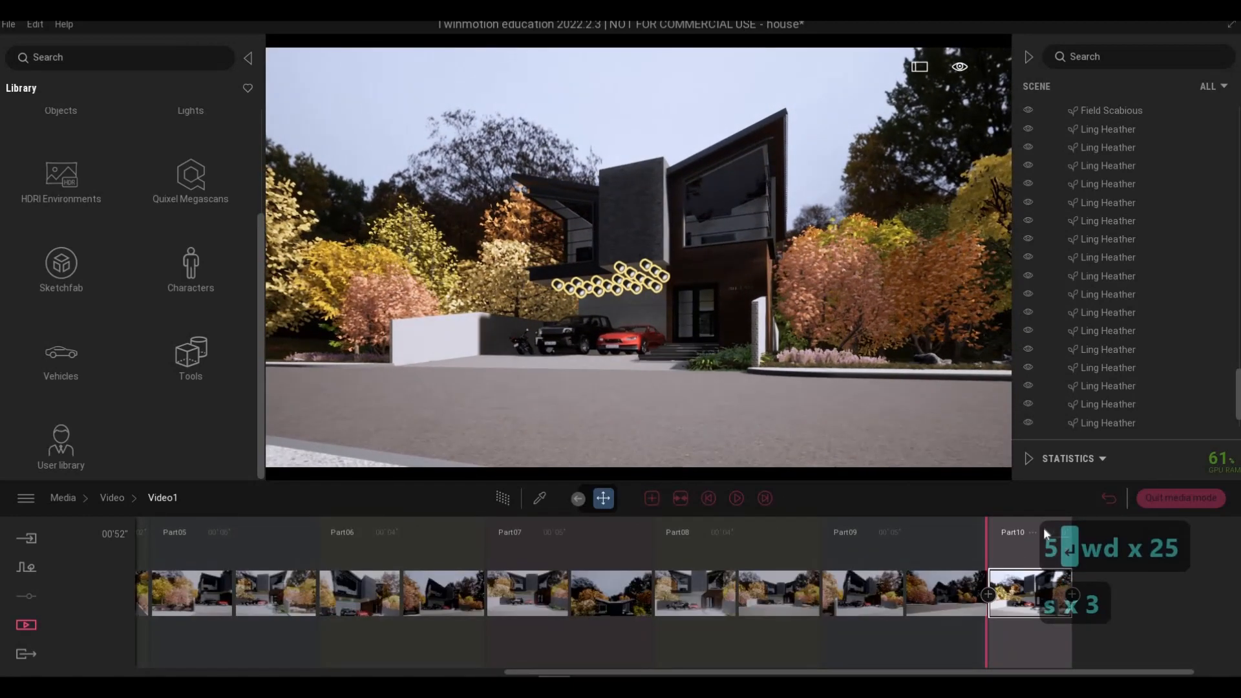
text(4)
key(Return)
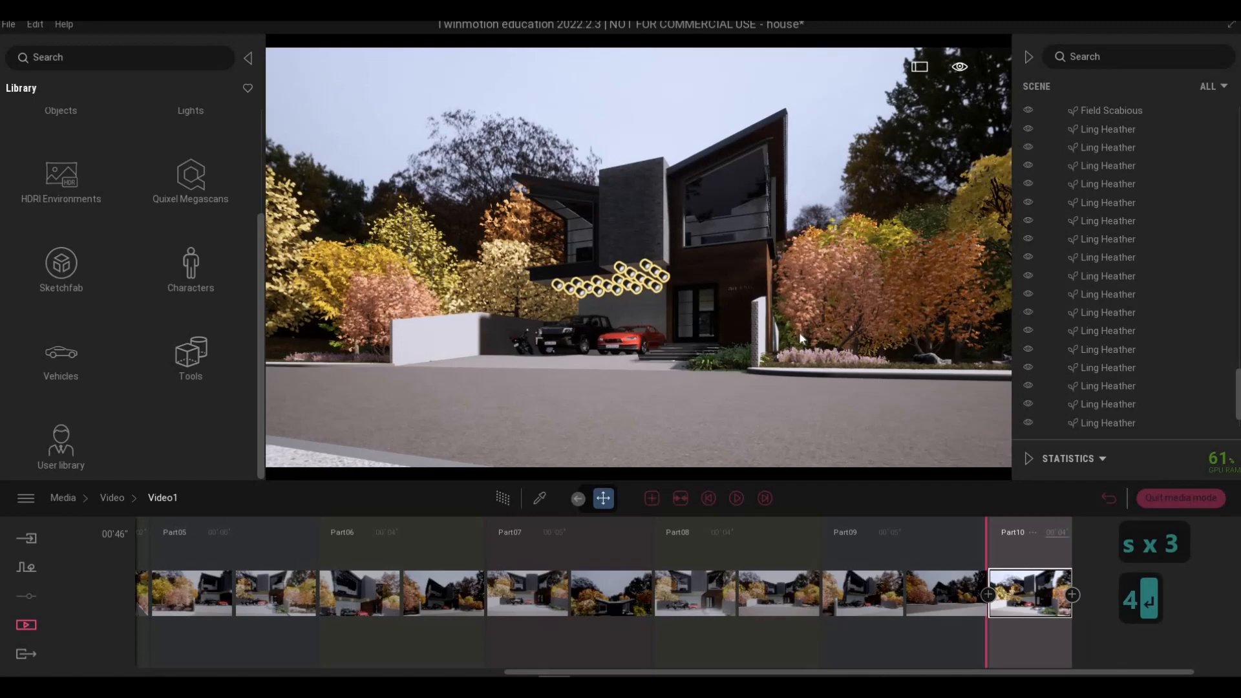
Pull the viewpoint back onto the grass across the road, framing the left-hand trees and the whole house, and start Part11 there.
key(s)
key(a)
key(q)
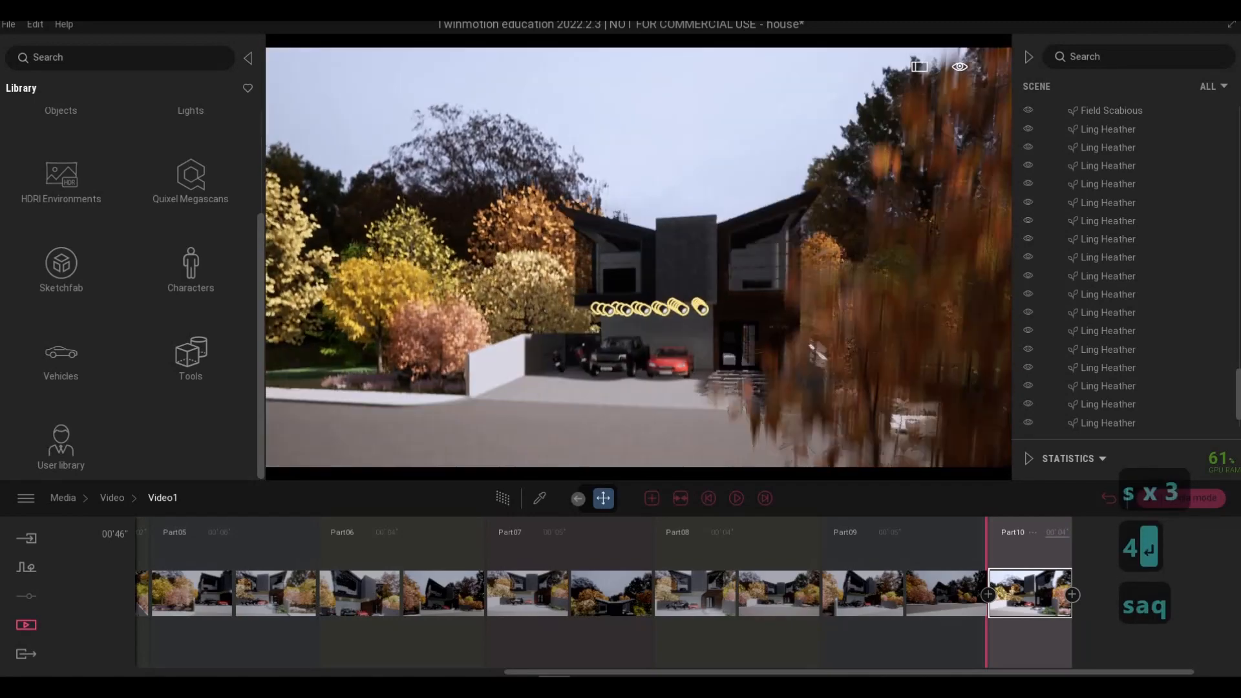
key(a)
key(a)
key(a)
key(e)
key(a)
key(a)
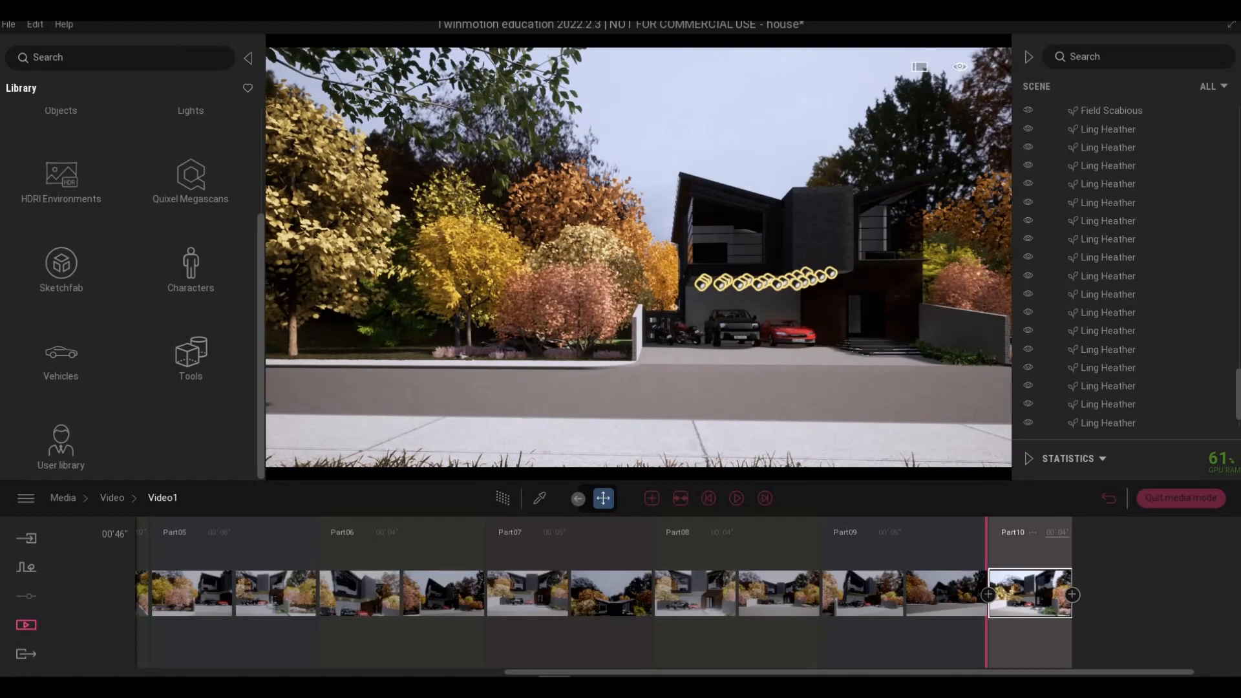
key(s)
key(w)
key(s)
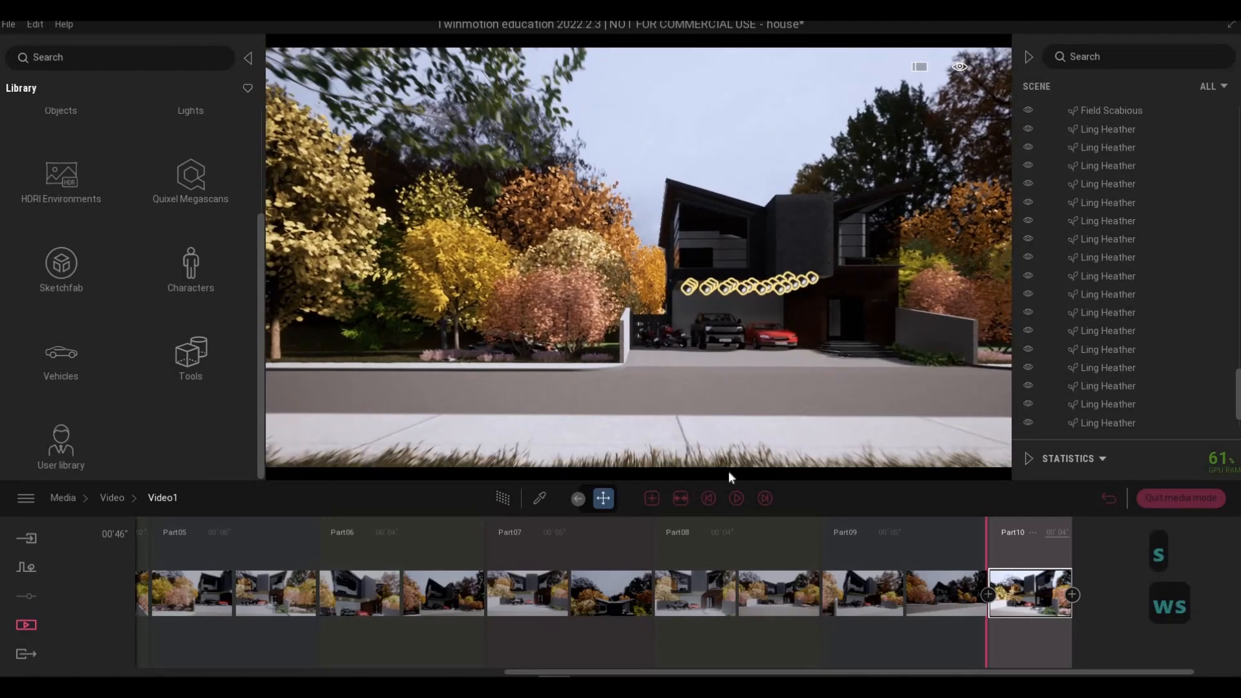
click(651, 499)
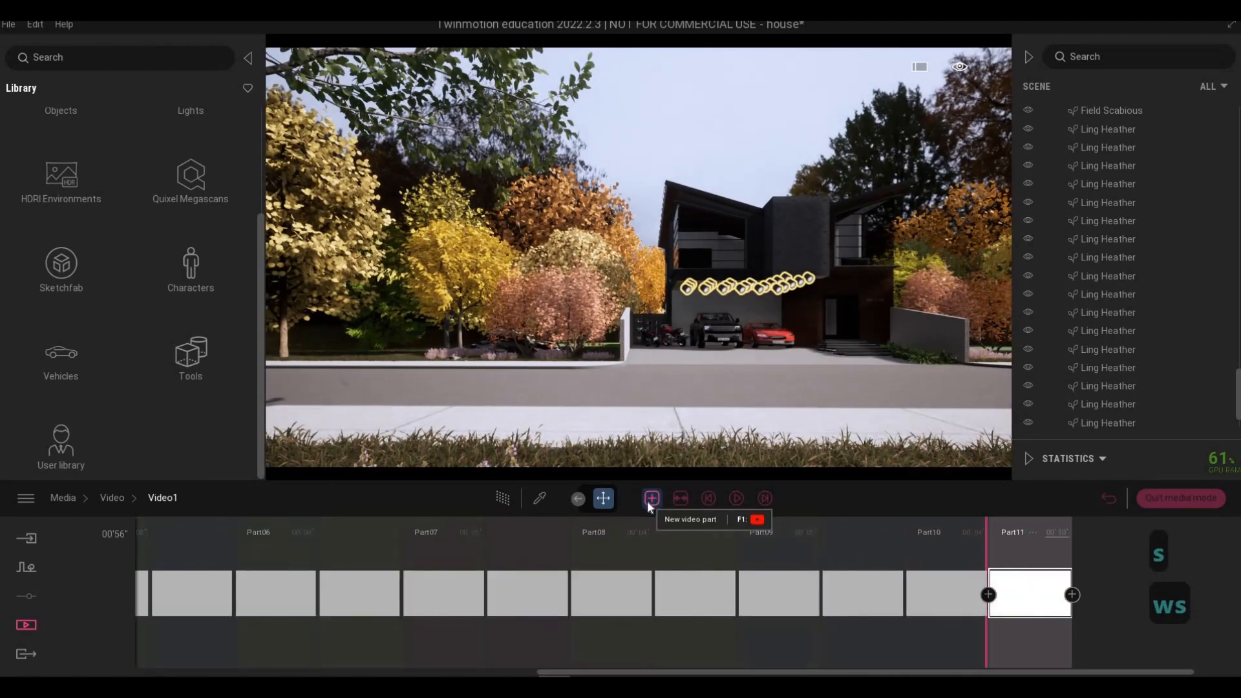
Return to Part11's first keyframe, reframe it slightly higher with overhanging branches and the house, and refresh the keyframe.
key(d)
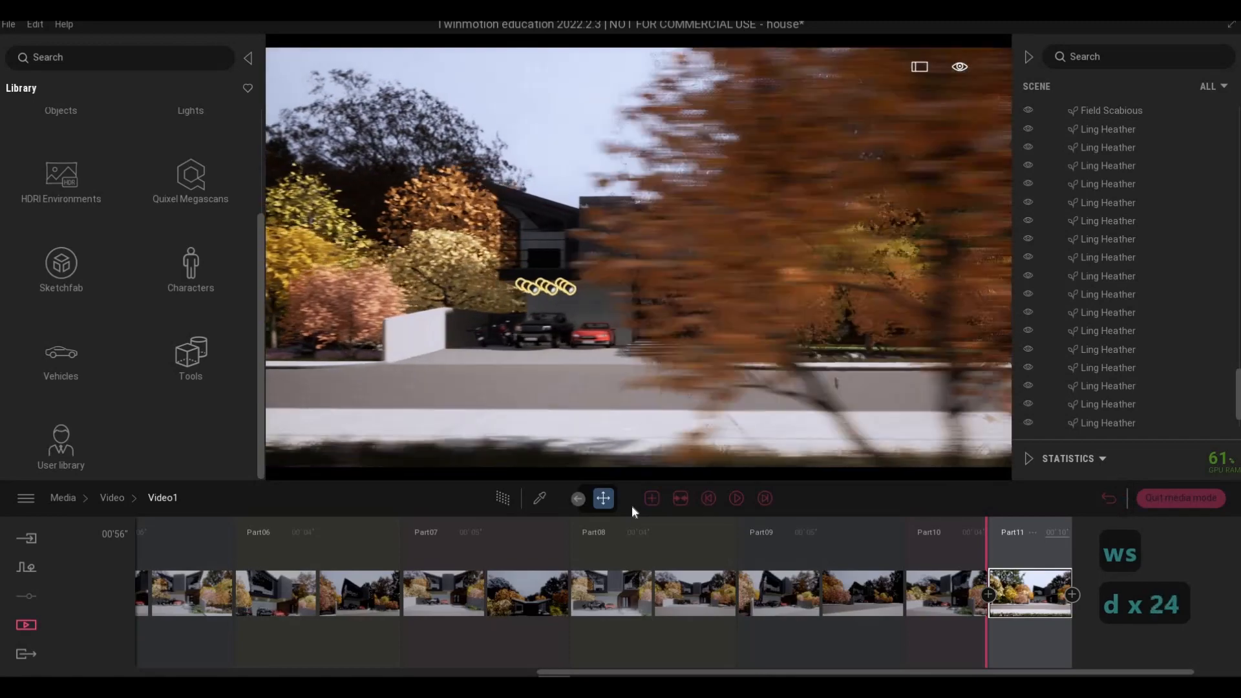
key(a)
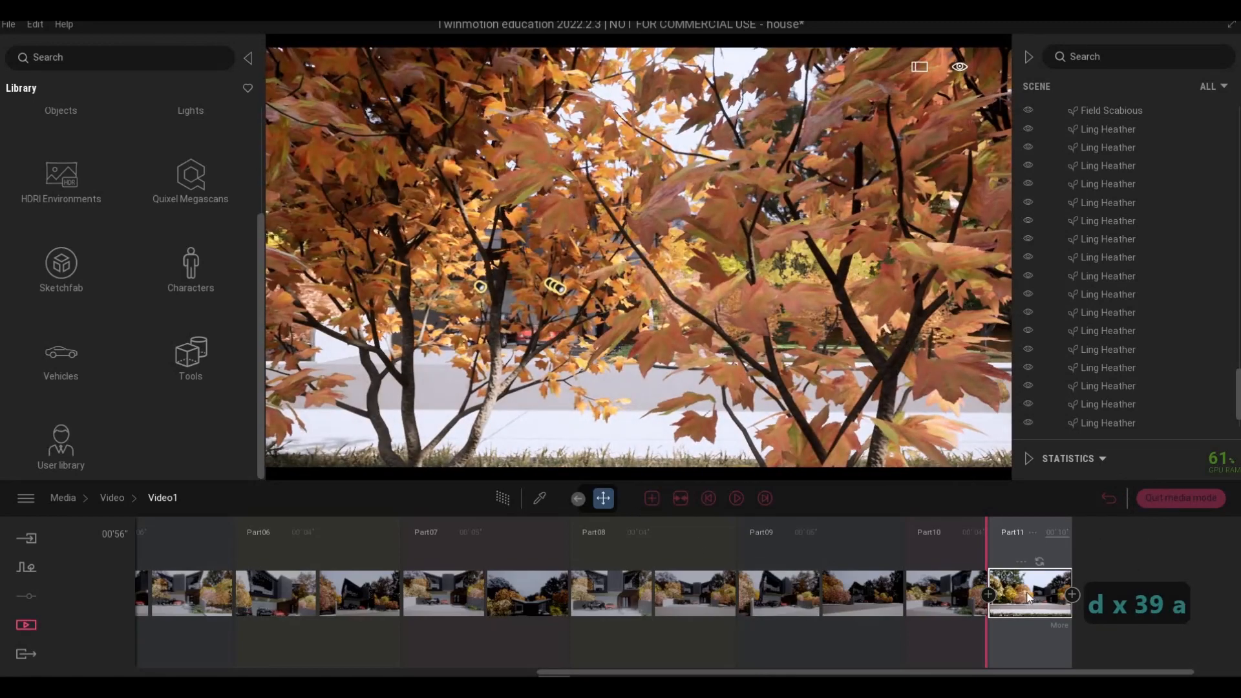
click(1035, 598)
key(w)
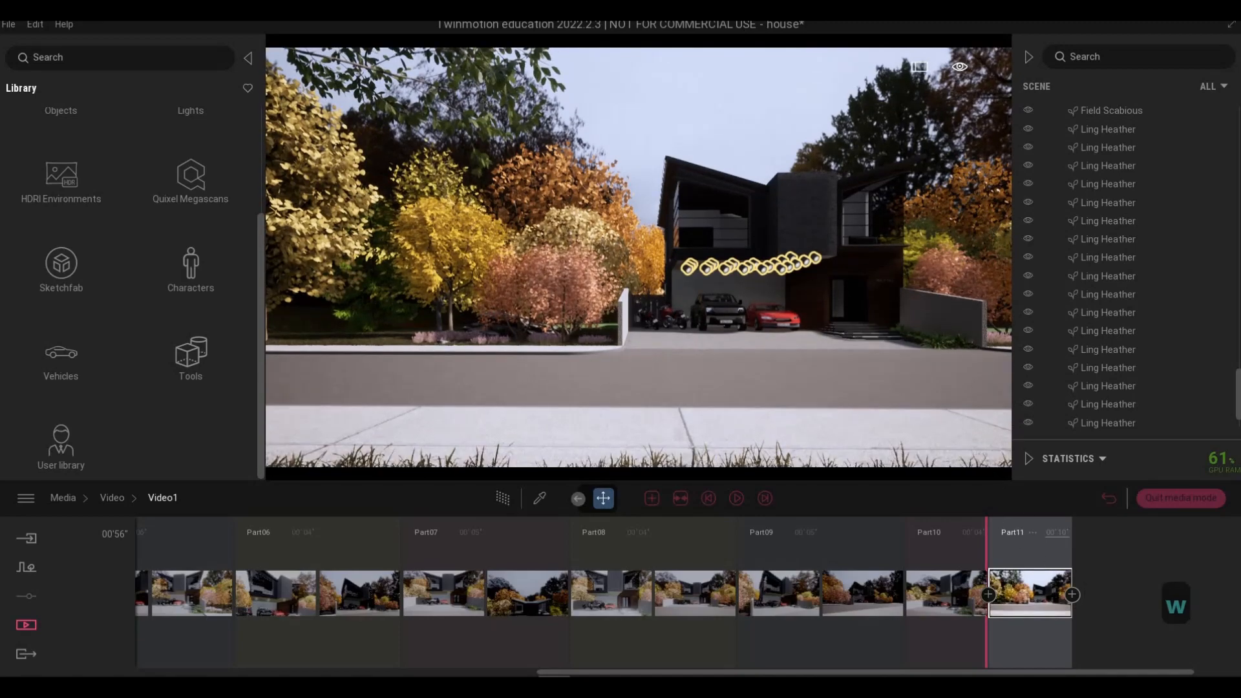
key(s)
key(w)
key(q)
key(s)
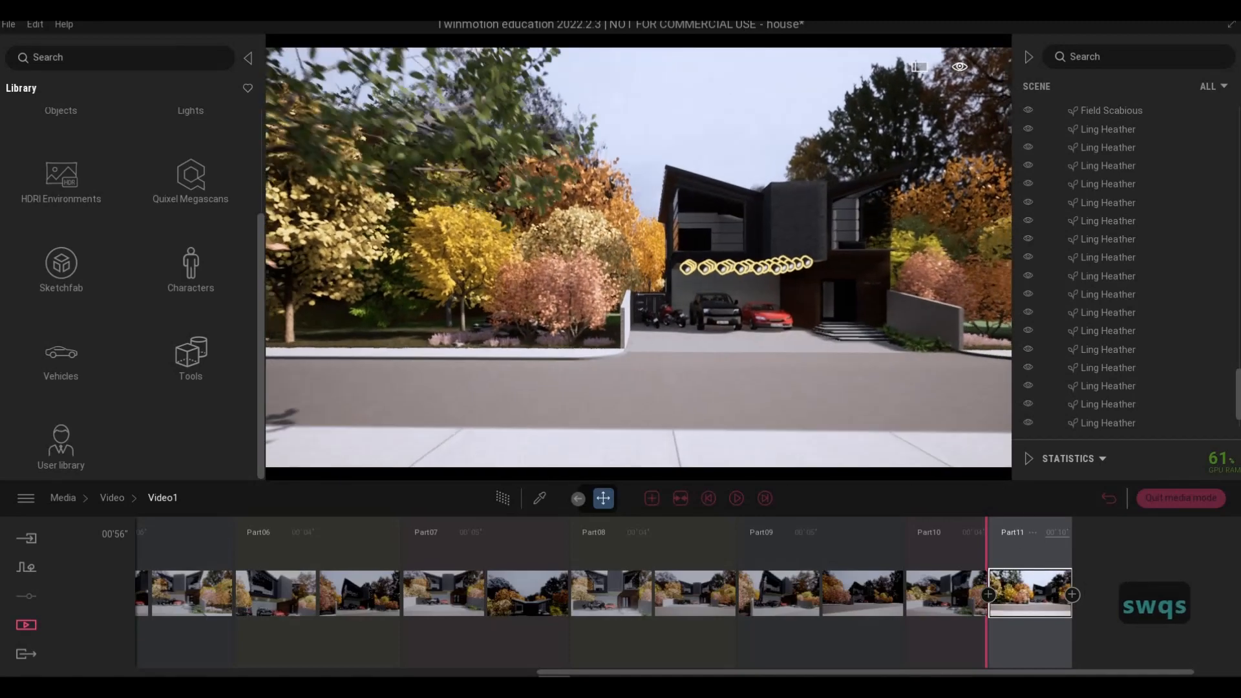
key(e)
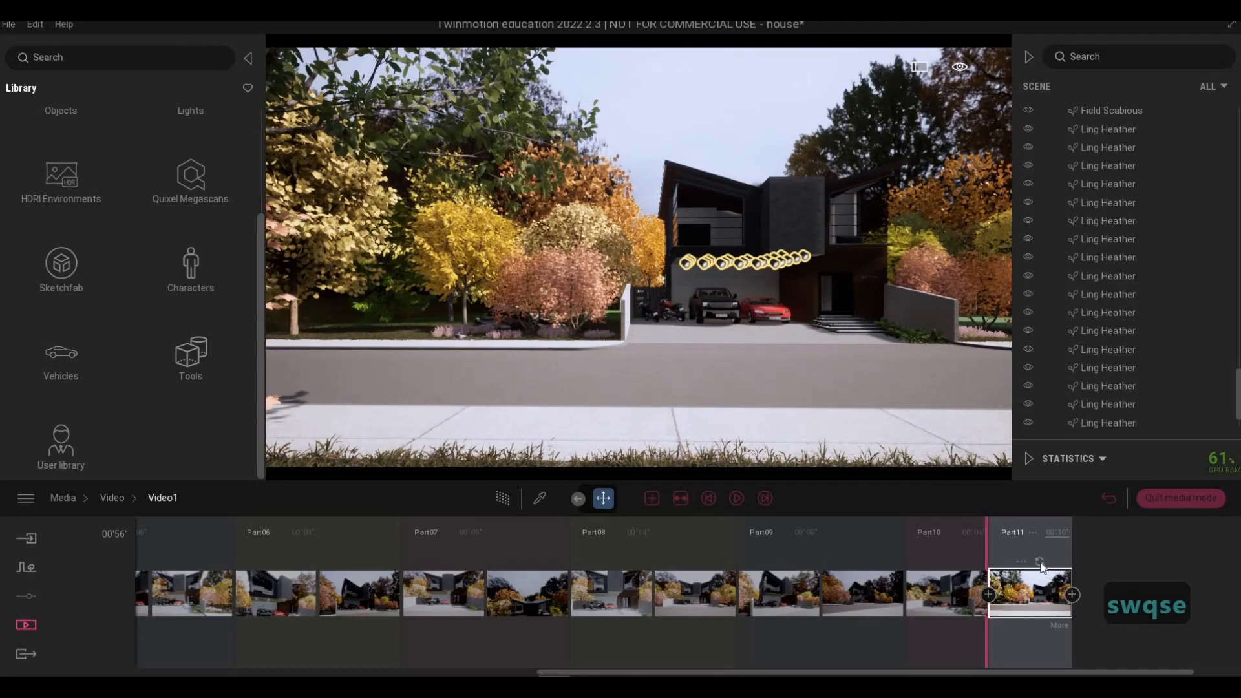
Slide the viewpoint sideways until the orange maple partly covers the house, and add it as Part11's second keyframe.
key(d)
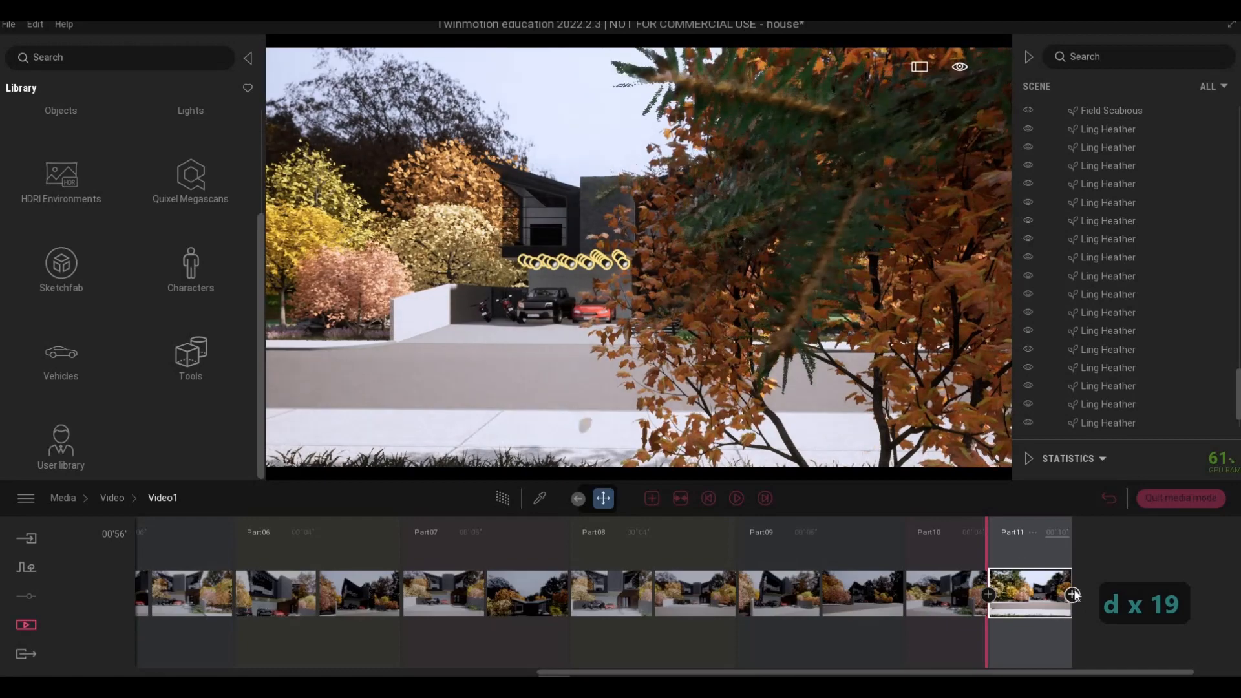
click(1072, 594)
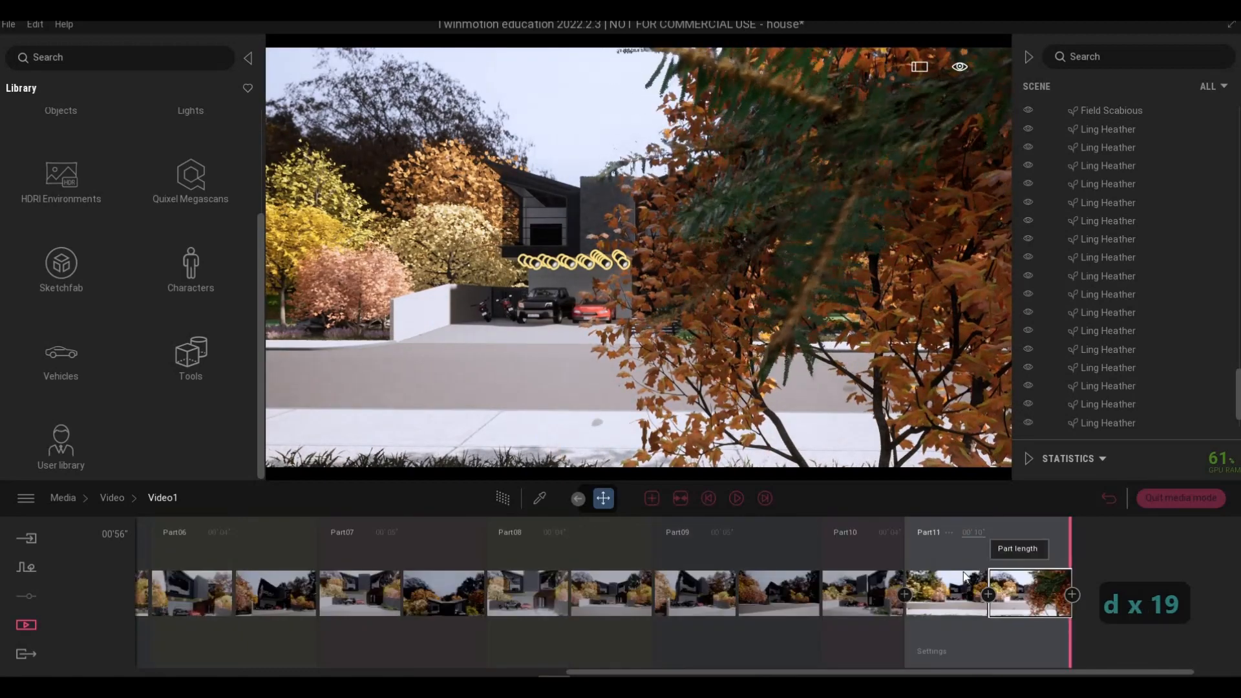
click(978, 533)
Try shifting the season to summer on Part11's first keyframe, and undo that change.
click(964, 597)
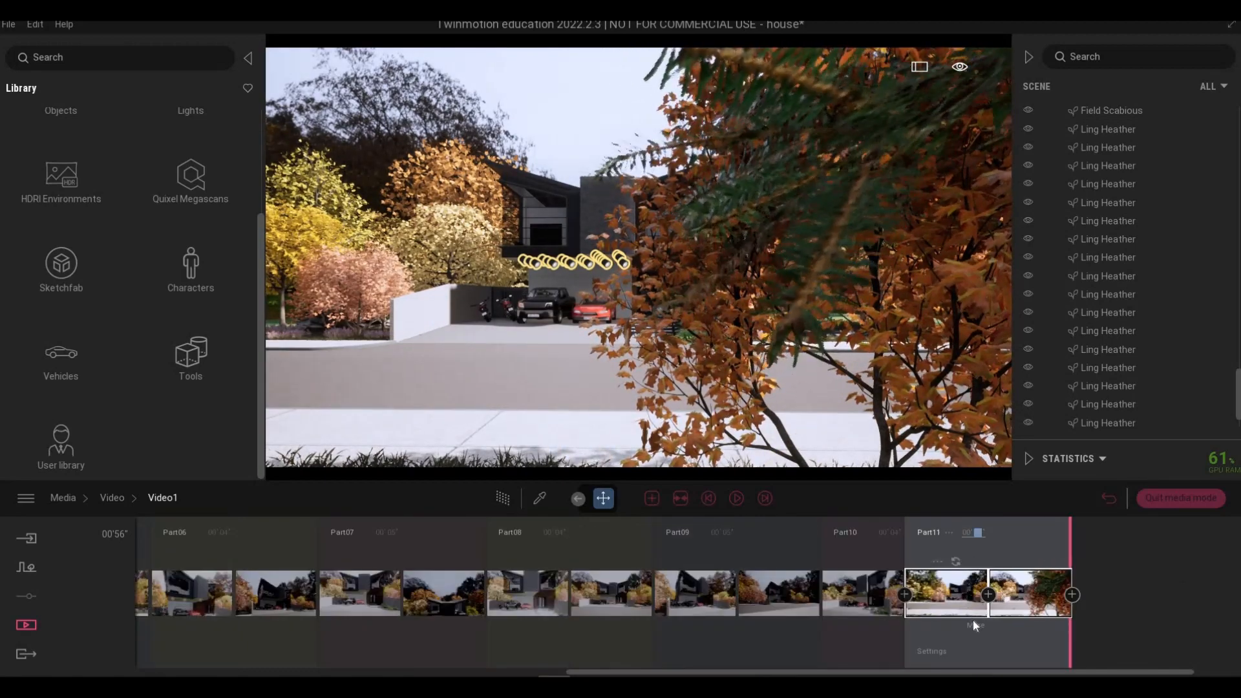
click(975, 626)
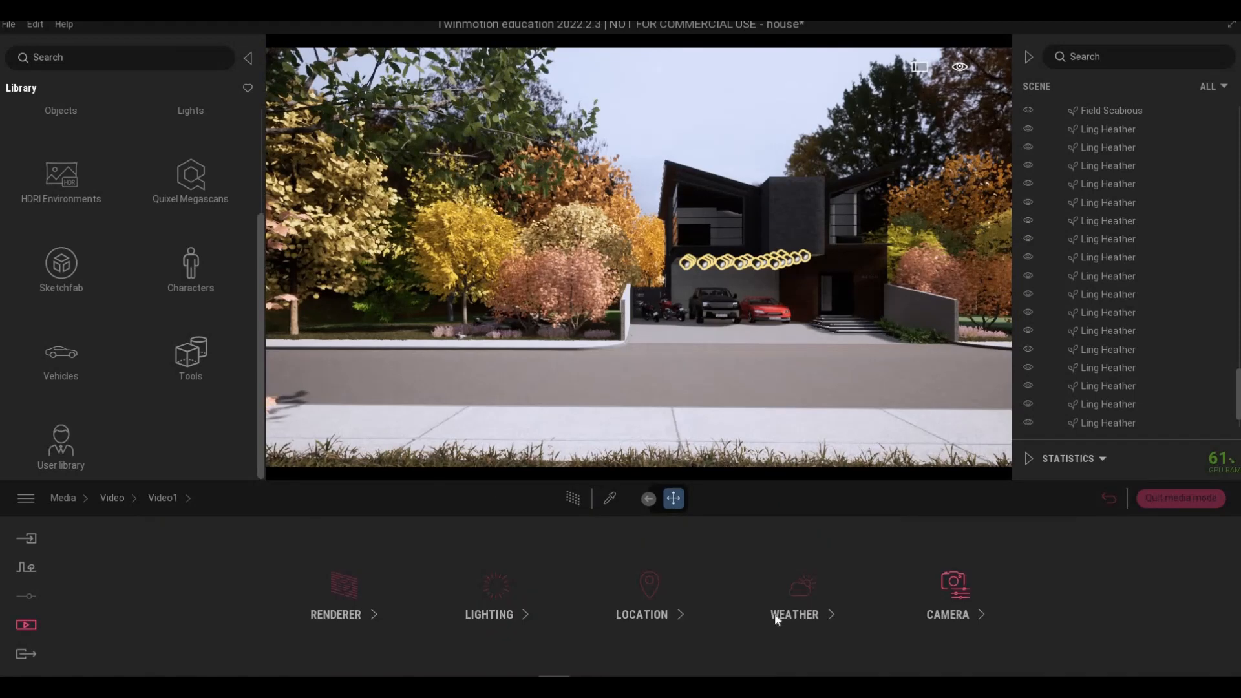
click(799, 613)
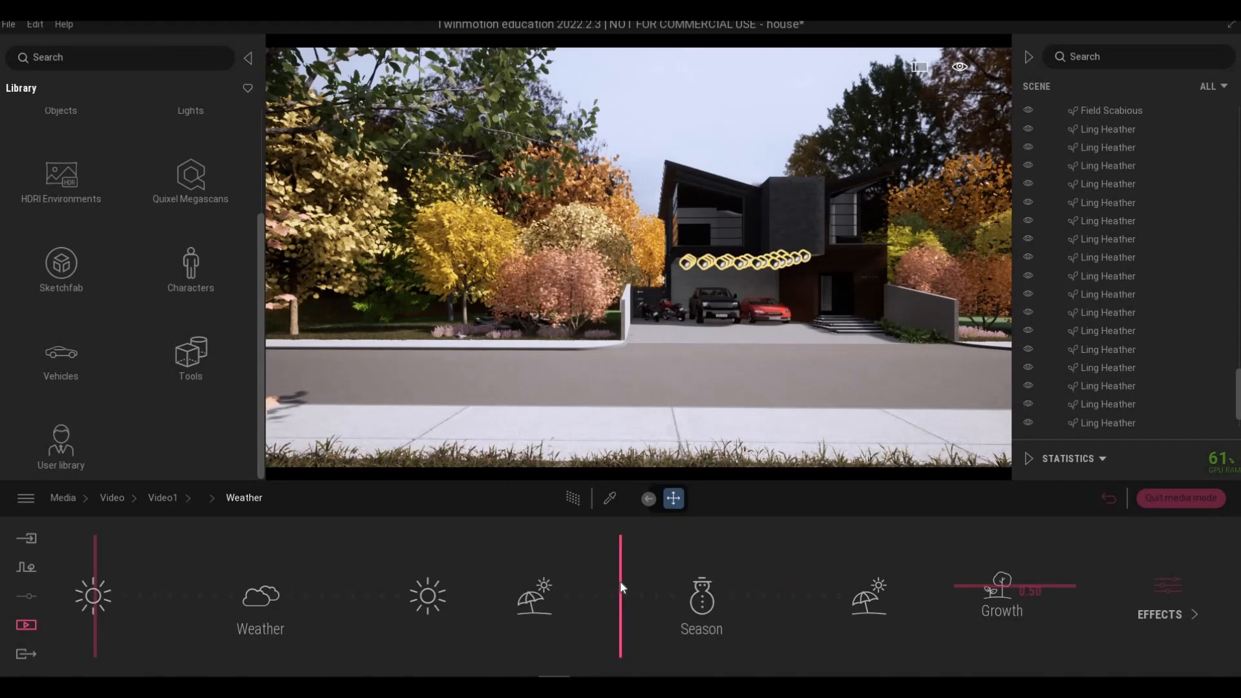
drag(505, 581, 483, 582)
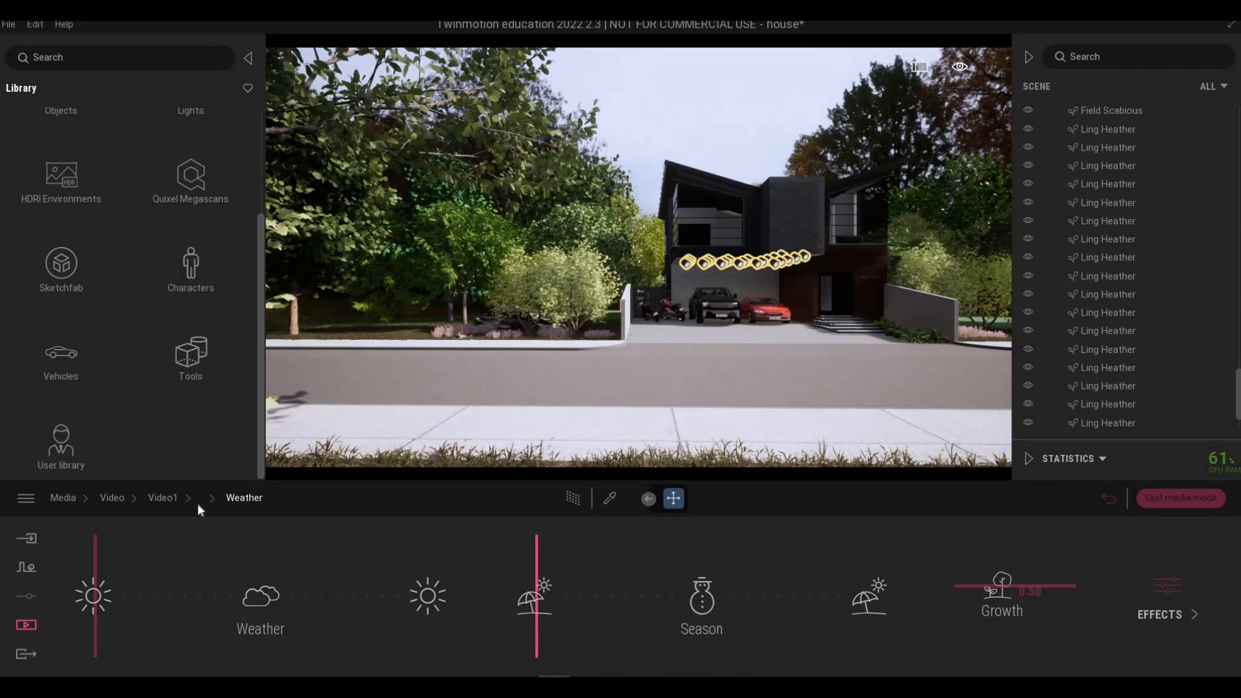
click(166, 496)
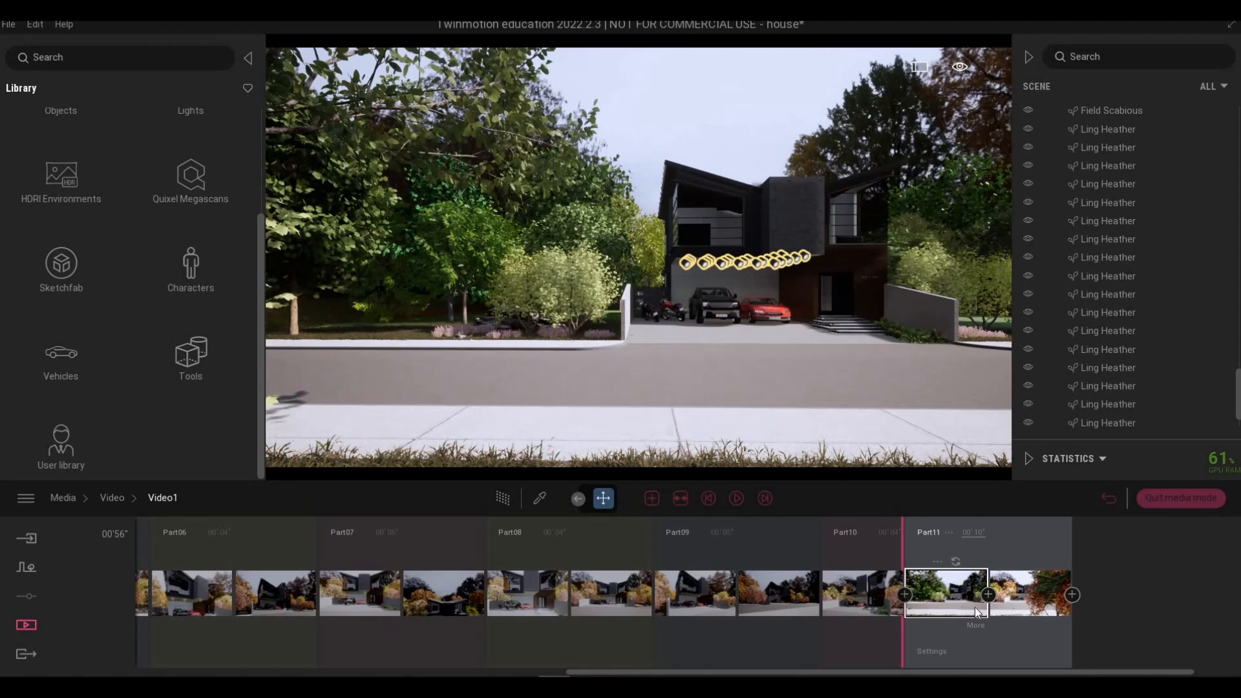
key(ctrl+z)
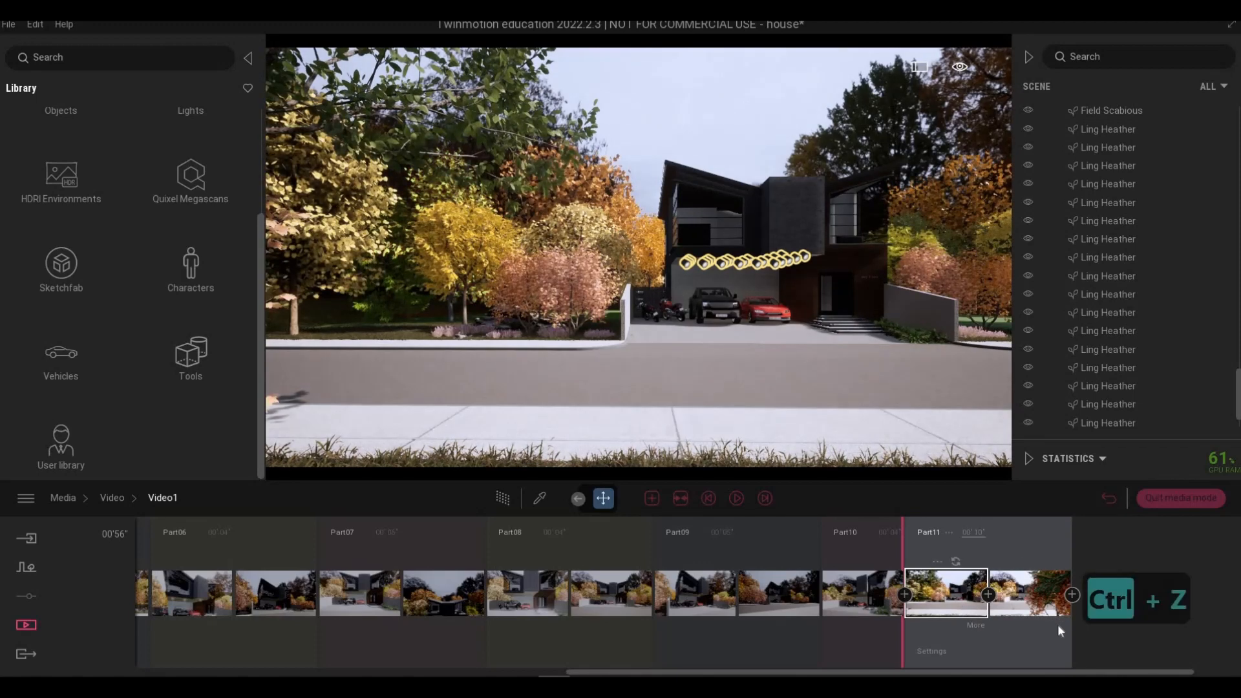
Set the season of Part11's second keyframe to the summer at the far end of the season scale.
click(932, 651)
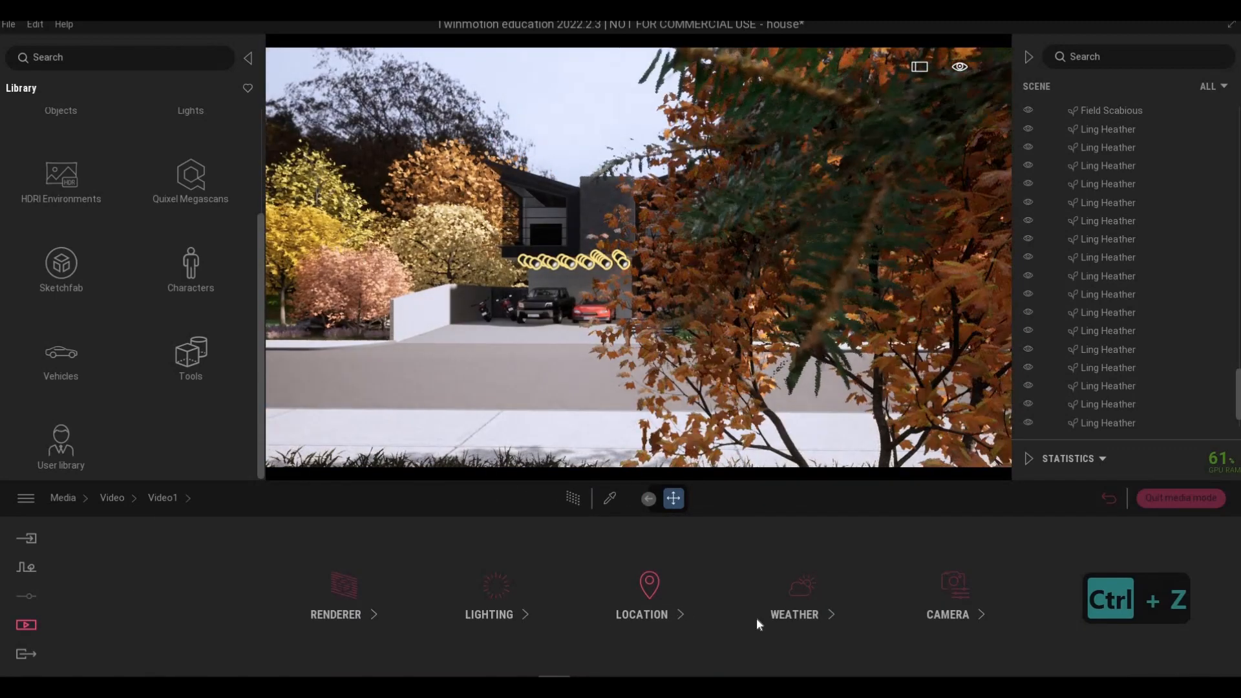
click(794, 608)
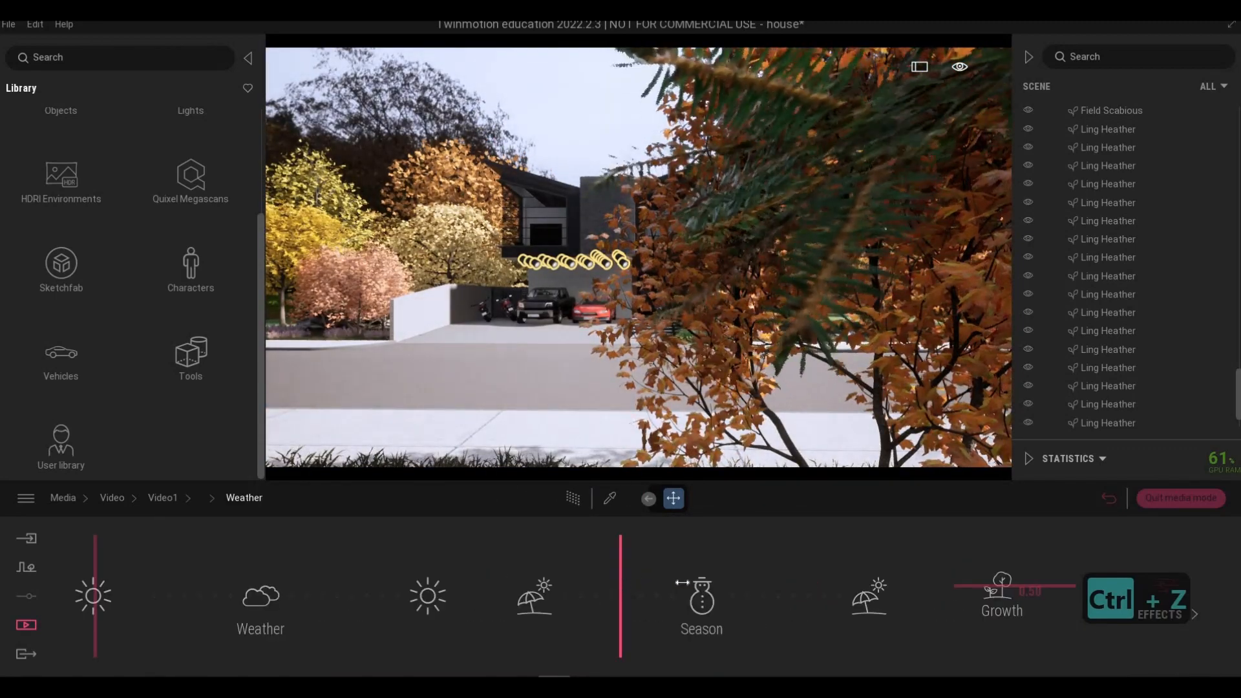
drag(814, 596, 860, 596)
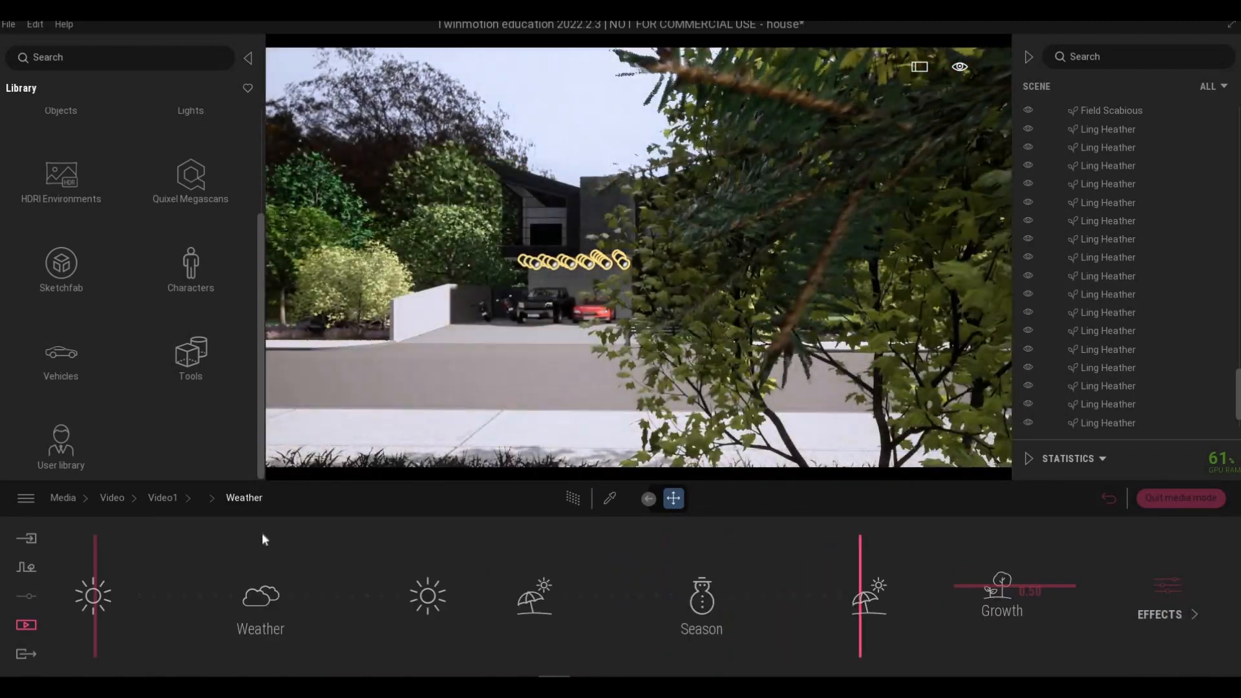
click(163, 498)
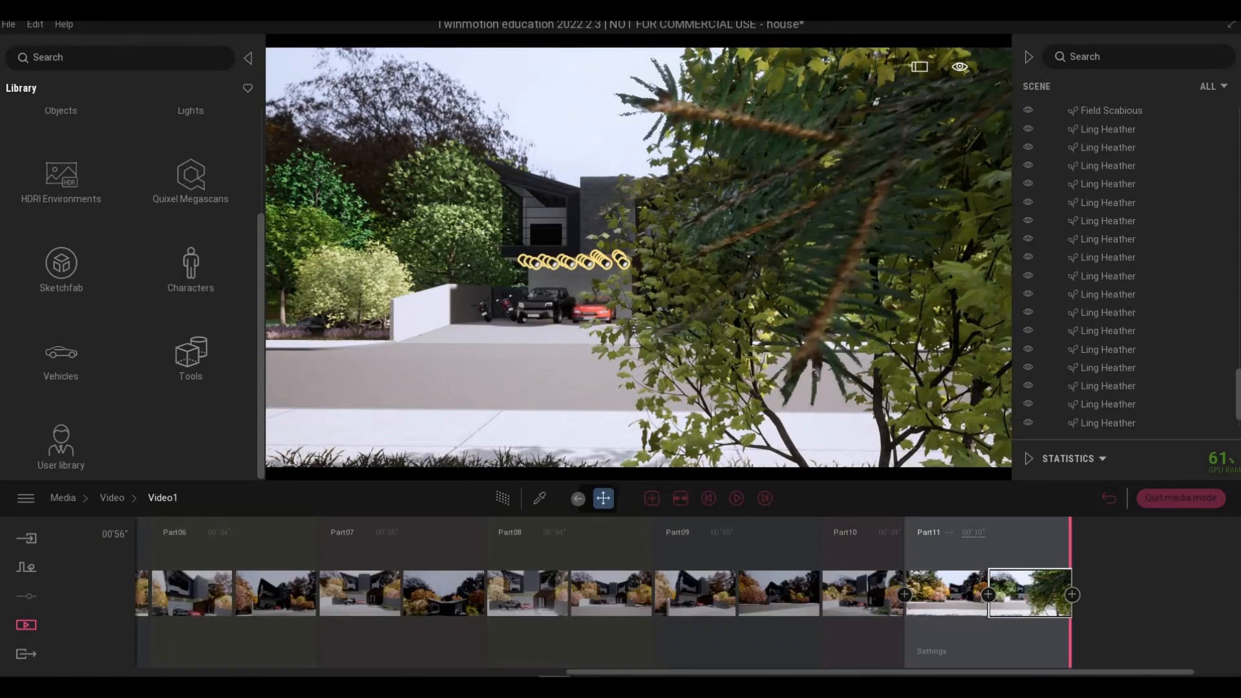
Set Part11's length to 8 seconds.
click(981, 538)
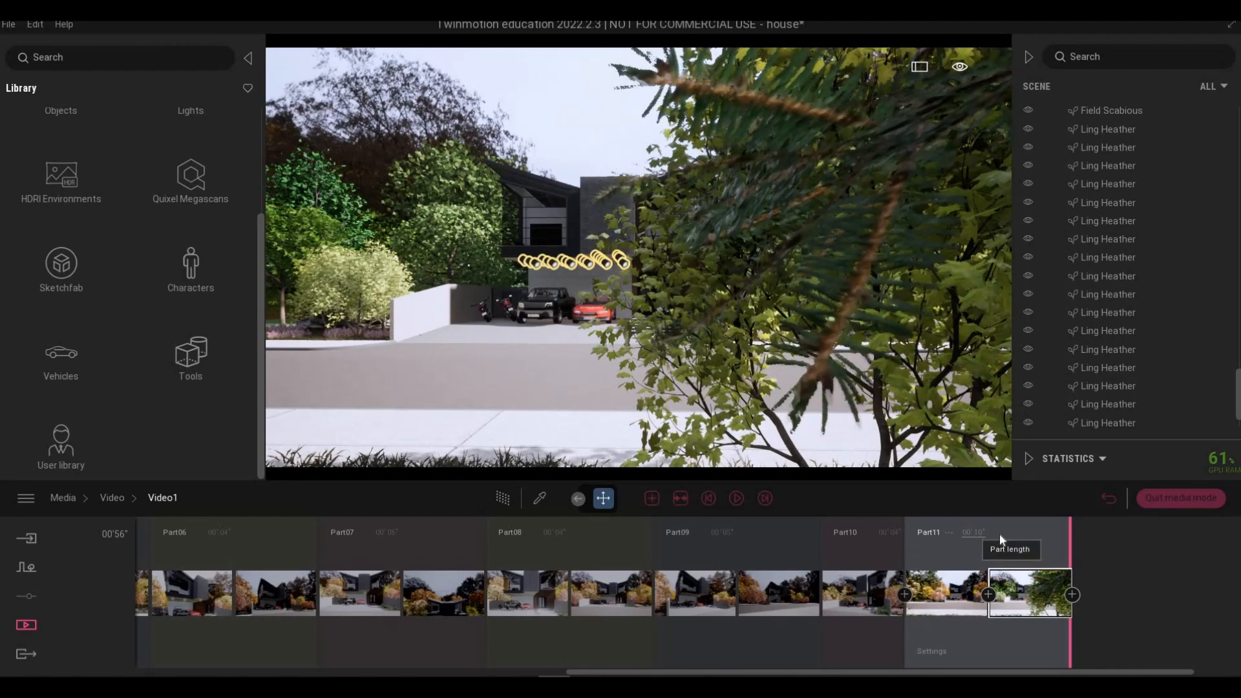
text(8)
key(Return)
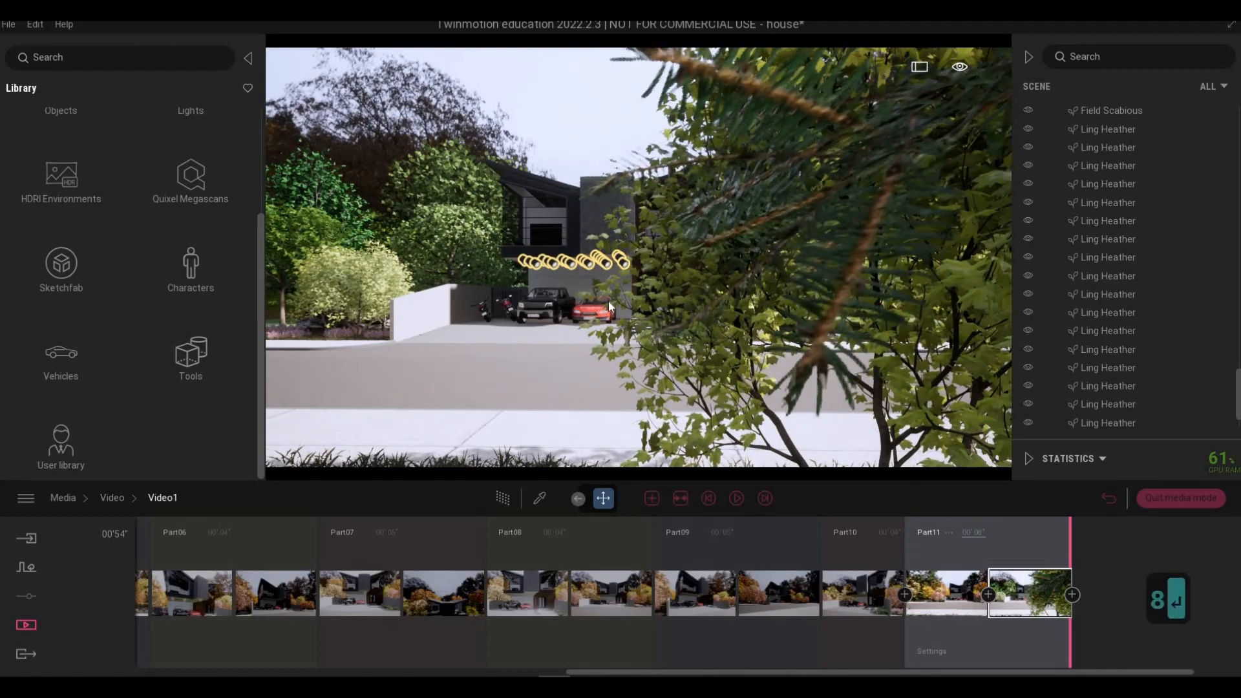
Bring the viewpoint back toward the house front, return to the video list and duplicate Video1.
key(a)
key(w)
key(a)
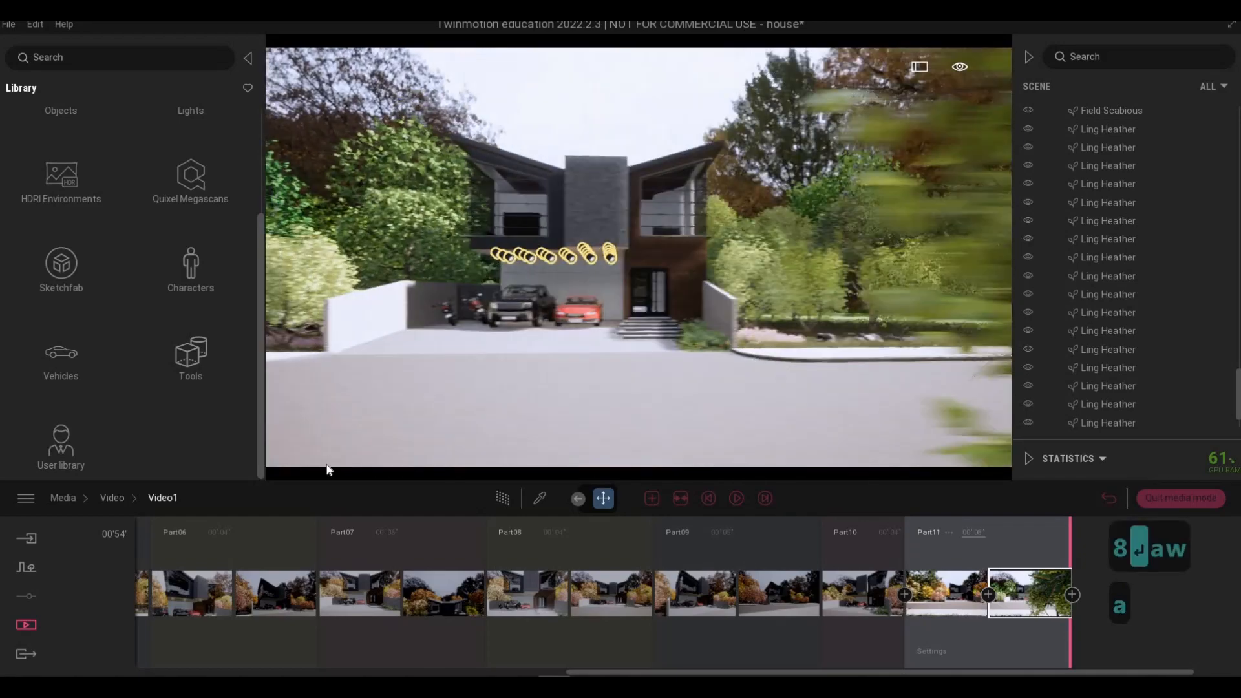
key(w)
click(119, 498)
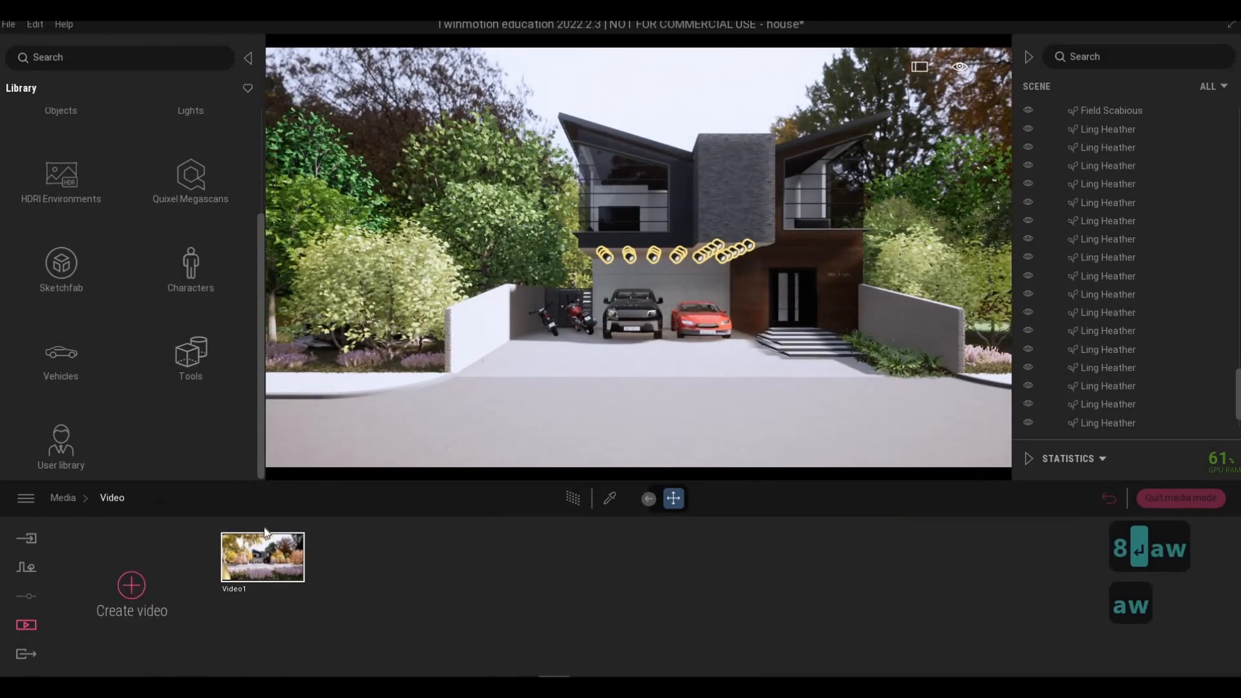
click(262, 526)
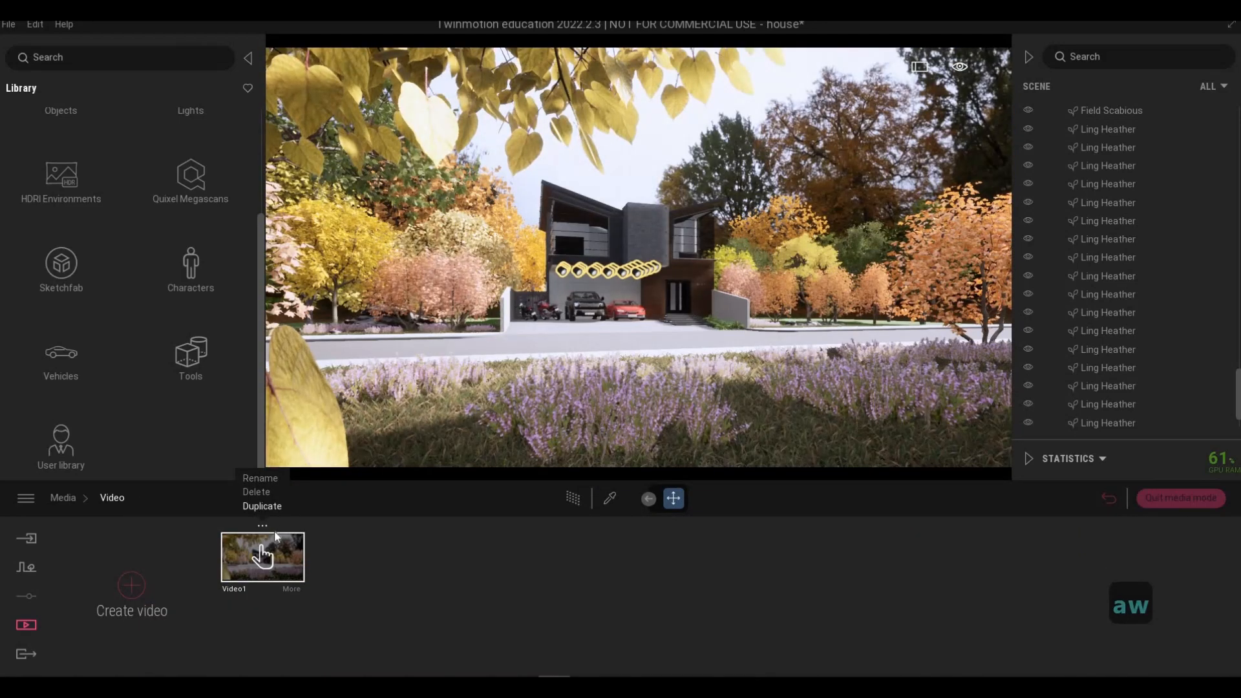
click(262, 506)
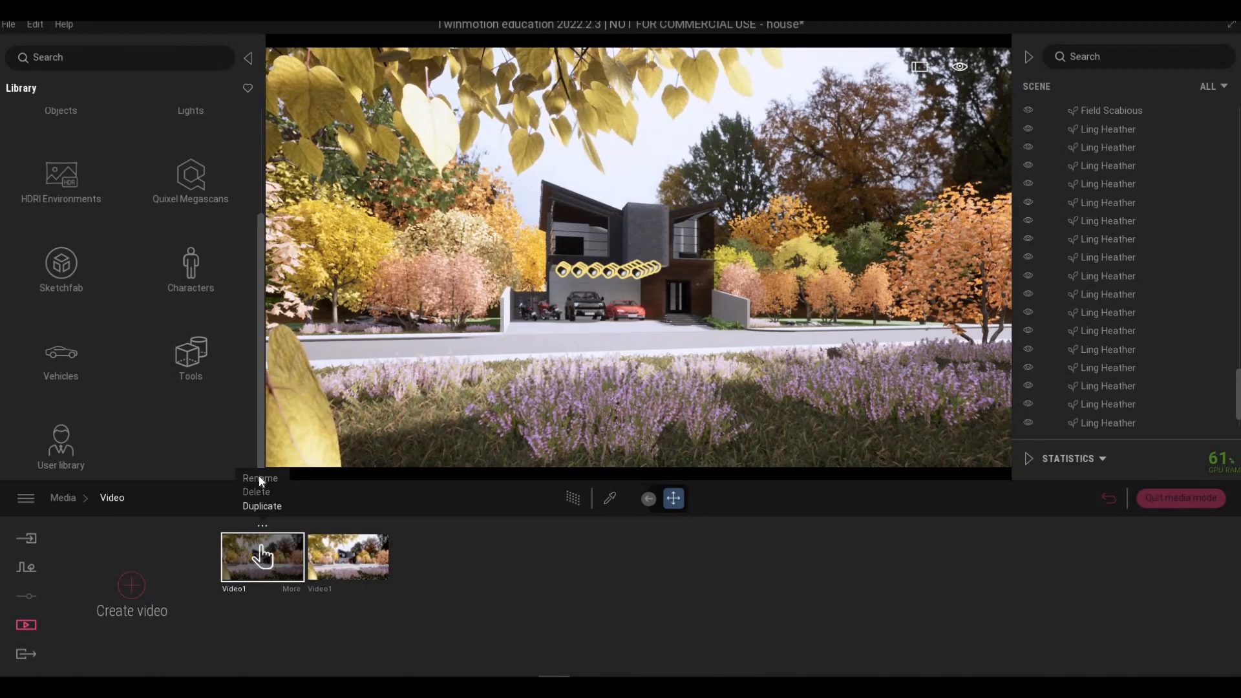
Rename the original video as showreel and its duplicate as shorts.
click(259, 478)
text(sh)
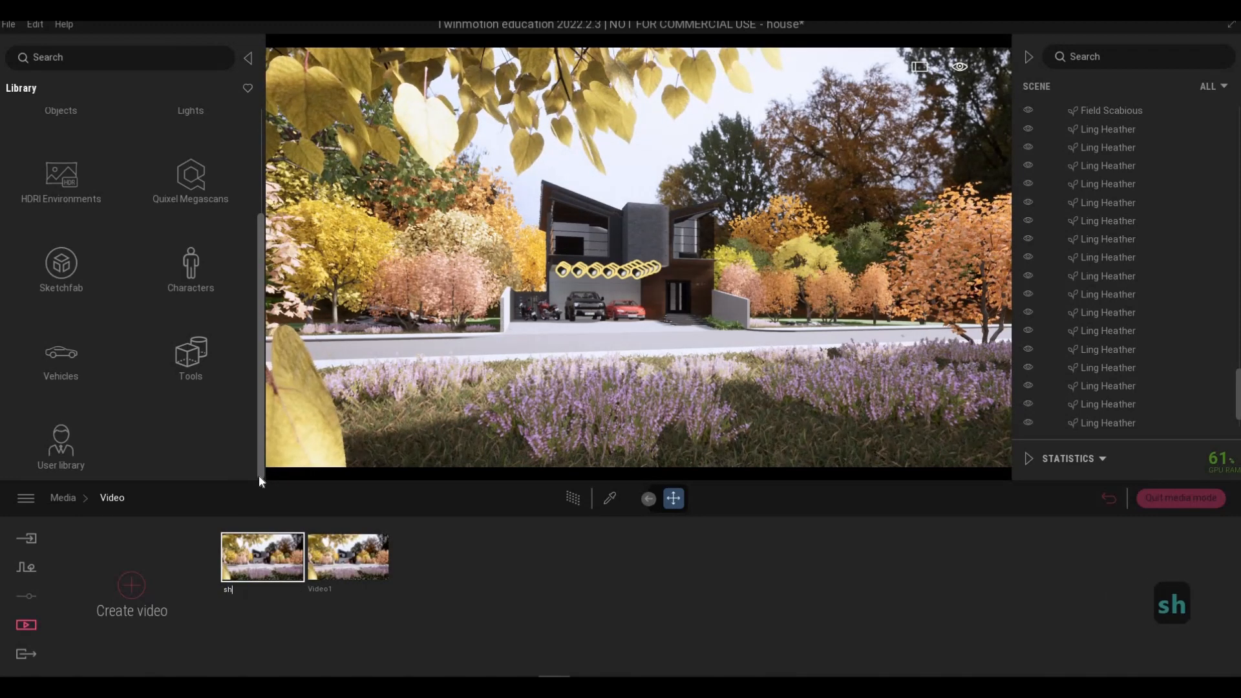
text(owreel)
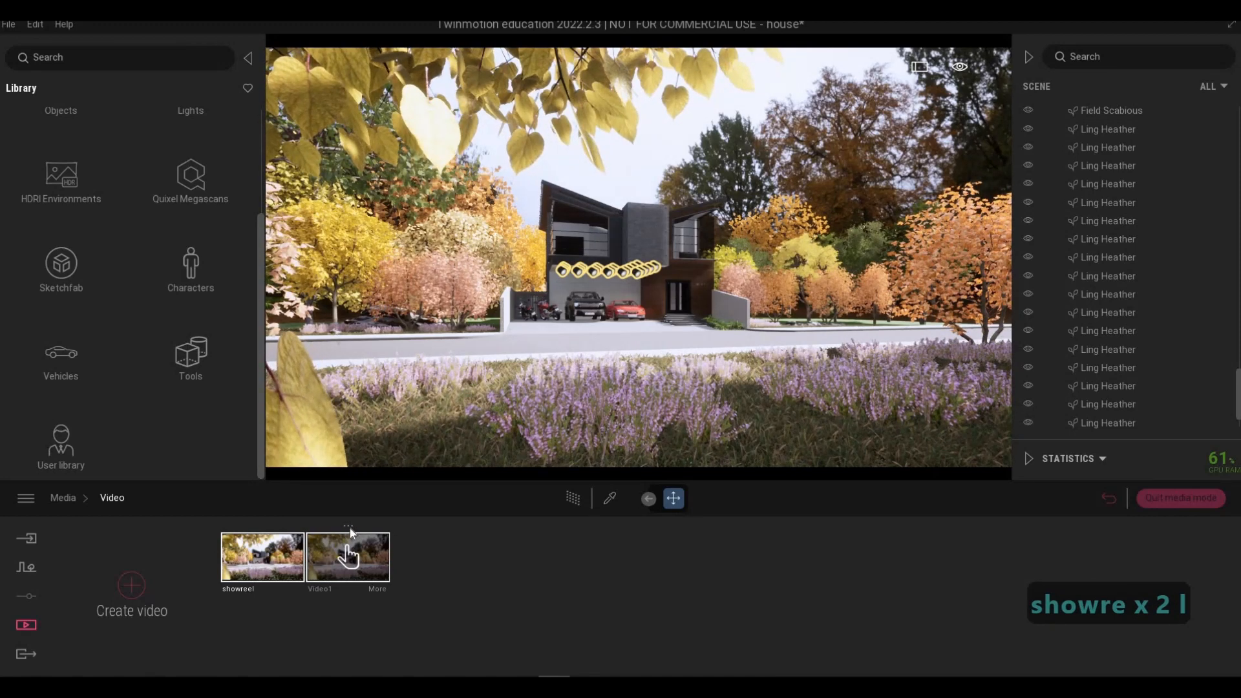
click(347, 521)
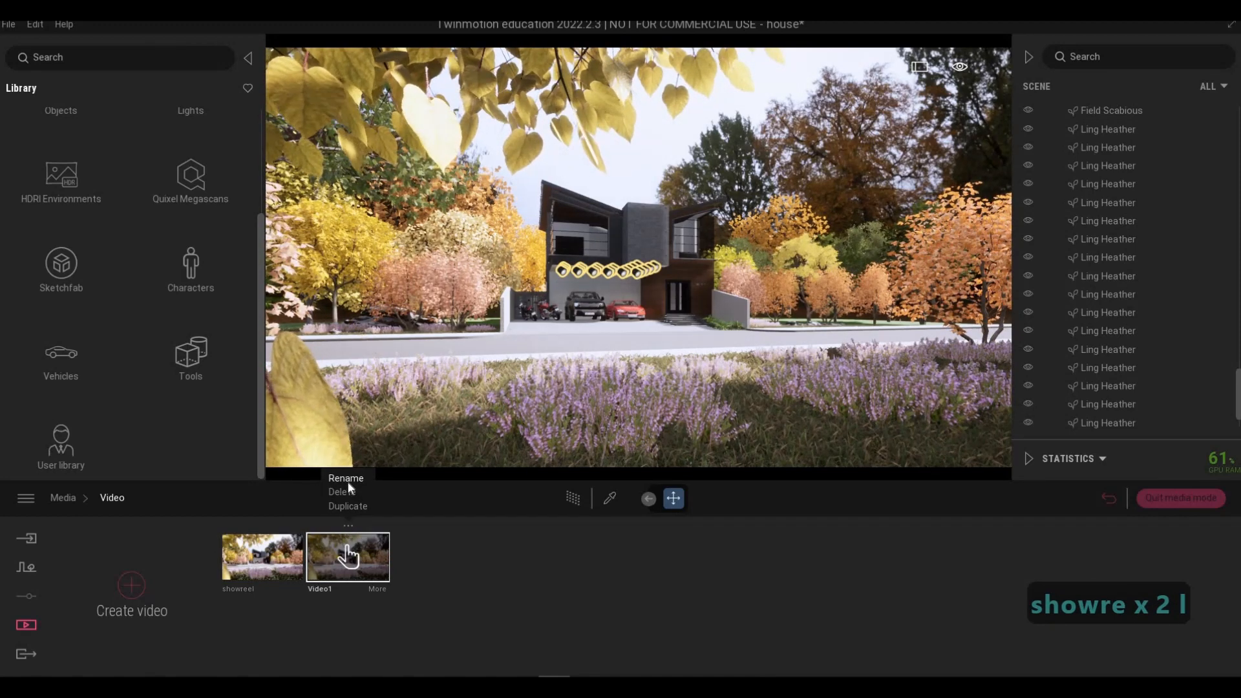
click(348, 482)
text(shorts)
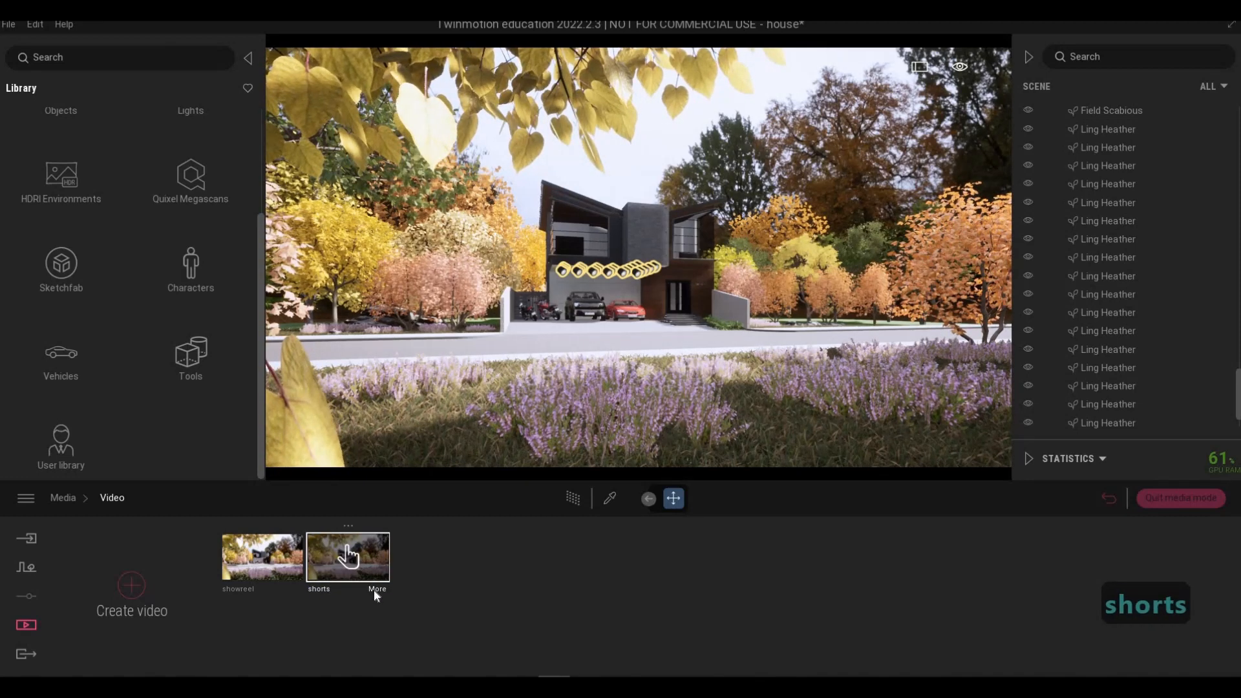
Set the shorts video's output size to Custom with a width of 700 and a height of 1000, and return to the video list.
click(558, 616)
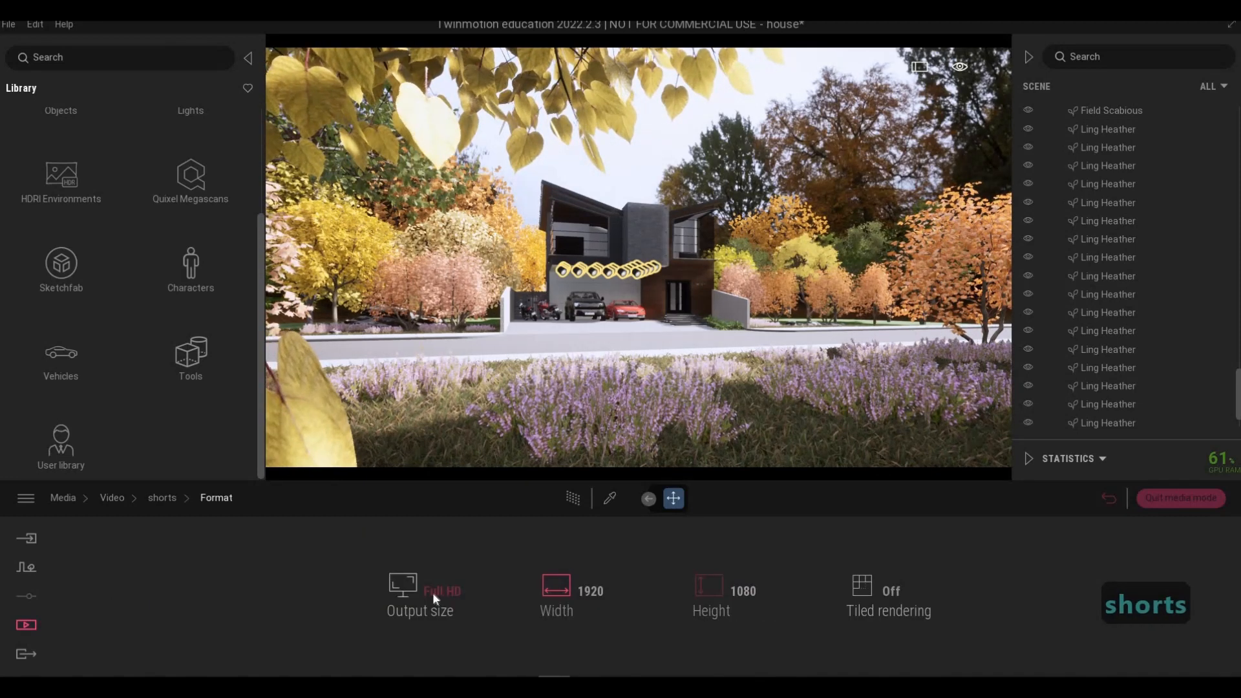
click(433, 596)
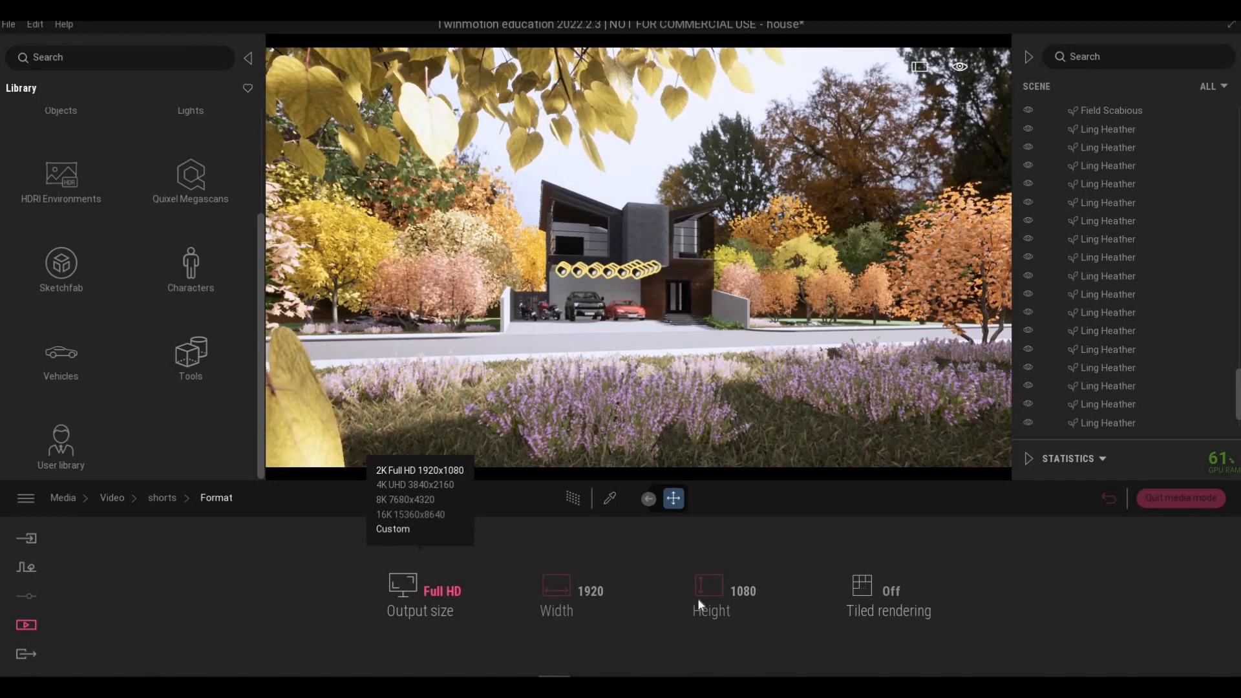
click(394, 530)
click(808, 596)
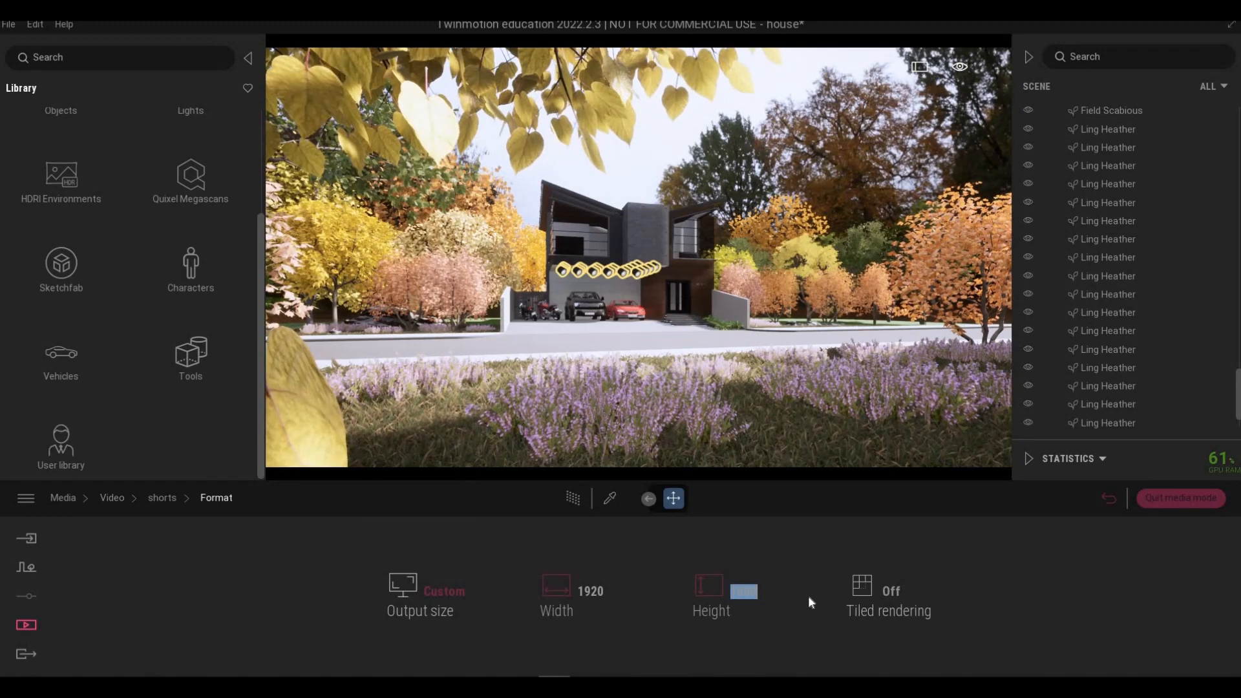
text(1000)
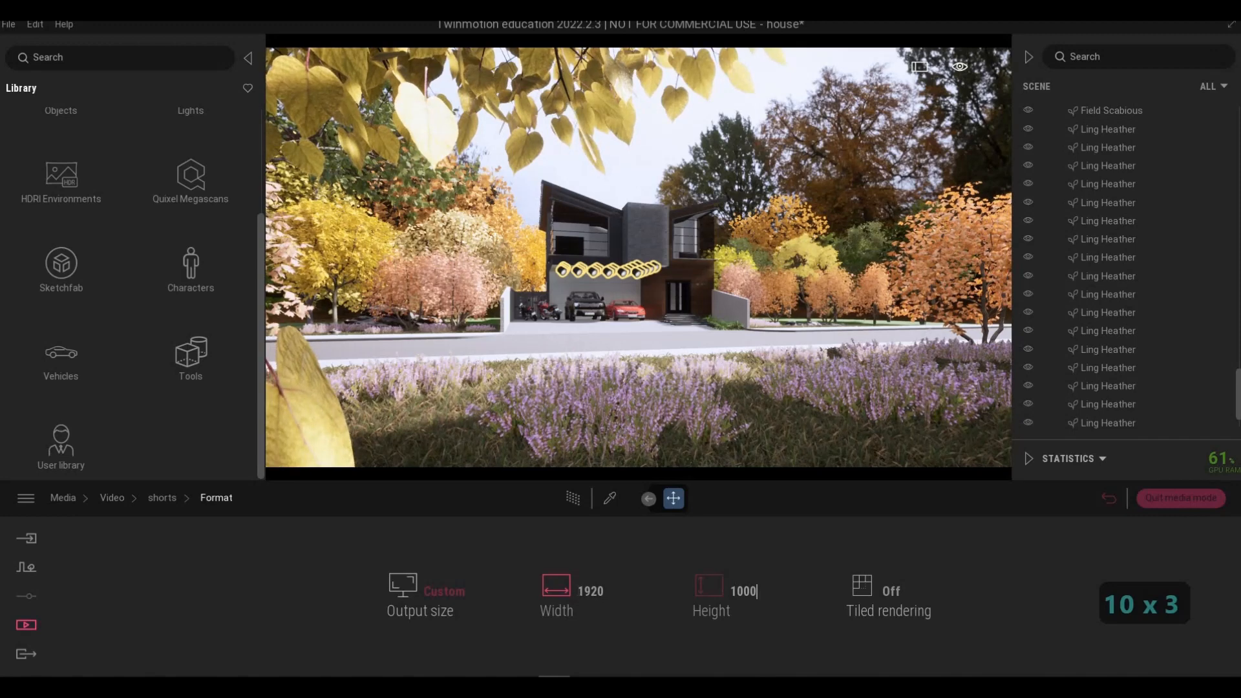
click(639, 600)
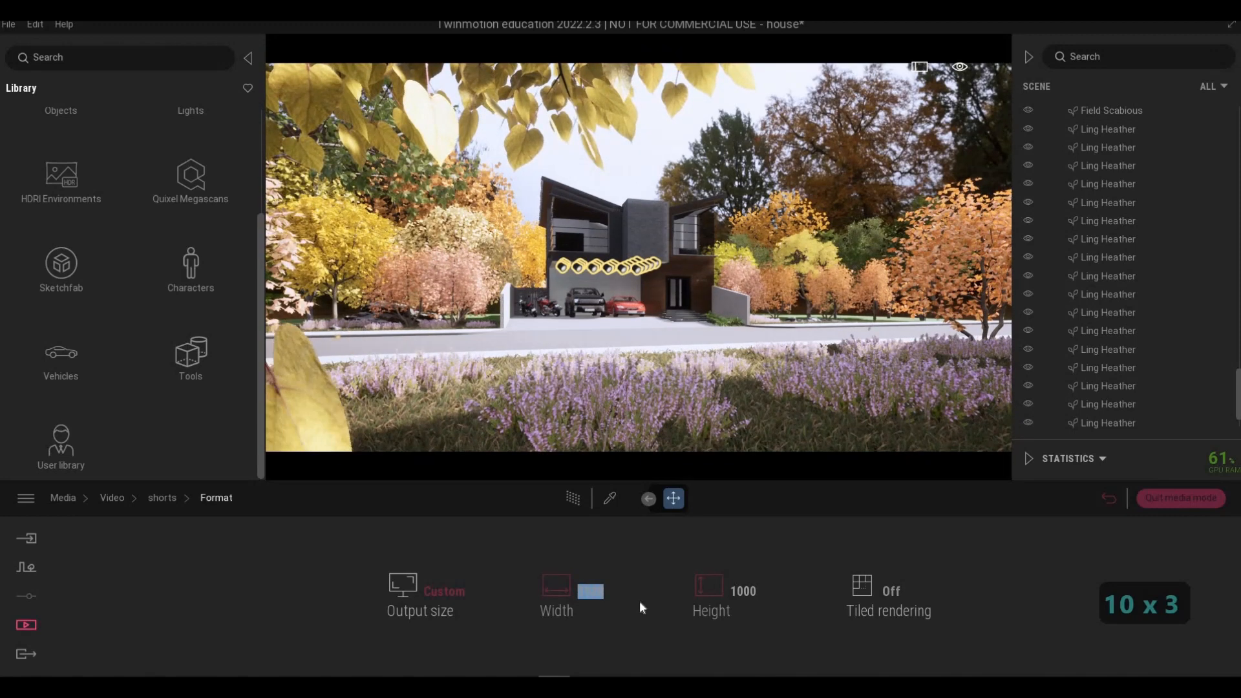
text(7000)
key(BackSpace)
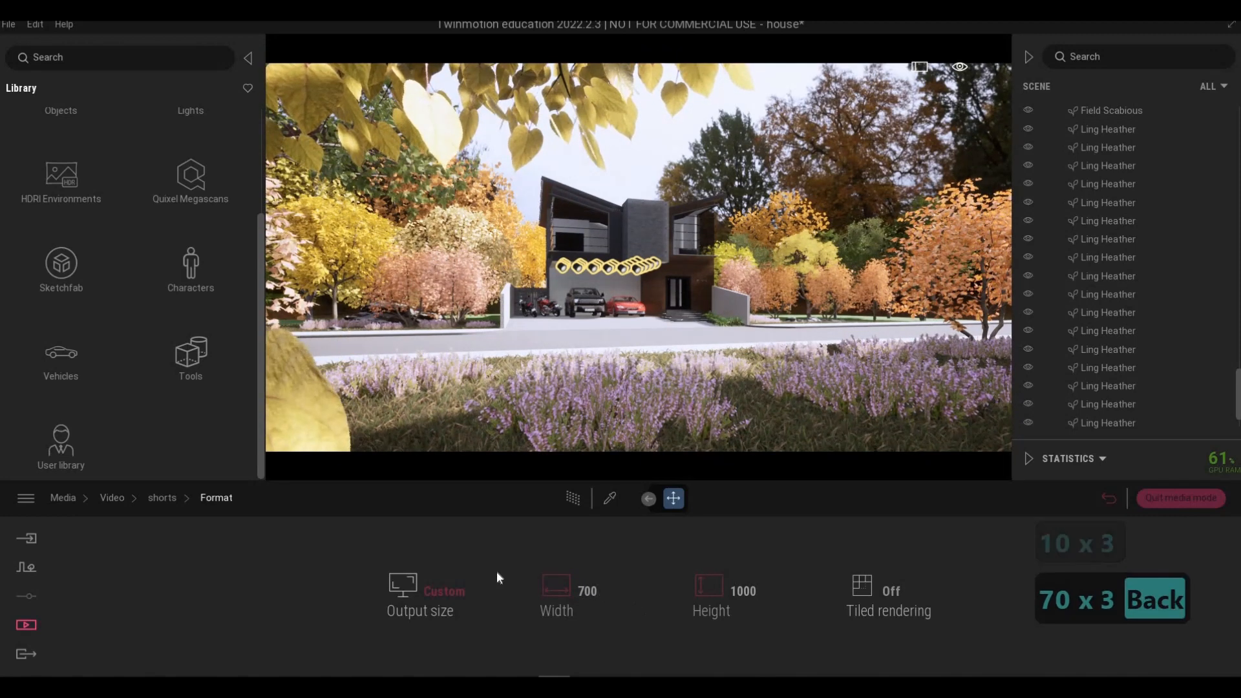
key(Return)
click(142, 502)
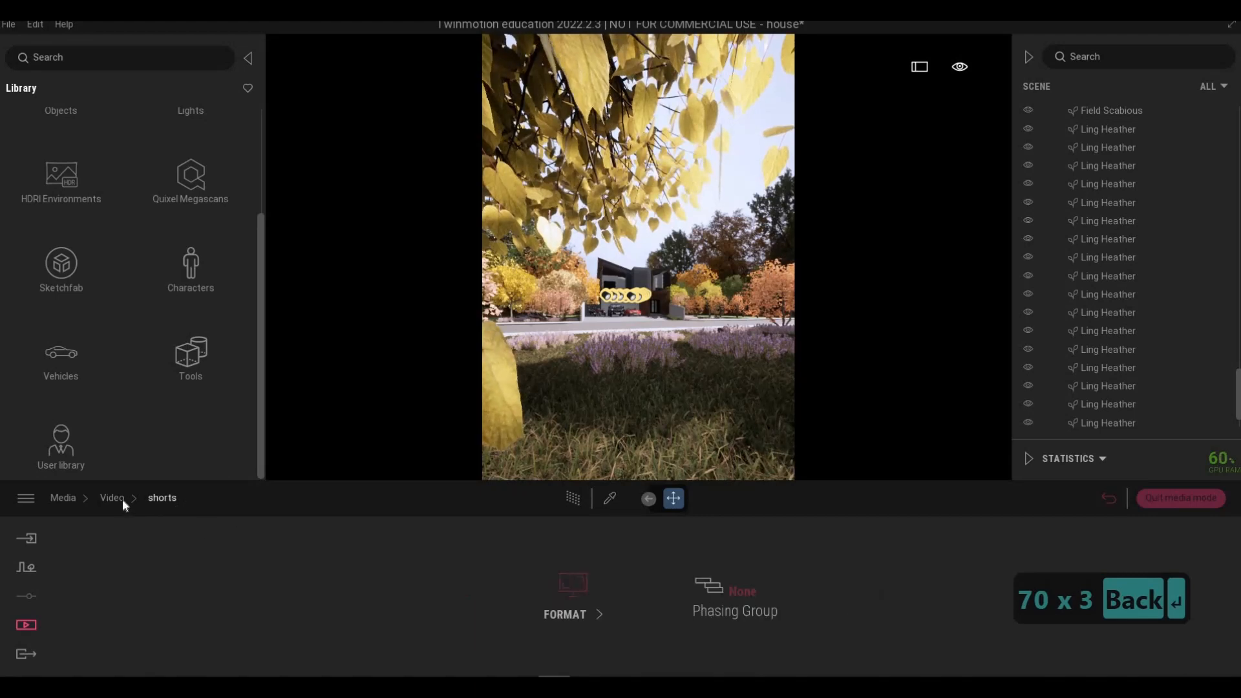
click(122, 500)
Update Part01's first keyframe in shorts to a view past the foreground leaf over the heather, and play the video into Part05.
click(347, 558)
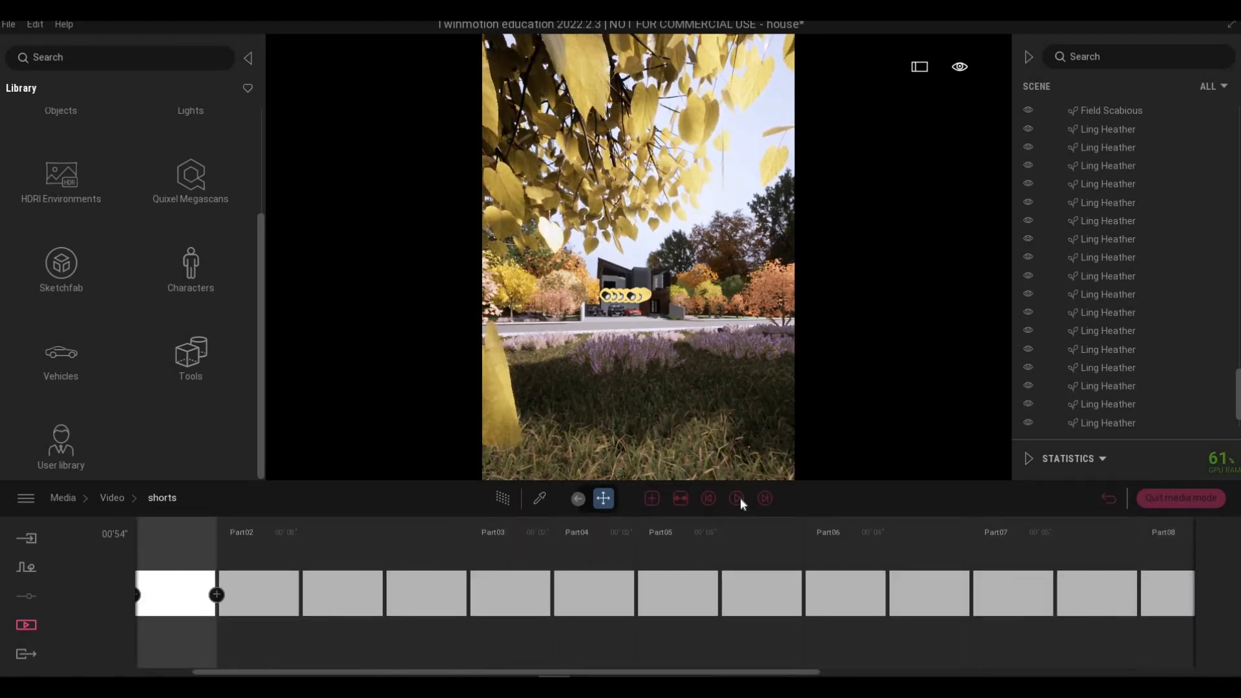
click(737, 498)
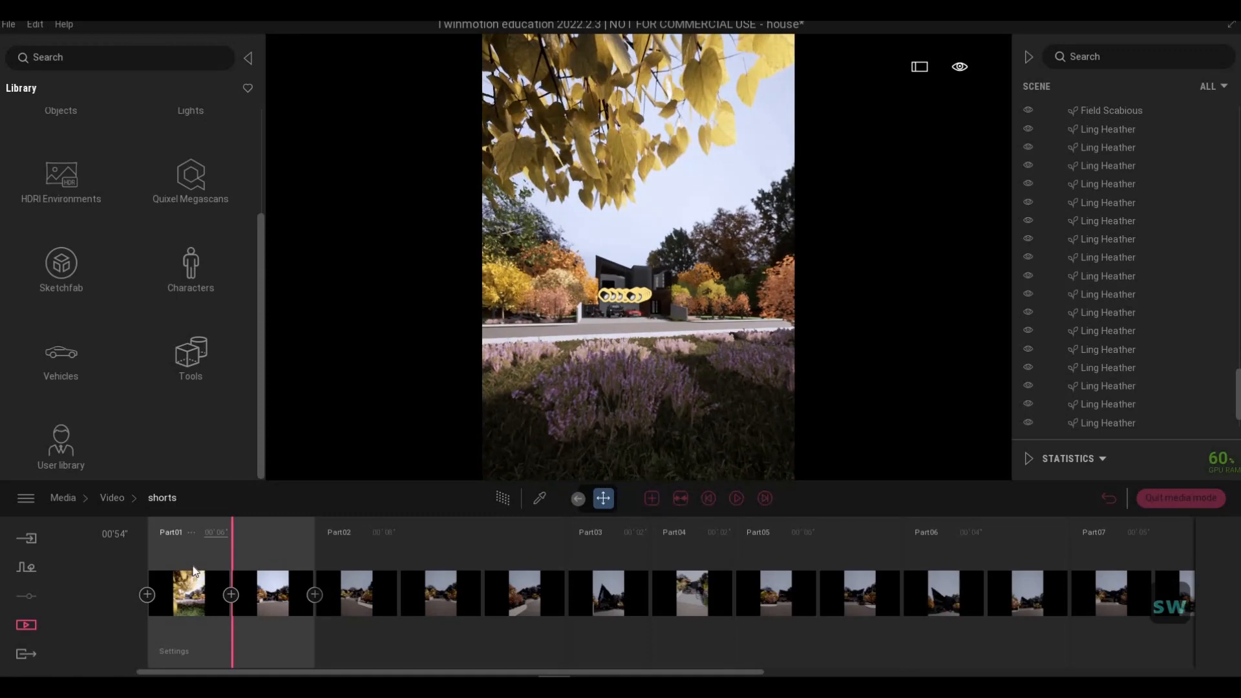
click(737, 499)
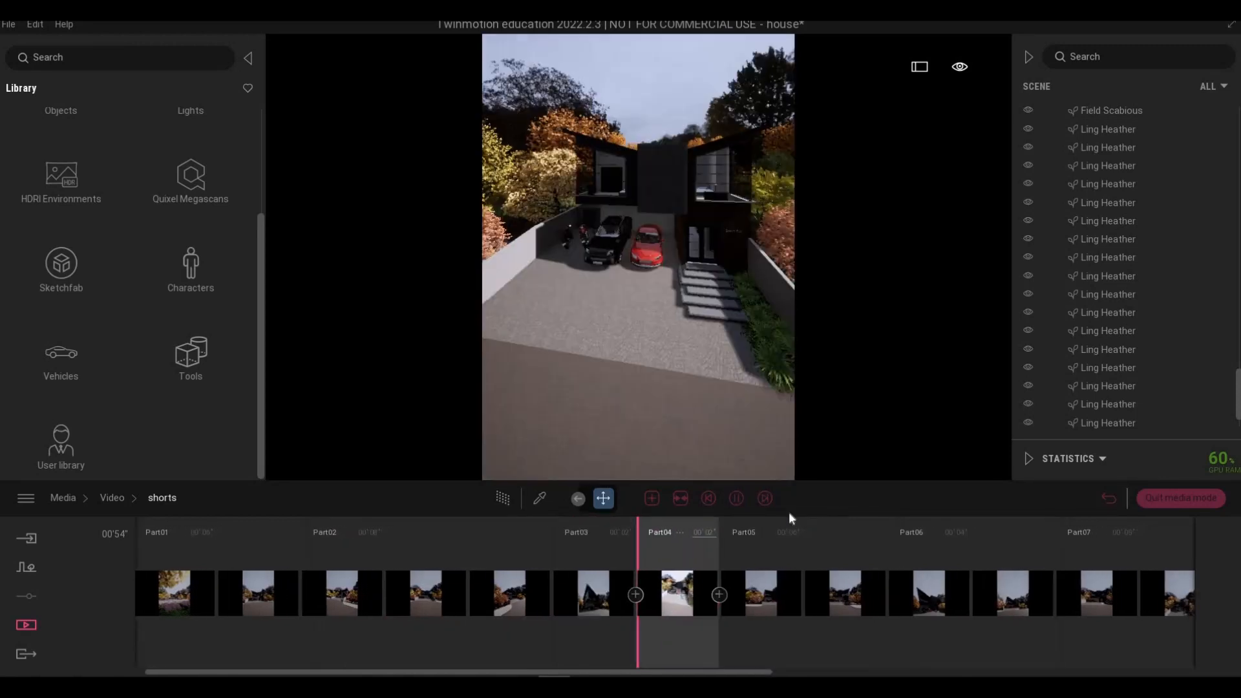
click(737, 496)
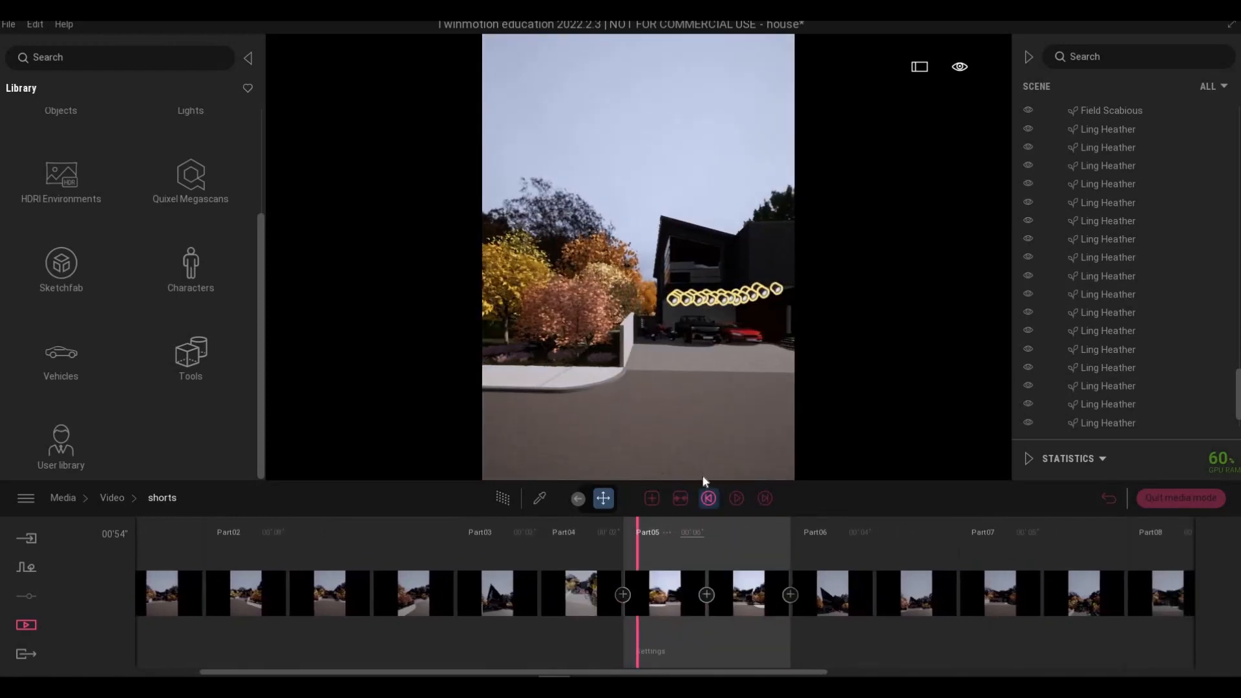
Go back to Part04 and update its keyframe with a viewpoint closer to the house, cars and entrance steps.
click(707, 497)
click(709, 498)
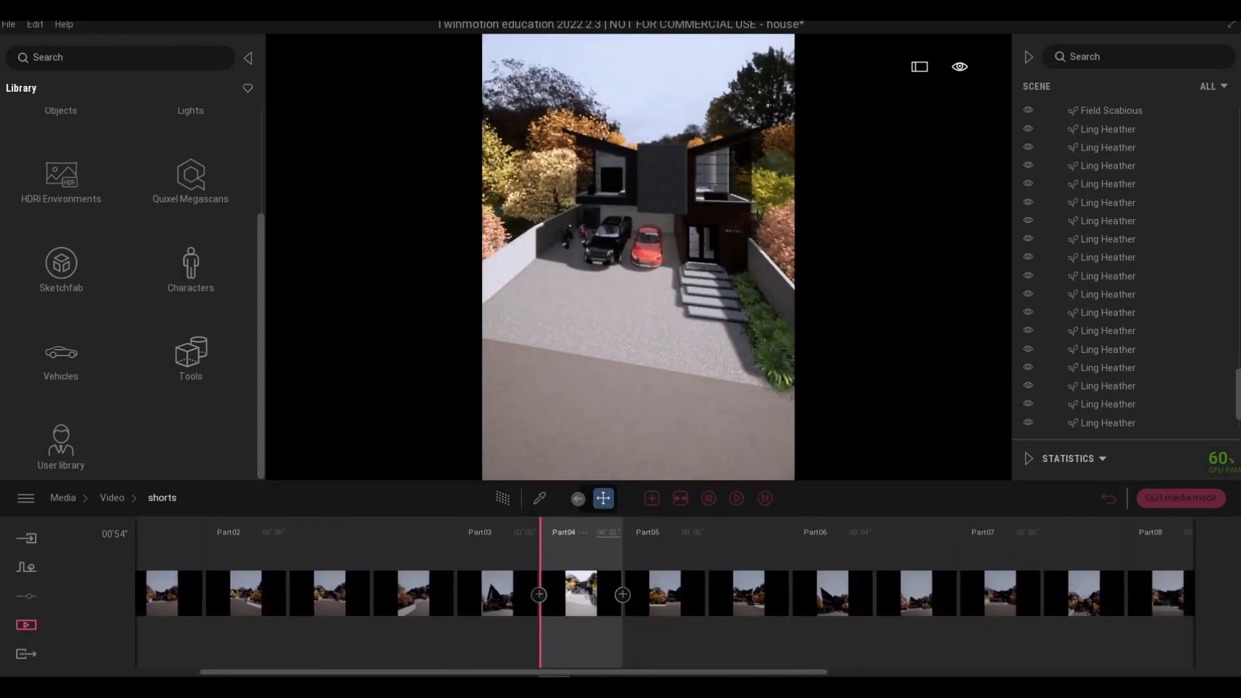
key(d)
key(w)
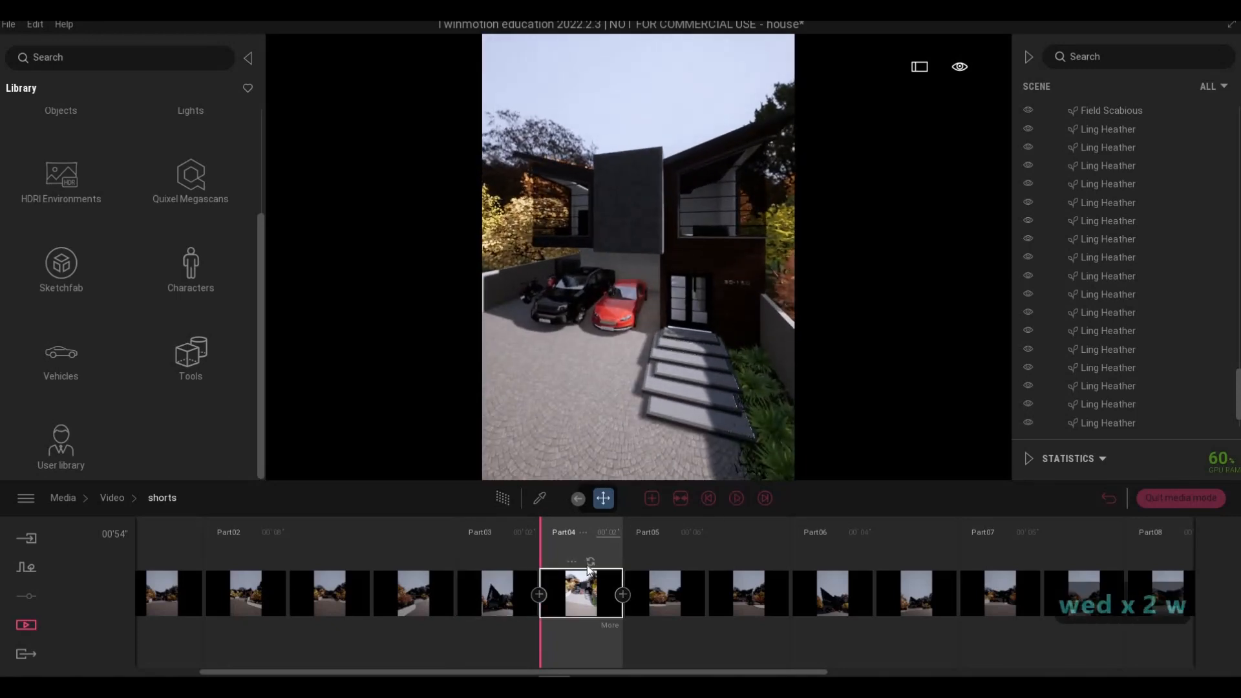
Shift the viewpoint of Part03's keyframe sideways to the right and update the keyframe with the new framing.
click(491, 592)
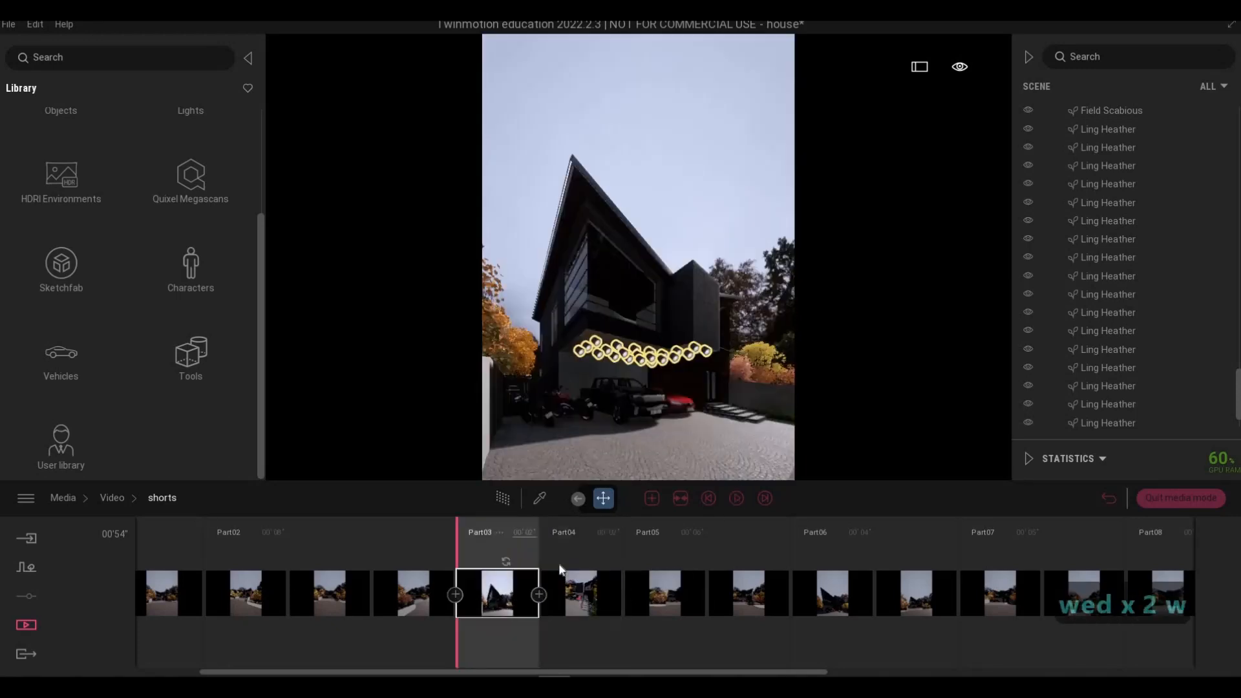
key(d)
key(d)
key(d)
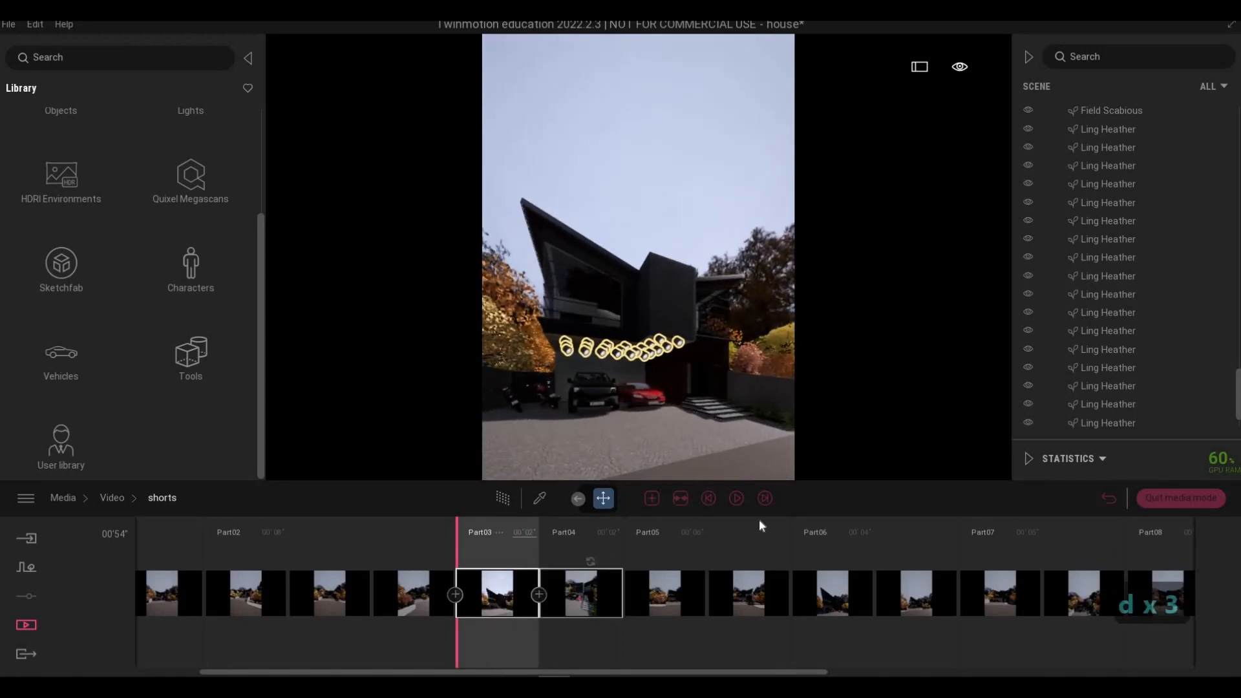
Play Part05, return to its first keyframe and update it with a viewpoint closer to the house.
click(743, 495)
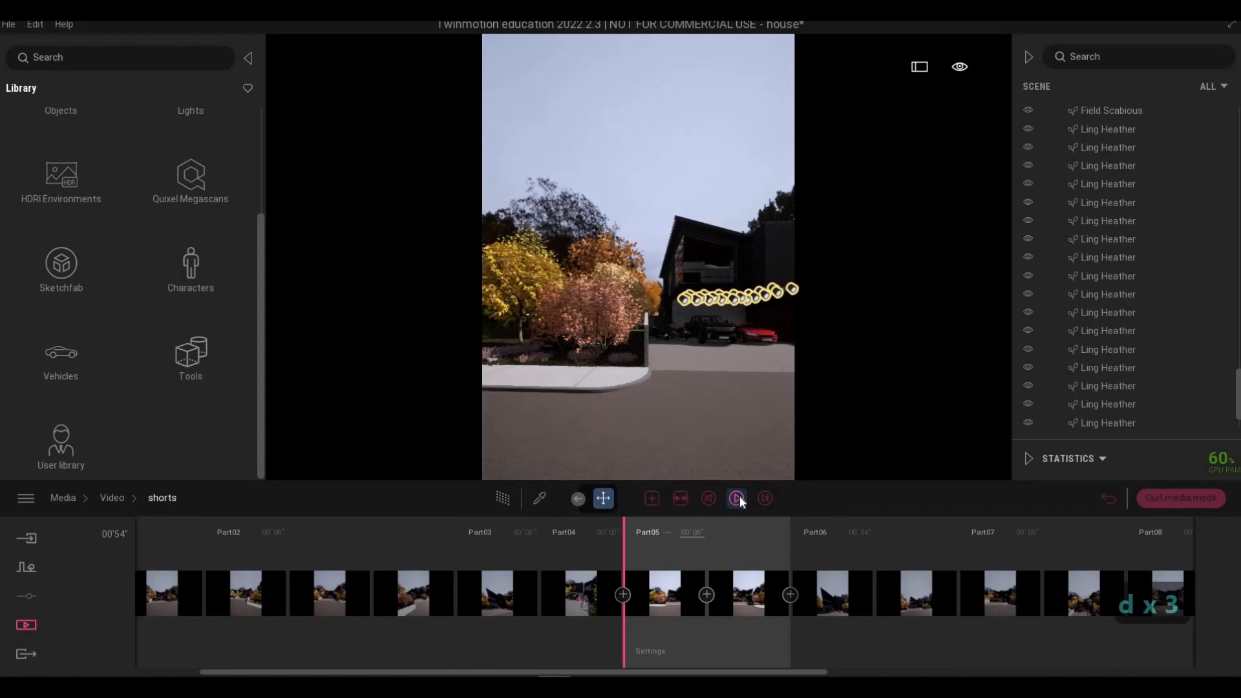
click(740, 496)
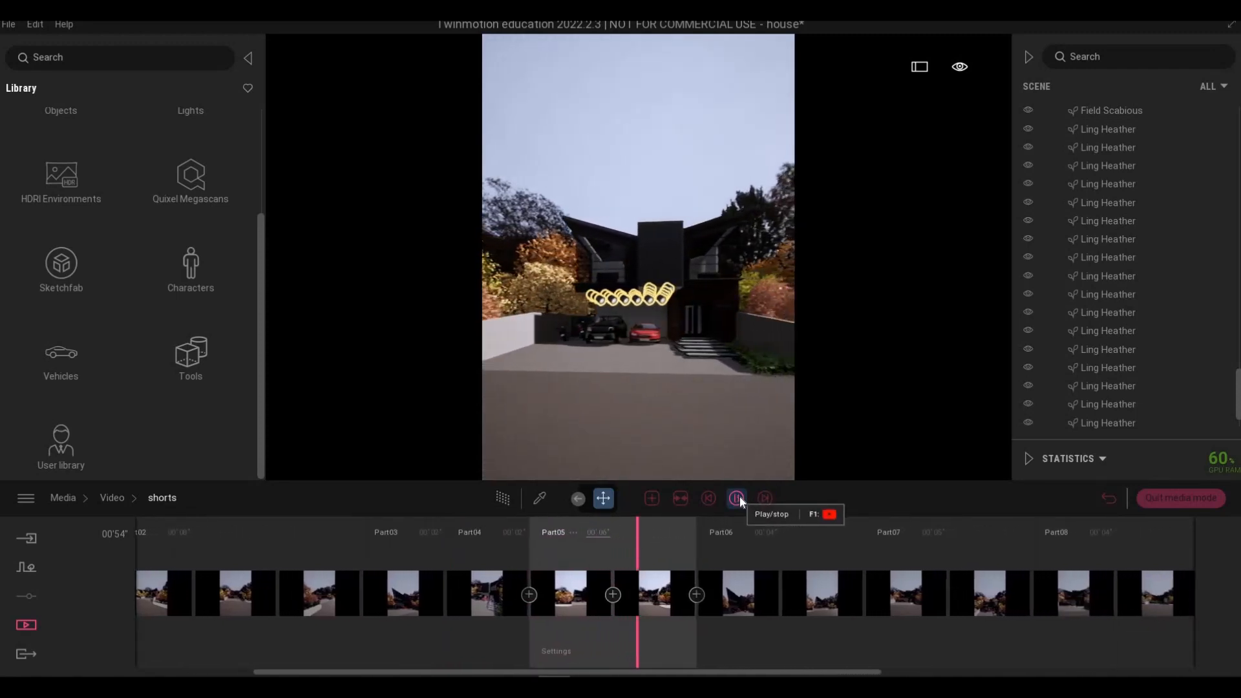
click(549, 600)
click(549, 601)
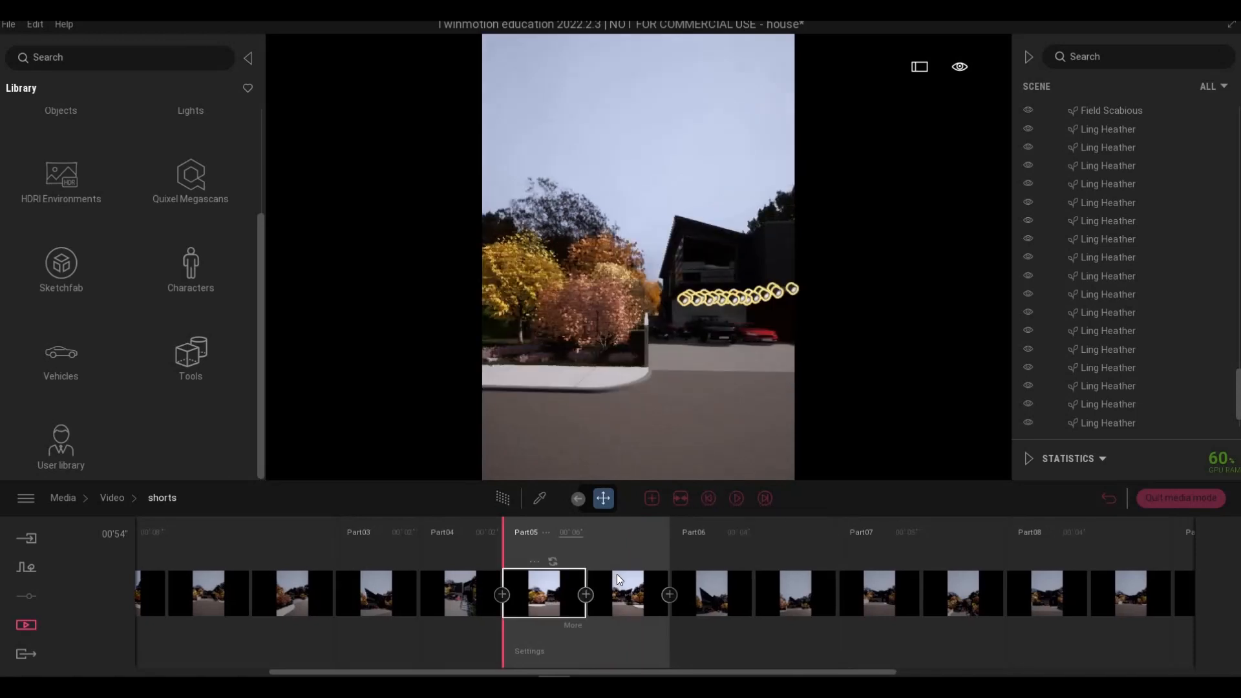
key(w)
key(w)
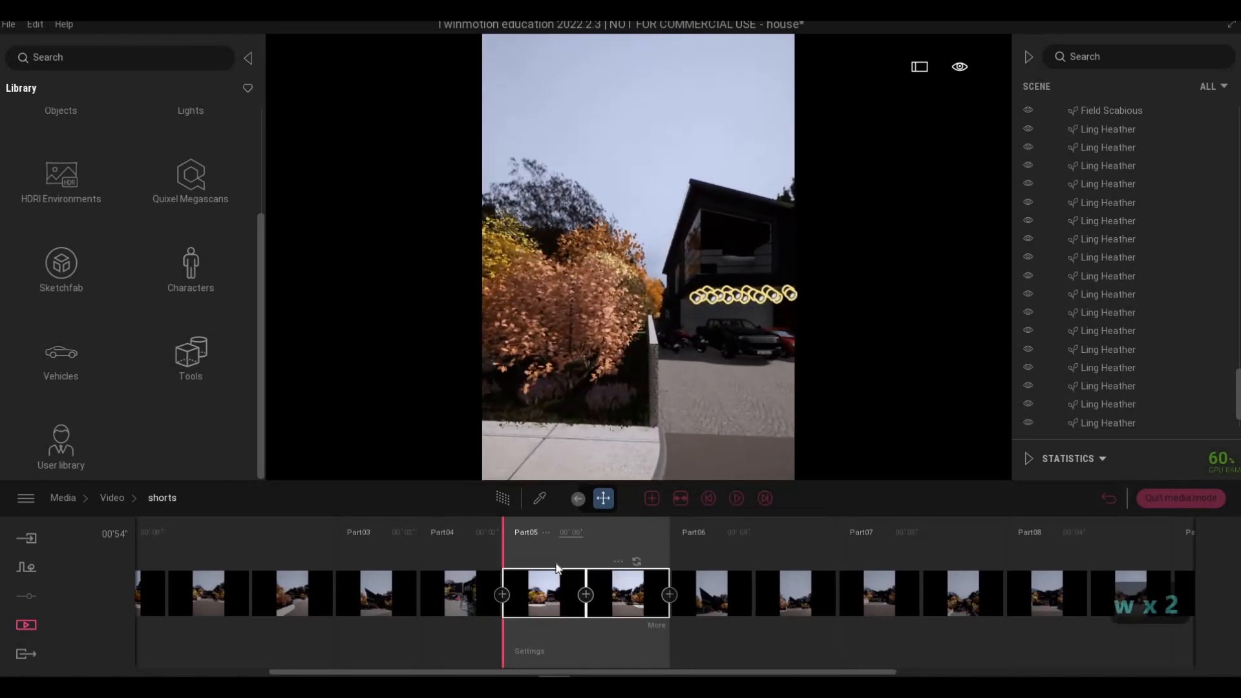
Slide the viewpoint right along the house front to the entrance side and update Part05's second keyframe with it.
key(d)
key(d)
key(d)
key(d)
key(d)
key(d)
key(d)
key(d)
key(d)
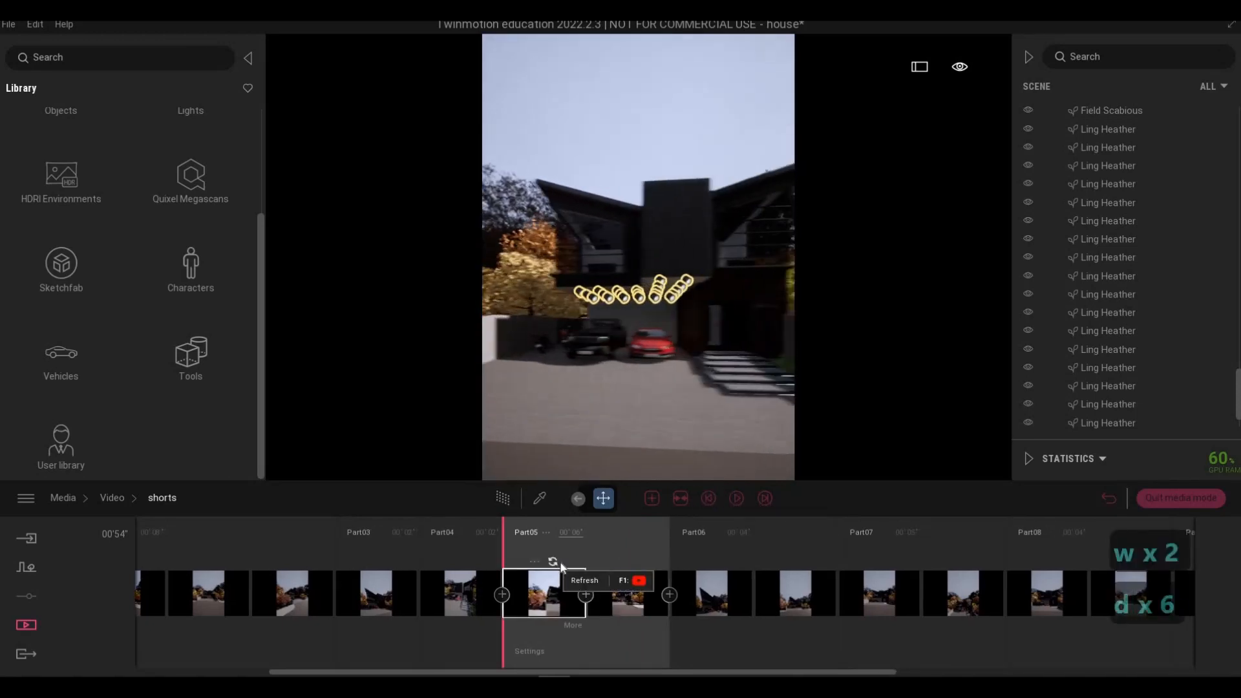
click(635, 562)
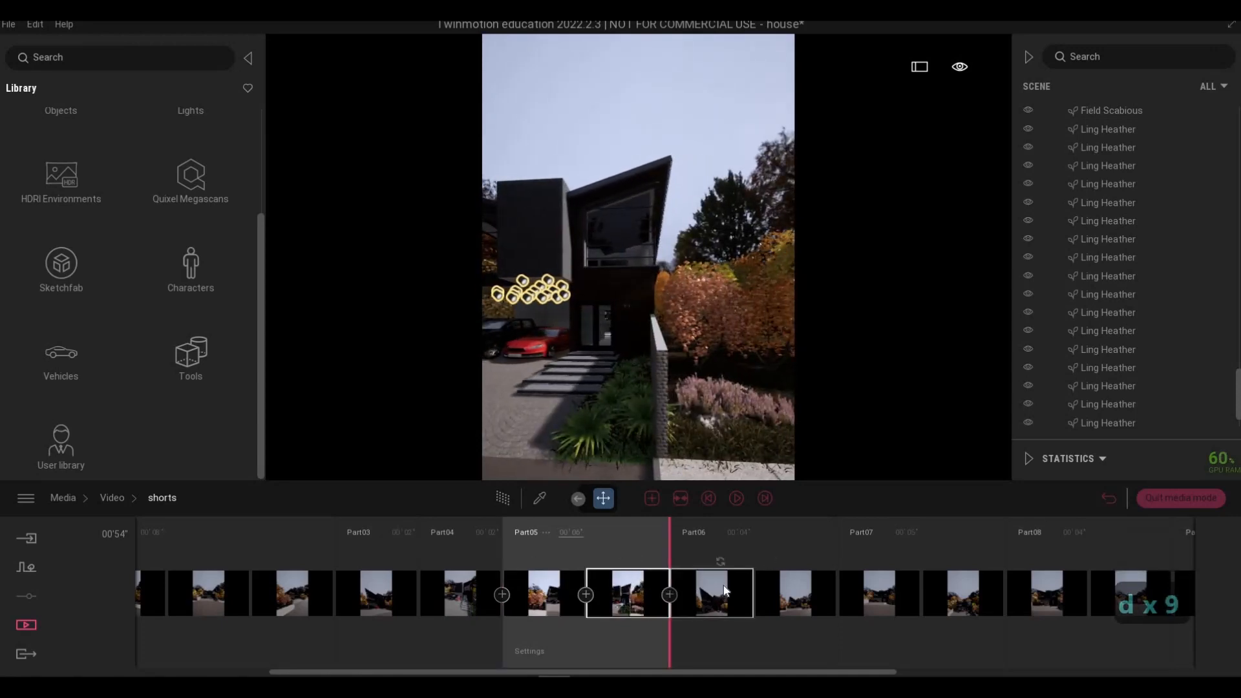
Play the shorts video from Part06 to the end and set Part10's length to 2 seconds.
click(727, 572)
click(737, 498)
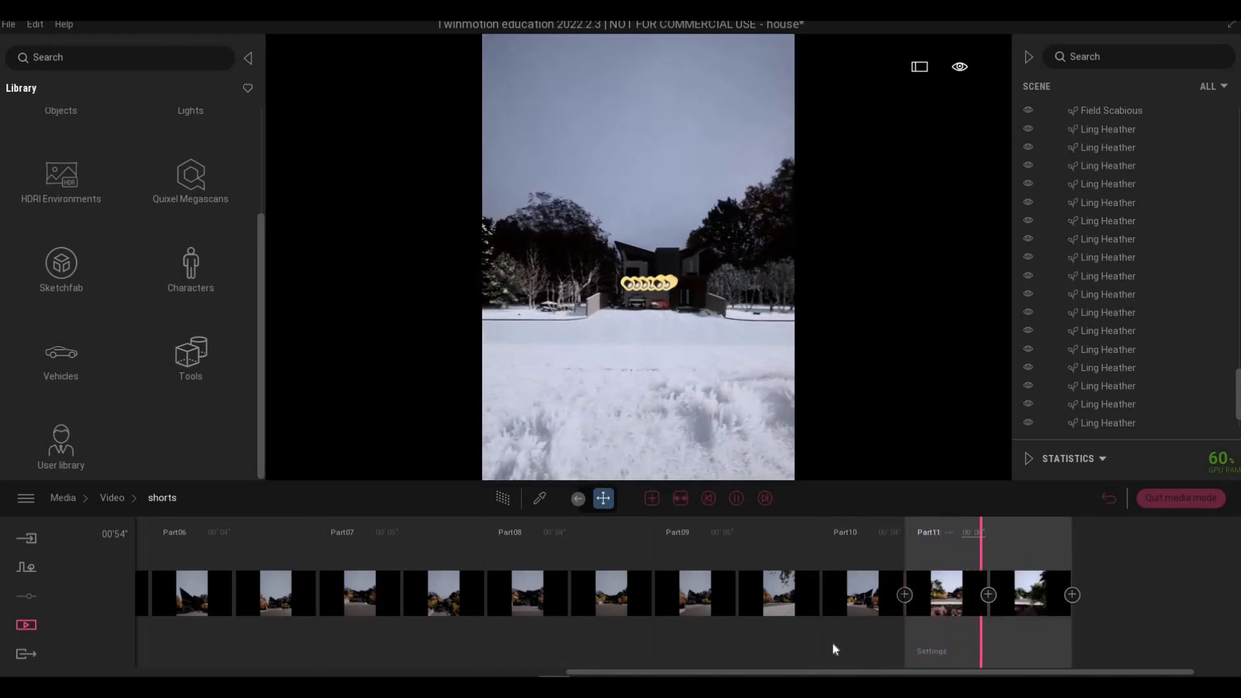
click(891, 544)
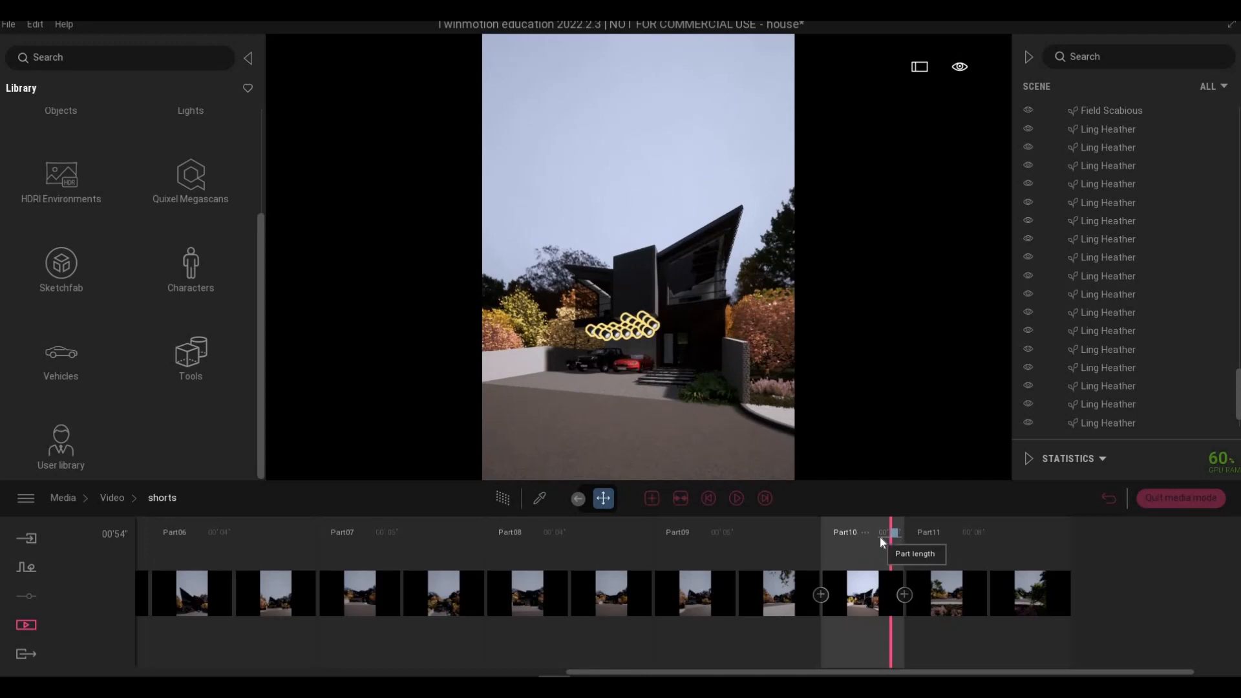
text(2)
key(Return)
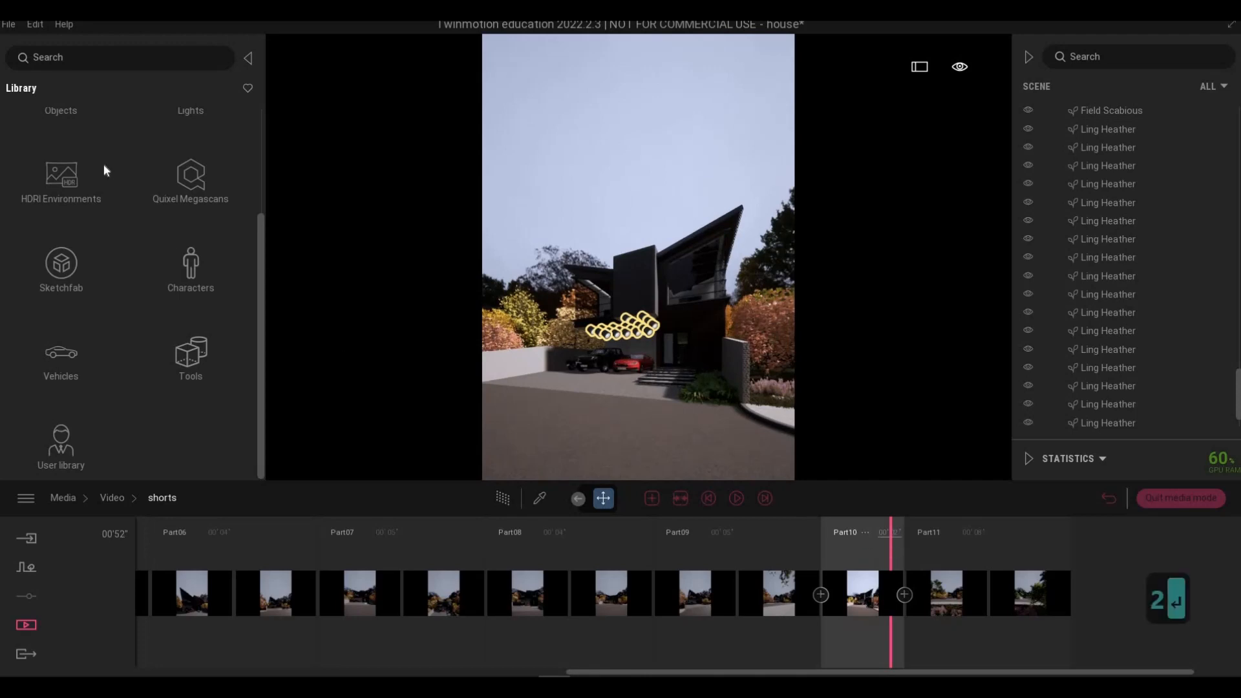
Select all five images and both videos, showreel and shorts, for local export and save the project.
click(26, 655)
click(208, 593)
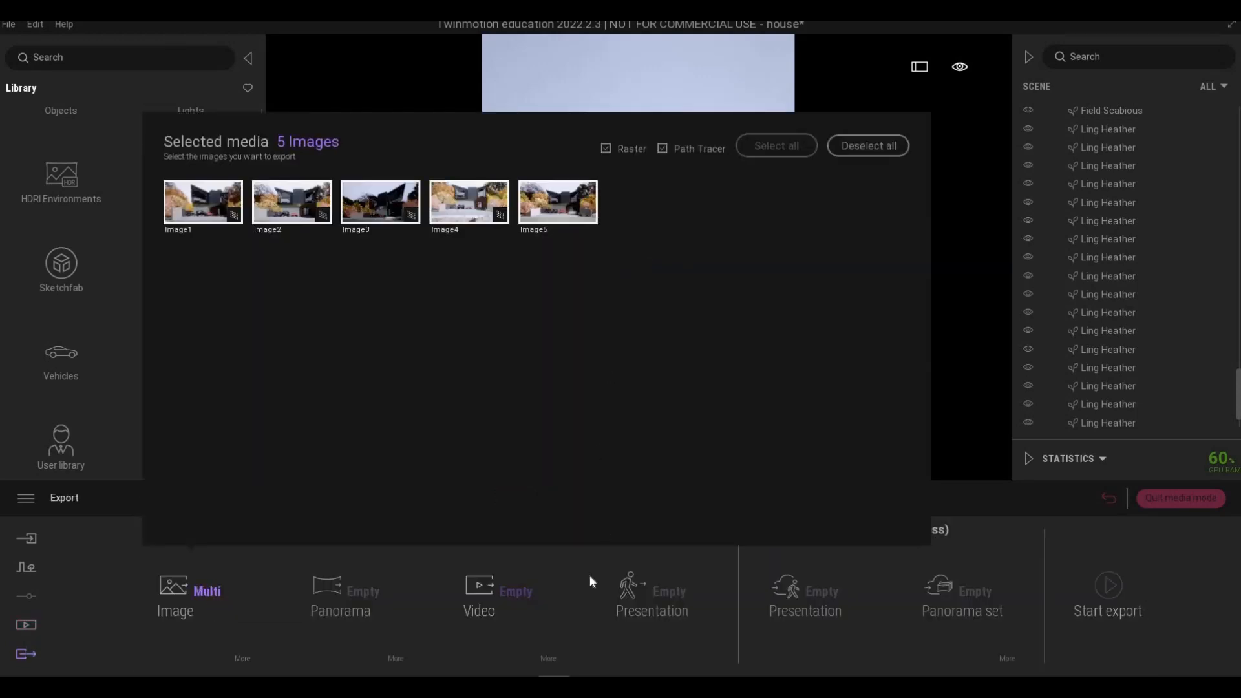
click(523, 596)
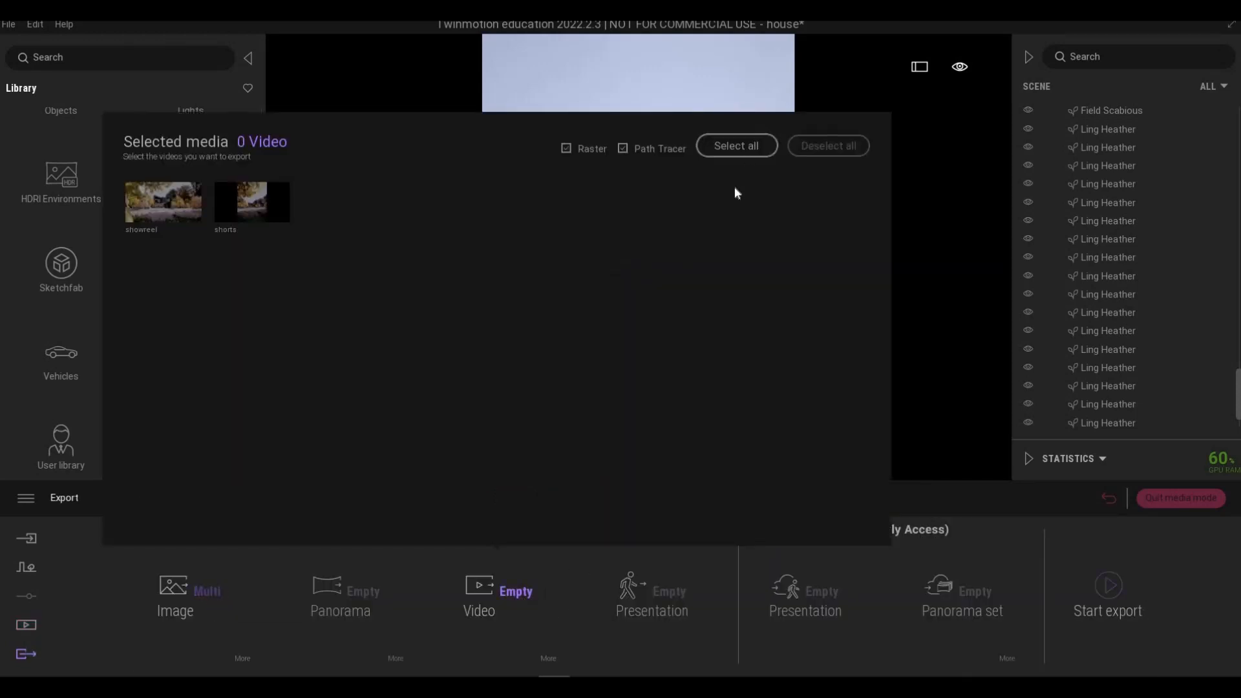
click(737, 147)
click(9, 28)
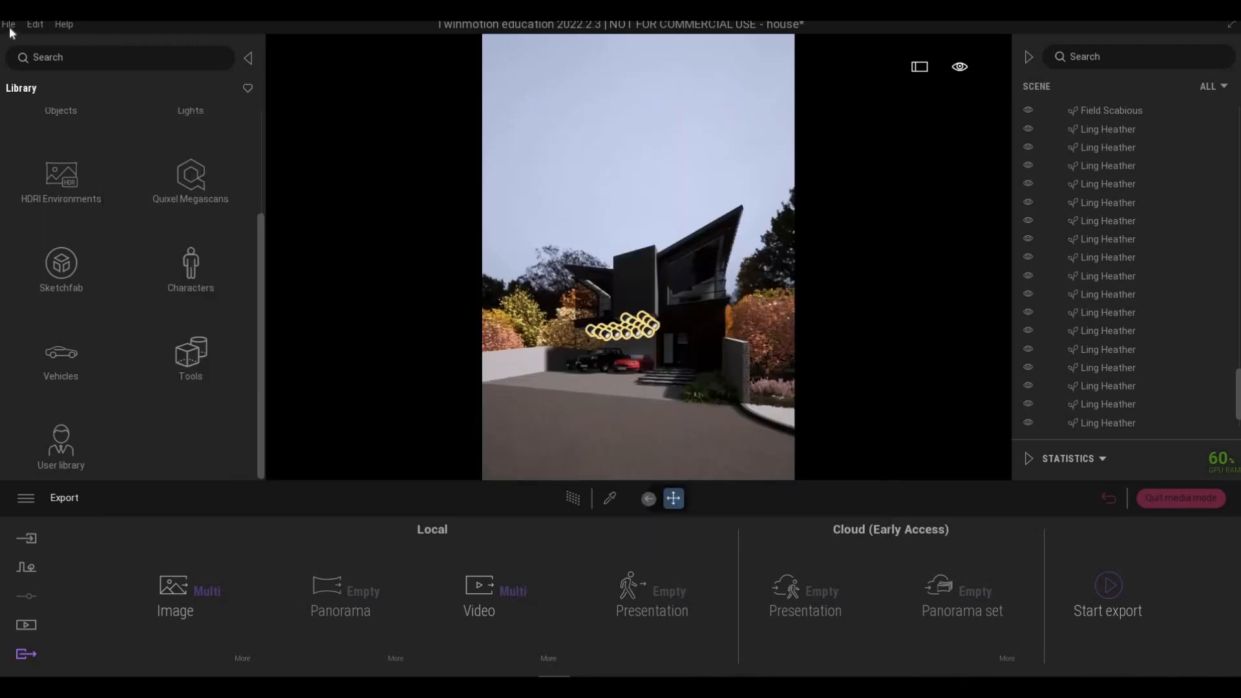
click(26, 131)
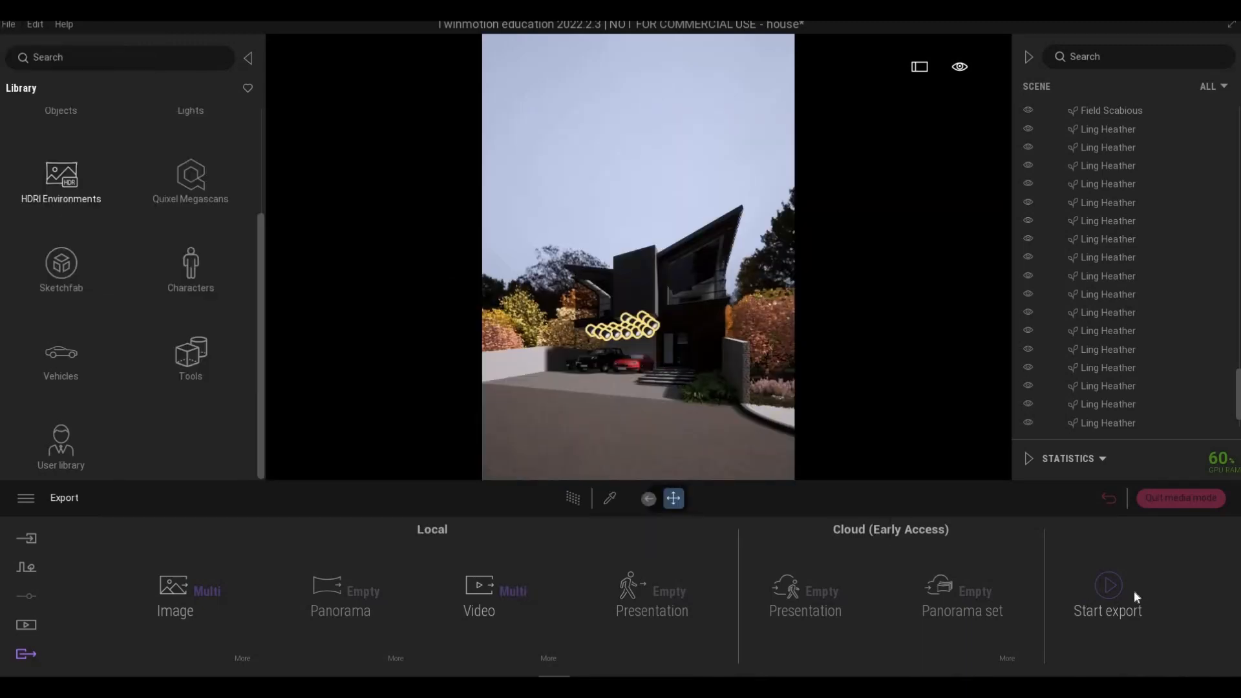